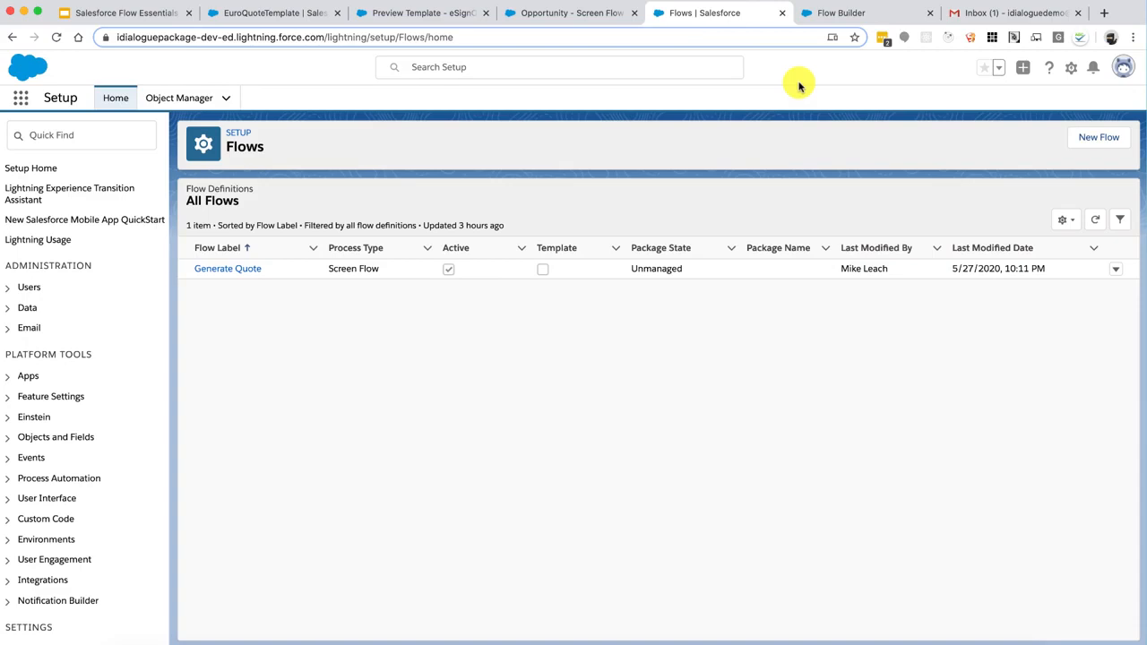
Search Setup Quick Find for 'flows' and start a New Flow from the Flows page
click(1068, 72)
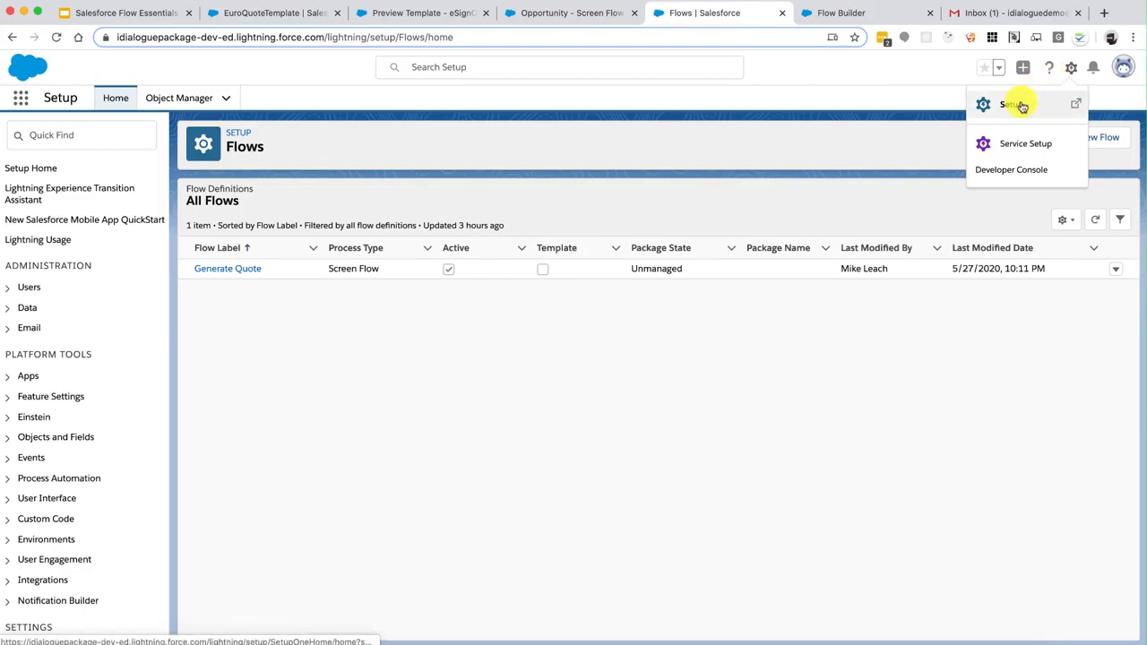
click(99, 143)
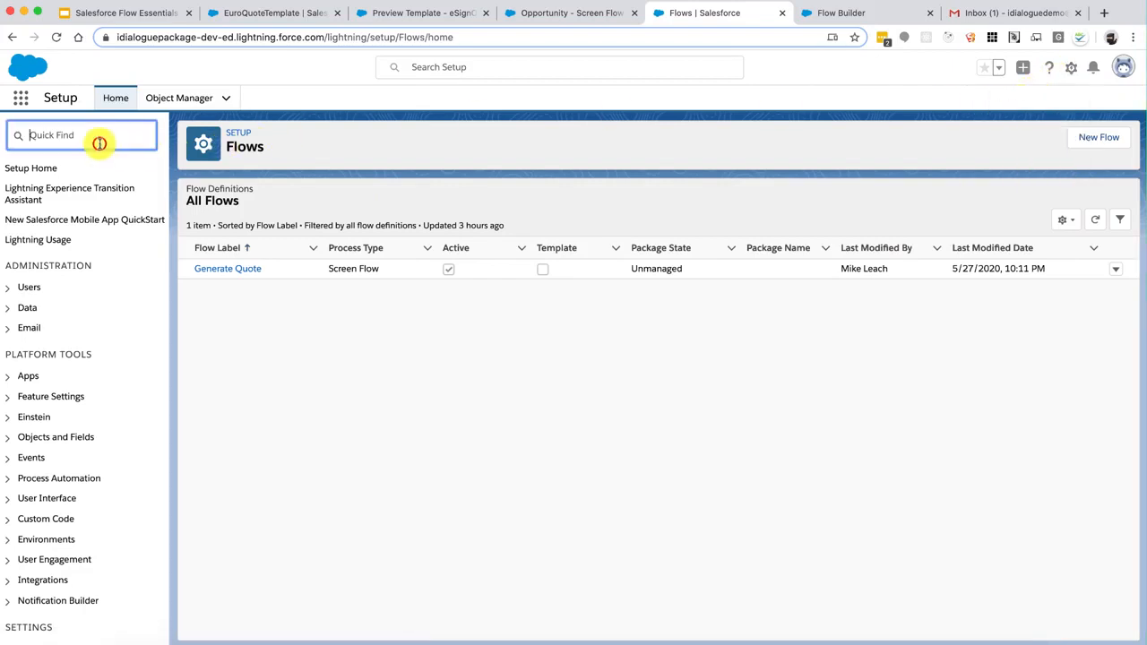
text(fl)
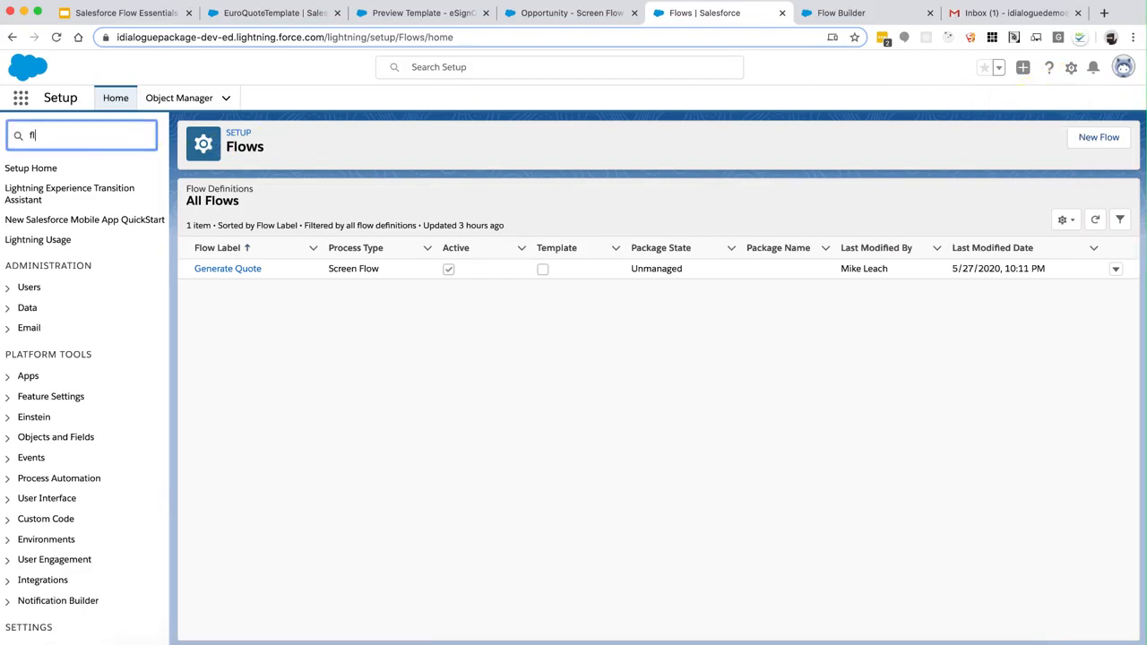
text(ows)
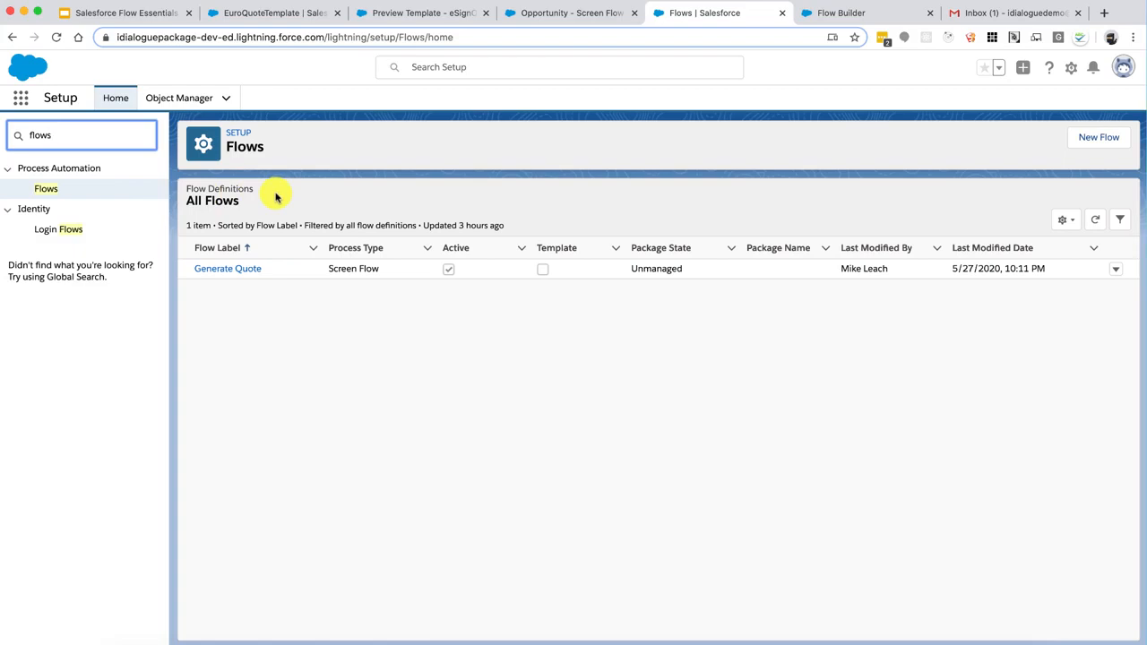
click(1100, 140)
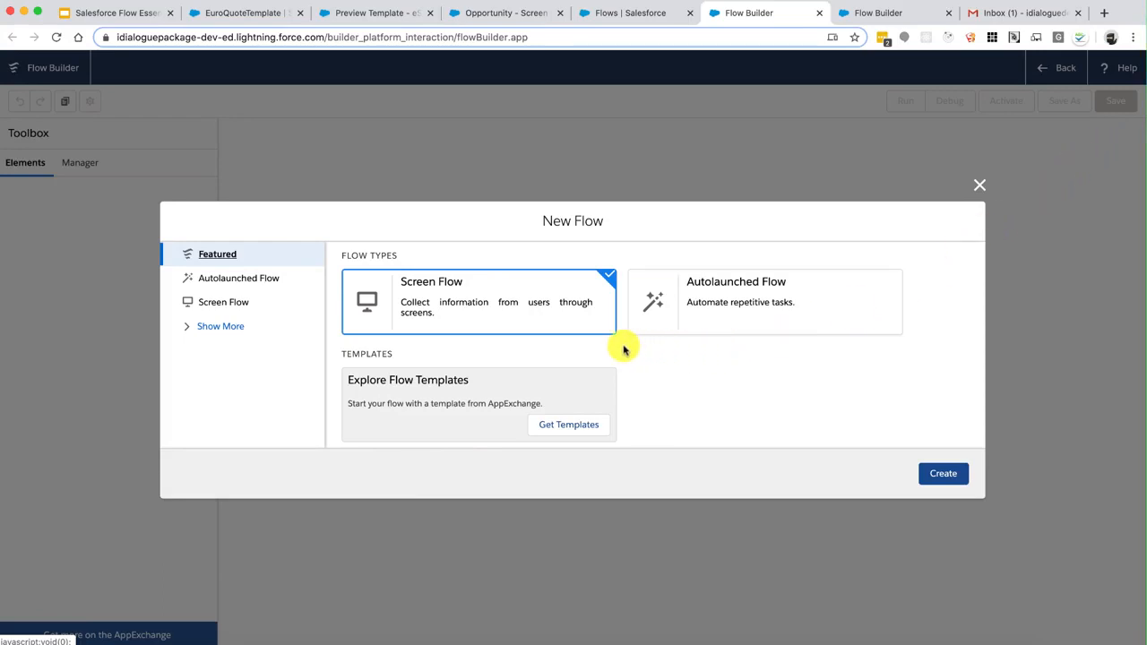
Start a Screen Flow and drop a 'Generate Quote' screen (API name ScreenInput) beside Start
click(943, 473)
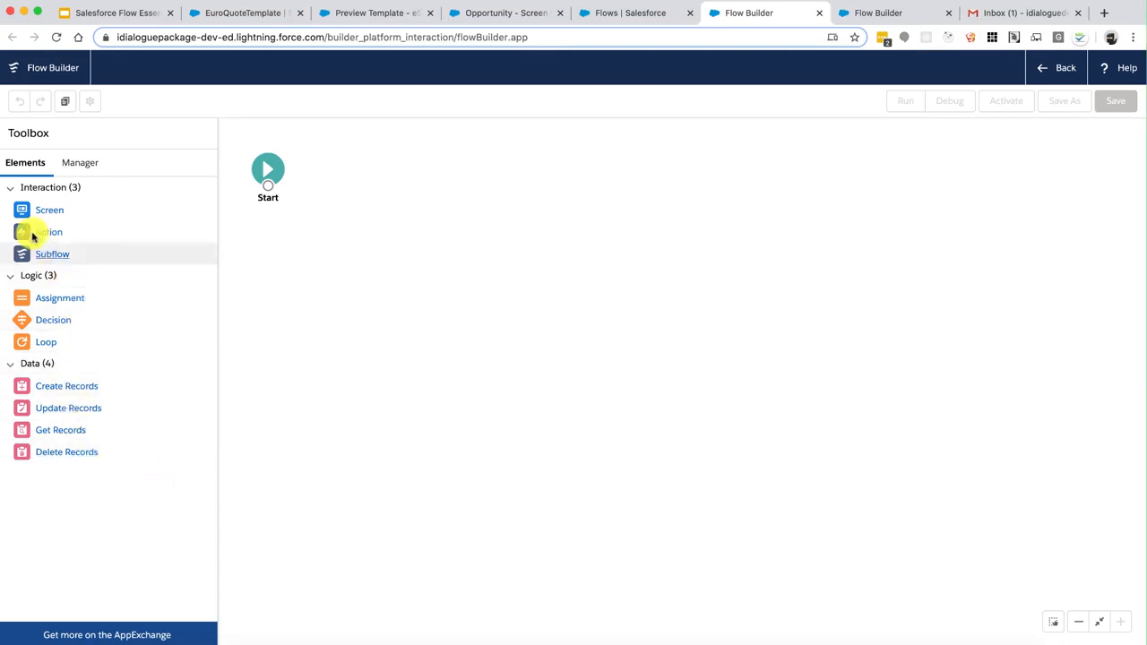
drag(46, 212, 389, 163)
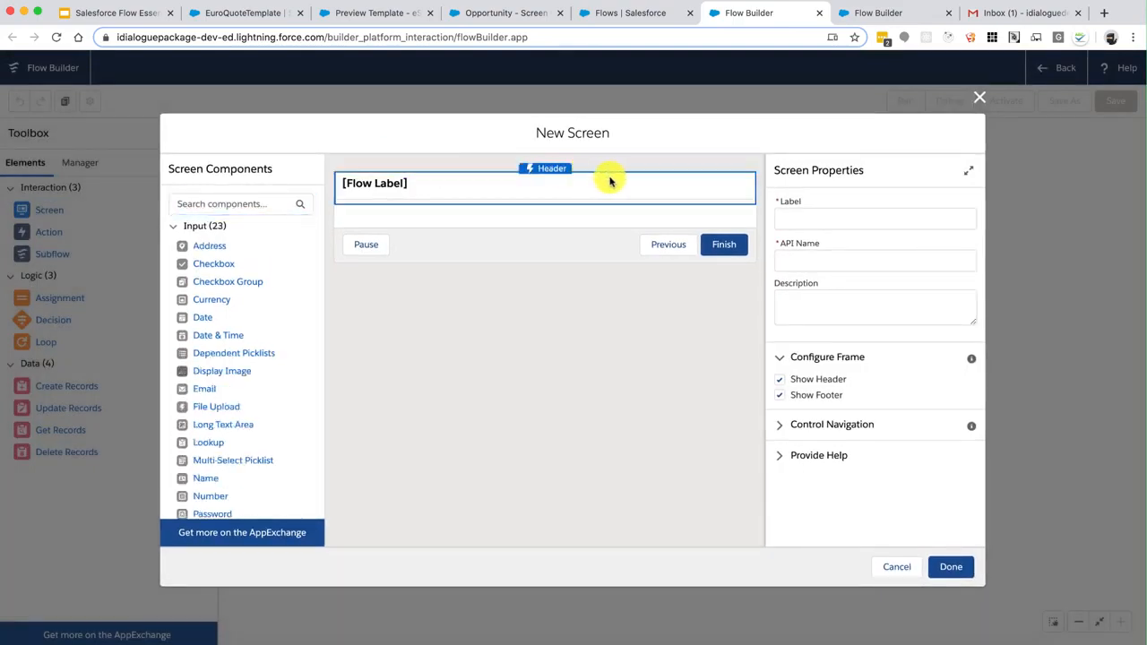
click(801, 215)
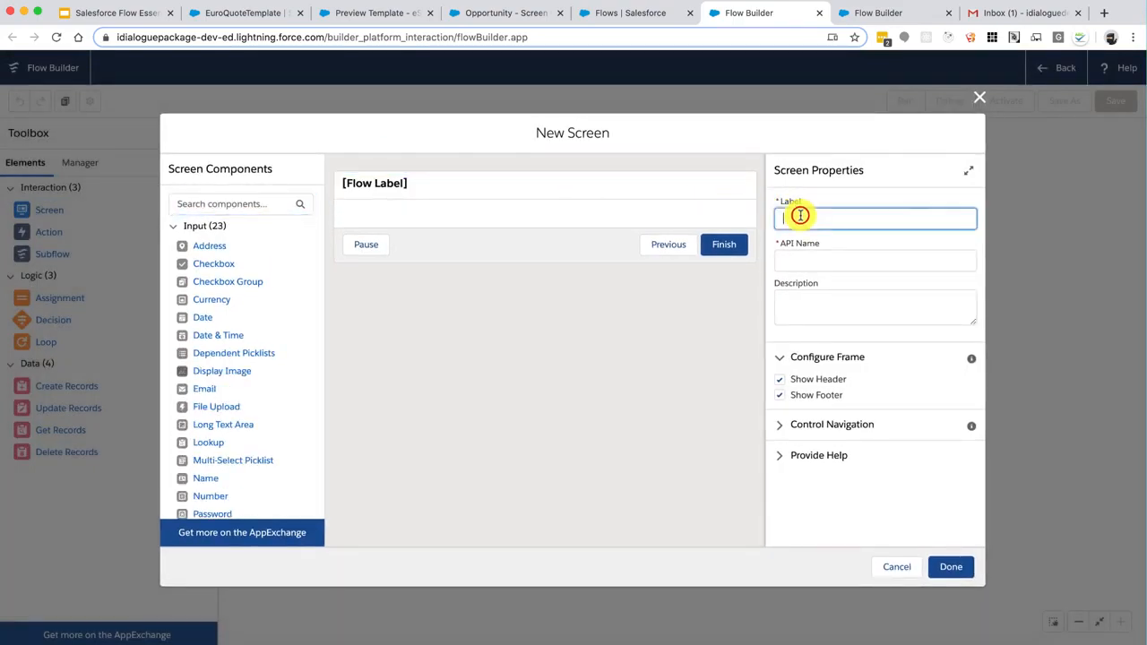
text(G)
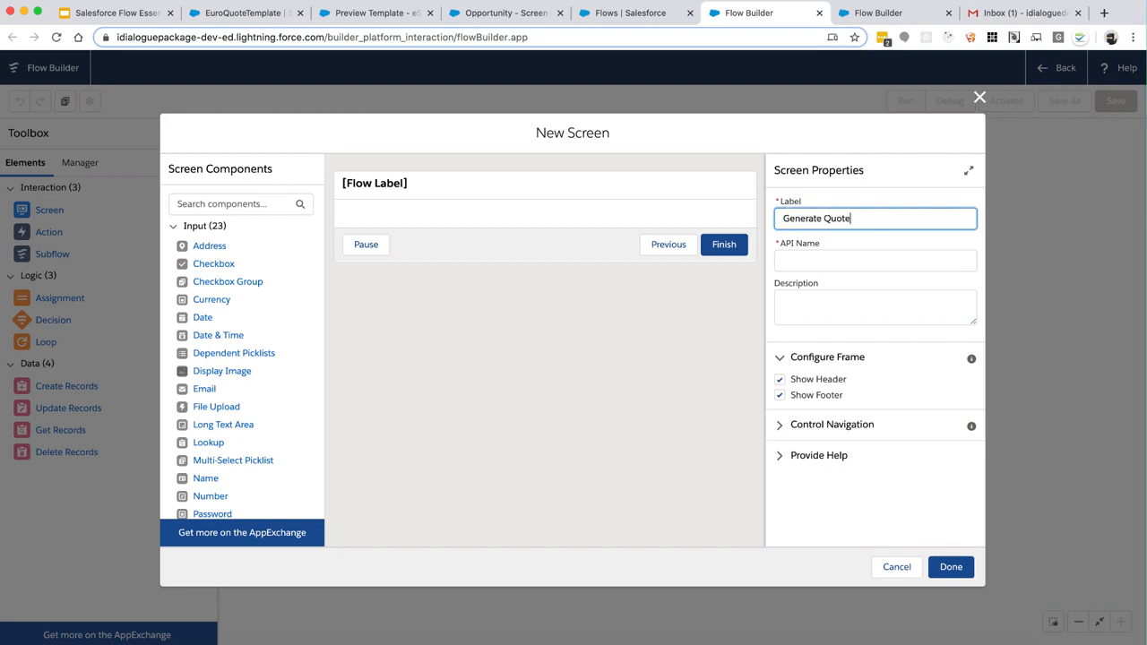
text(enerate Quote)
key(Tab)
text(Sc)
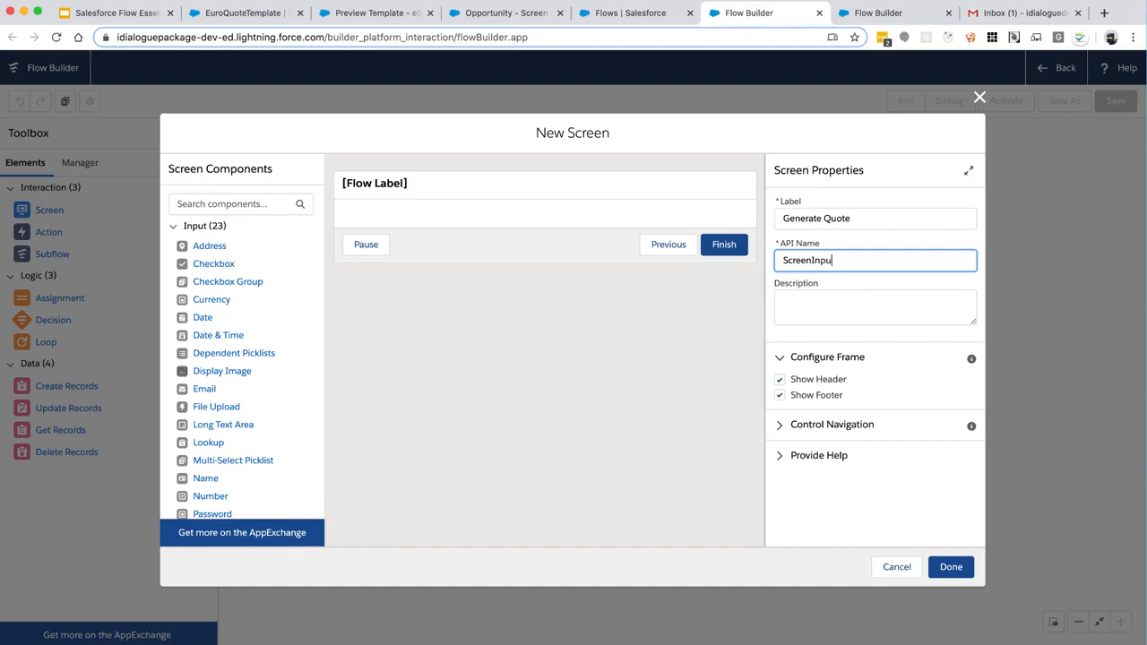
click(779, 426)
click(948, 564)
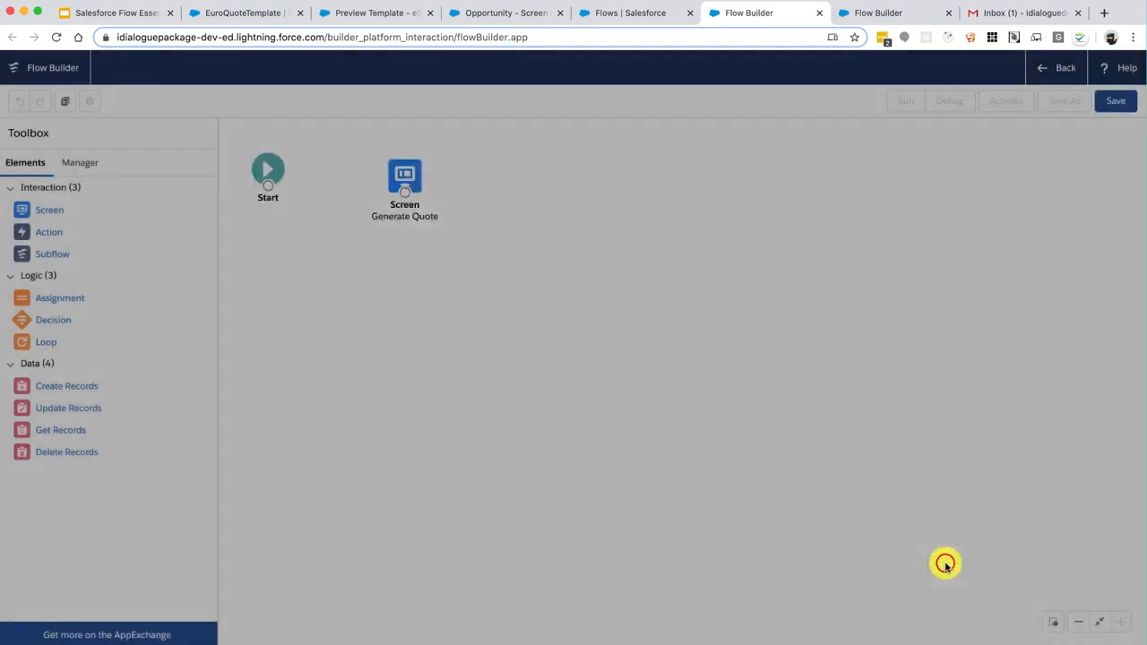
Add a second screen labelled 'Document Generation Results' with API name ScreenOutput
drag(21, 210, 576, 164)
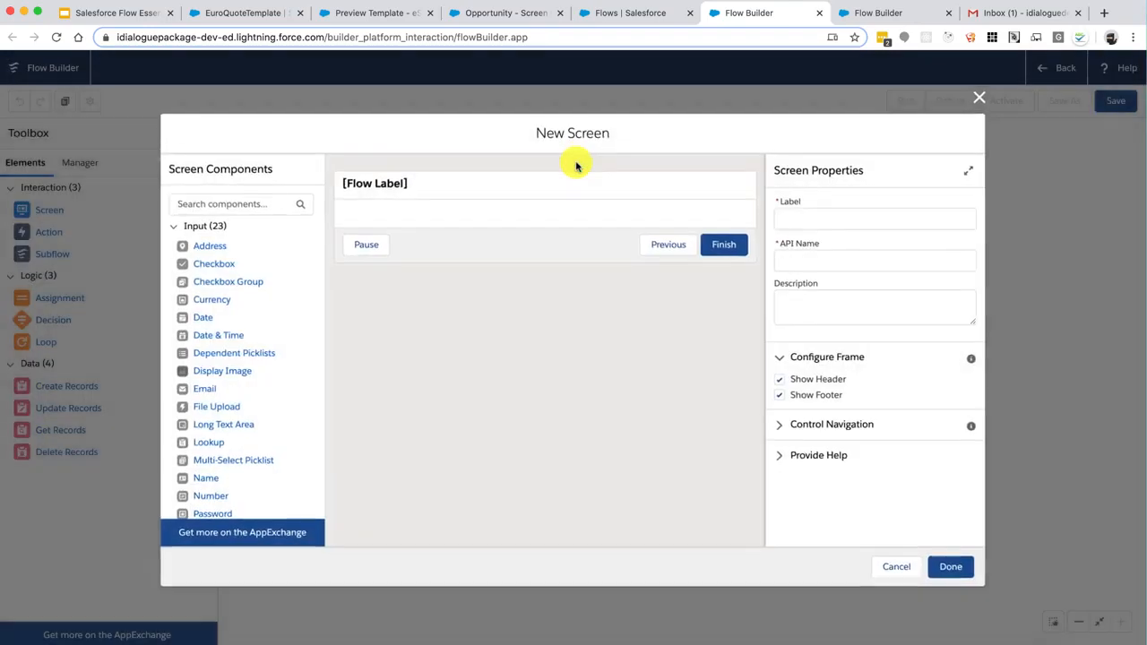
click(802, 223)
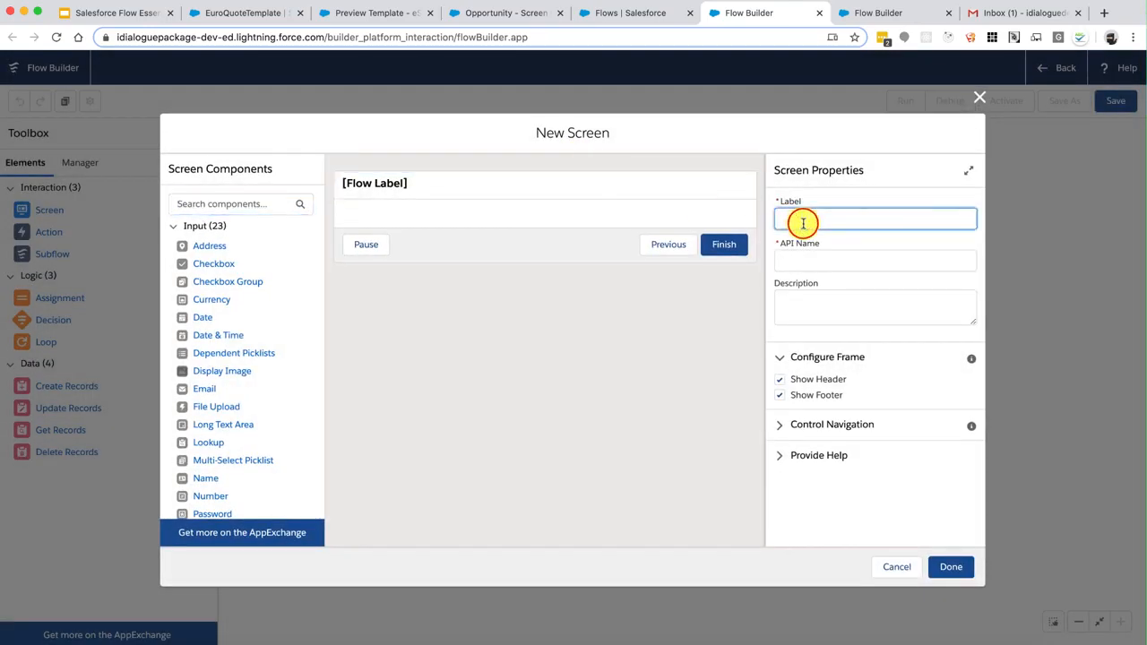
text(Do umen)
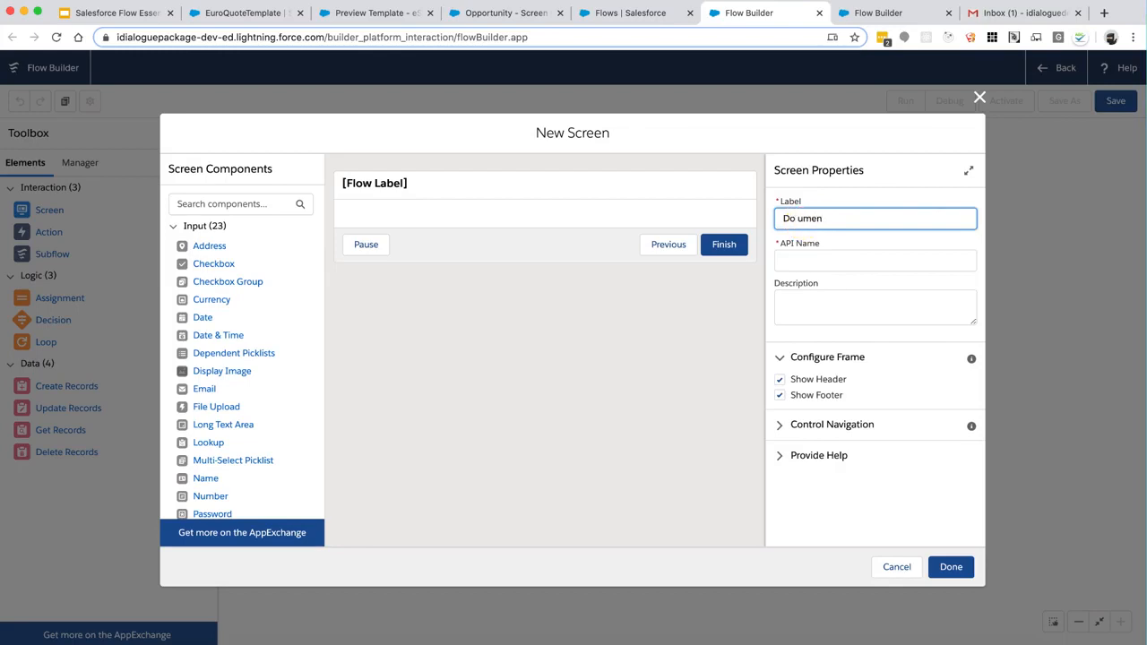
key(BackSpace)
text(c)
key(super+Right)
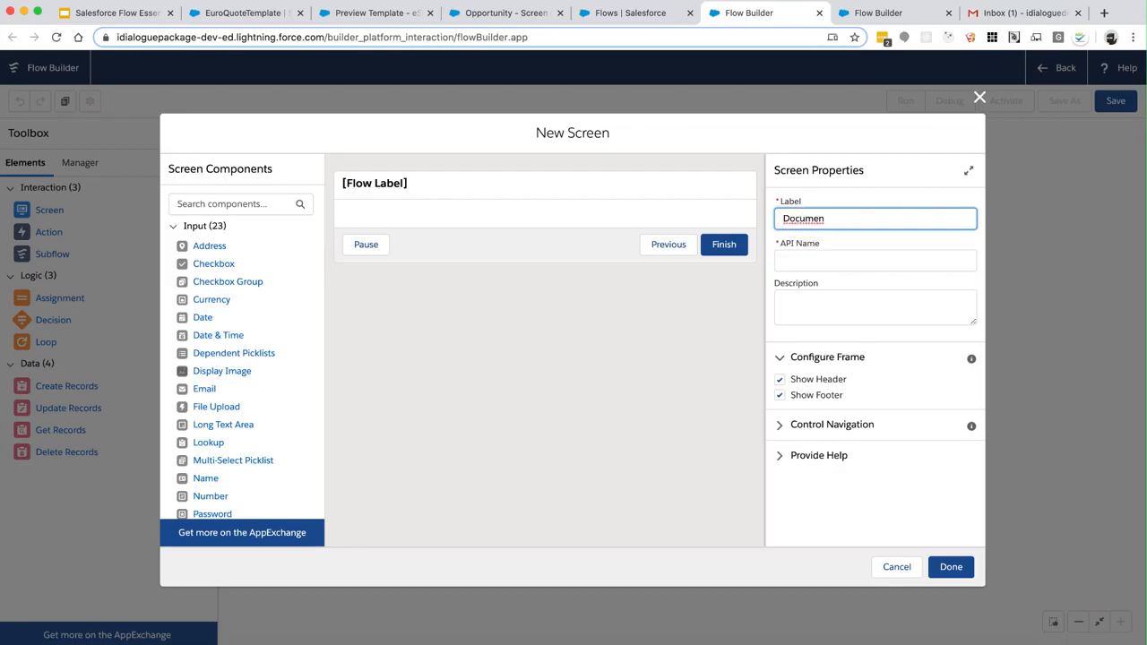
text(t Generation Results)
key(Left)
key(Left)
key(Left)
key(Left)
key(Left)
text(e)
key(Tab)
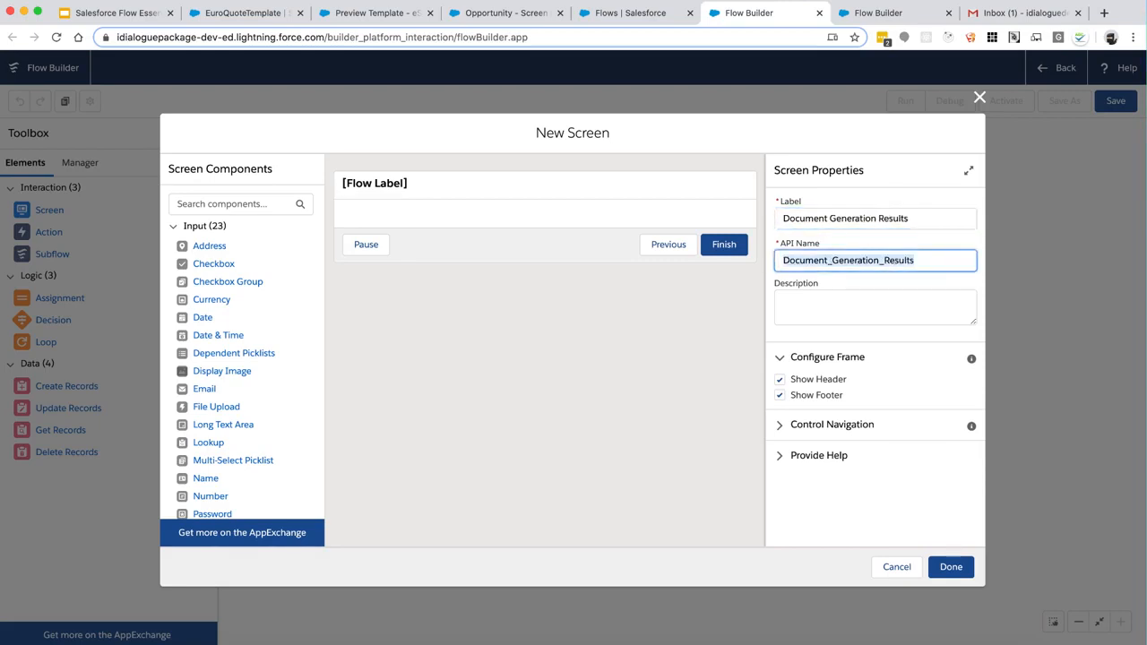
text(ScreenO)
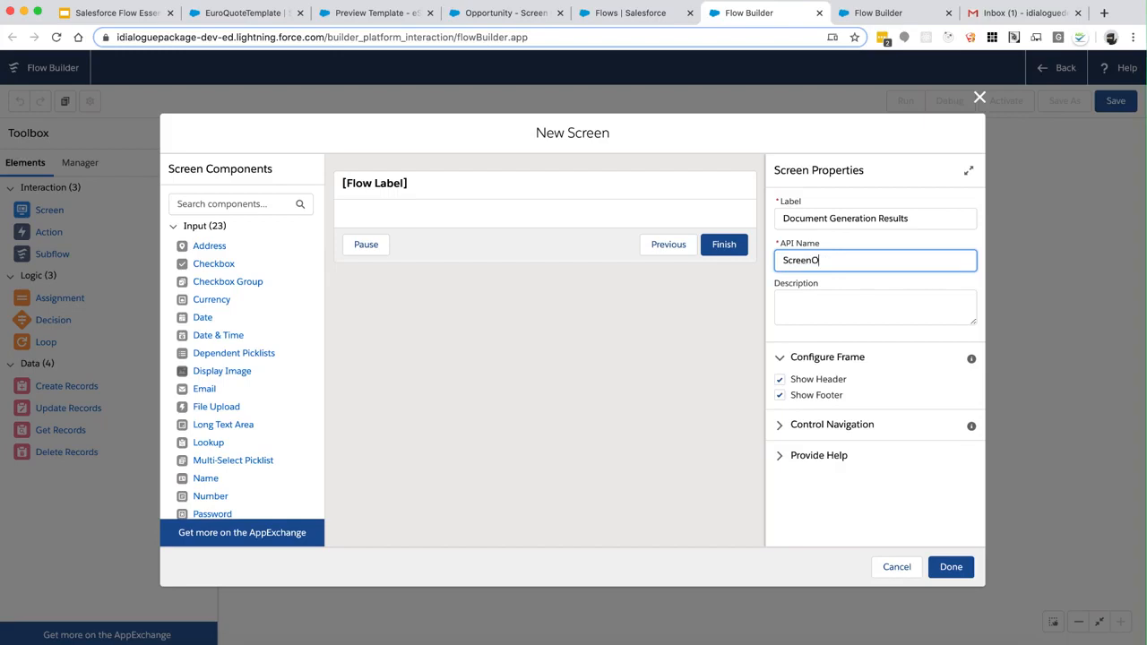
text(utput)
Turn off the Pause navigation option and save the results screen
click(866, 309)
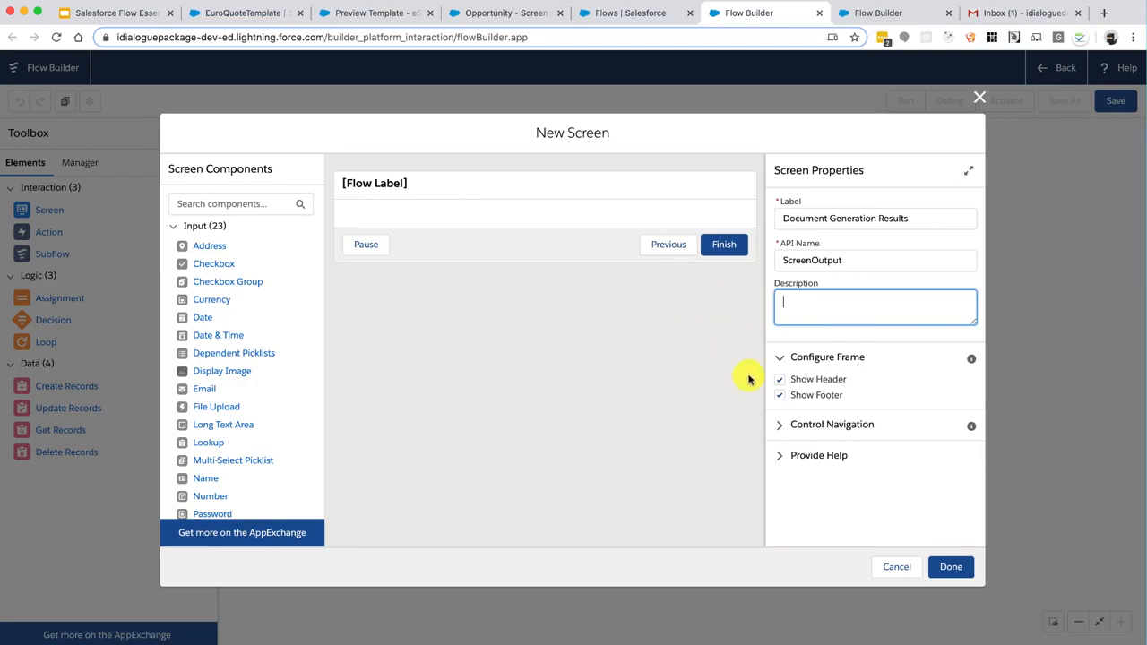
click(785, 429)
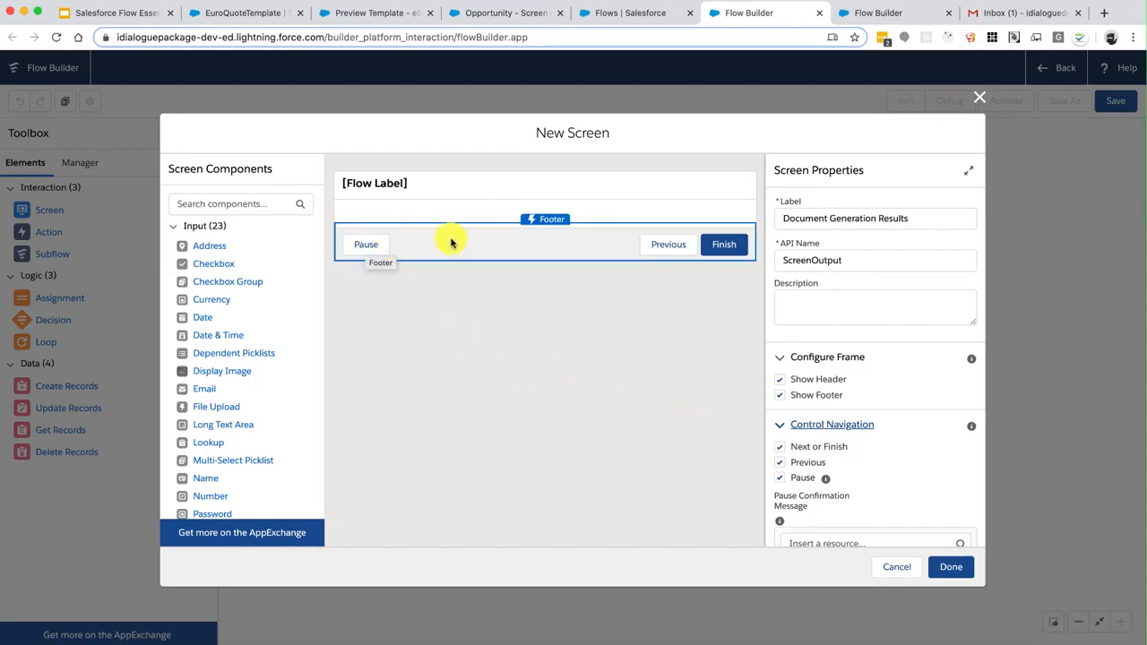
click(779, 479)
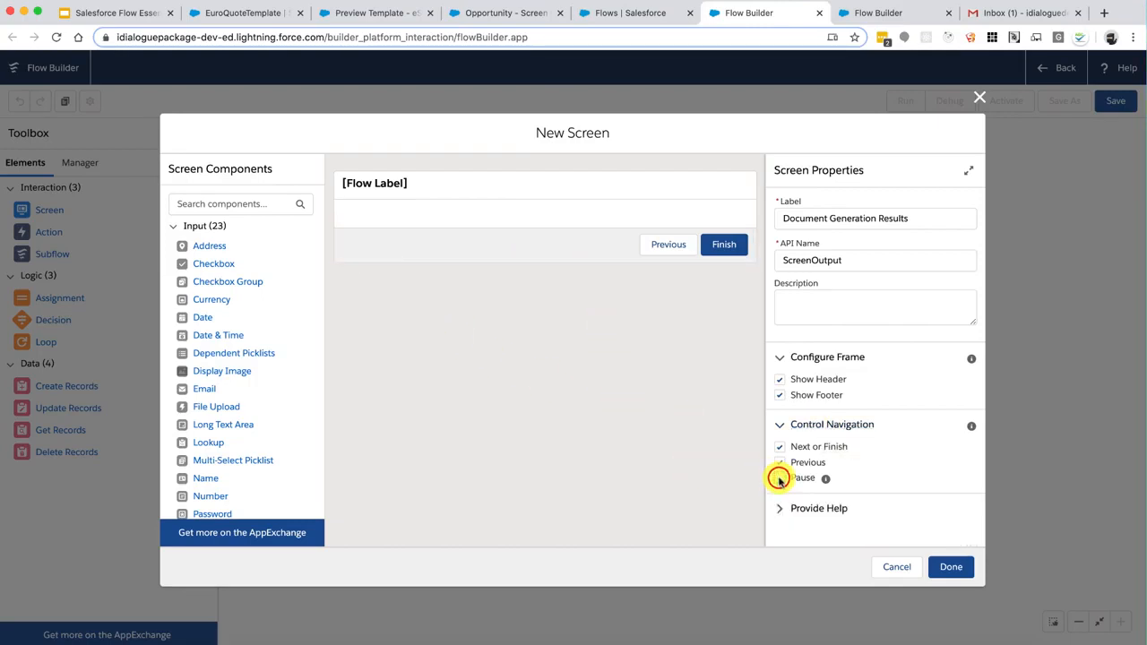
click(972, 567)
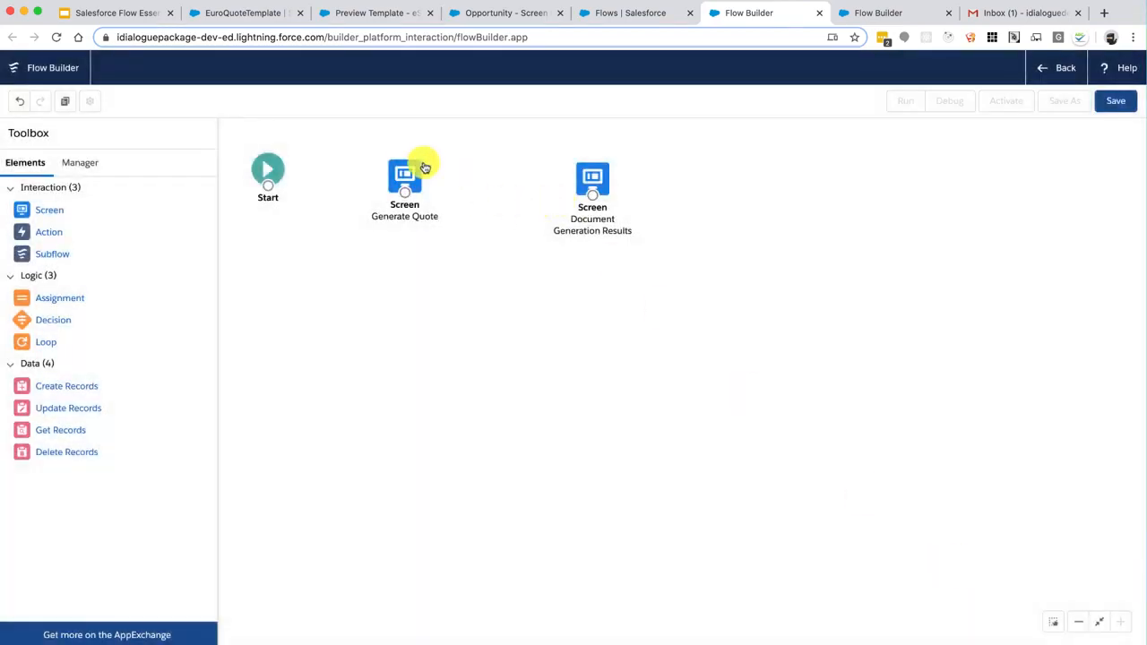
Reopen Generate Quote and turn off its Pause and Previous navigation options
double_click(407, 169)
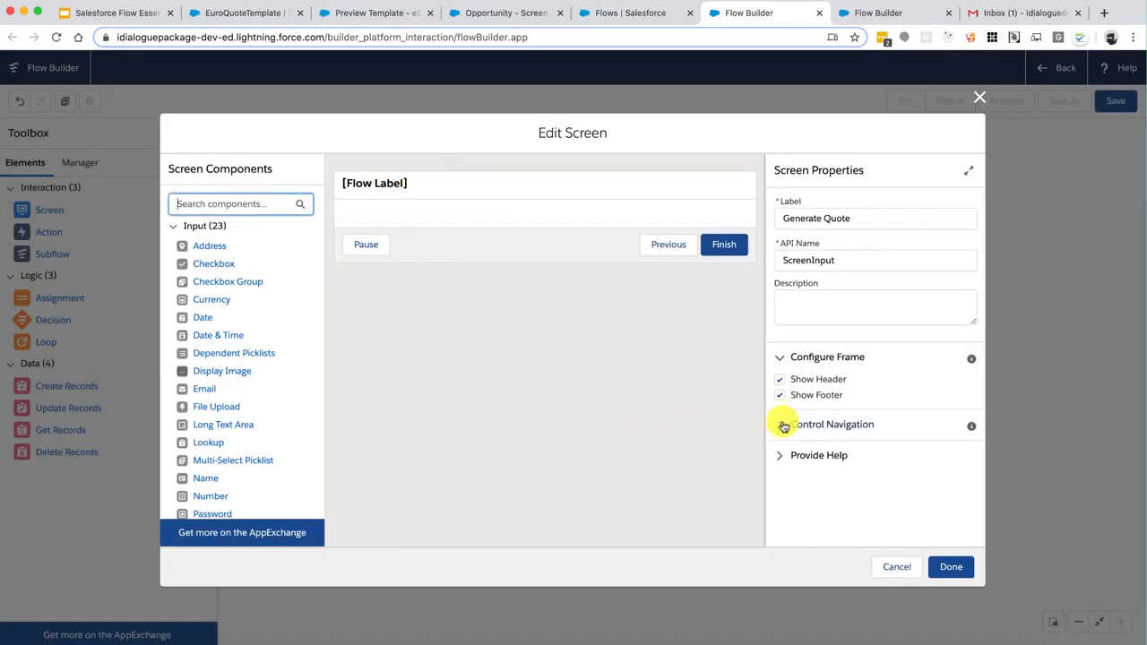
click(784, 426)
click(779, 478)
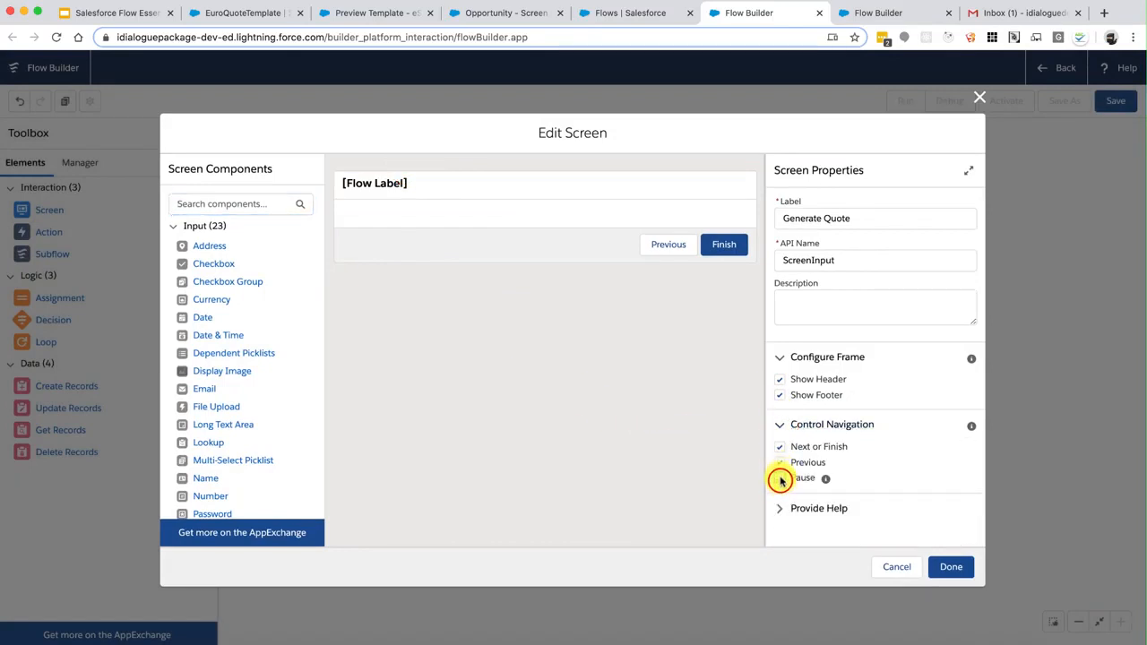
click(779, 462)
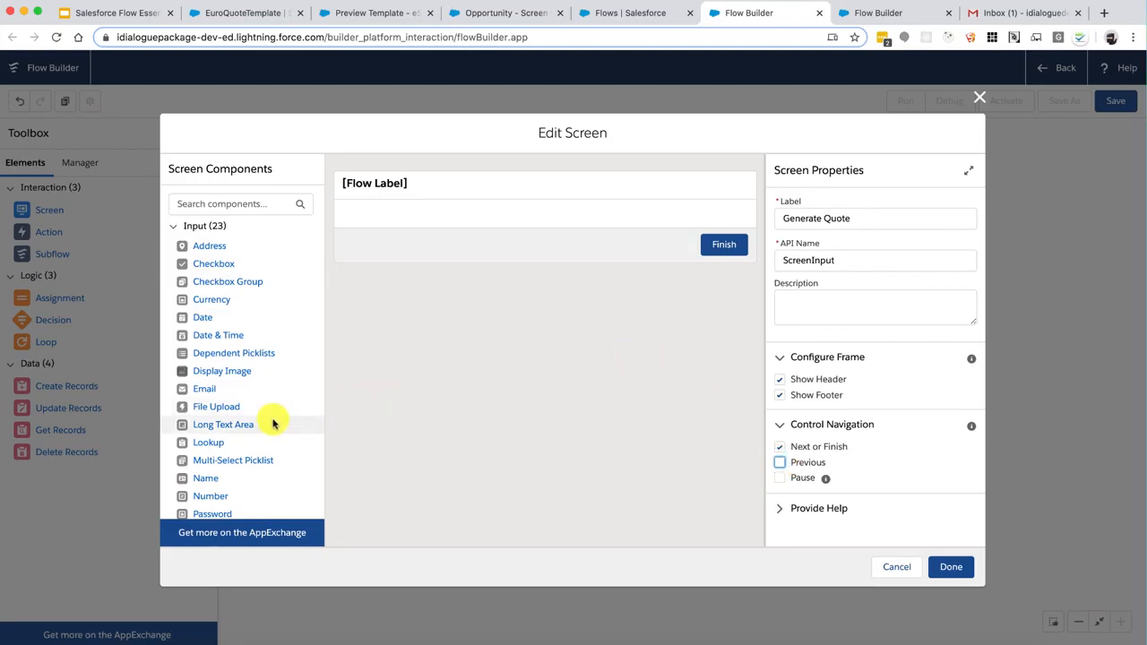
Add a 'File Name' text input with API name ScreenInput_FileName to the screen
scroll(273, 424, down, 4)
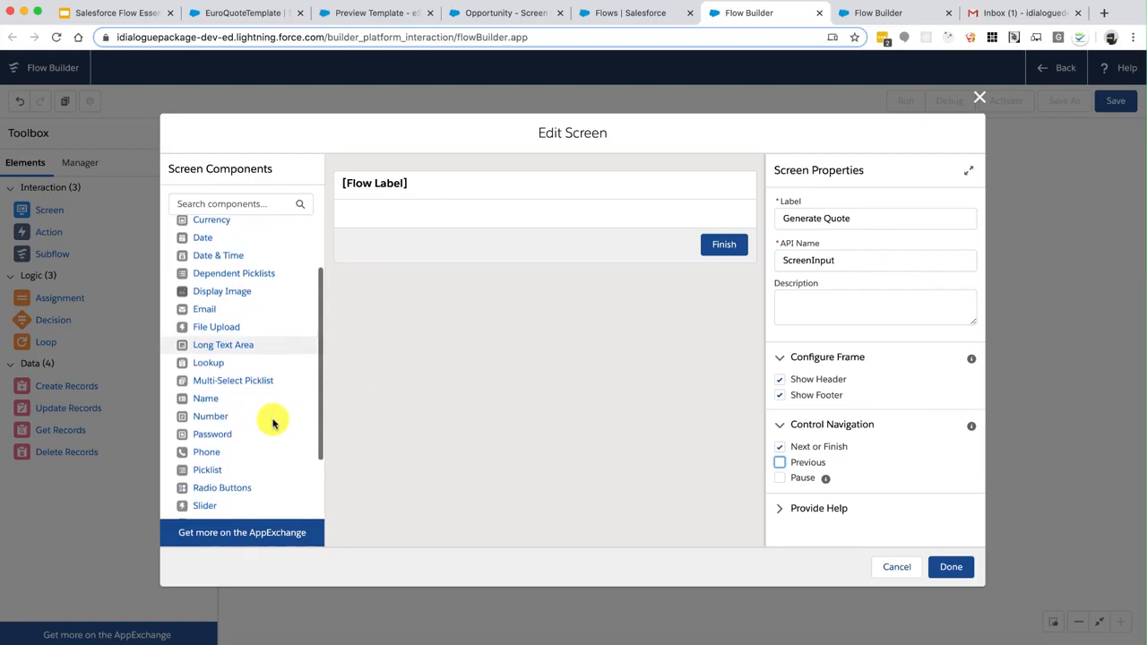
scroll(273, 424, down, 2)
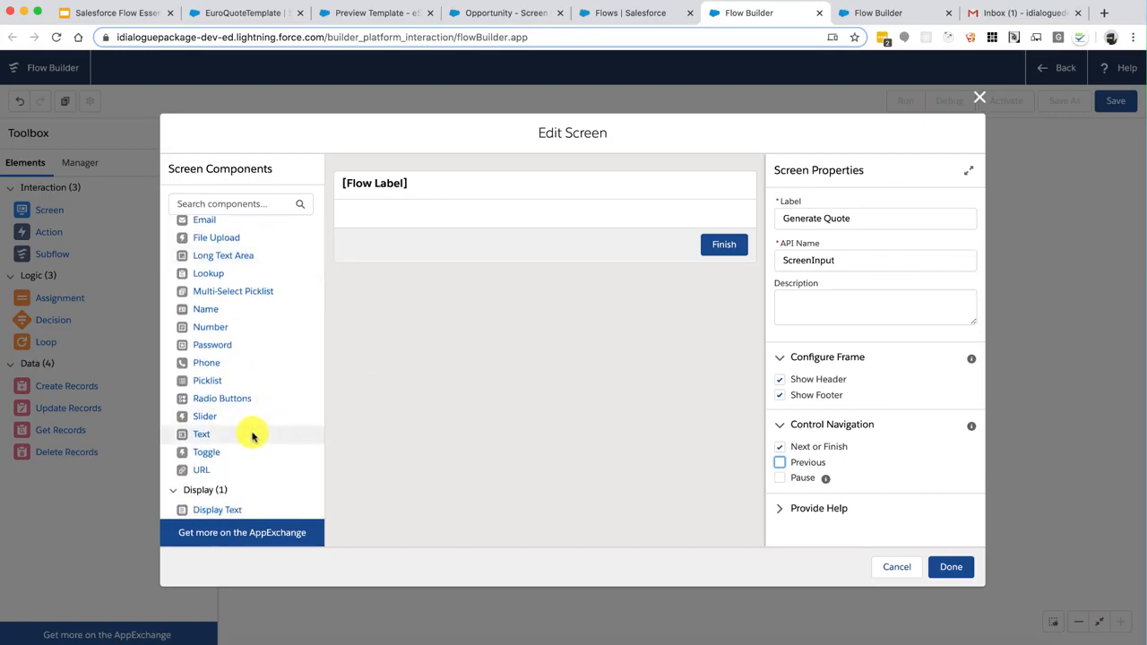
drag(249, 436, 463, 219)
click(791, 220)
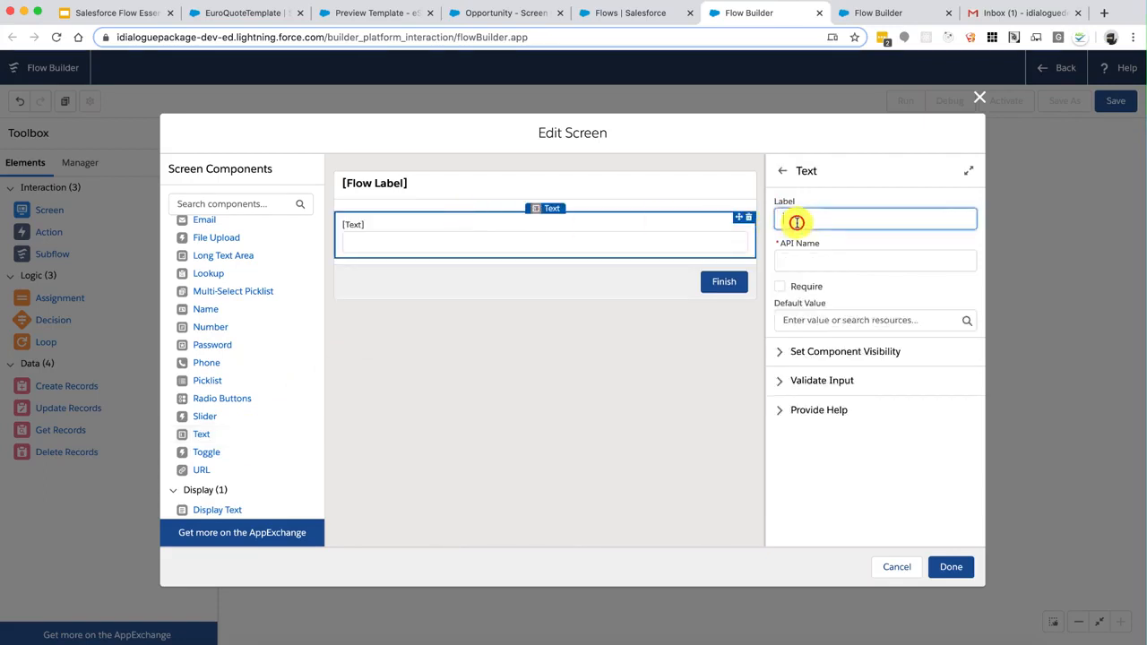
text(File )
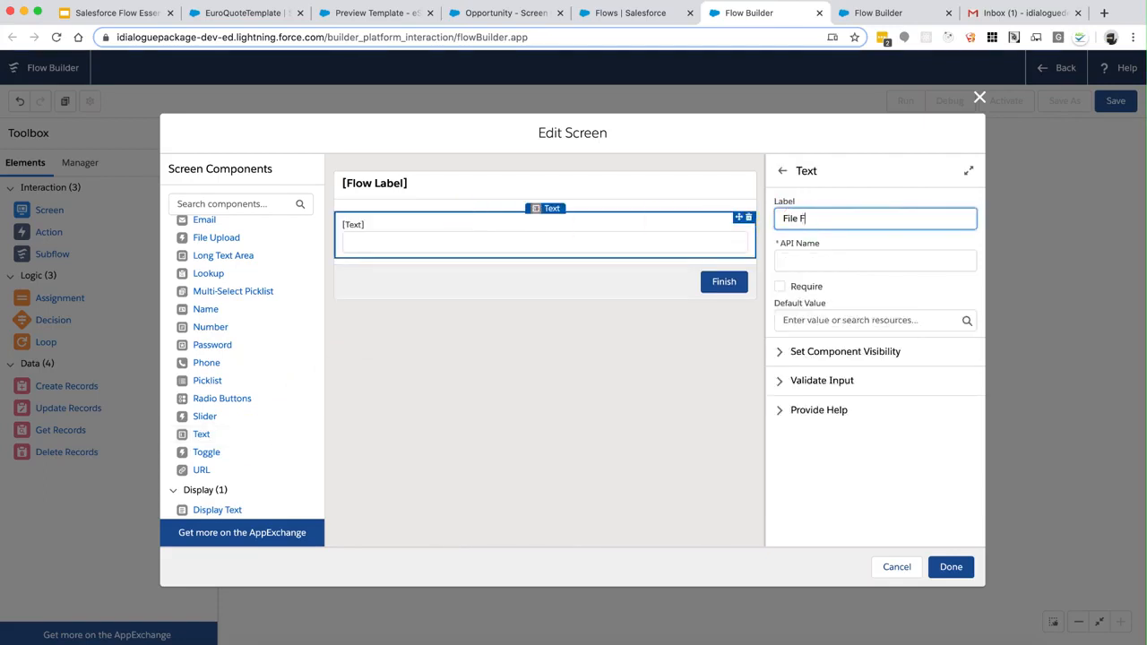
text(Name)
key(Tab)
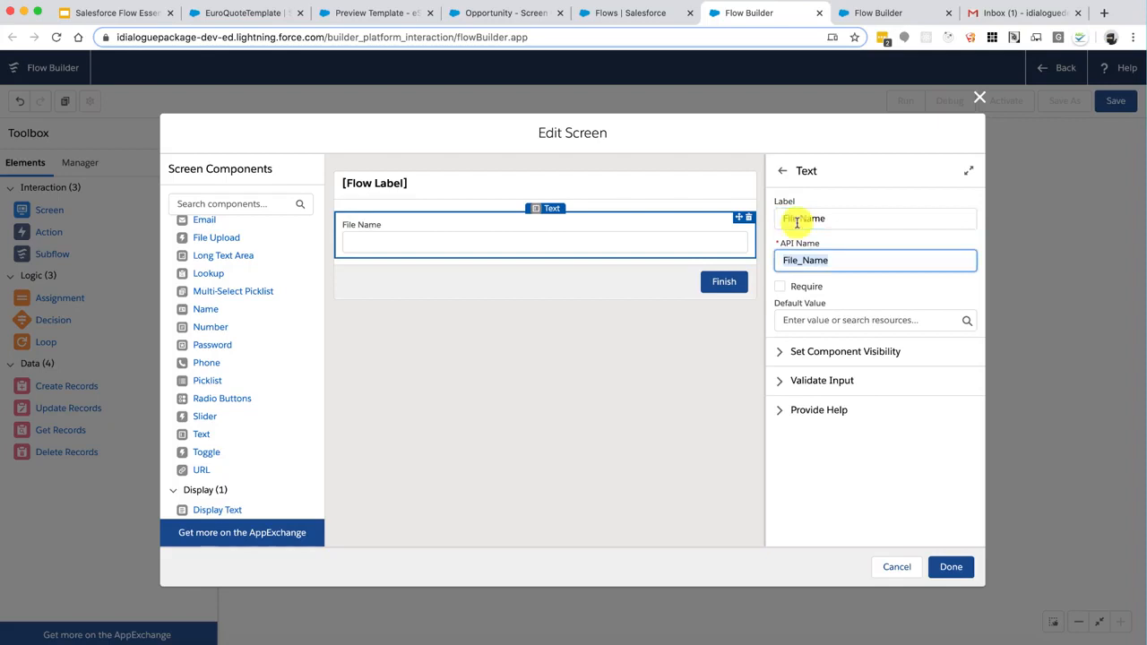
click(783, 260)
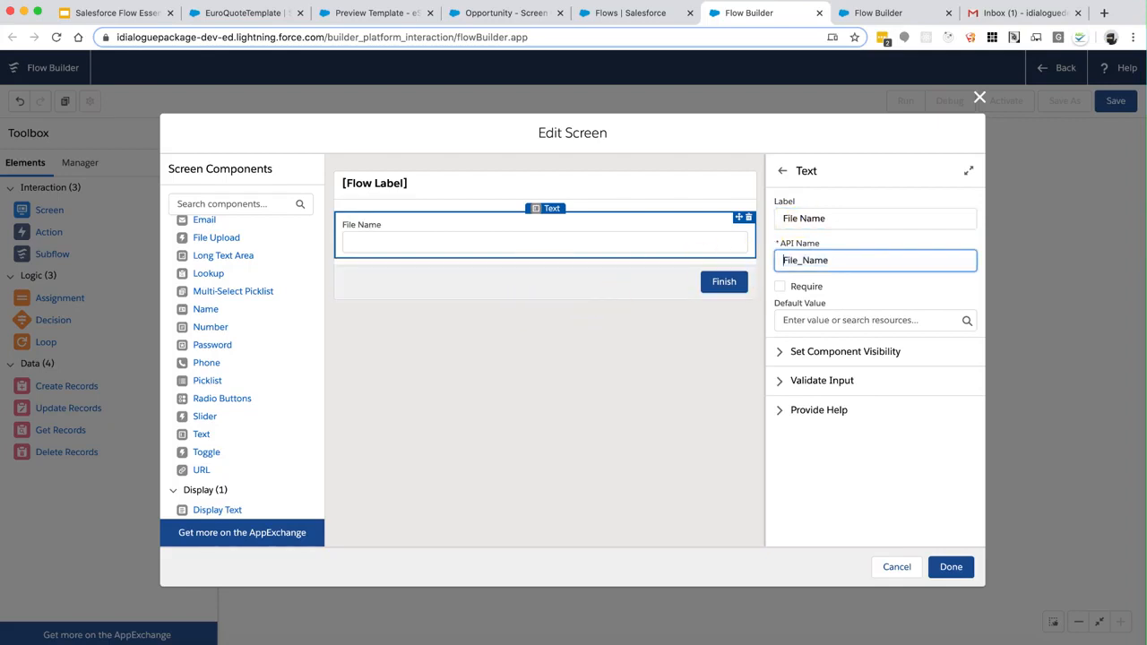
text(ScreenInput_)
click(857, 260)
key(BackSpace)
key(super+a)
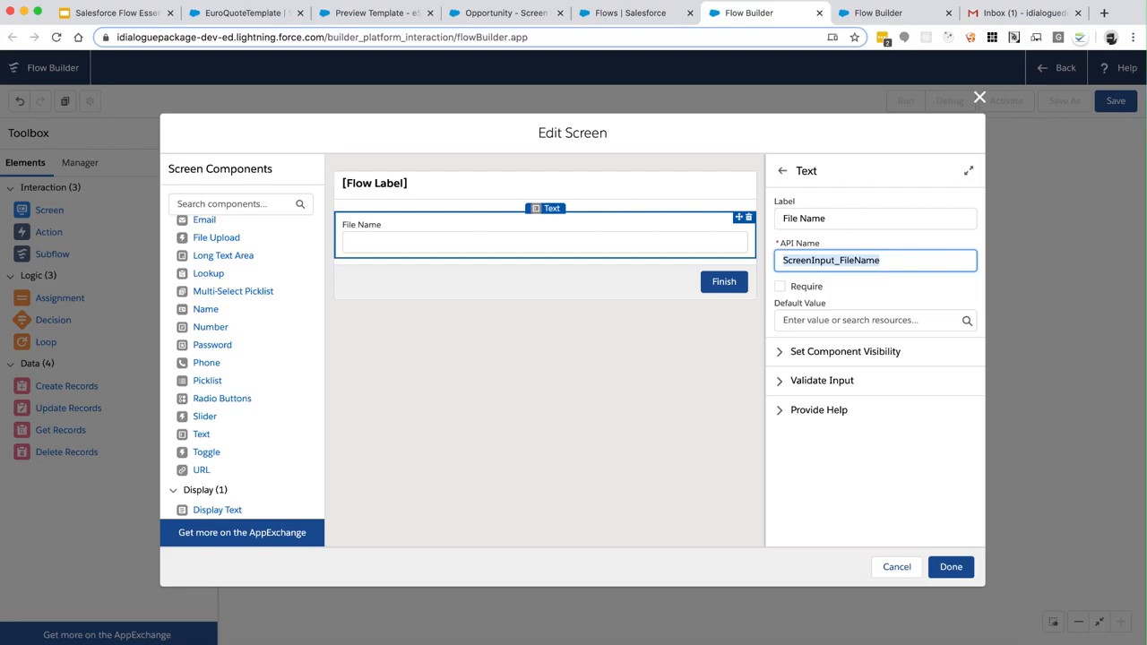
key(Left)
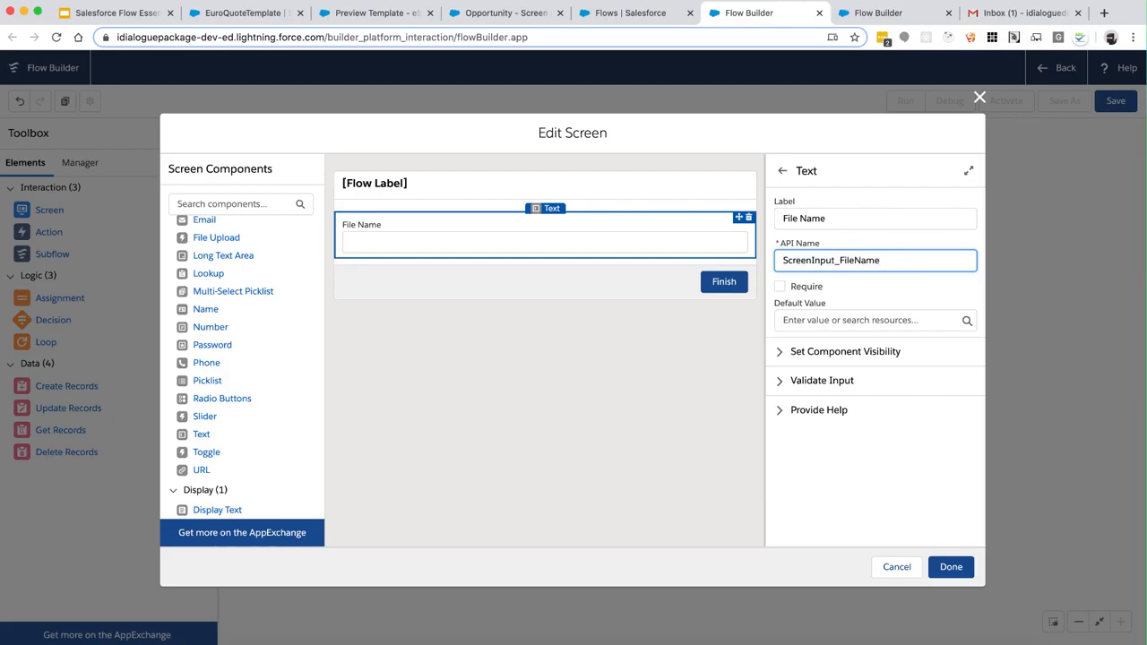
key(super+a)
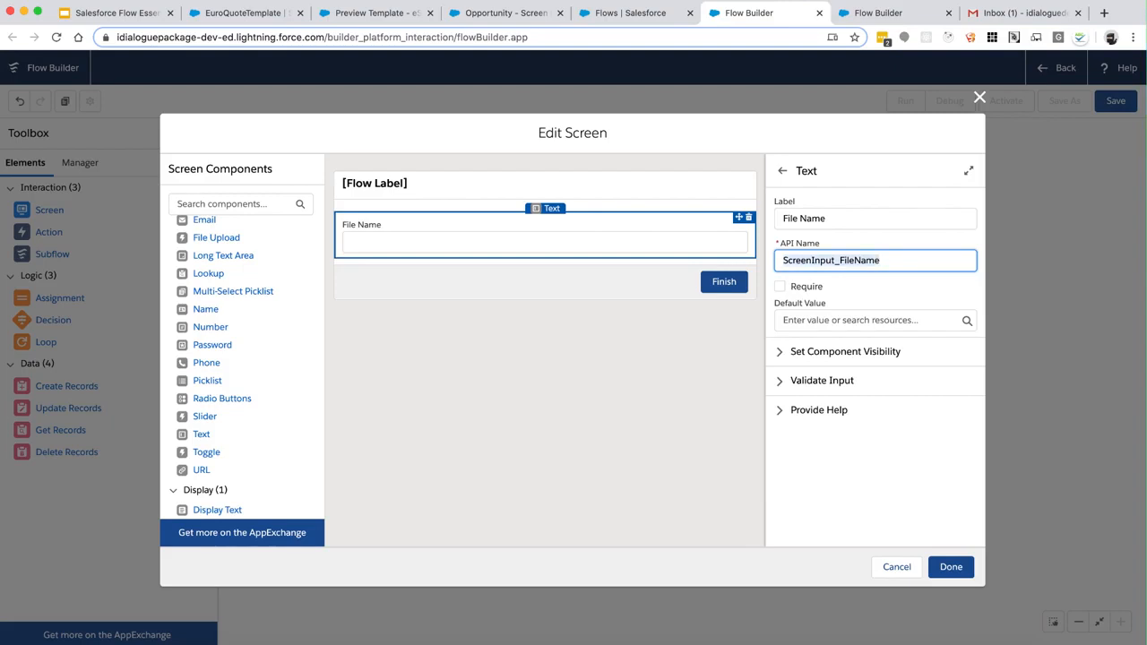
click(906, 261)
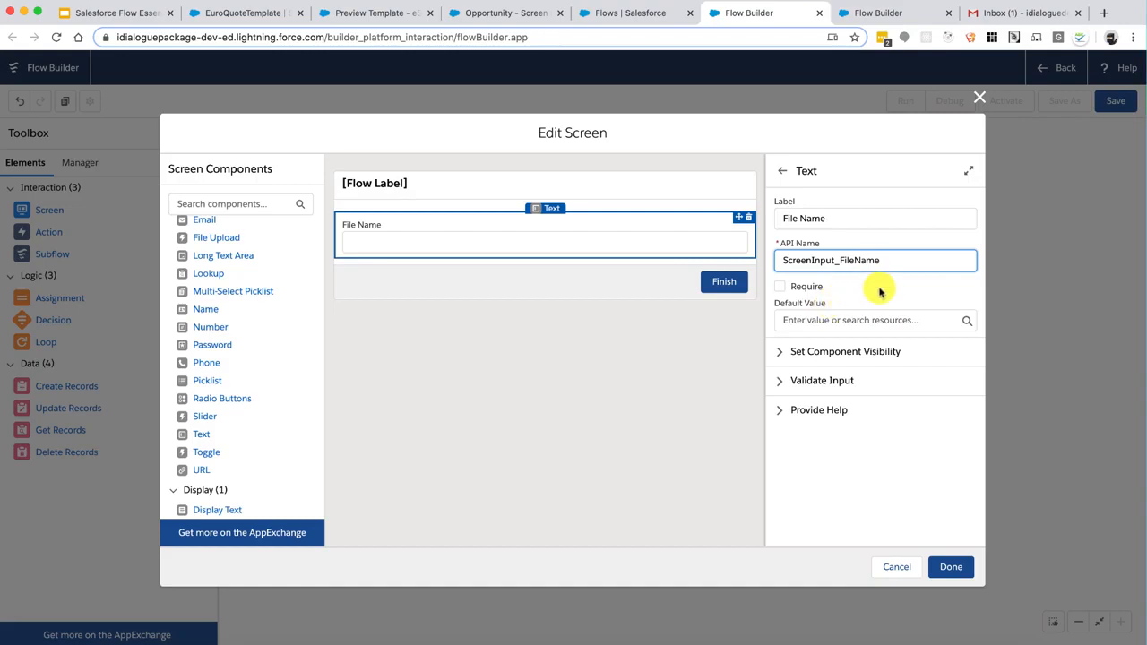
key(super+a)
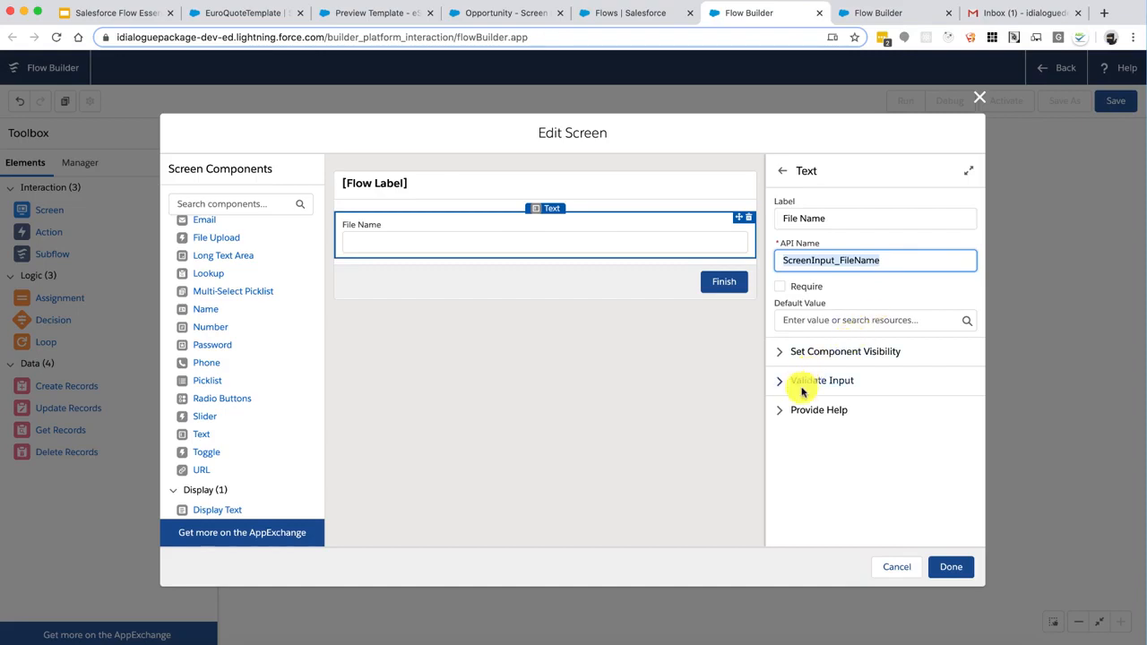
Make File Name required with default value Quote.pdf and close the screen editor
click(779, 286)
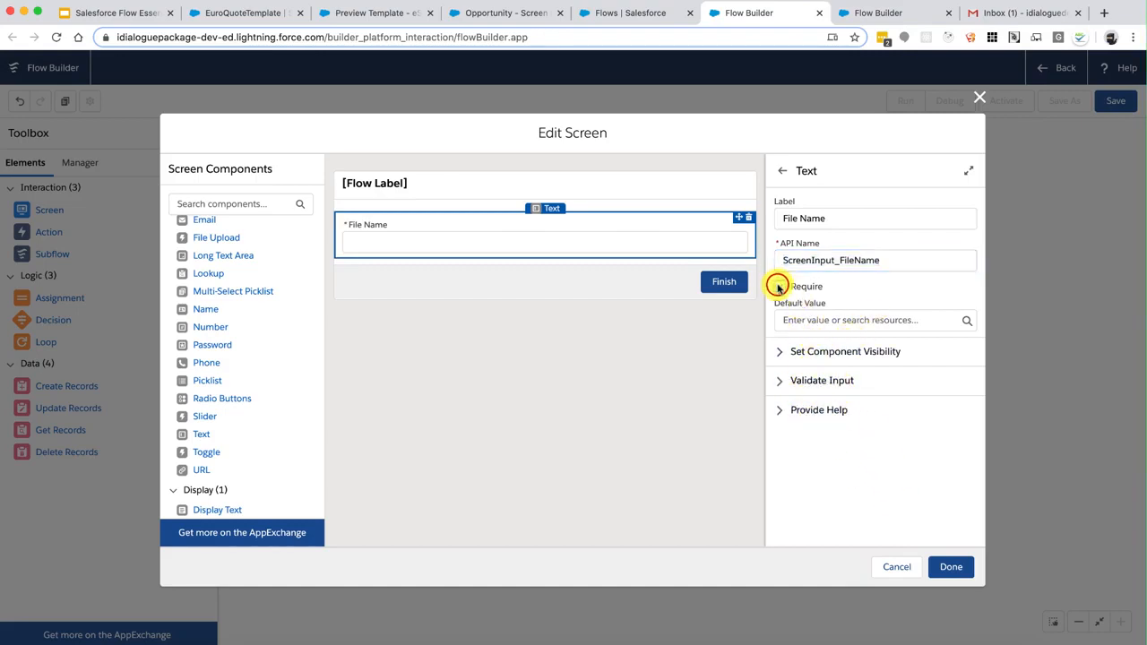
click(816, 320)
text(Quote.pdf)
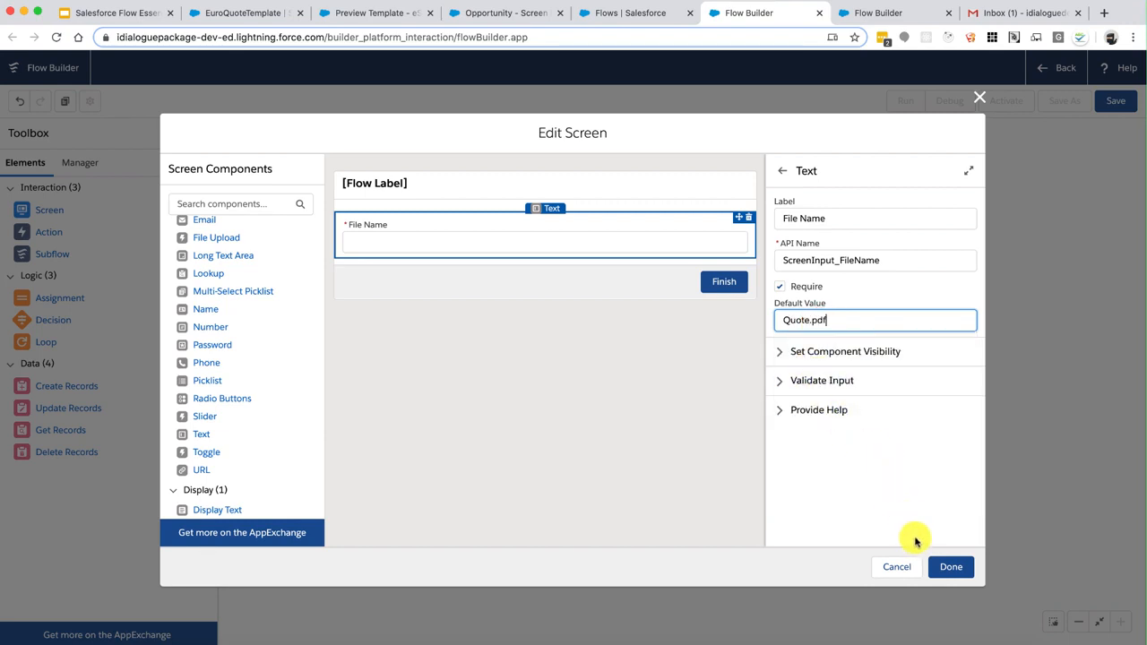
click(952, 568)
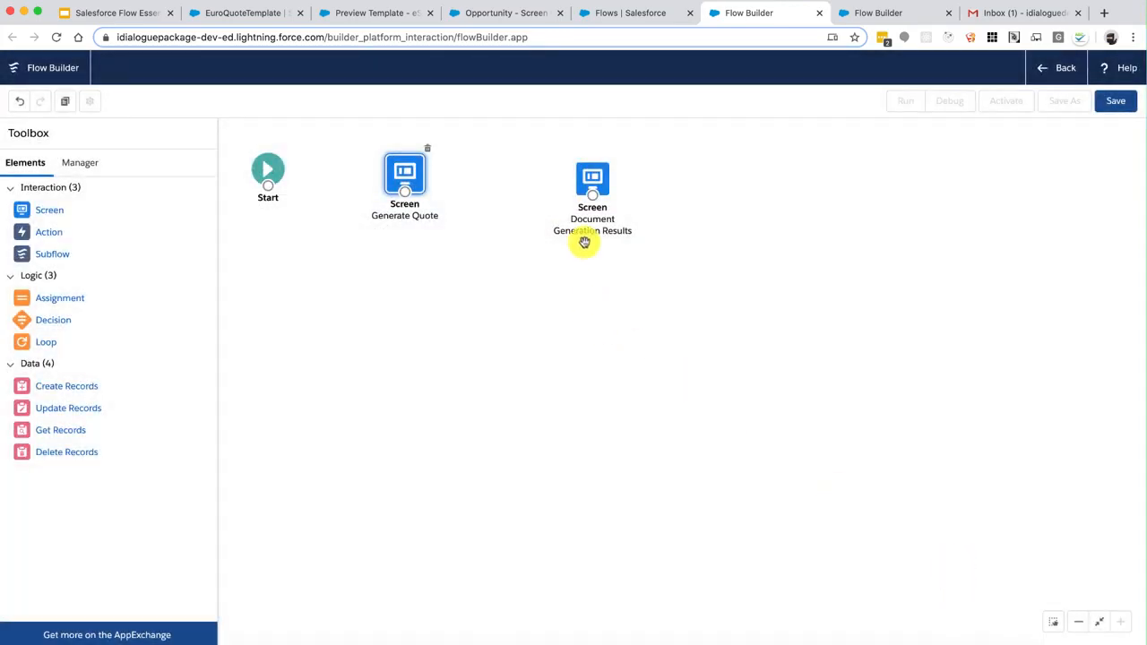
Open the Document Generation Results screen and place a Display Text component on it
double_click(592, 176)
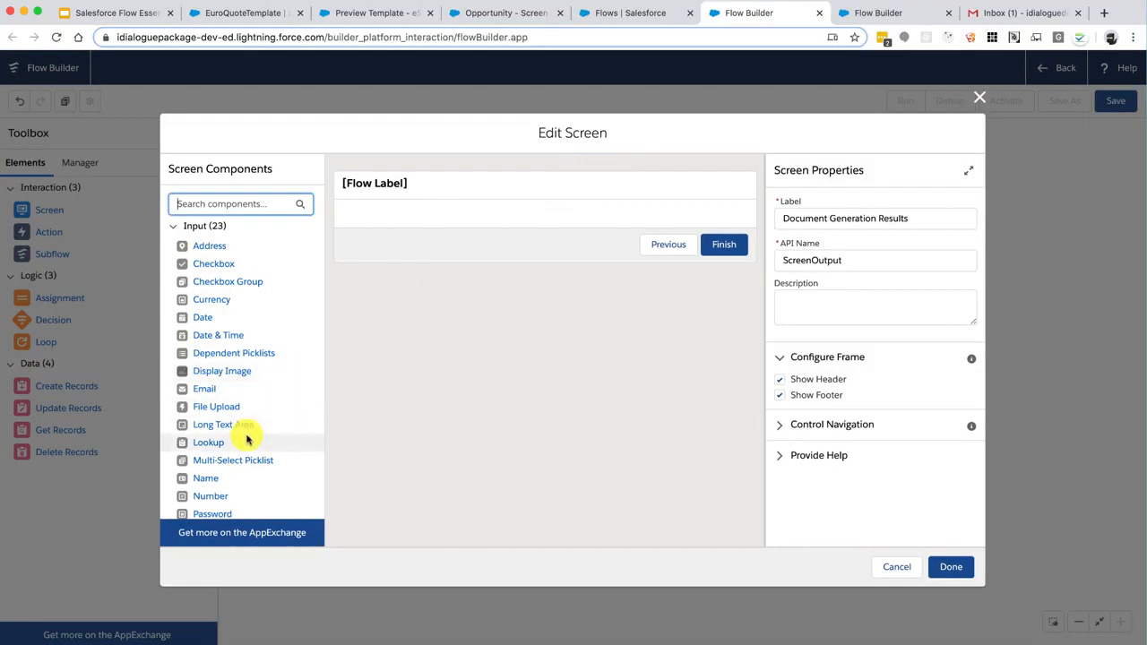
scroll(248, 439, down, 4)
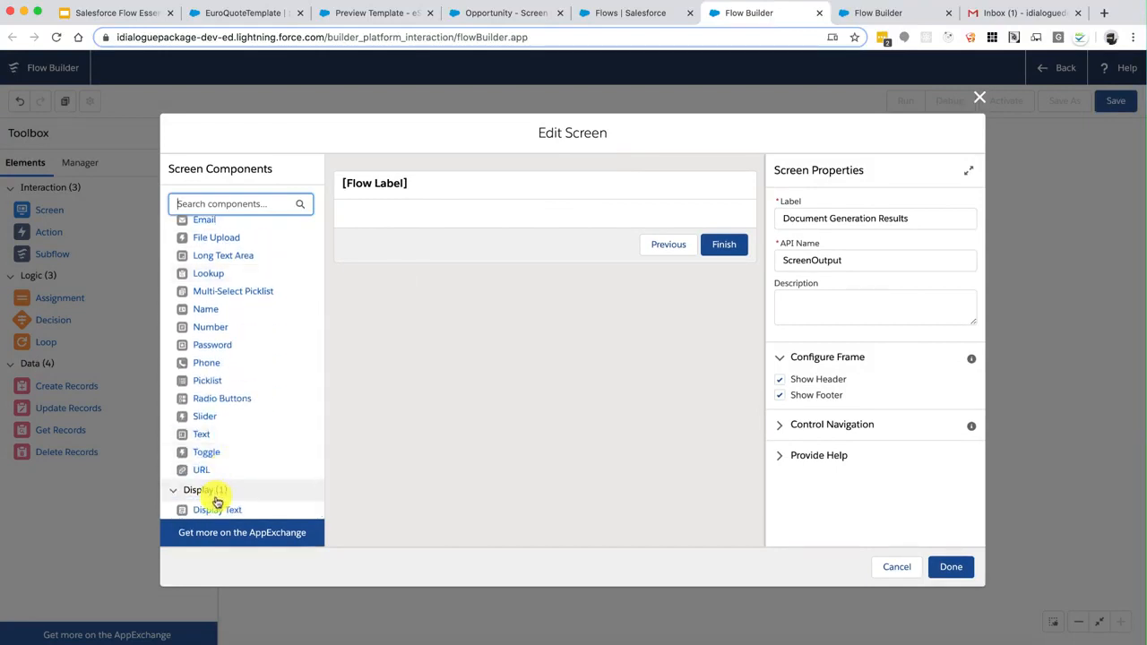
right_click(215, 512)
click(399, 257)
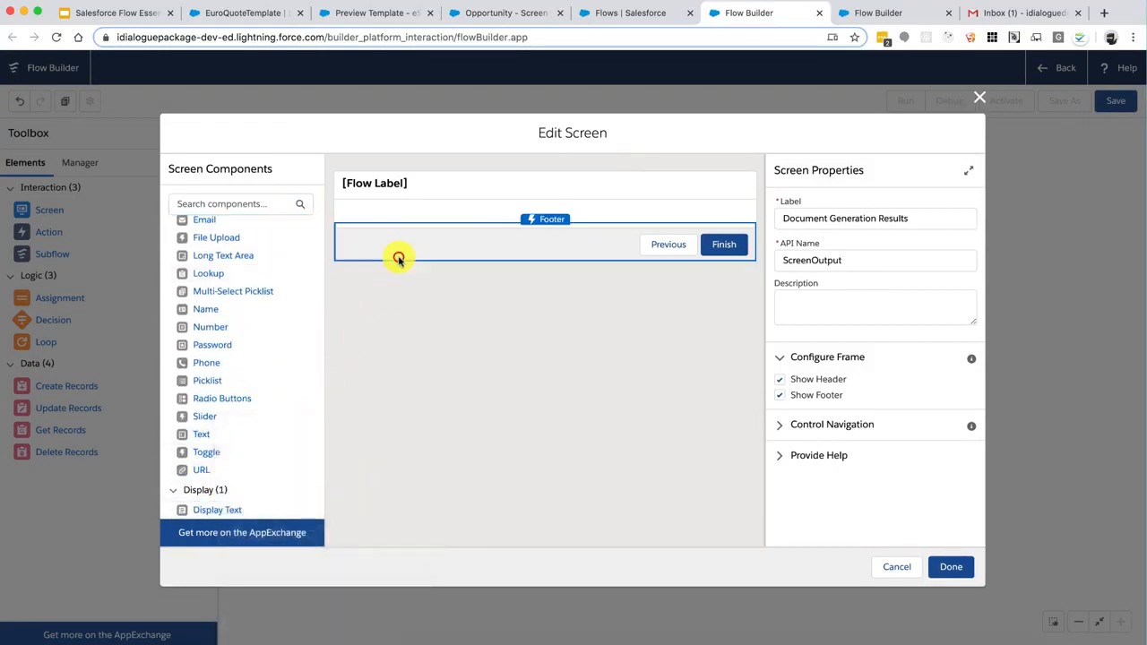
drag(215, 510, 446, 212)
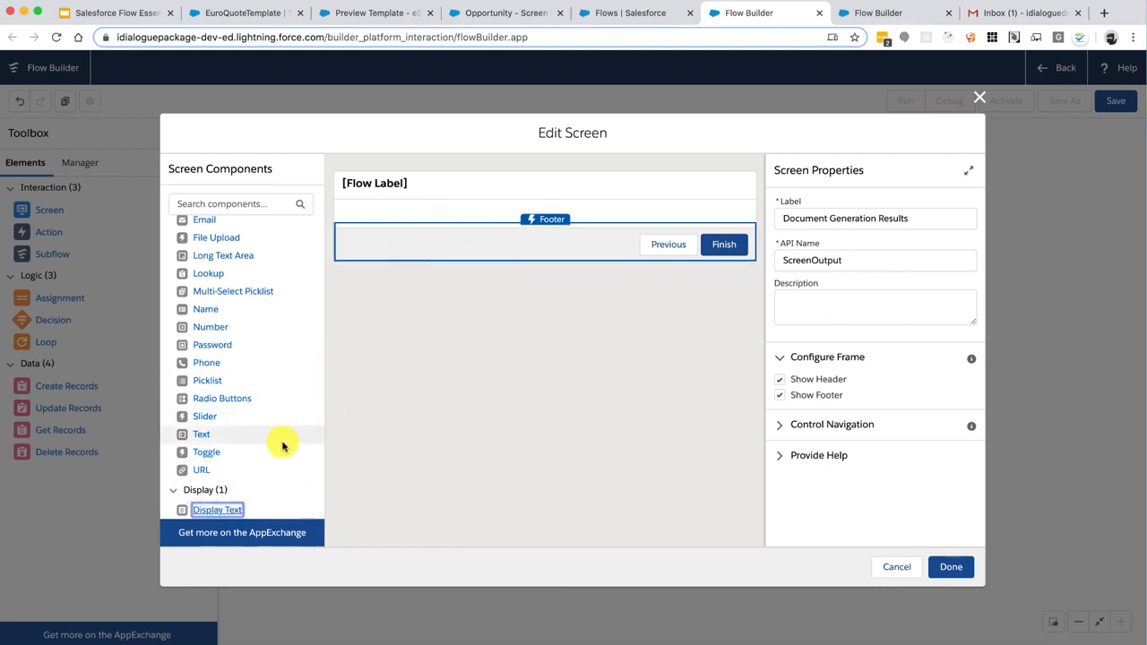
drag(224, 509, 361, 220)
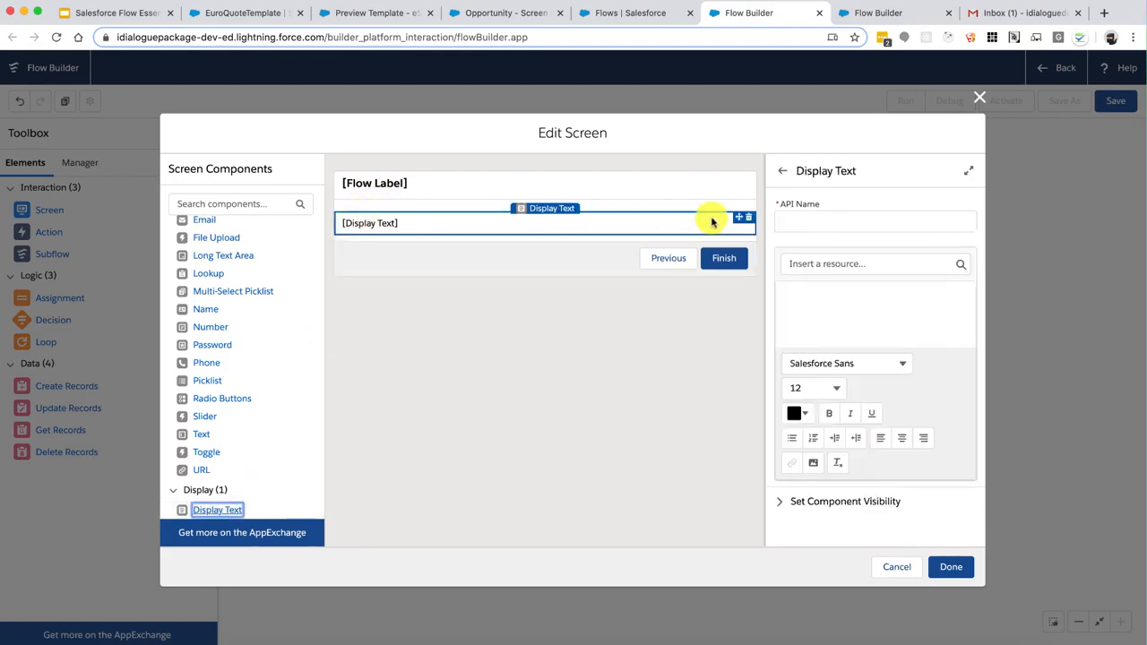
Name the display text Flow_Results with content 'Document Generation Results' and close the editor
click(817, 223)
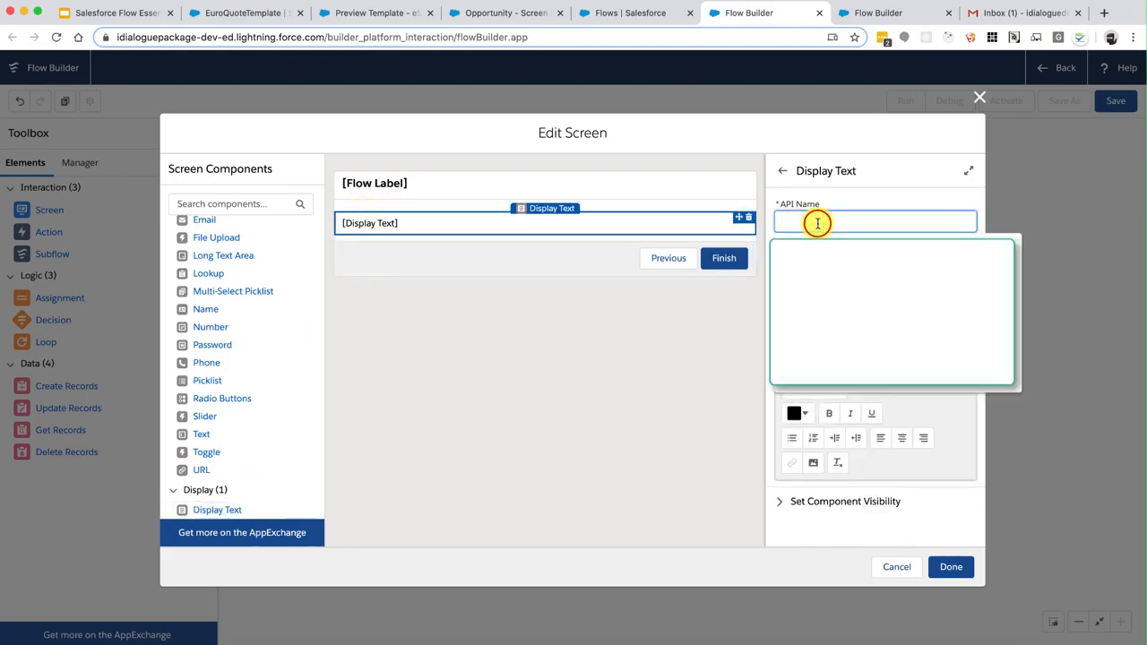
click(818, 223)
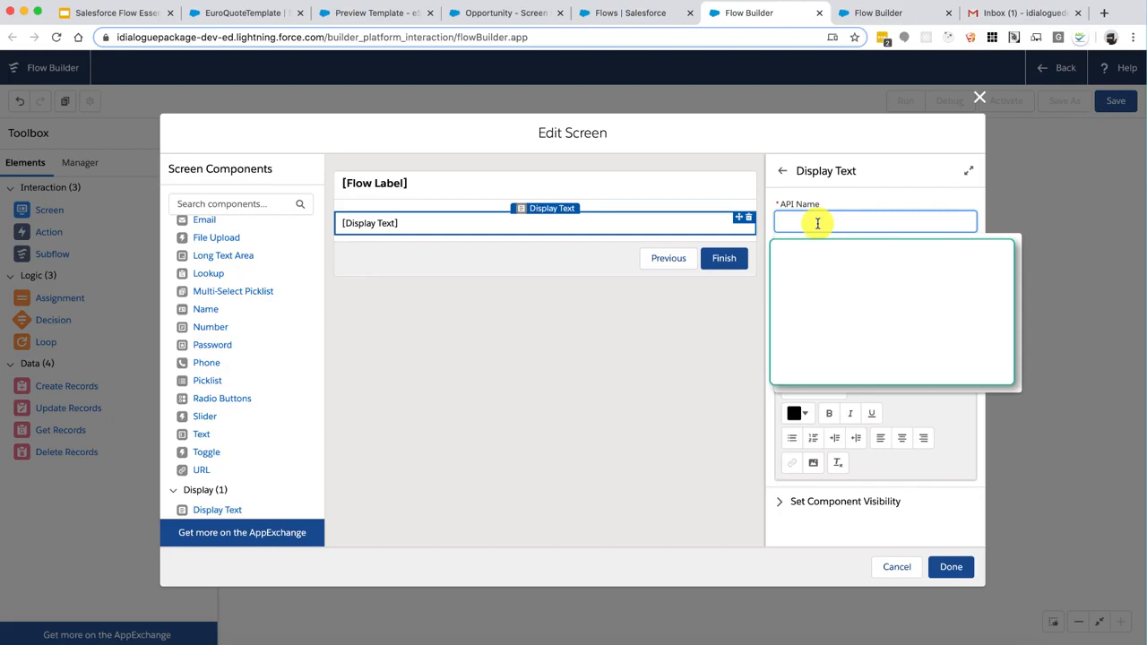
text(Flow_Results)
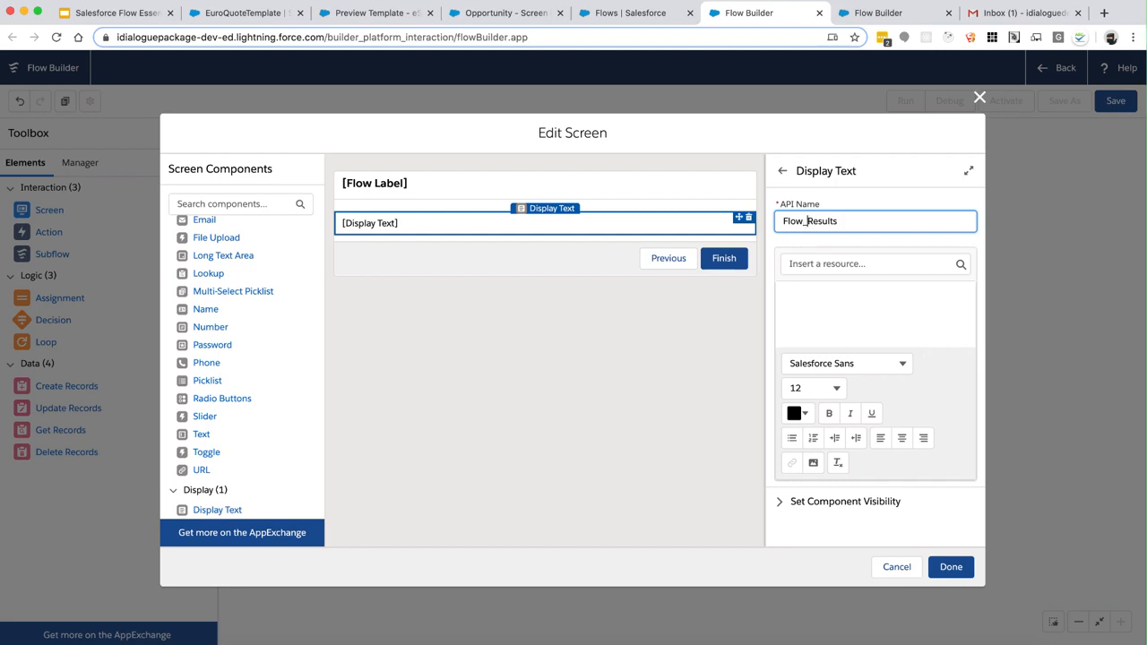
click(848, 292)
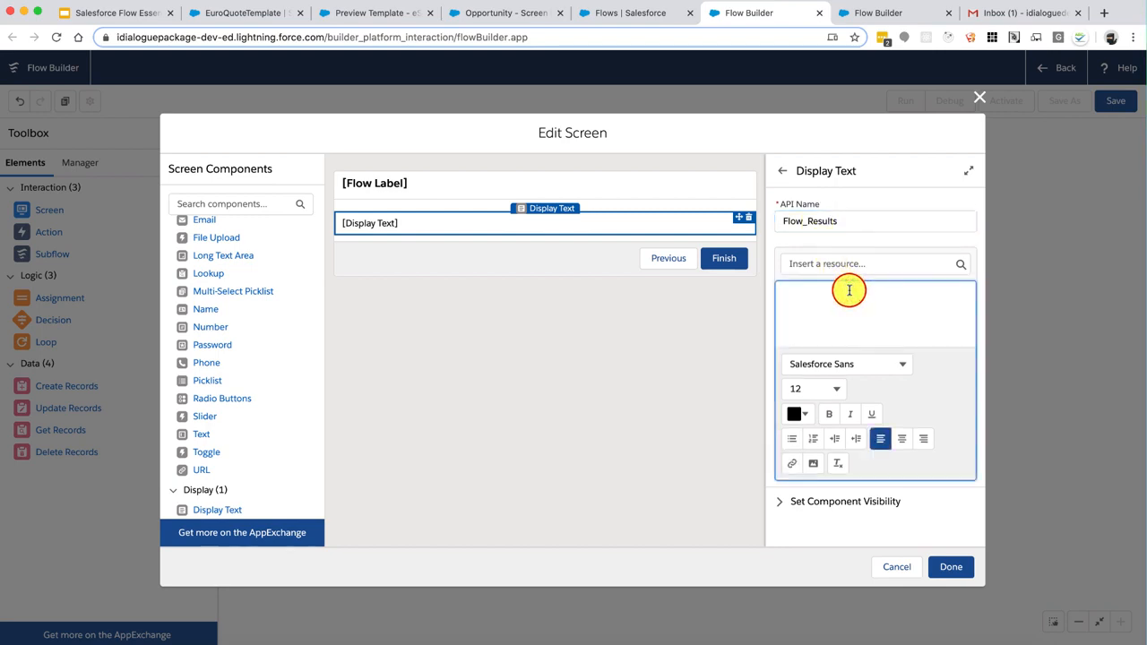
text(Document Generation Results)
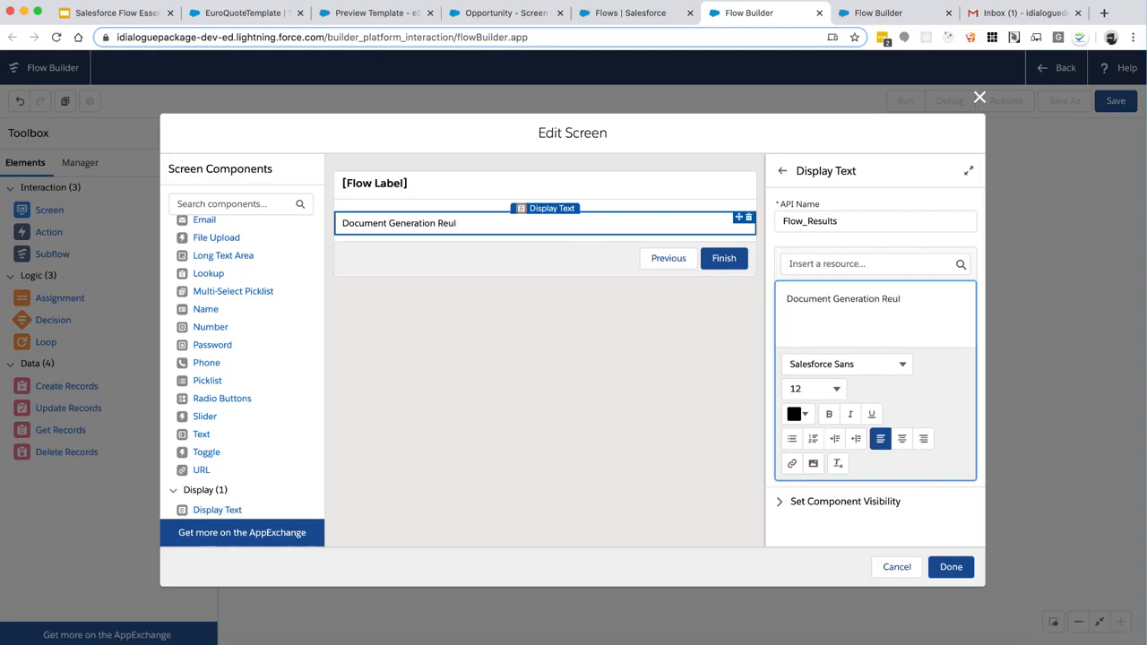
click(949, 565)
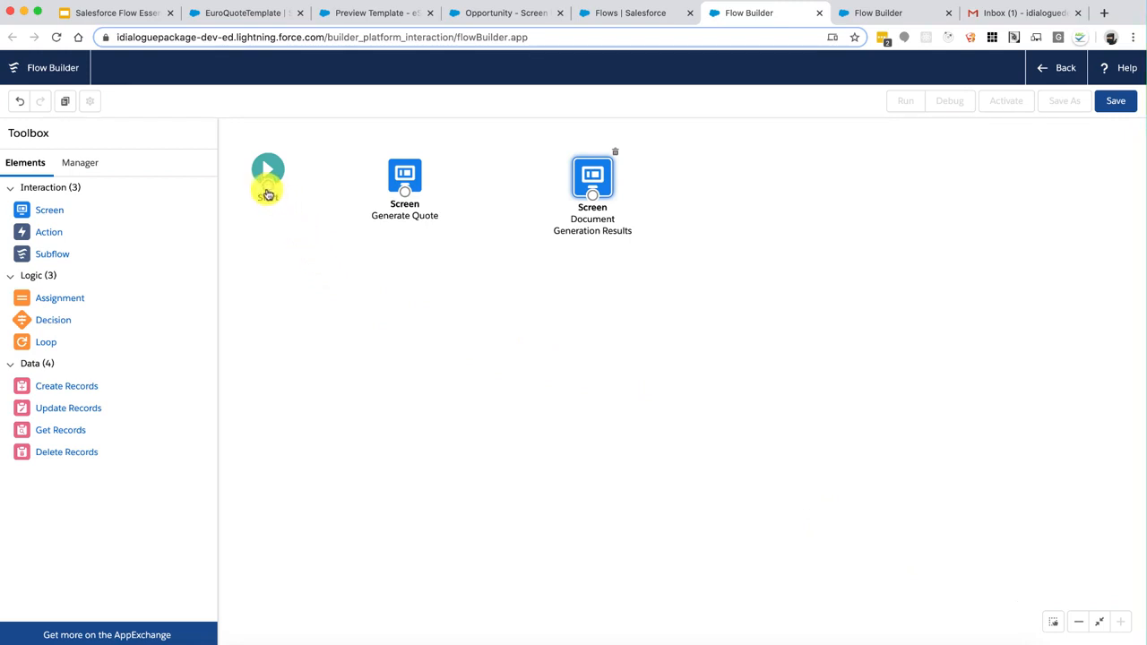
Connect Start to Generate Quote, then review both screens without making changes
drag(269, 190, 601, 171)
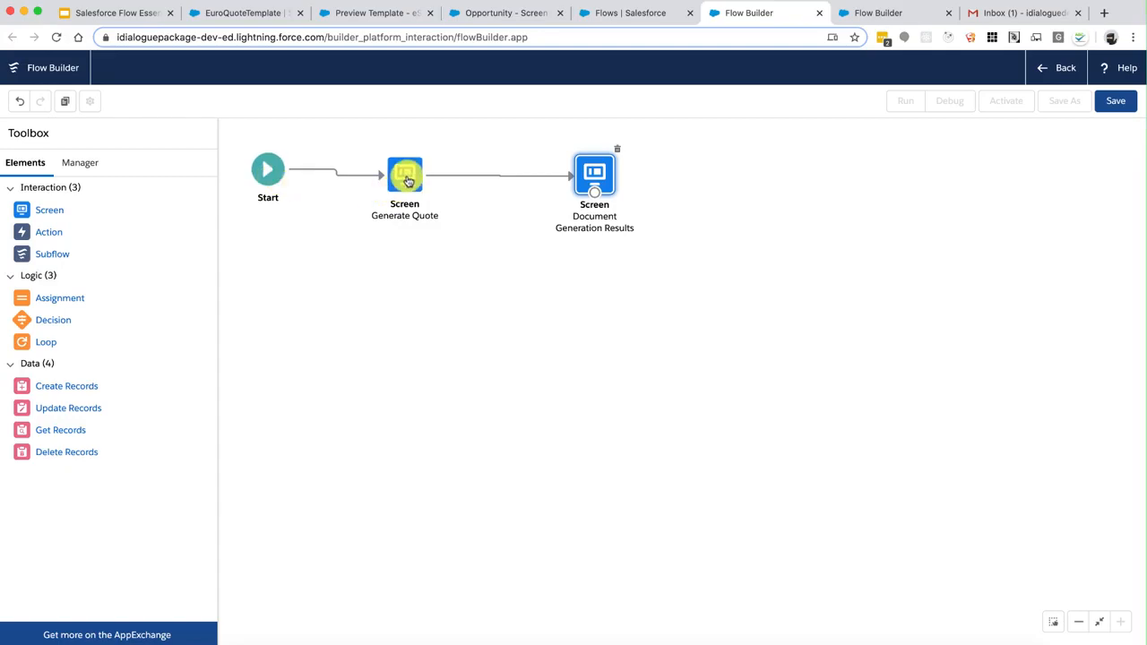
click(408, 179)
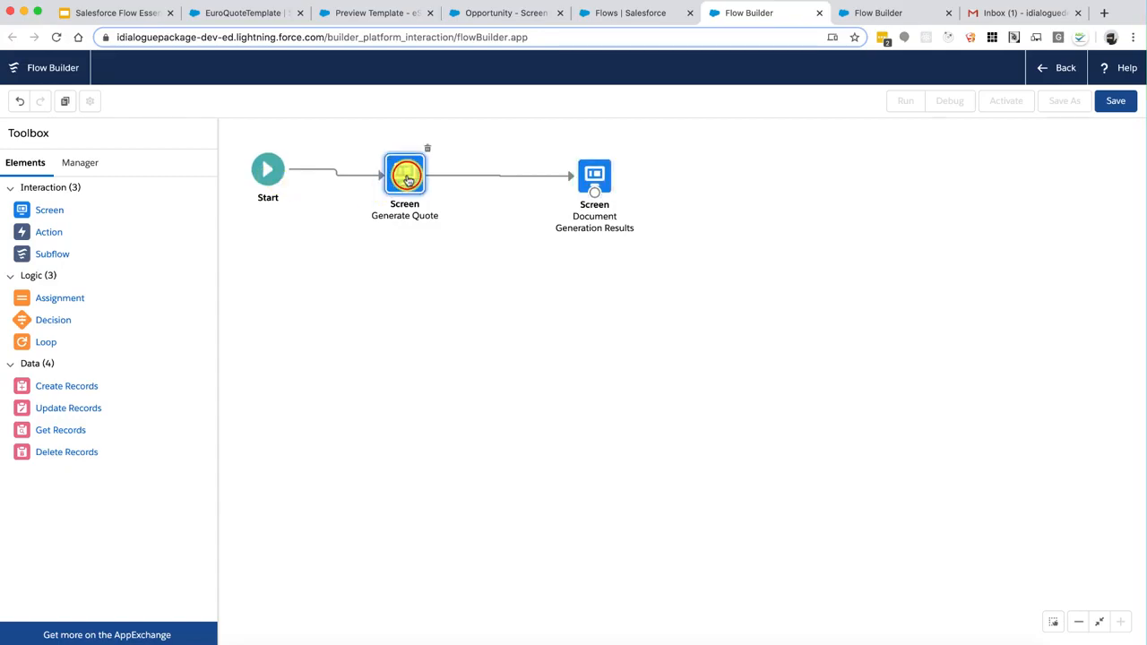
double_click(407, 180)
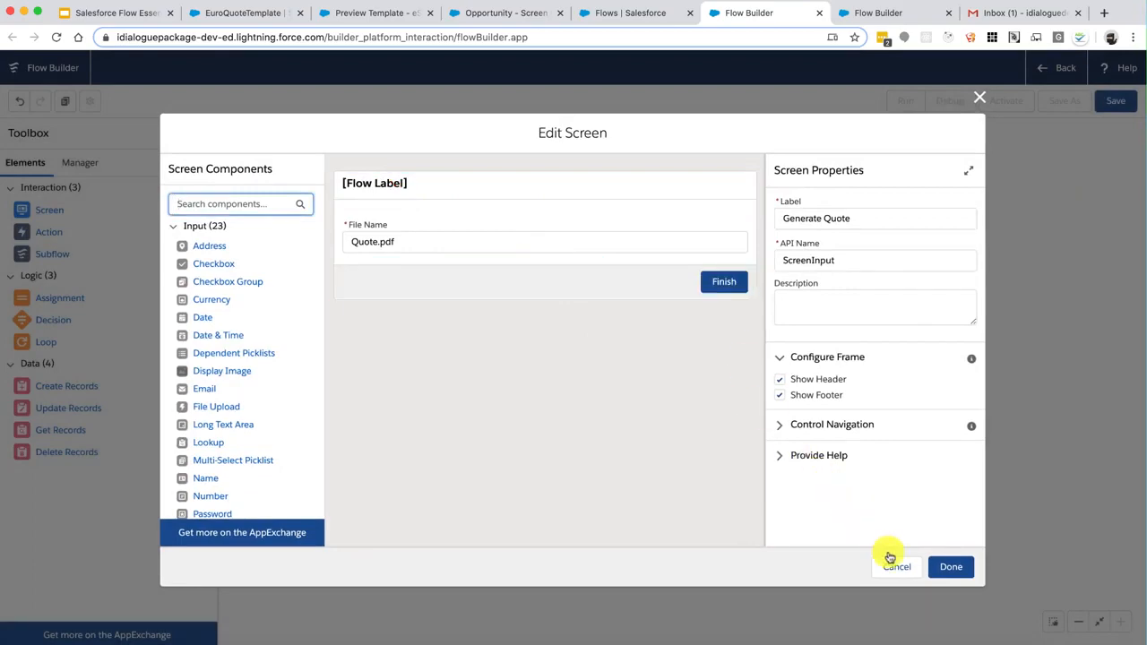
click(894, 566)
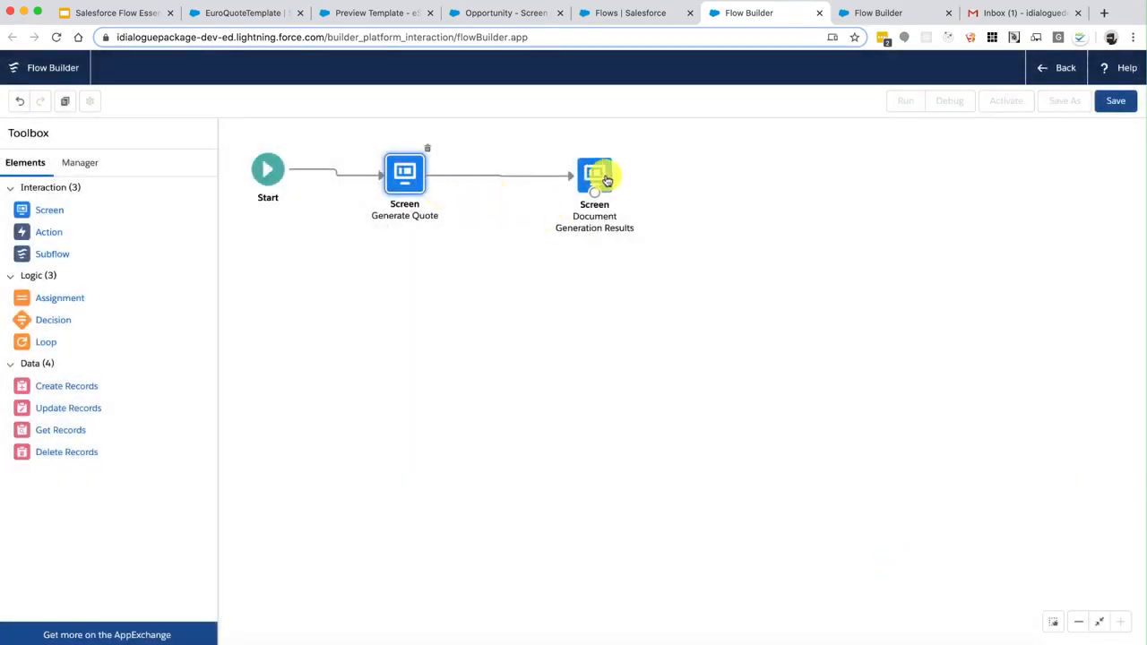
click(595, 176)
double_click(595, 176)
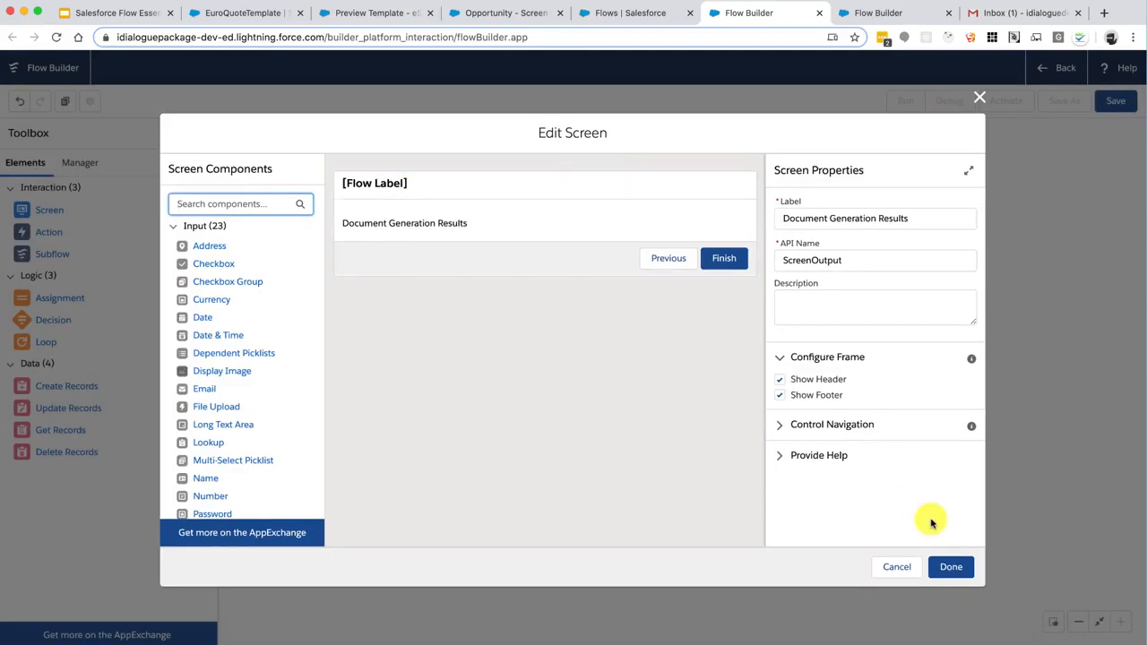
click(952, 567)
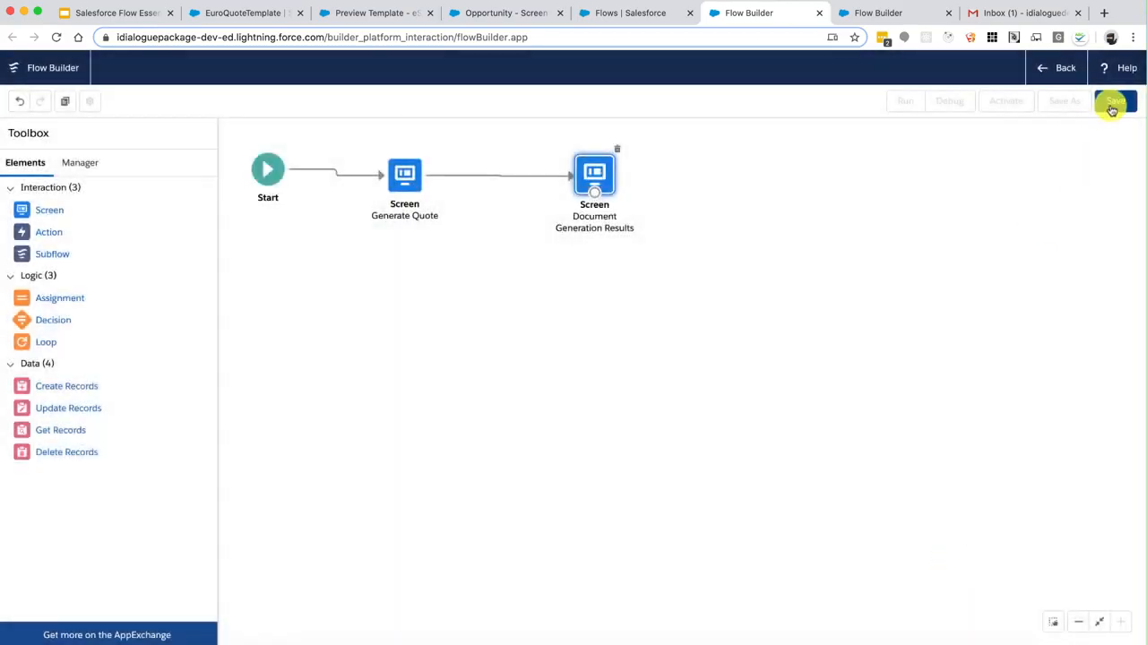
Save the flow with label and API name 'Opportunity Quote Document Flow', then activate it
click(1111, 104)
text(Opportunity Quote Docu)
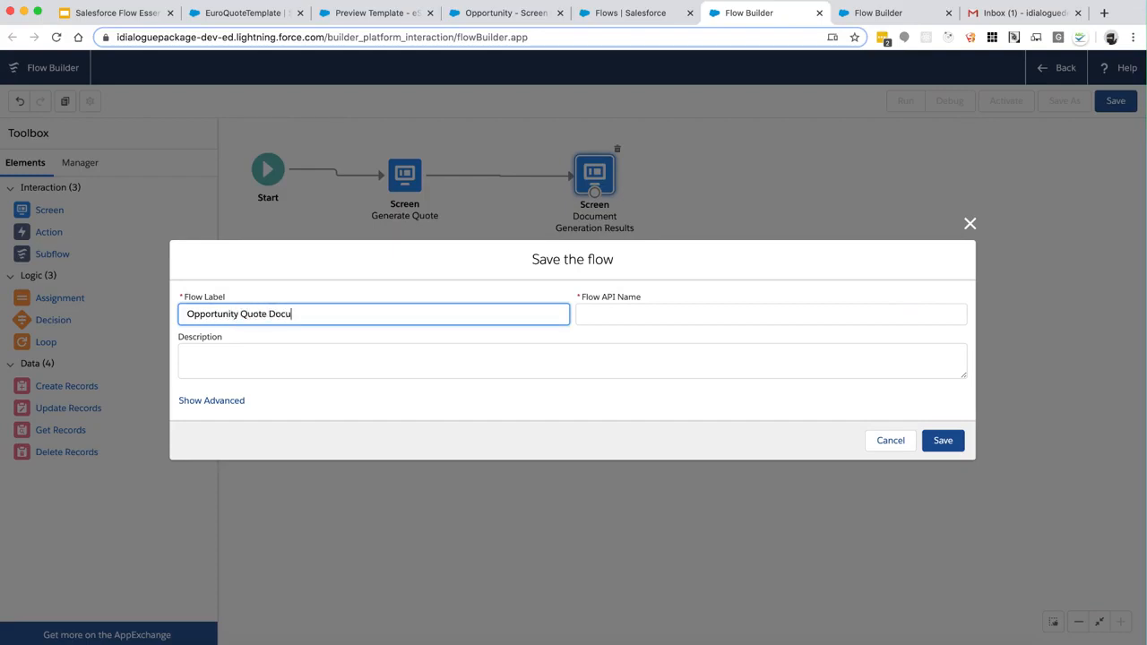
text(ment FLow)
key(Tab)
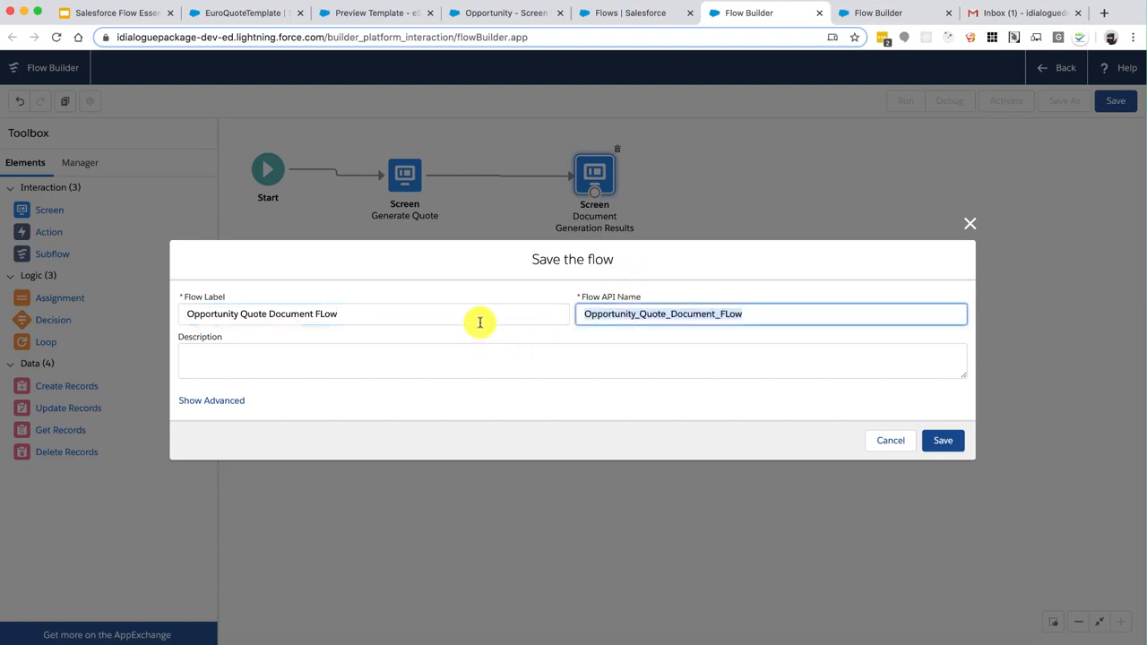
click(480, 318)
key(Left)
key(Left)
key(Left)
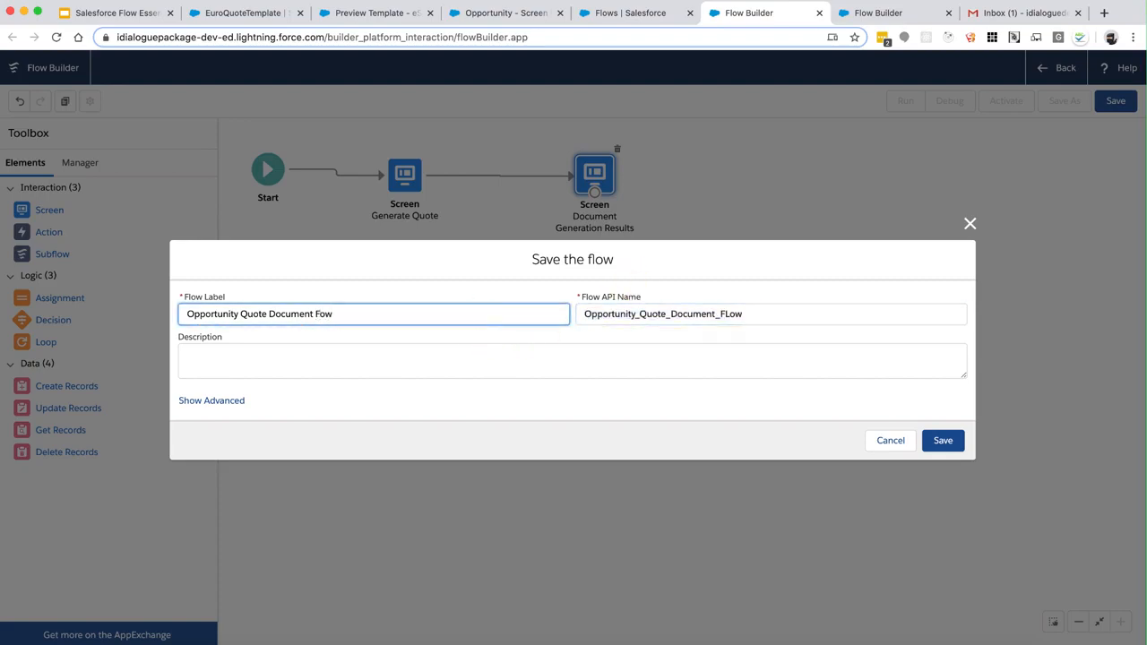
text(l)
key(Tab)
key(Right)
key(Left)
key(Left)
key(Left)
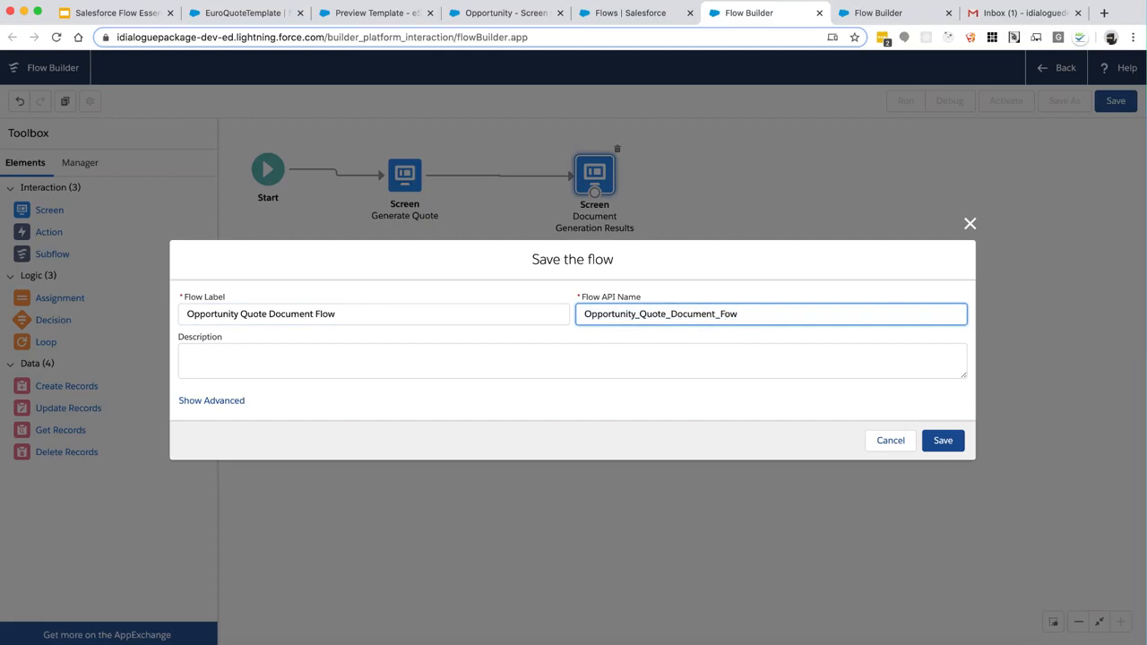
click(943, 440)
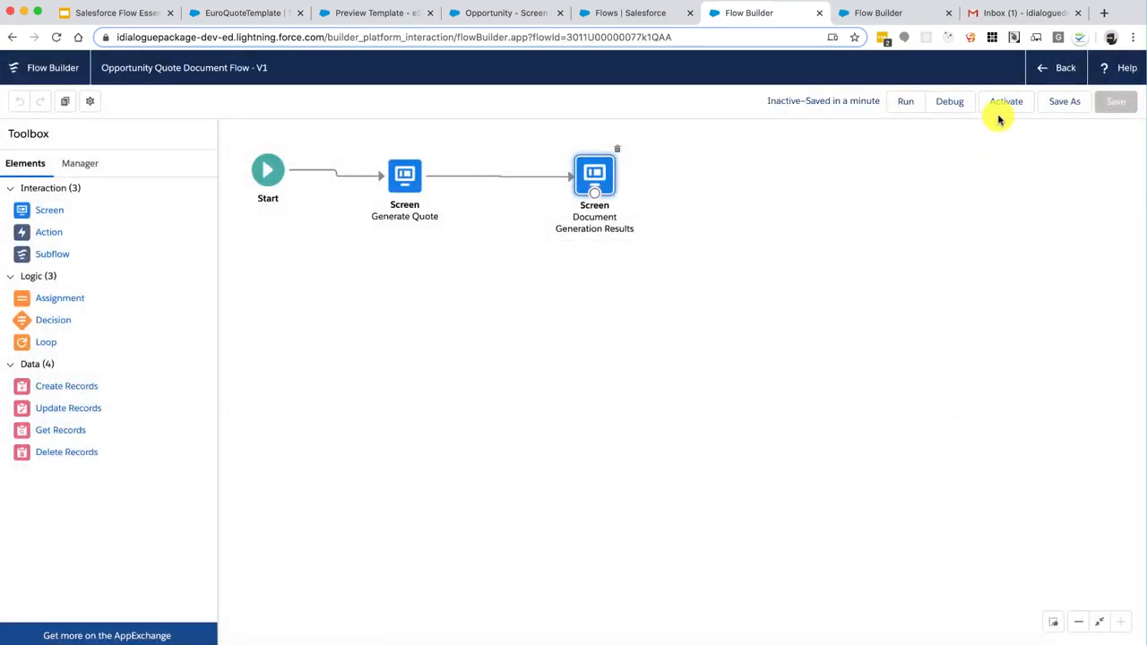
click(1005, 103)
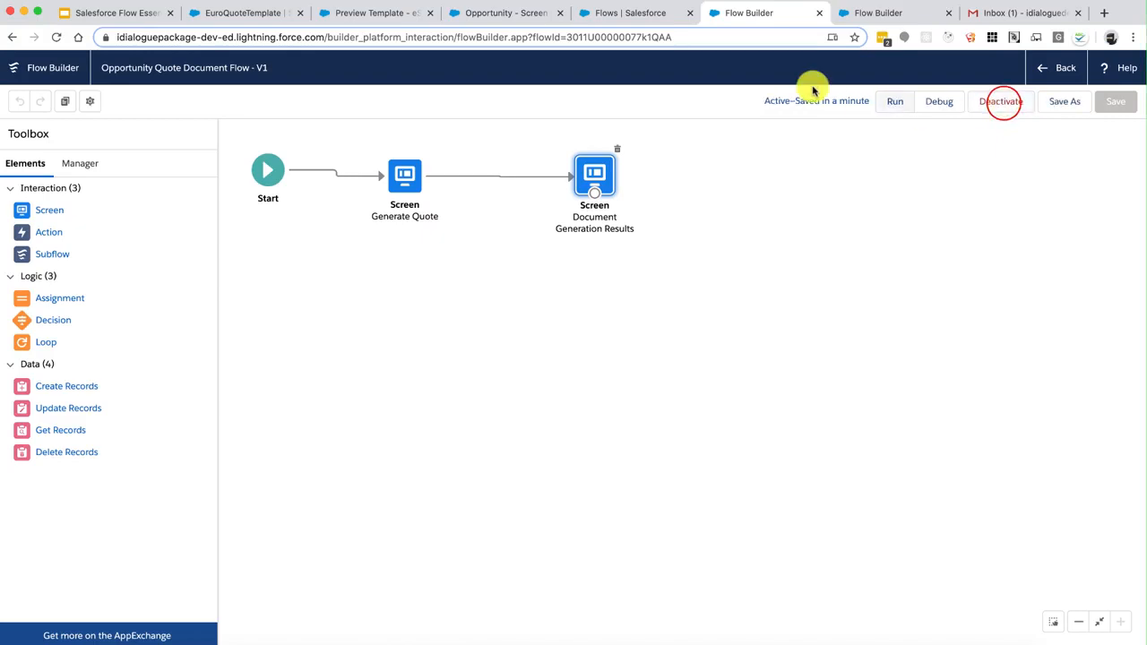
Open the Opportunity record page for editing in Lightning App Builder
click(491, 14)
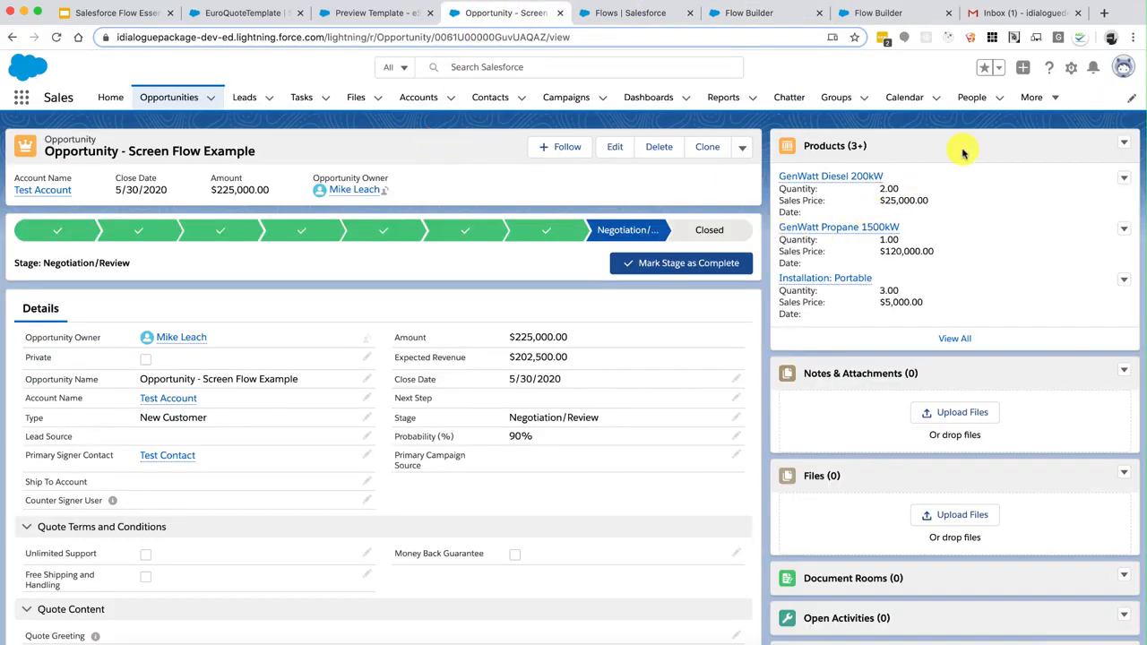
click(1069, 69)
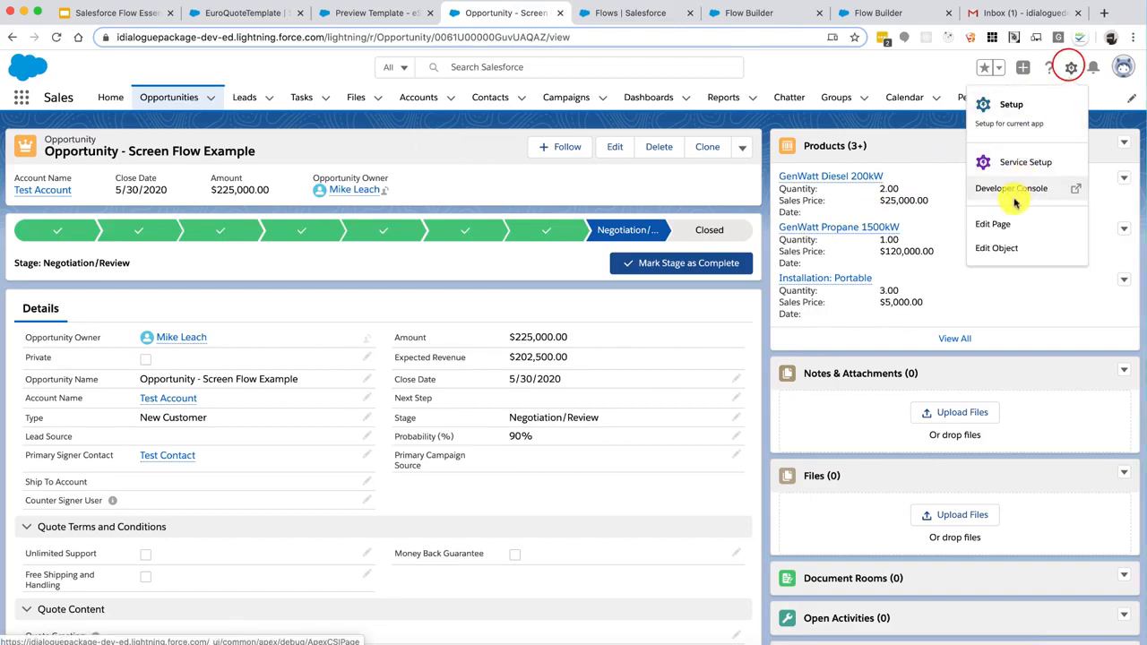
click(994, 226)
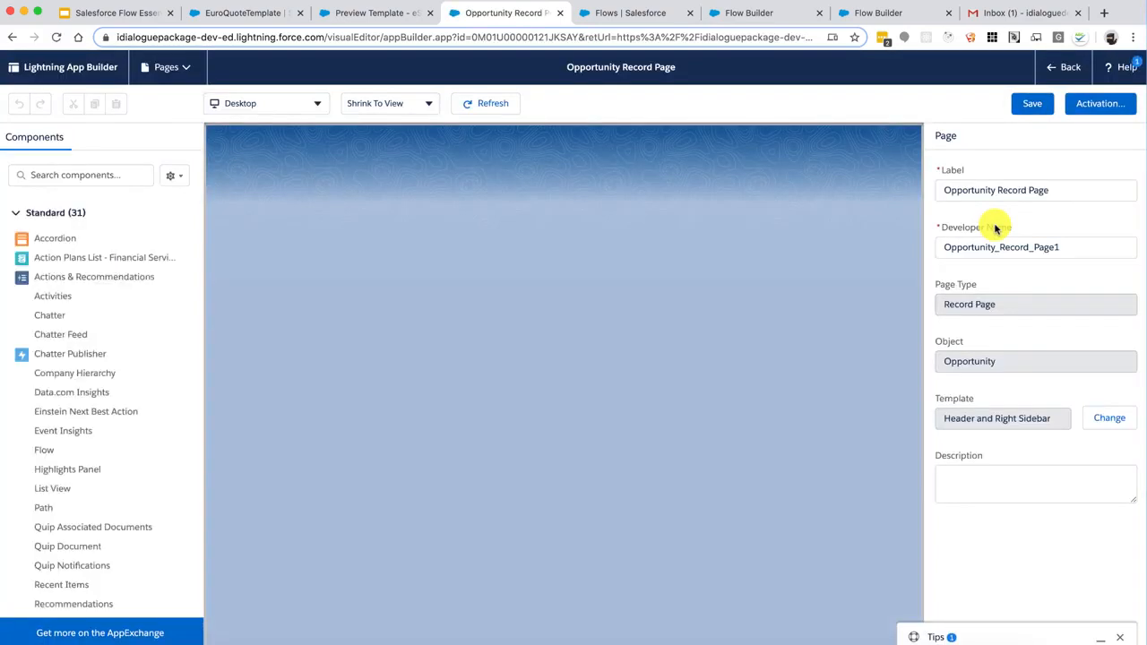
Add a Flow component running Opportunity Quote Document Flow to the right column and save the page
click(104, 173)
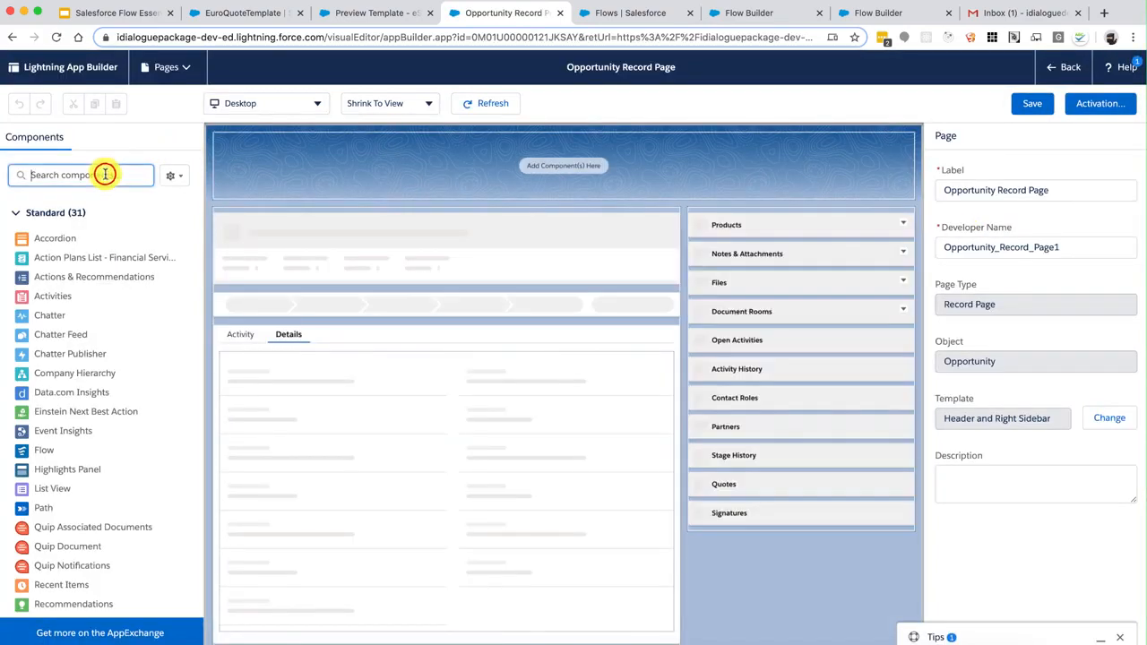
text(flow)
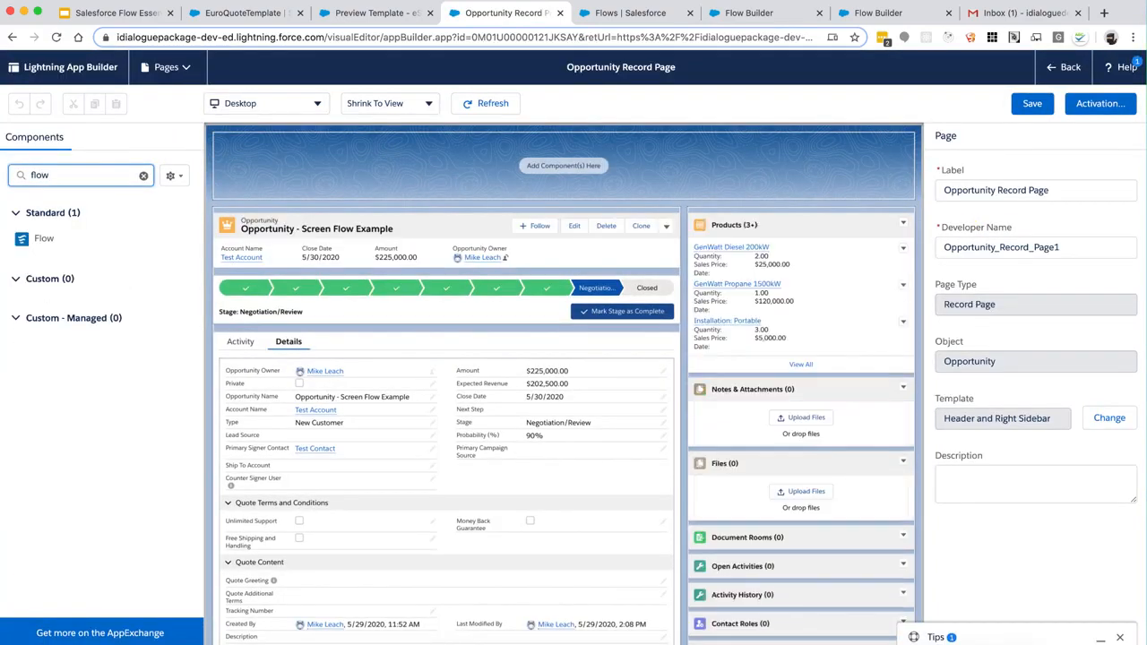
drag(41, 239, 781, 233)
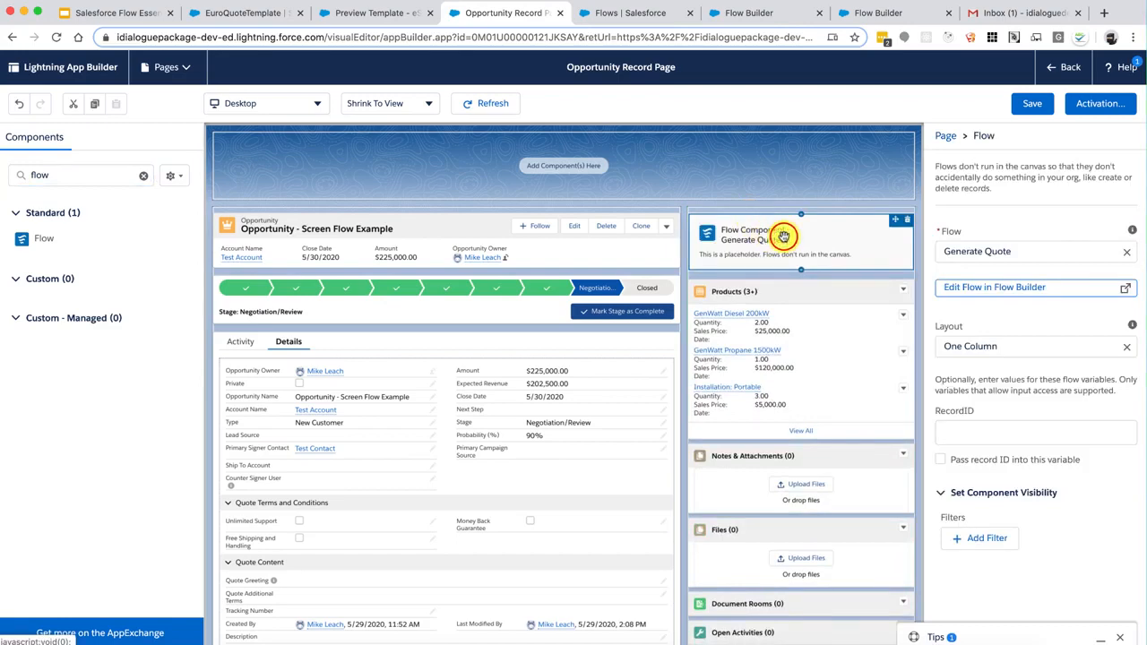
click(1127, 257)
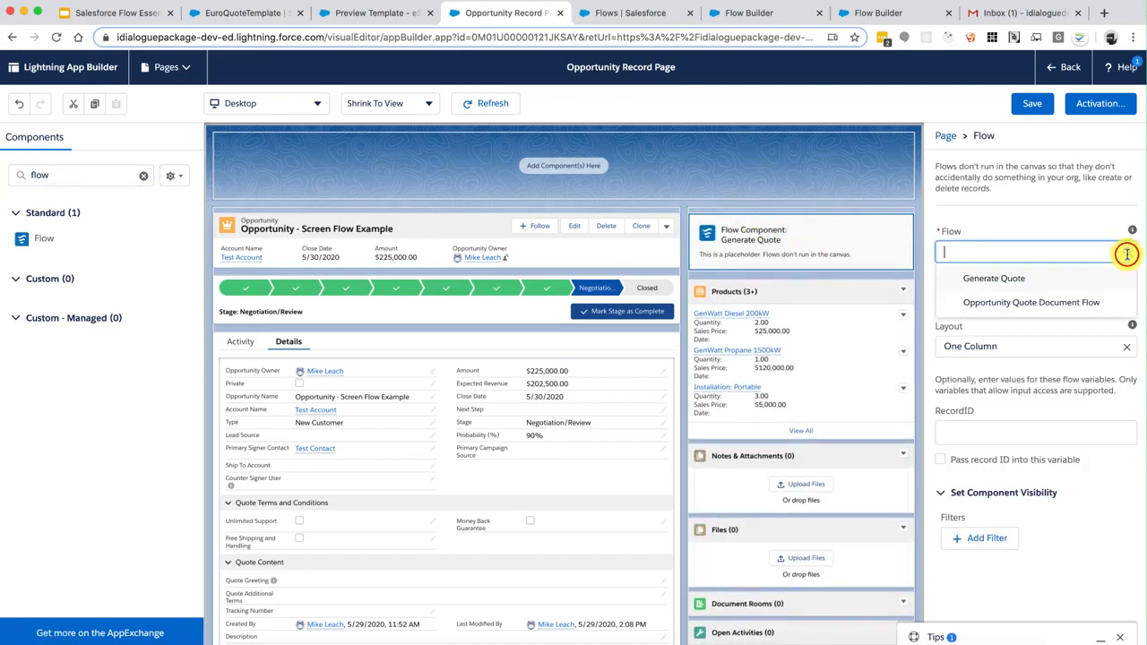
click(1049, 303)
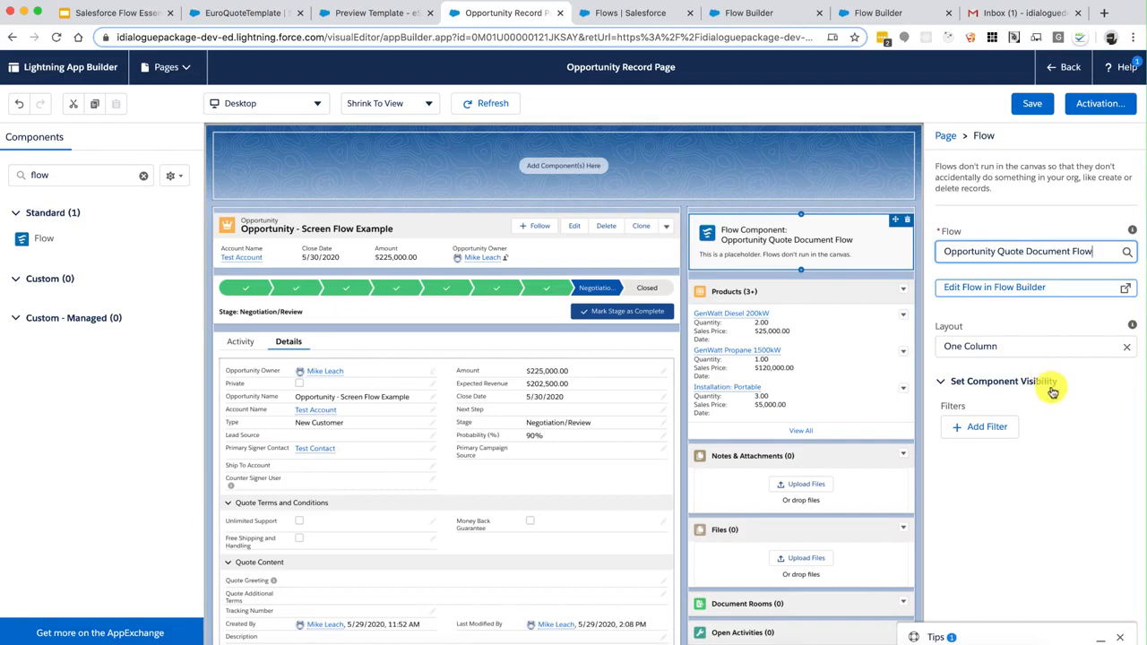
click(1031, 103)
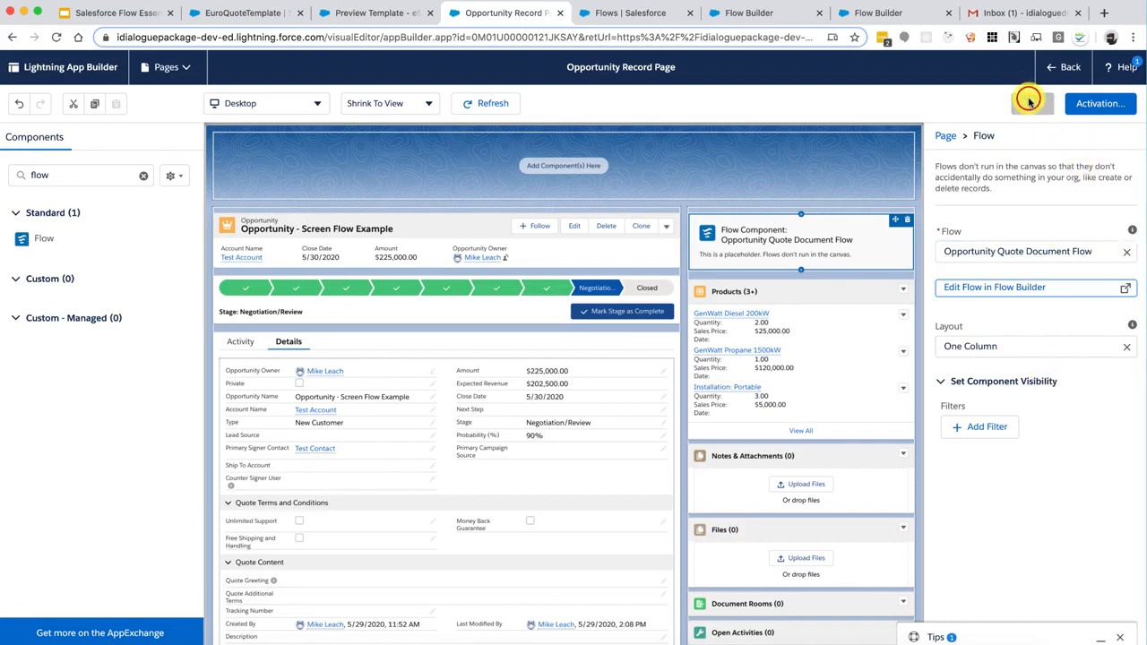
click(1057, 70)
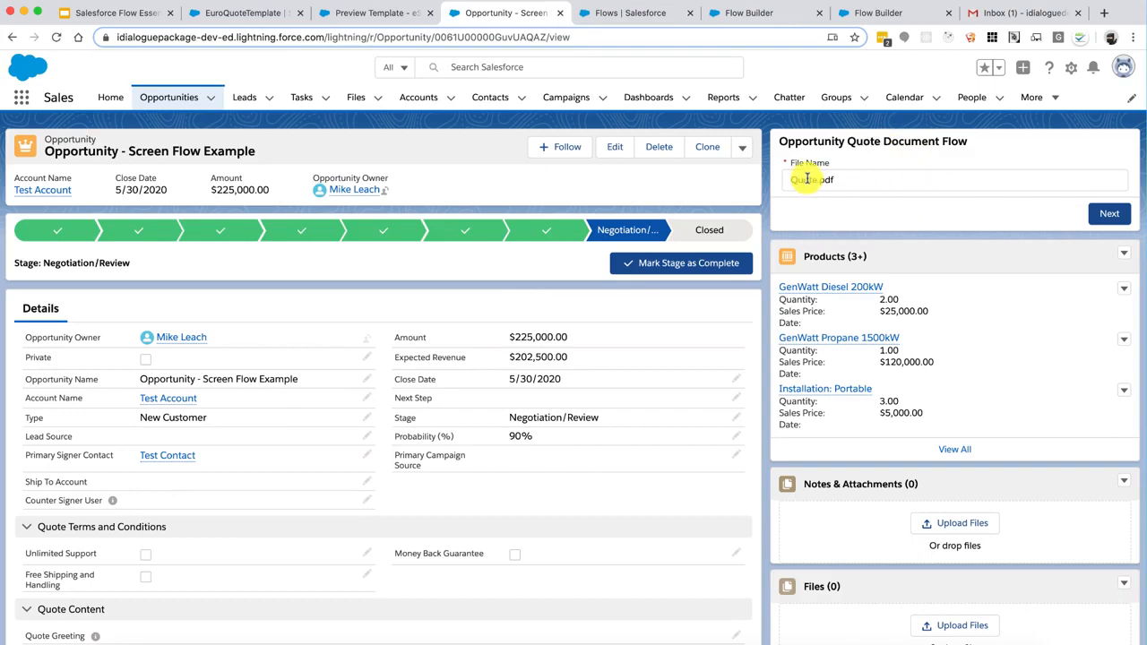
Run the flow with file name MyQuote.pdf, view the results, then go back to the file name step
click(860, 180)
text(My)
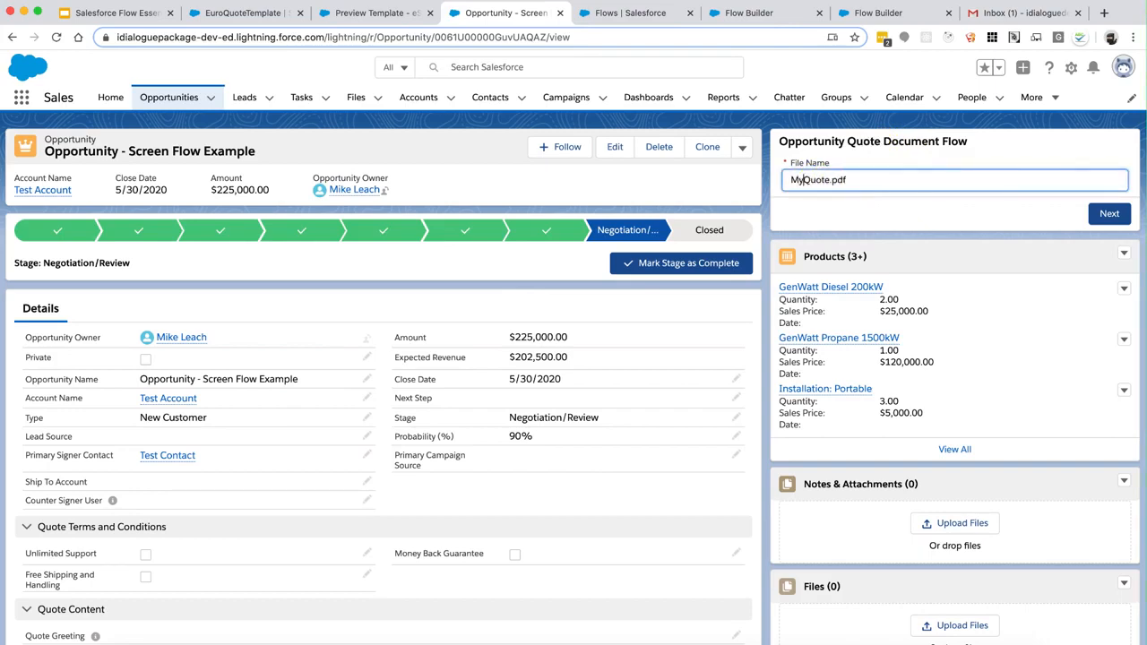
click(1103, 215)
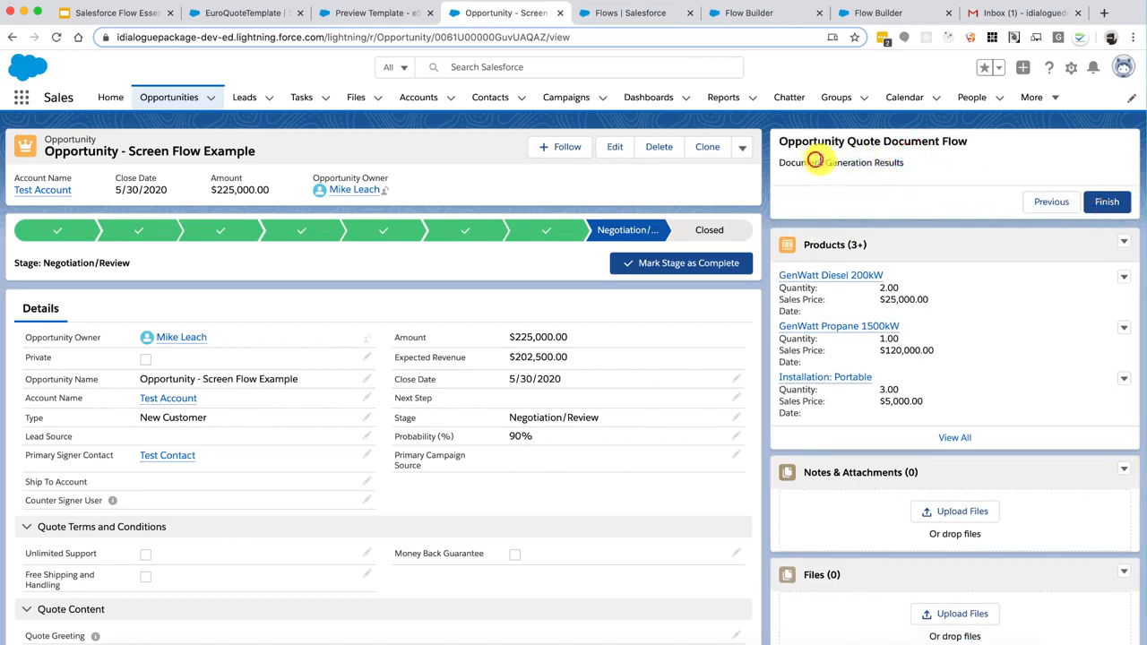
click(903, 172)
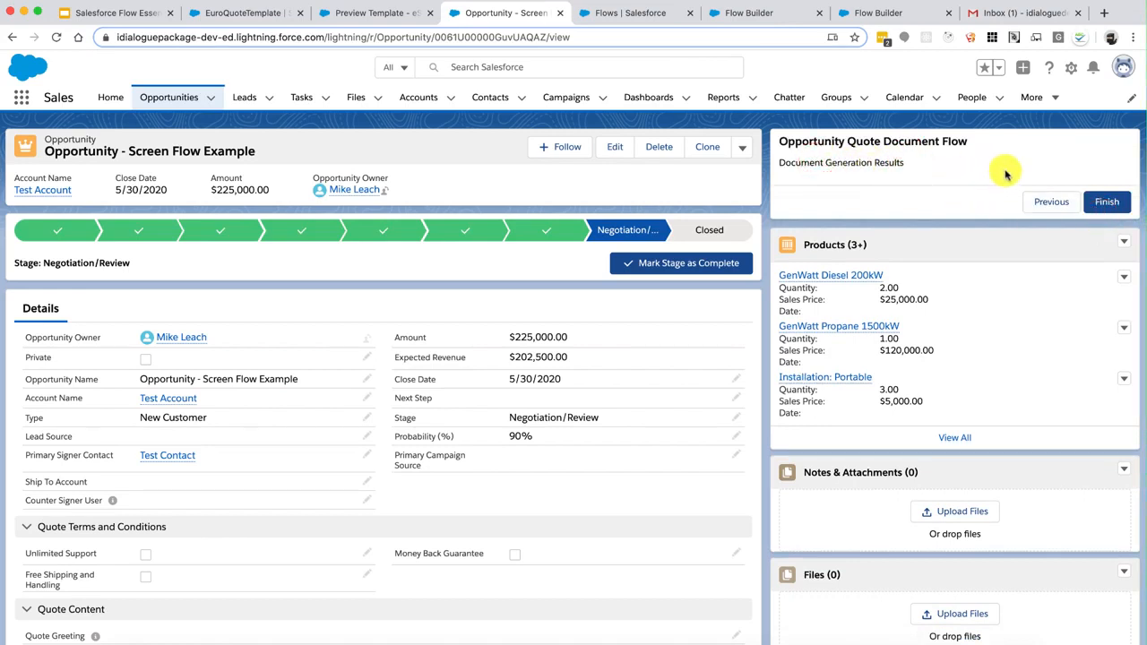
click(1051, 202)
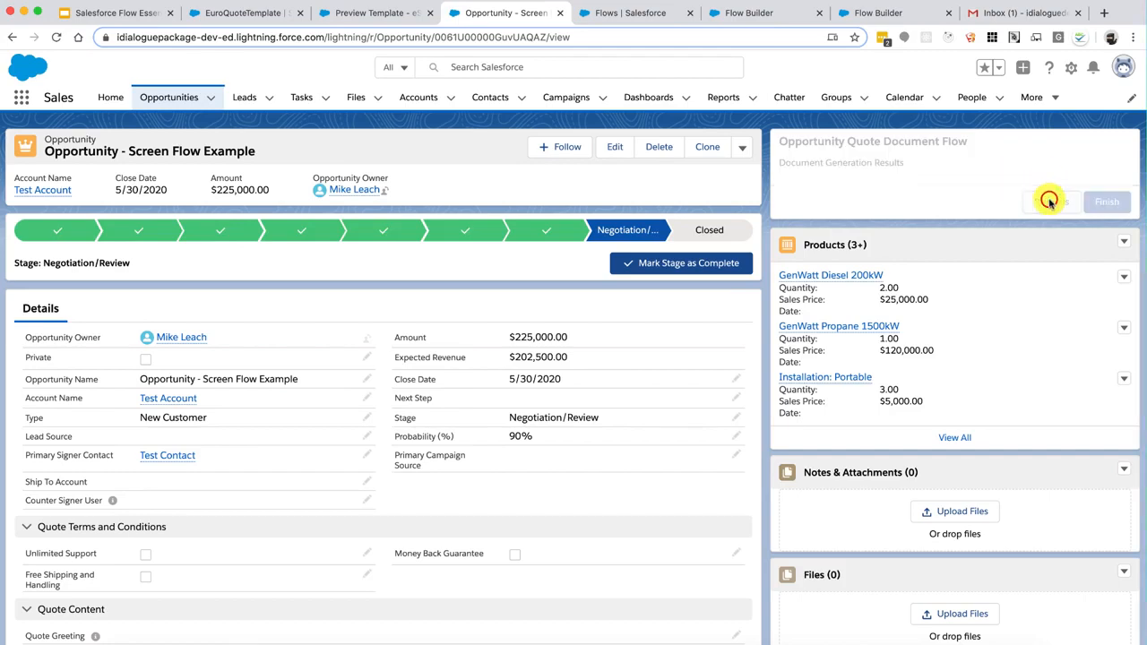
Close the duplicate builder tab, shift the results screen right, and drop an Action onto the canvas
click(773, 14)
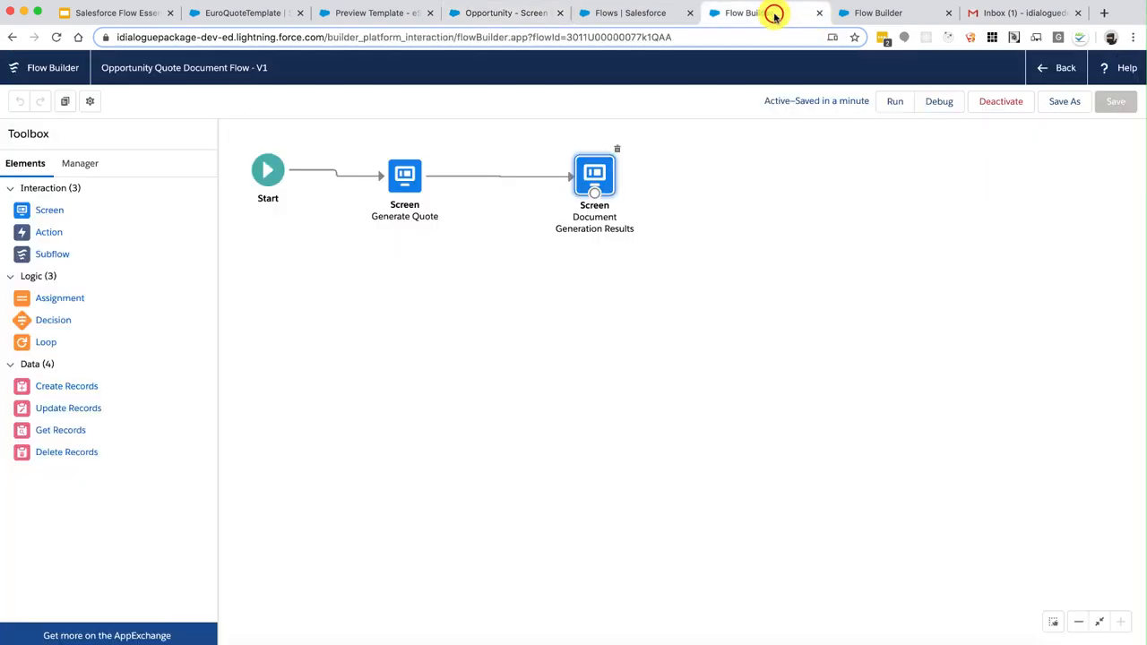
click(949, 13)
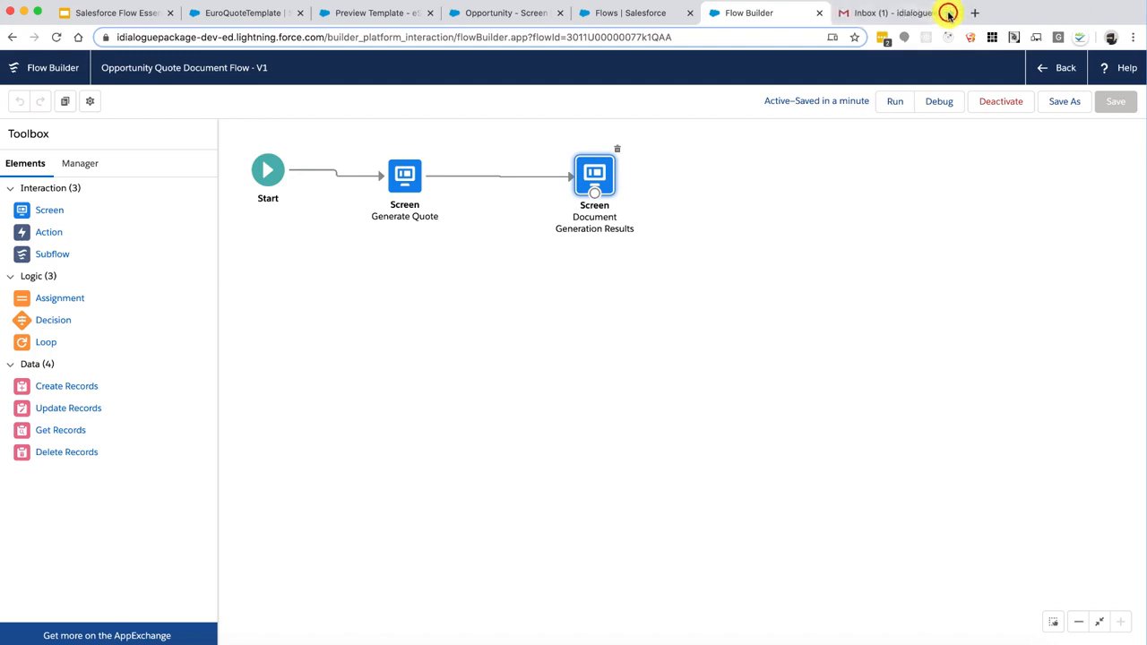
drag(606, 167, 804, 169)
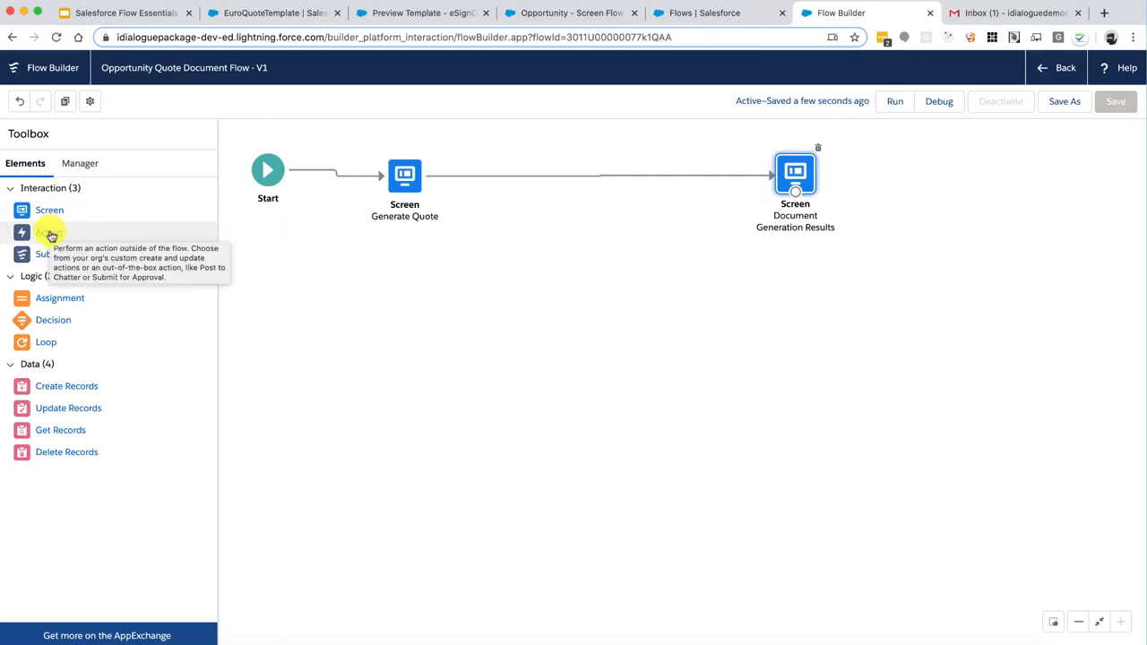
drag(51, 234, 609, 264)
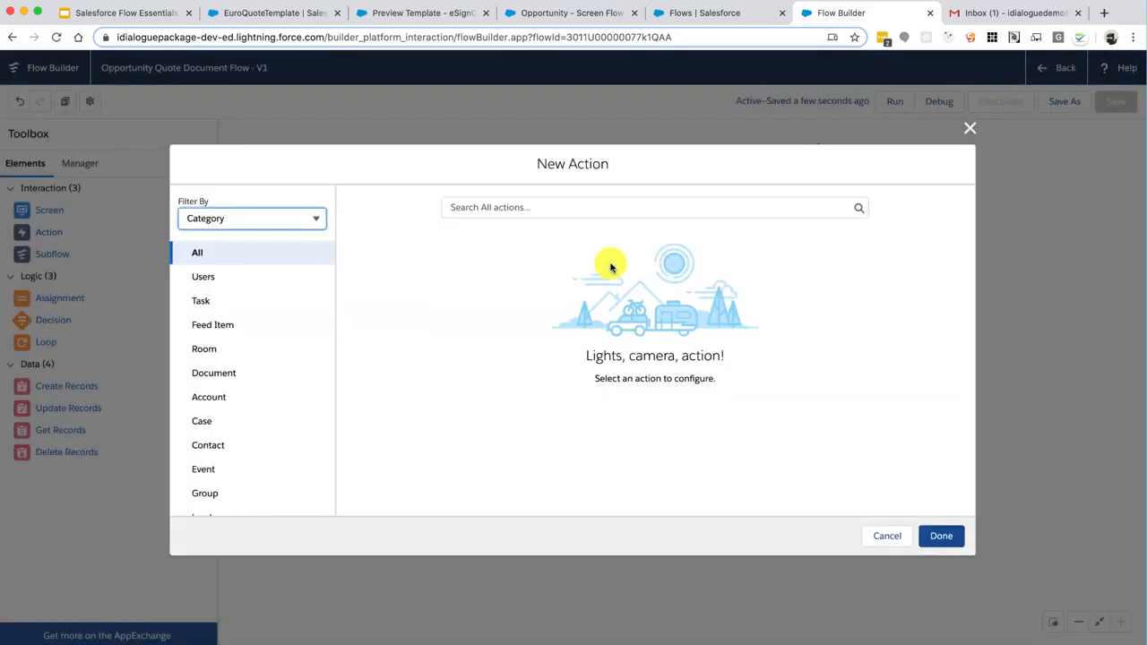
Filter New Action to the Document category and choose Generate Document
click(222, 374)
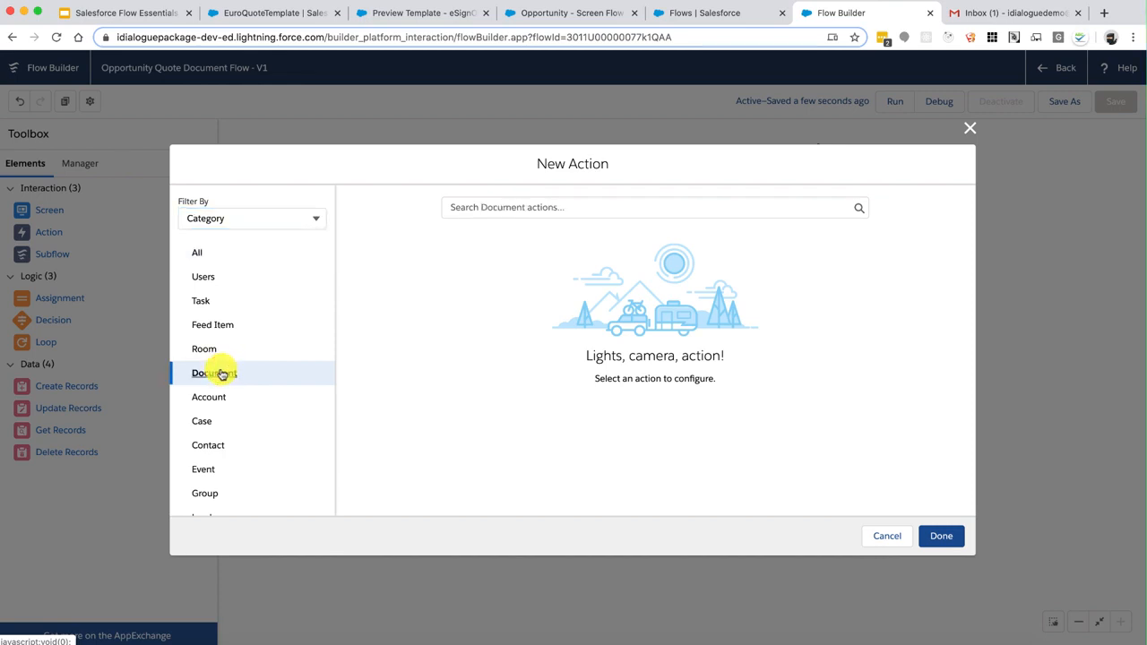
click(467, 207)
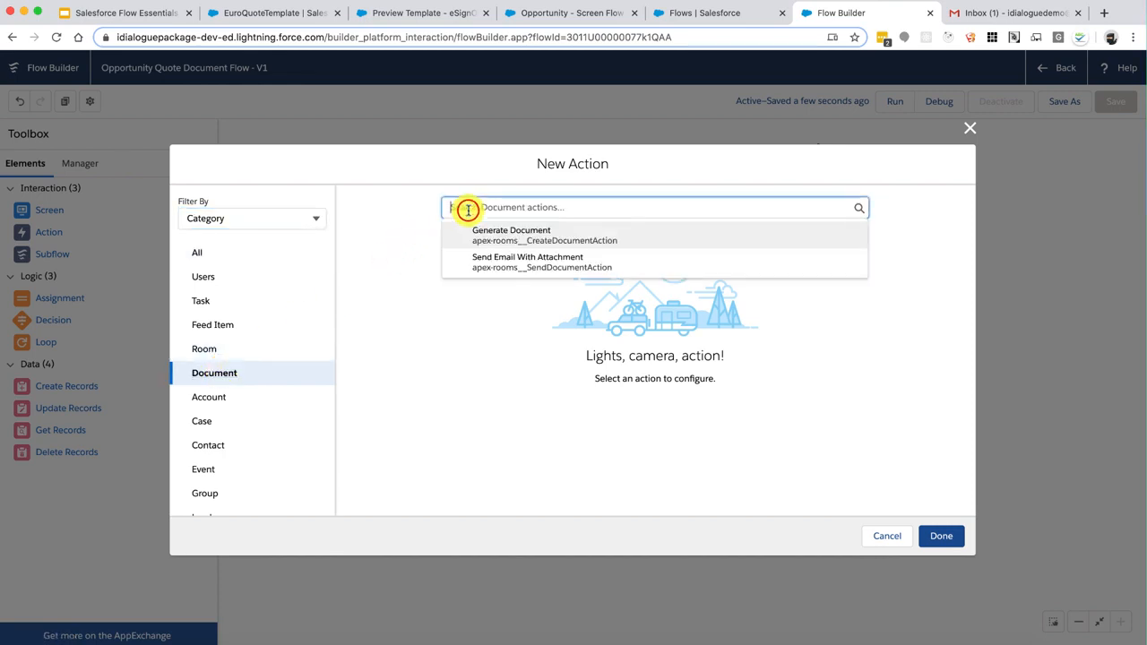
click(518, 234)
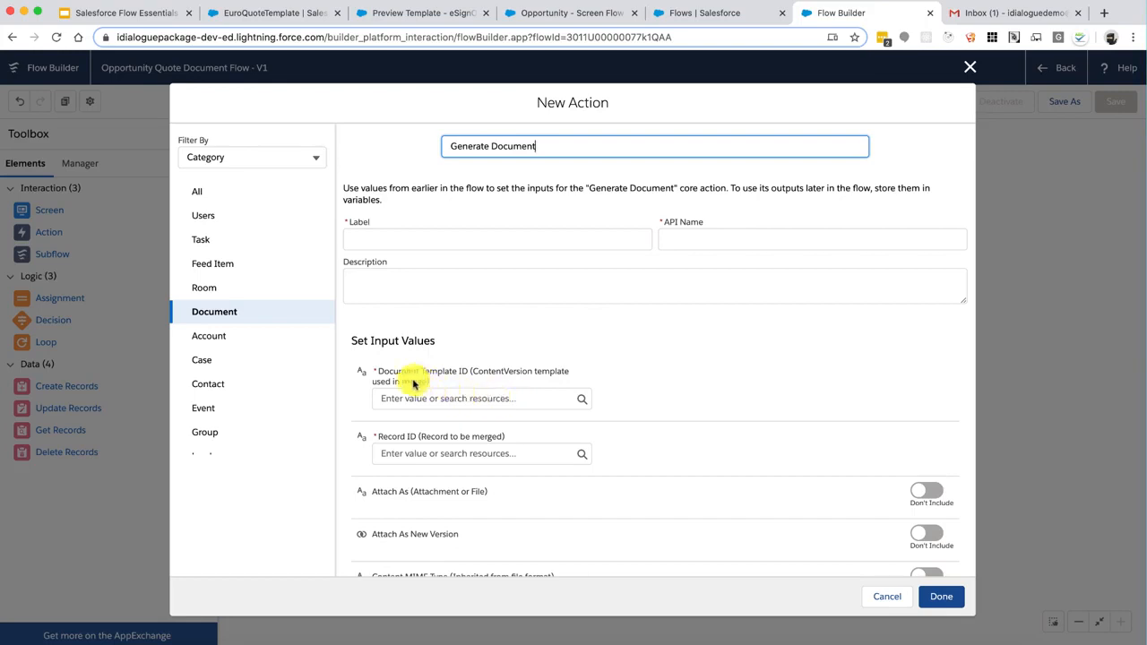
Inspect the Document Template ID and Record ID inputs, then cancel the new action
drag(394, 371, 466, 380)
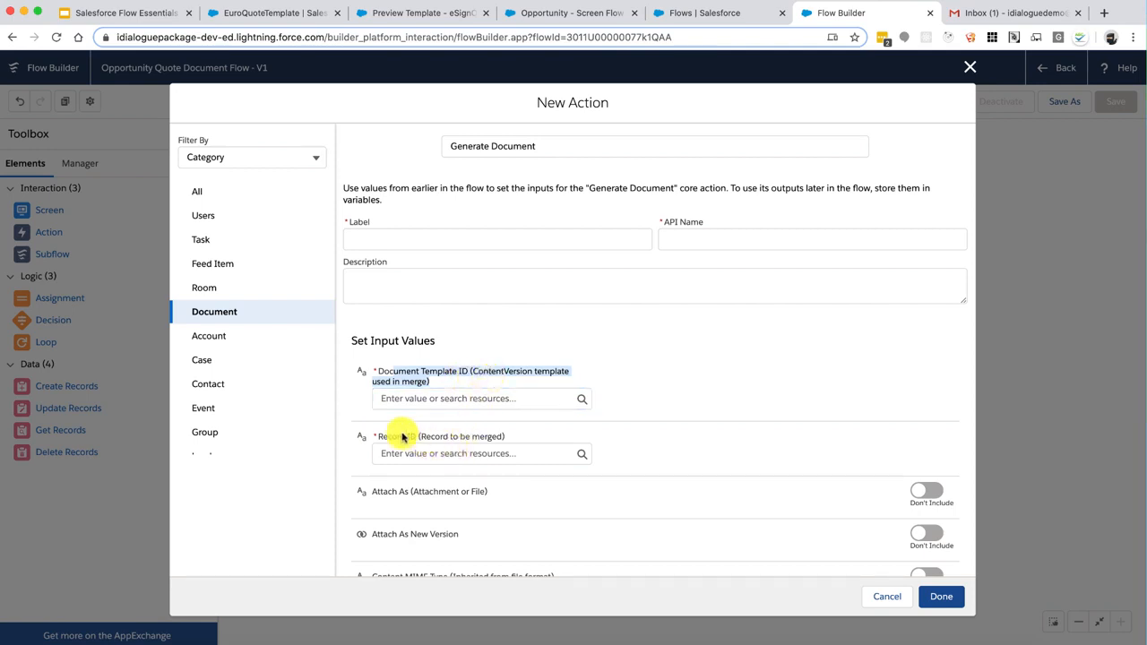
drag(400, 436, 481, 438)
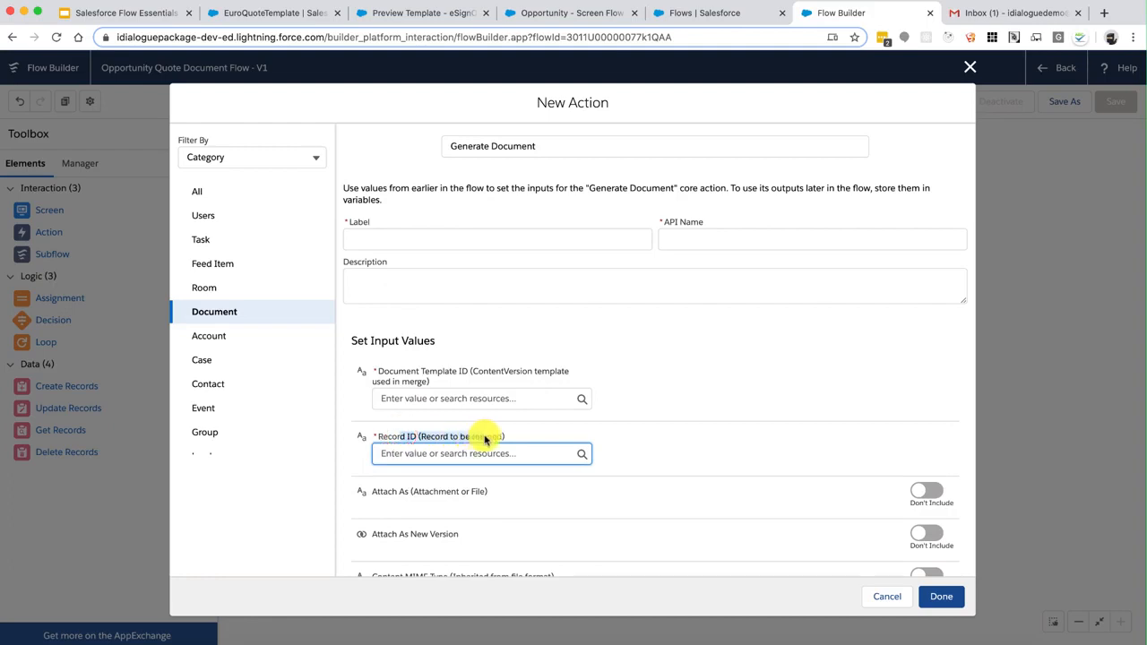
click(480, 450)
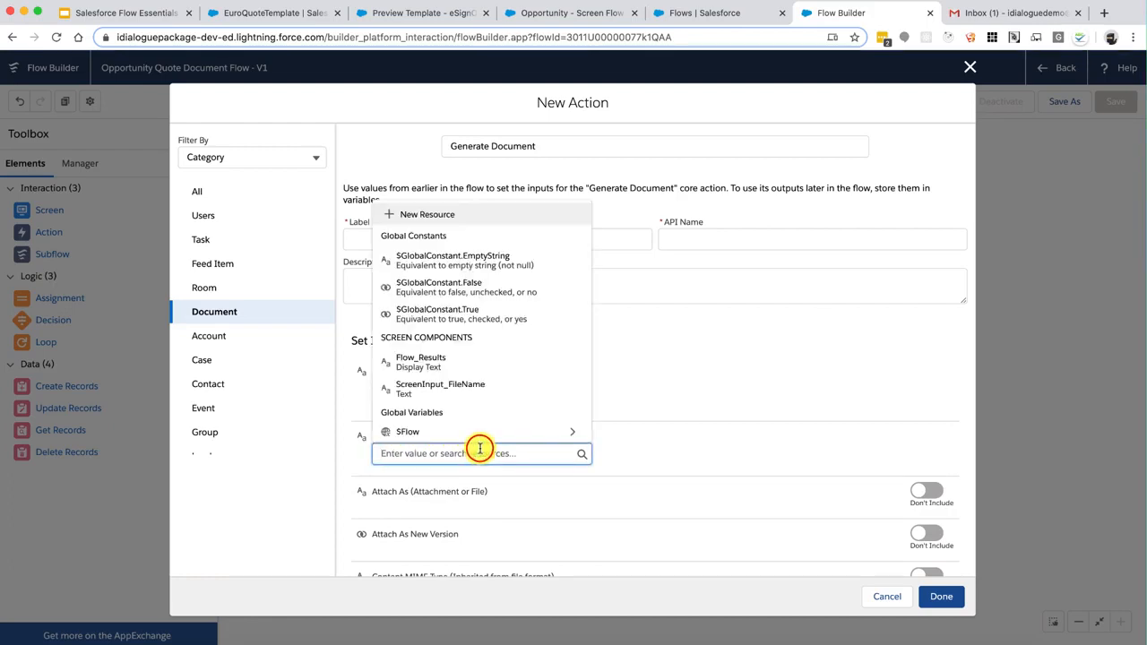
click(738, 350)
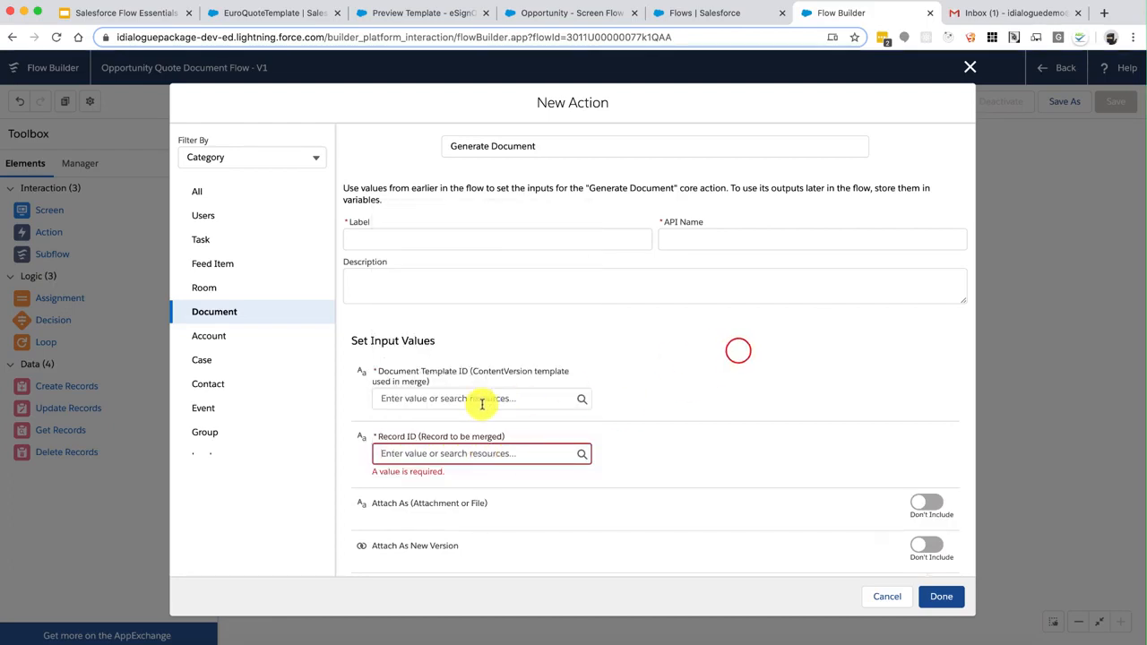
click(481, 402)
click(701, 368)
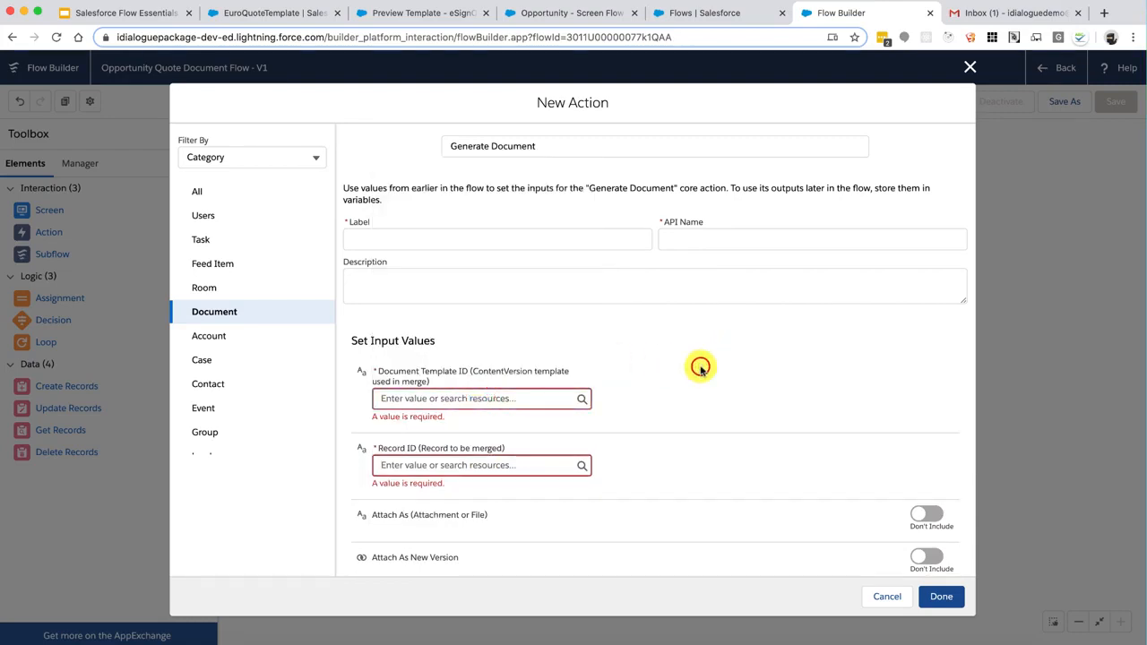
click(884, 597)
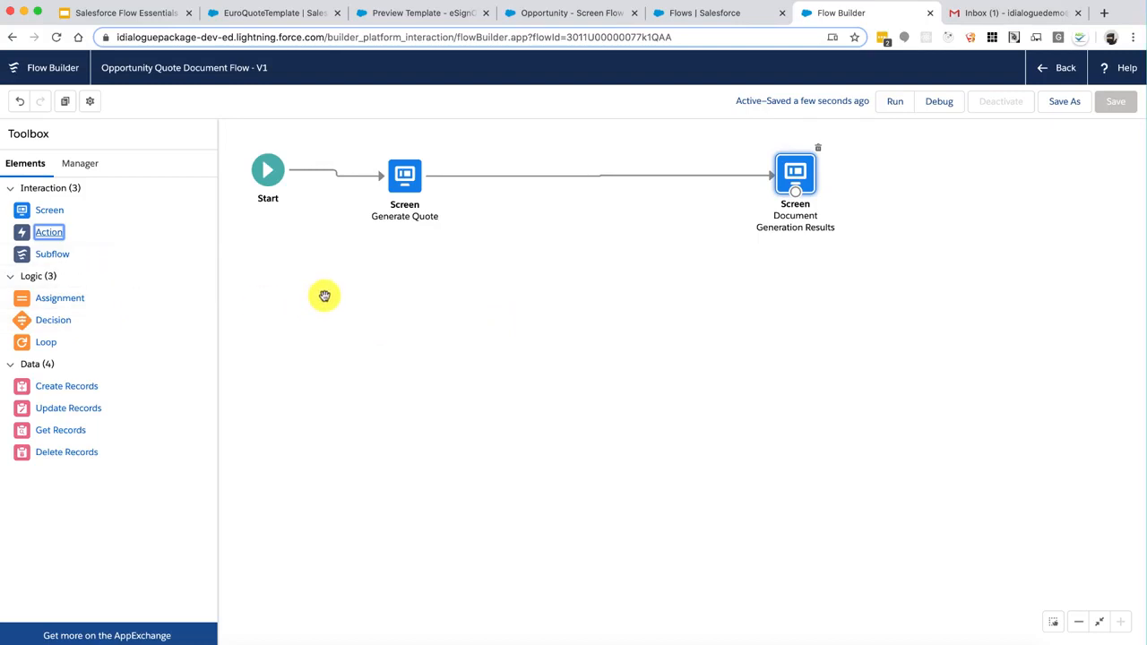
click(270, 170)
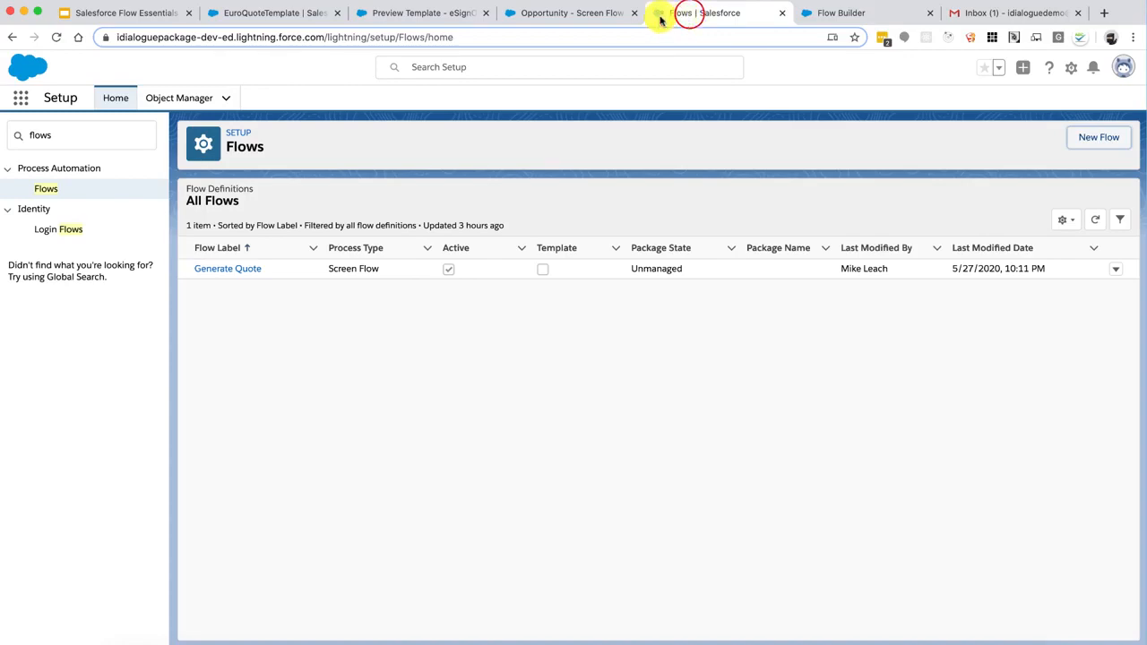
click(589, 13)
click(852, 12)
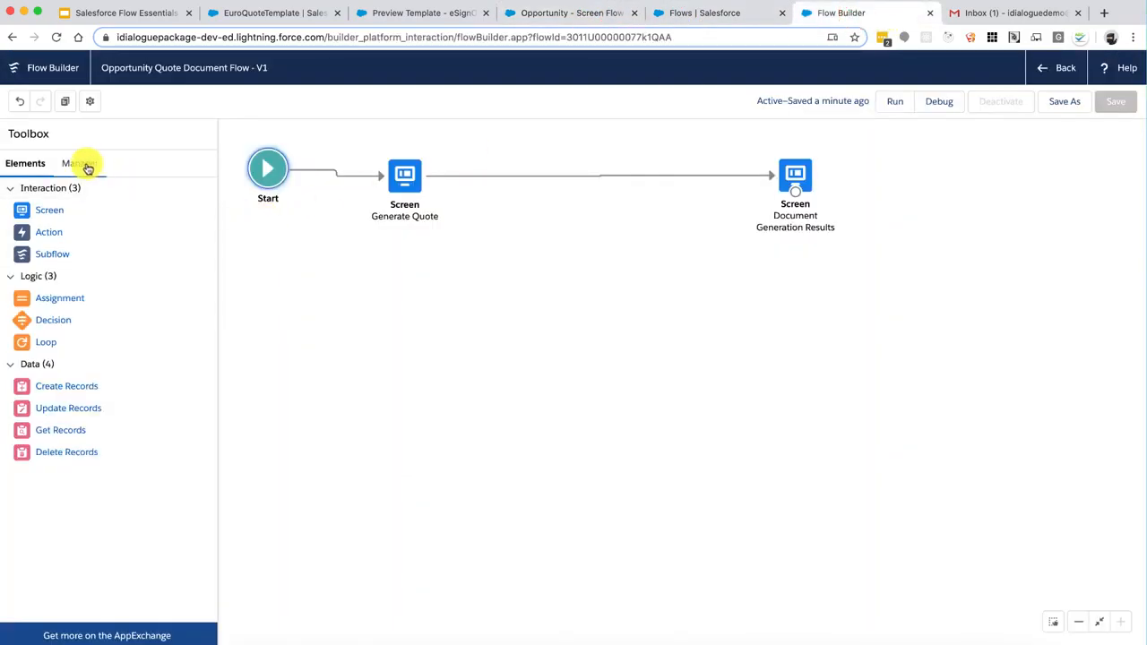
Create a new variable resource RecordID with Data Type Text and Available for input ticked
click(86, 165)
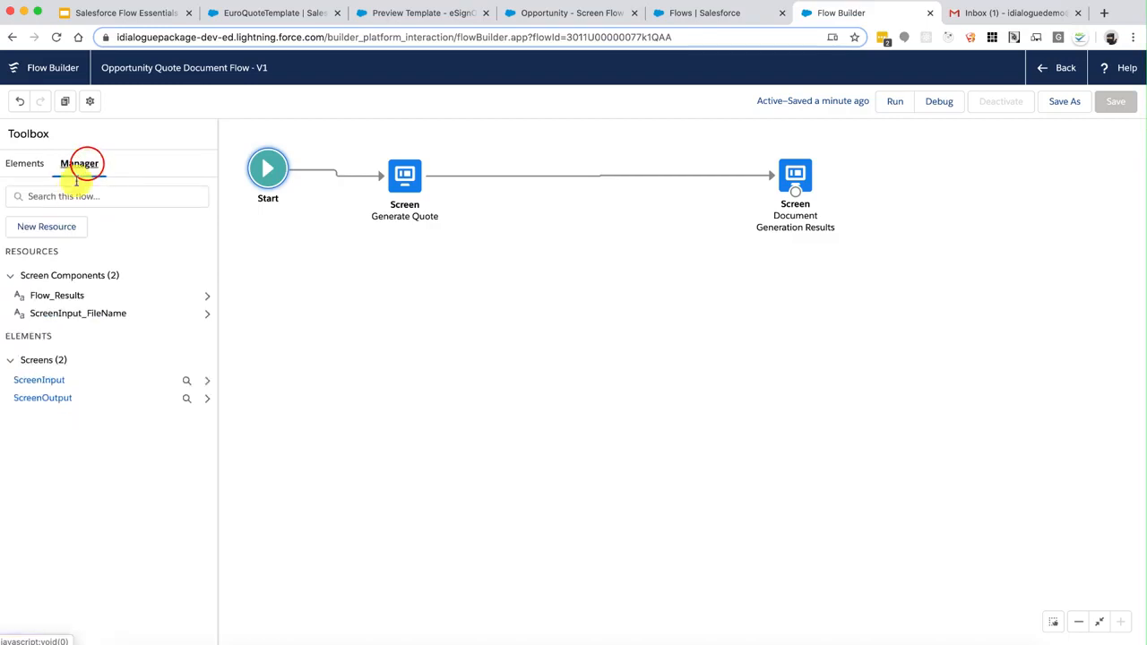
click(51, 225)
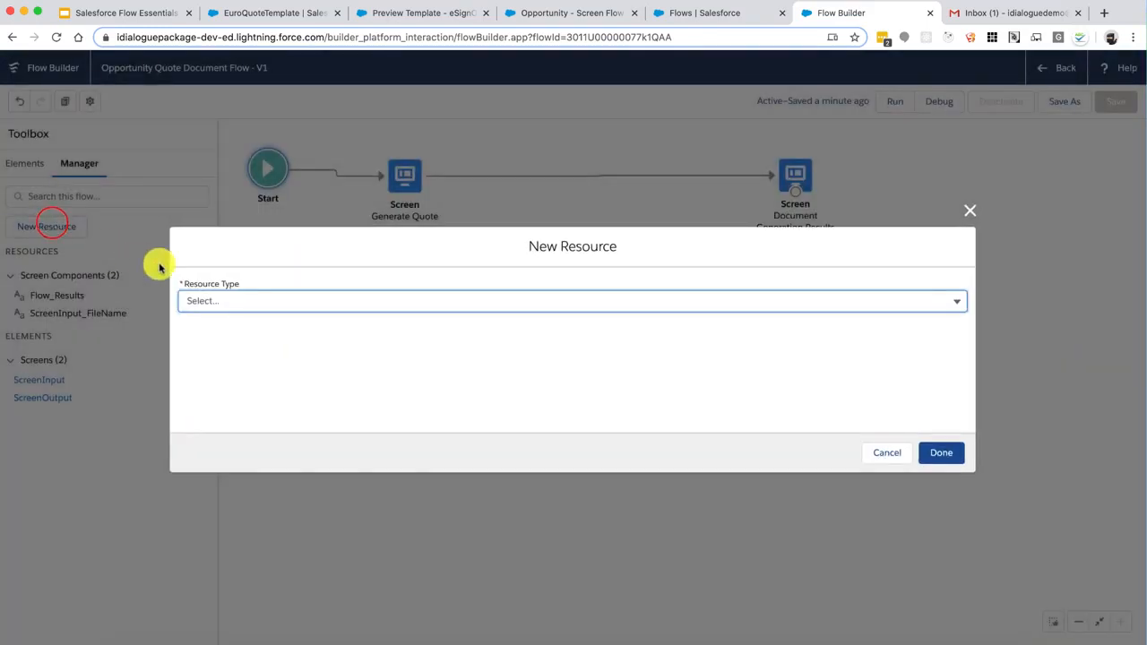
click(232, 300)
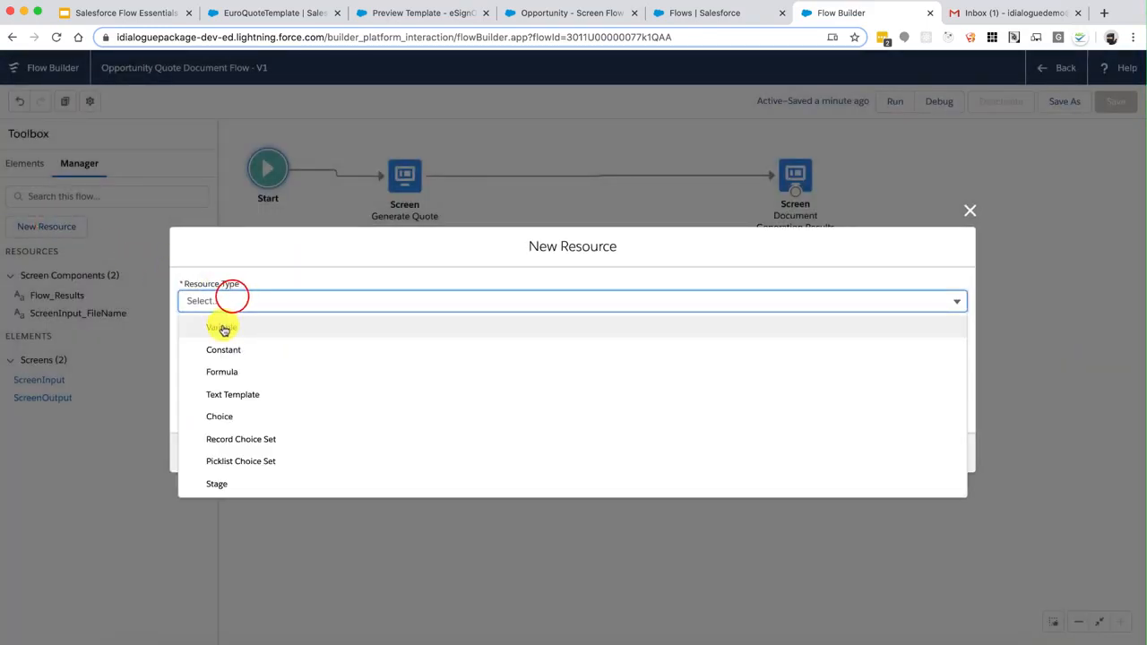
click(224, 325)
click(256, 330)
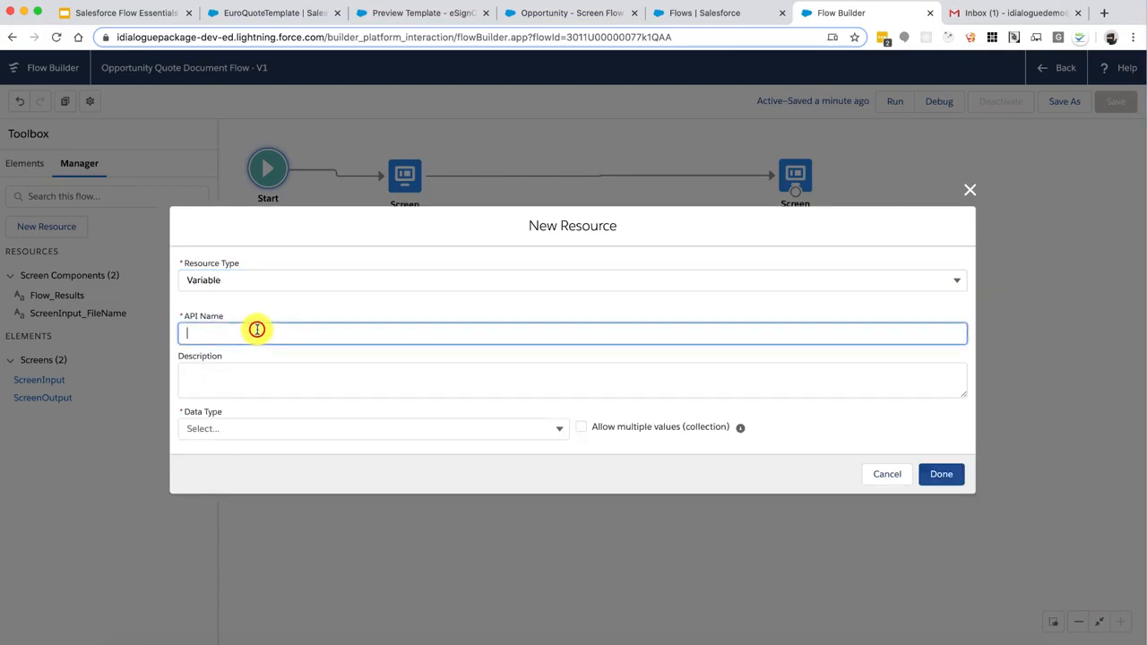
text(RecordID)
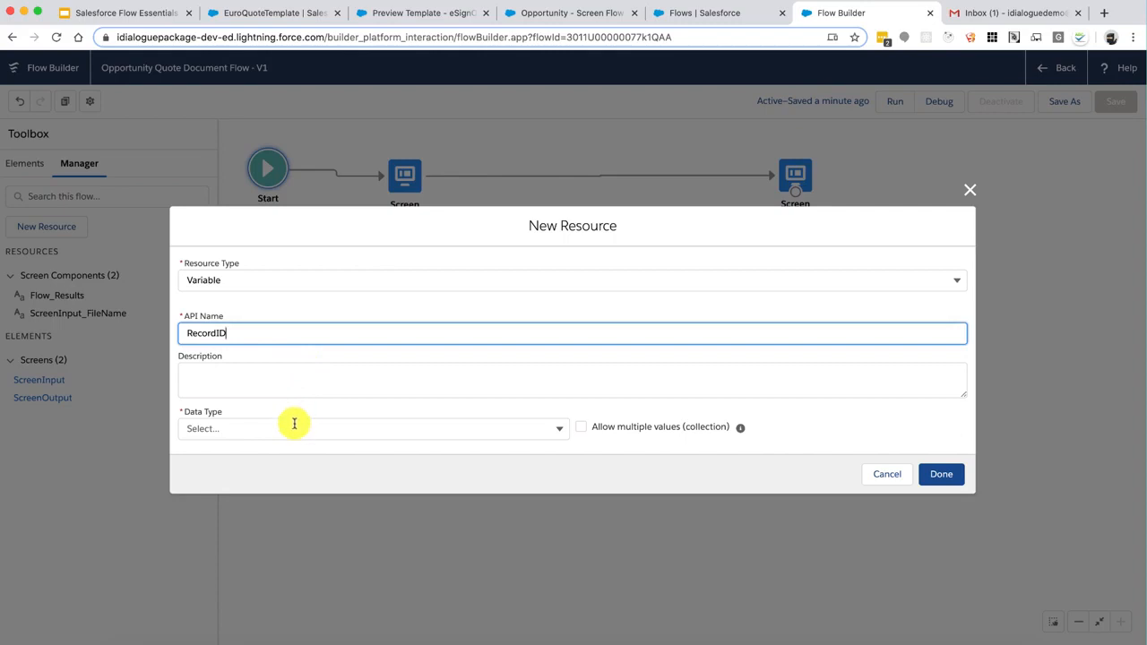
click(294, 429)
click(279, 204)
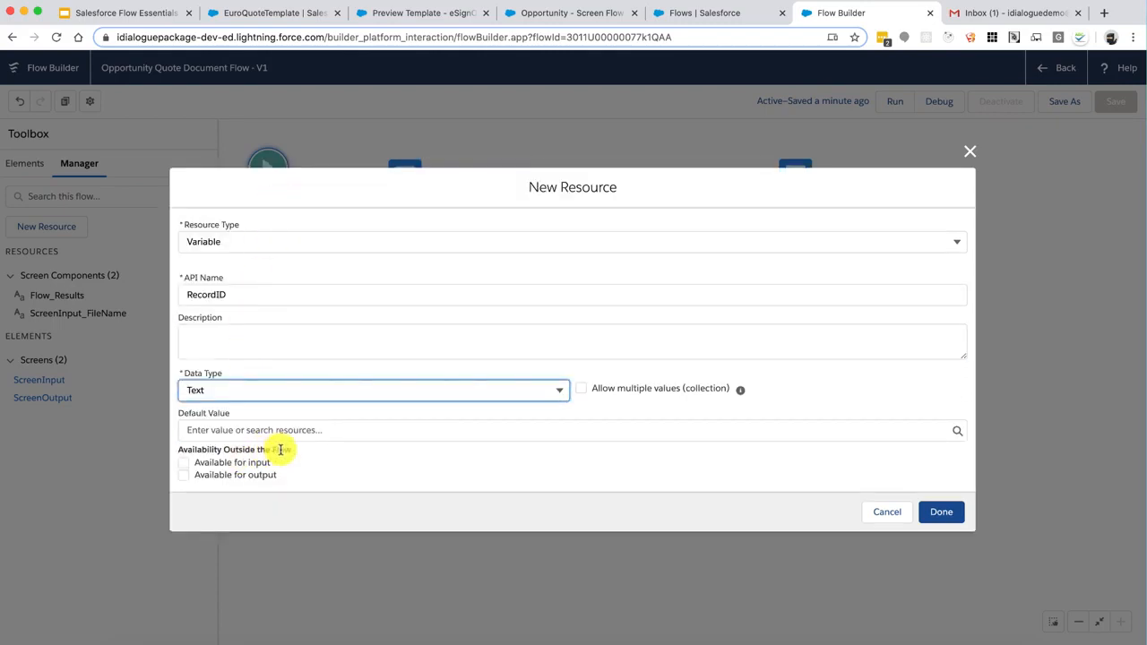
drag(280, 450, 201, 450)
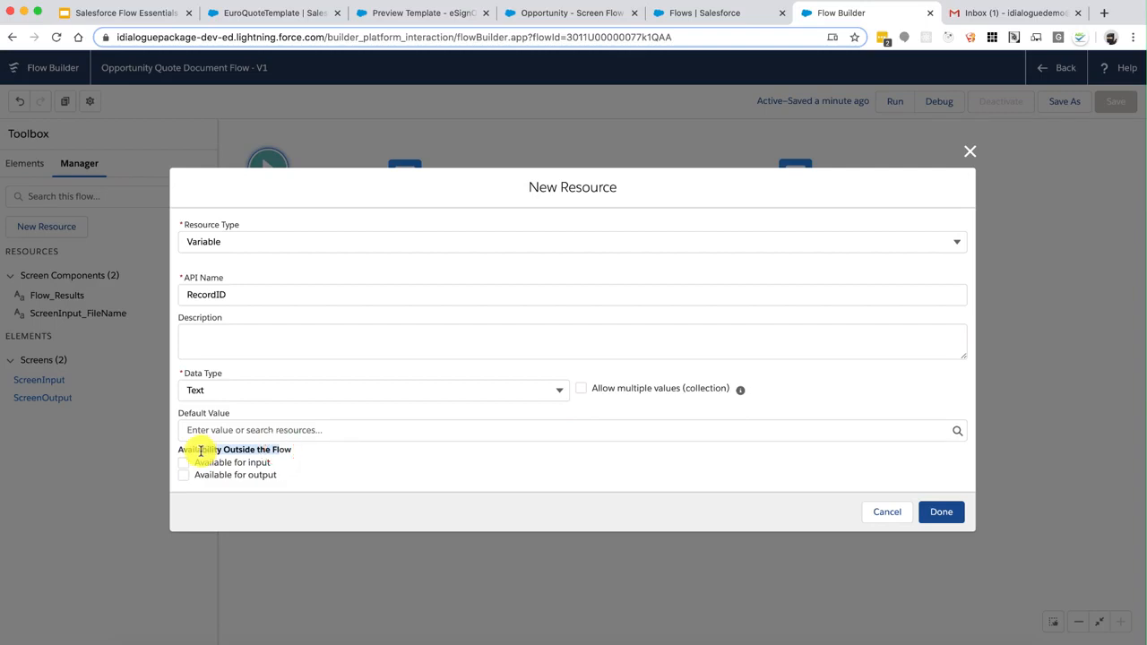
click(201, 450)
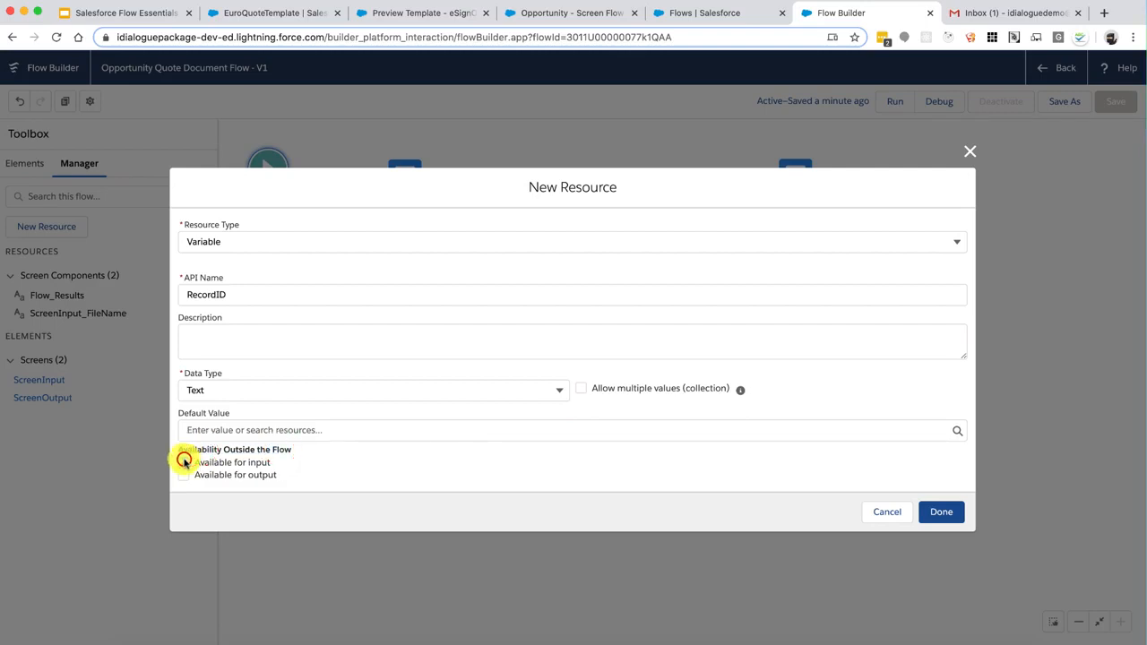
click(183, 461)
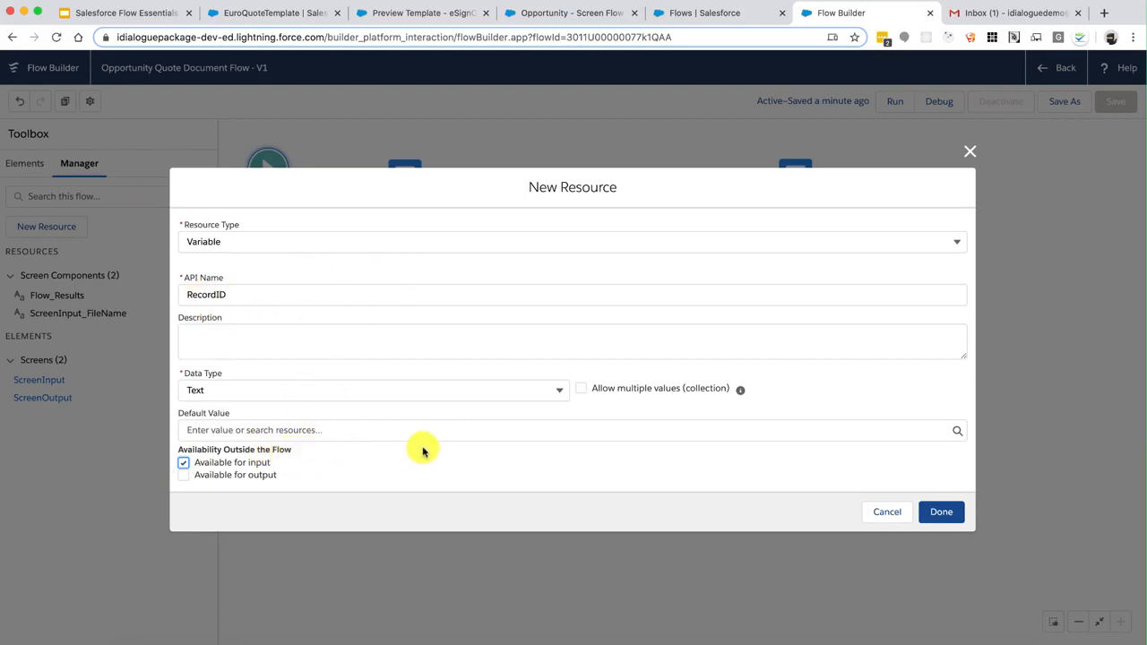
click(937, 510)
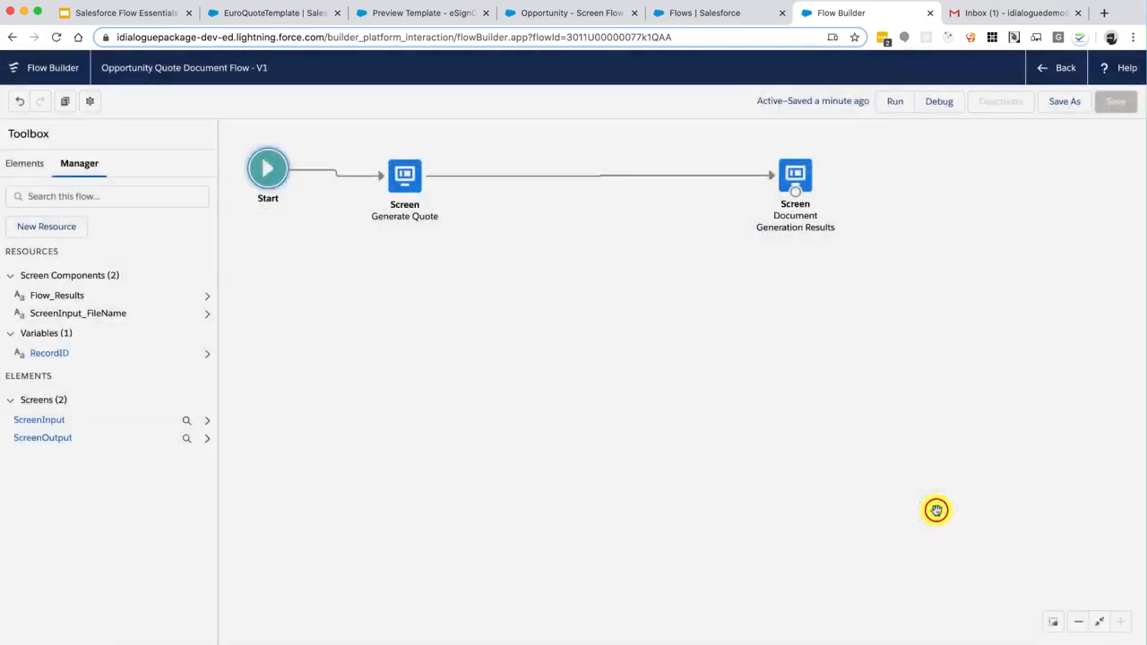
Choose Save As a new version and enter the description 'Added the RecordID variable.'
click(1061, 105)
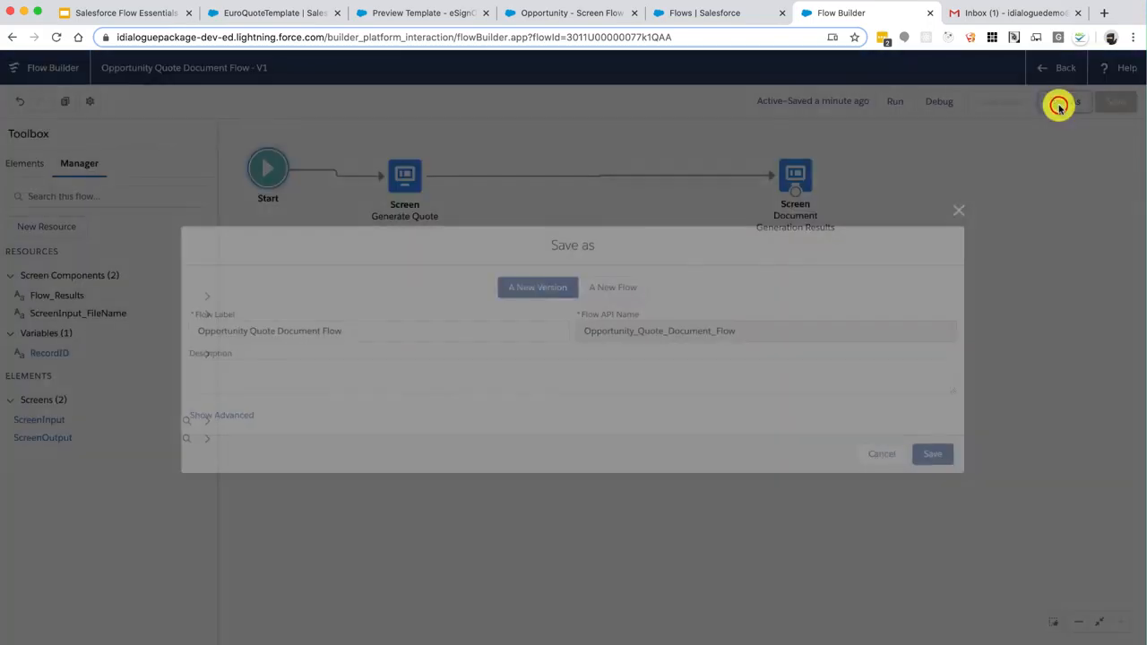
click(706, 369)
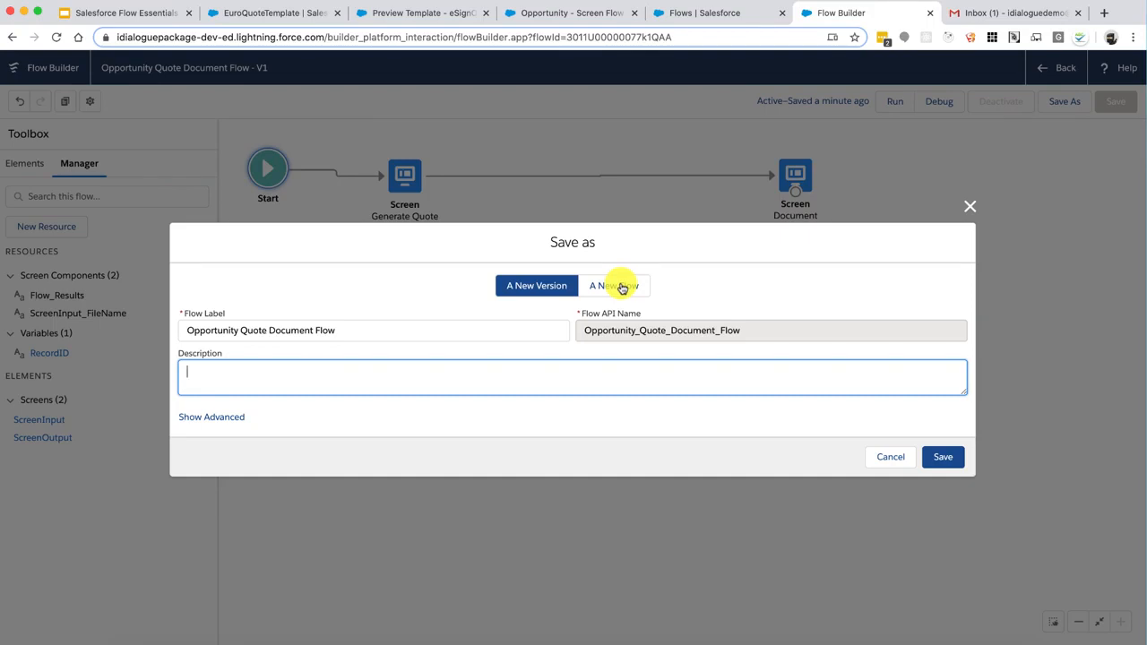
click(621, 286)
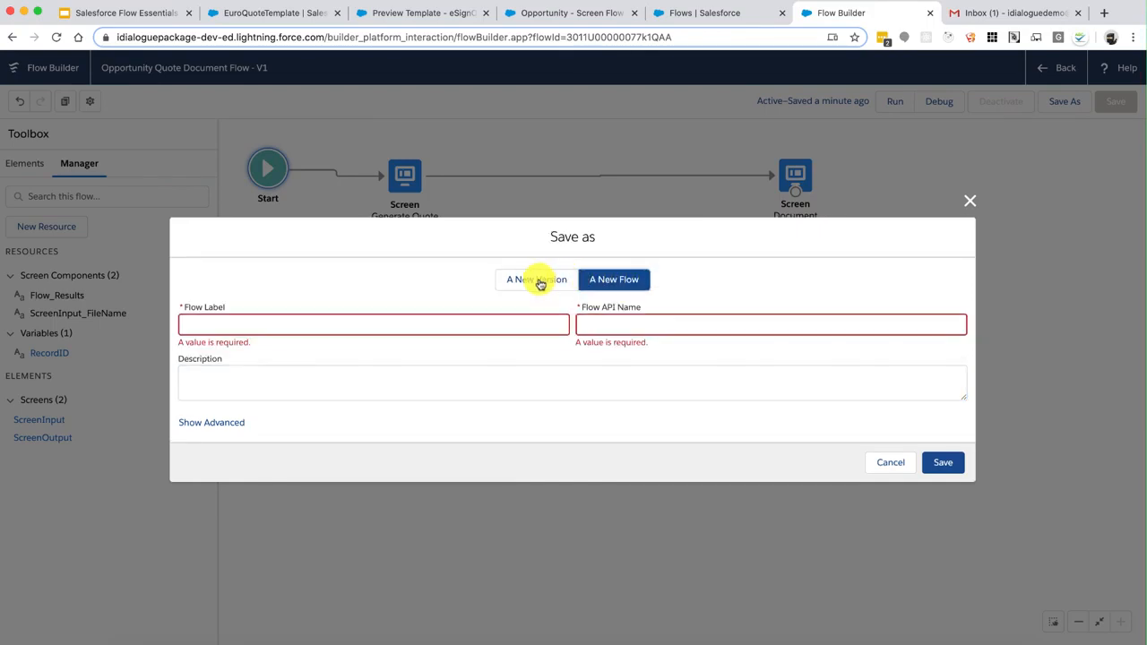
click(542, 282)
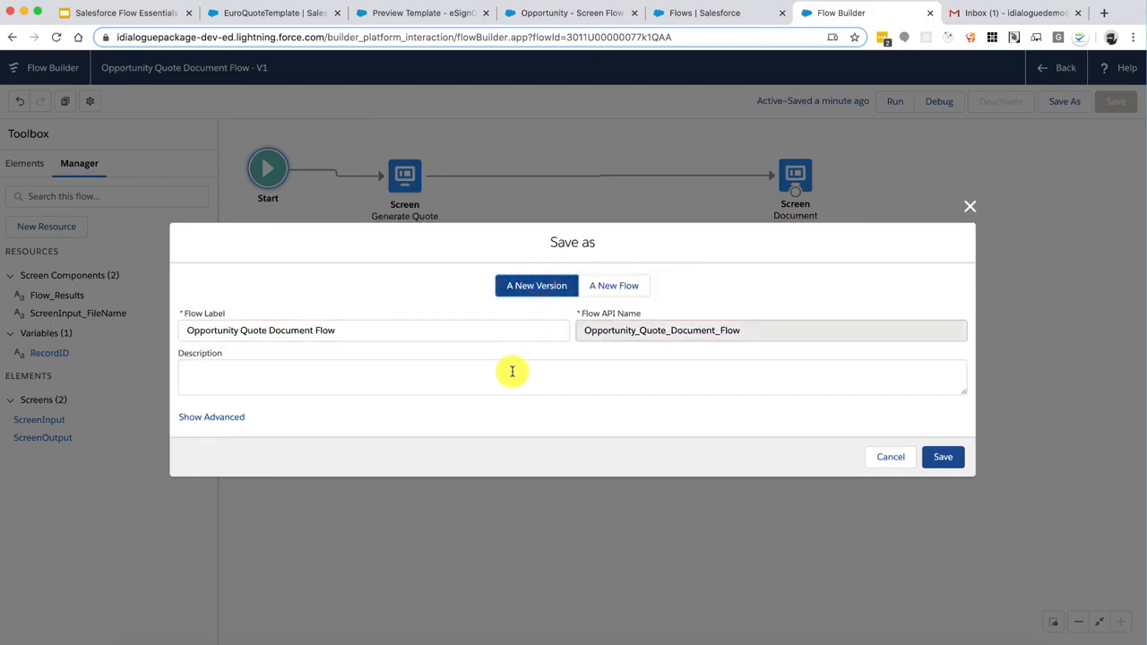
click(512, 370)
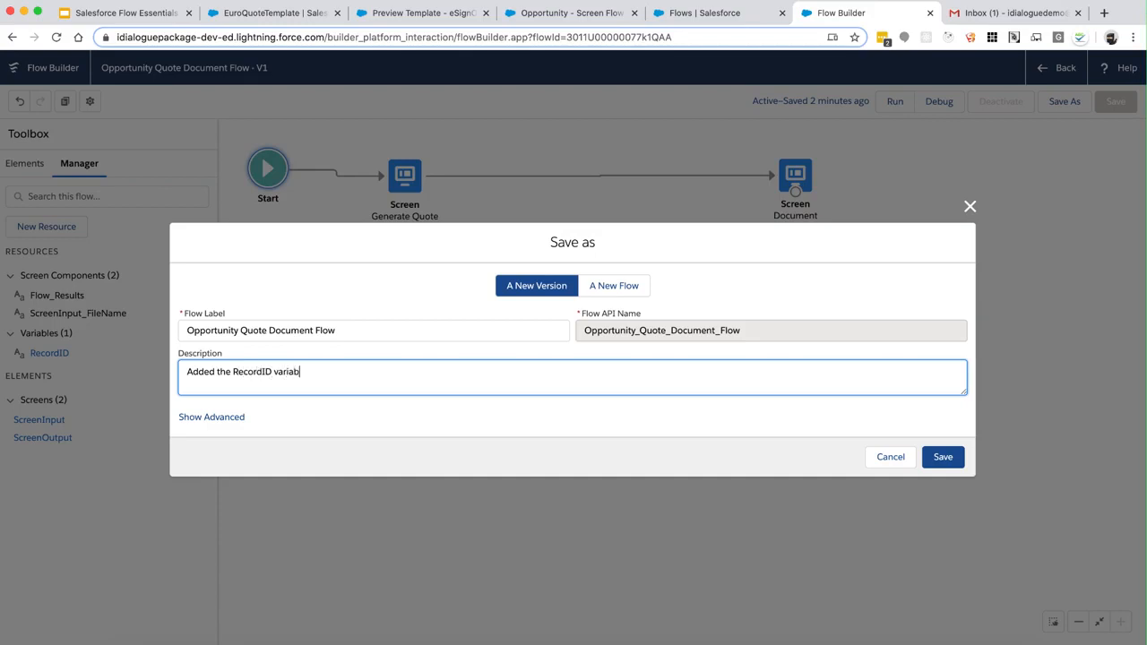
Save flow version 2, activate it, and go back to the opportunity record
click(951, 455)
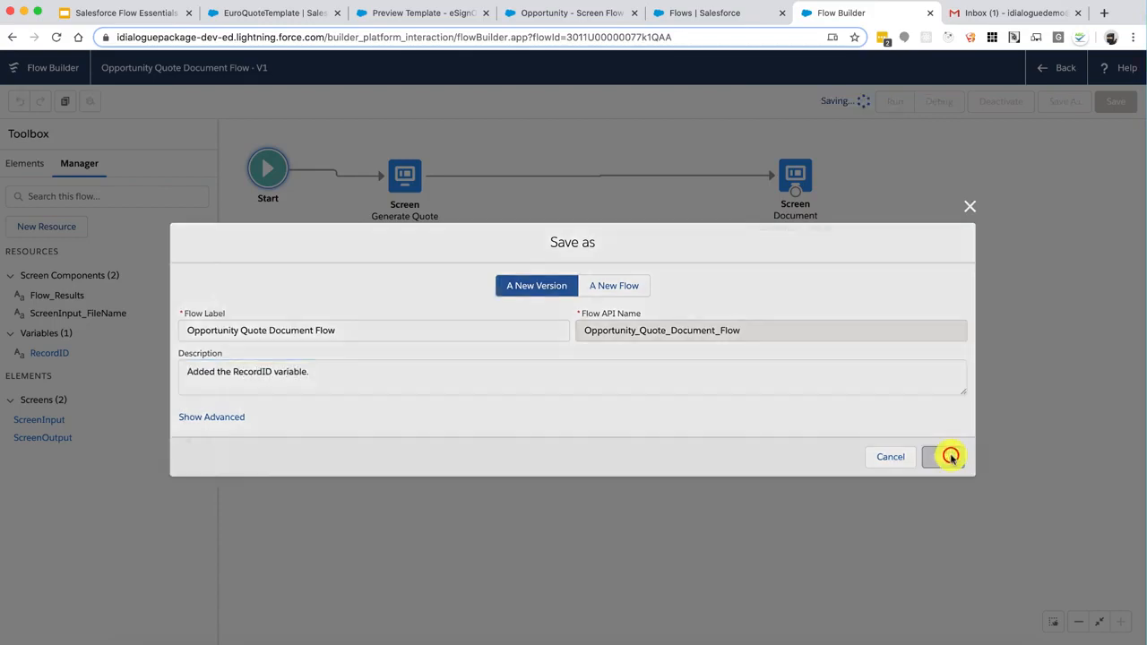
click(1000, 101)
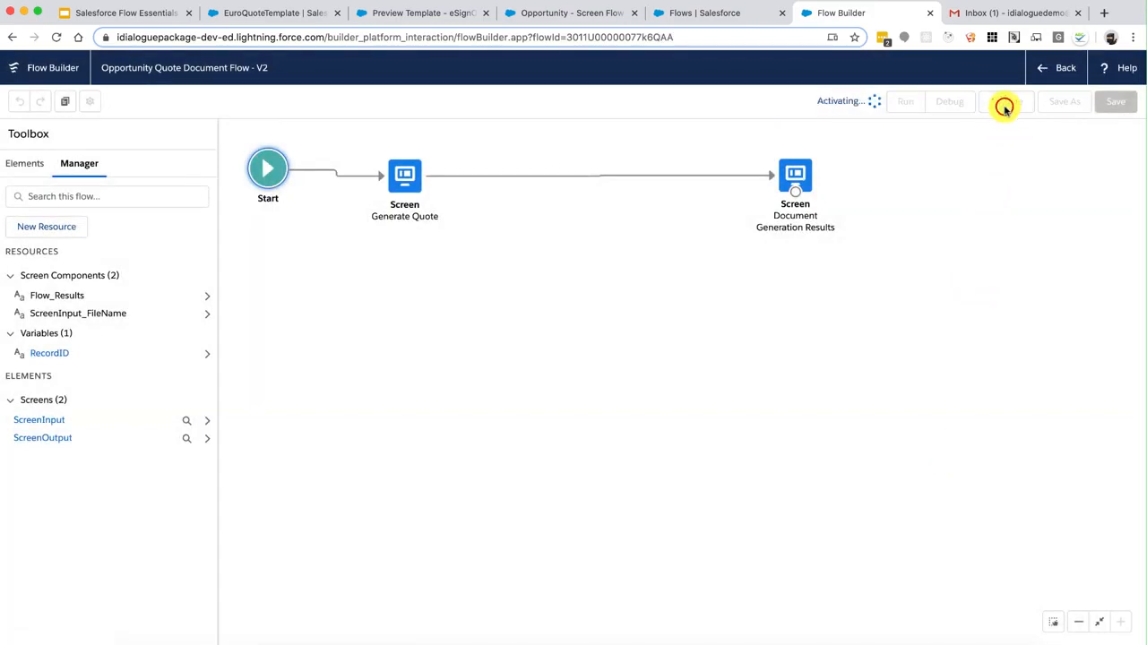
click(577, 11)
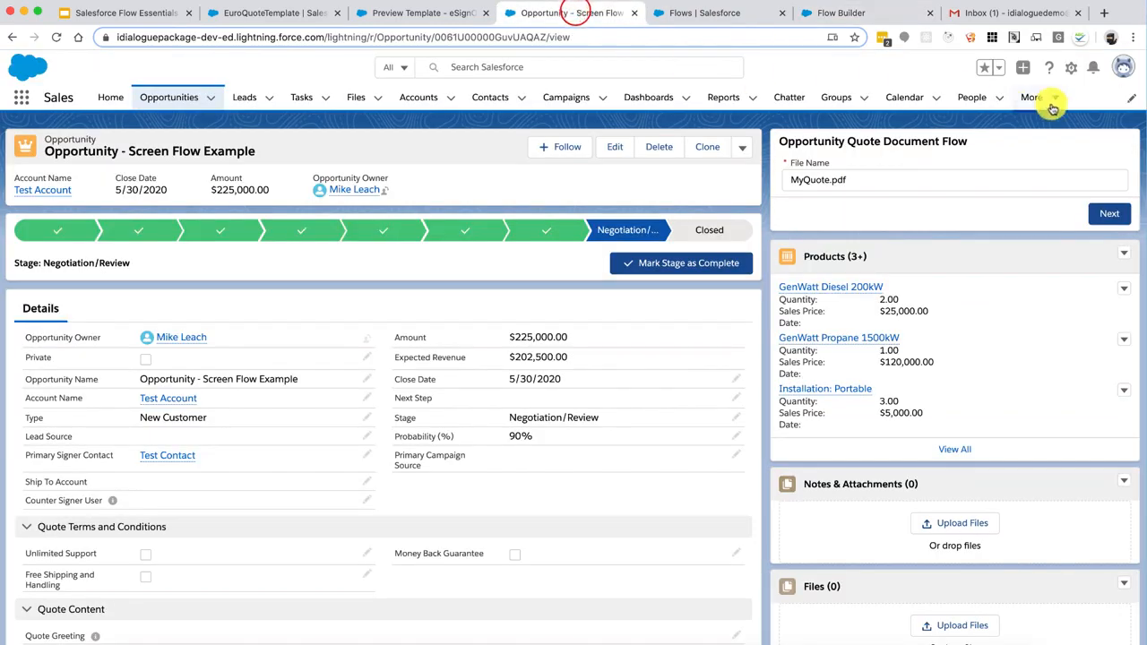
Edit the opportunity page so the flow component passes the record ID into RecordID, then save
click(1070, 69)
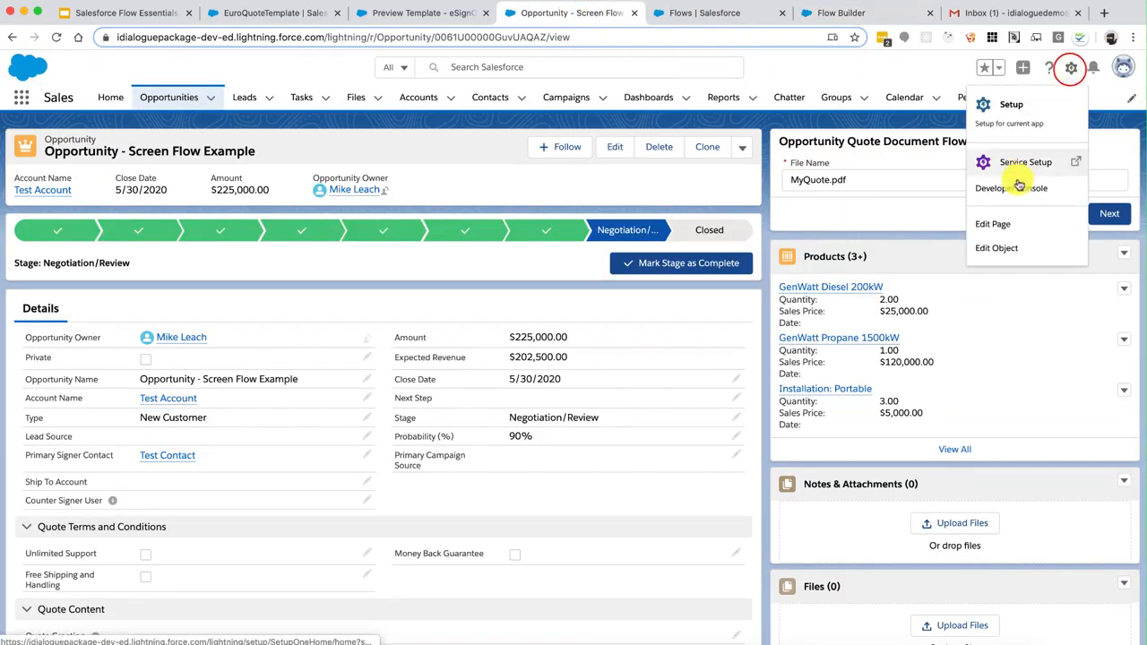
click(995, 226)
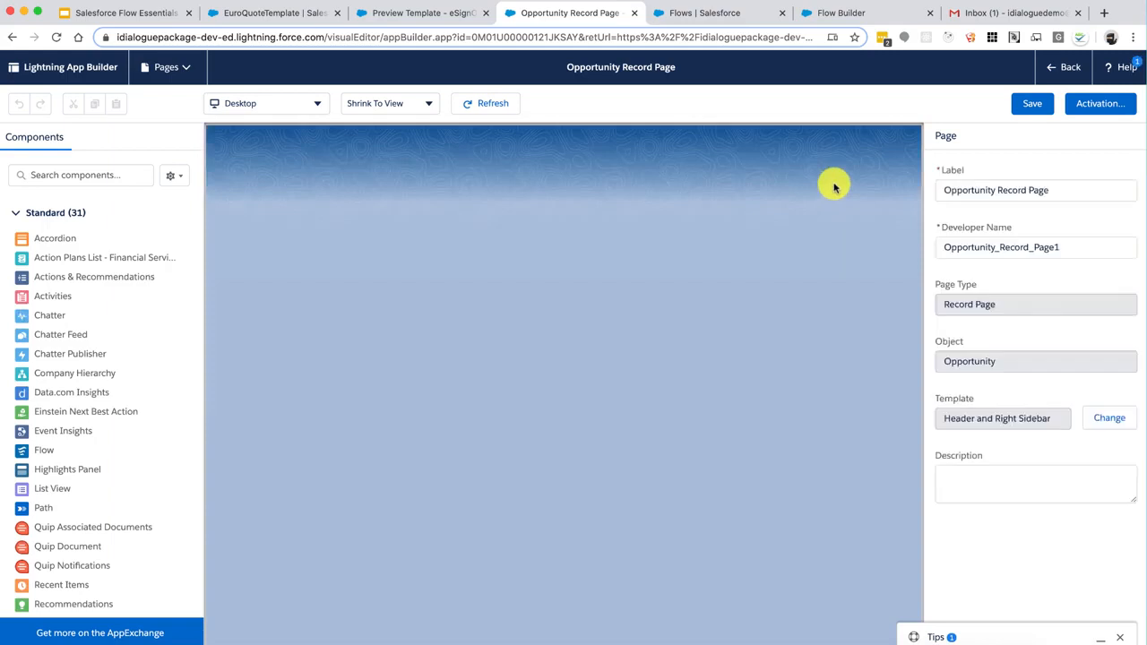
click(797, 237)
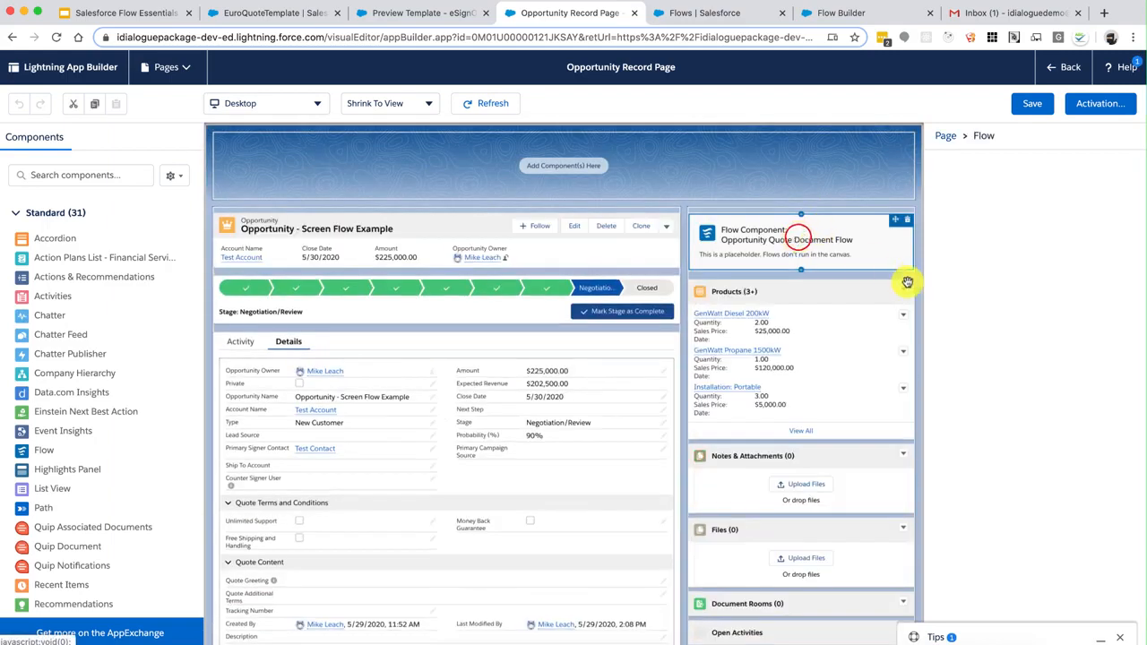
click(939, 410)
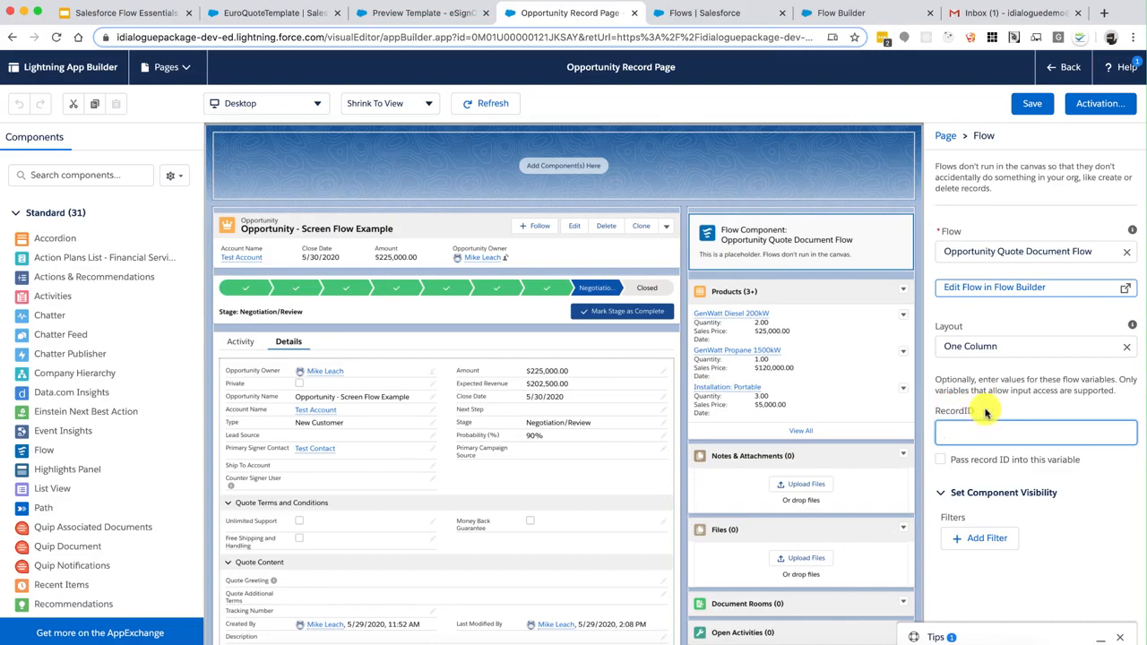
click(939, 459)
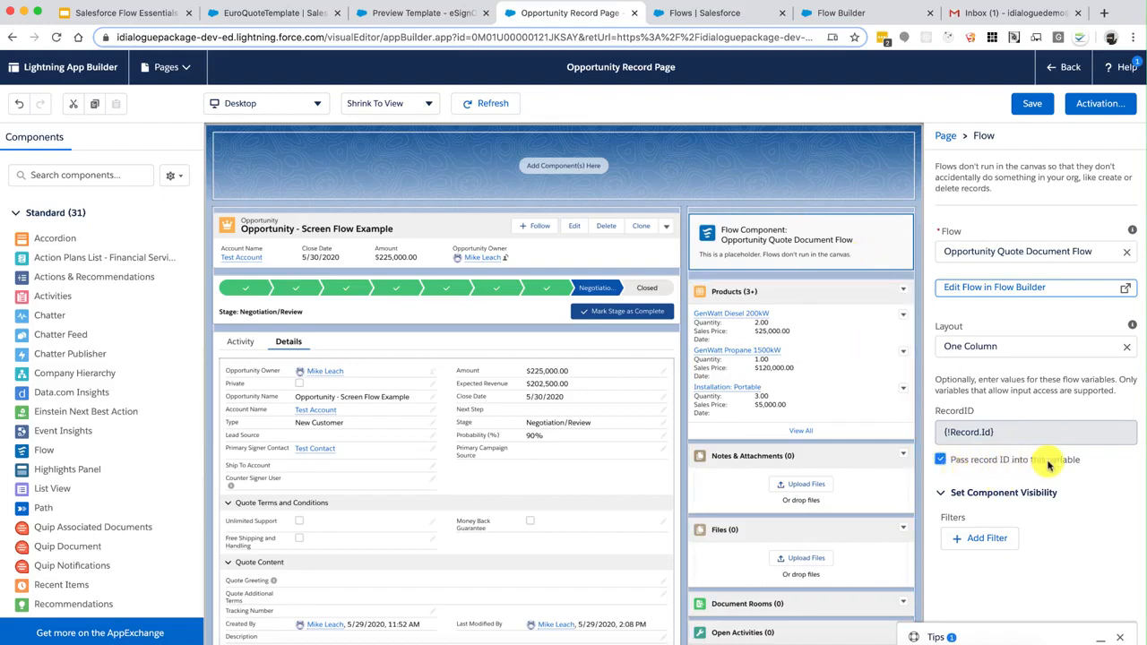
click(1027, 106)
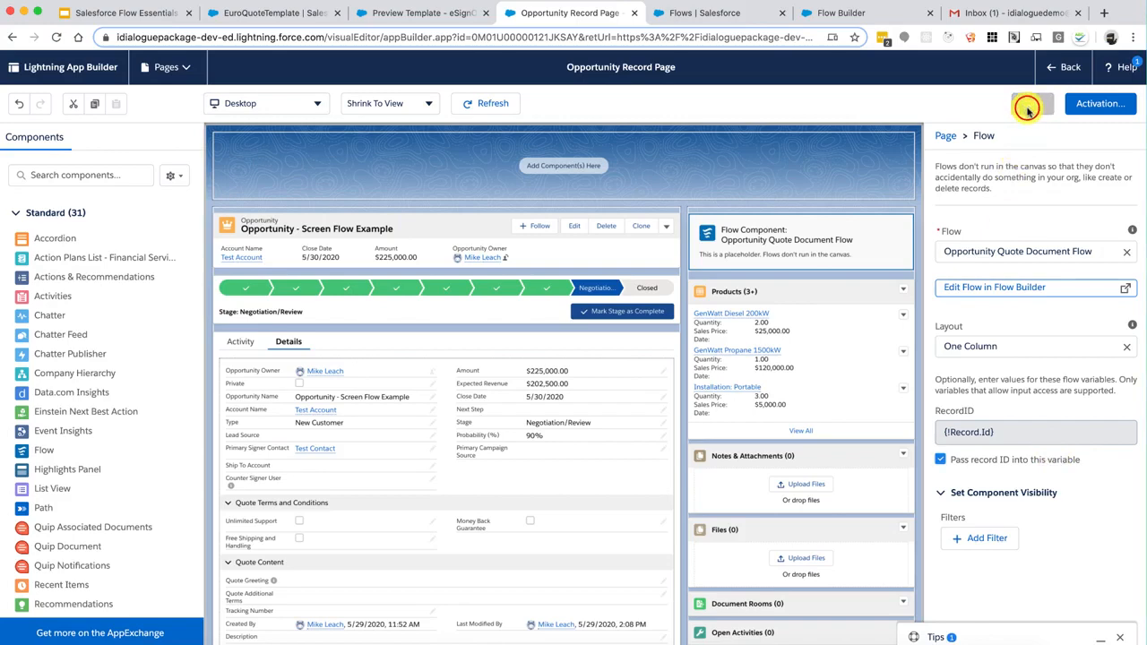
click(1059, 71)
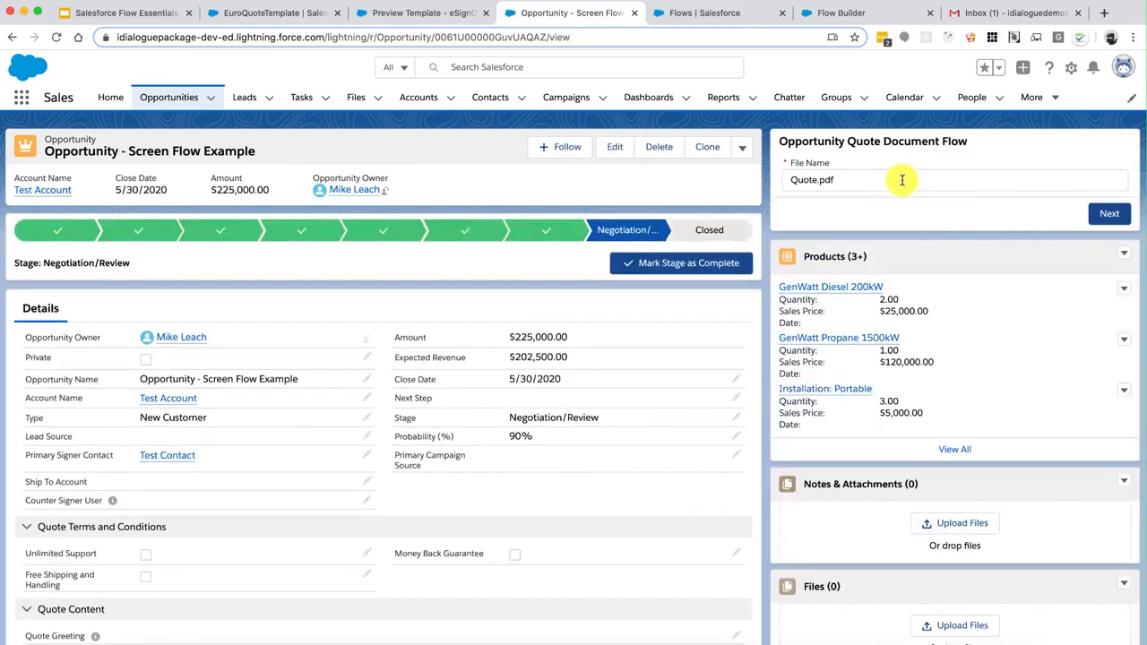
Run the quote flow to its results screen, step back, then return to Flow Builder
click(1104, 211)
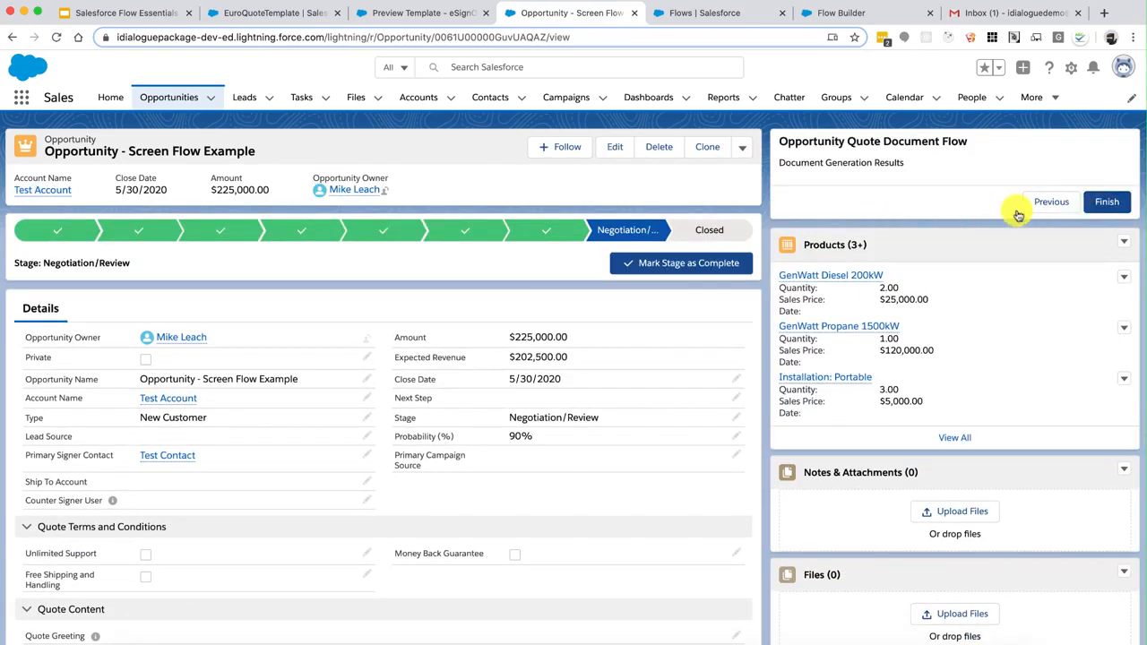
click(1050, 204)
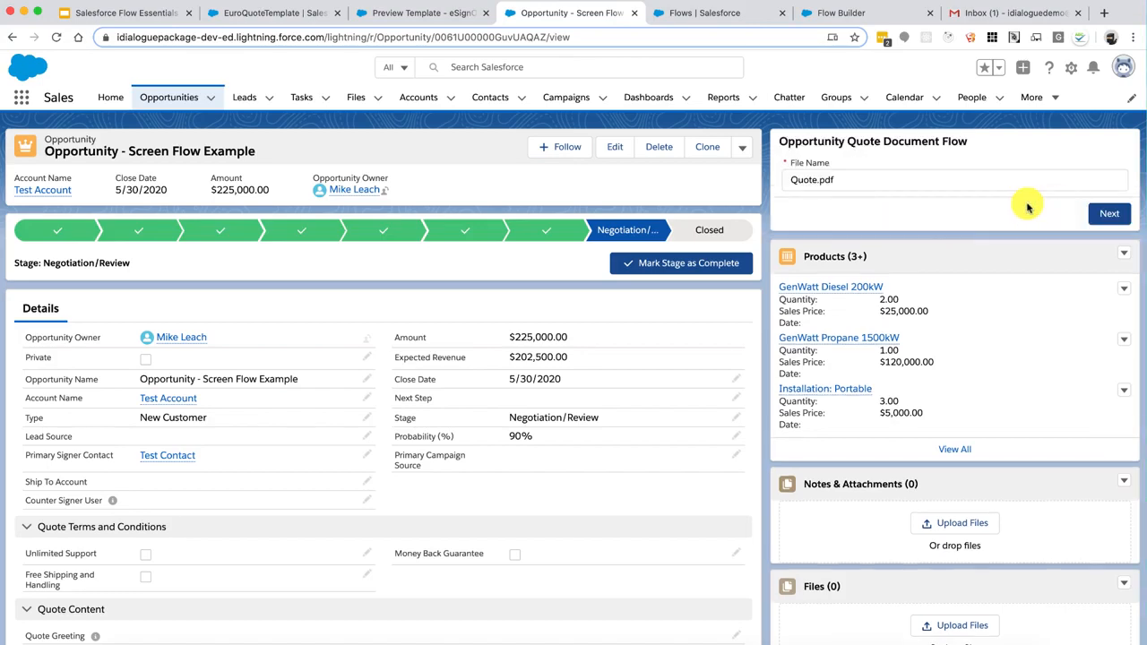
click(824, 12)
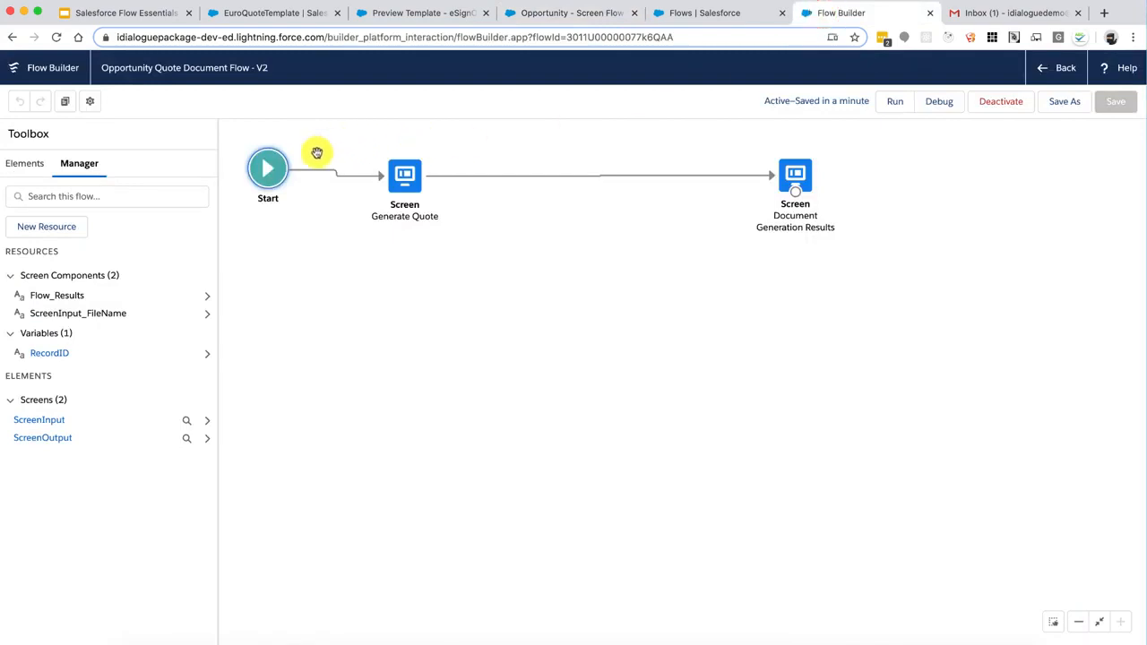
Add a Get Records element labelled 'Get Q…' that queries Content Version records
click(25, 167)
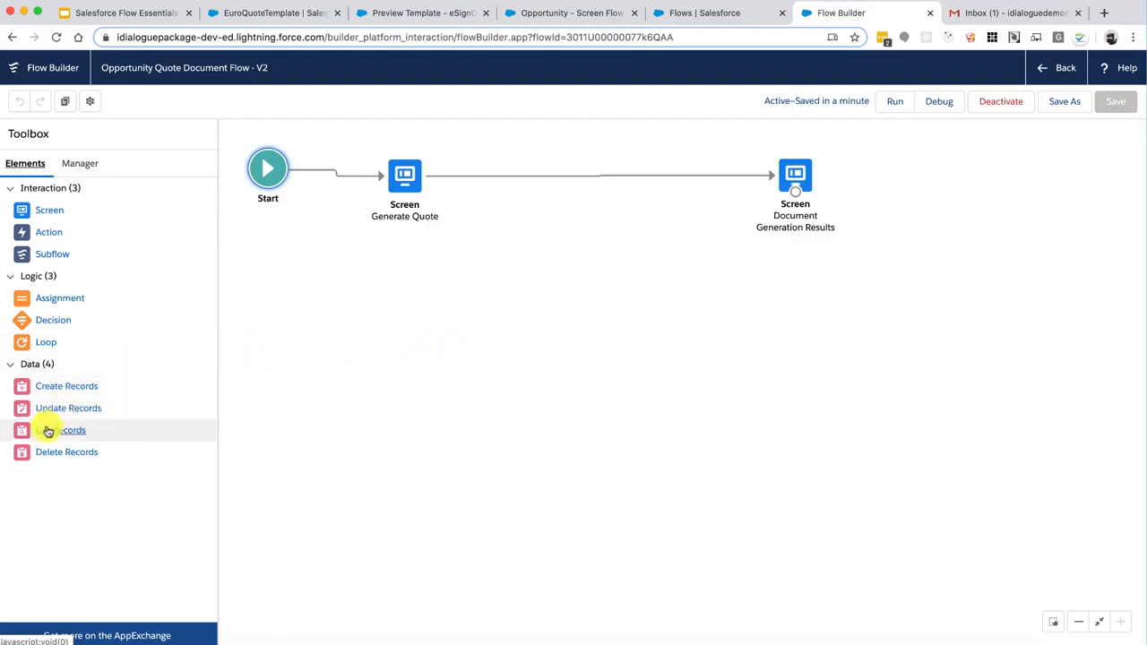
drag(47, 434, 532, 249)
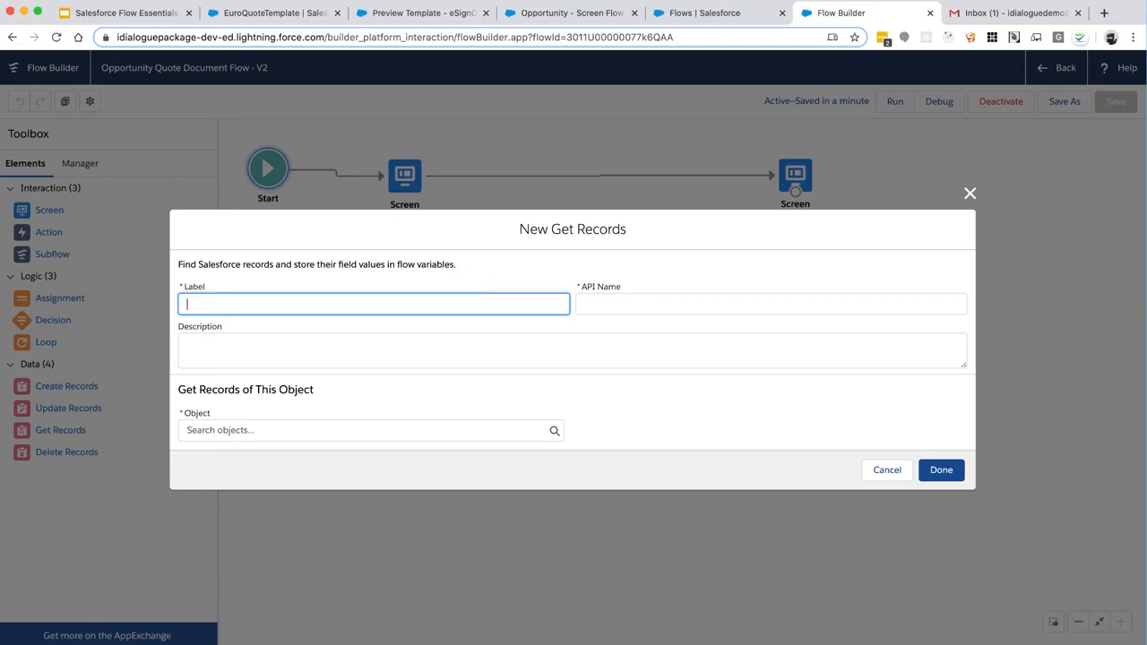
text(Get Quote Template)
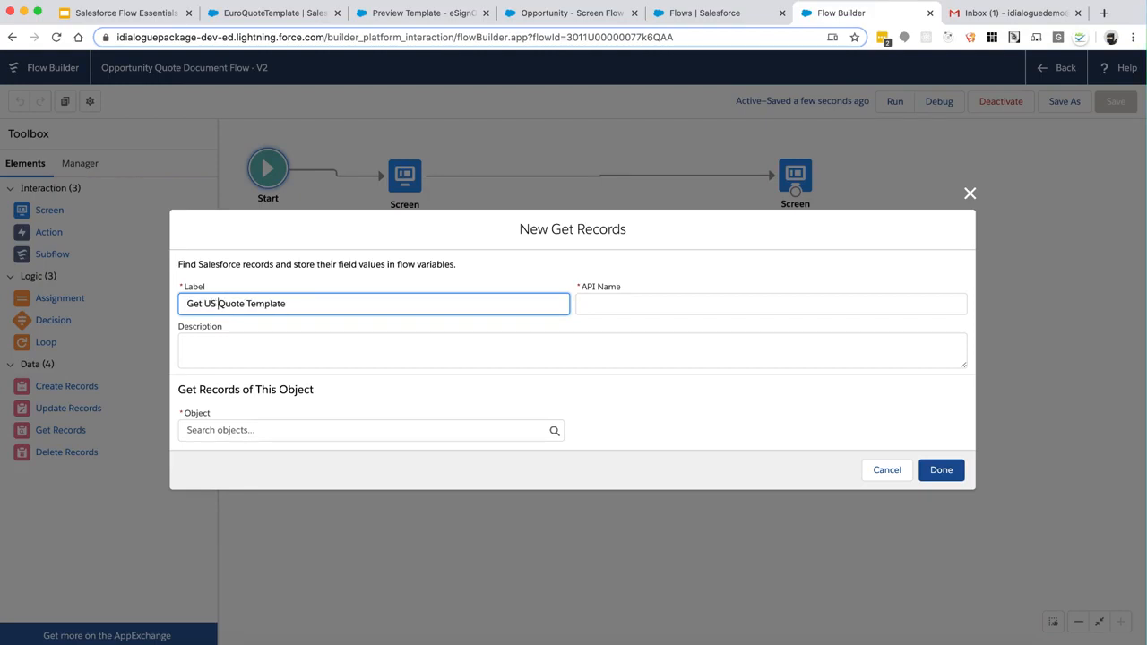
key(Tab)
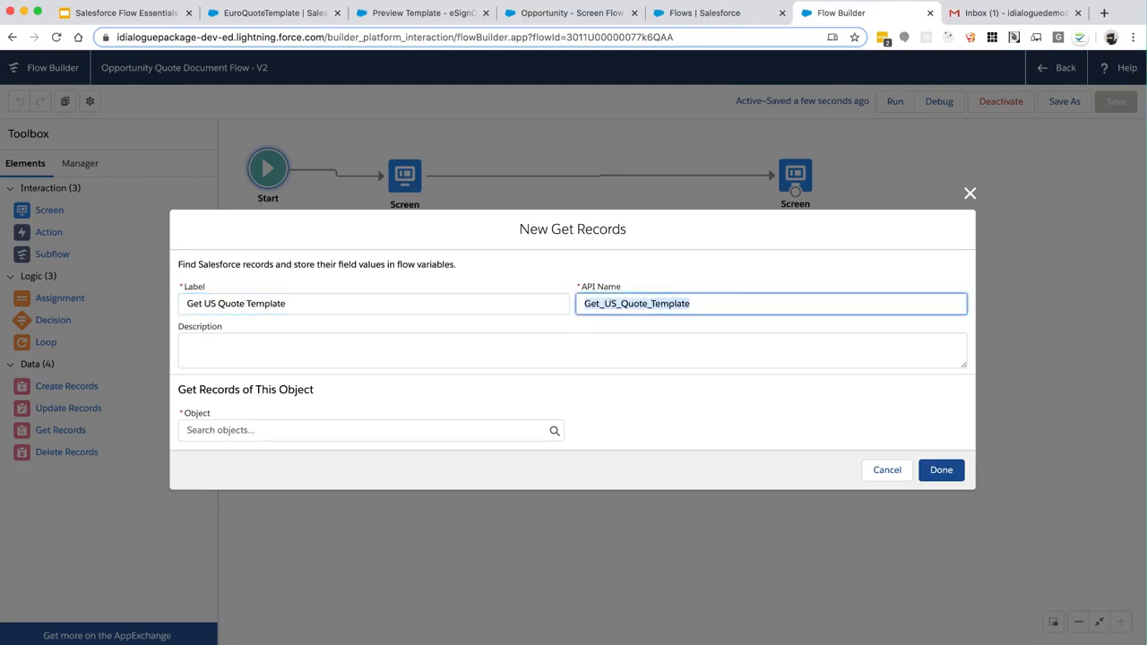
click(369, 428)
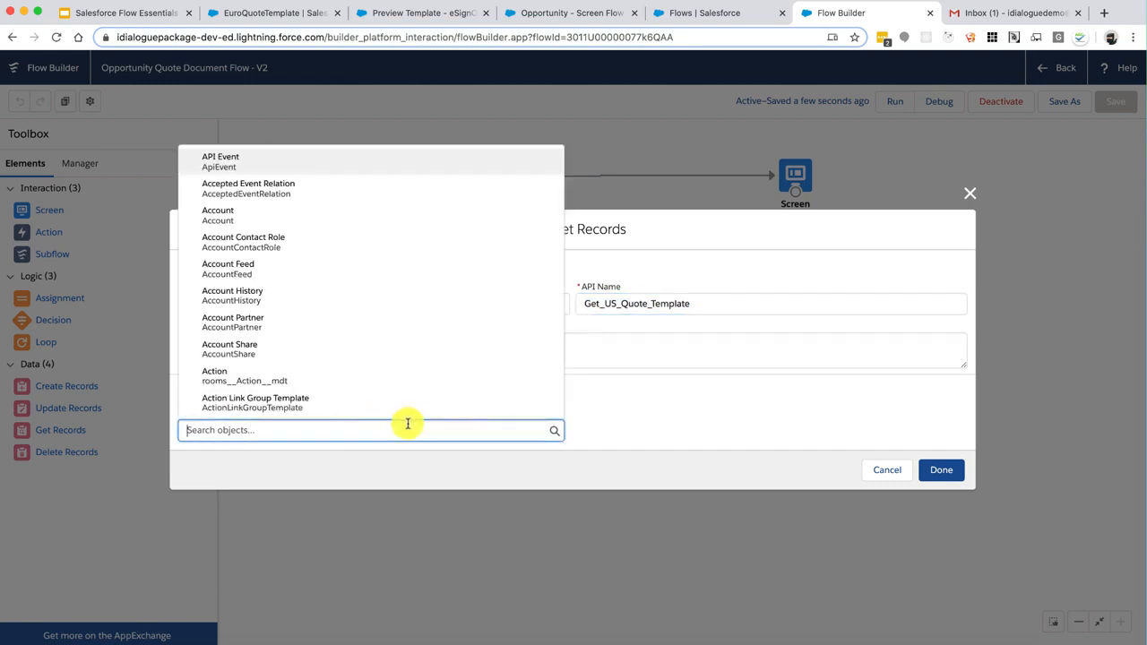
text(contentver)
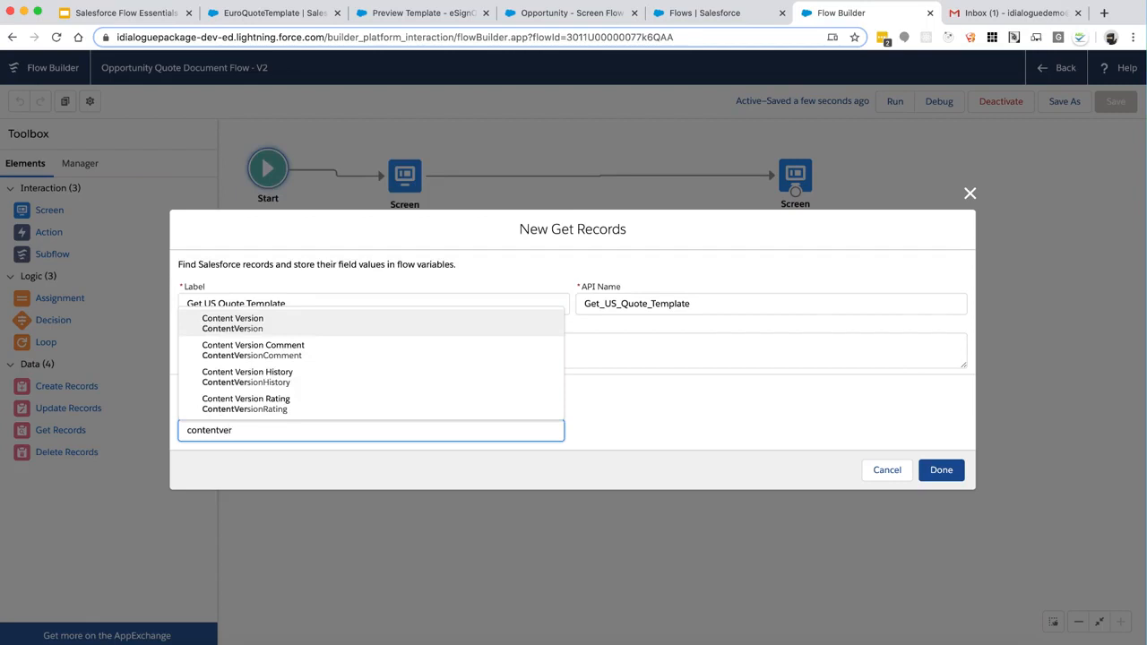
click(366, 325)
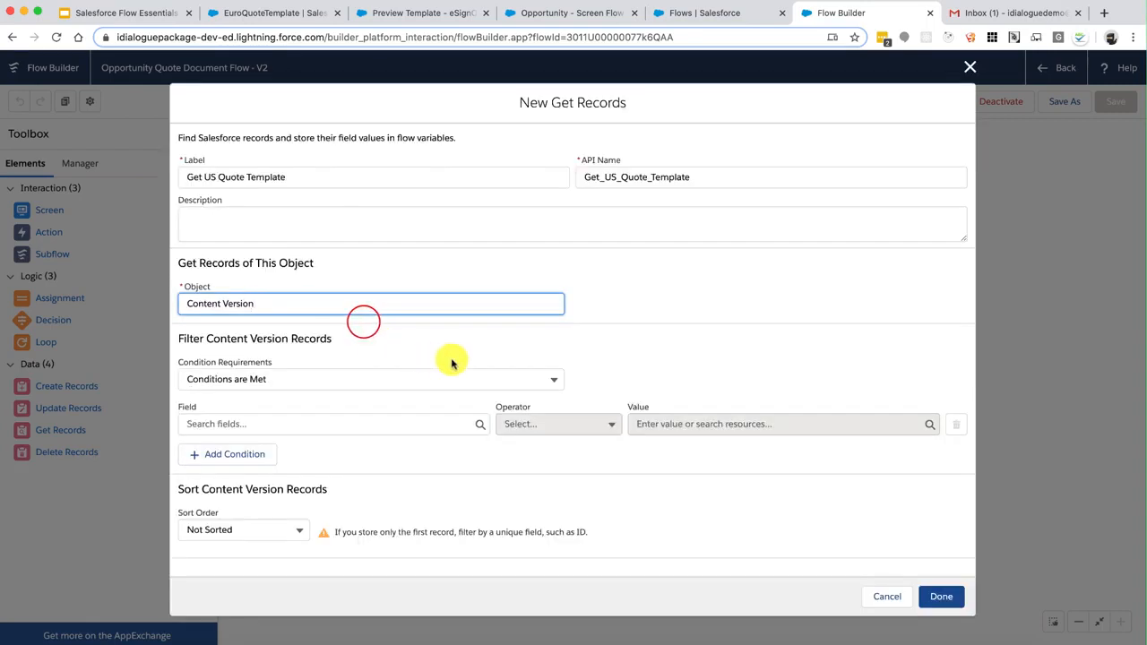
Start a filter condition on Title with Equals, then switch to the template preview
scroll(452, 363, down, 3)
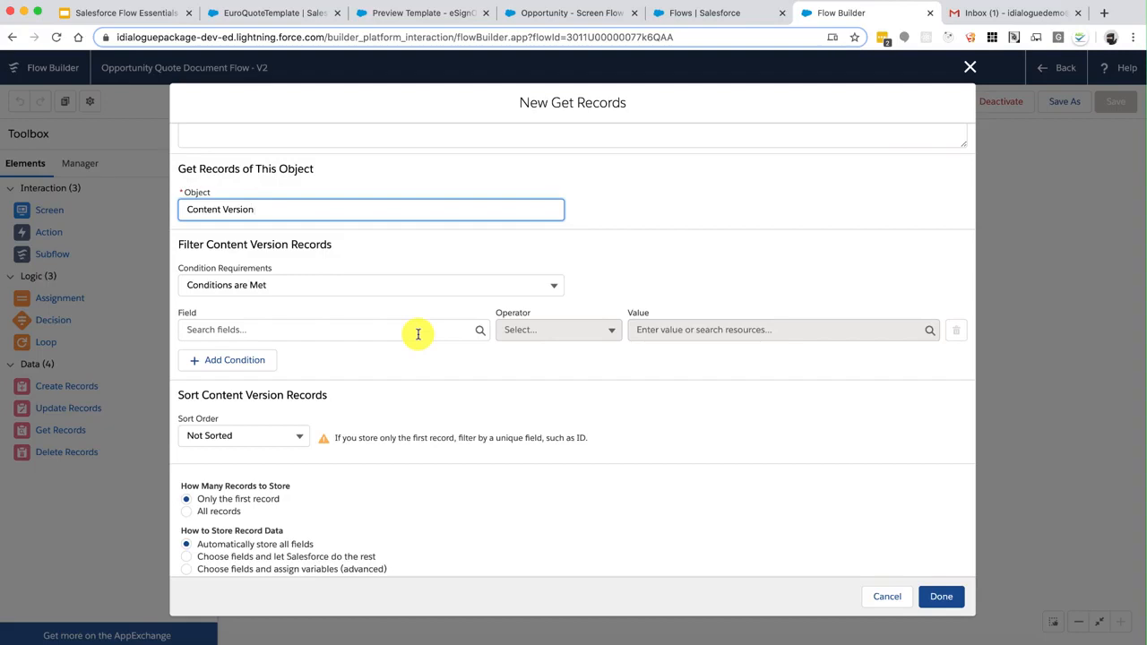
click(418, 333)
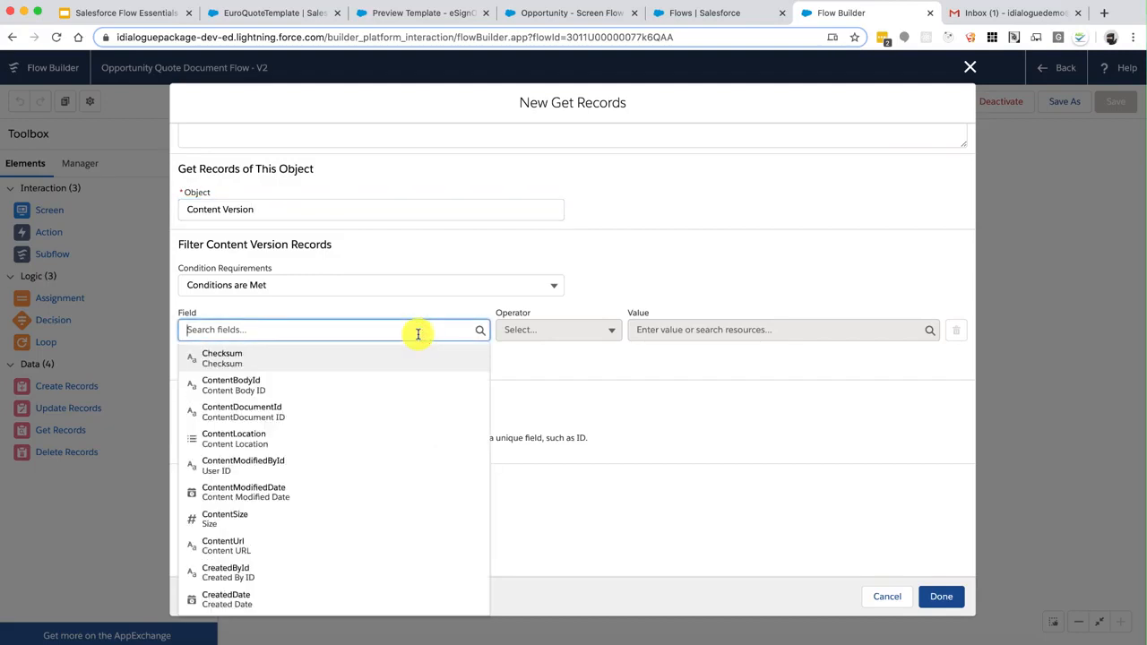
text(title)
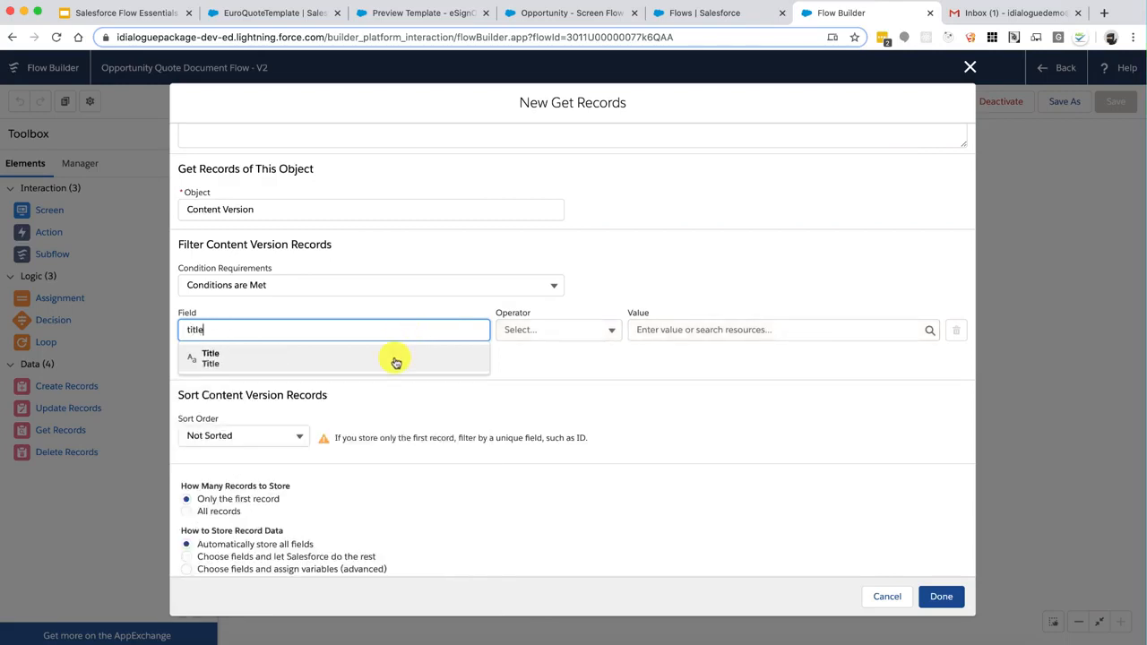
click(395, 360)
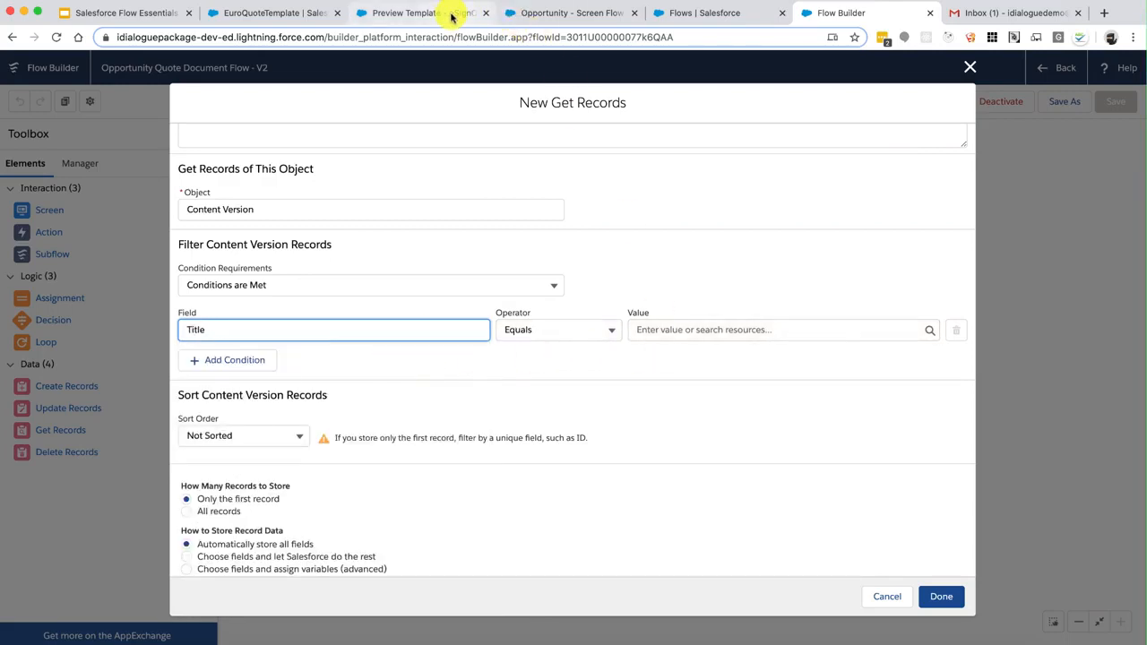
click(423, 14)
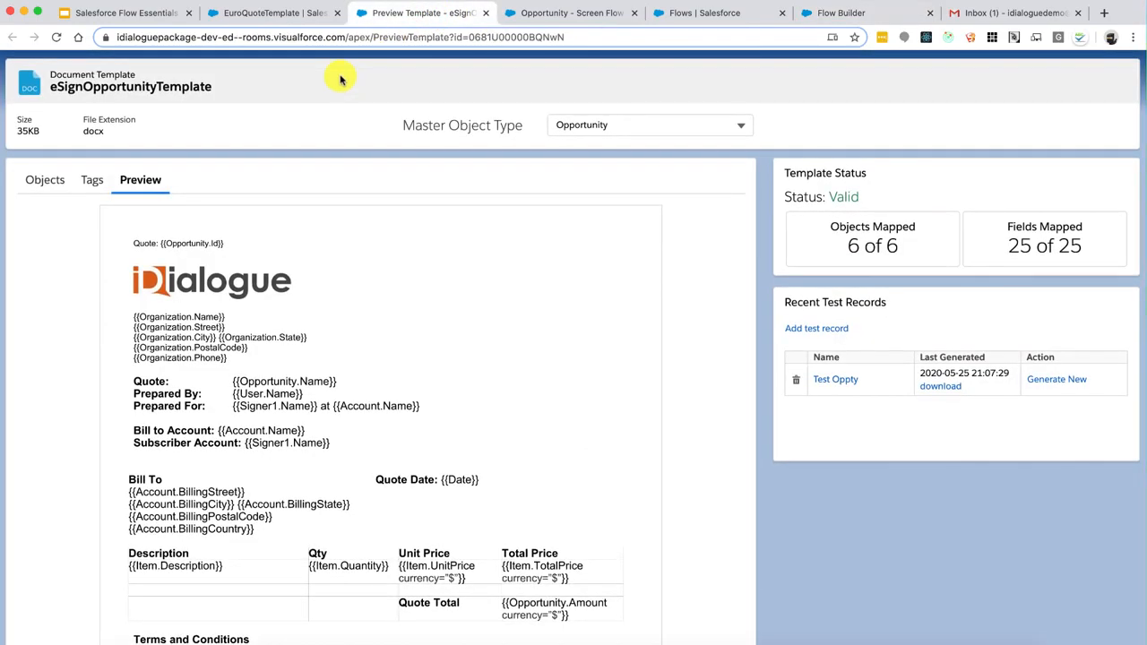
Copy the template name eSignOpportunityTemplate and review its merge tags
click(273, 12)
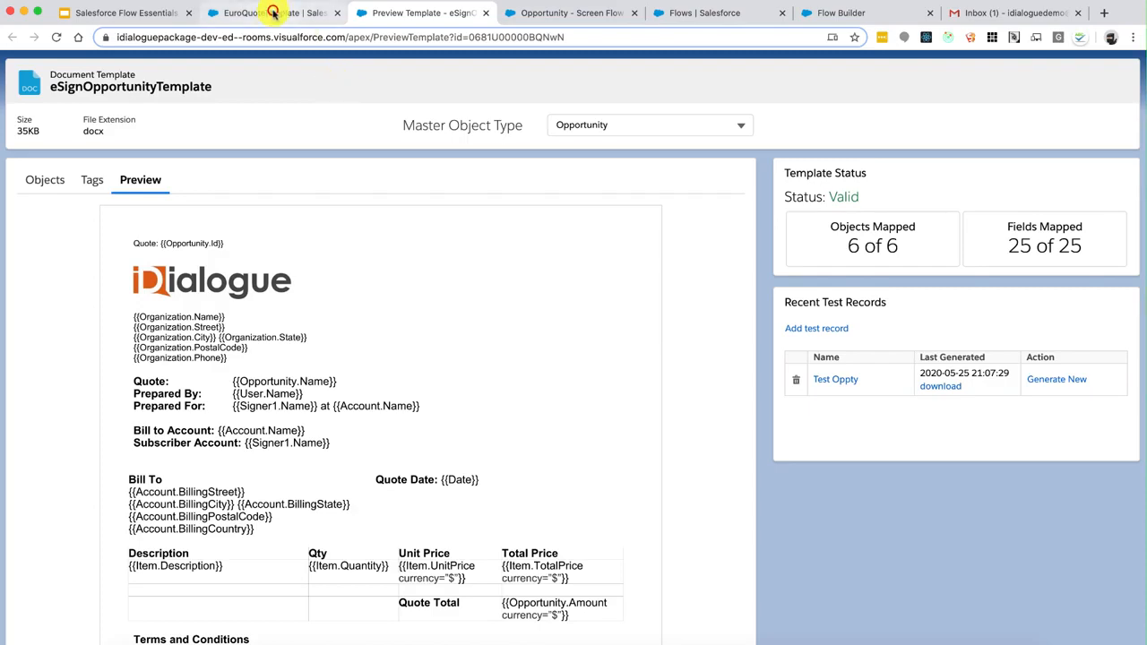
click(383, 13)
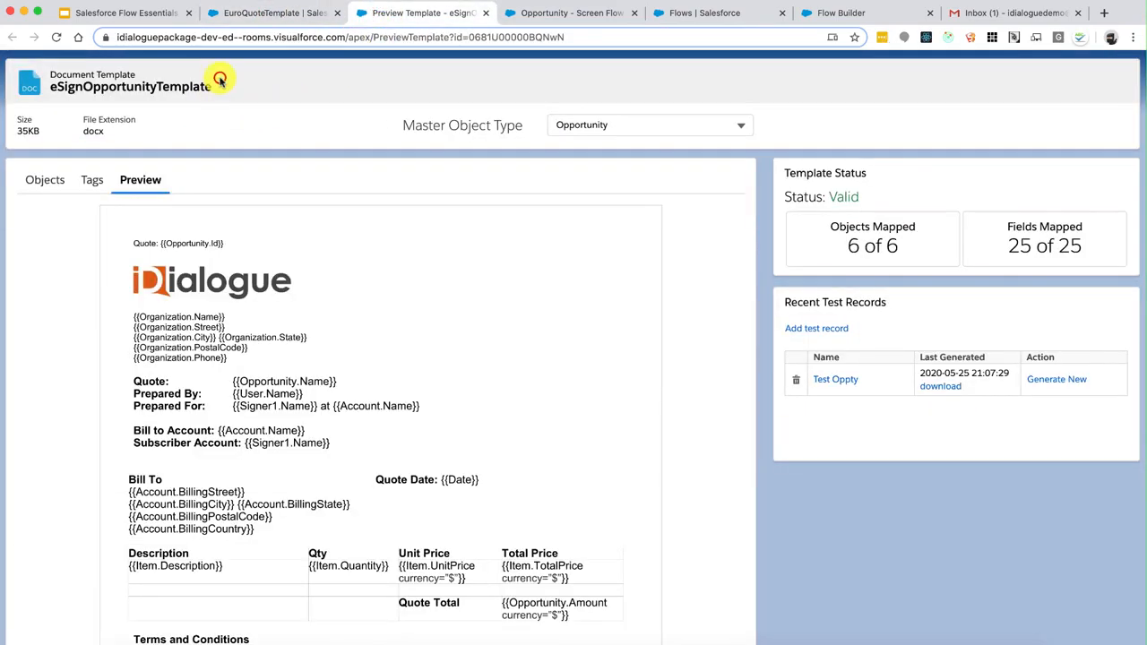
drag(212, 87, 48, 87)
key(ctrl+c)
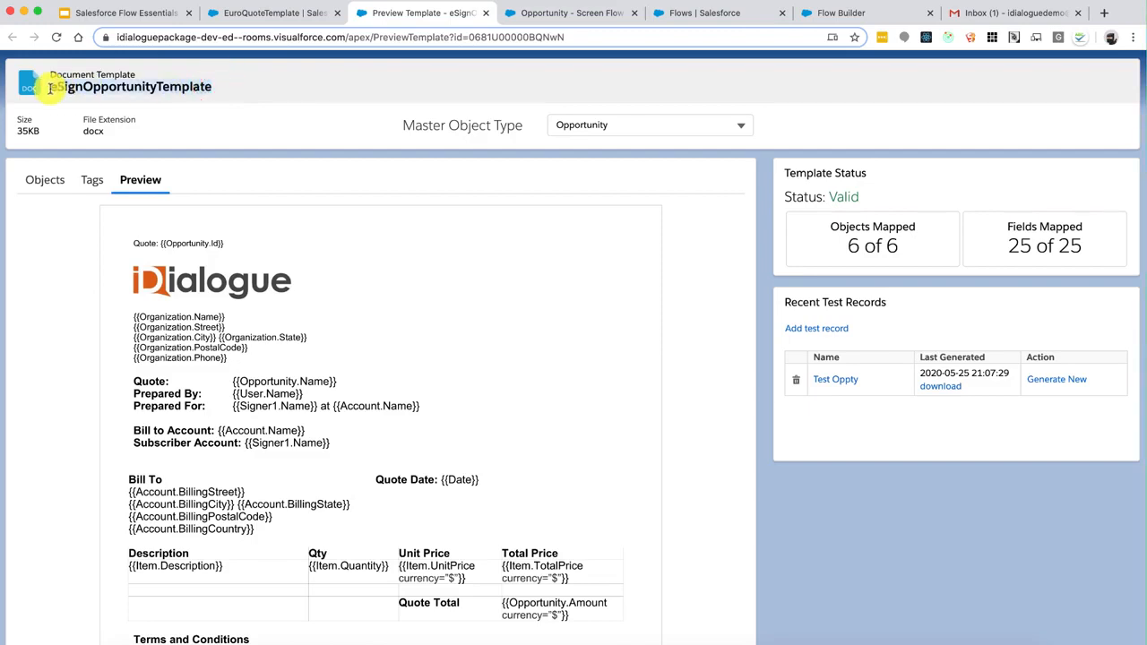
click(88, 180)
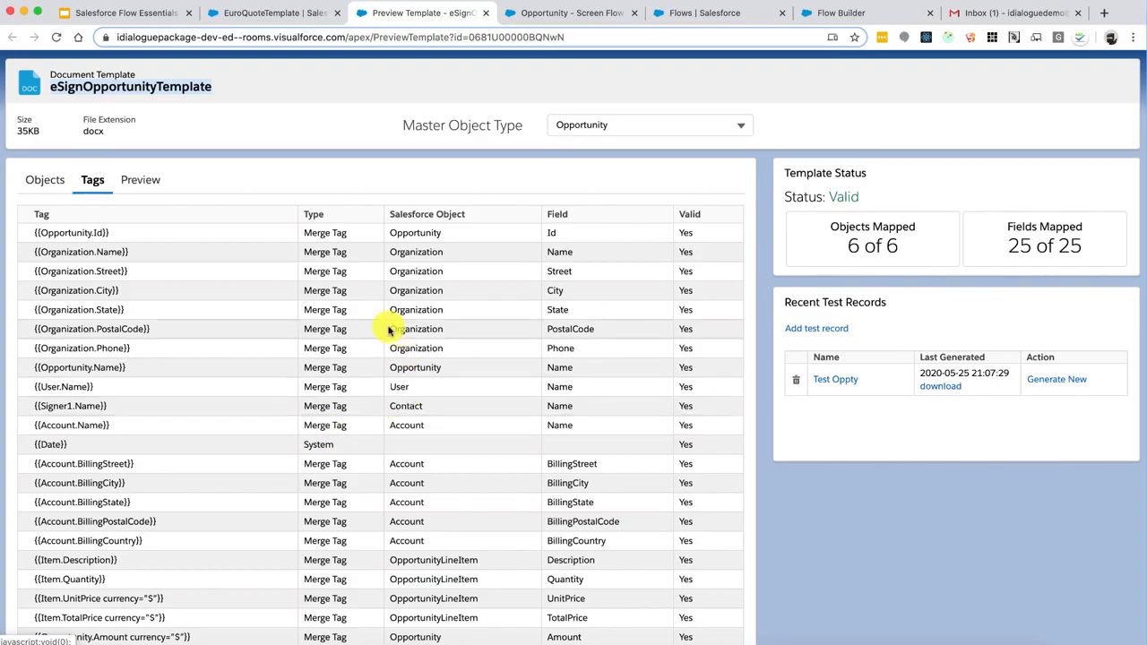
scroll(390, 471, down, 1)
scroll(390, 473, down, 2)
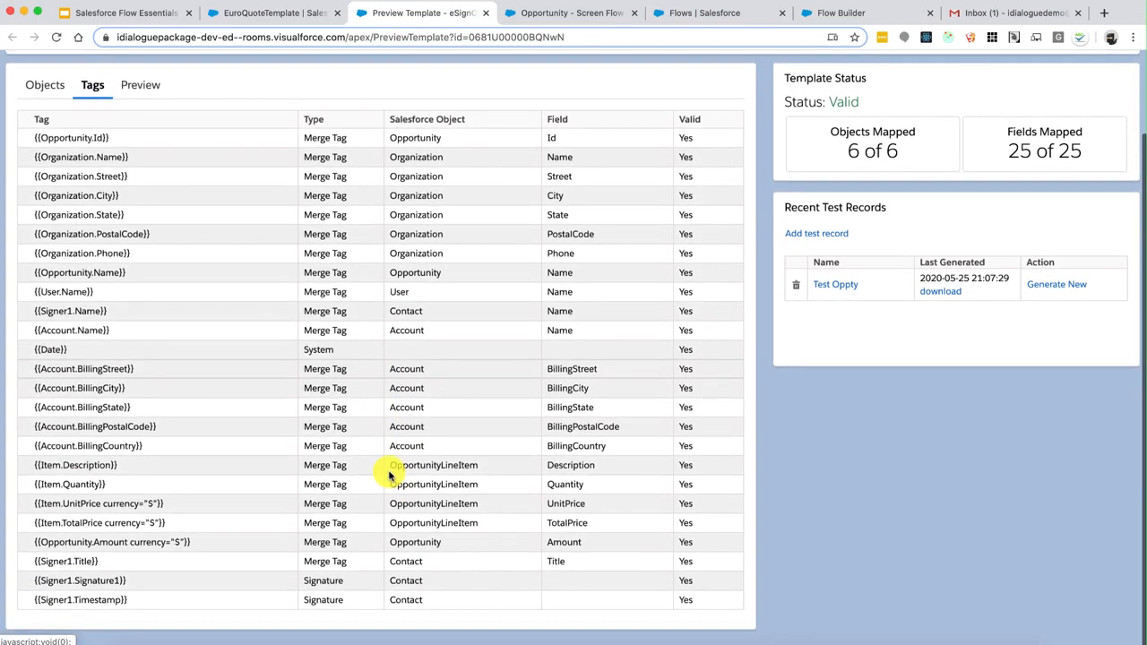
scroll(390, 471, up, 3)
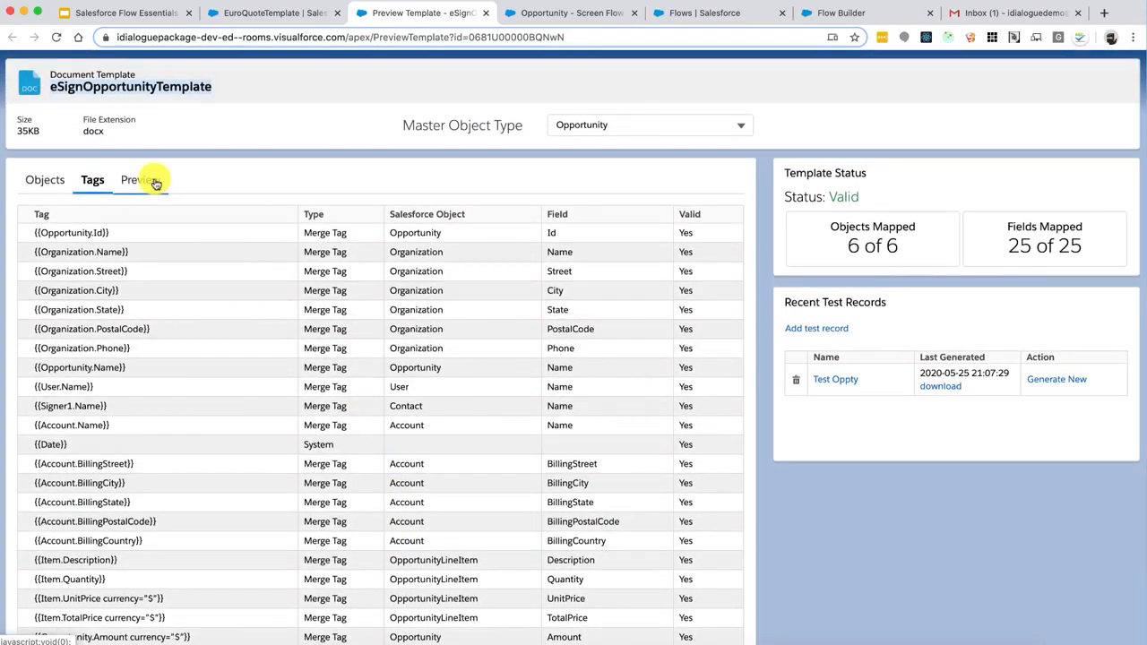
Scroll through the template preview, then return to the Get Records setup
click(145, 179)
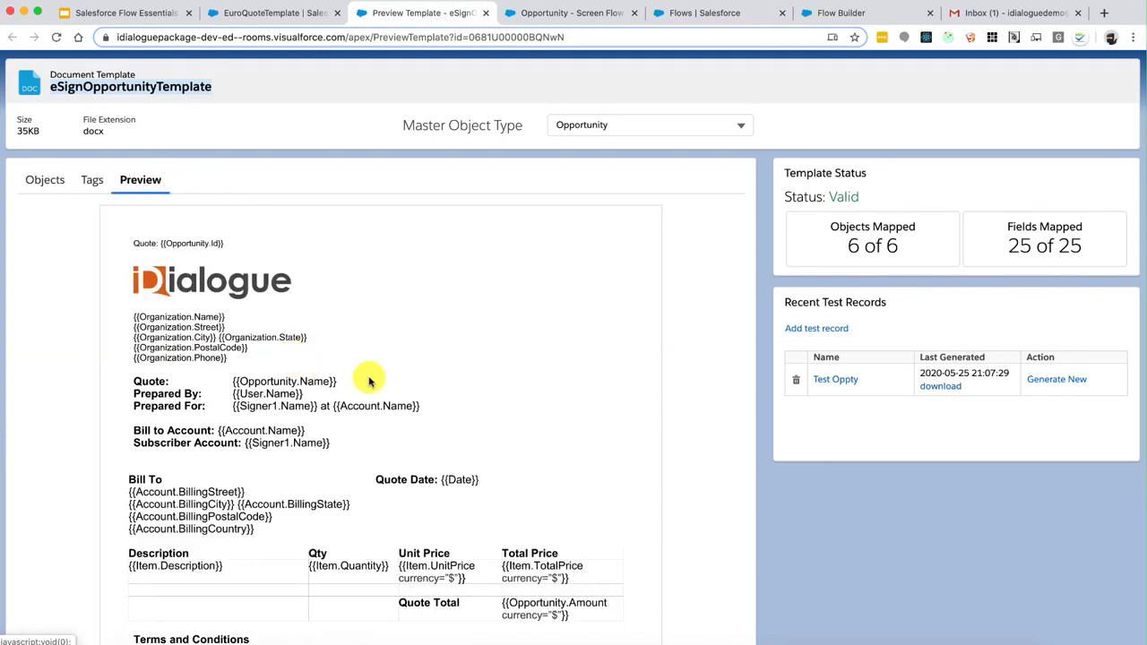
scroll(453, 402, down, 2)
scroll(453, 402, down, 1)
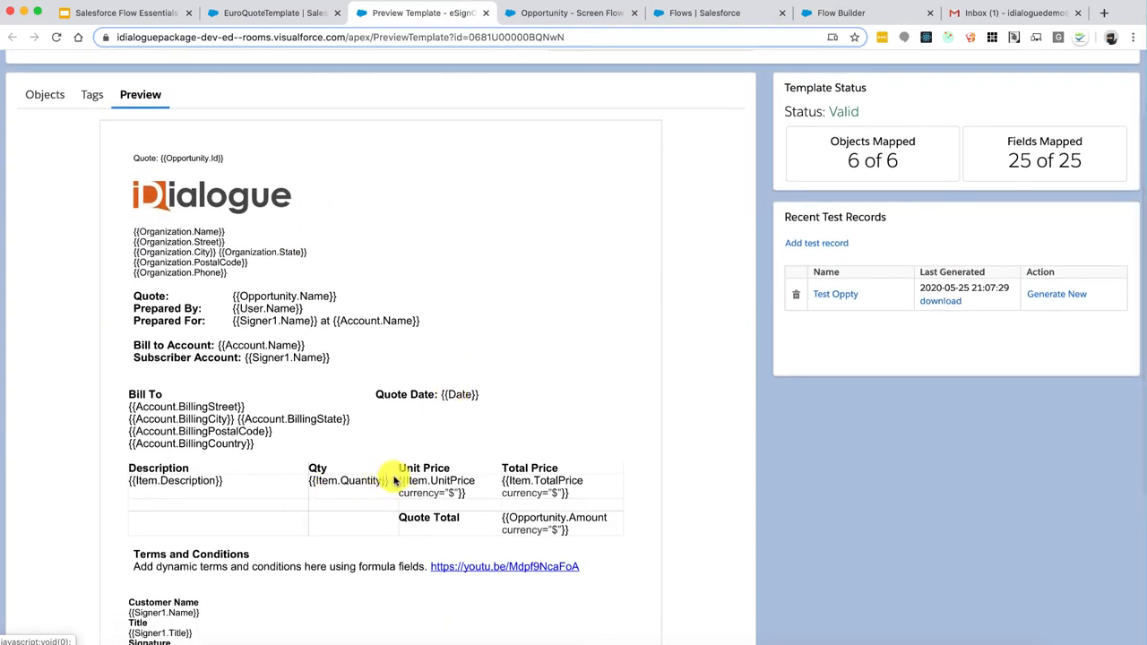
scroll(553, 488, up, 3)
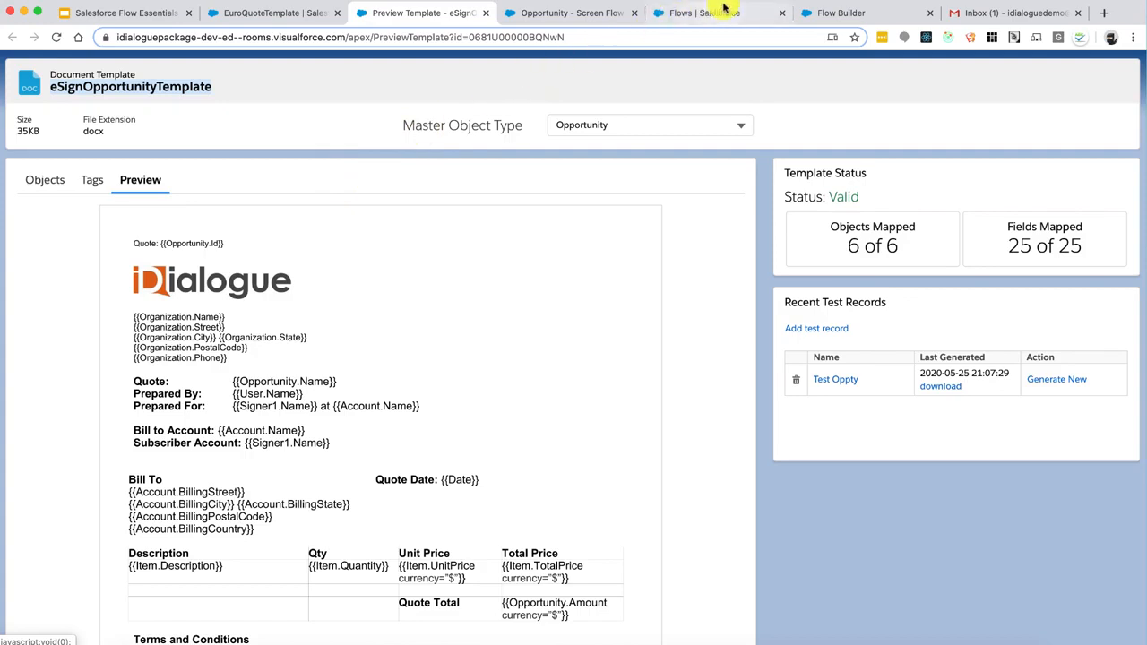
click(843, 12)
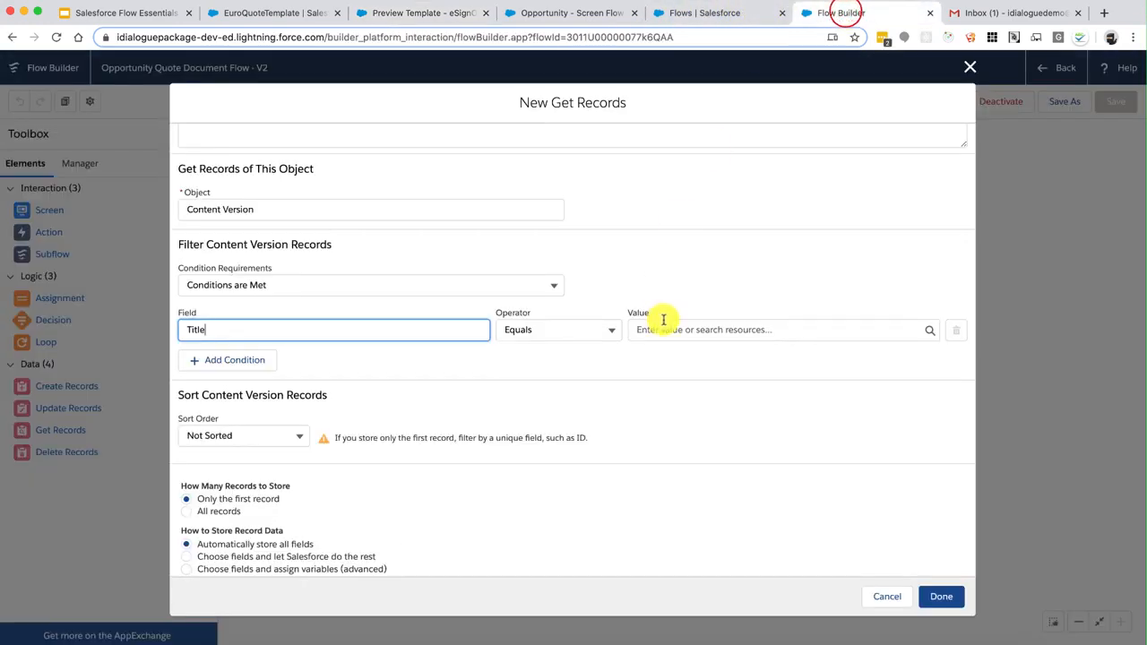
Set Title Equals eSignOpportunityTemplate and add a second condition on the IsLatest field
click(692, 328)
key(ctrl+v)
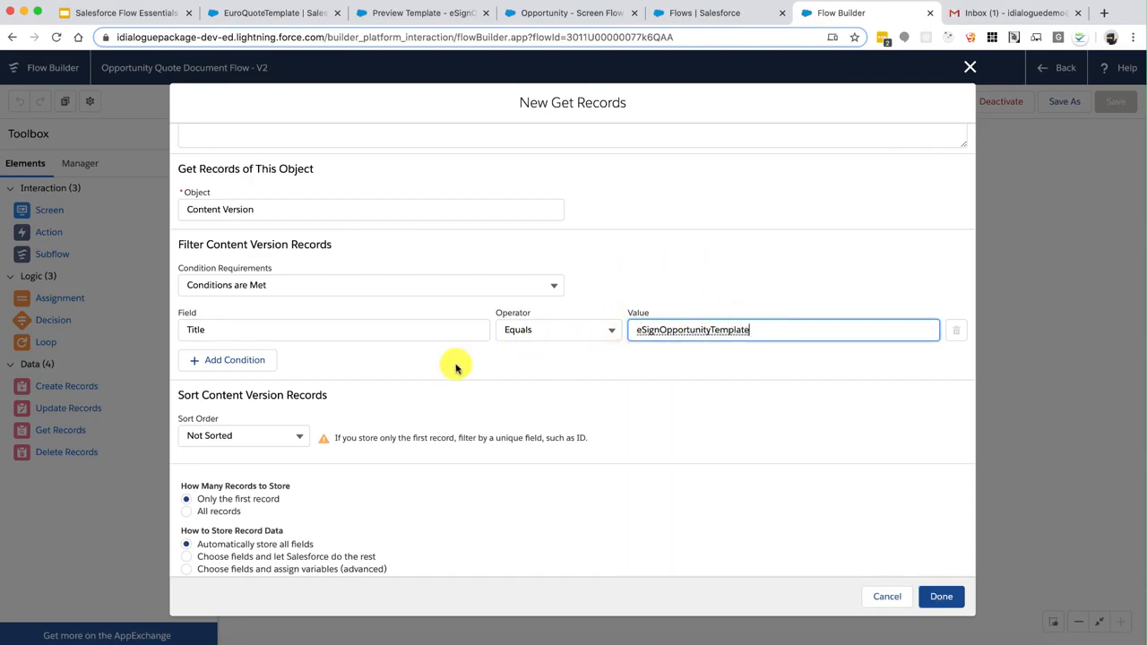
click(257, 368)
click(260, 365)
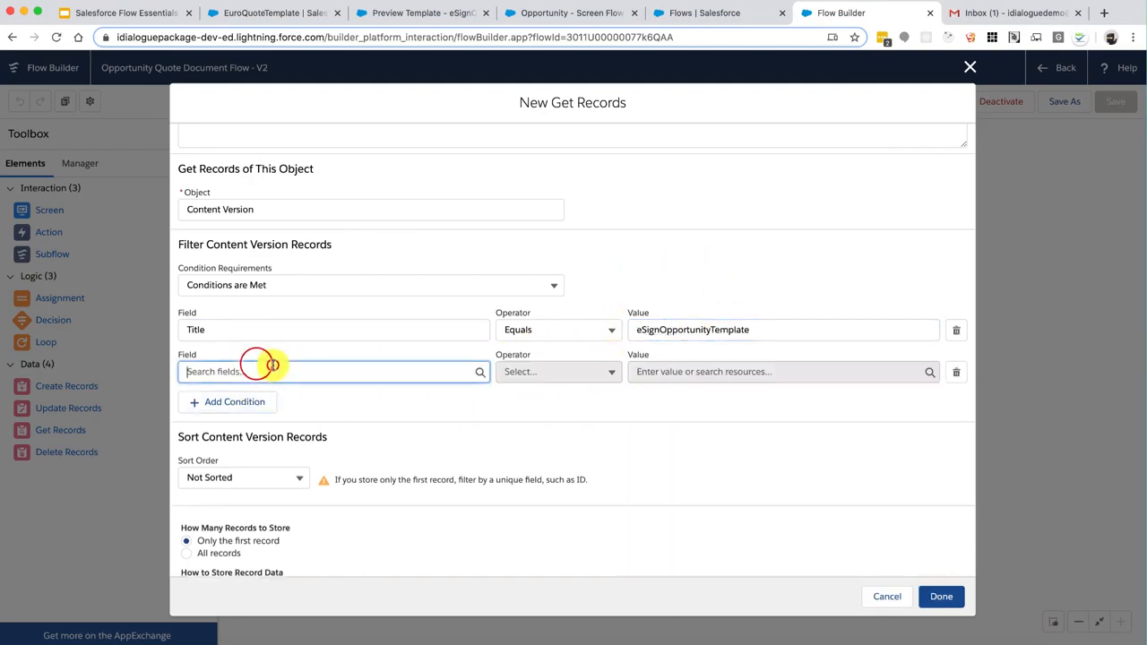
text(isl)
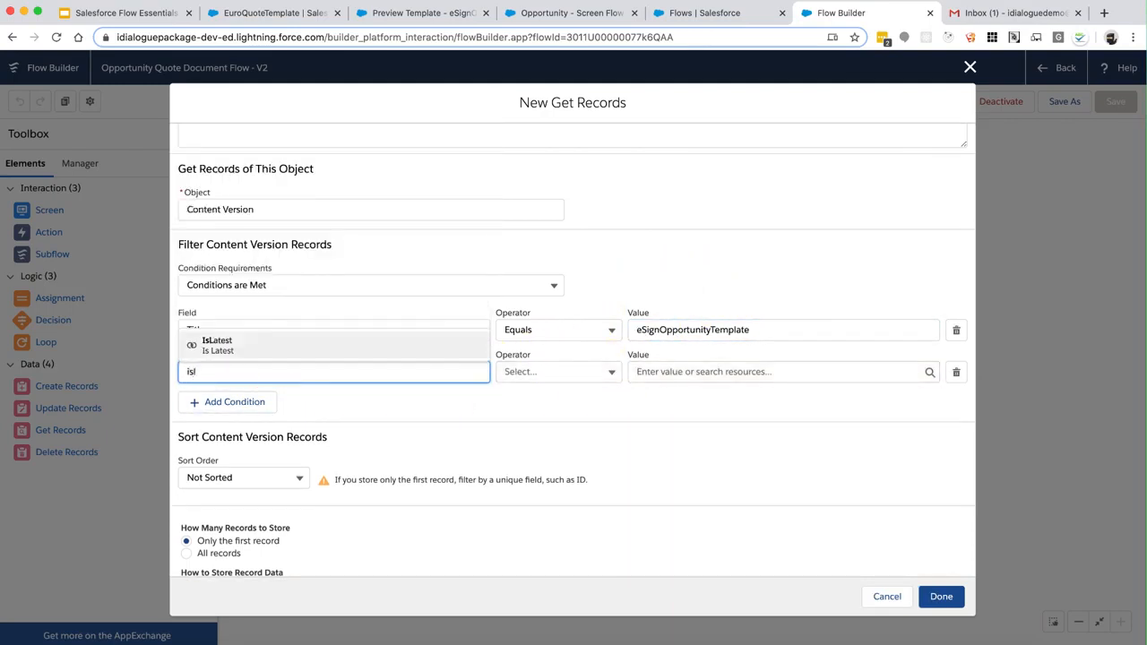
click(277, 350)
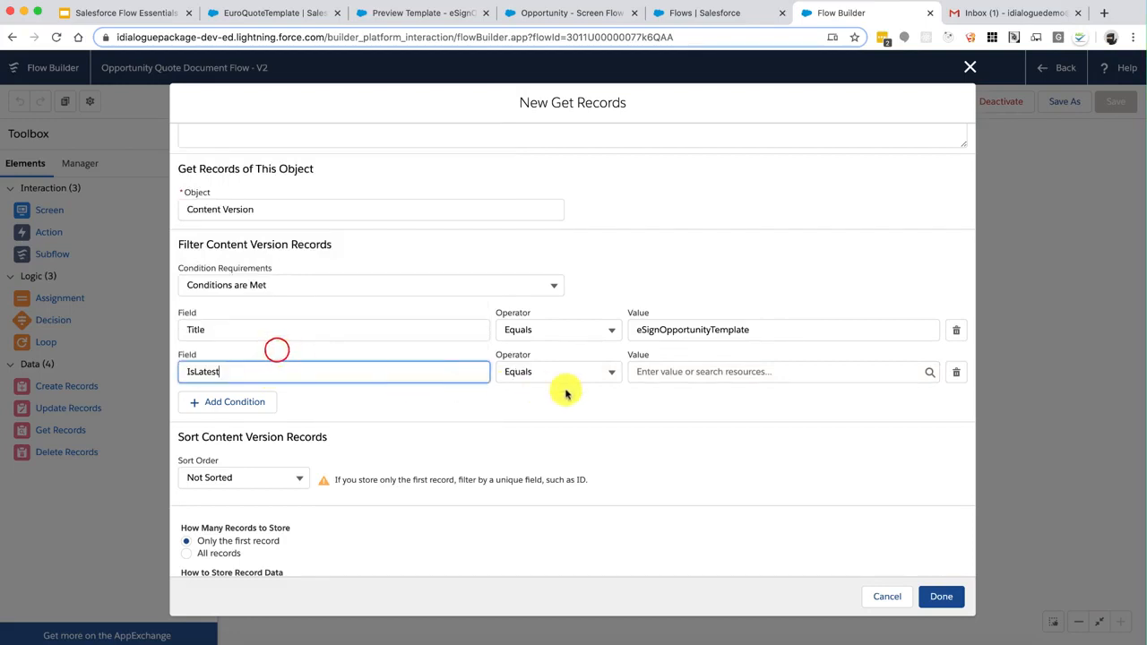
Set IsLatest to equal $GlobalConstant.True and check both condition values
click(677, 375)
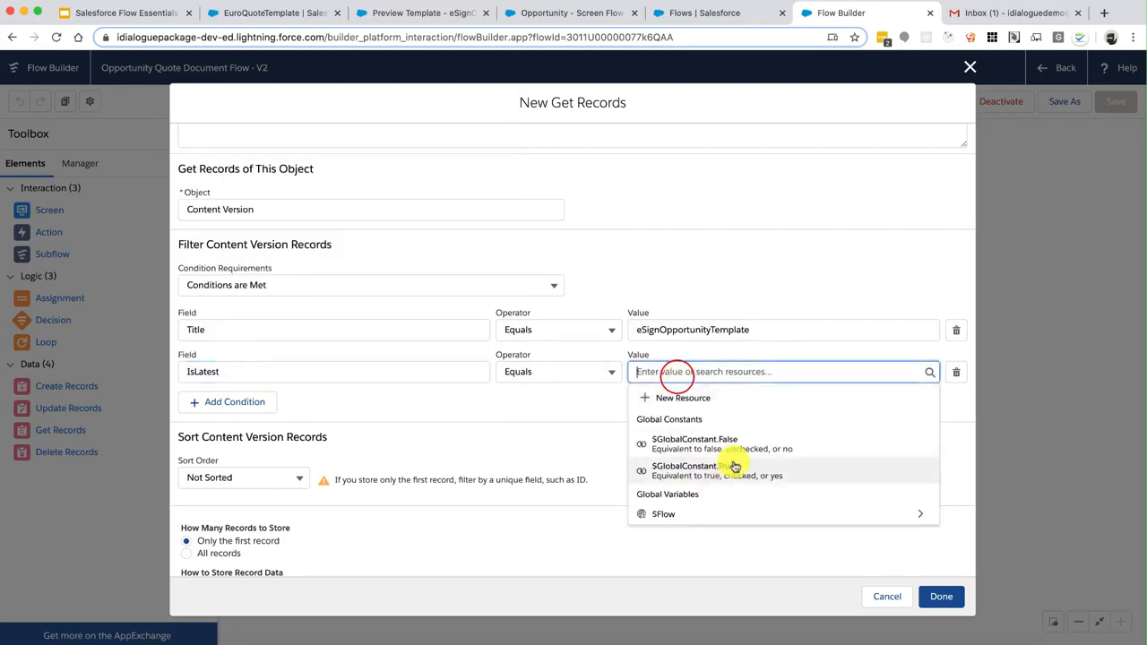
click(734, 466)
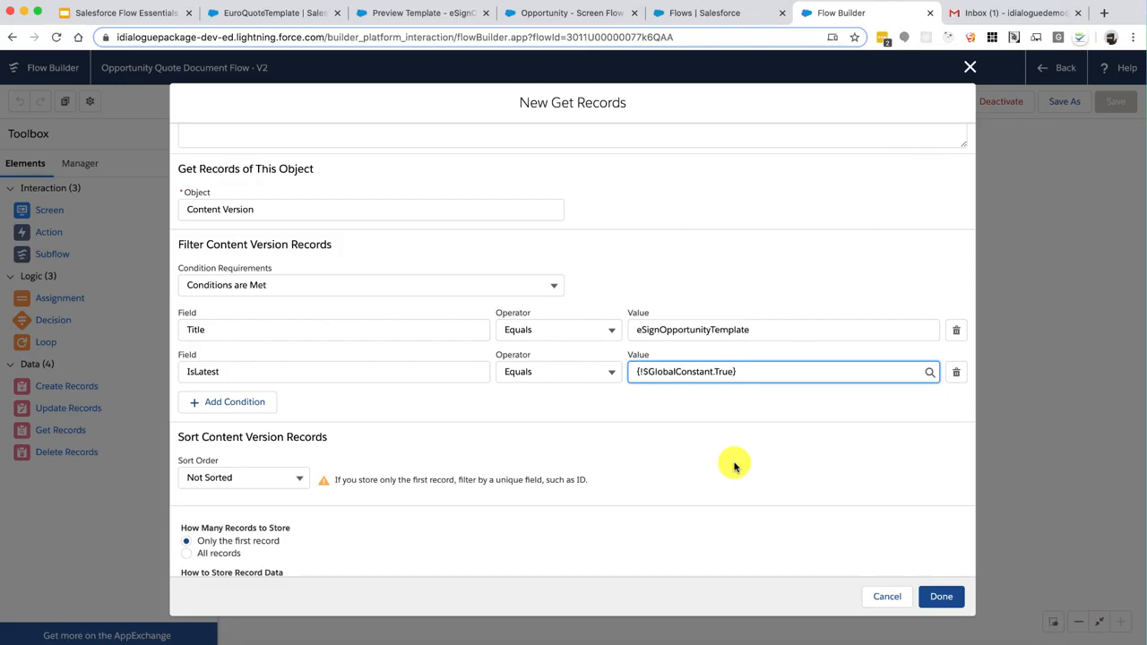
click(770, 332)
click(758, 370)
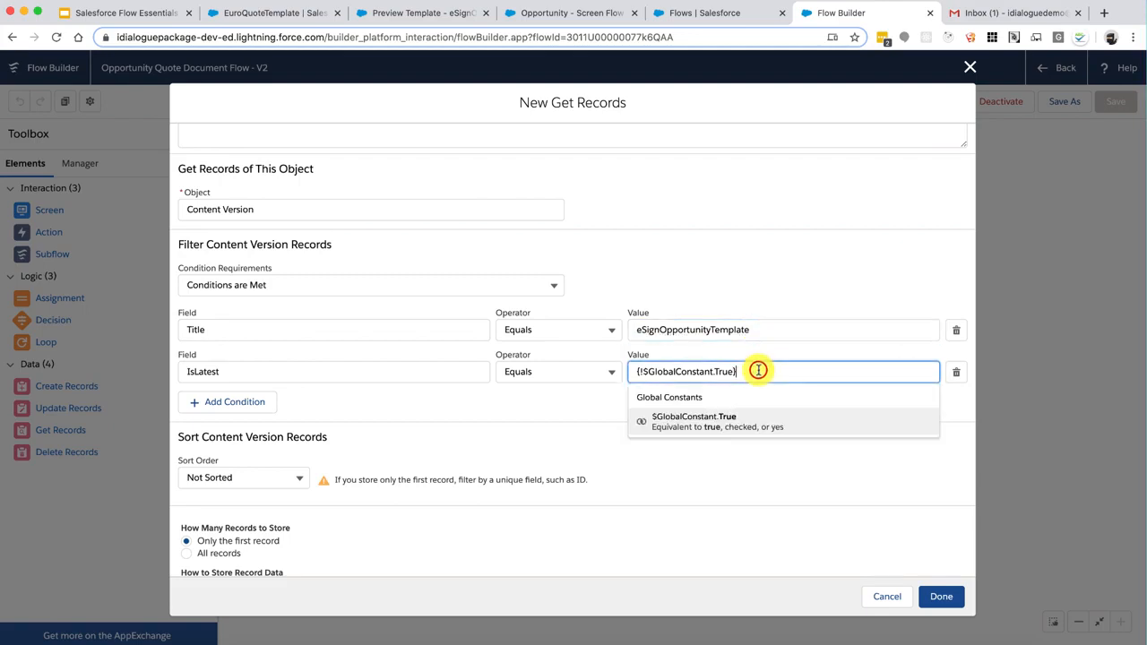
click(558, 409)
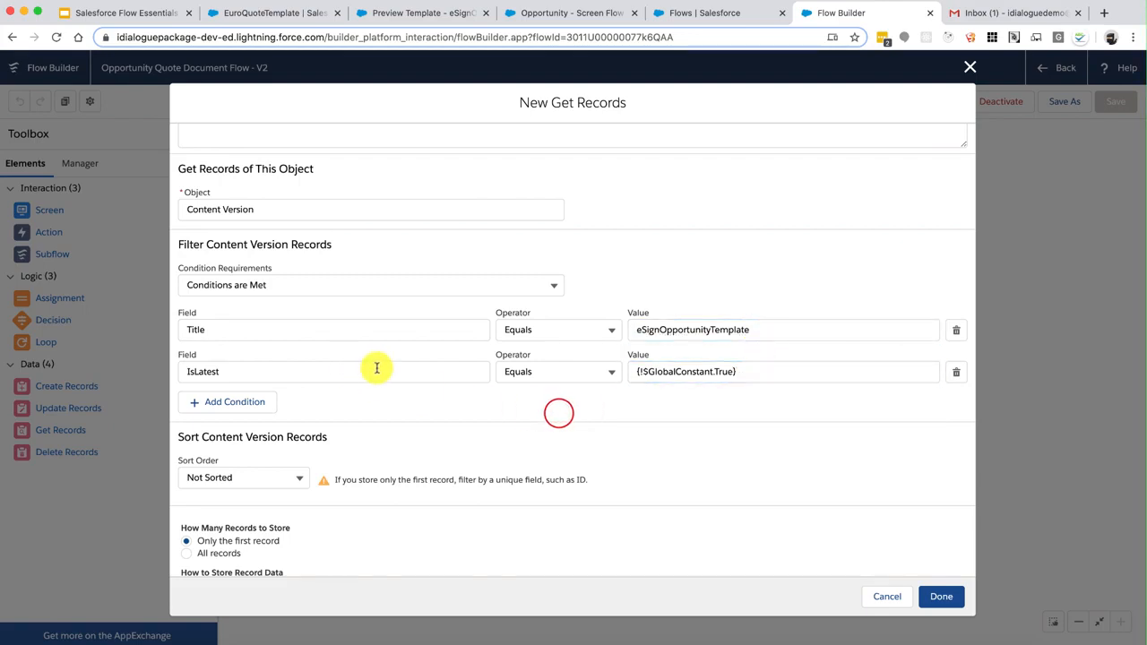
Double-check the IsLatest Equals operator and its {!$GlobalConstant.True} value
click(666, 374)
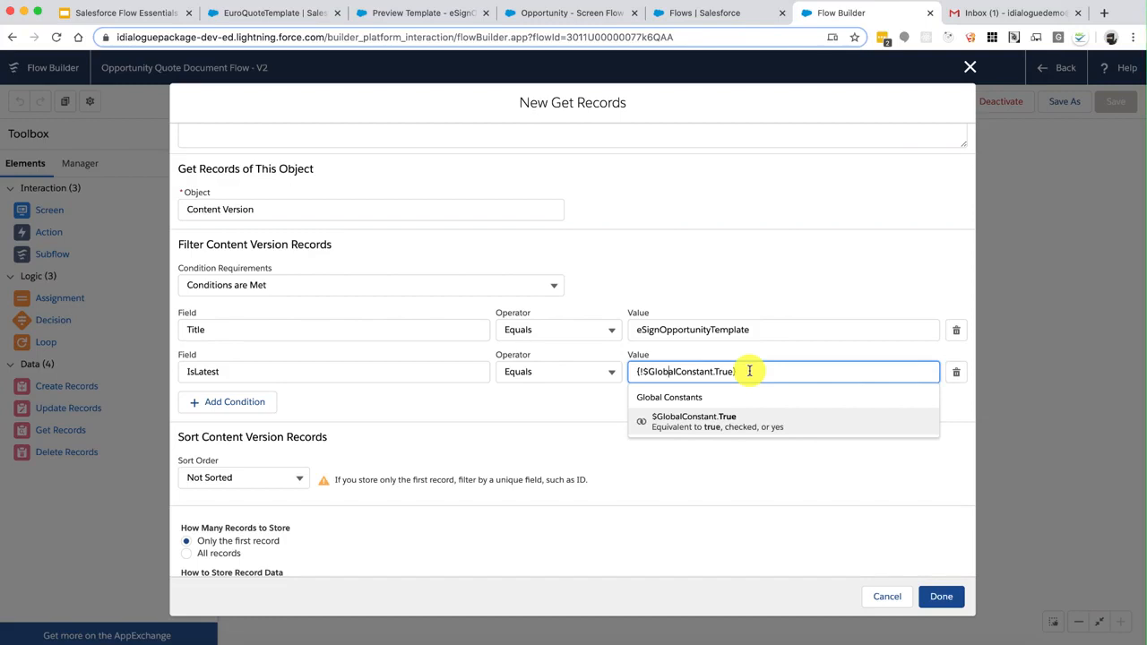
click(595, 372)
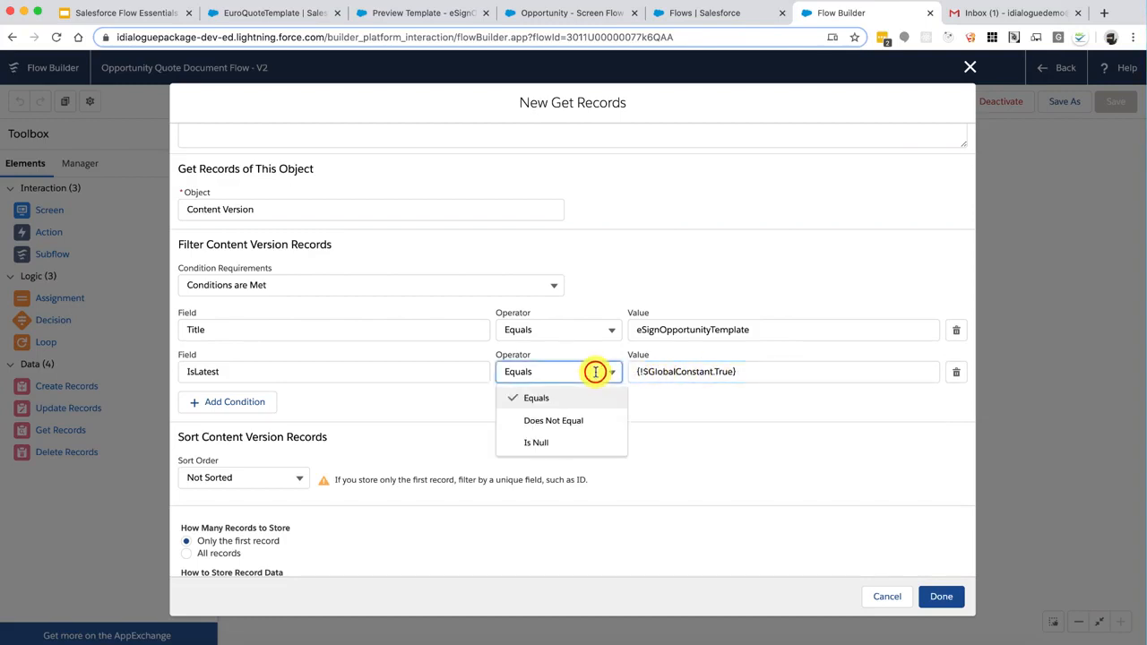
click(770, 385)
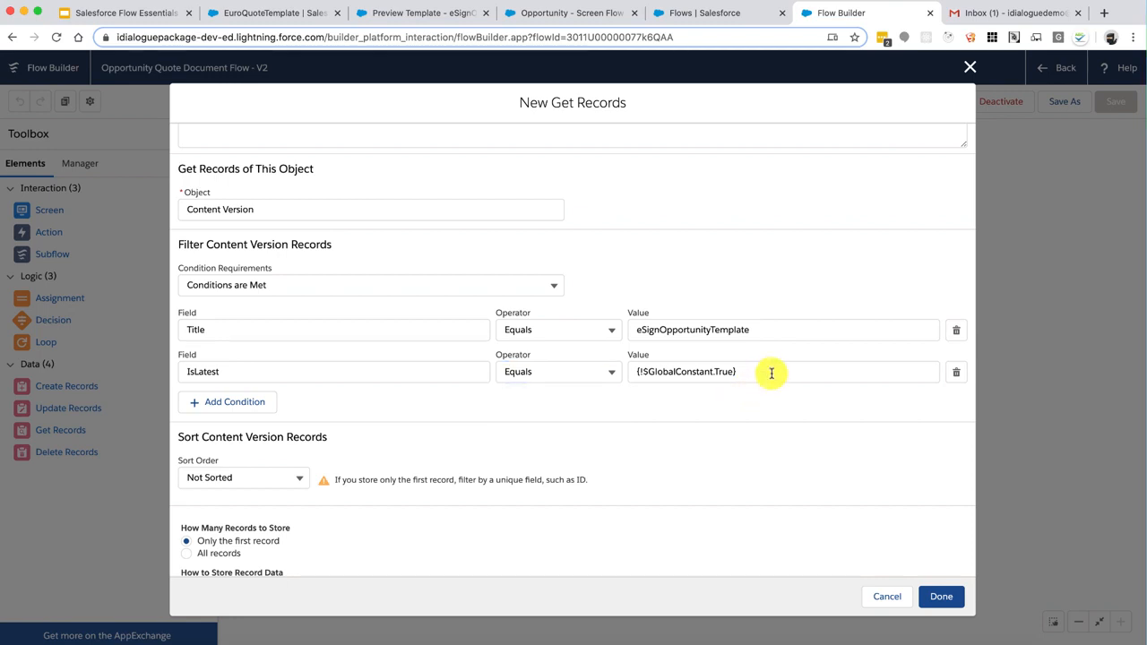
click(770, 373)
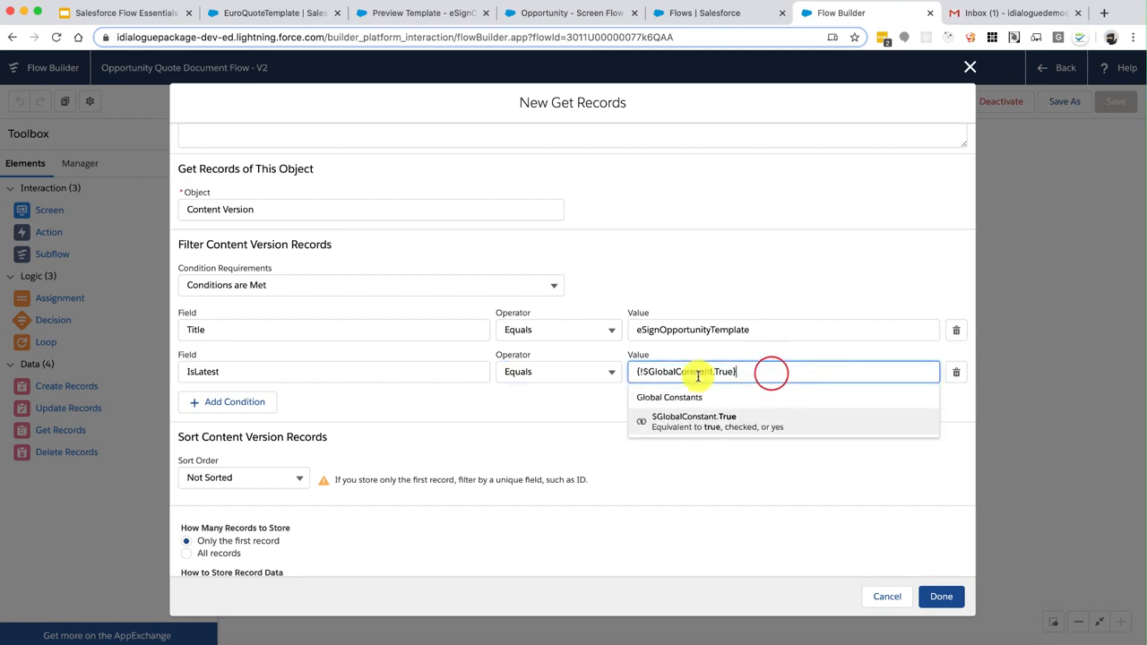
drag(712, 371, 644, 372)
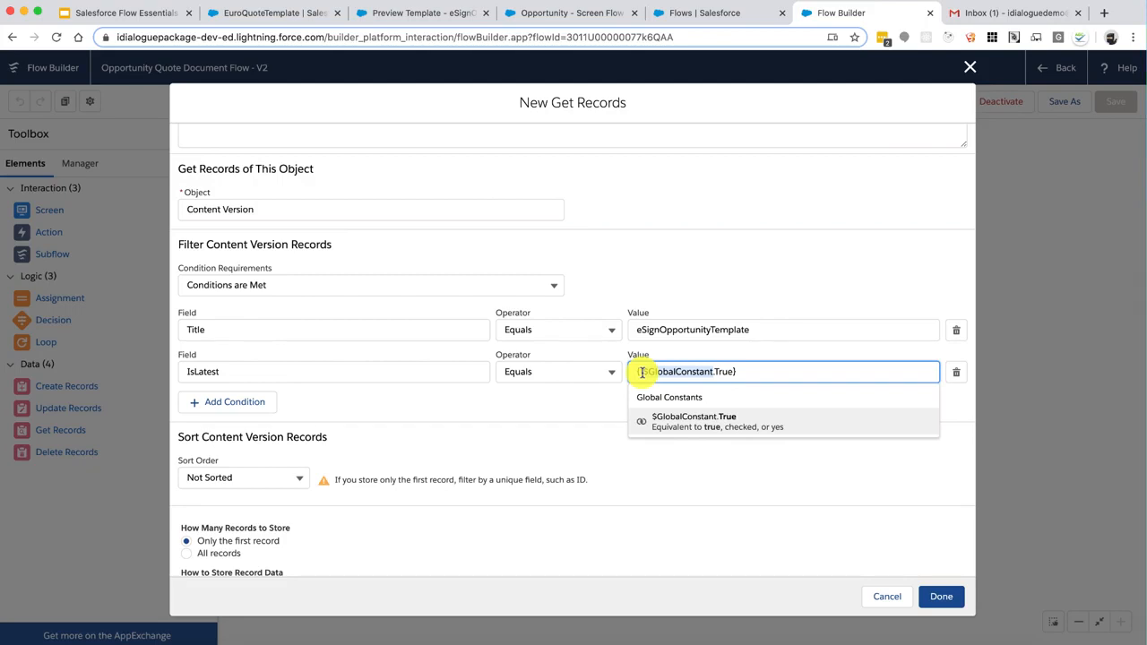
click(600, 403)
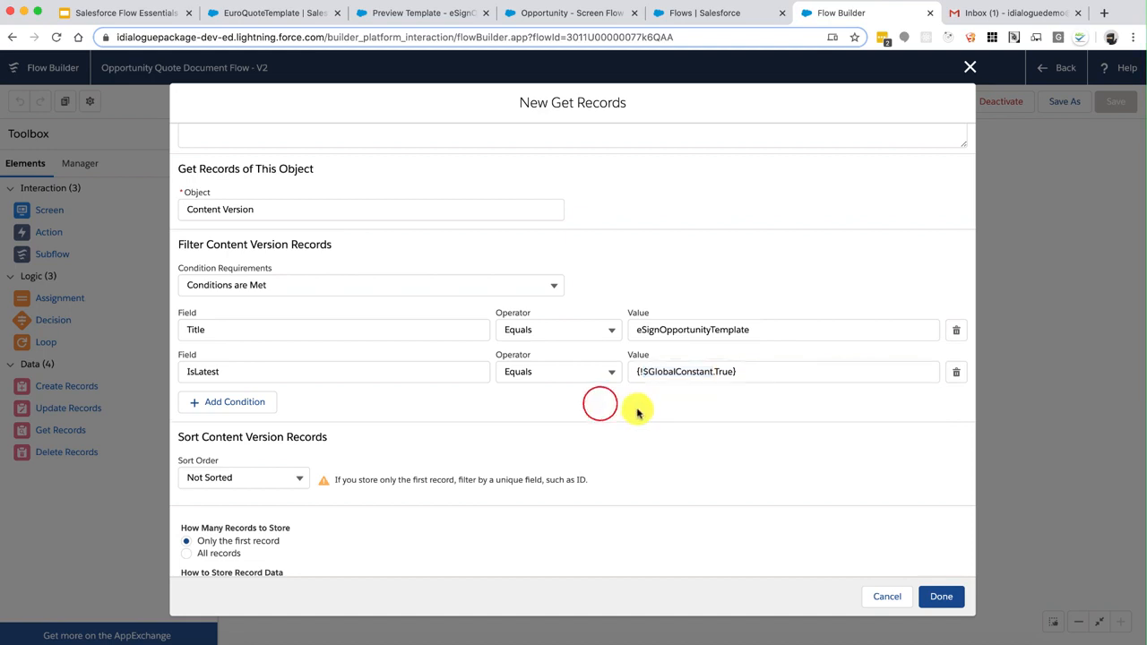
Leave records unsorted and keep storing only the first record
scroll(637, 412, down, 2)
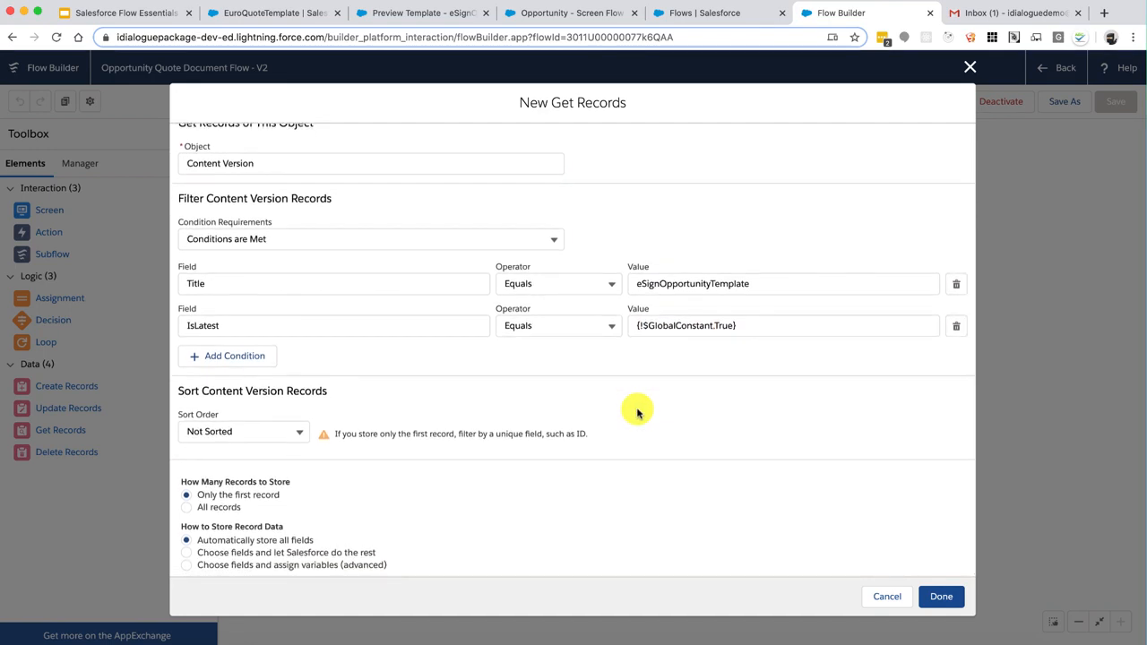
drag(257, 391, 313, 390)
click(313, 391)
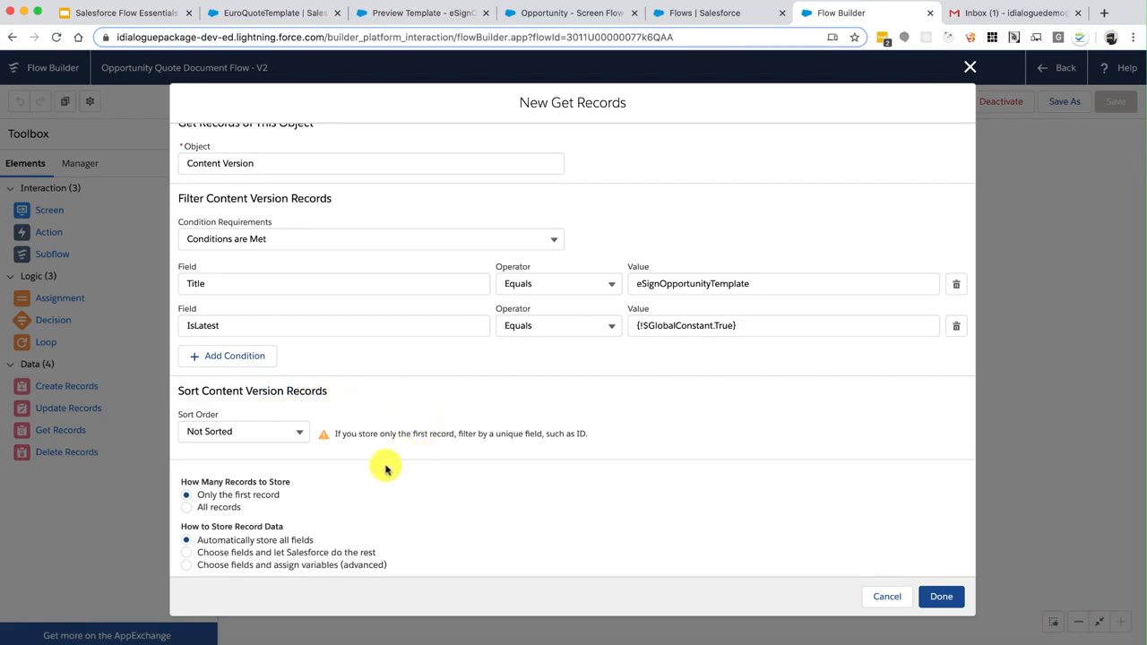
drag(281, 493, 223, 497)
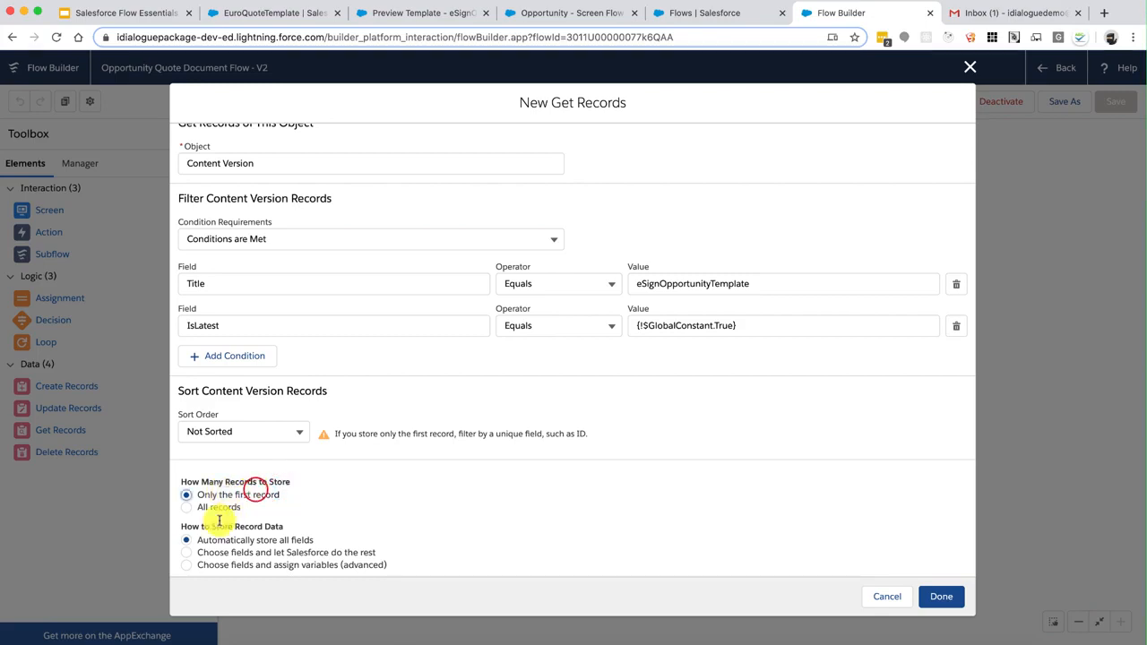
mouse_move(212, 526)
mouse_down()
mouse_move(267, 526)
mouse_move(192, 527)
mouse_up()
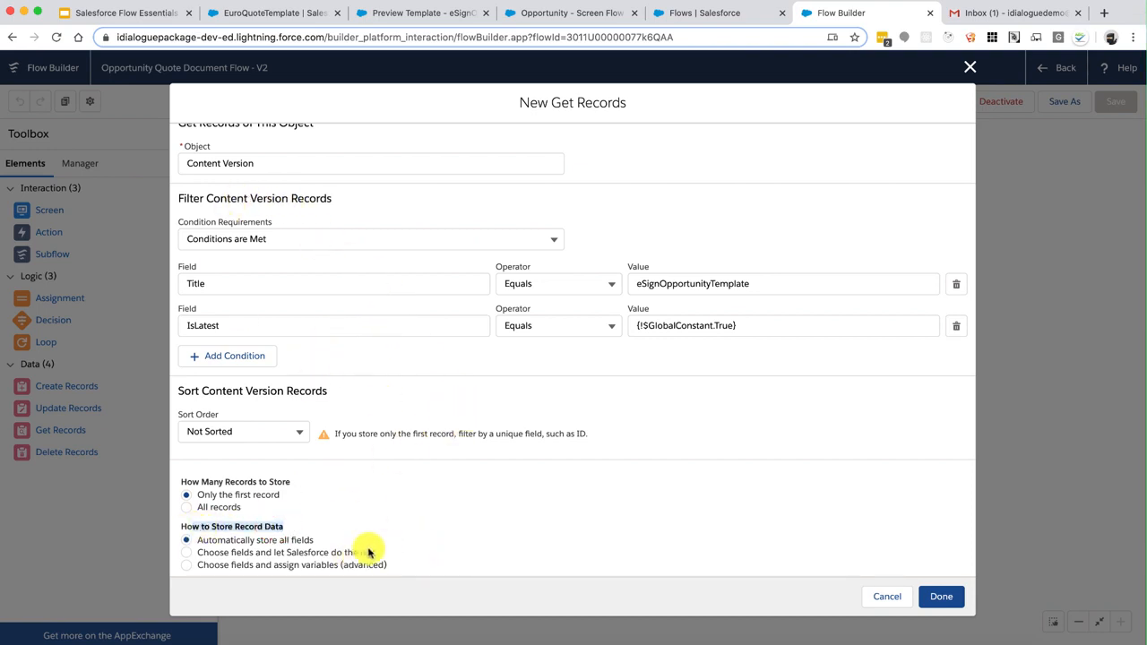
Choose to store fields in separate variables and pick the Id field
click(318, 564)
scroll(318, 565, down, 3)
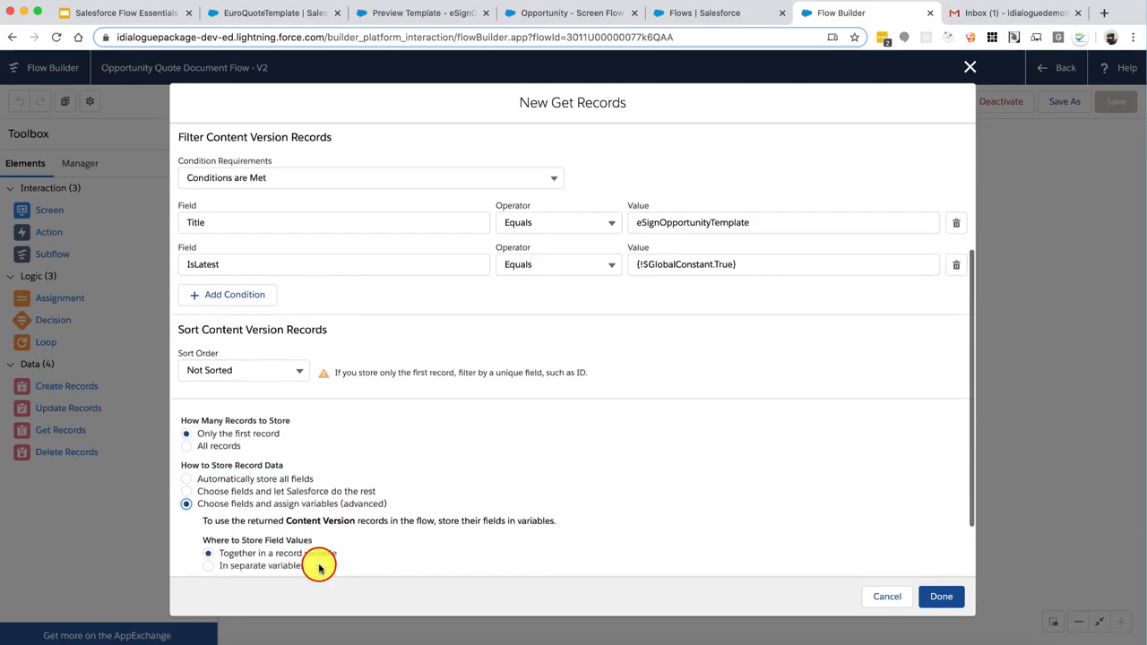
click(270, 489)
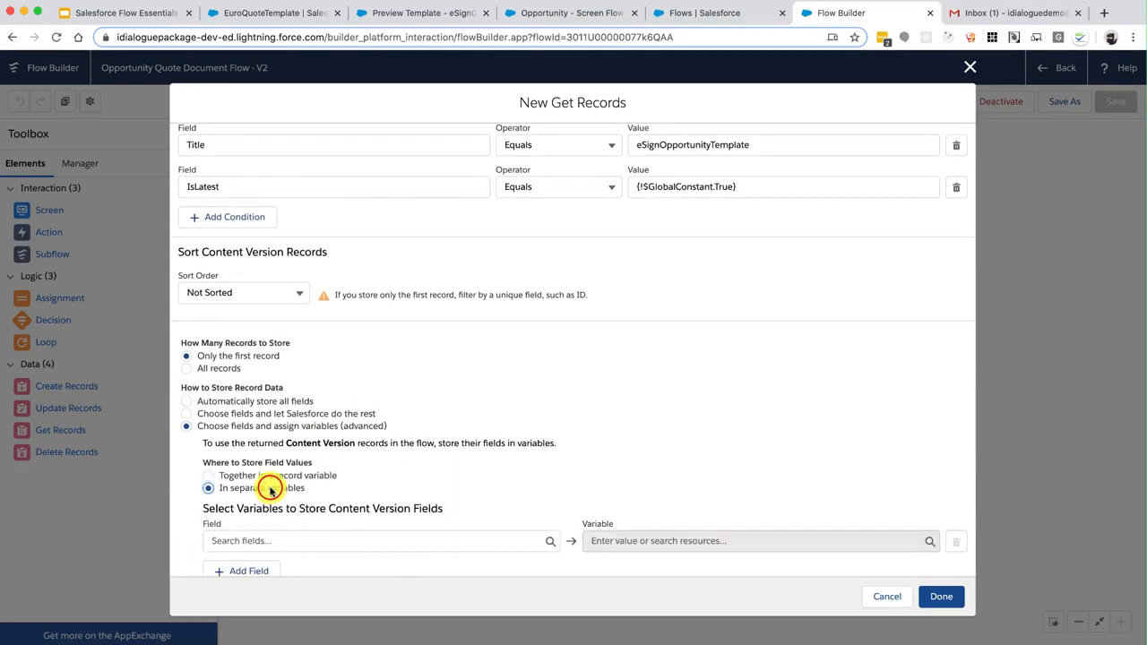
scroll(269, 481, down, 1)
click(271, 507)
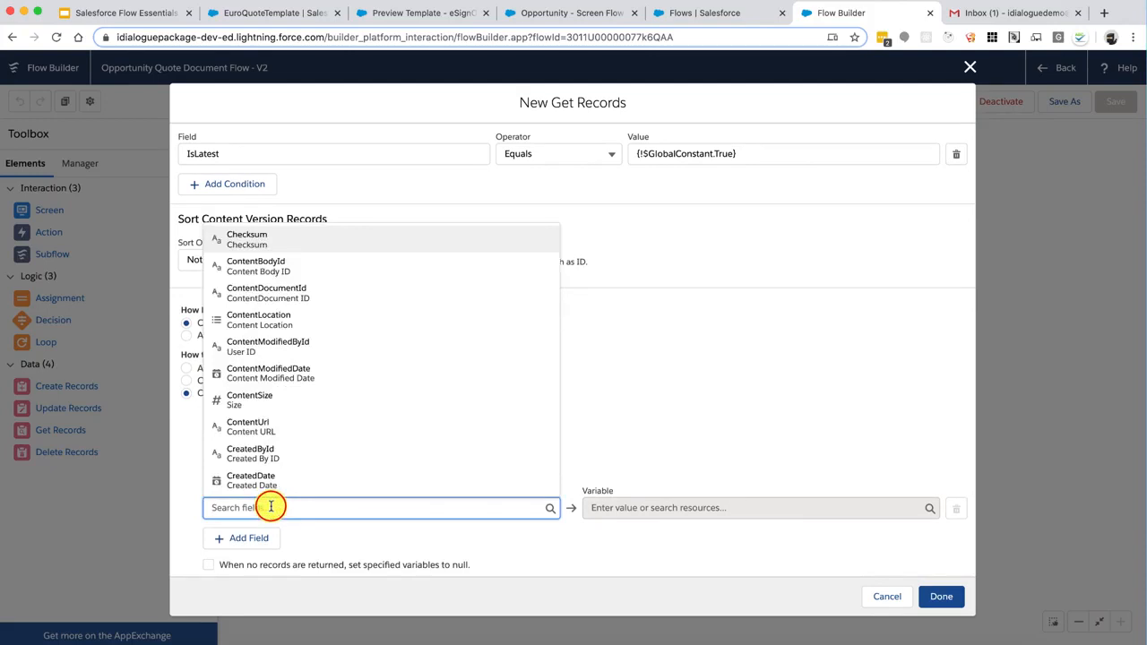
text(Id)
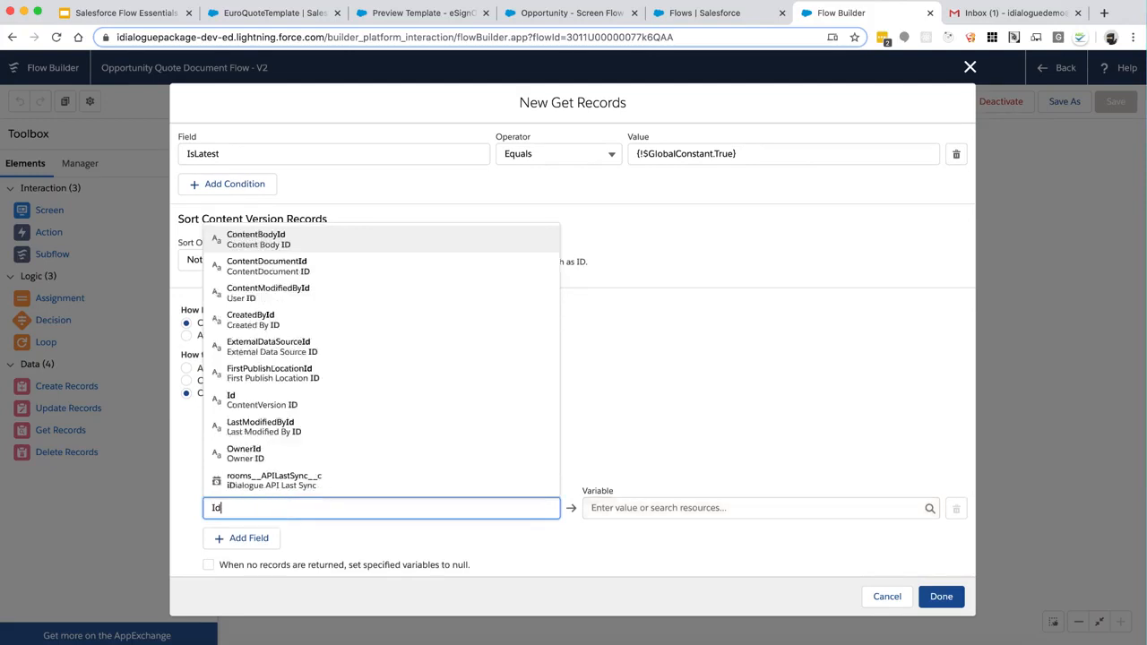
click(276, 409)
Assign Id to a new Text variable TemplateID and save the Get Records element
click(623, 504)
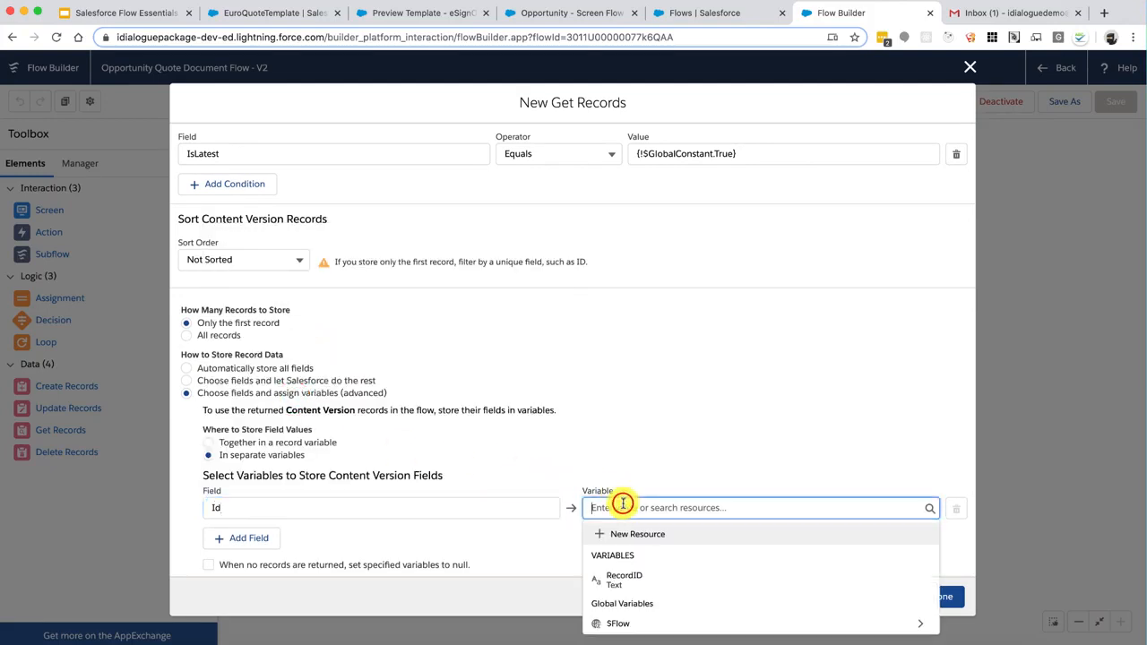
click(626, 530)
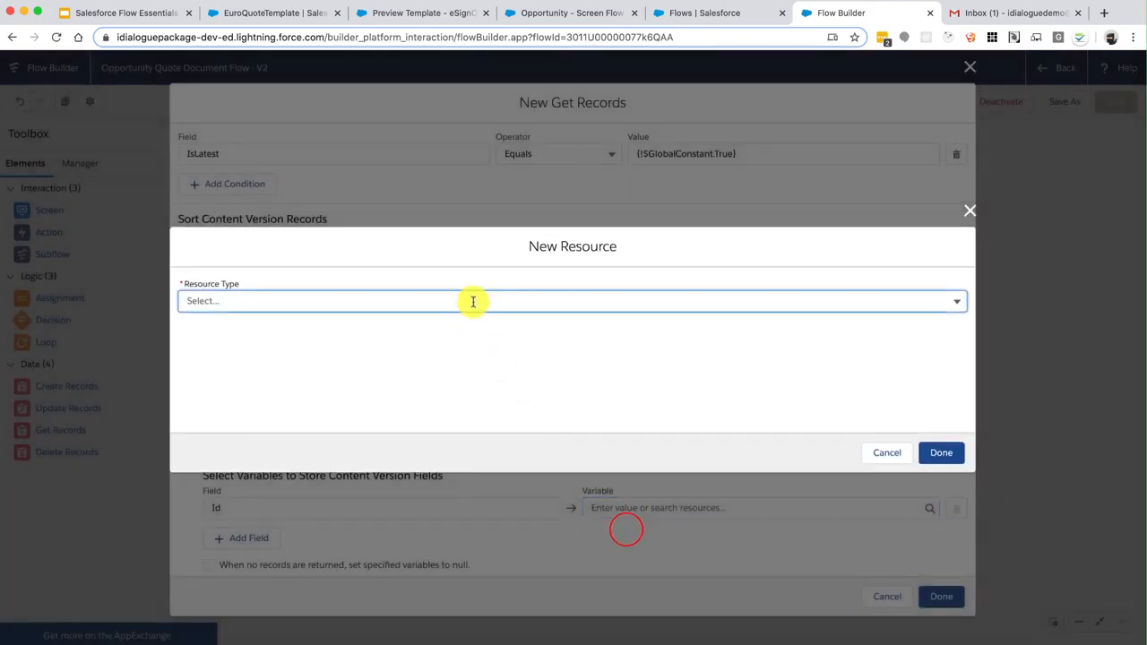
click(473, 301)
click(328, 326)
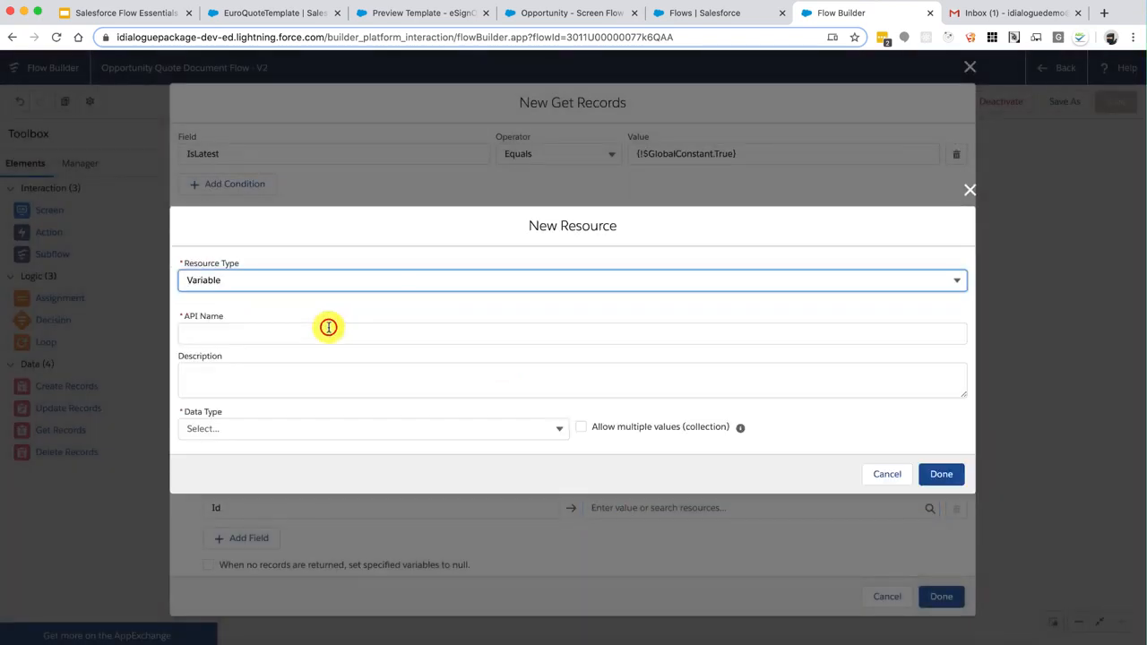
click(281, 333)
text(TemplateID)
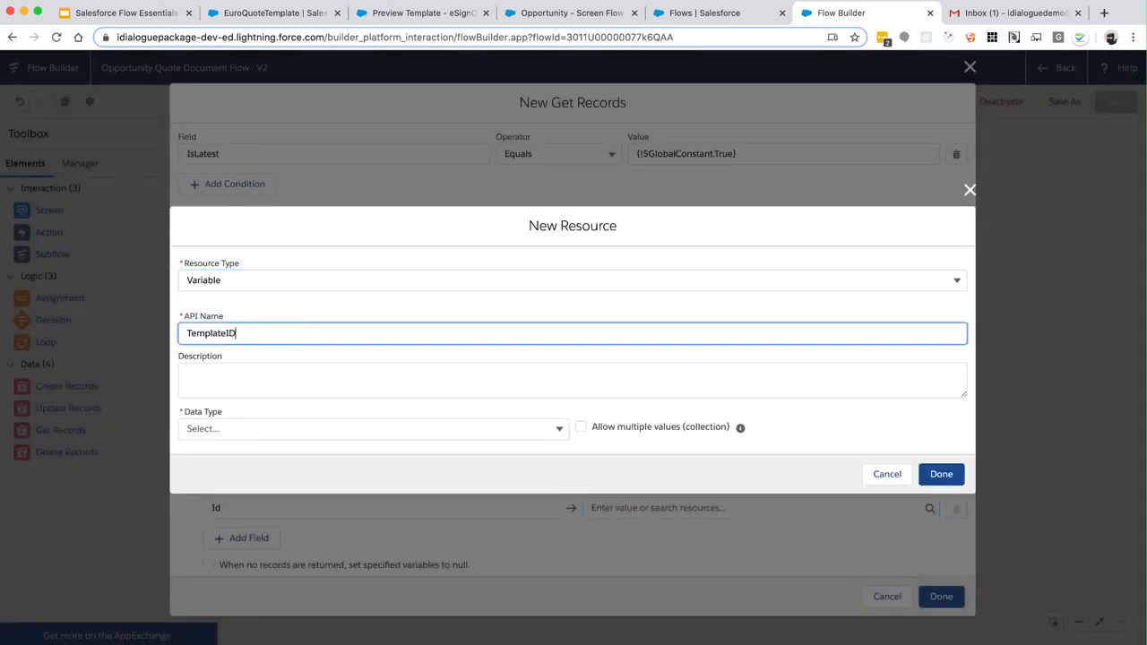
key(Tab)
click(269, 428)
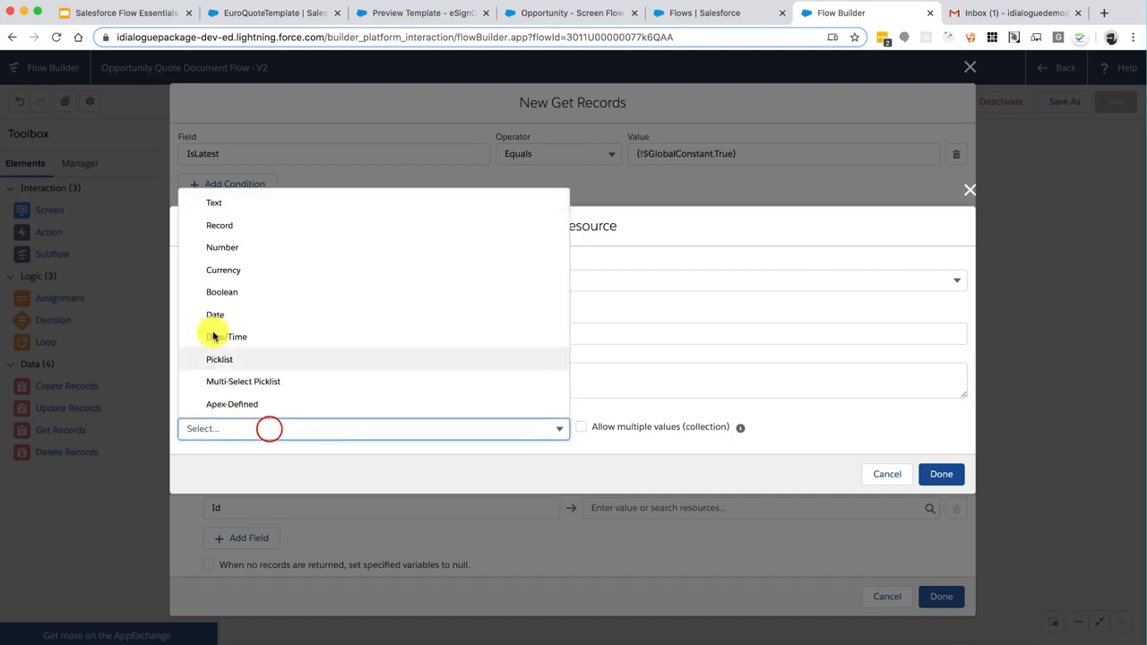
click(281, 207)
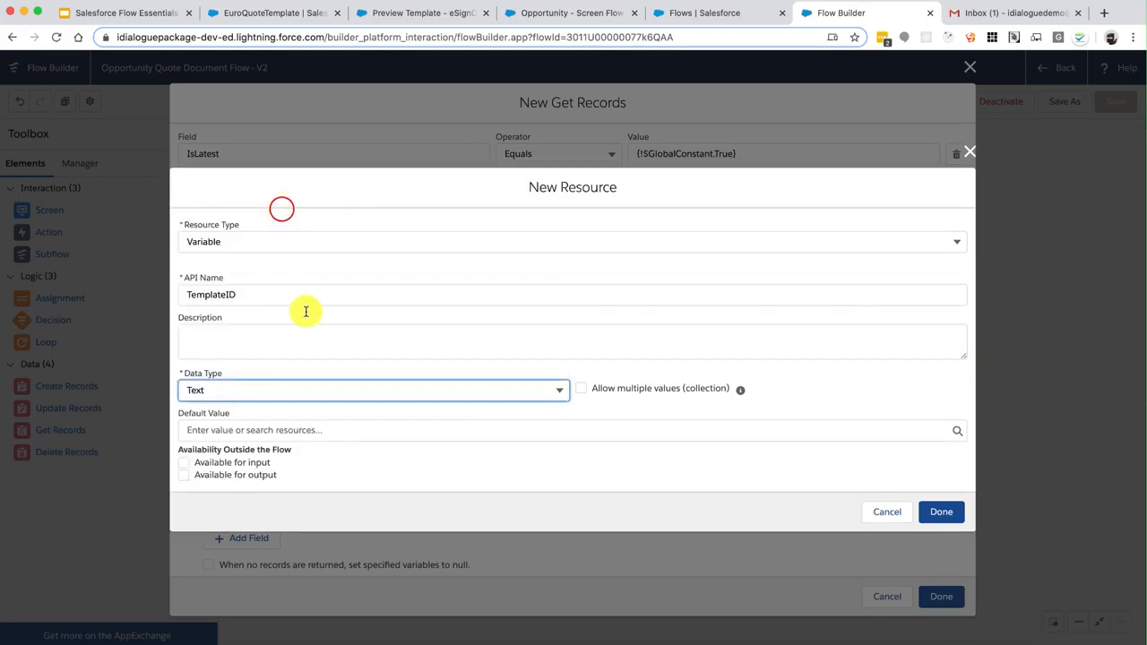
click(940, 512)
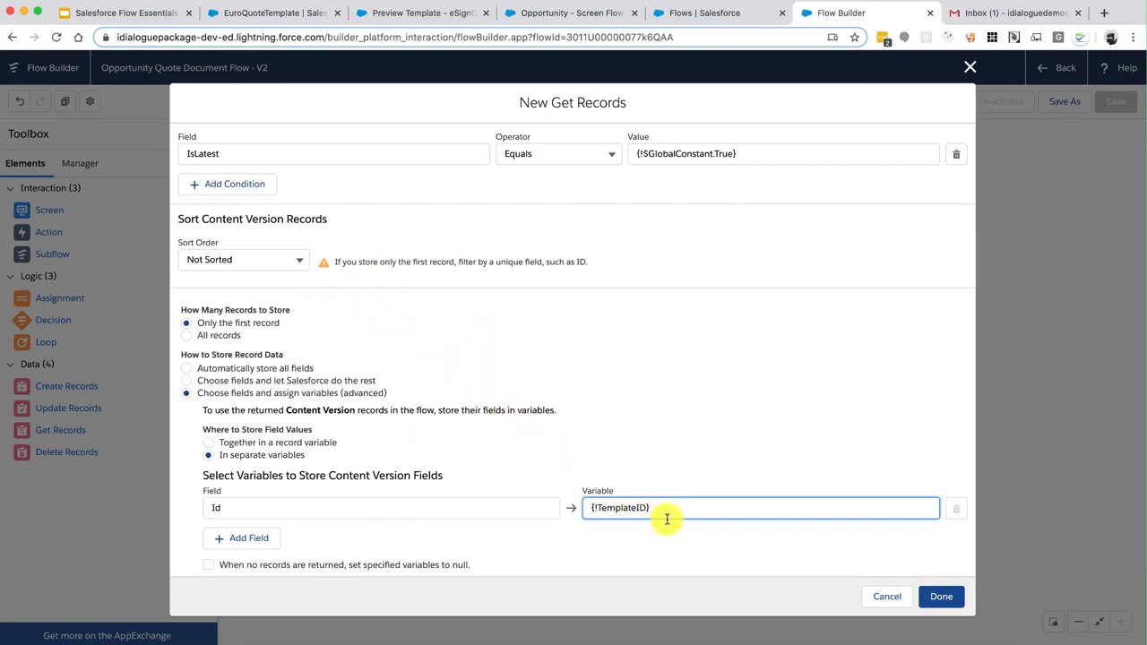
click(941, 595)
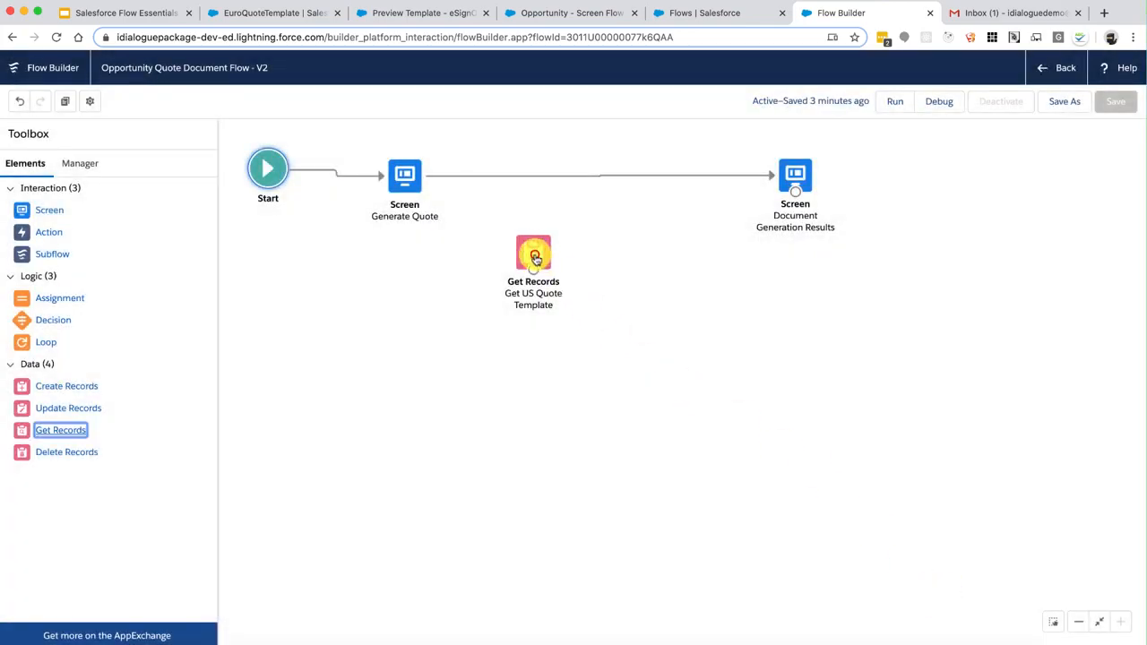
Add a Generate Document action to the canvas labelled 'Document Generation Action'
drag(535, 258, 448, 269)
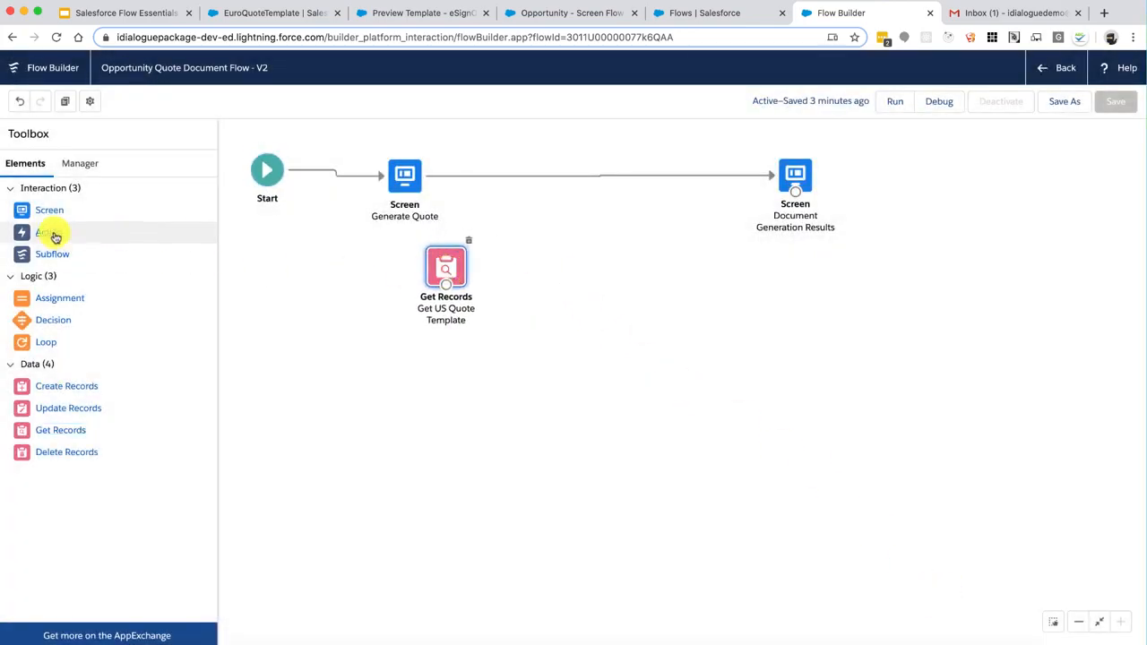
drag(54, 235, 612, 259)
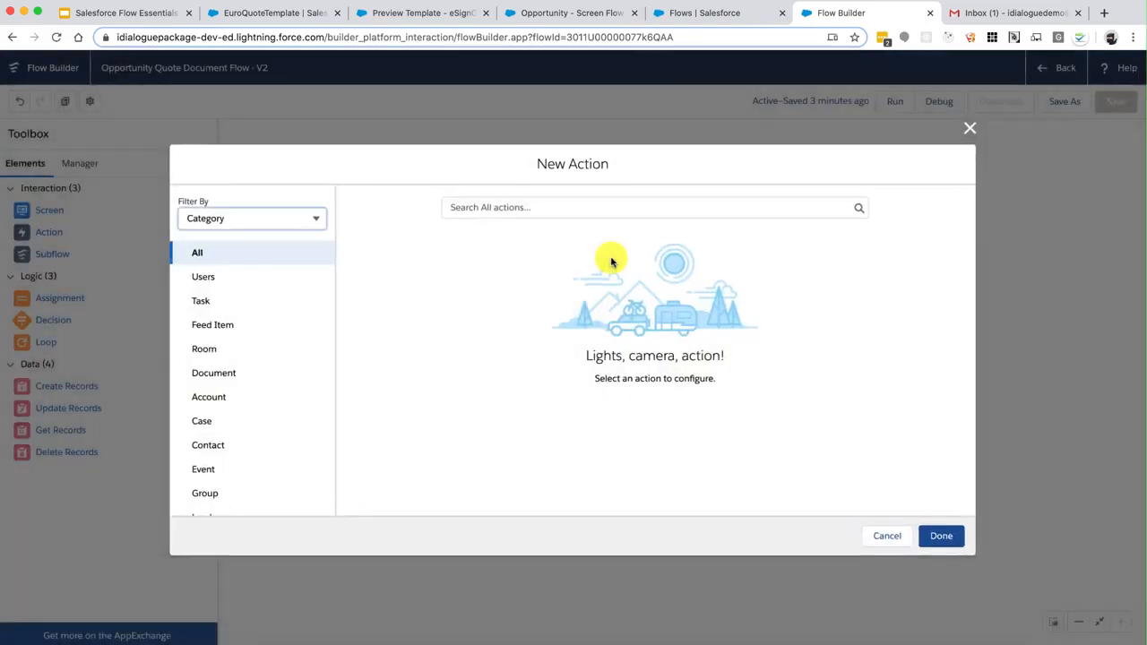
click(222, 373)
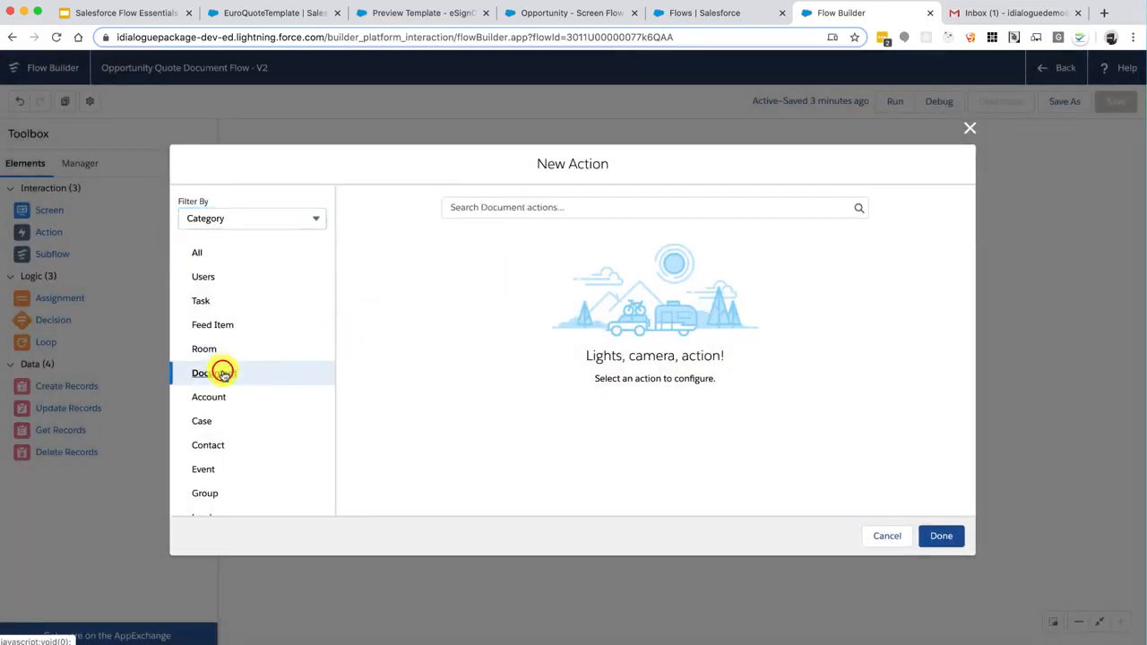
click(525, 206)
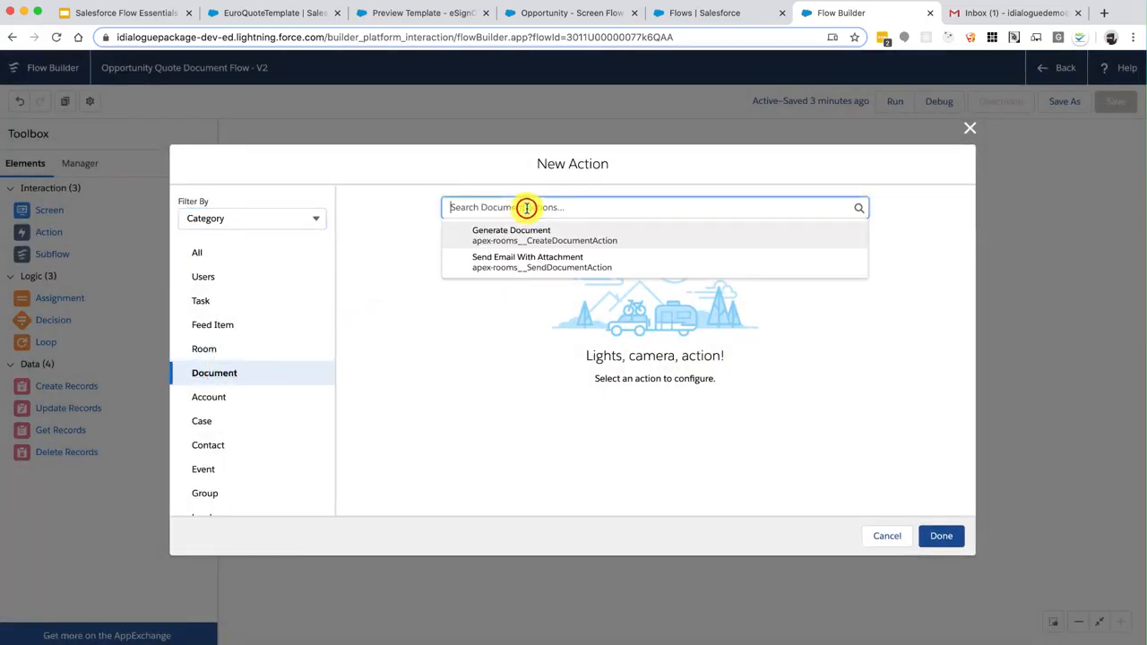
click(517, 235)
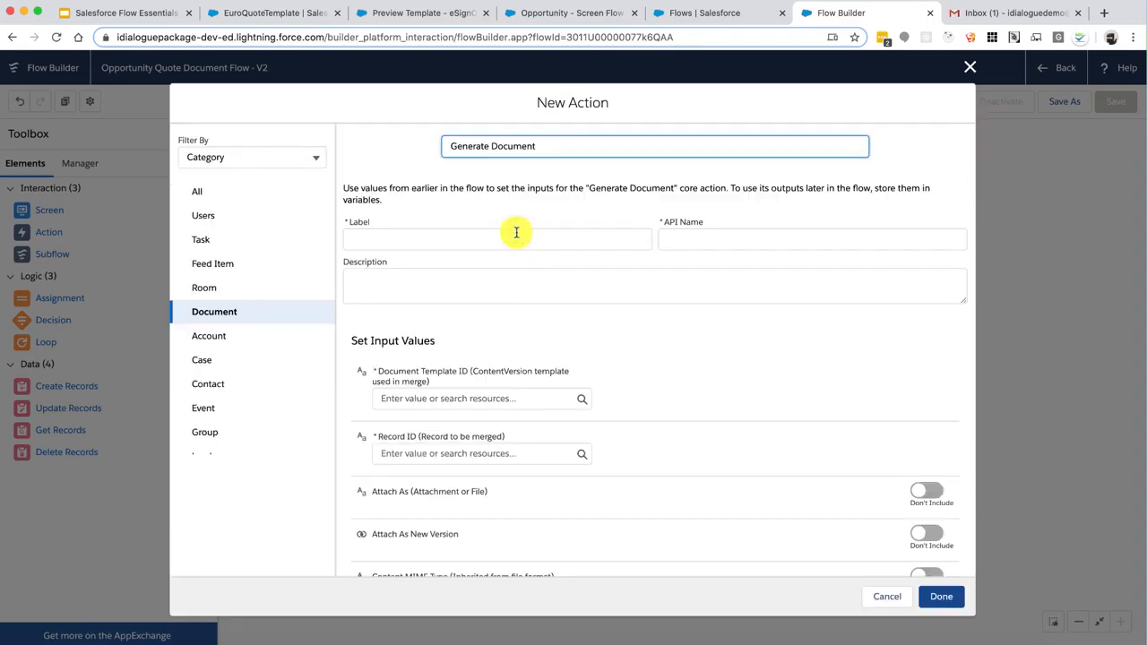
click(516, 233)
text(Document Generation)
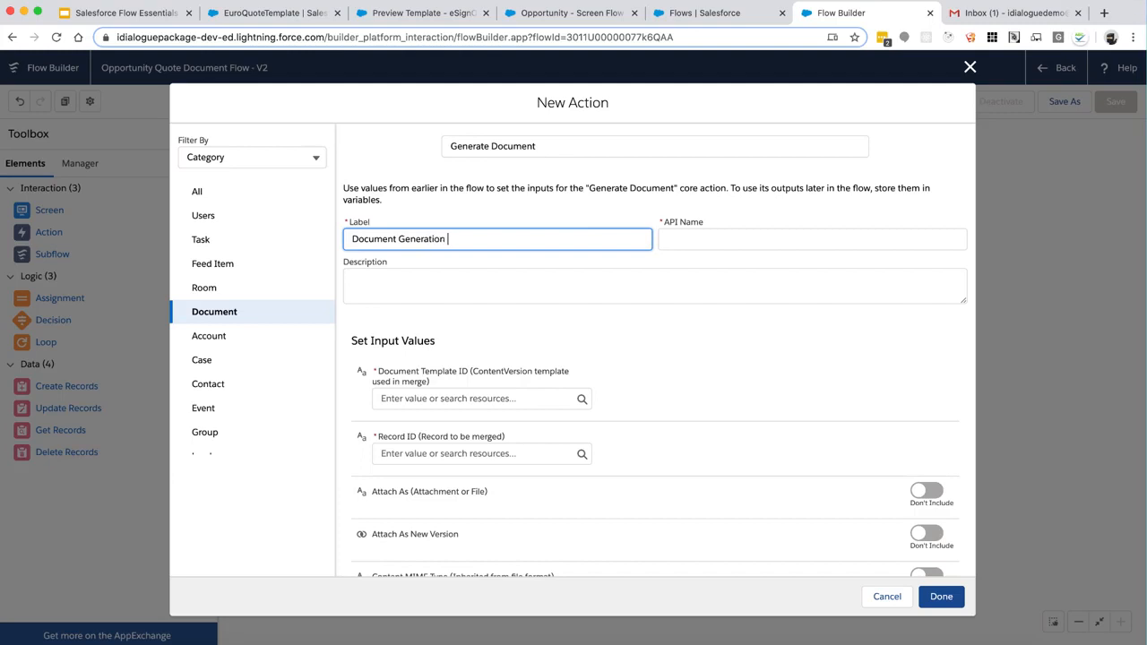
text( Action)
key(Tab)
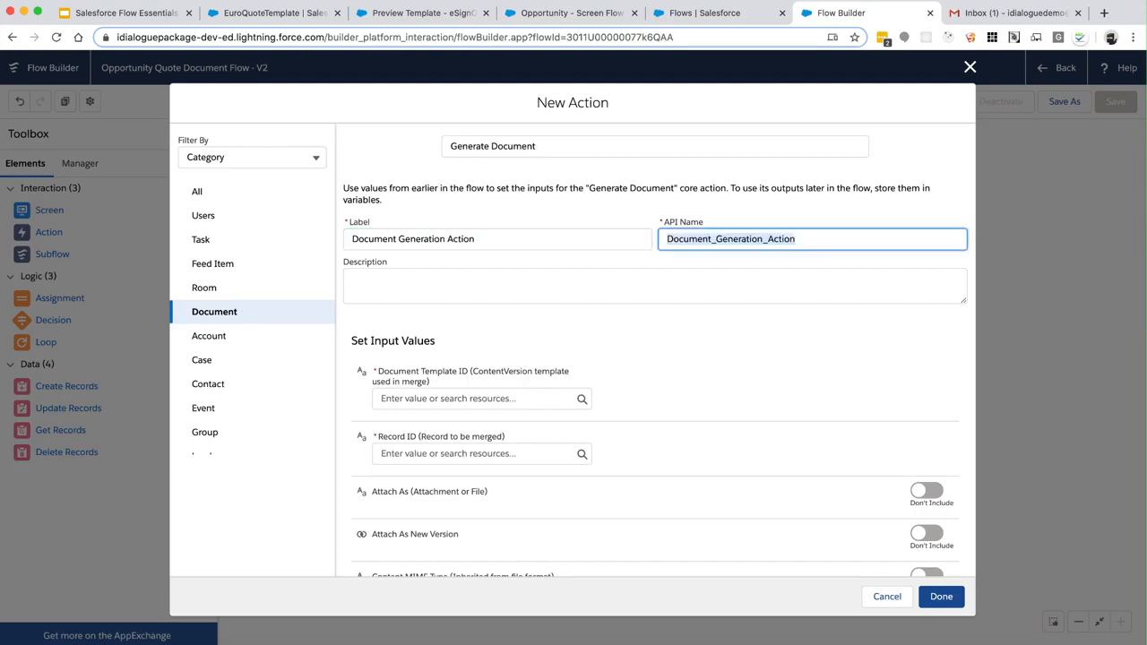
Set the action's Document Template ID to {!TemplateID} and Record ID to {!RecordID}
scroll(616, 302, down, 2)
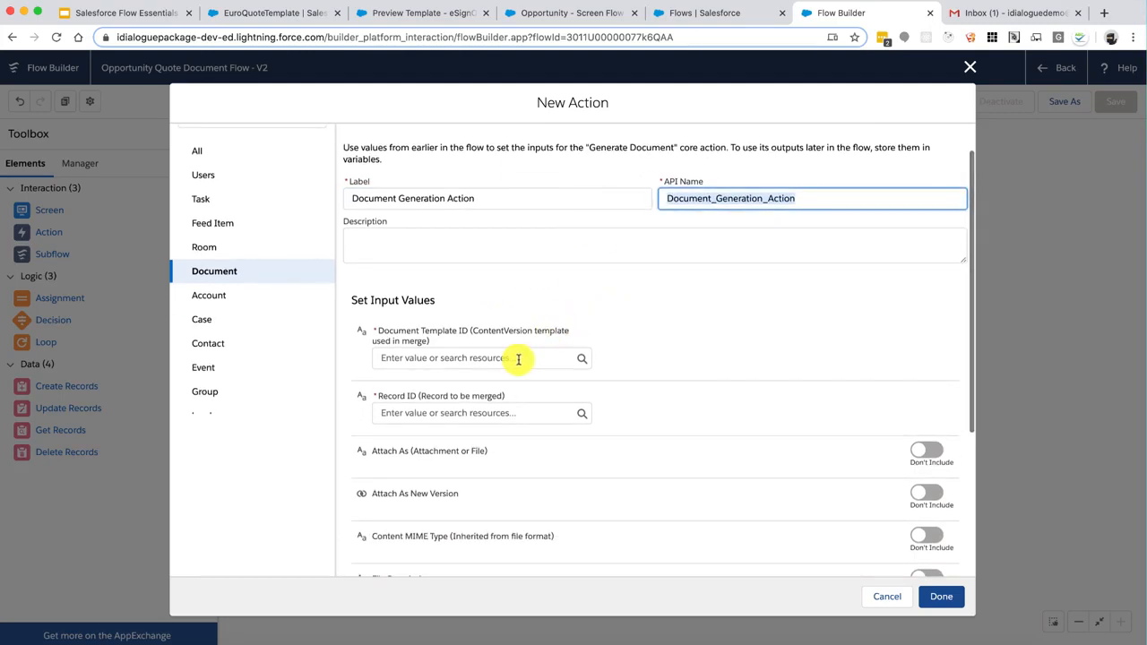
click(518, 358)
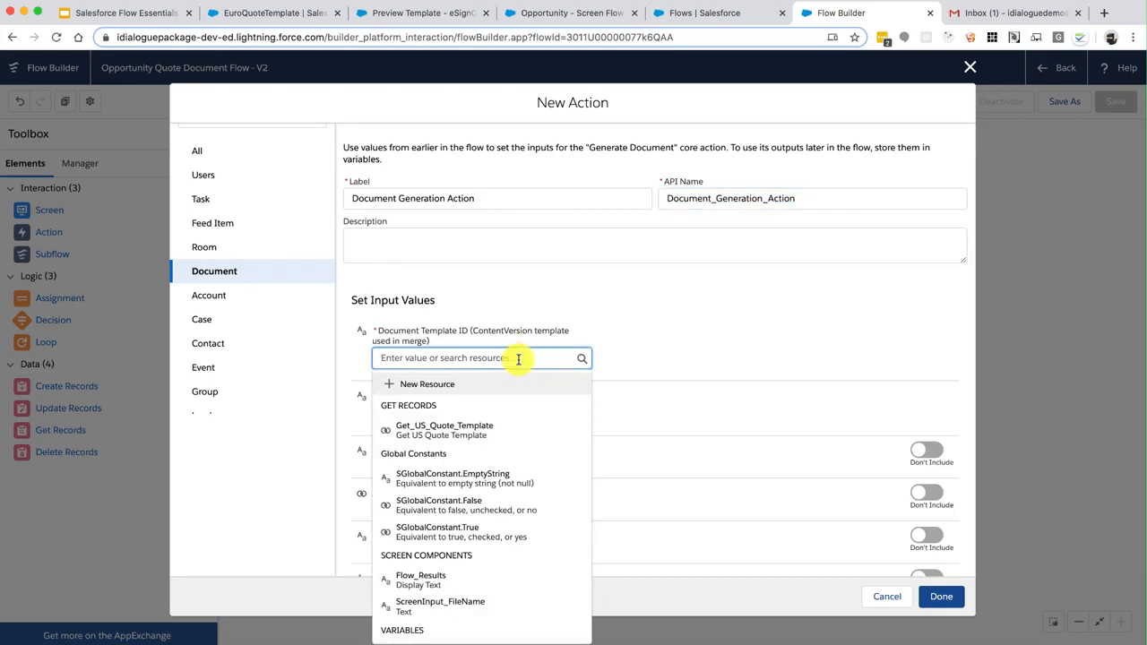
scroll(498, 453, down, 2)
click(439, 588)
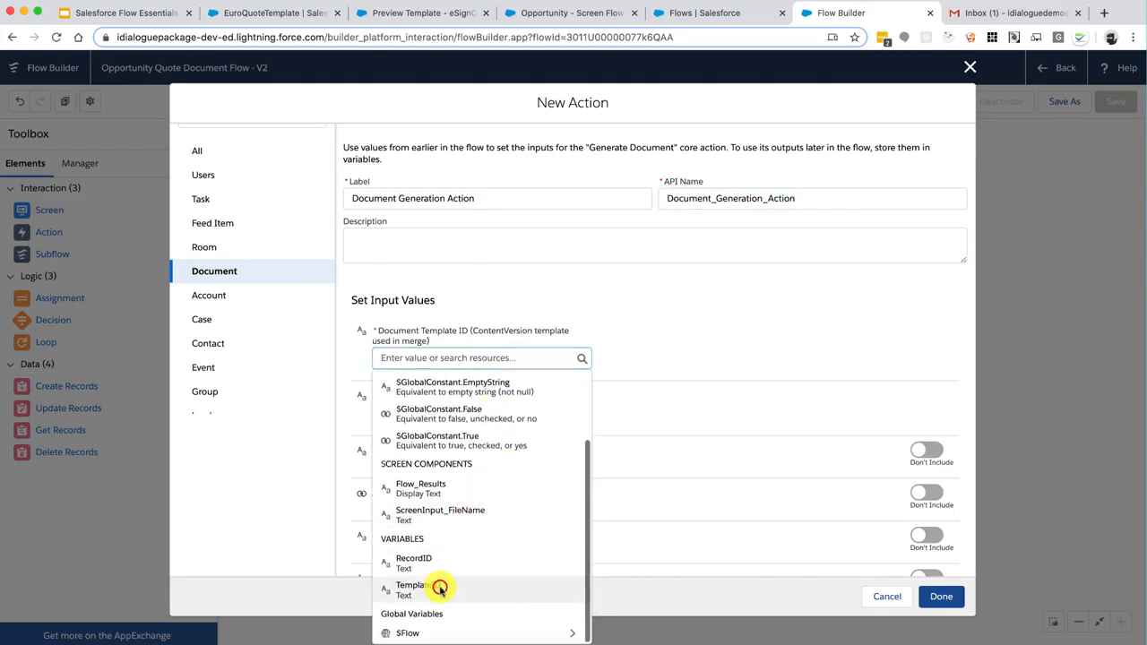
click(443, 412)
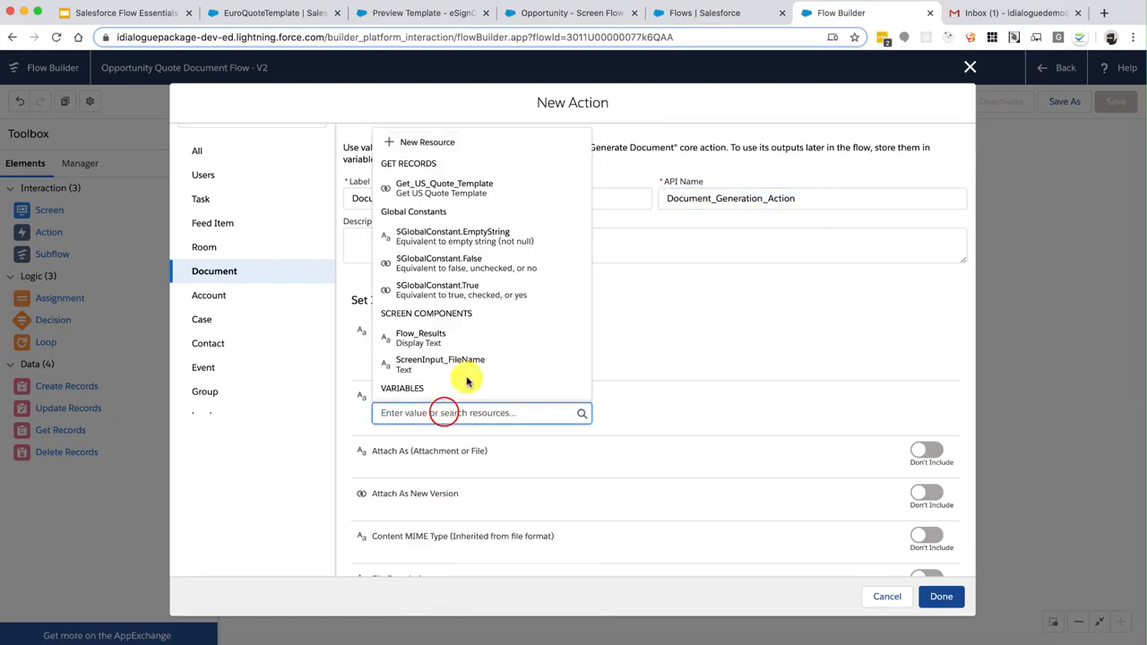
scroll(466, 380, down, 3)
click(451, 326)
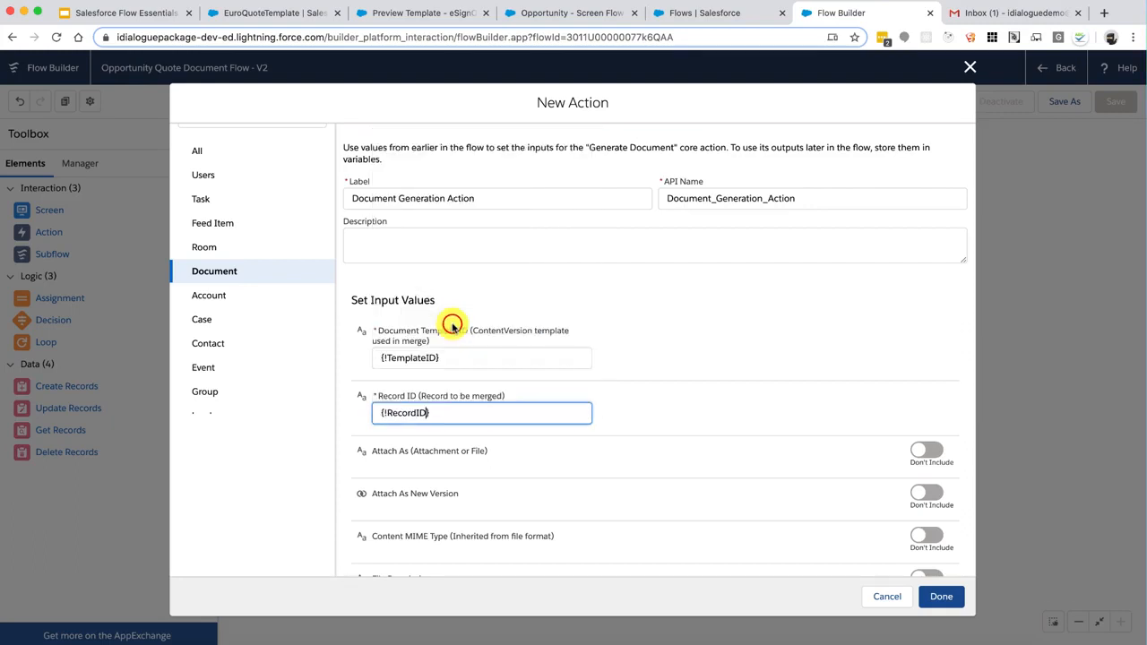
Include the File Name input set to {!ScreenInput_FileName} and save the action
scroll(717, 408, down, 5)
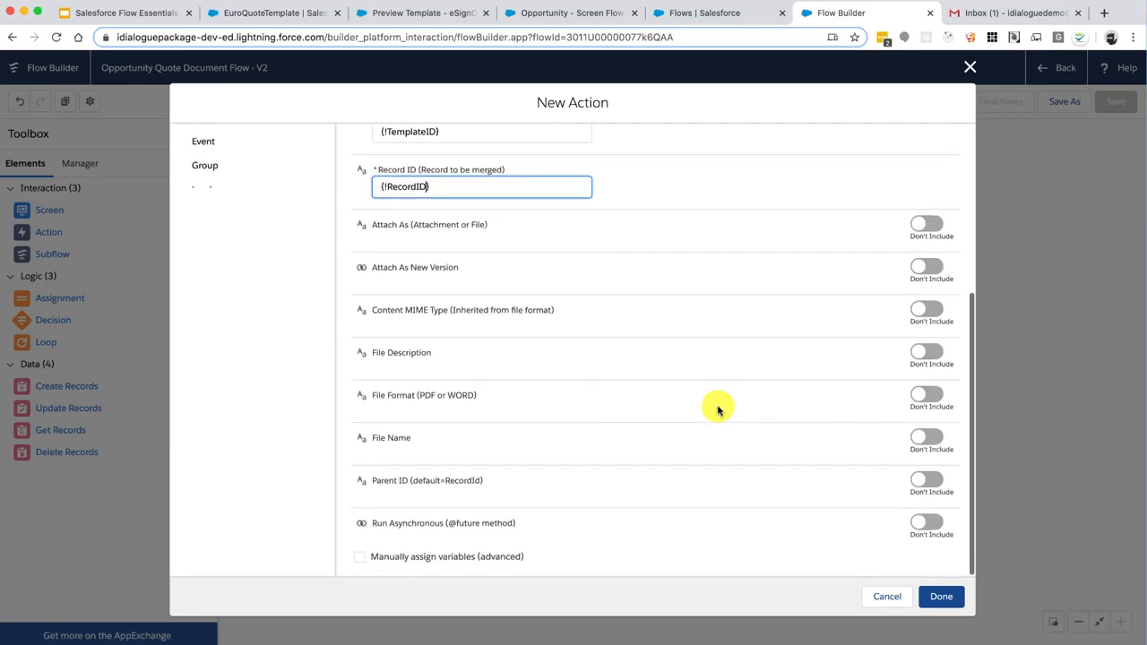
scroll(717, 409, up, 2)
scroll(717, 408, down, 3)
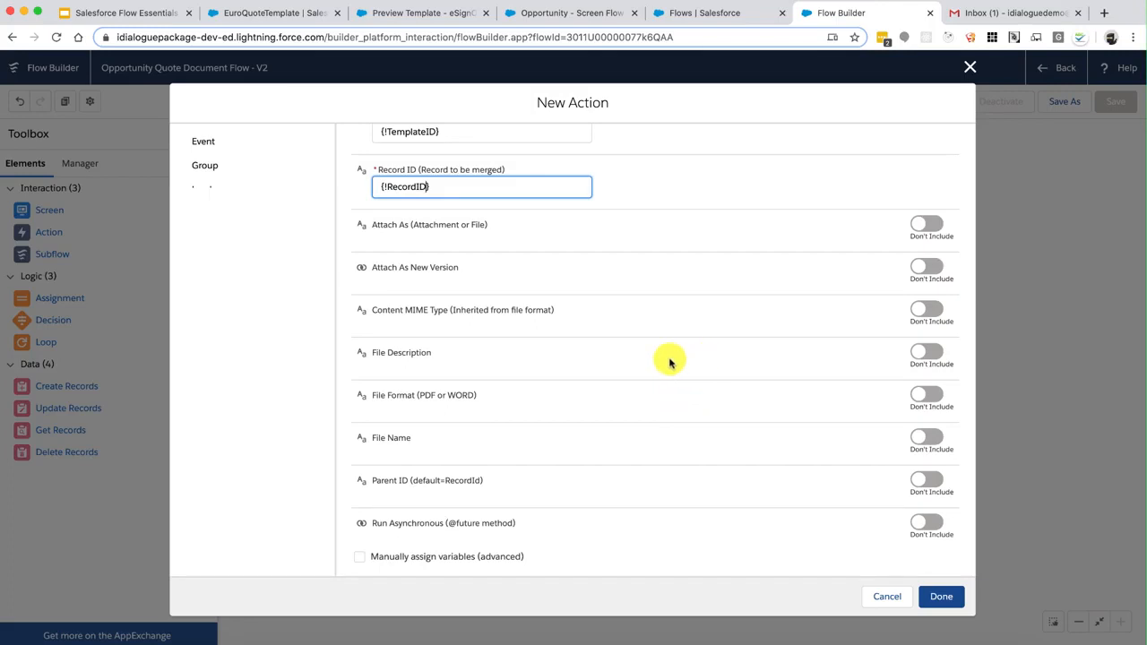
click(918, 437)
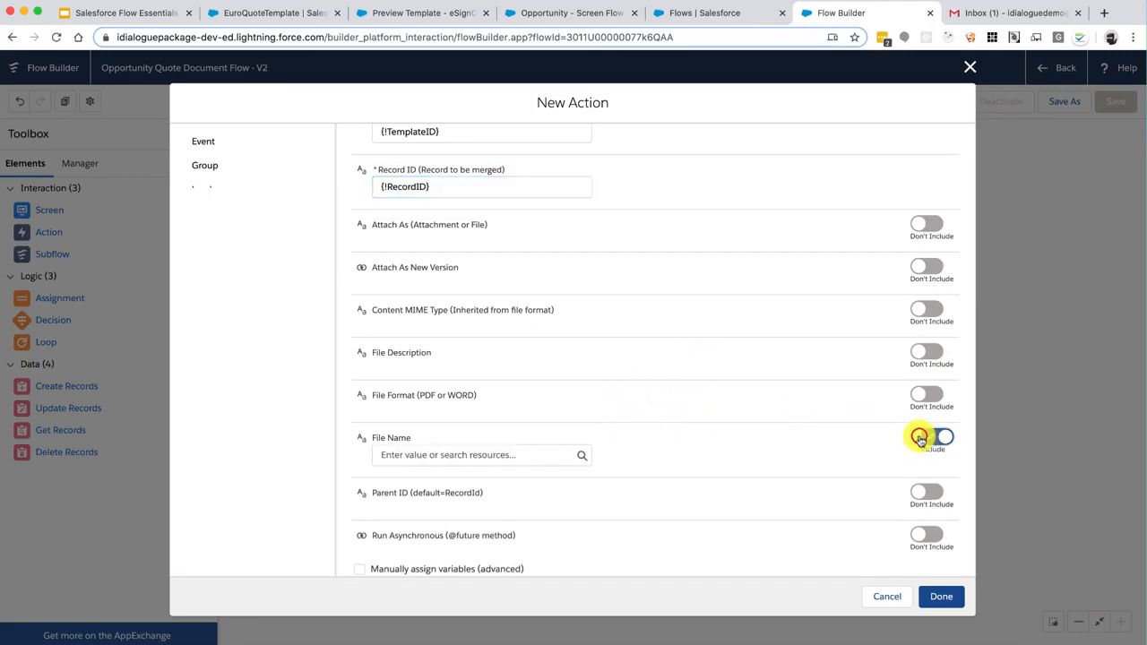
click(501, 458)
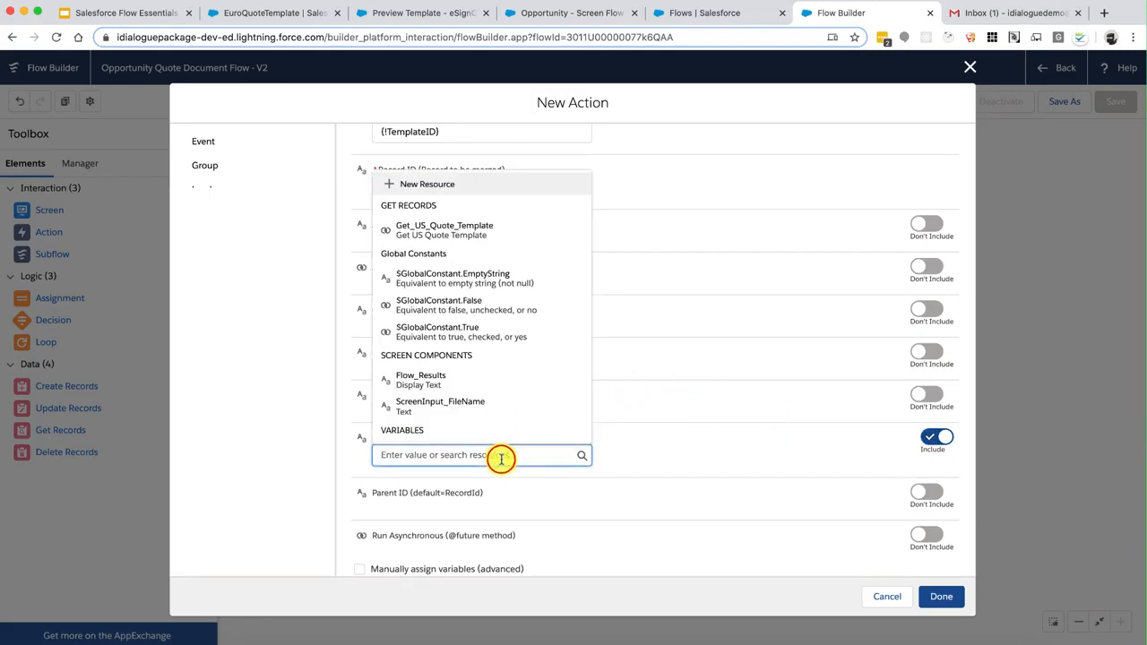
click(475, 402)
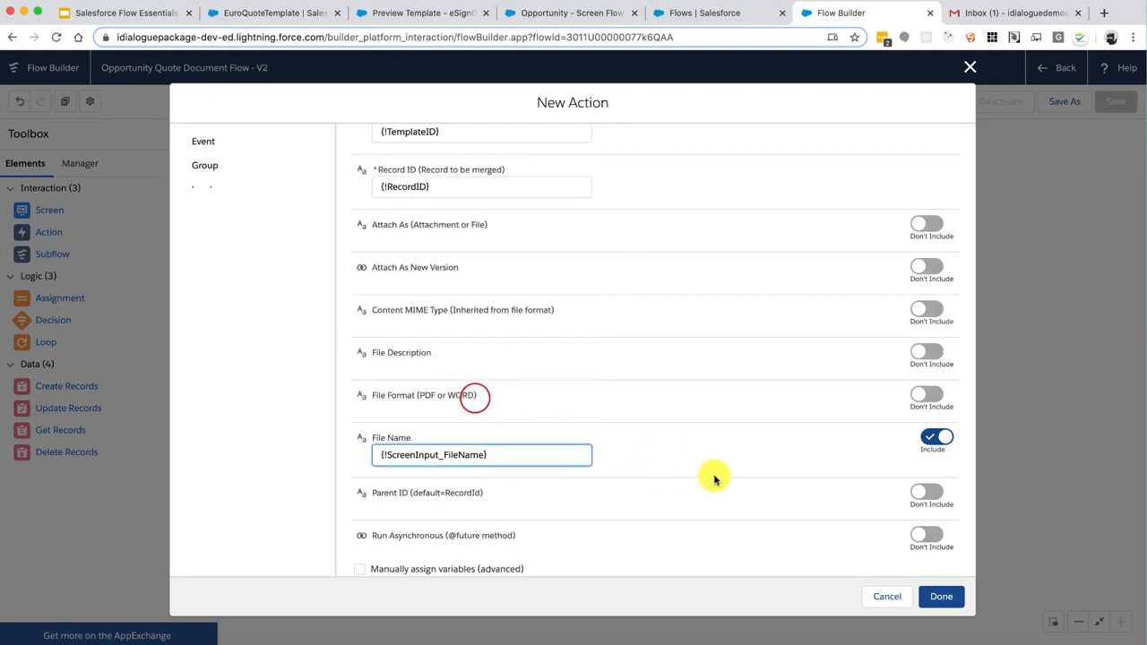
scroll(717, 483, down, 1)
click(940, 595)
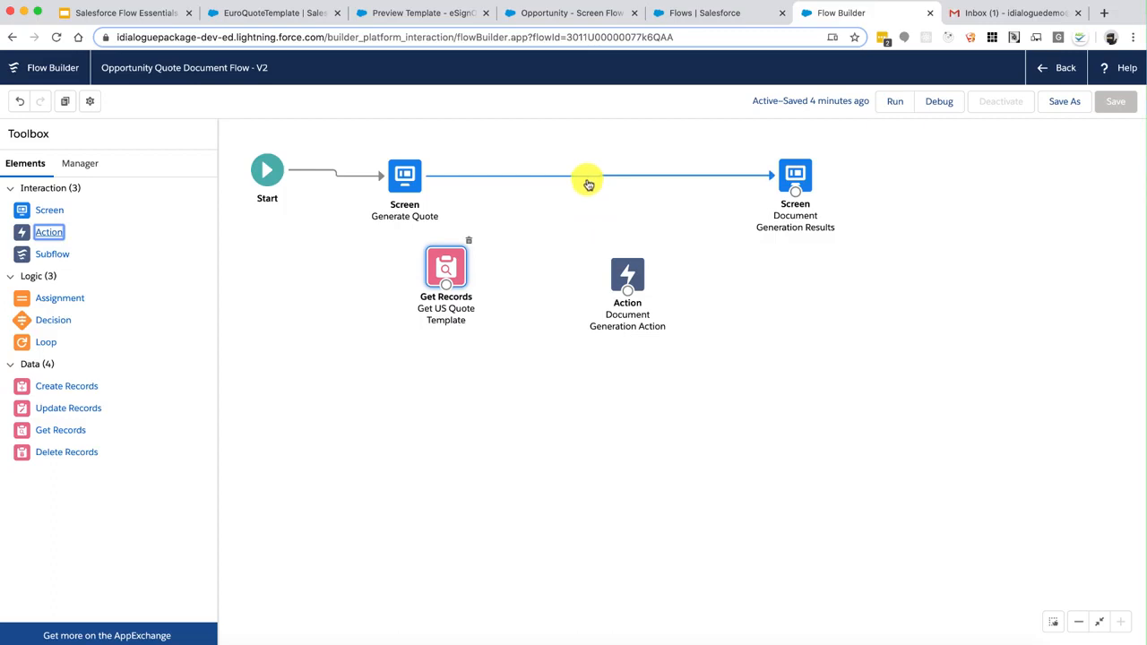
Delete the connector between the two screens and connect Generate Quote to Get US Quote Template
click(588, 182)
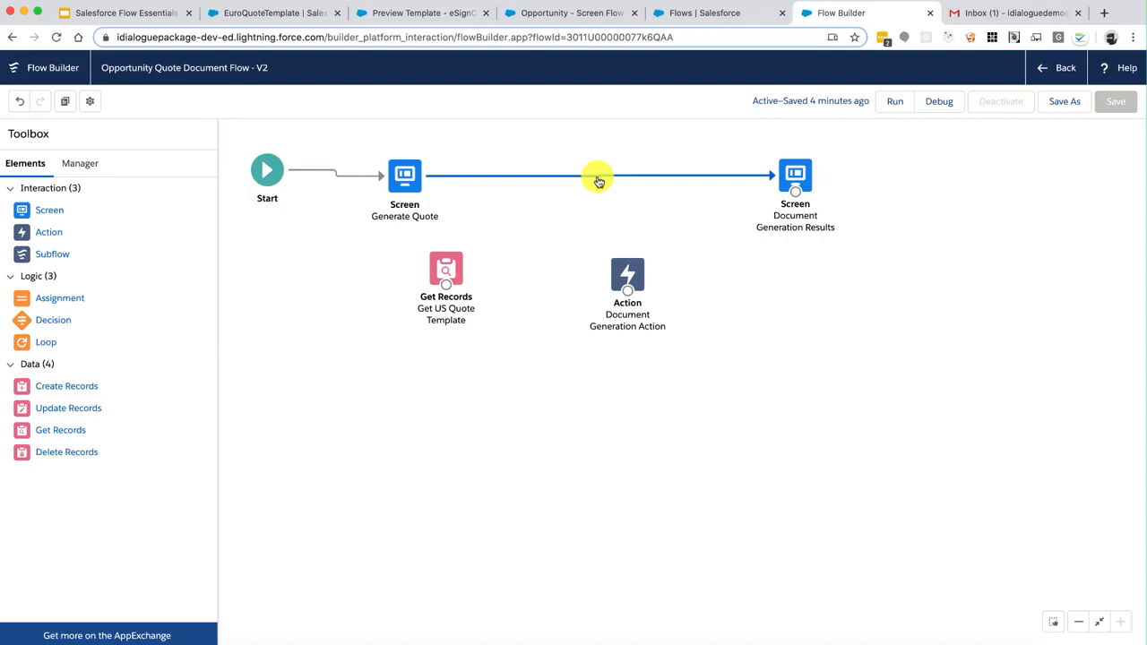
key(Delete)
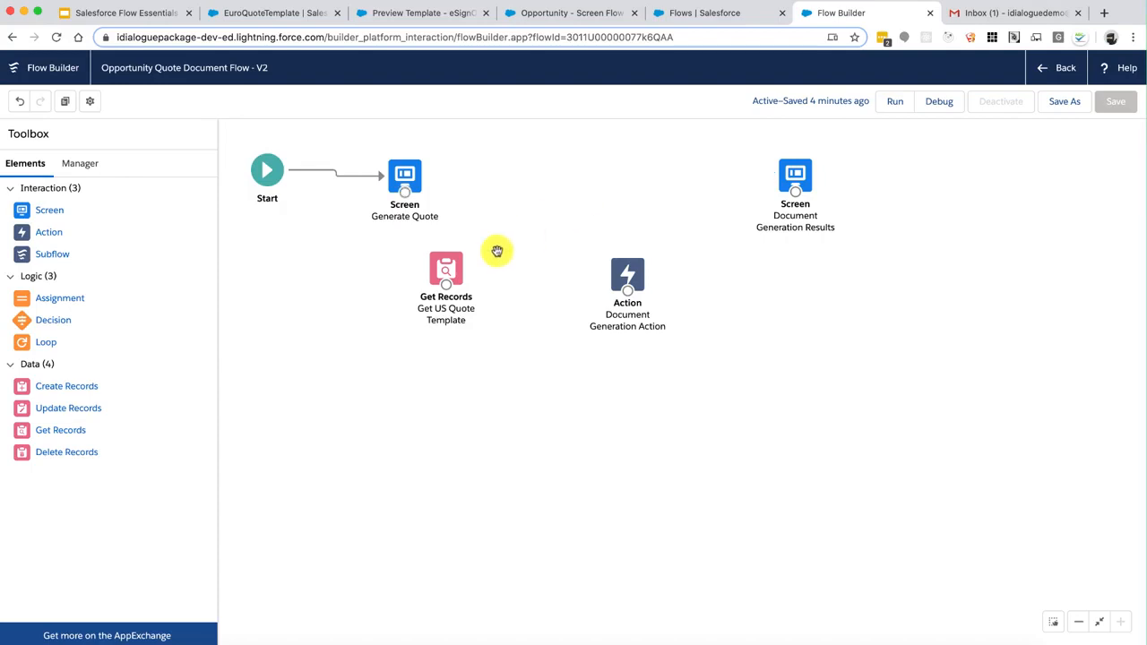
drag(448, 270, 515, 184)
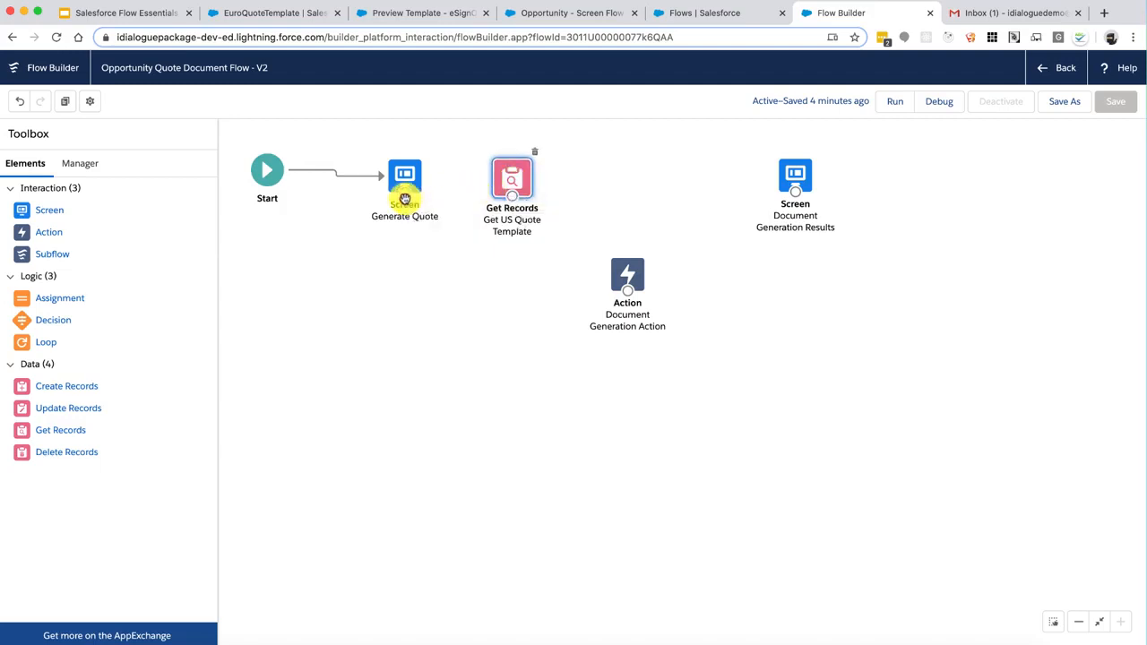
mouse_move(402, 197)
mouse_down()
mouse_move(463, 197)
mouse_move(400, 204)
mouse_move(416, 222)
mouse_move(499, 210)
mouse_move(510, 192)
mouse_move(554, 273)
mouse_move(523, 212)
mouse_move(527, 231)
mouse_move(615, 299)
mouse_move(744, 241)
mouse_move(798, 188)
mouse_move(794, 196)
mouse_up()
Connect Get US Quote Template to Document Generation Action and line both up in the main row
click(518, 186)
click(629, 270)
click(807, 168)
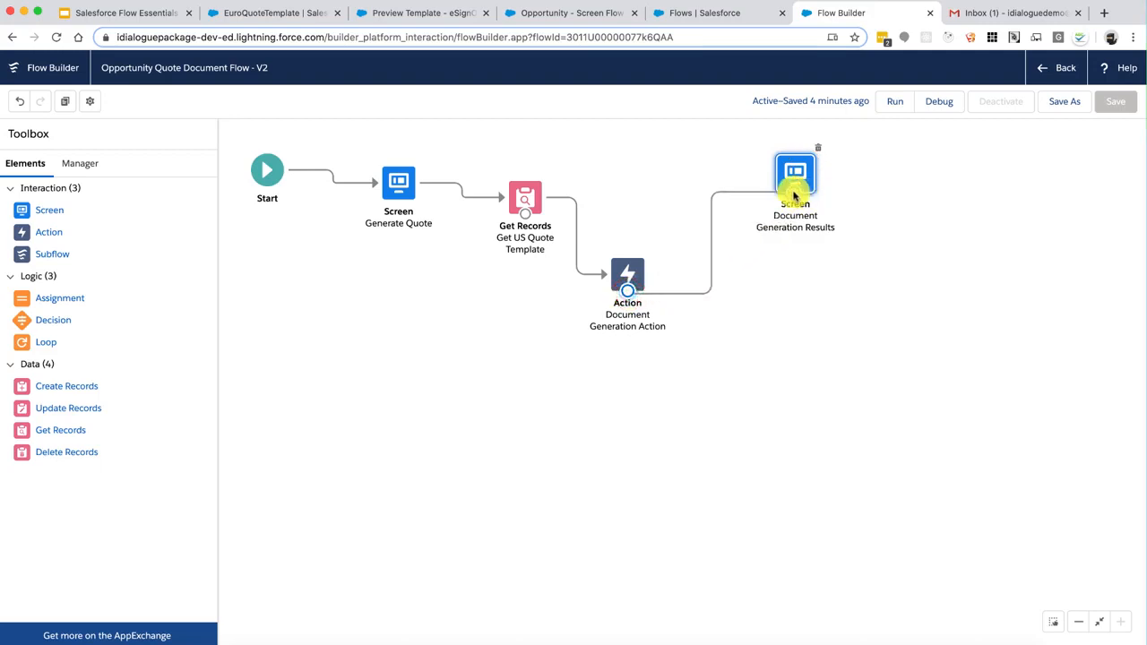
drag(627, 271, 626, 192)
drag(517, 190, 504, 182)
click(630, 195)
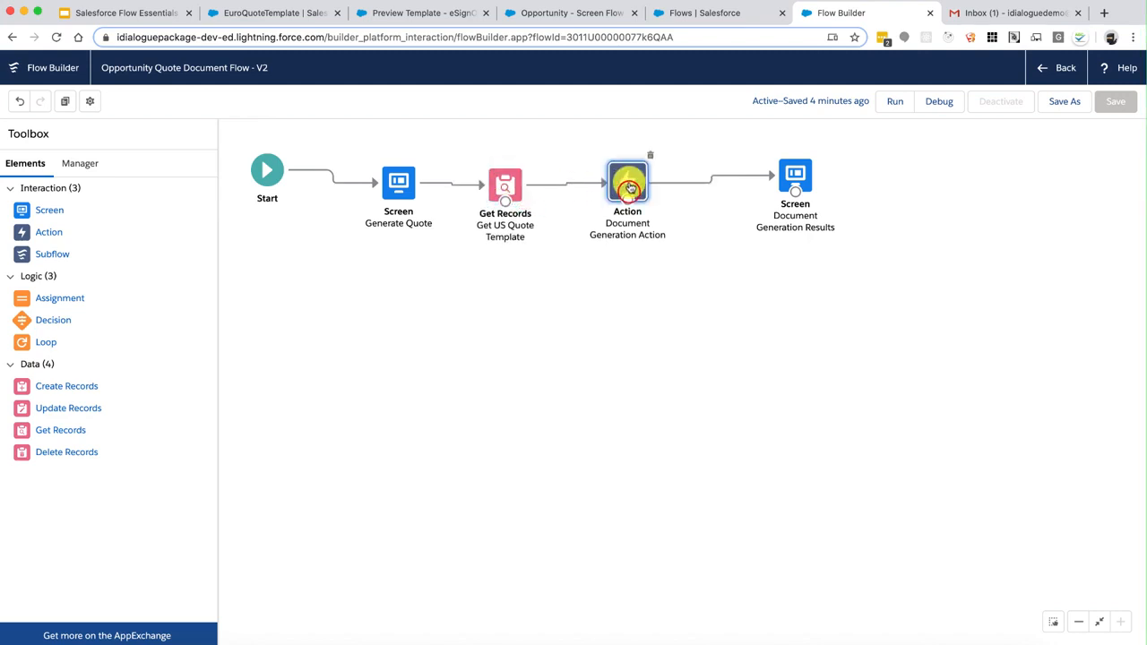
Save as new version 3, describing the added contentVersion GetRecord, TemplateID variable and document generation action
click(1063, 106)
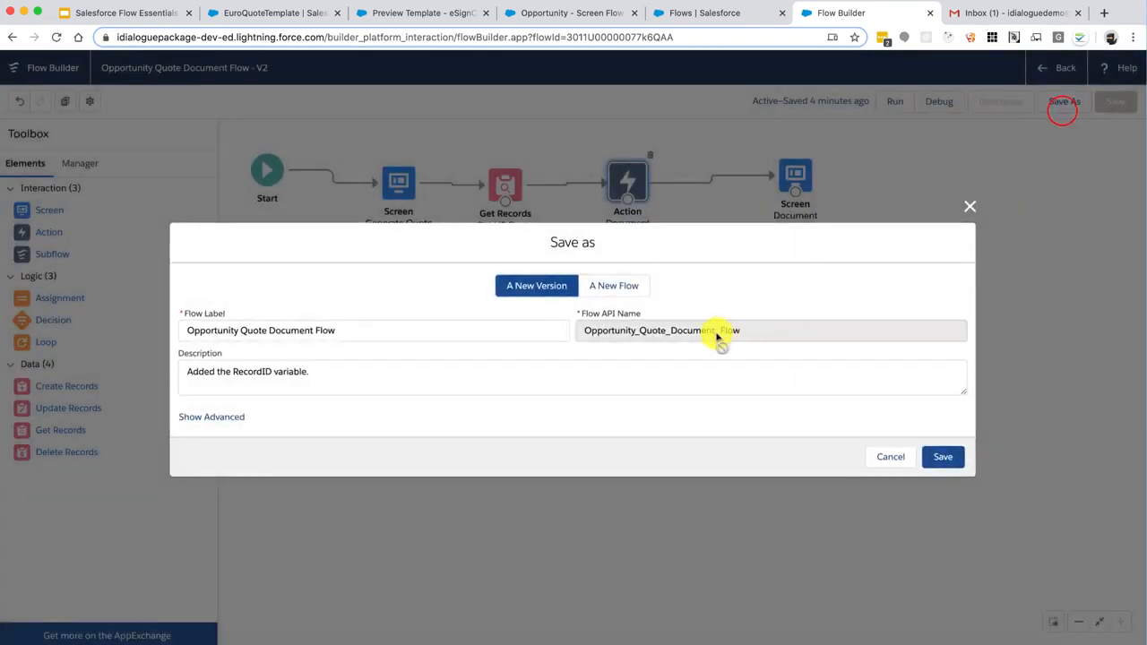
click(678, 374)
key(alt+Right)
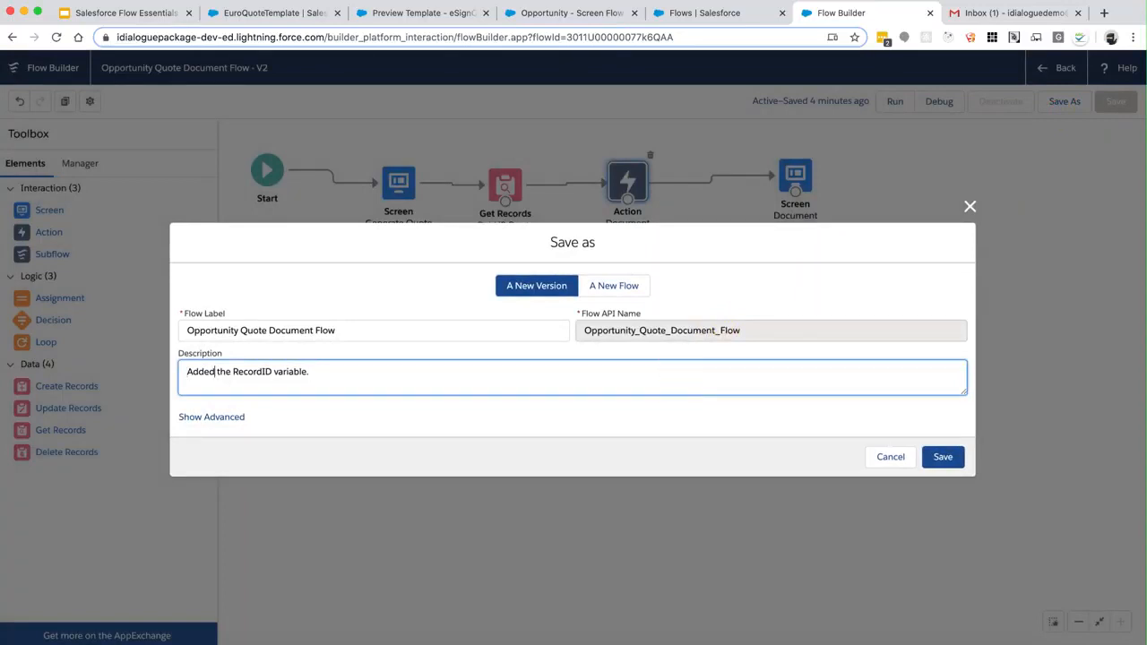
key(Right)
key(shift+super+Right)
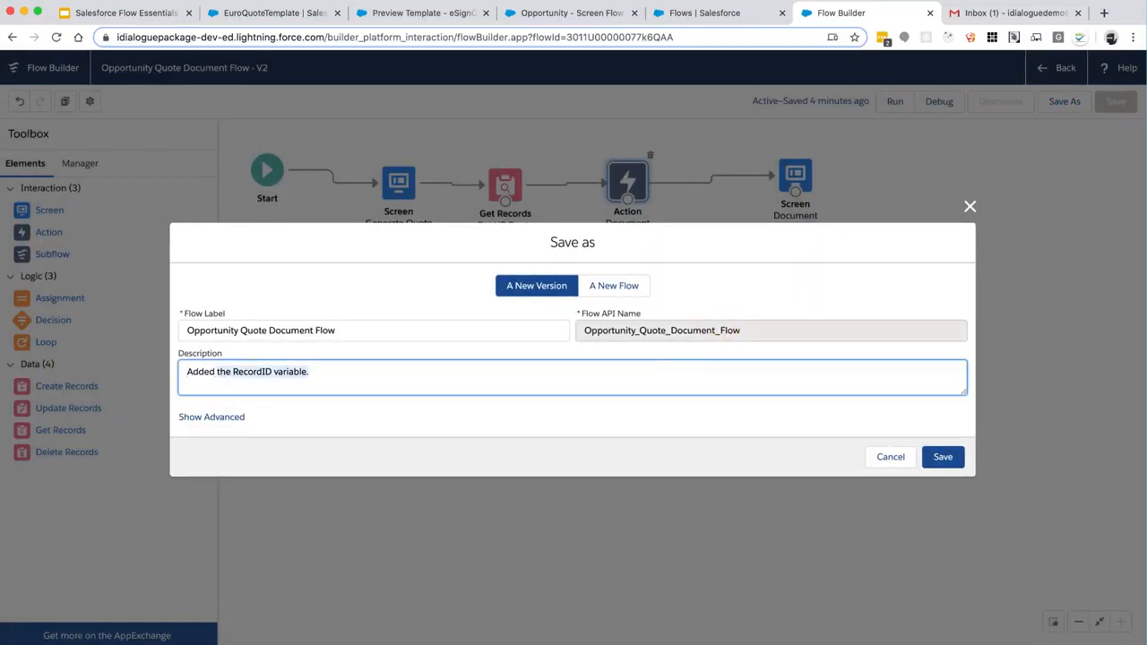
text(Ge)
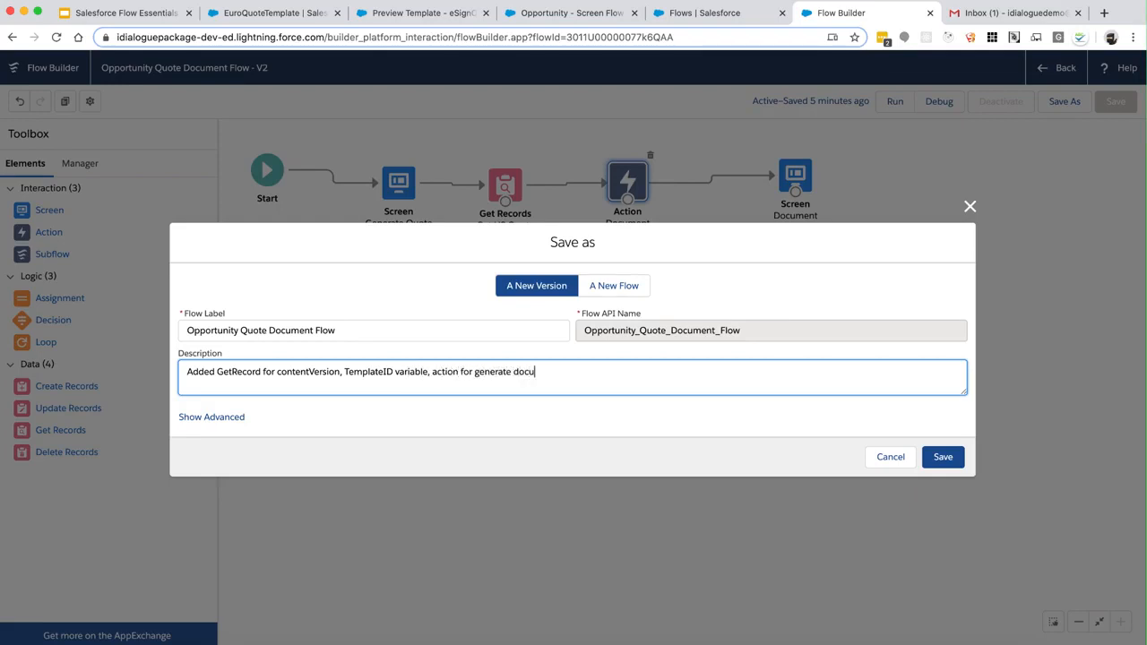
click(942, 457)
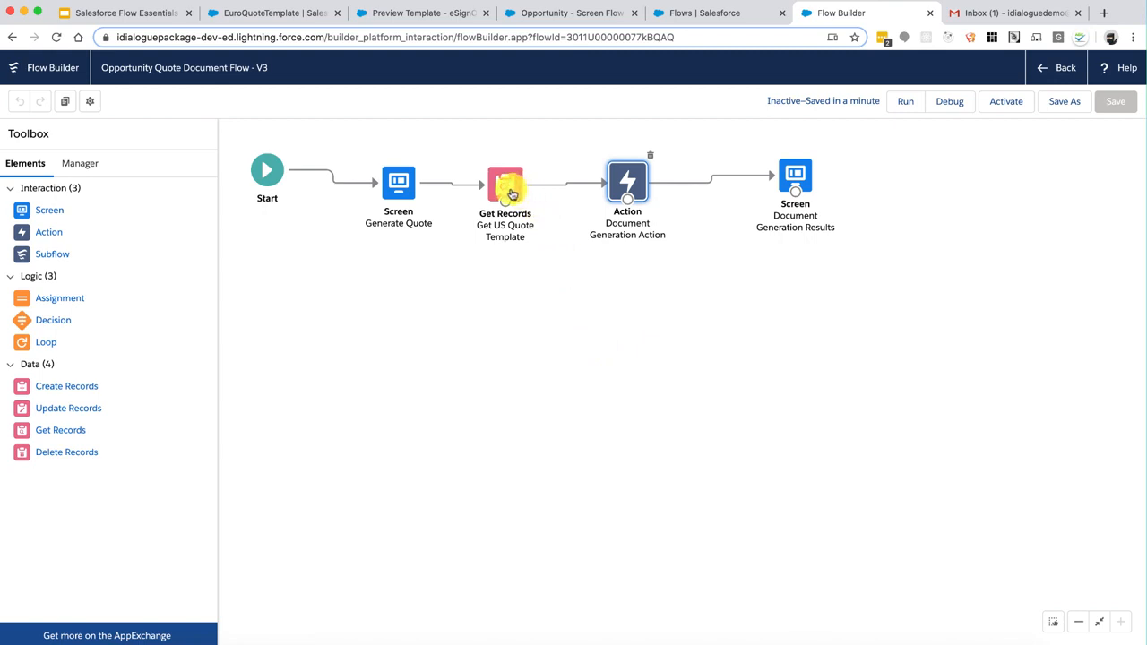
click(509, 191)
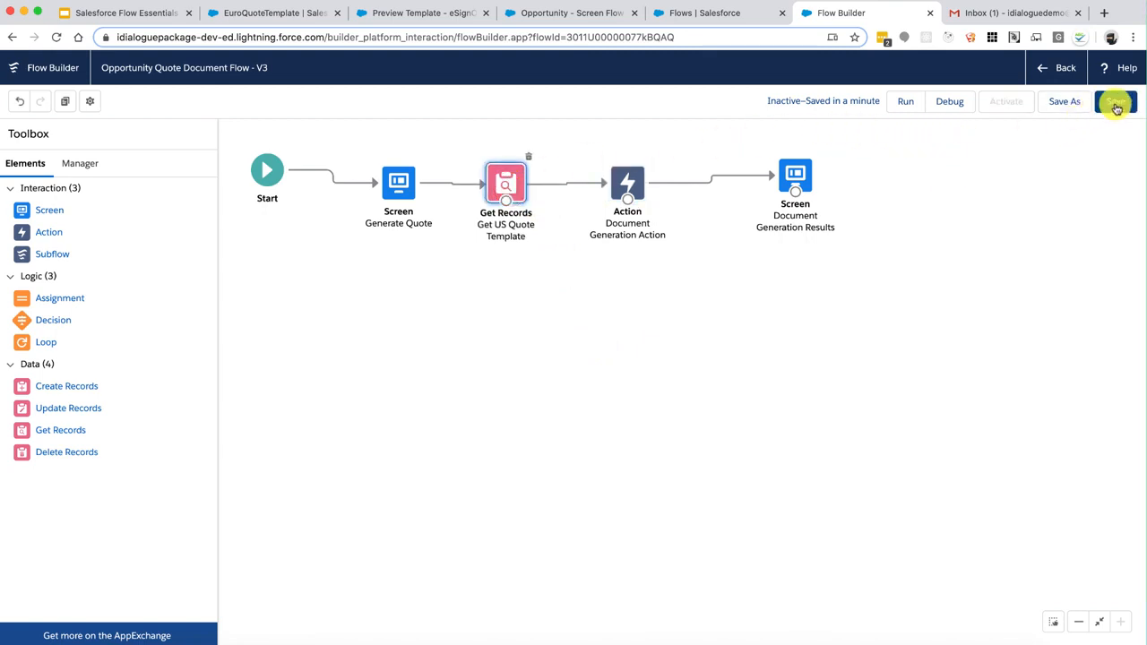
click(1116, 103)
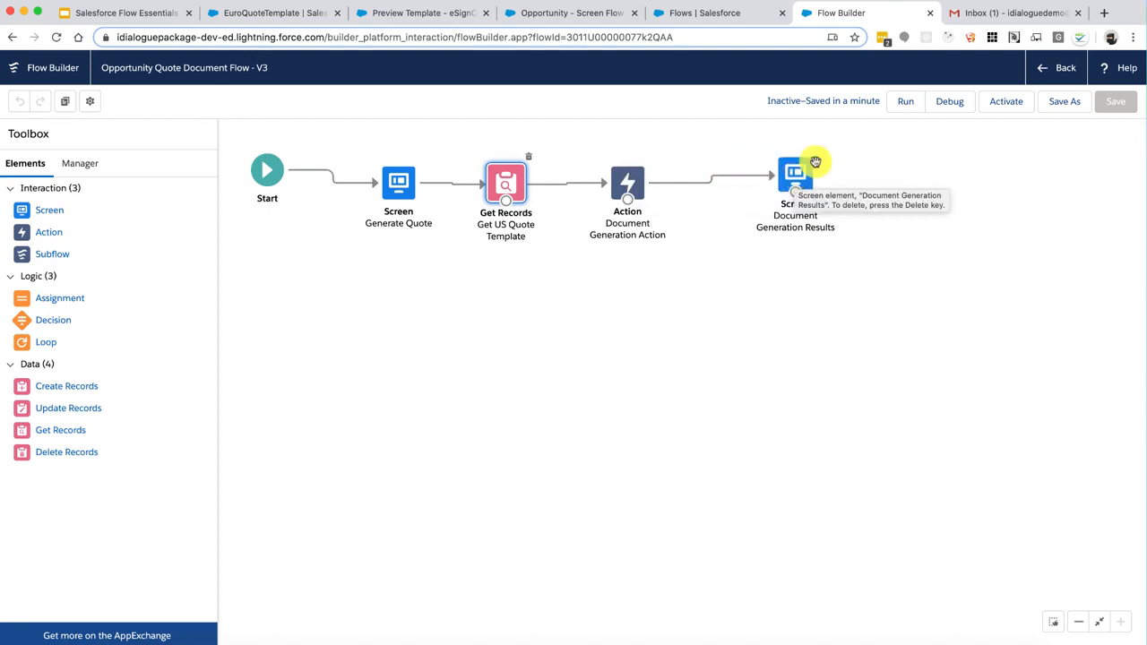
Debug the flow with the opportunity's record ID, copied from its URL, as RecordID
click(948, 104)
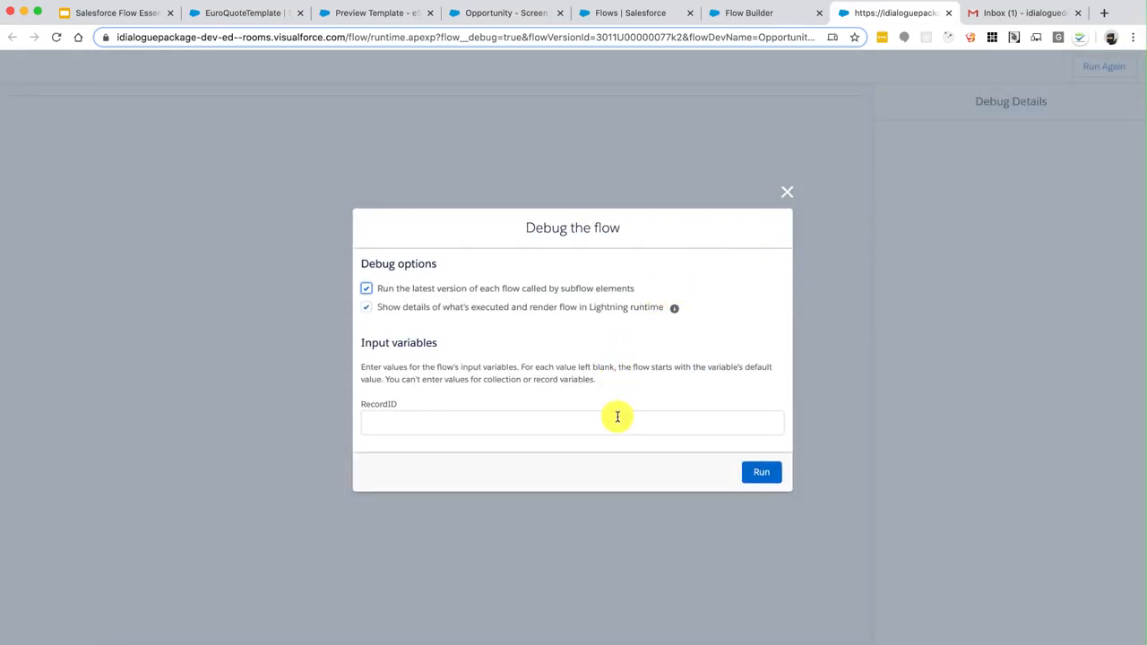
click(597, 12)
click(501, 13)
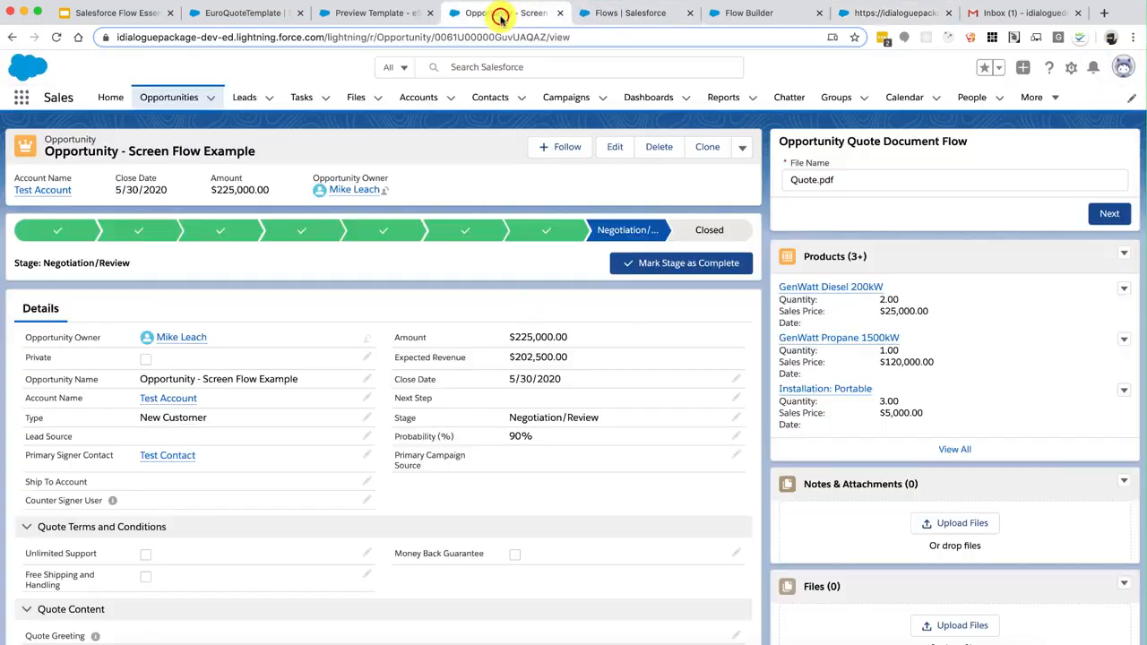
double_click(481, 37)
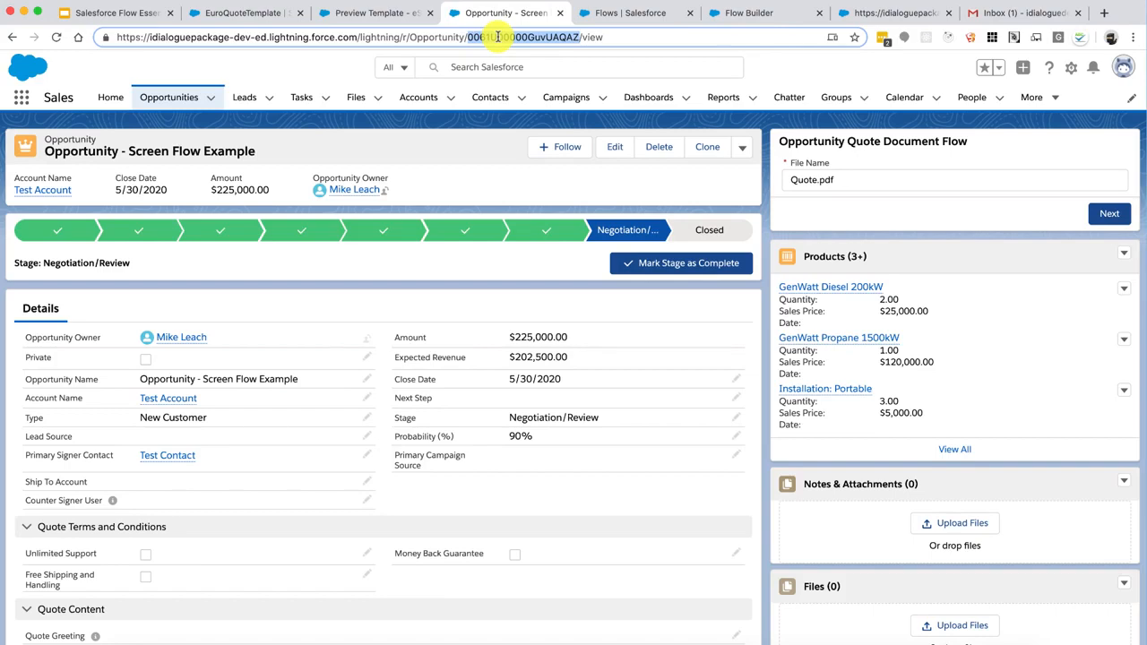
click(863, 12)
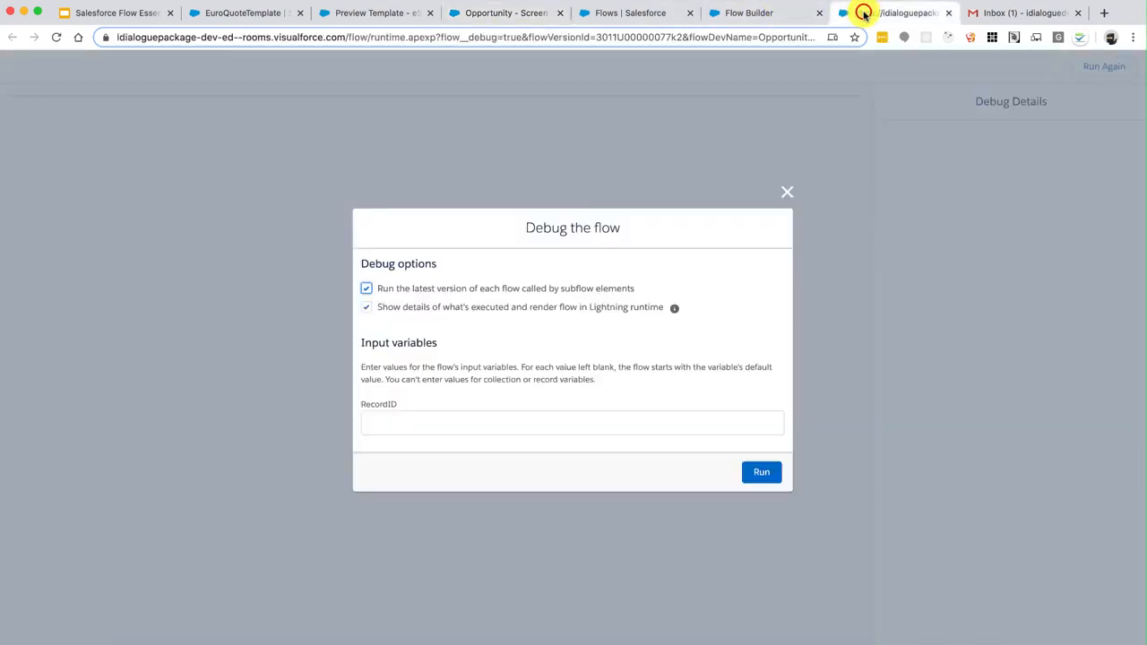
click(592, 419)
text(0061U00000GuvUAQAZ)
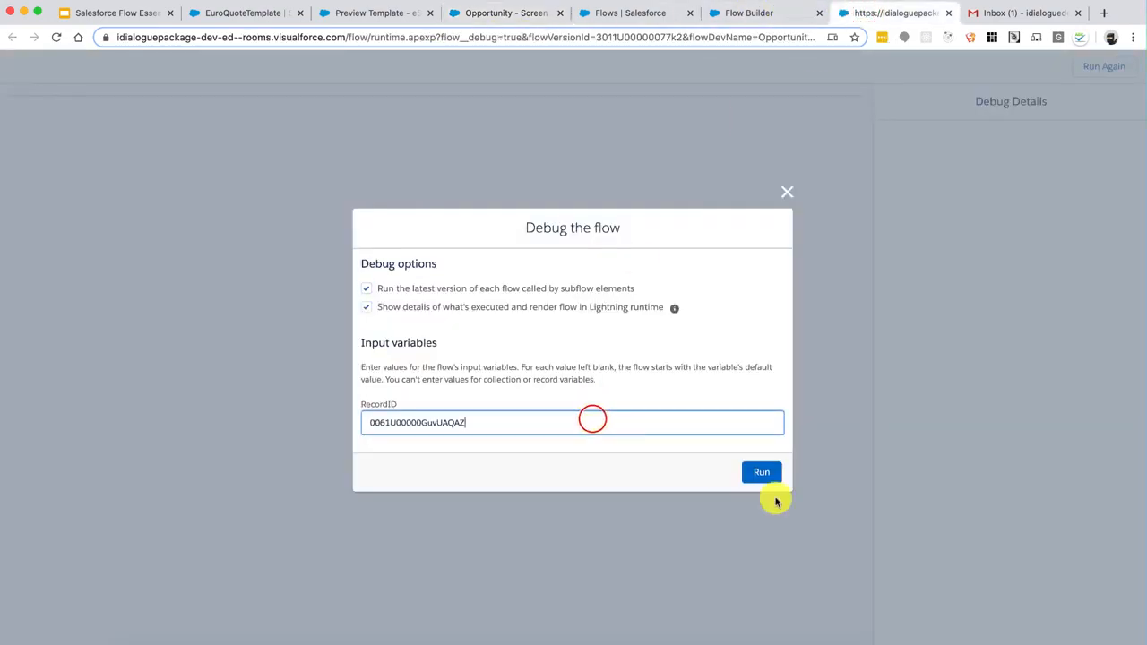
click(762, 473)
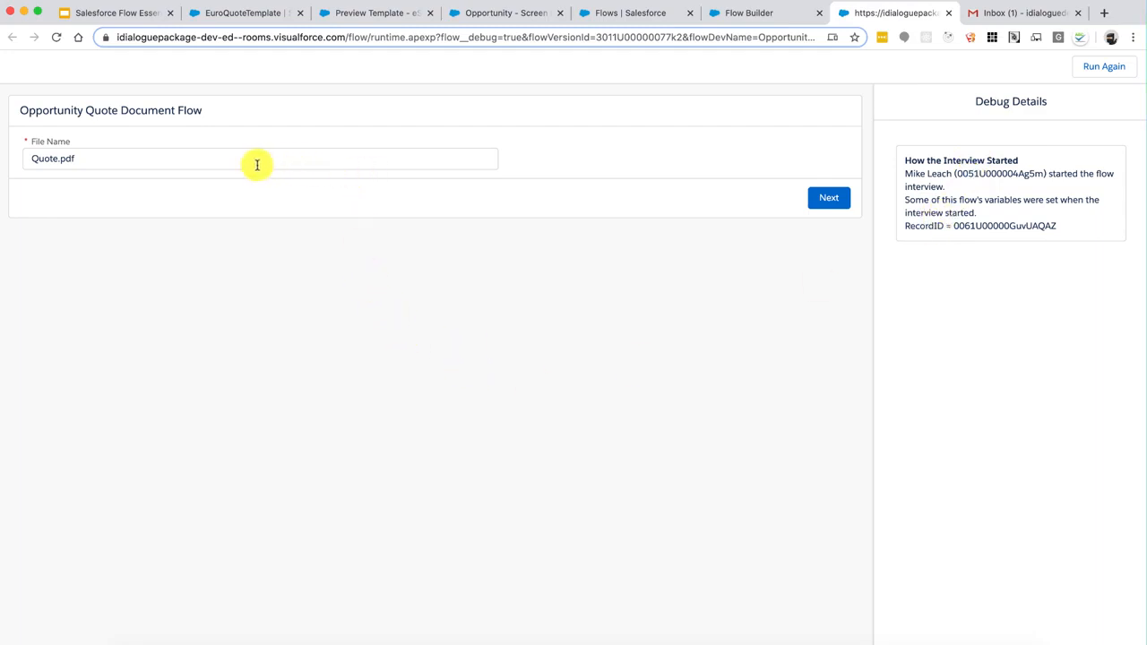
Continue past the Quote.pdf file name and check the file name and template lookup in Debug Details
click(830, 201)
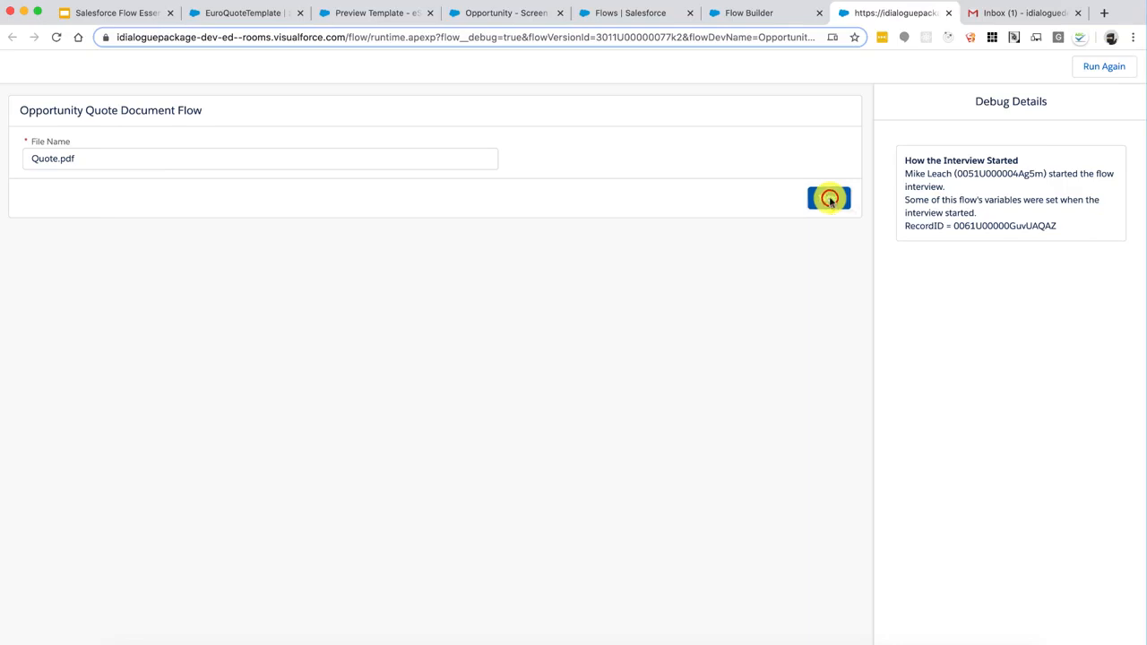
click(830, 201)
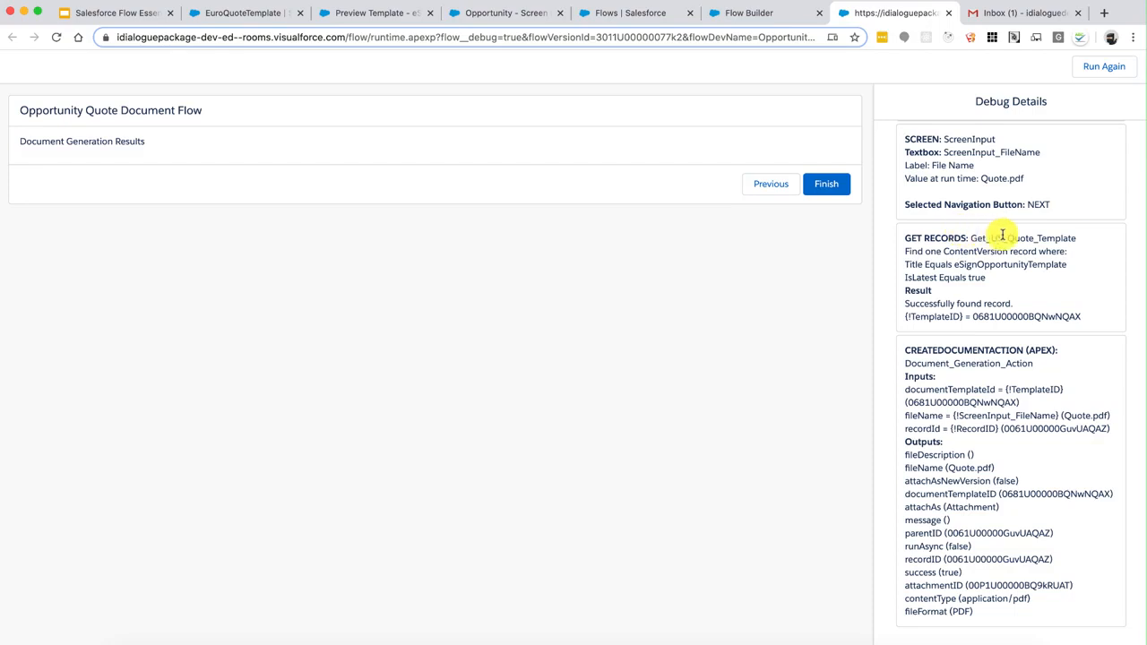
scroll(1060, 238, down, 1)
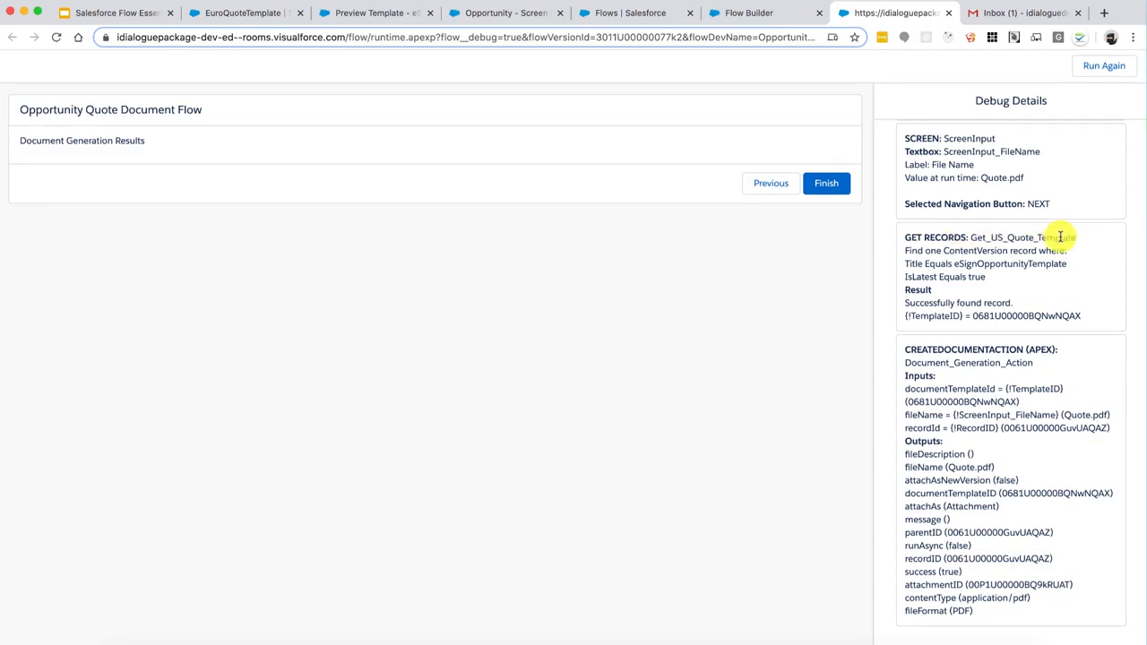
scroll(1060, 237, down, 1)
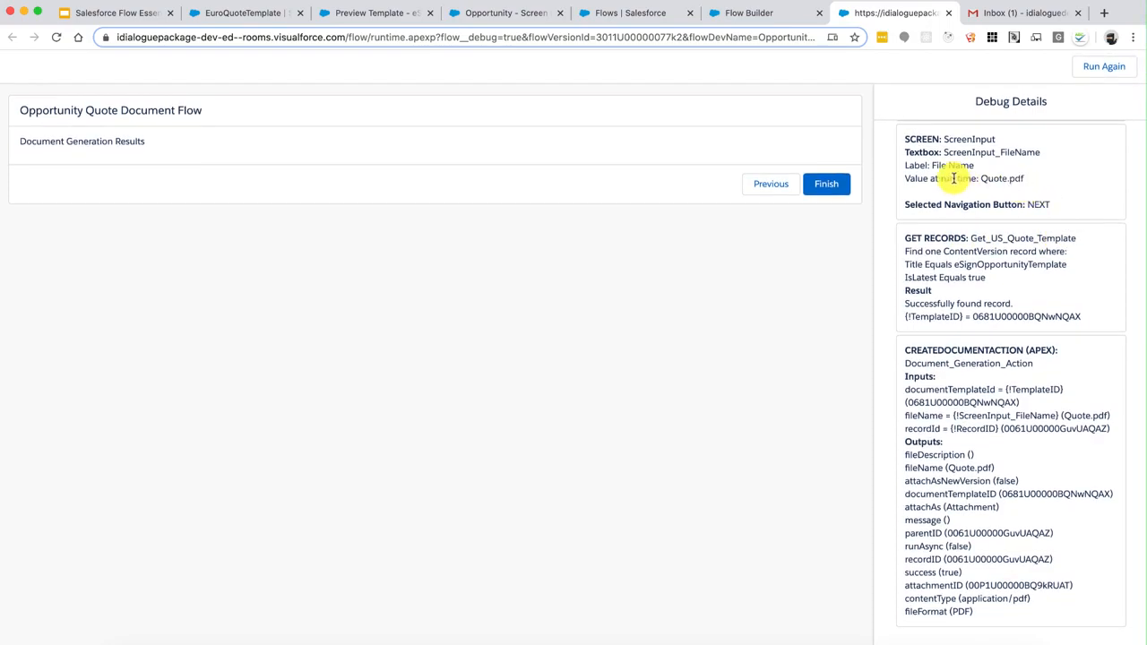
drag(955, 178, 1043, 203)
drag(969, 237, 1080, 316)
scroll(992, 430, down, 1)
scroll(992, 430, up, 1)
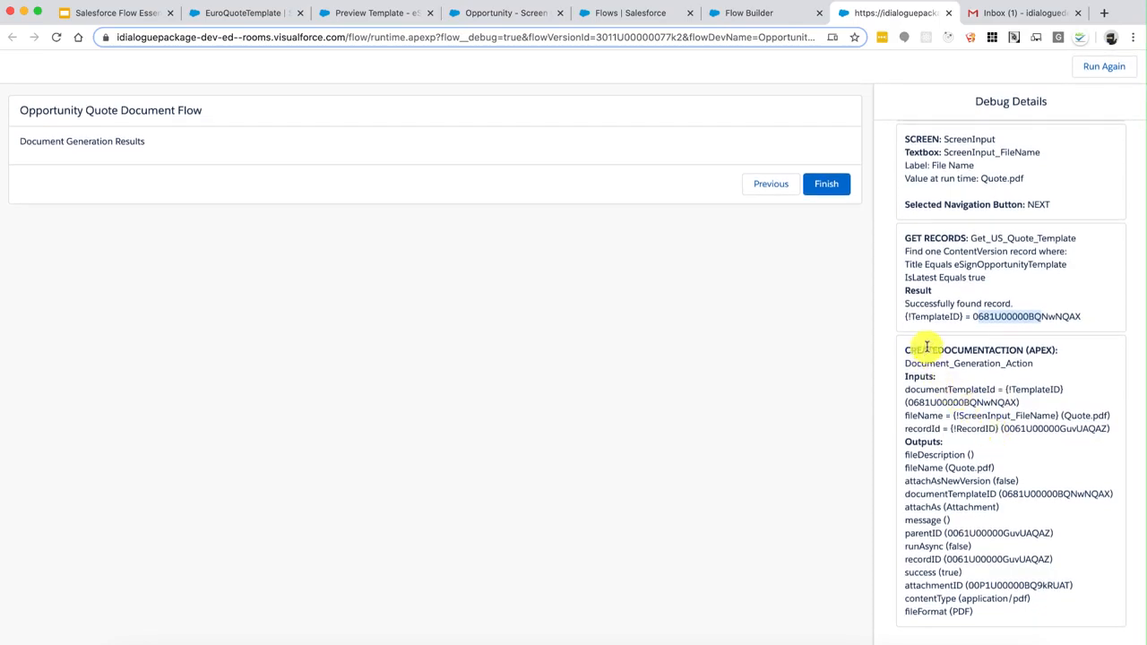
Confirm the action returned success true and an attachment ID, then close the debug tab
drag(926, 347, 1012, 363)
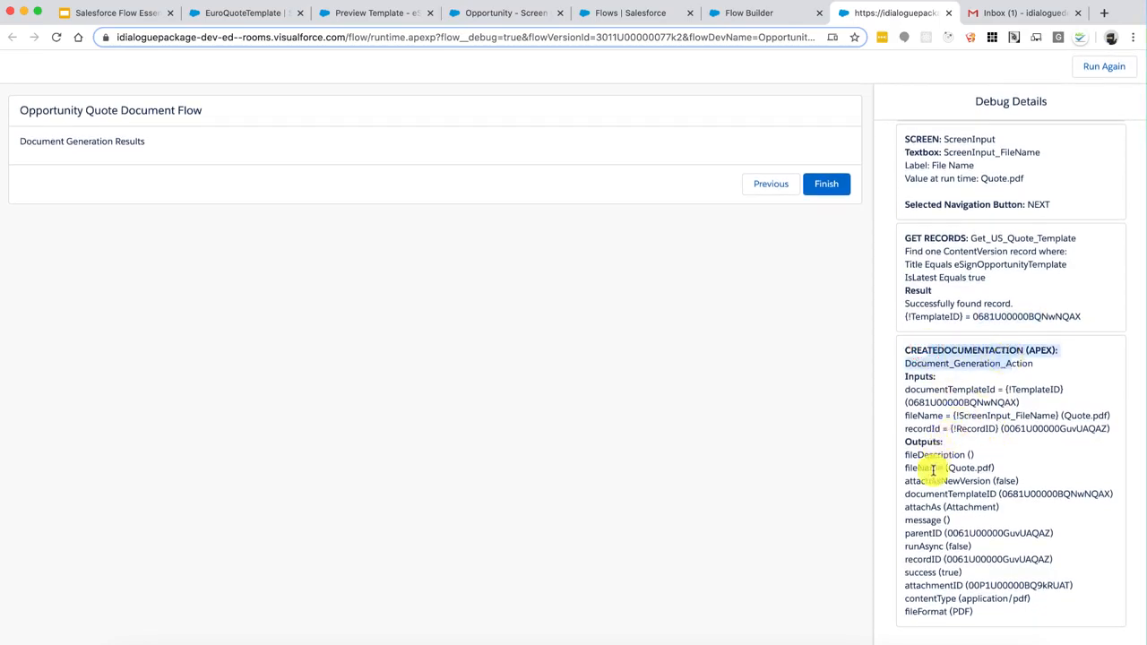
drag(917, 572, 956, 571)
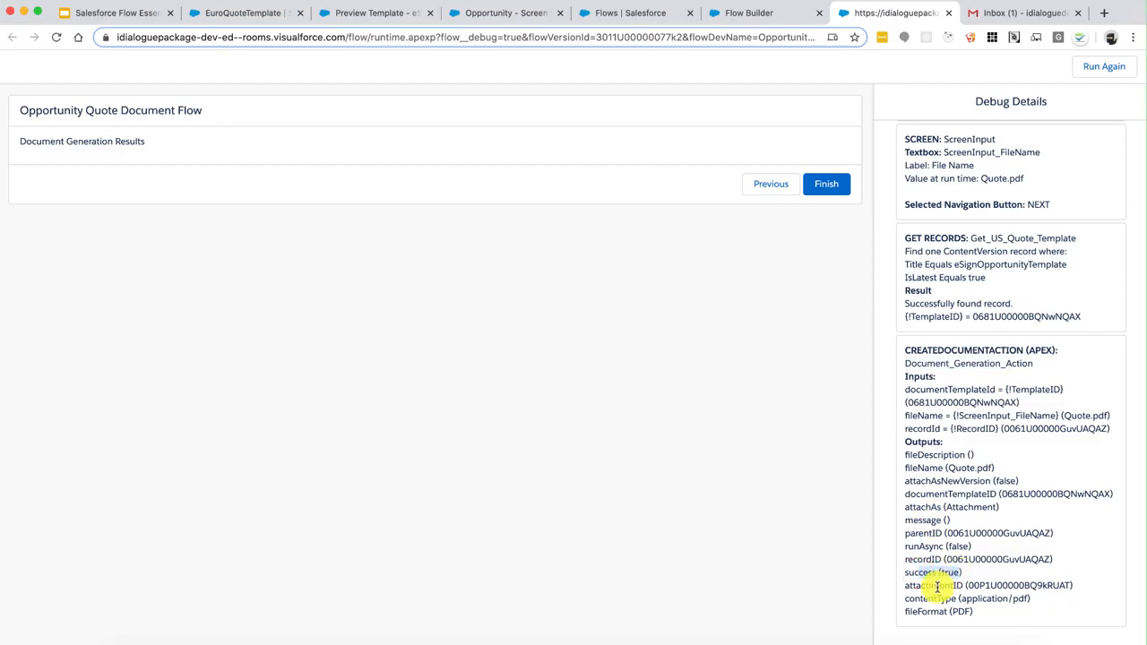
drag(937, 585, 1027, 585)
click(1026, 585)
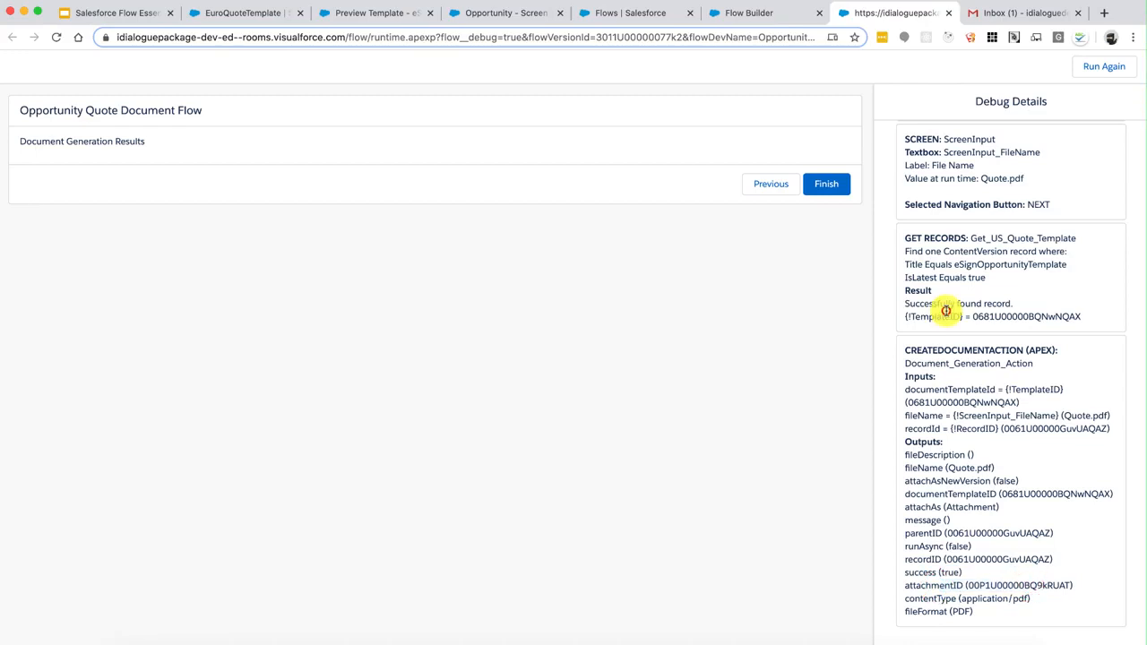
click(949, 188)
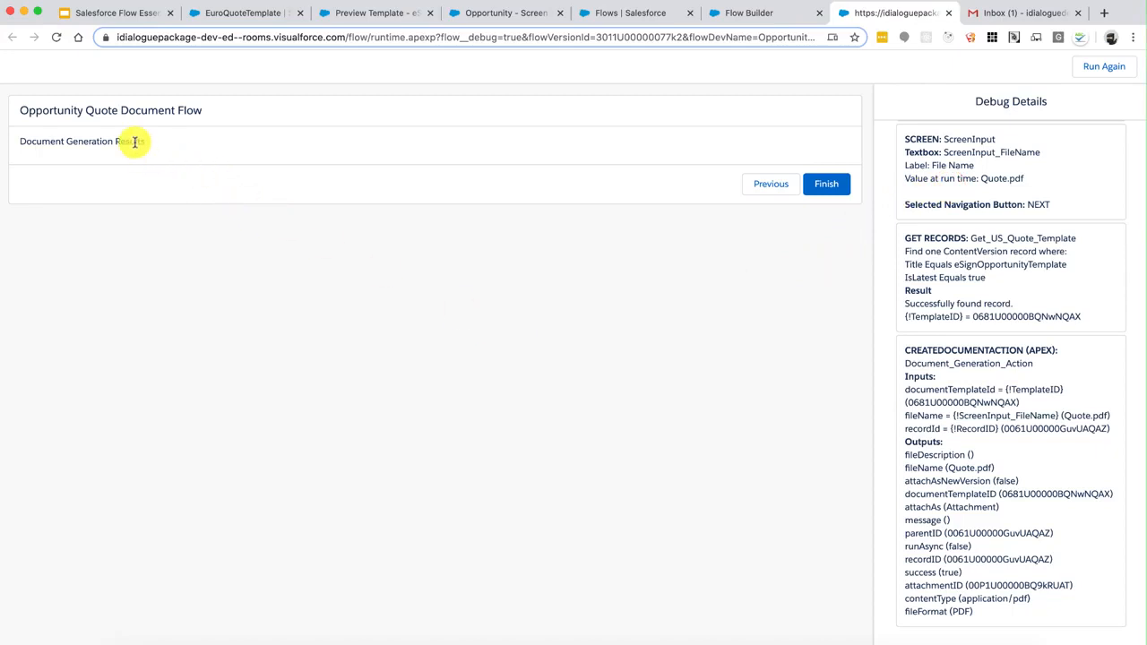
drag(132, 141, 68, 141)
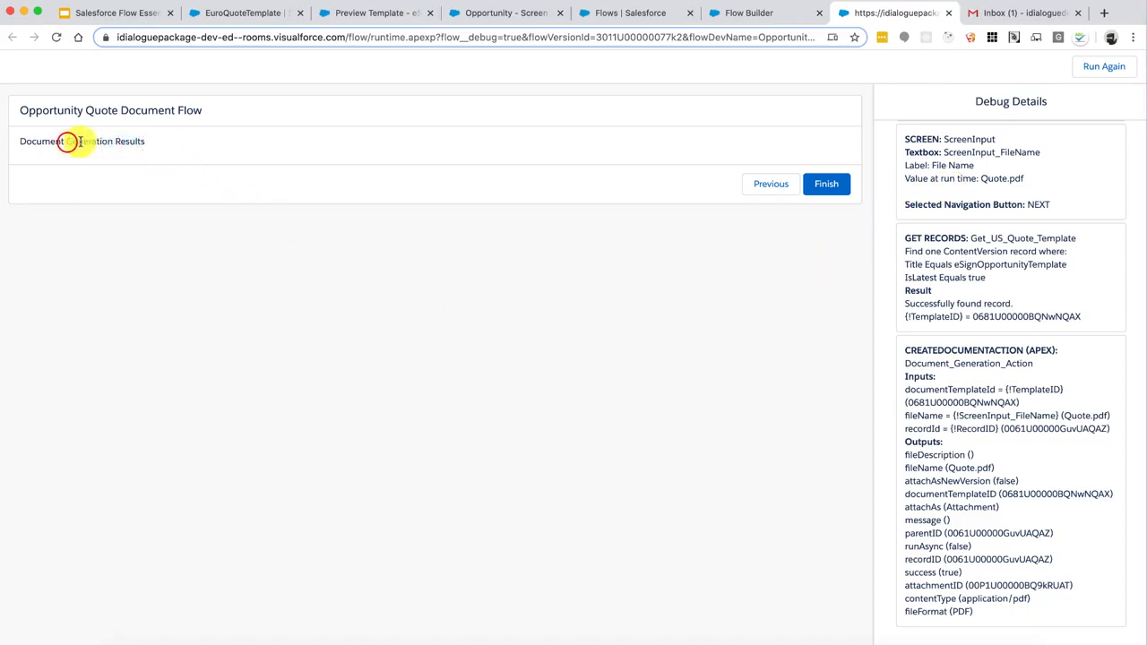
click(87, 141)
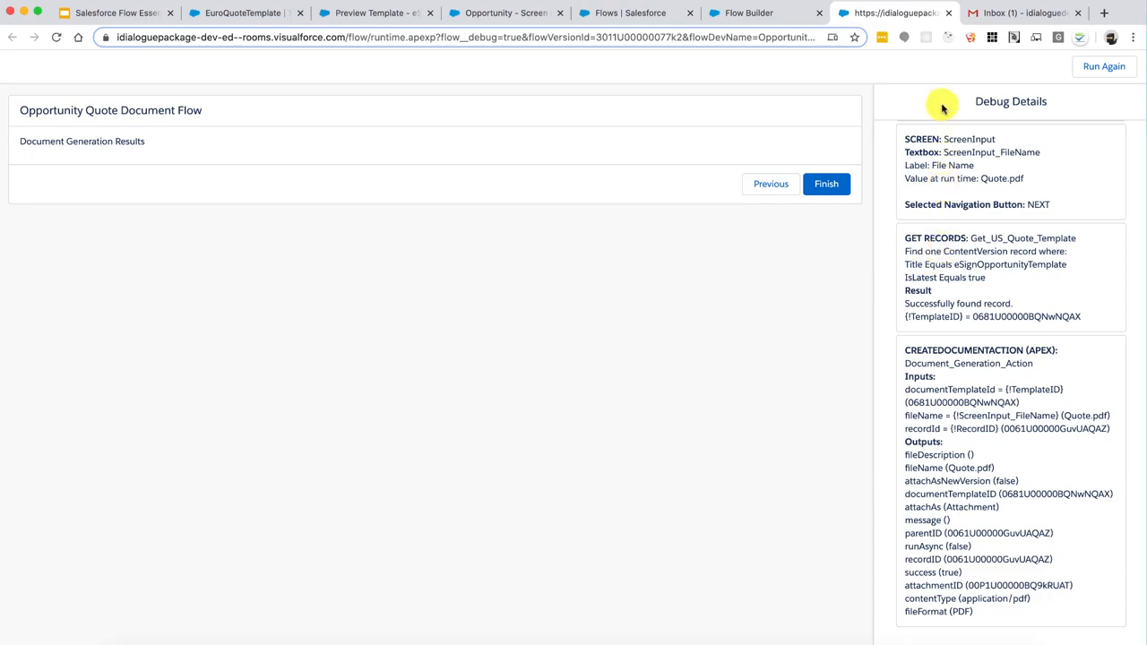
click(944, 13)
Open the Document Generation Action's settings and scroll down to its Store Output Values fields
click(733, 9)
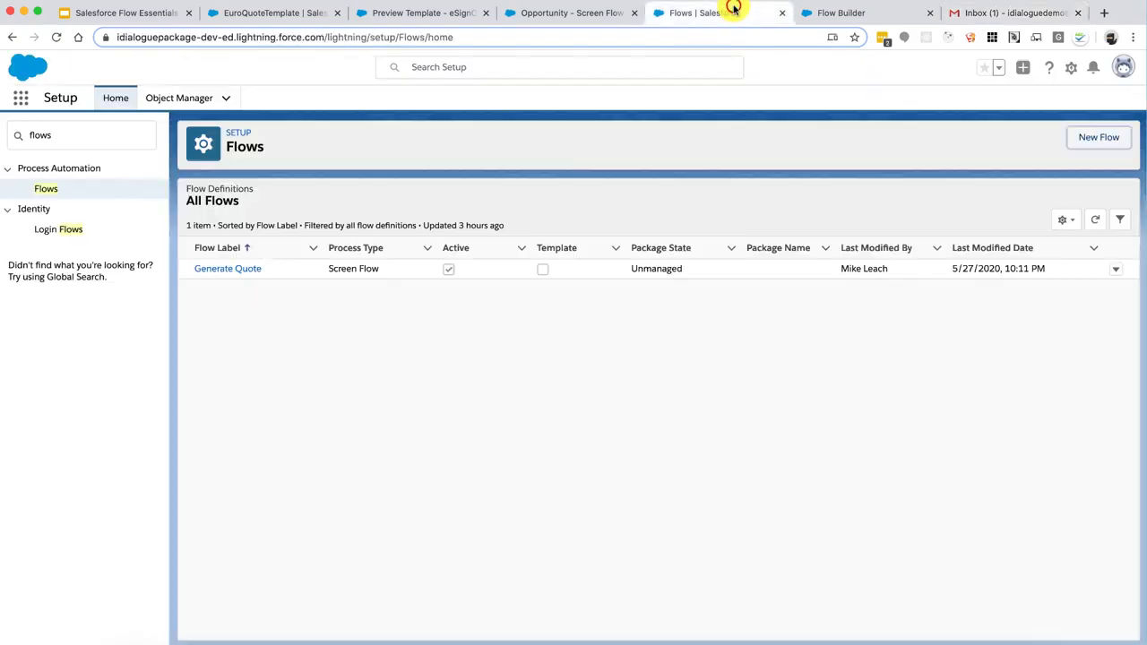
click(833, 14)
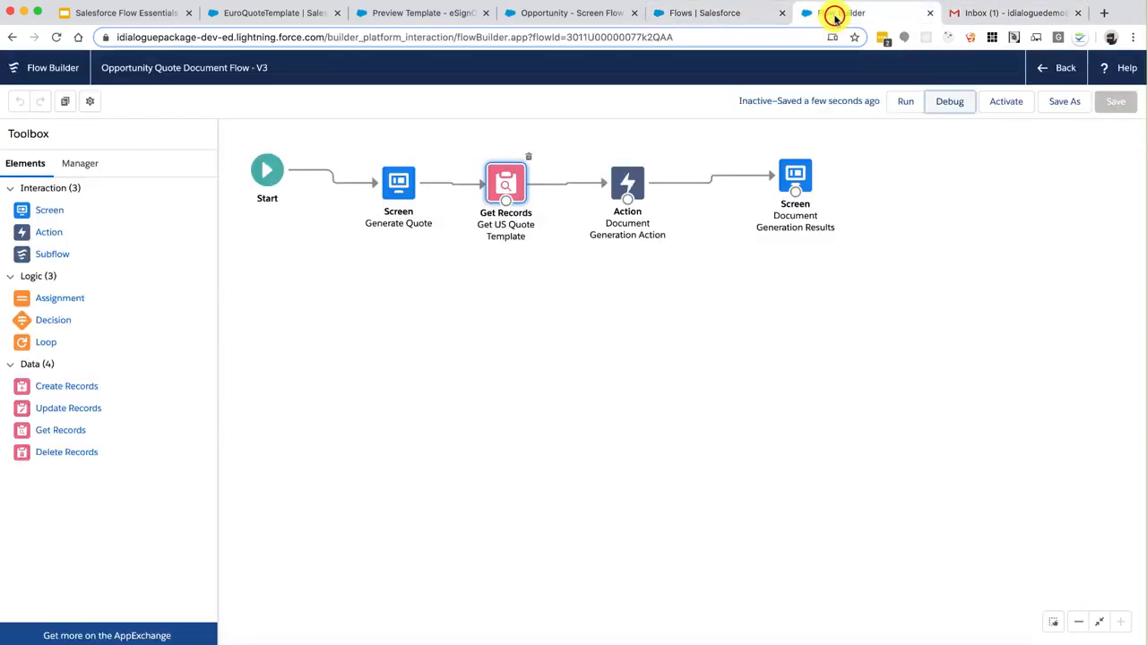
double_click(632, 188)
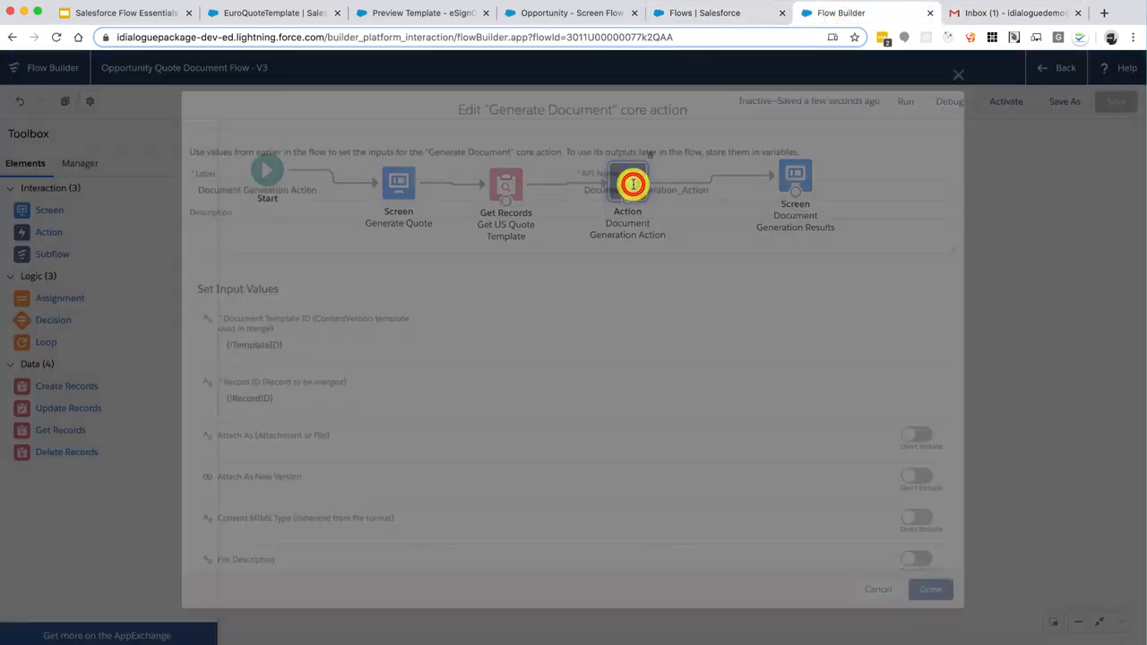
scroll(587, 439, down, 1)
scroll(587, 439, down, 5)
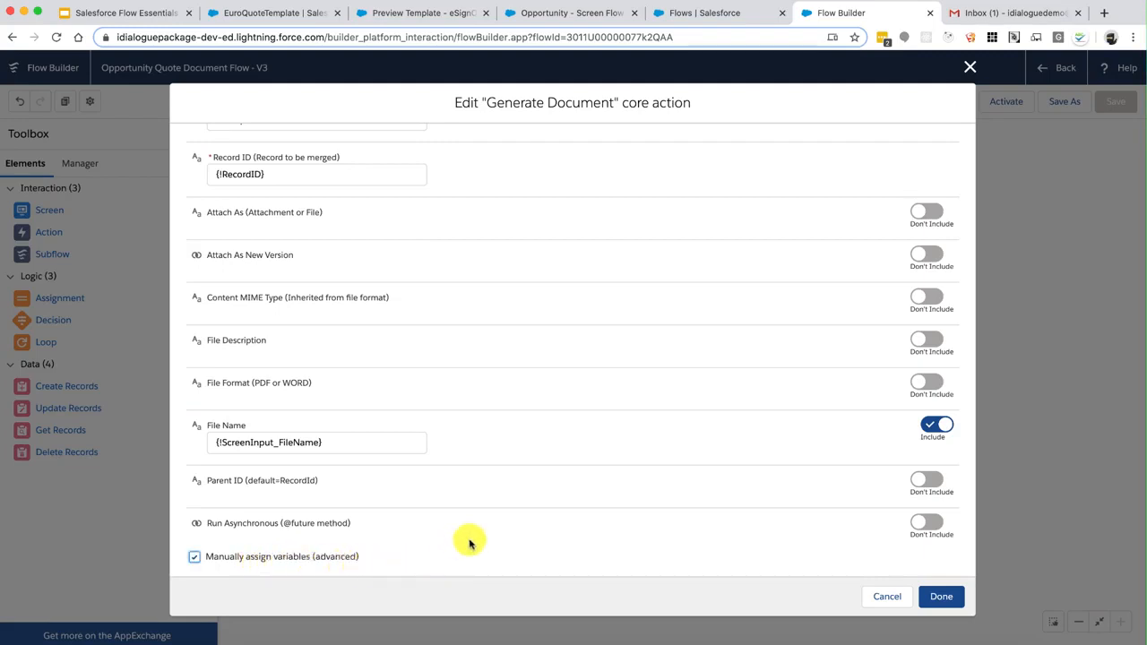
scroll(490, 530, down, 3)
scroll(491, 531, down, 4)
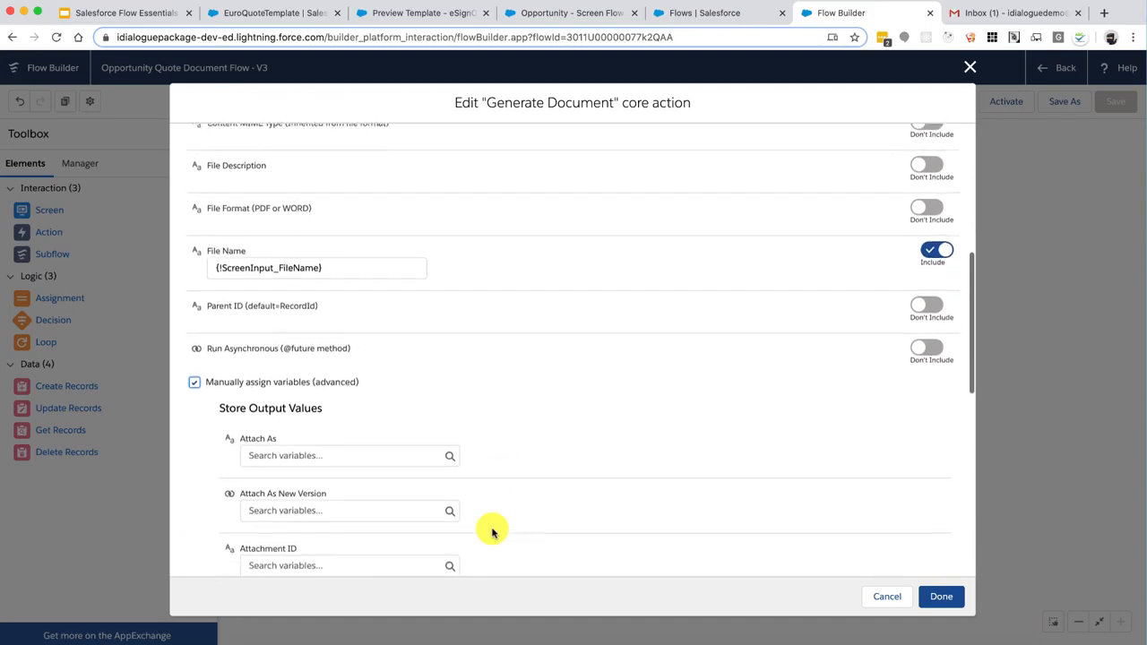
scroll(563, 504, down, 3)
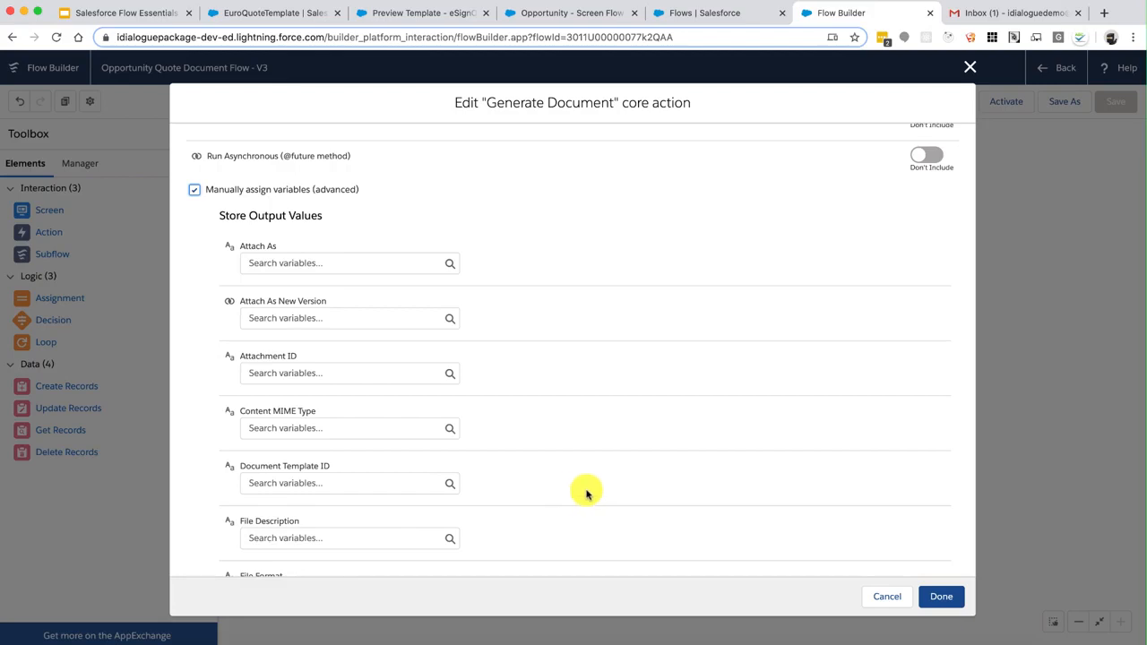
scroll(587, 493, down, 2)
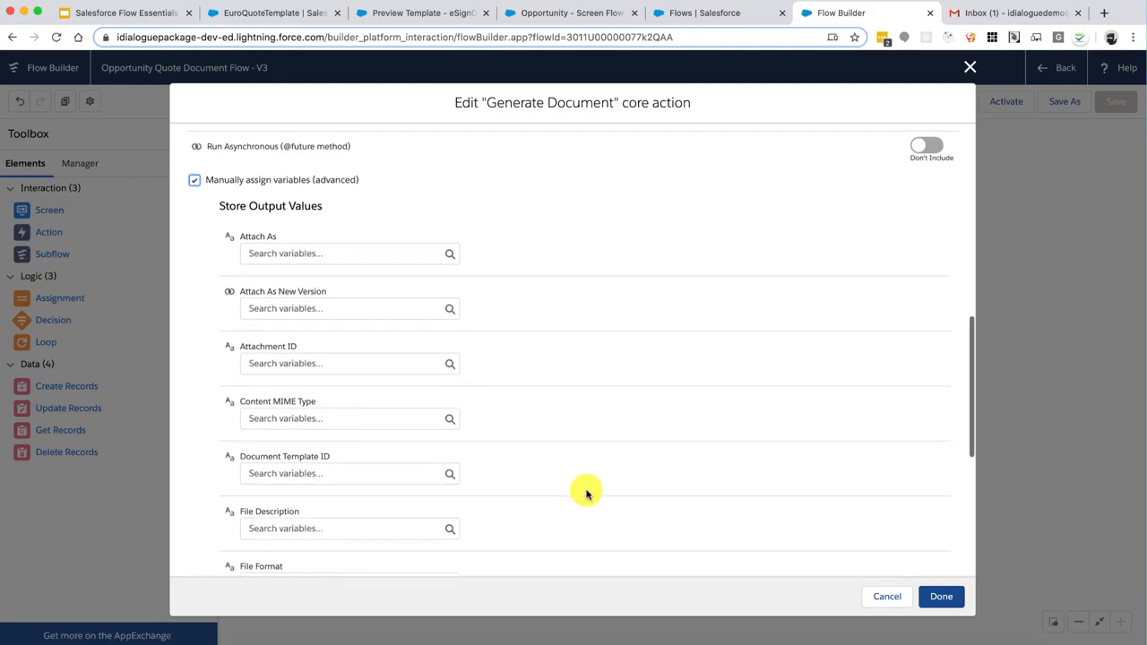
scroll(586, 493, down, 1)
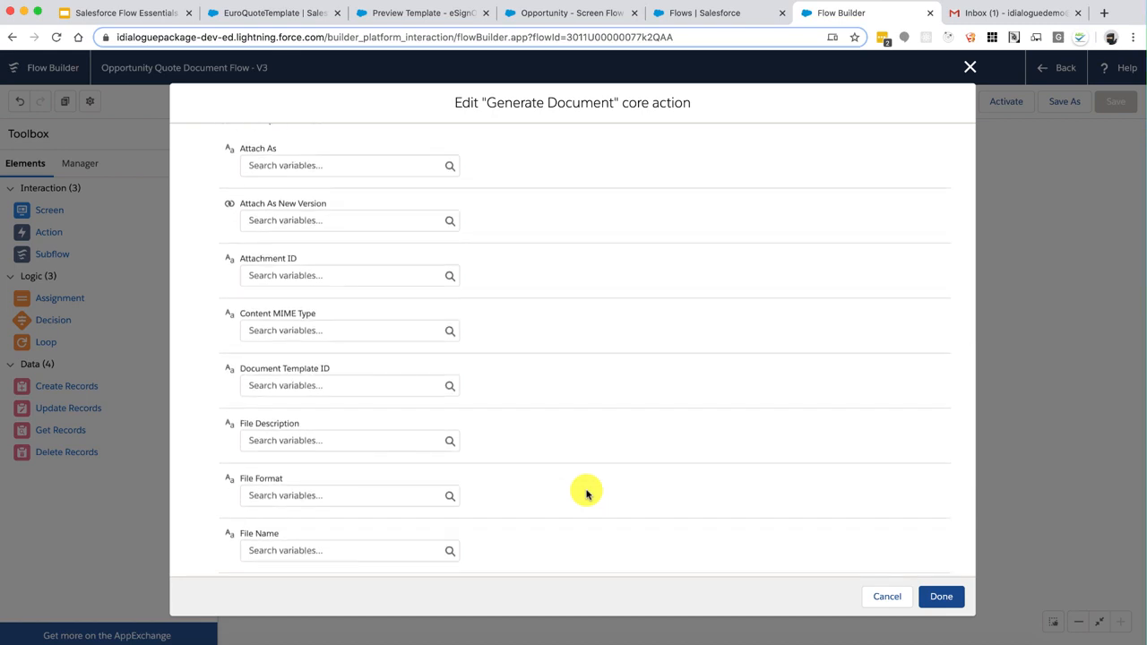
Store the Attachment ID output in a new Text variable named AttachmentID
click(382, 279)
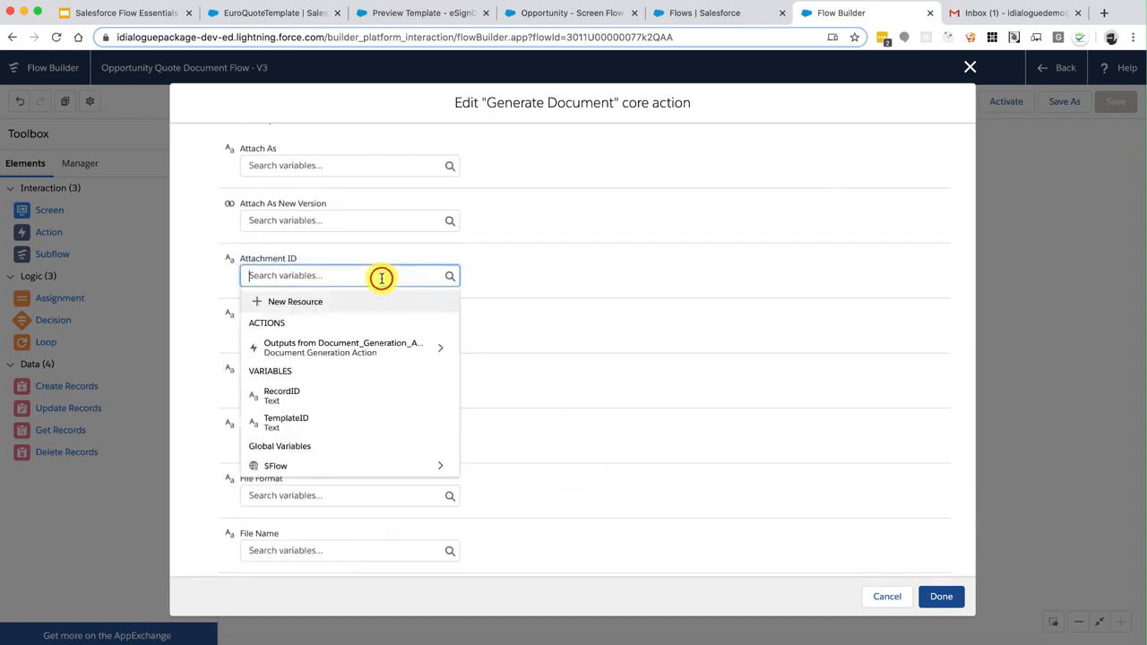
click(296, 302)
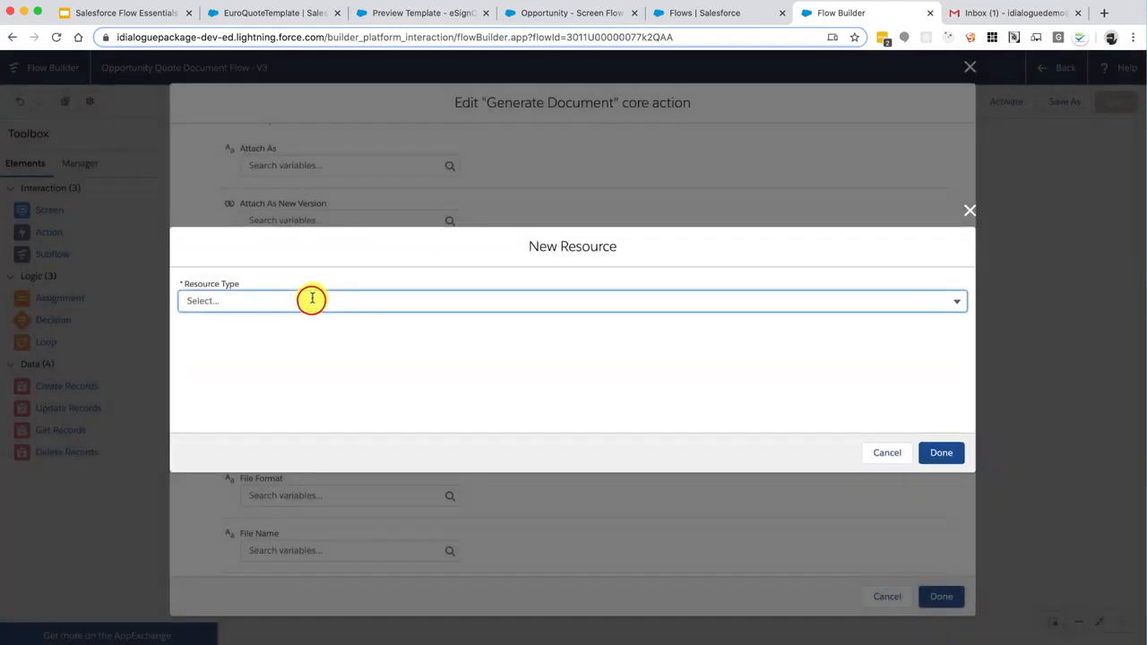
click(312, 299)
click(272, 328)
click(269, 332)
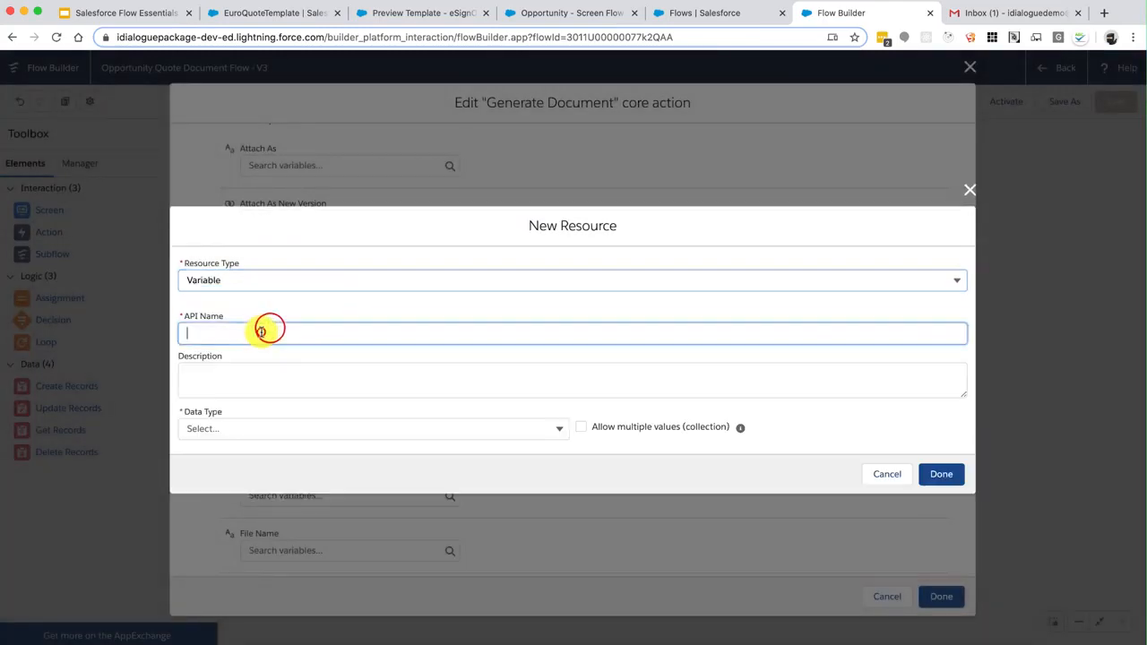
text(Attachment)
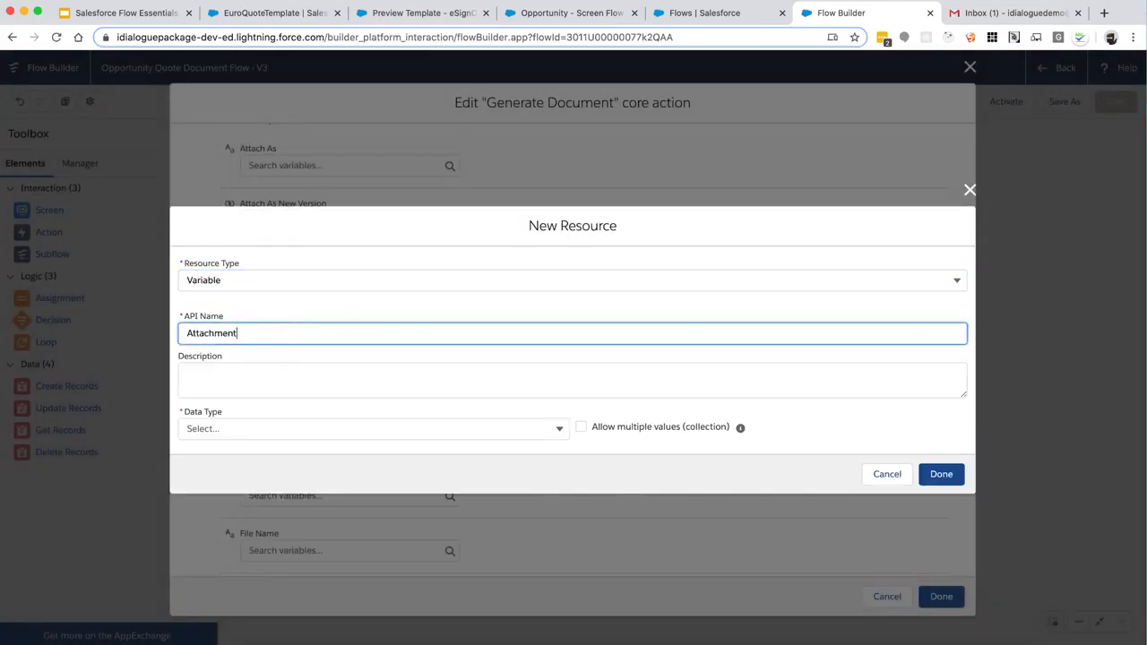
text(ID)
key(Tab)
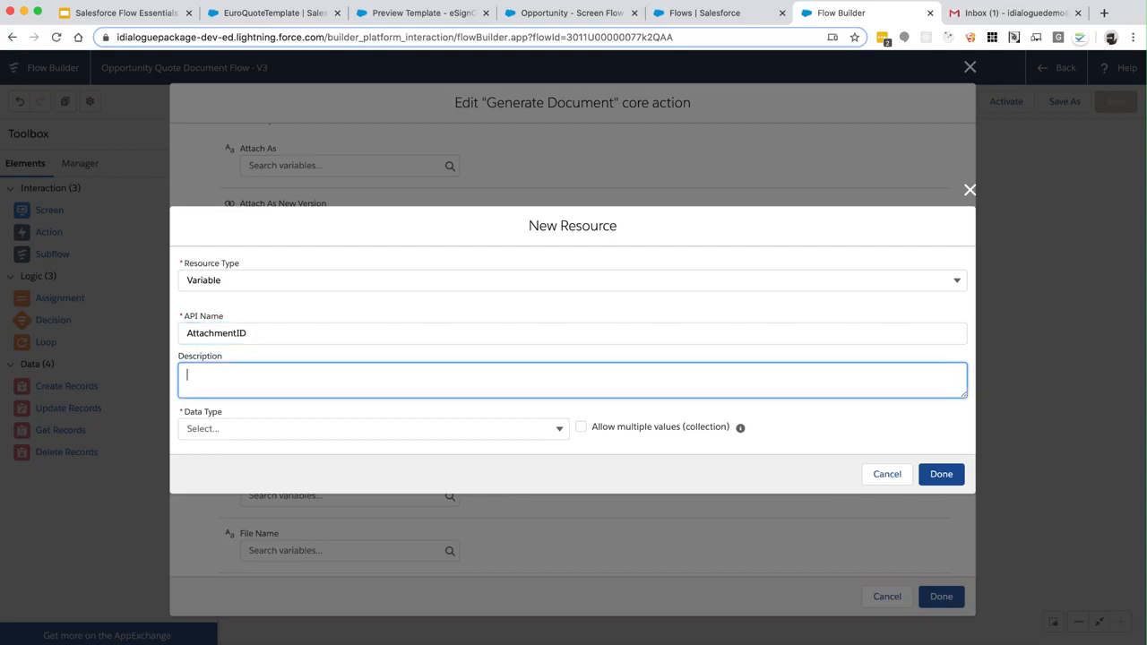
click(231, 424)
click(269, 203)
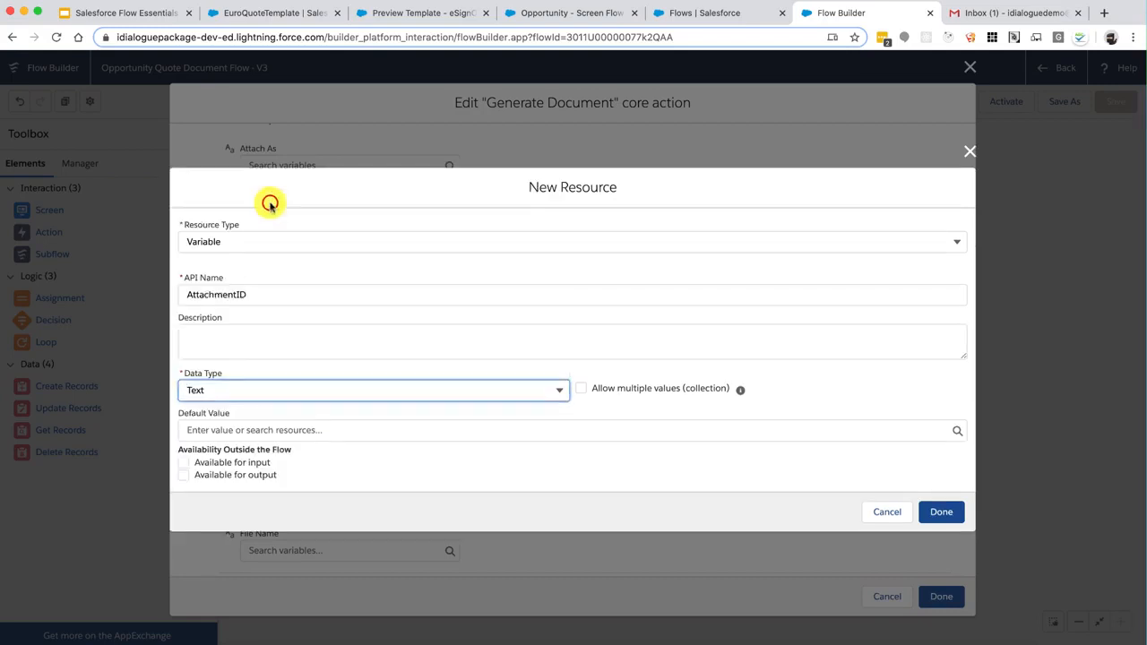
click(936, 509)
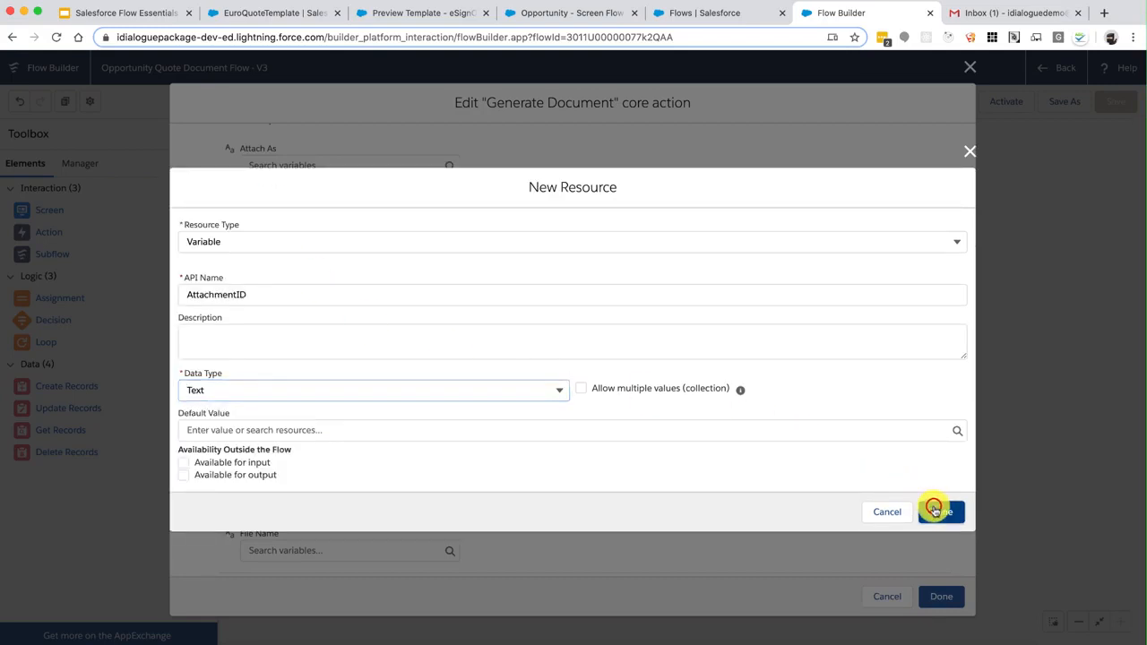
Bring the Success output field into view and open its resource choices
scroll(590, 457, down, 5)
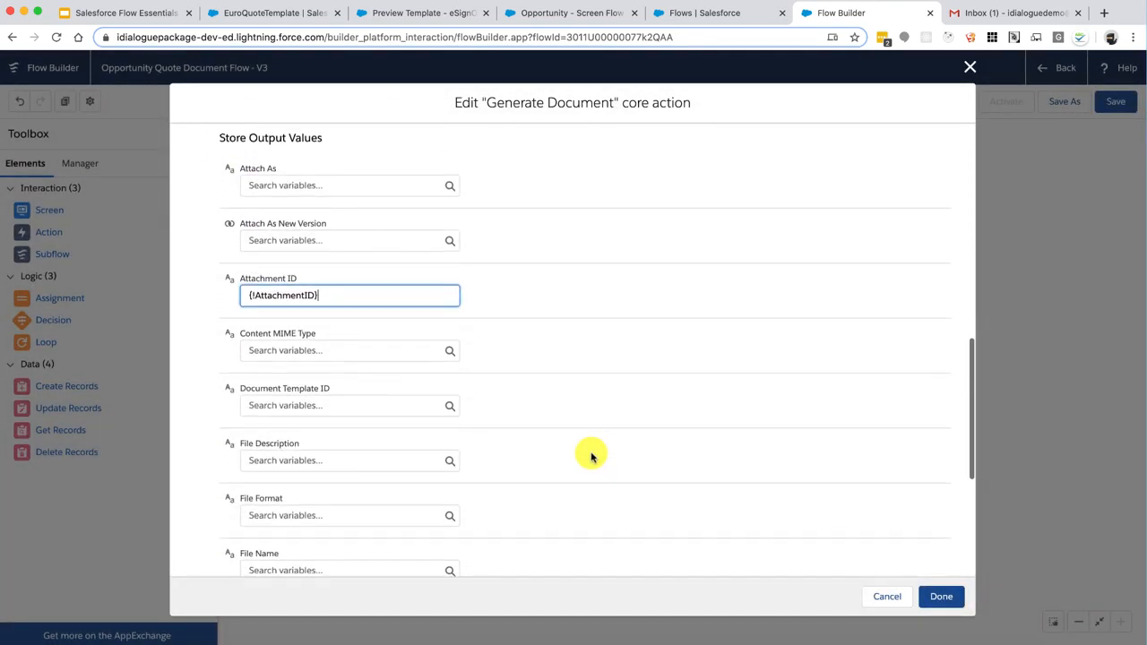
scroll(590, 457, down, 4)
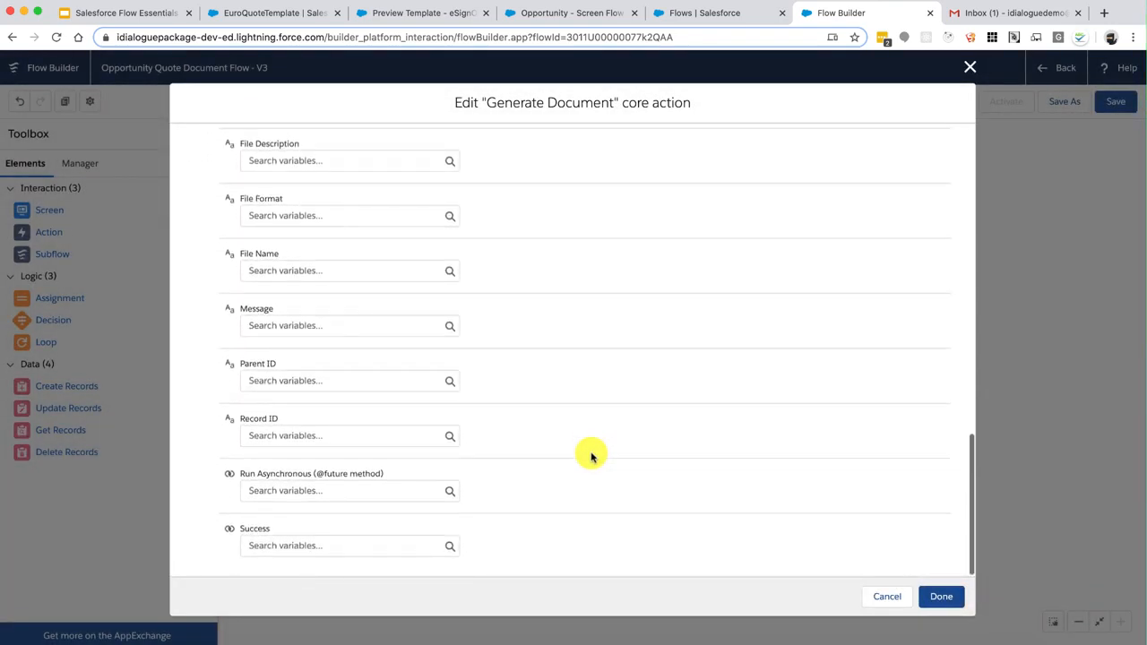
click(338, 547)
click(525, 543)
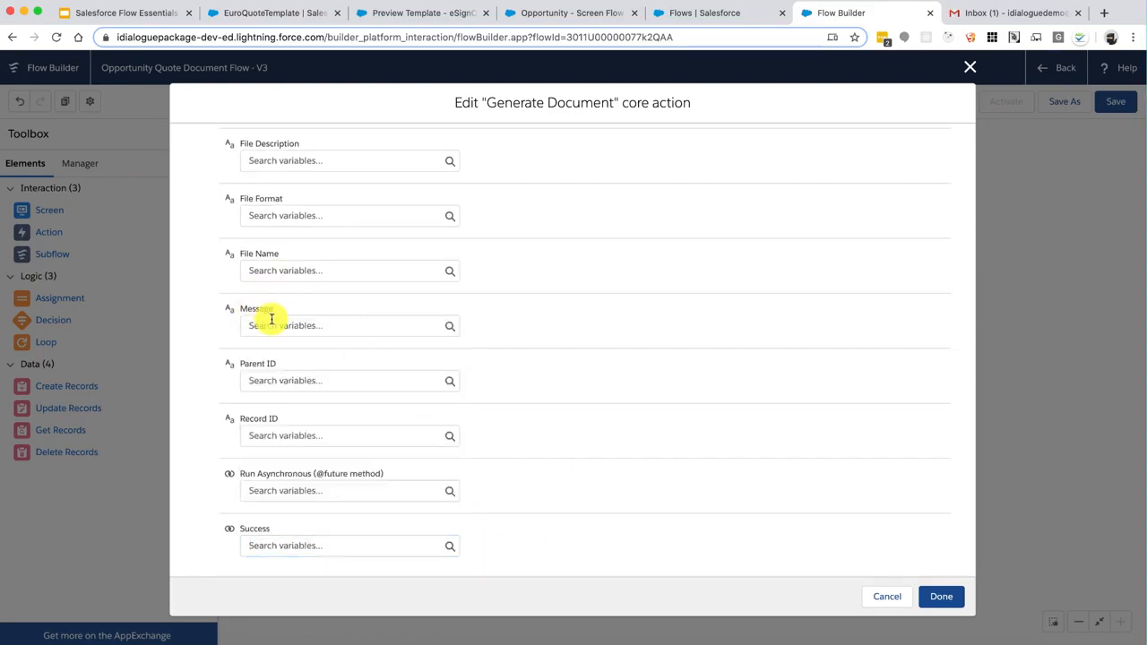
Store the Success output in a new Boolean variable named DocGen_Success
click(303, 545)
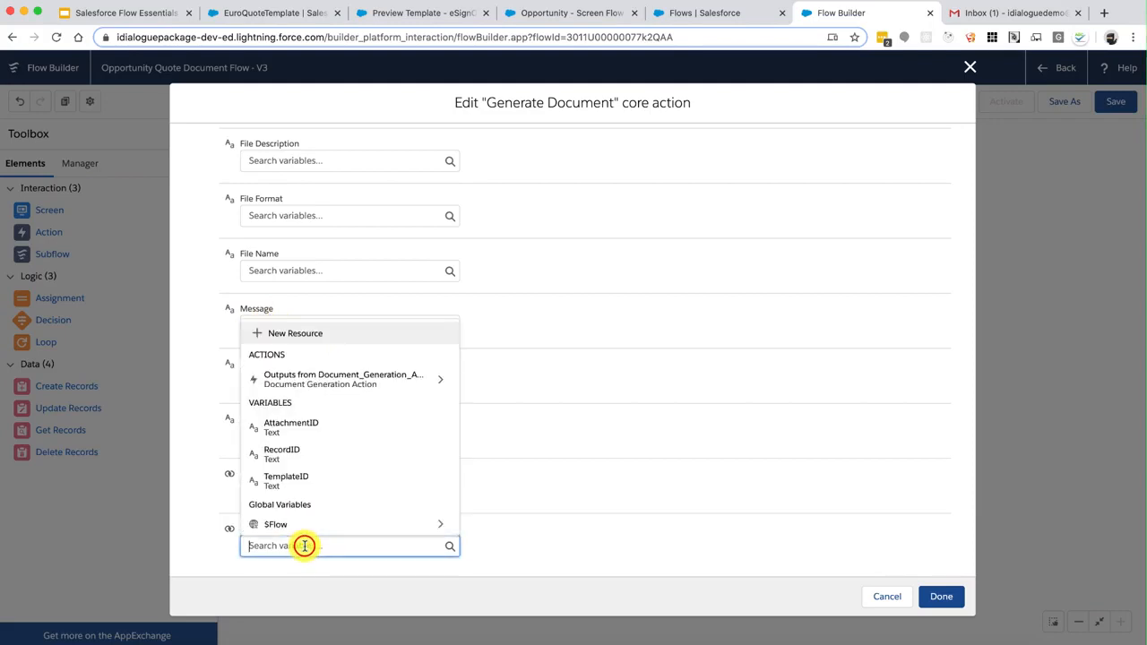
click(311, 333)
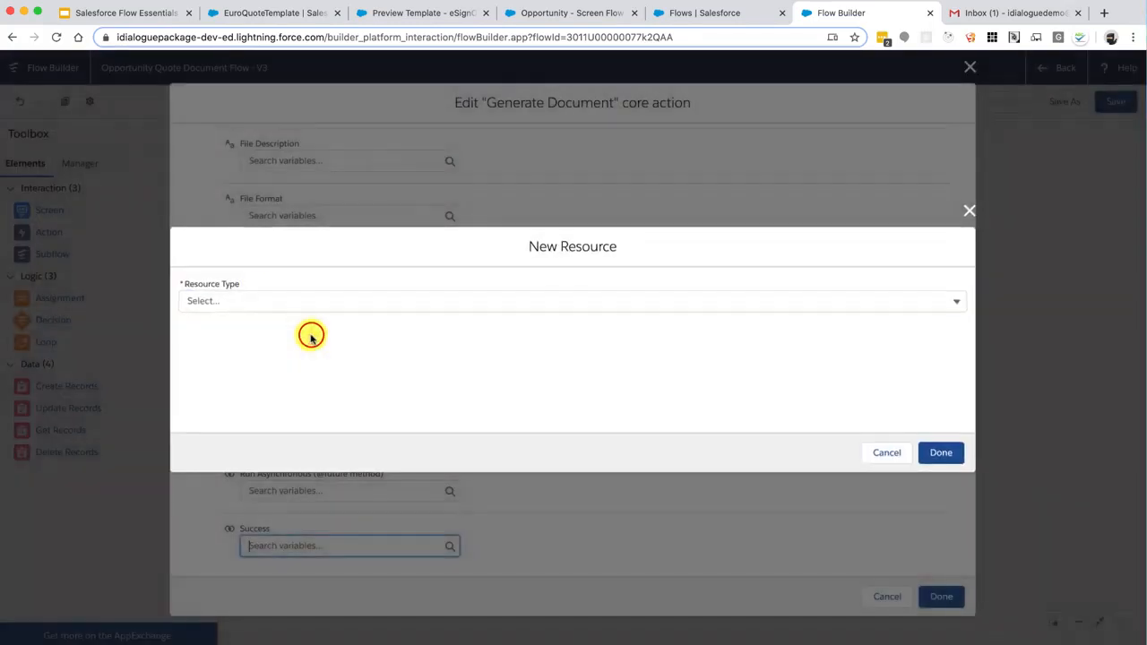
click(257, 296)
click(240, 325)
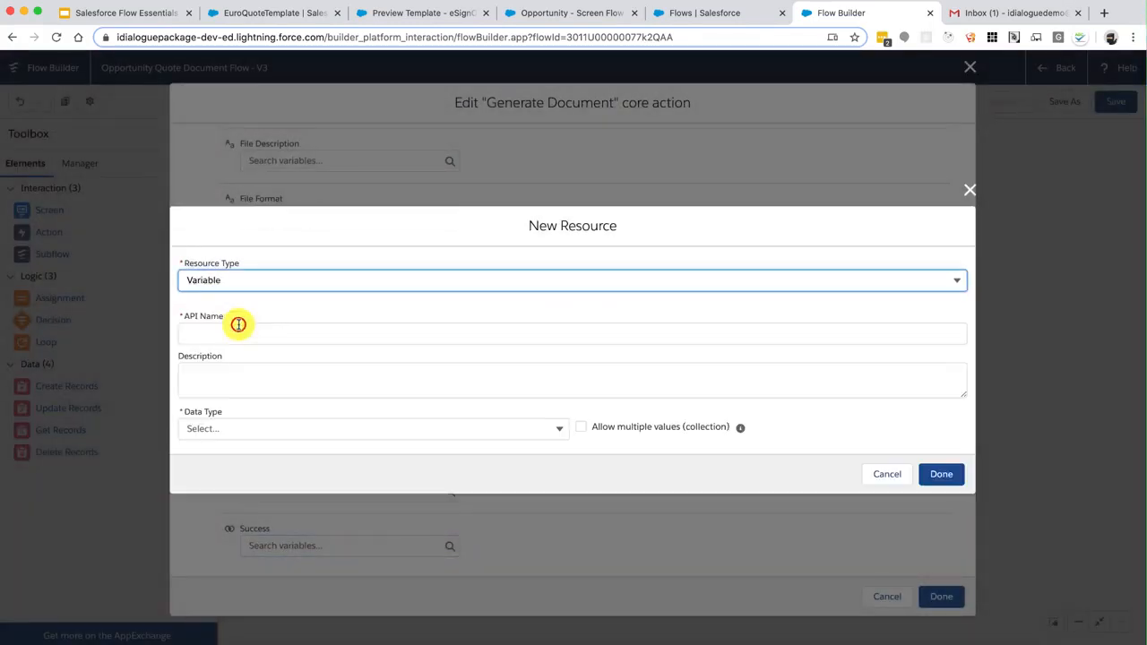
click(238, 324)
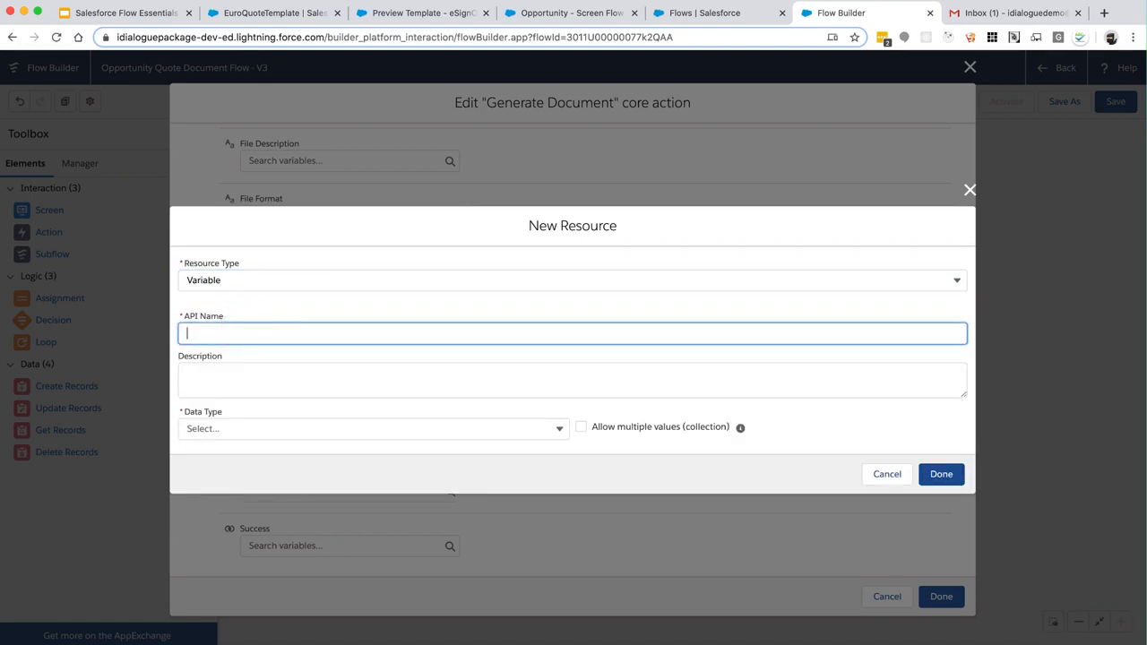
text(DocGen_Success)
click(225, 358)
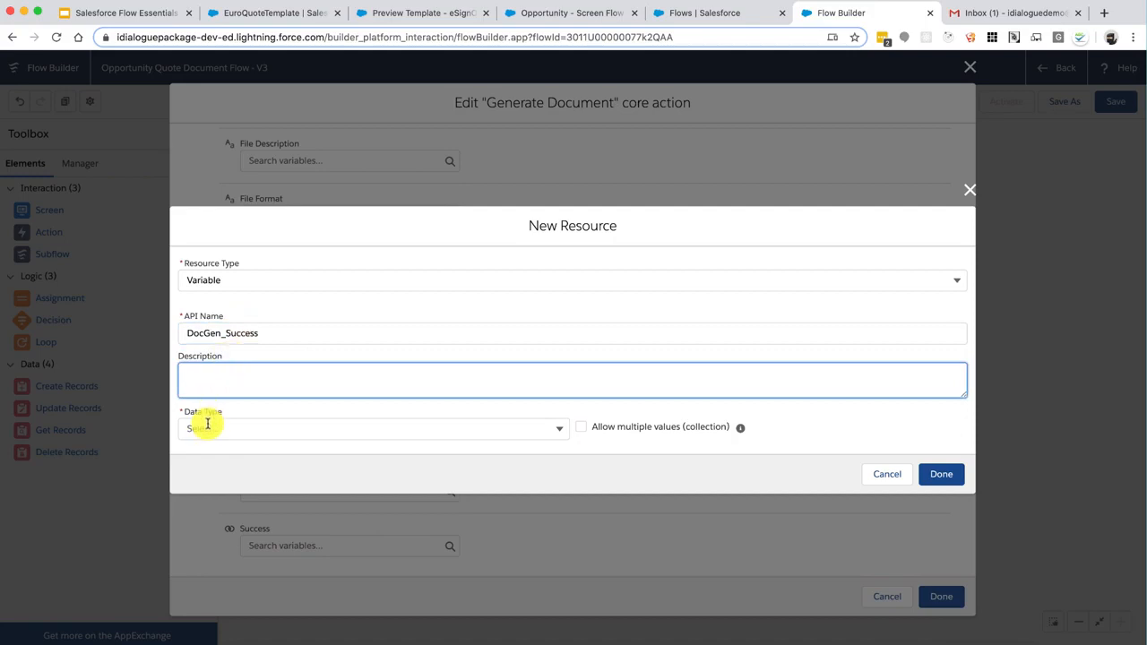
click(206, 428)
click(281, 283)
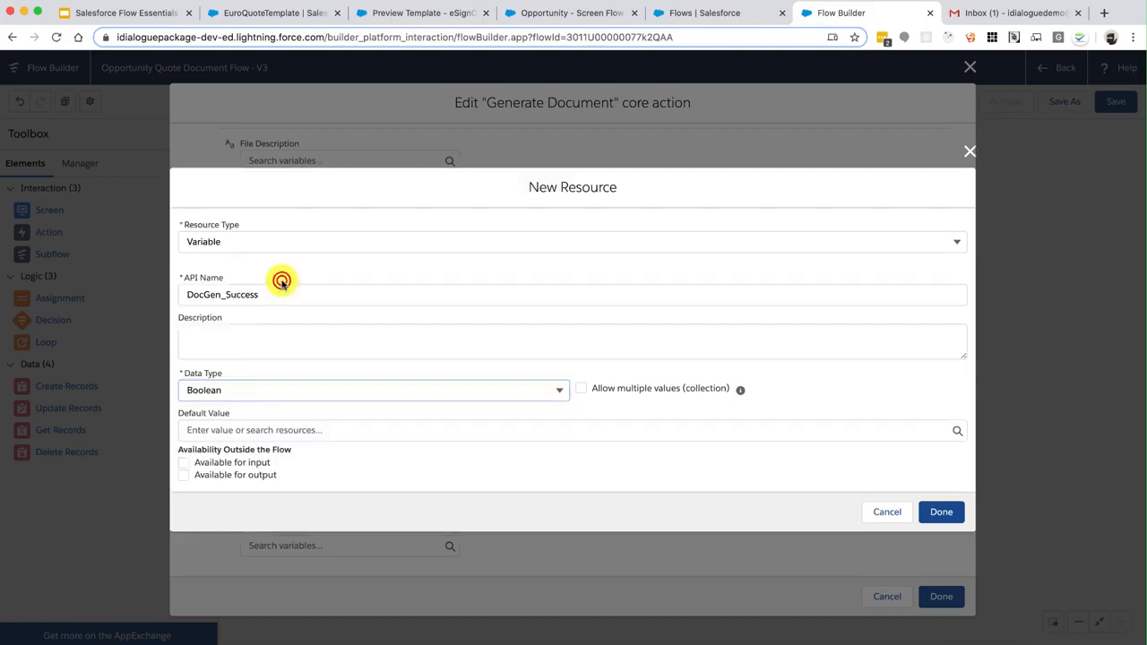
click(928, 512)
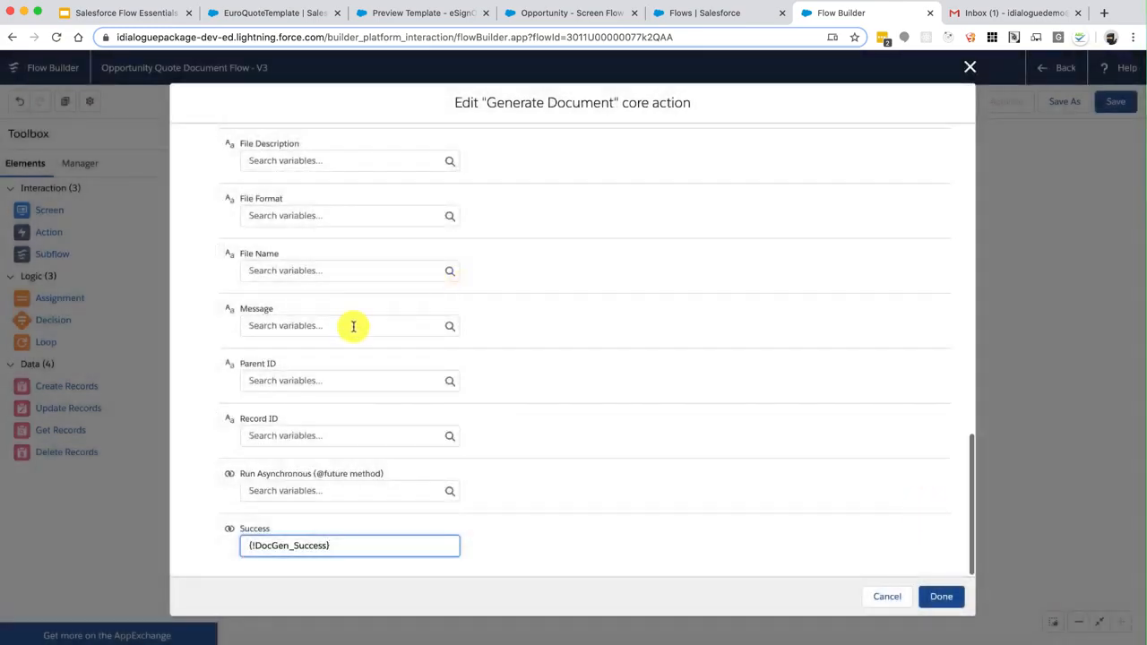
Create a DocGen_ErrorMessage variable for the Message output and begin a new results-text line
click(353, 326)
click(287, 299)
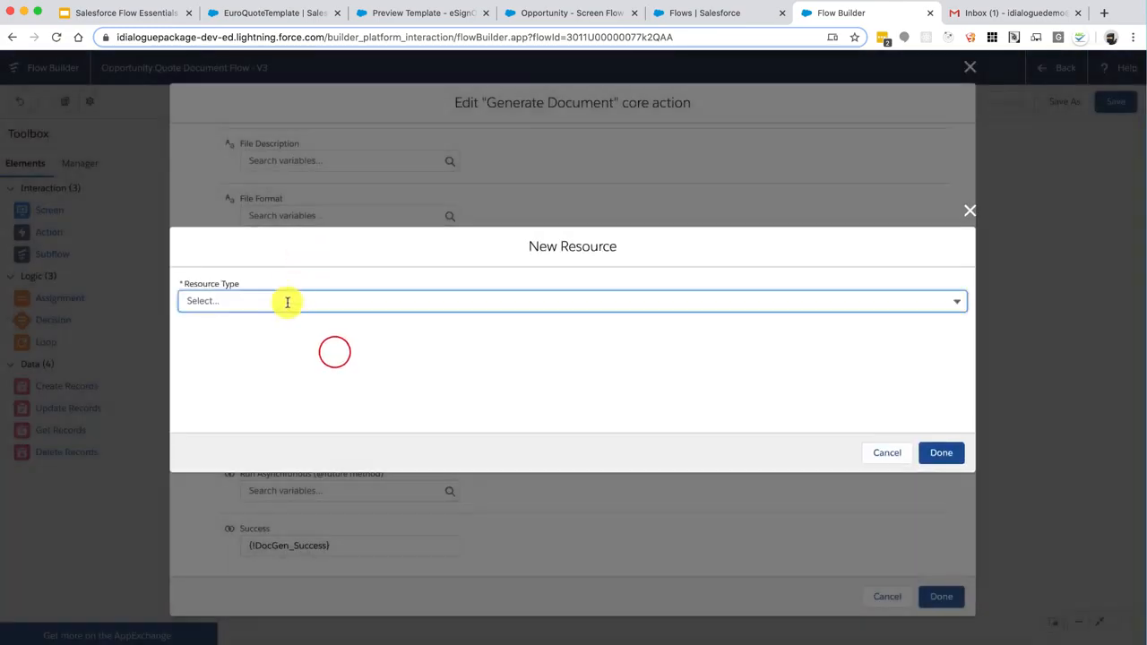
click(266, 325)
click(266, 330)
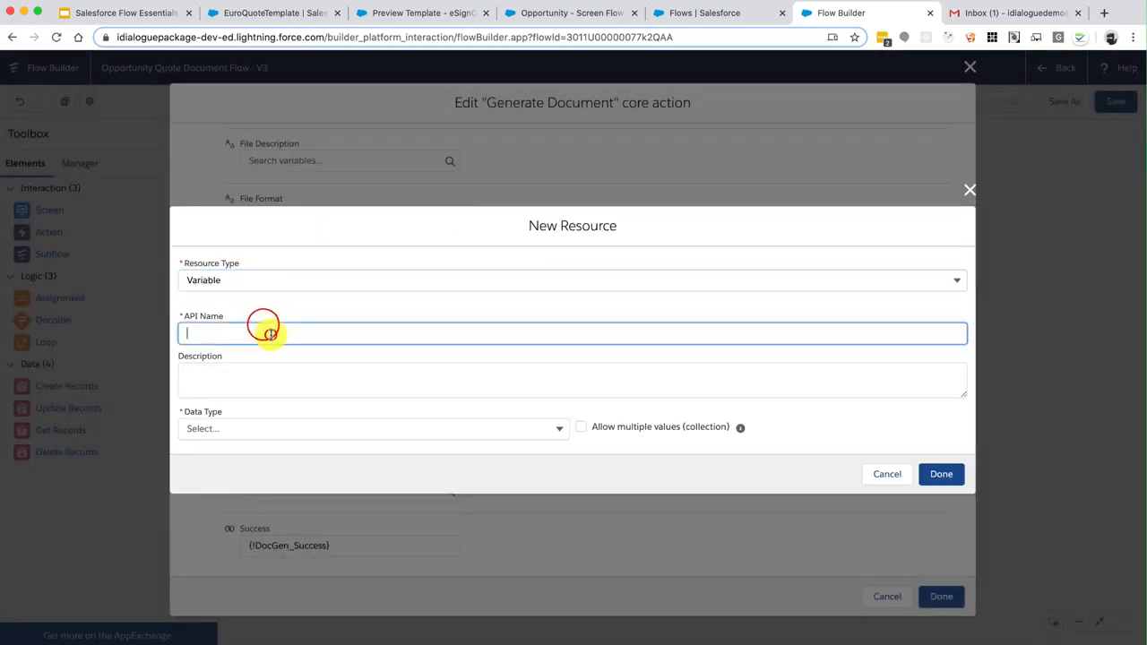
text(DocGen_E)
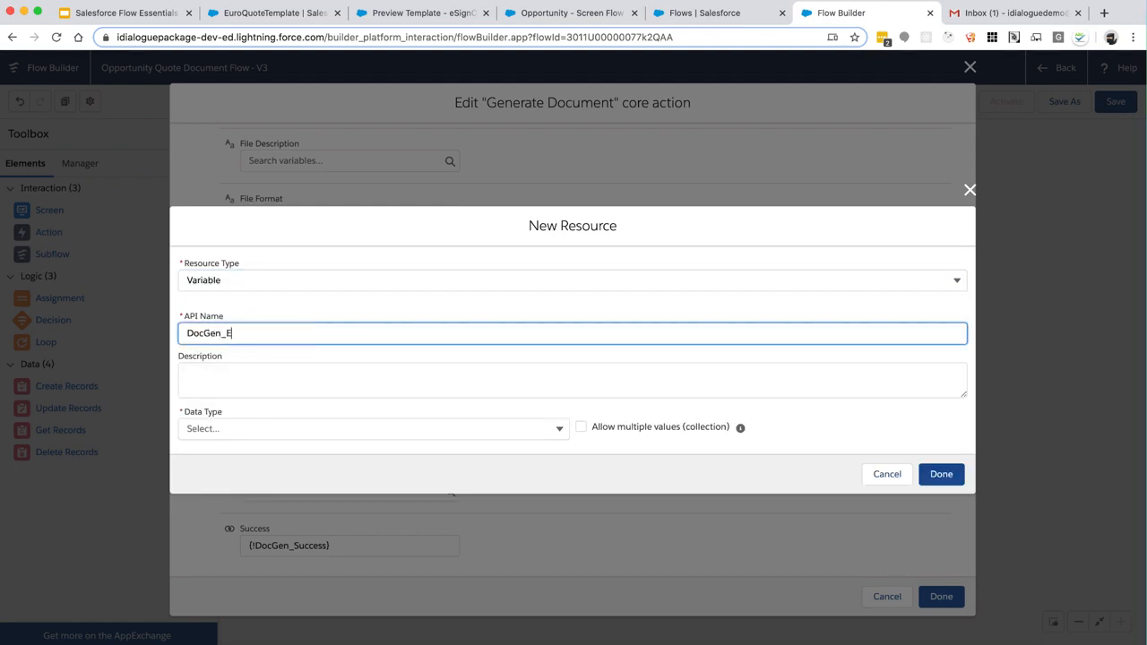
text(rrorMessage)
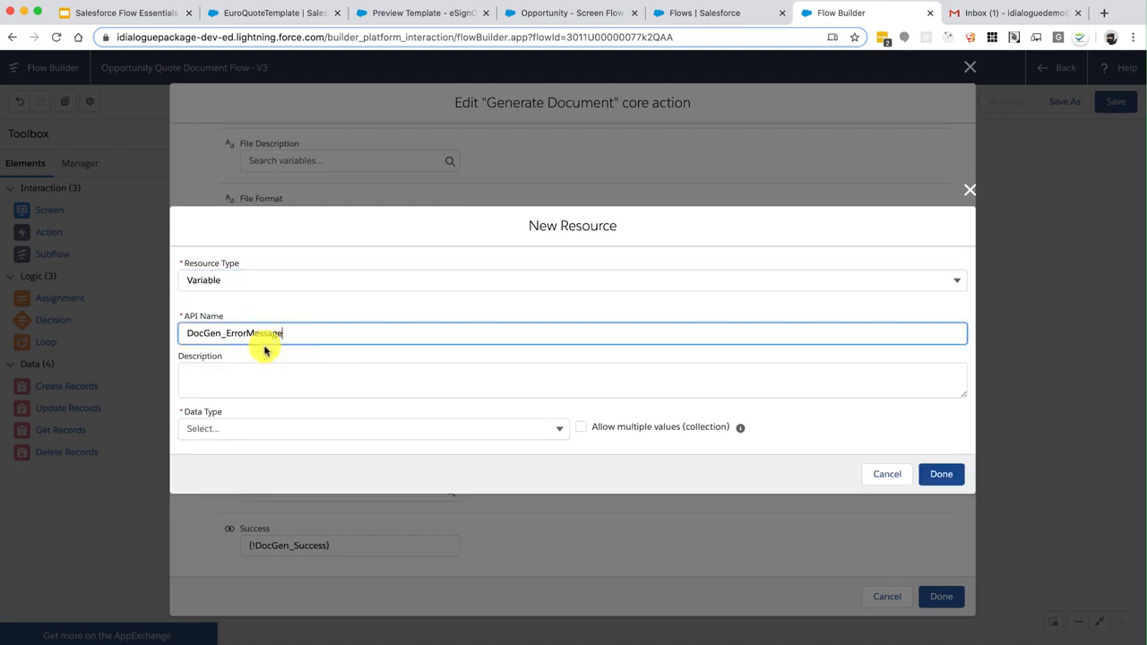
click(244, 424)
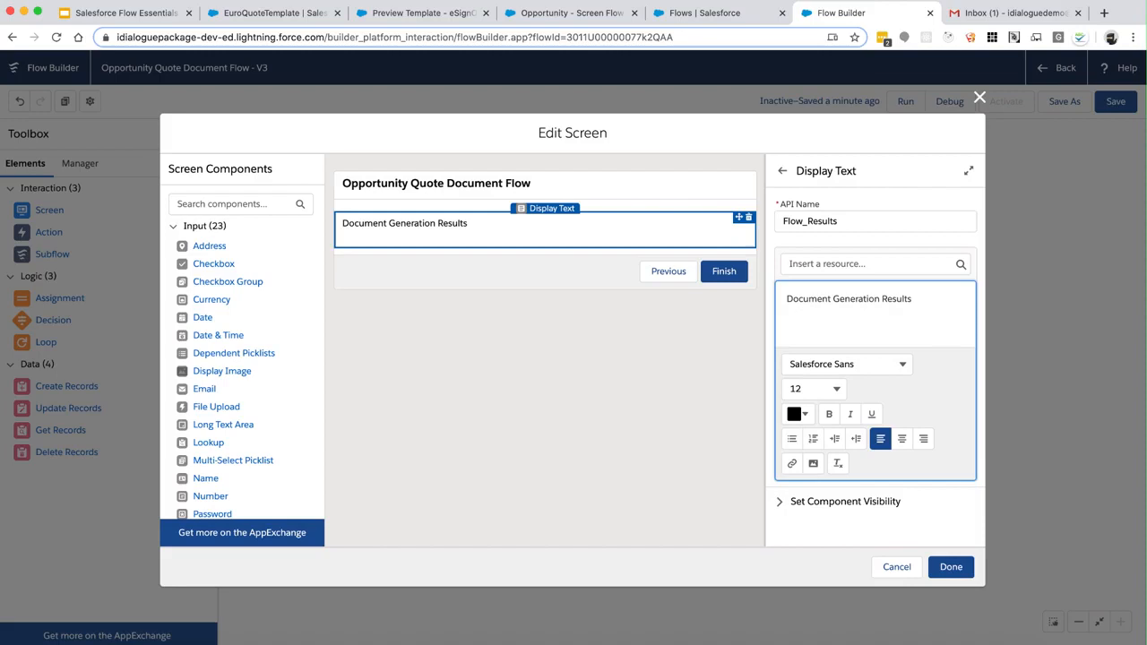
key(Return)
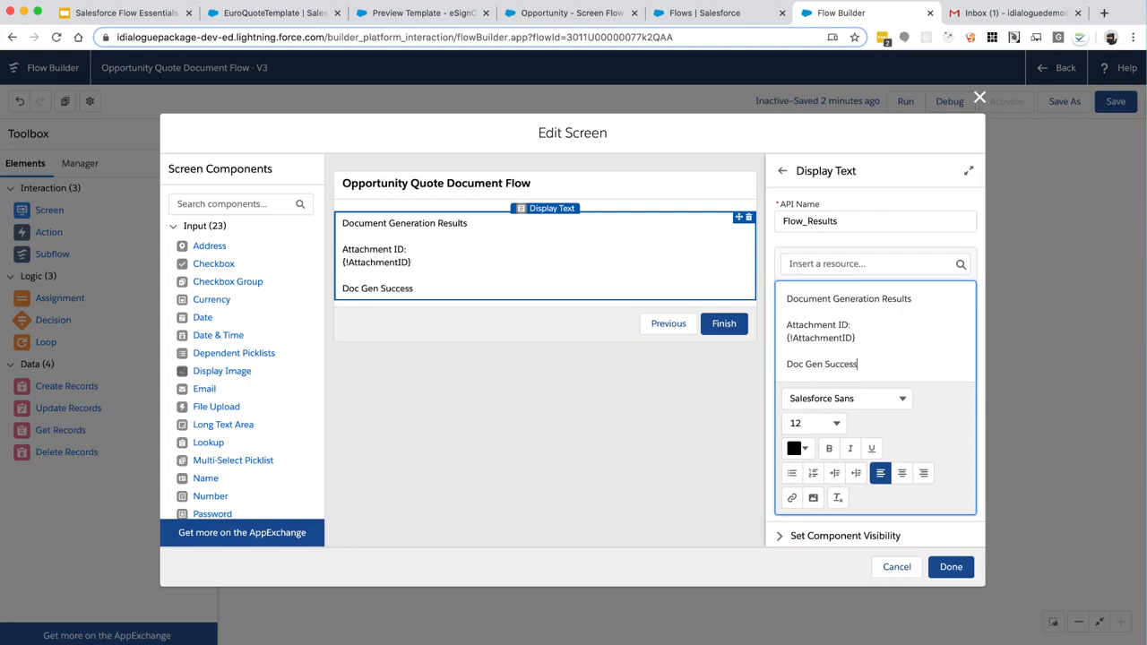
Insert {!DocGen_Success} after the Doc Gen Success label and add blank lines below
click(883, 265)
scroll(858, 414, down, 3)
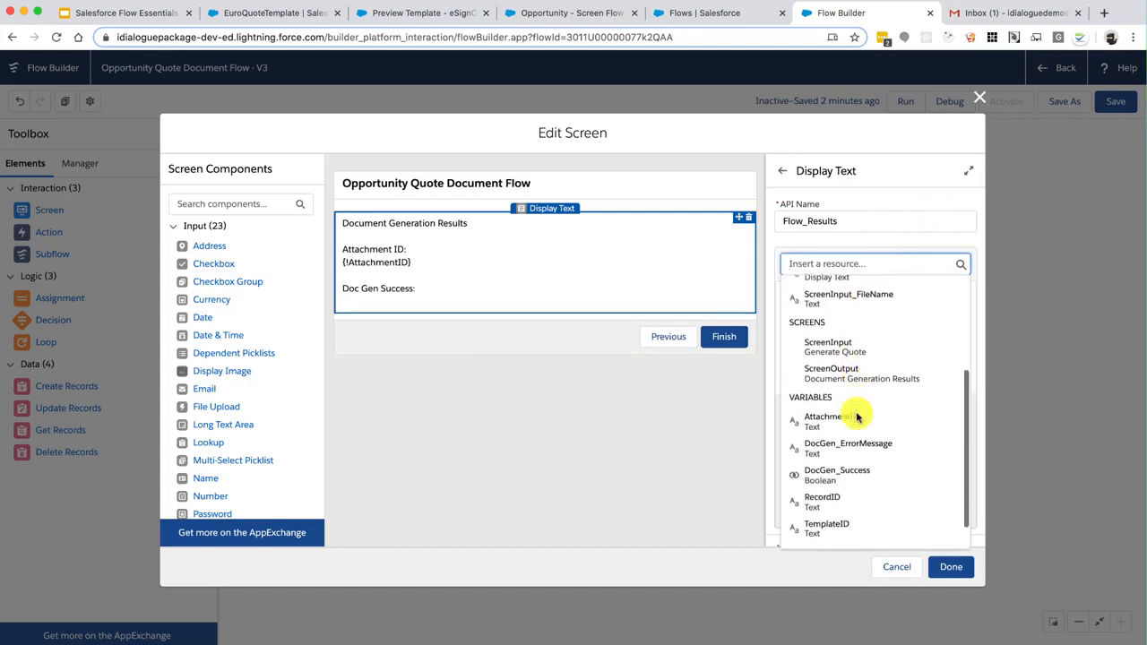
click(829, 439)
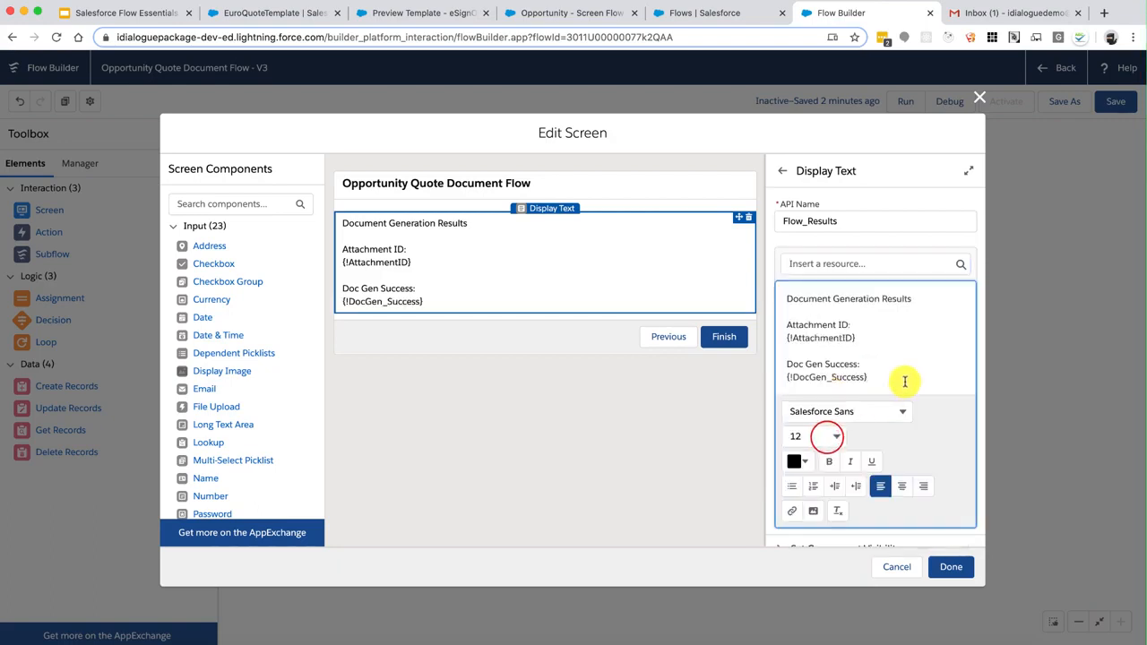
key(Return)
key(Return)
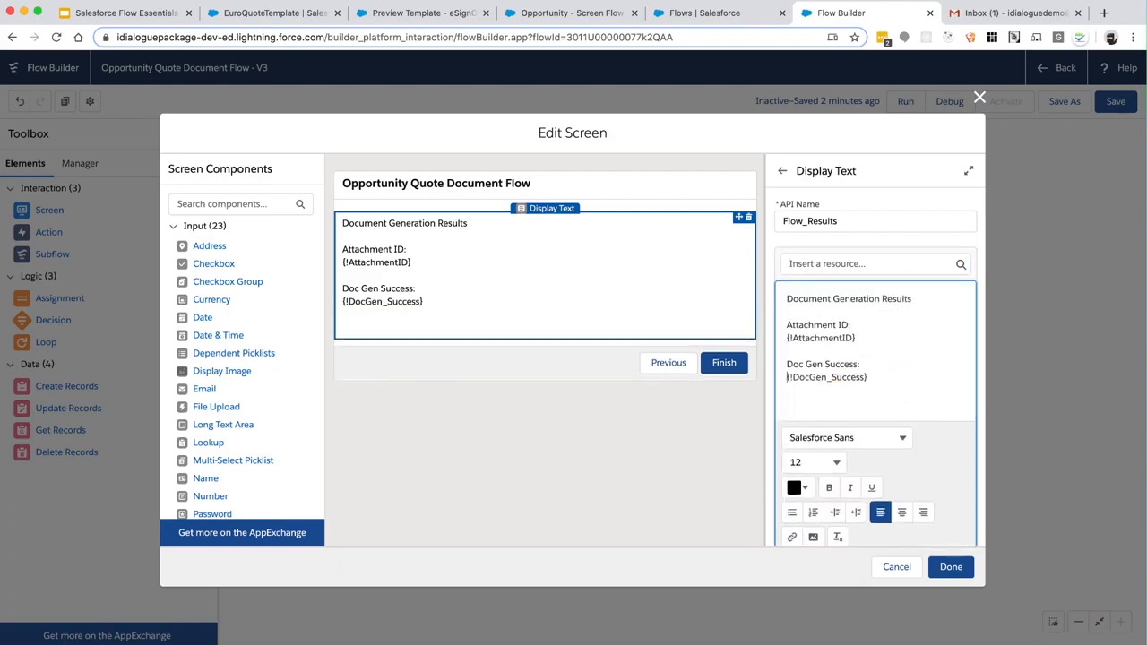
key(Return)
key(Return)
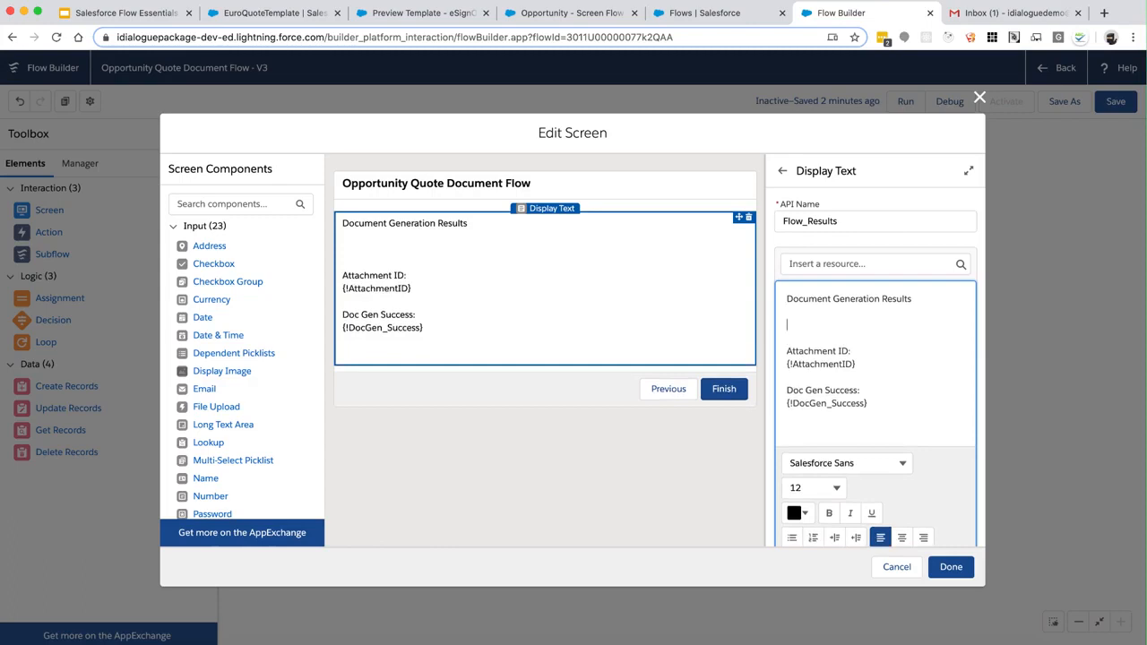
Add a 'File Name:' line followed by the {!ScreenInput_FileName} value
text(File Name:)
key(Return)
click(860, 264)
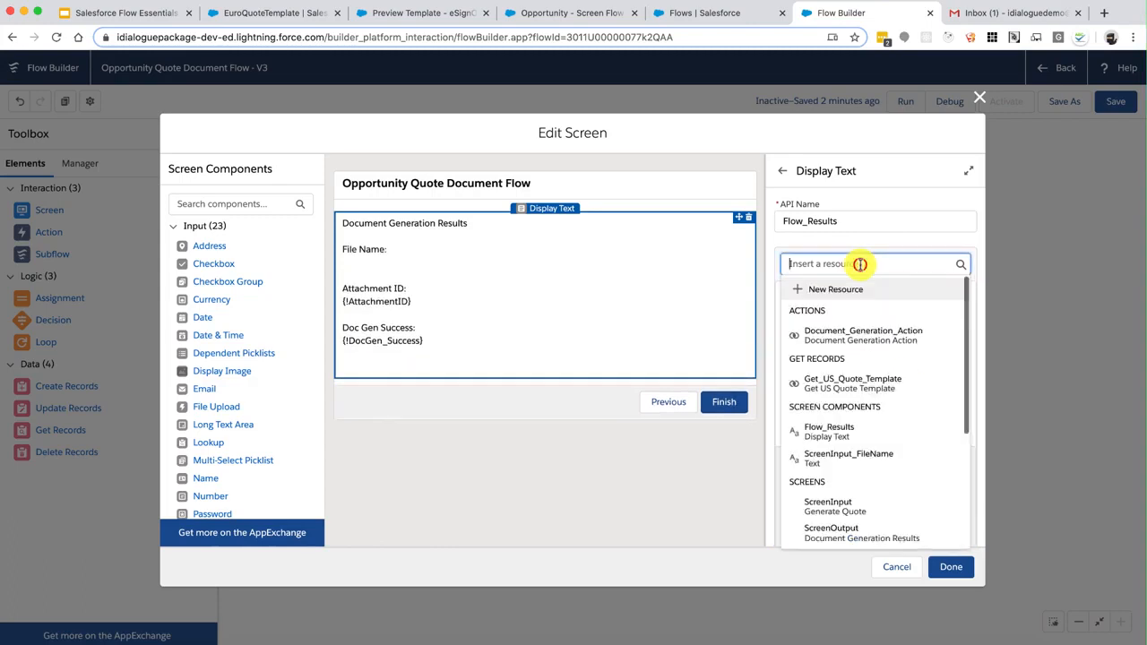
click(845, 452)
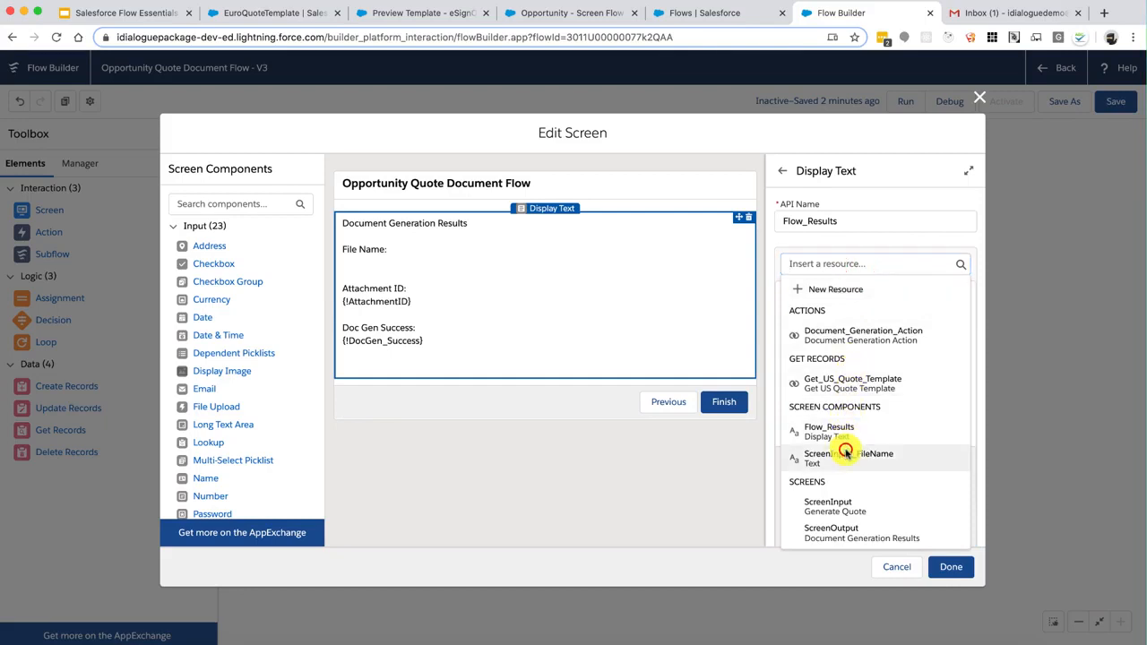
Add a Doc Gen Error Message line with {!DocGen_ErrorMessage} and finish editing the screen
click(882, 435)
scroll(881, 435, down, 1)
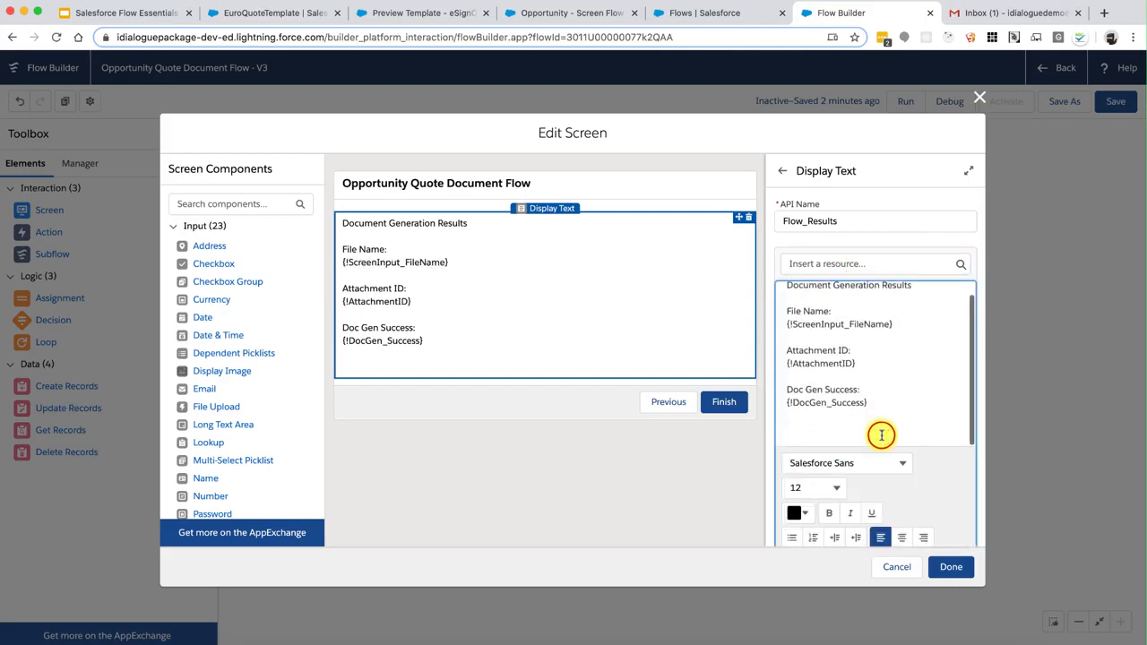
text(Doc Gen Error Message:)
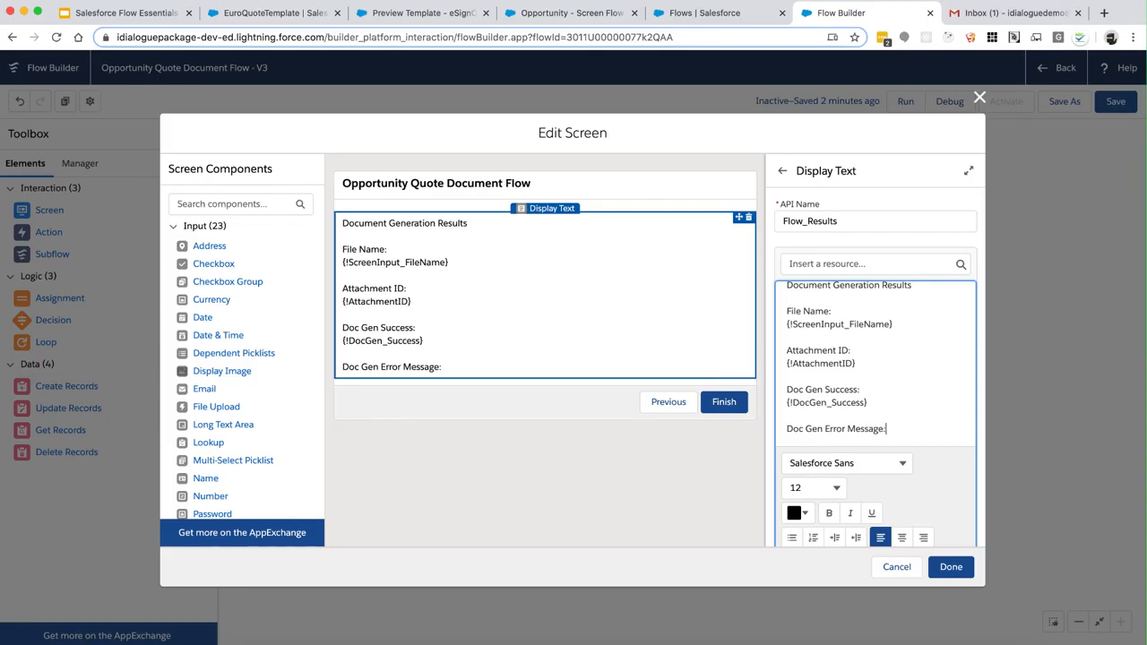
click(856, 263)
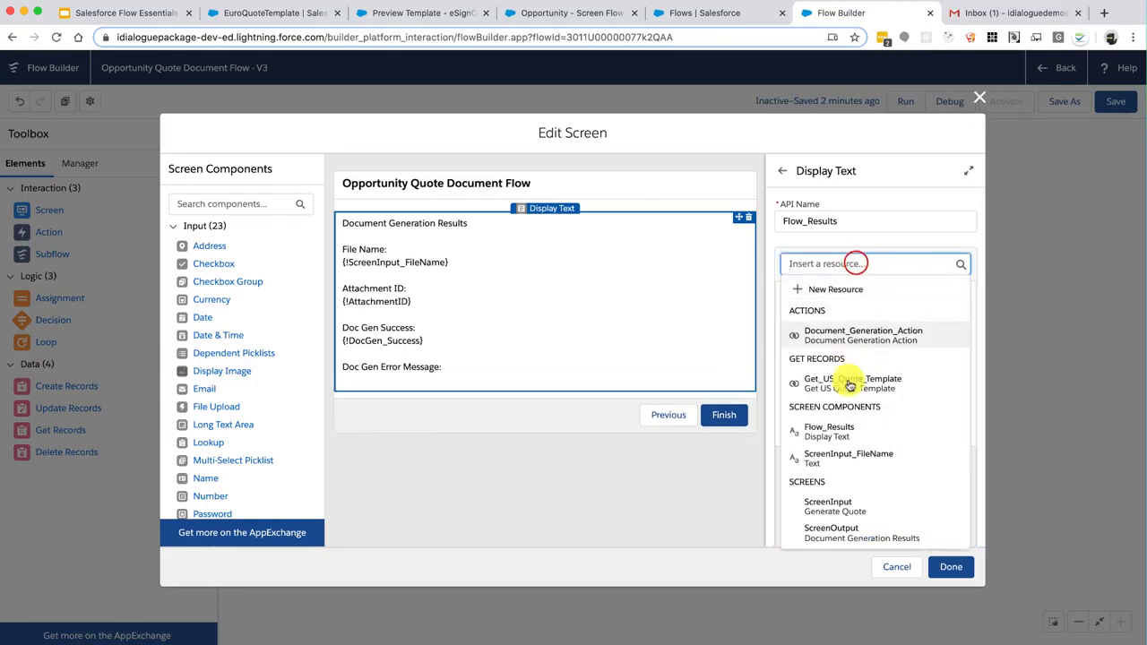
scroll(850, 395, down, 4)
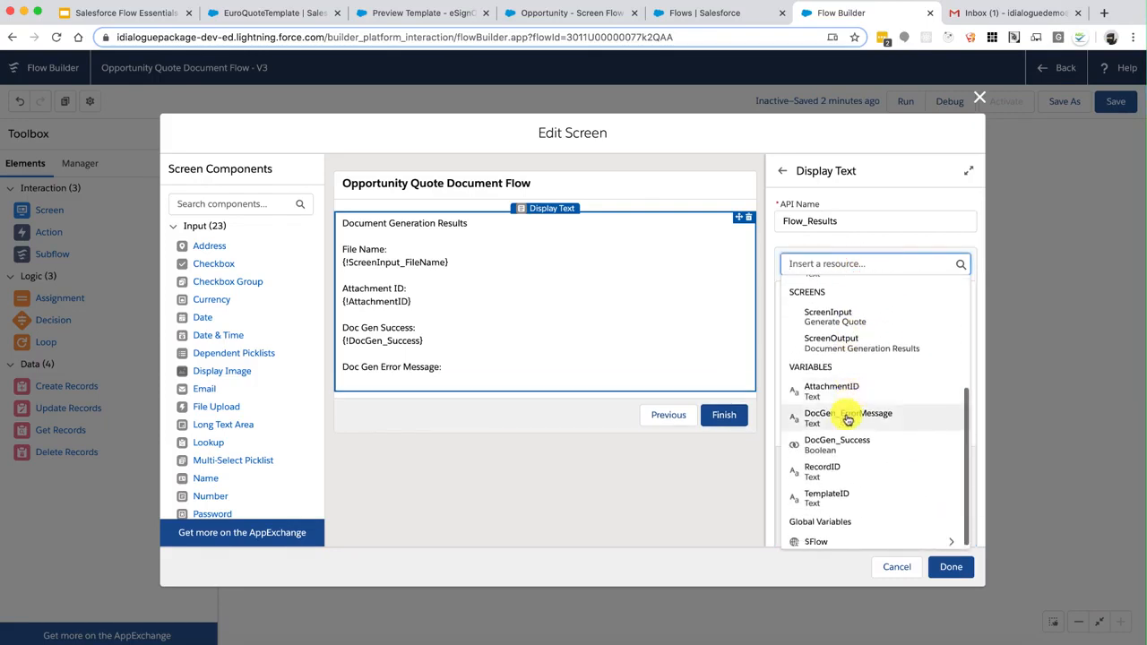
click(847, 419)
scroll(837, 403, down, 1)
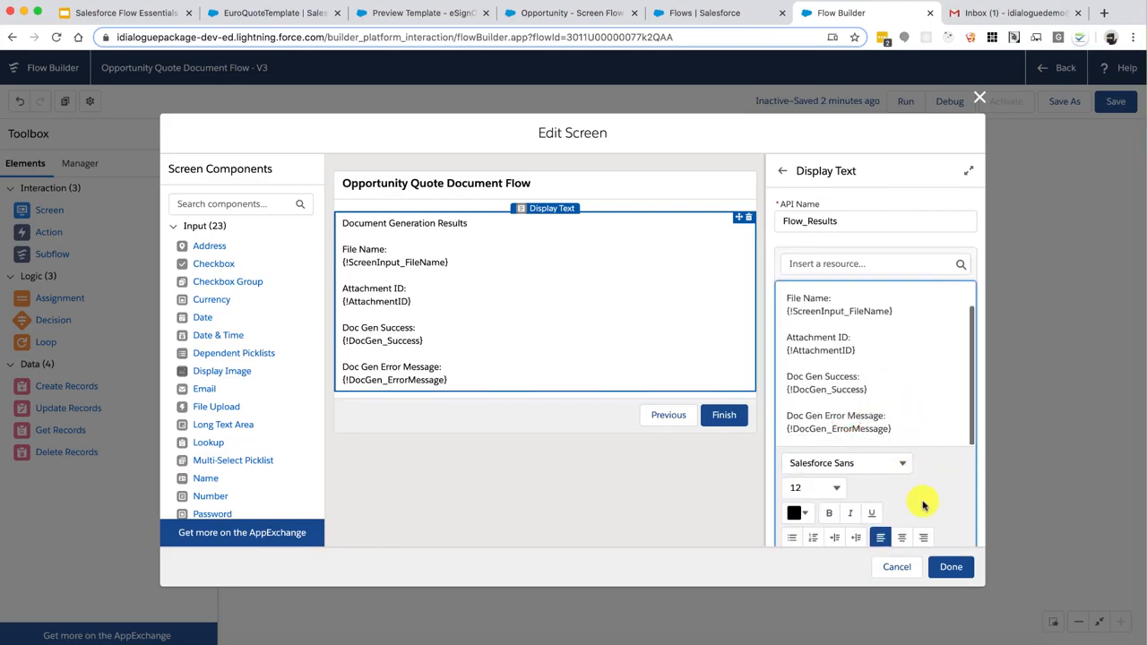
click(952, 567)
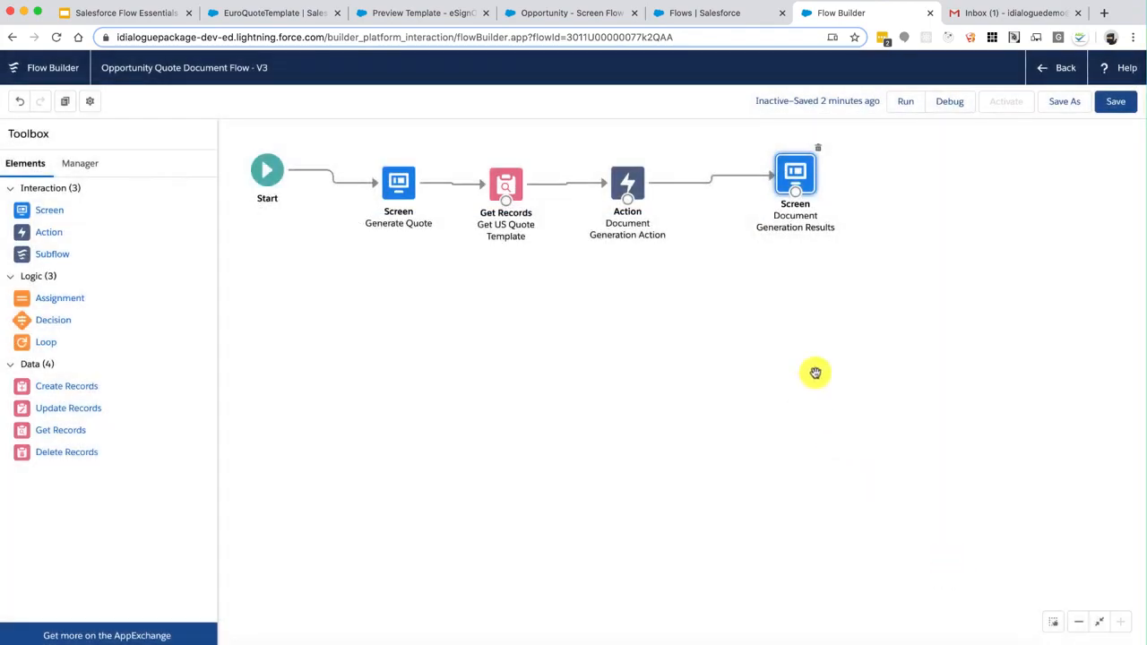
Save and activate Opportunity Quote Document Flow V3, then return to the opportunity record
click(1115, 100)
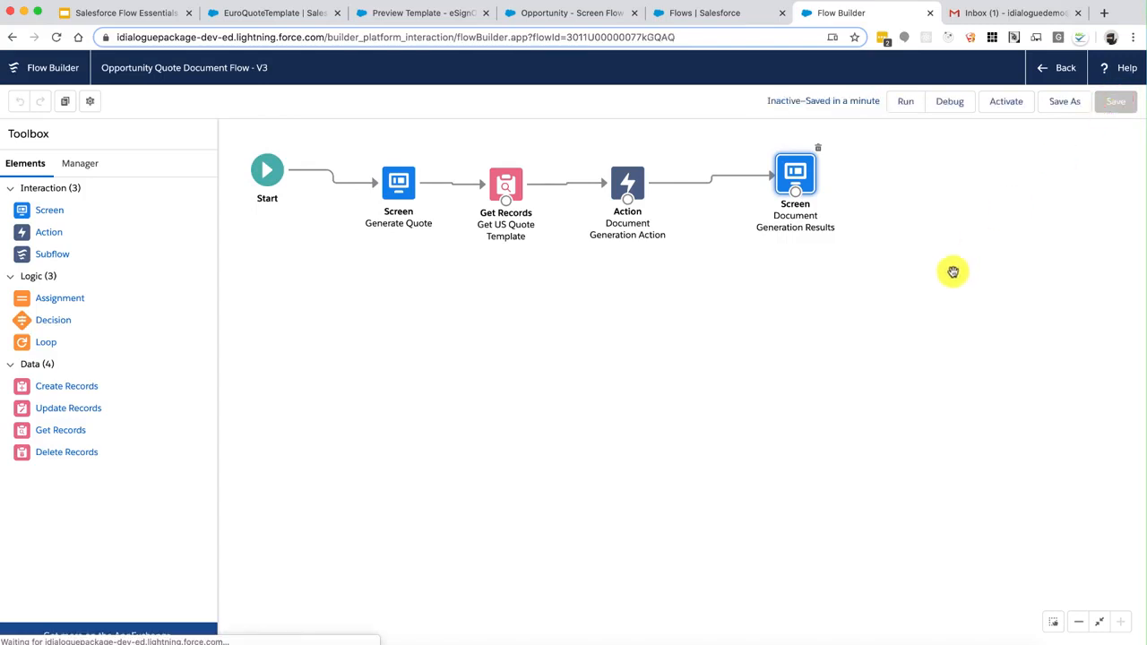
click(994, 106)
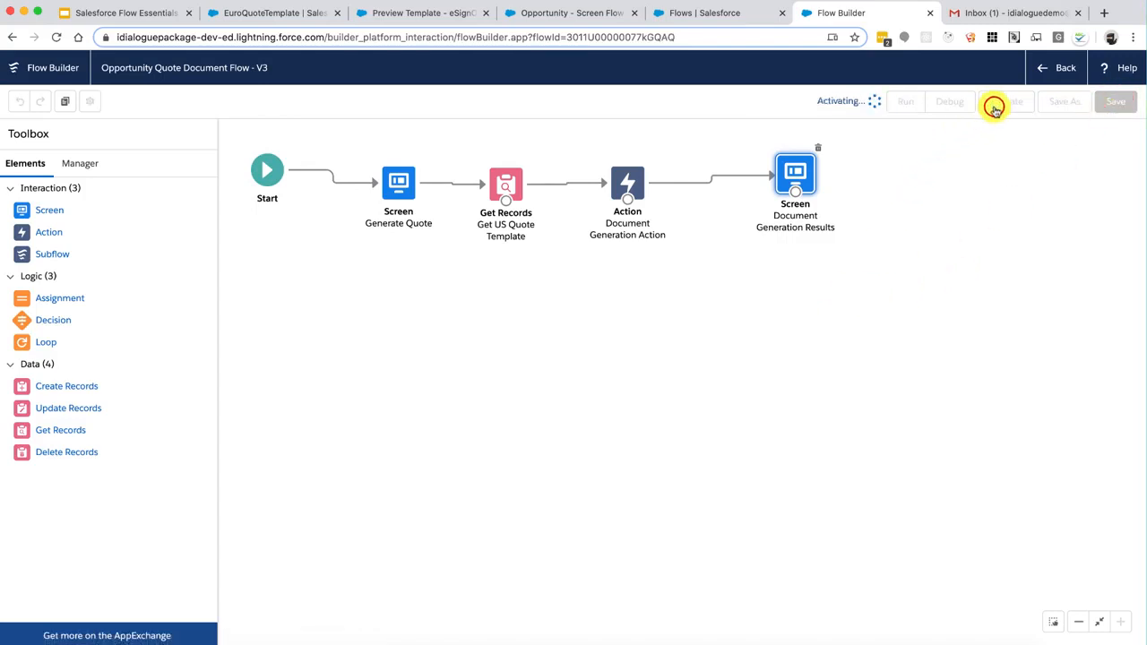
click(556, 16)
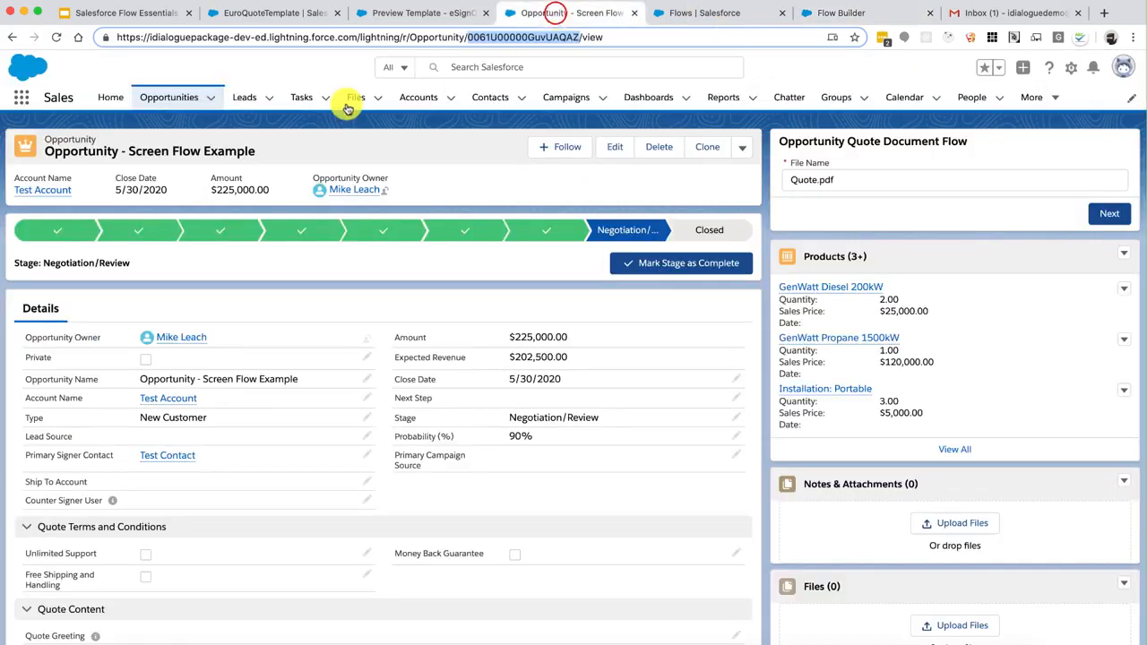
Reload the opportunity page and run the flow with File Name MyQuote.pdf
click(55, 38)
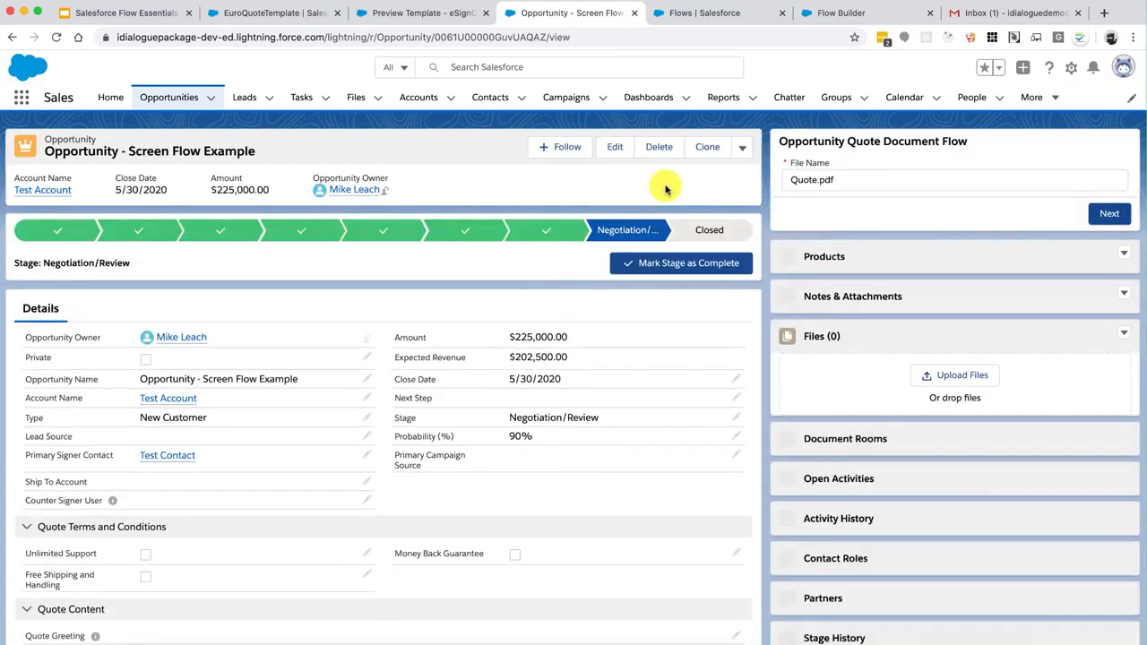
click(855, 179)
key(super+Left)
text(M)
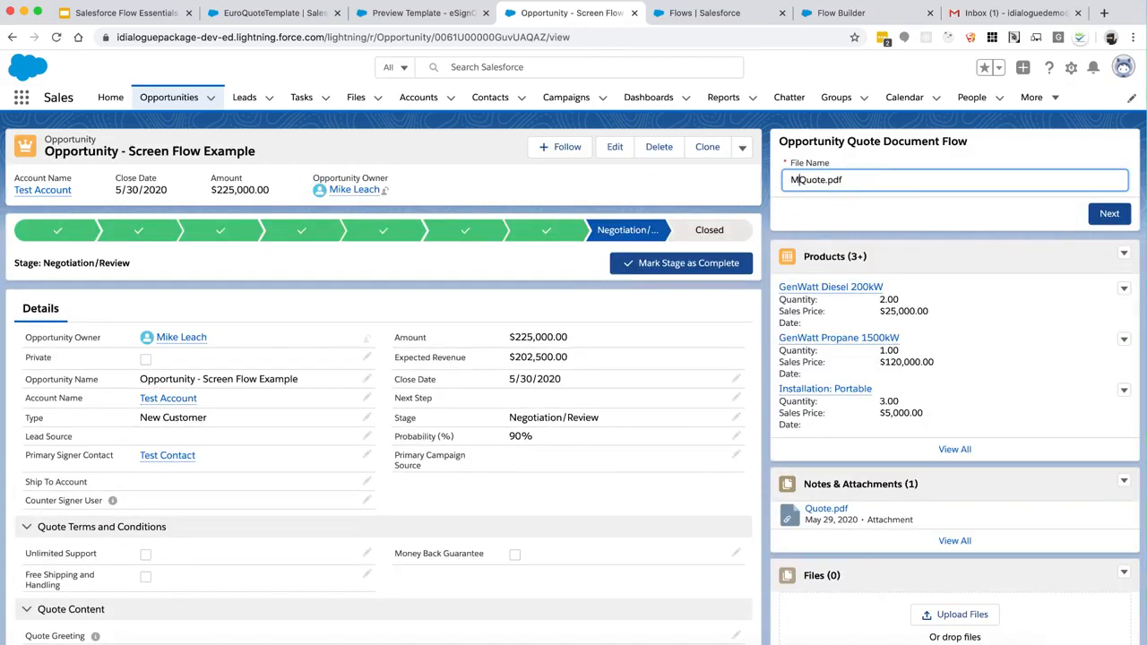
text(y)
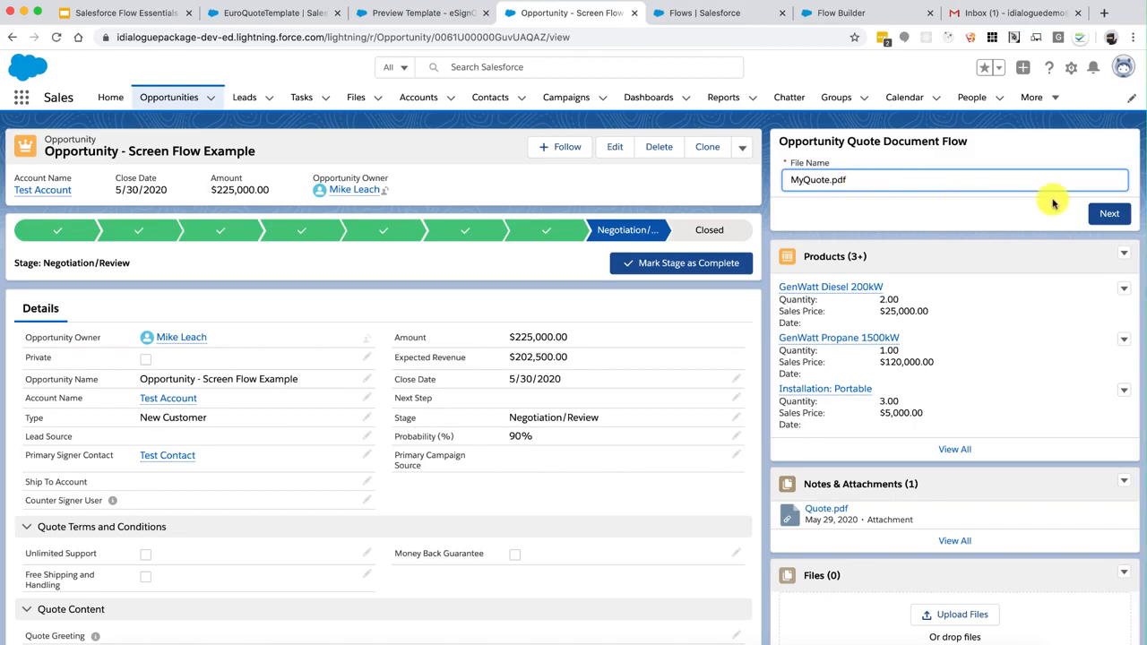
click(1109, 215)
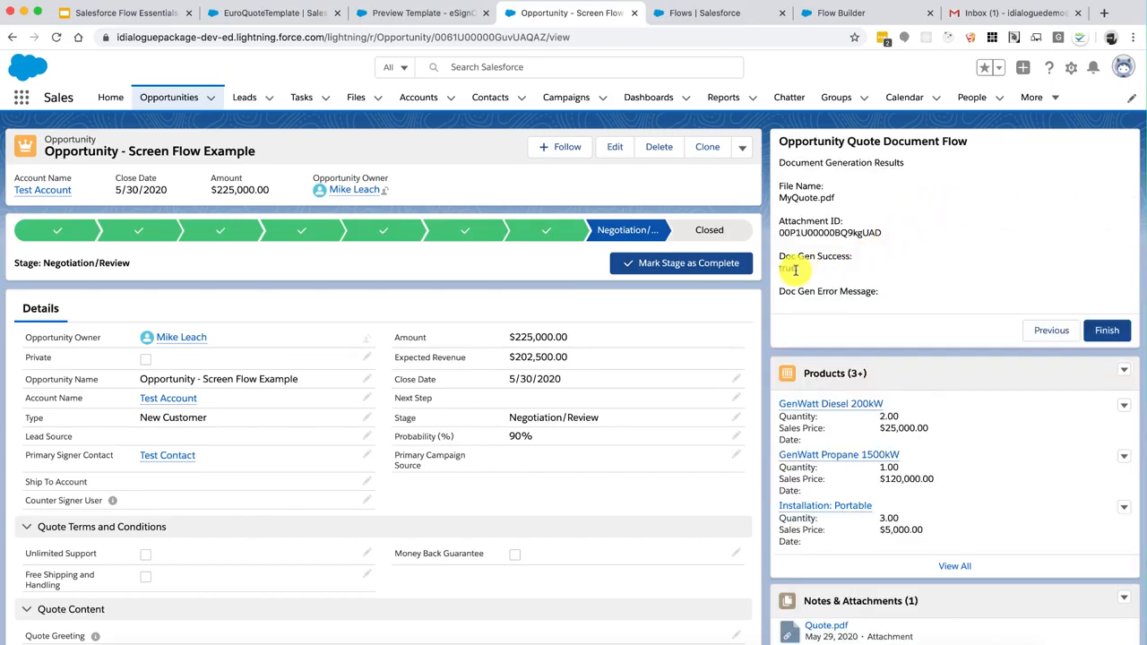
Check the results: file name MyQuote.pdf, the new Attachment ID, and success true
drag(781, 269, 791, 269)
drag(798, 230, 841, 231)
click(841, 230)
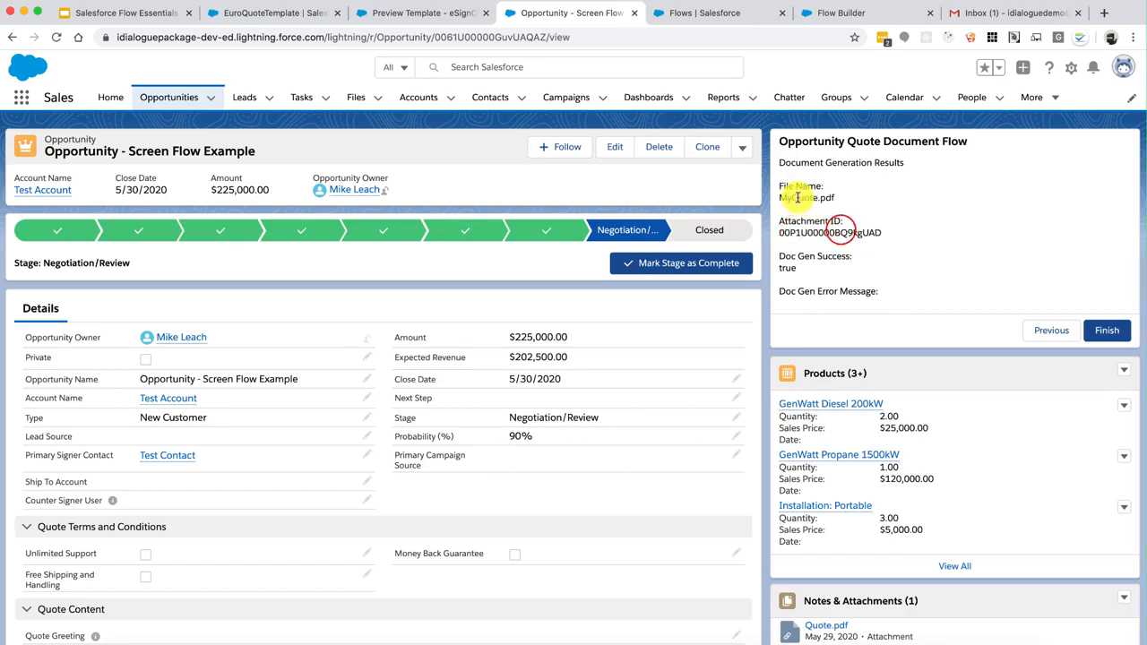
drag(795, 197, 812, 197)
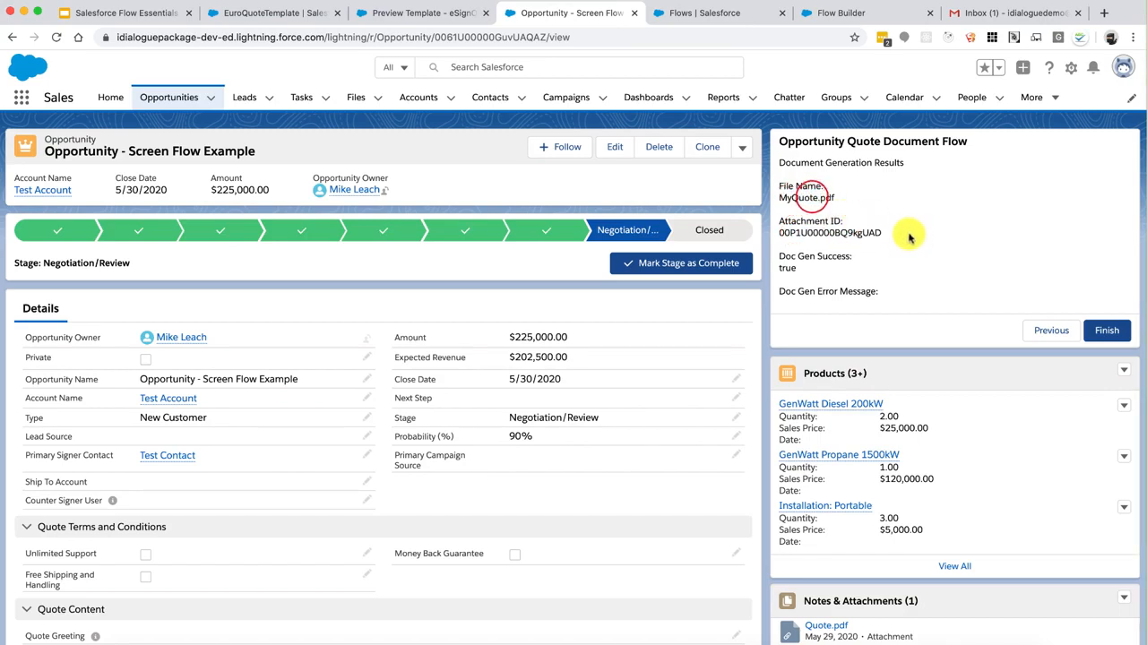
drag(909, 233, 795, 219)
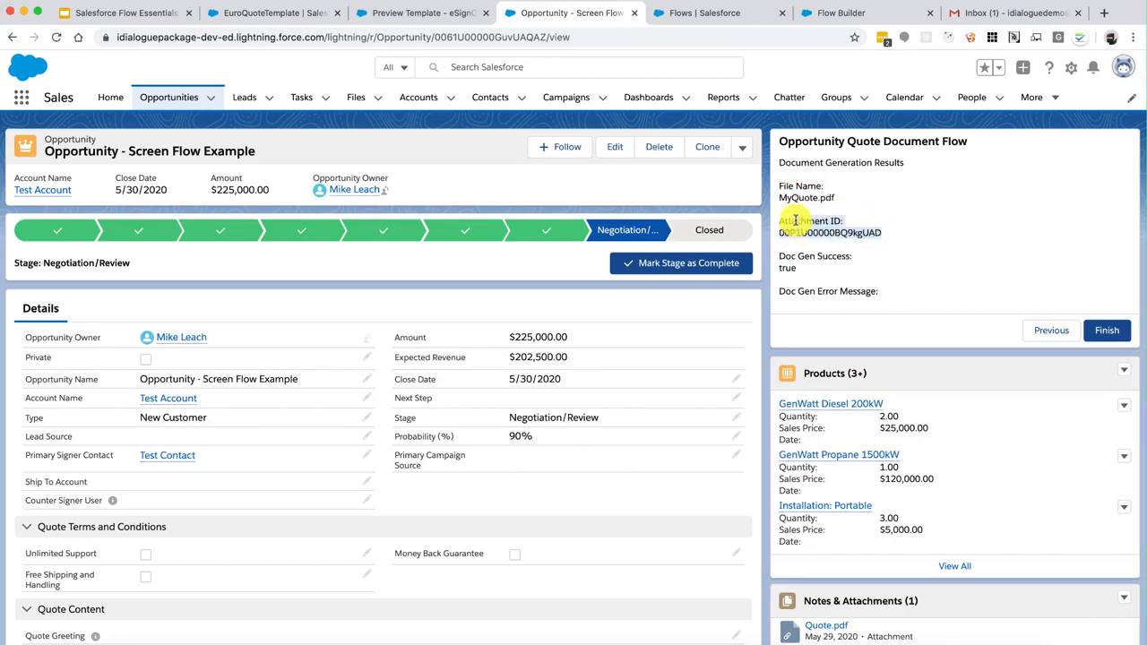
click(797, 221)
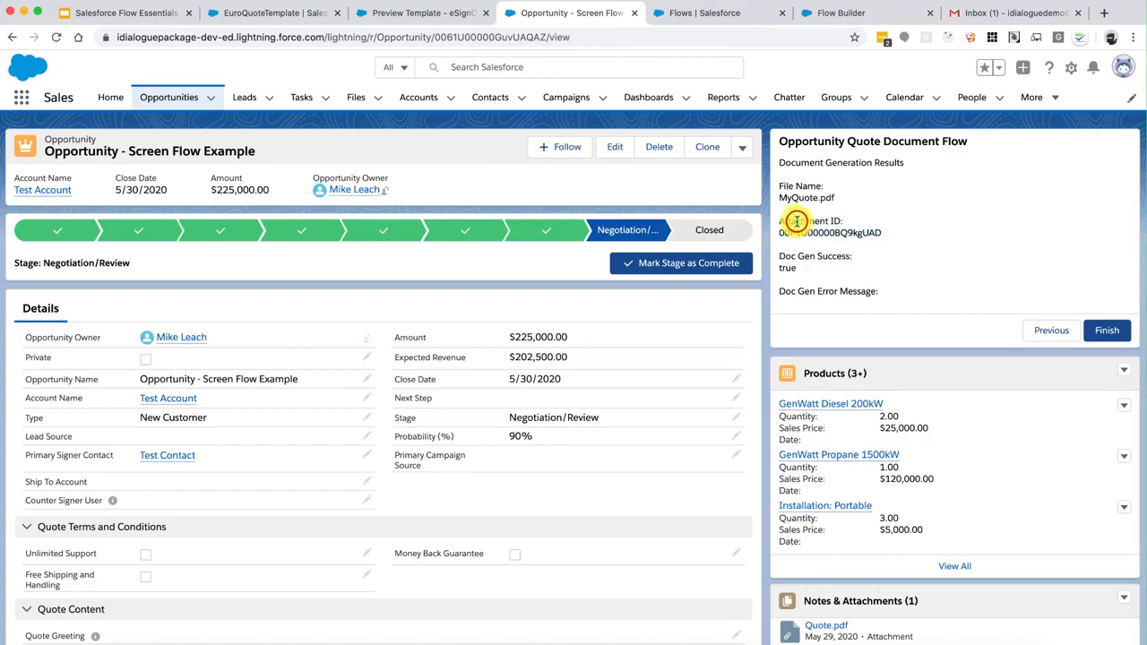
mouse_move(788, 222)
mouse_down()
mouse_move(882, 229)
mouse_move(809, 218)
mouse_up()
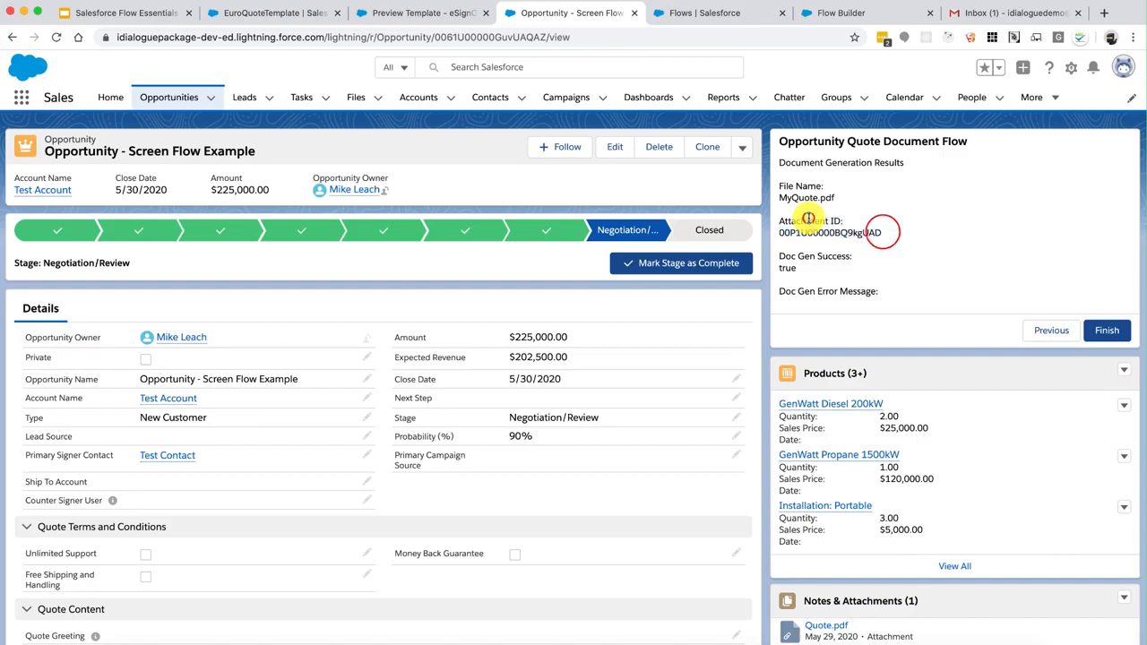
click(881, 232)
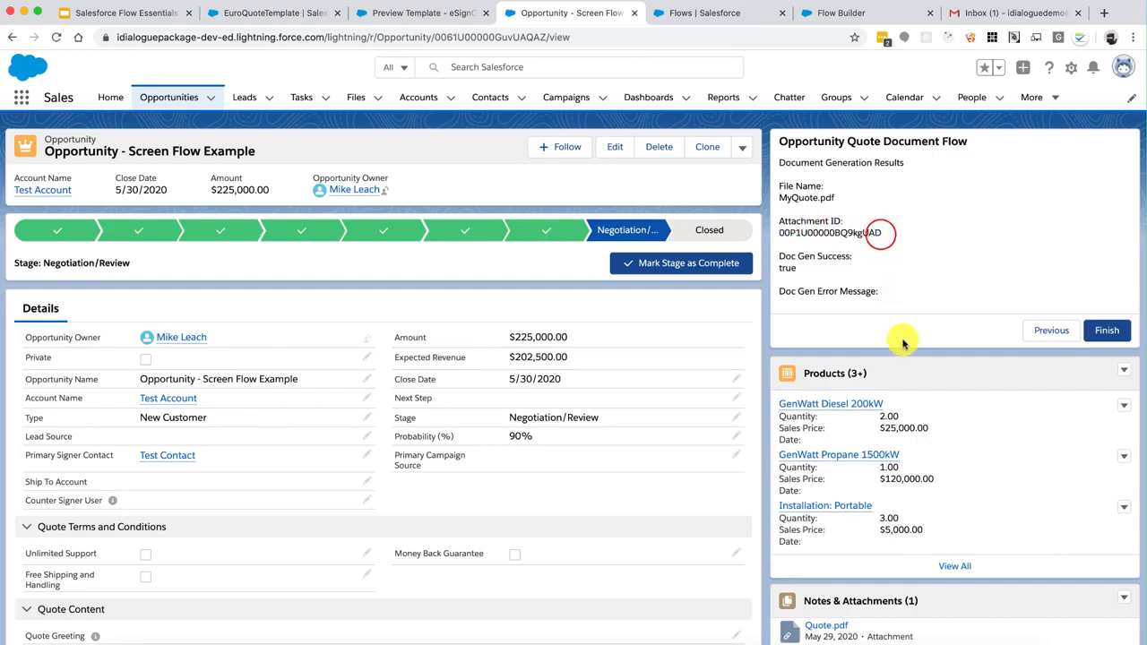
scroll(901, 340, down, 5)
View MyQuote.pdf from the full Notes & Attachments list, then return to the Opportunity - Screen Flow Example record
click(954, 489)
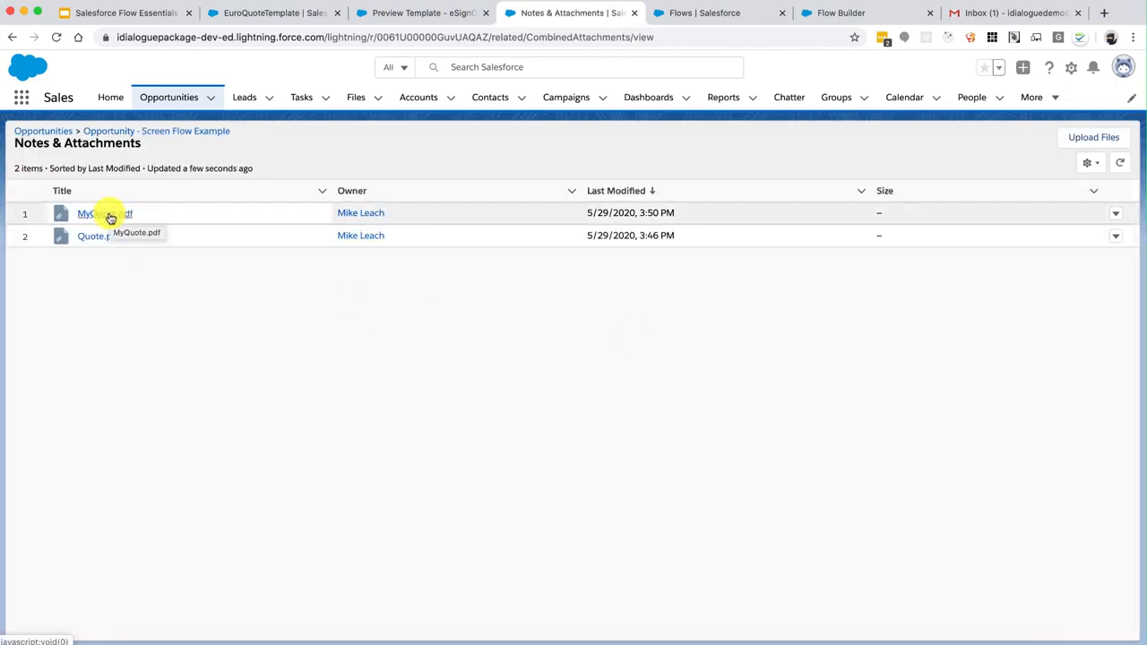
click(109, 214)
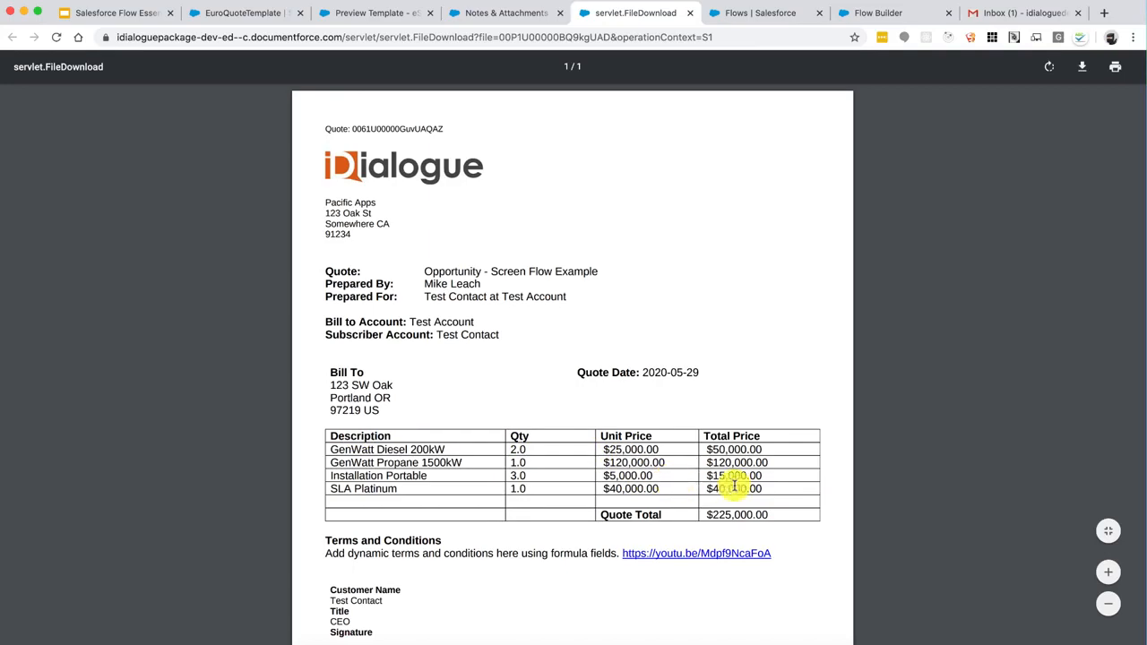
scroll(734, 484, down, 3)
scroll(735, 474, up, 3)
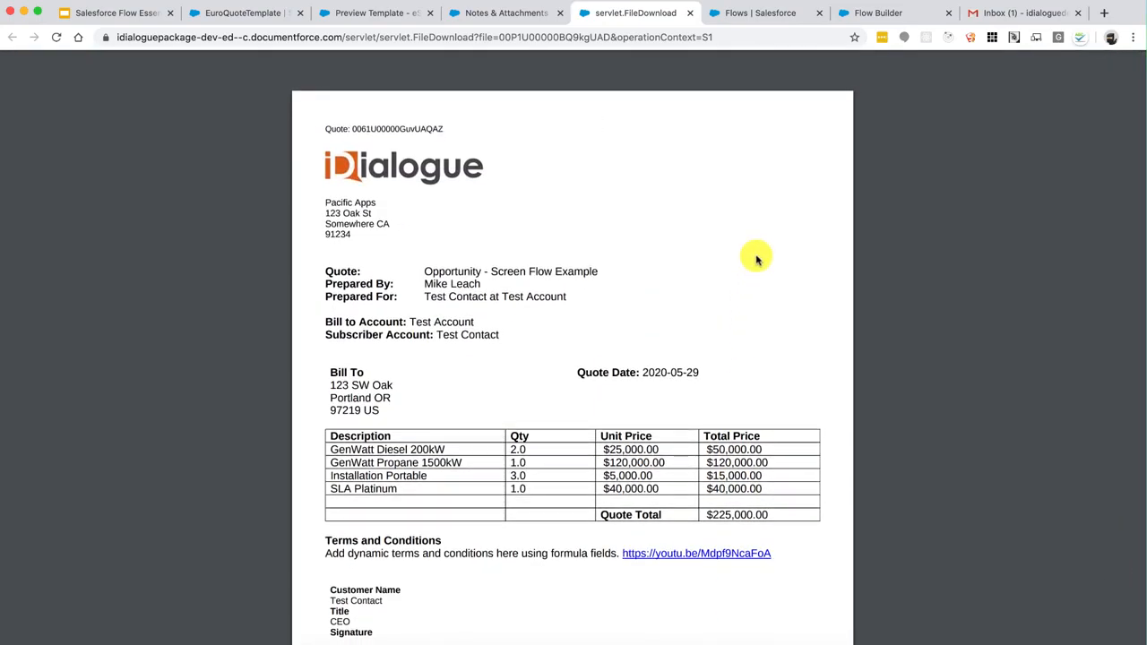
click(689, 13)
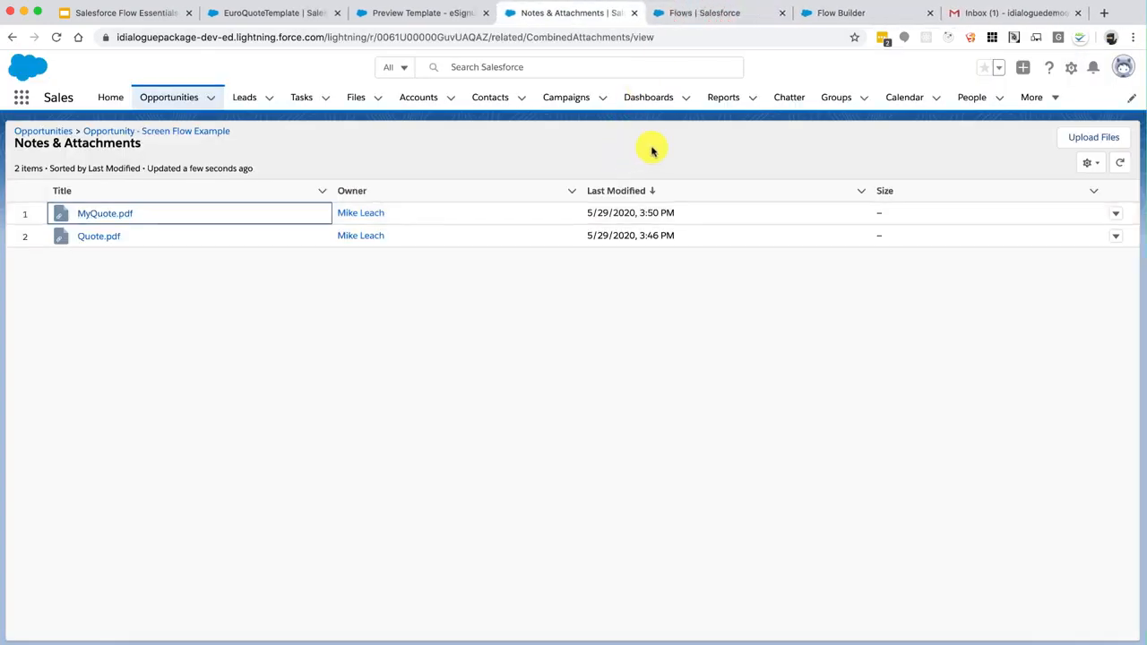
click(215, 132)
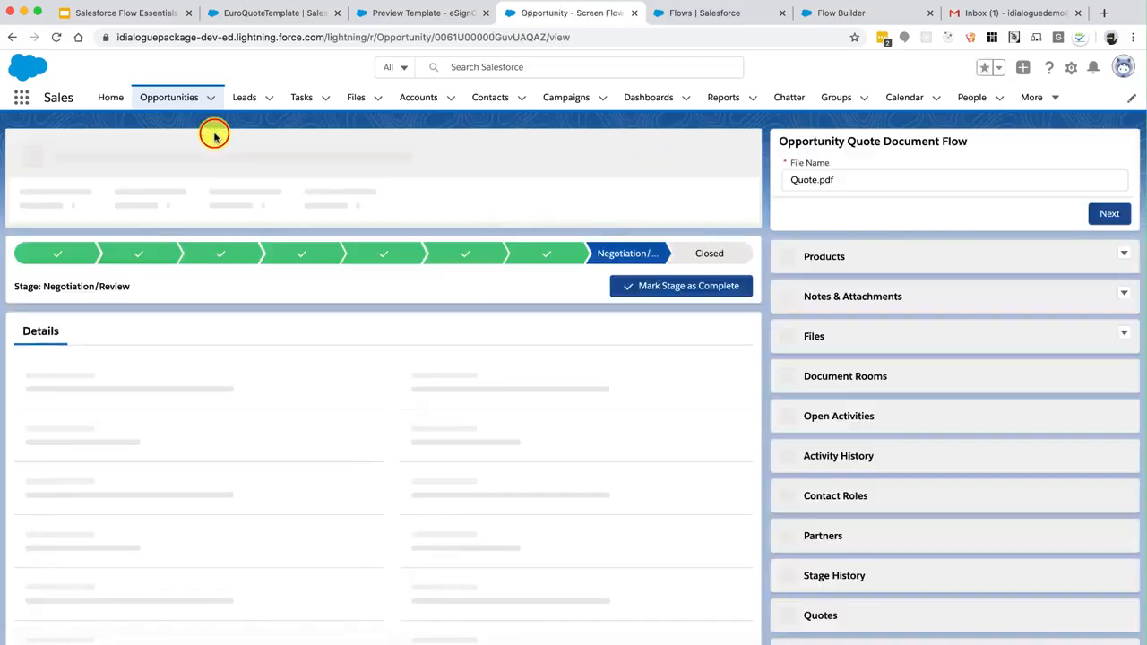
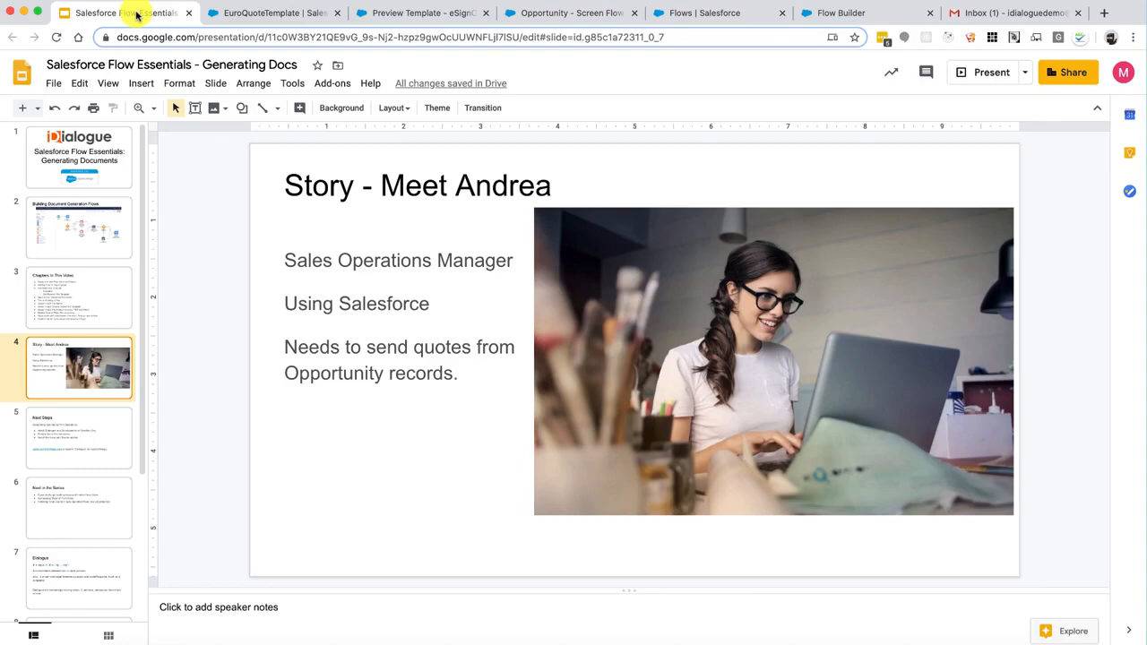
Switch from the Slides deck to Opportunity Quote Document Flow - V3 in Flow Builder
click(820, 18)
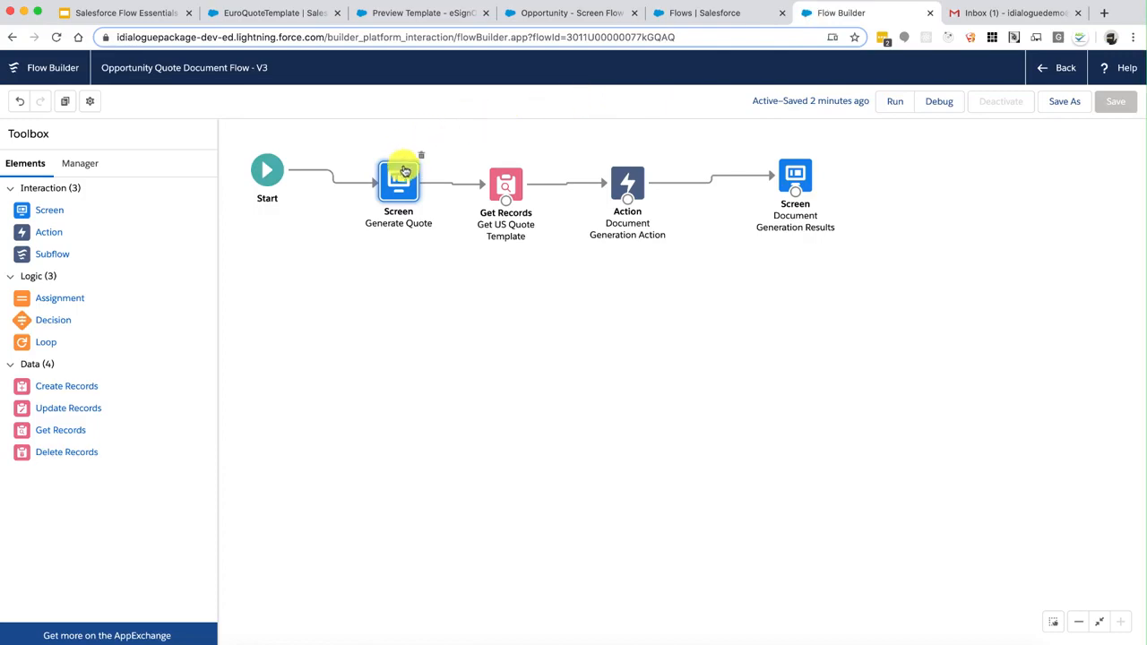
Place a Radio Buttons field below File Name on the Generate Quote screen
double_click(403, 185)
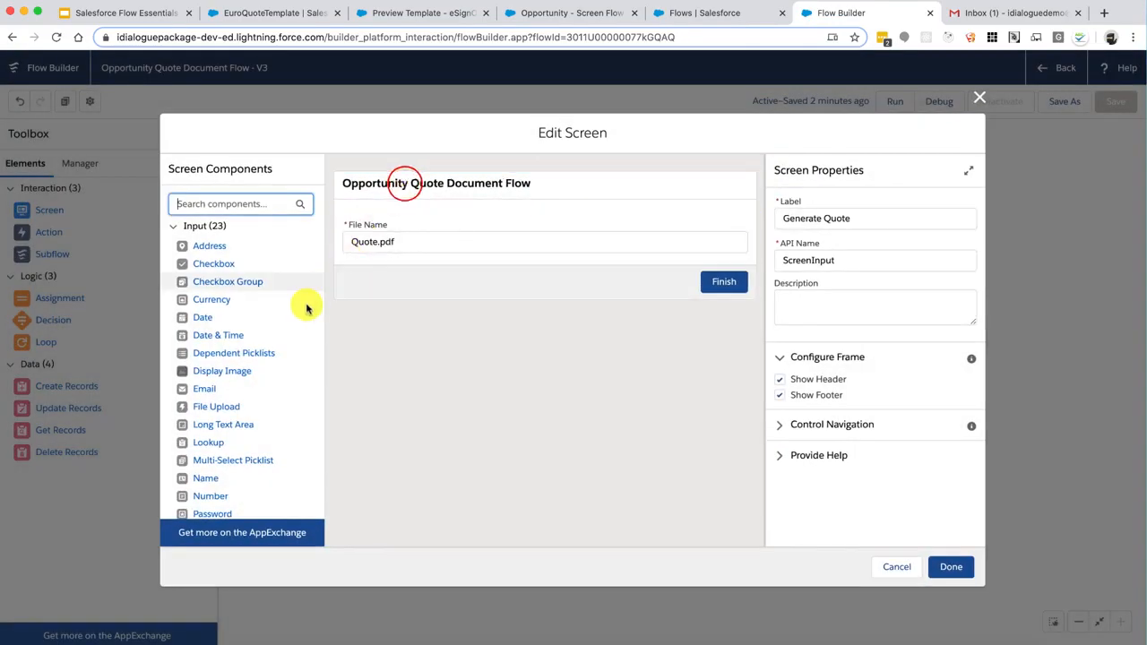
scroll(244, 421, down, 5)
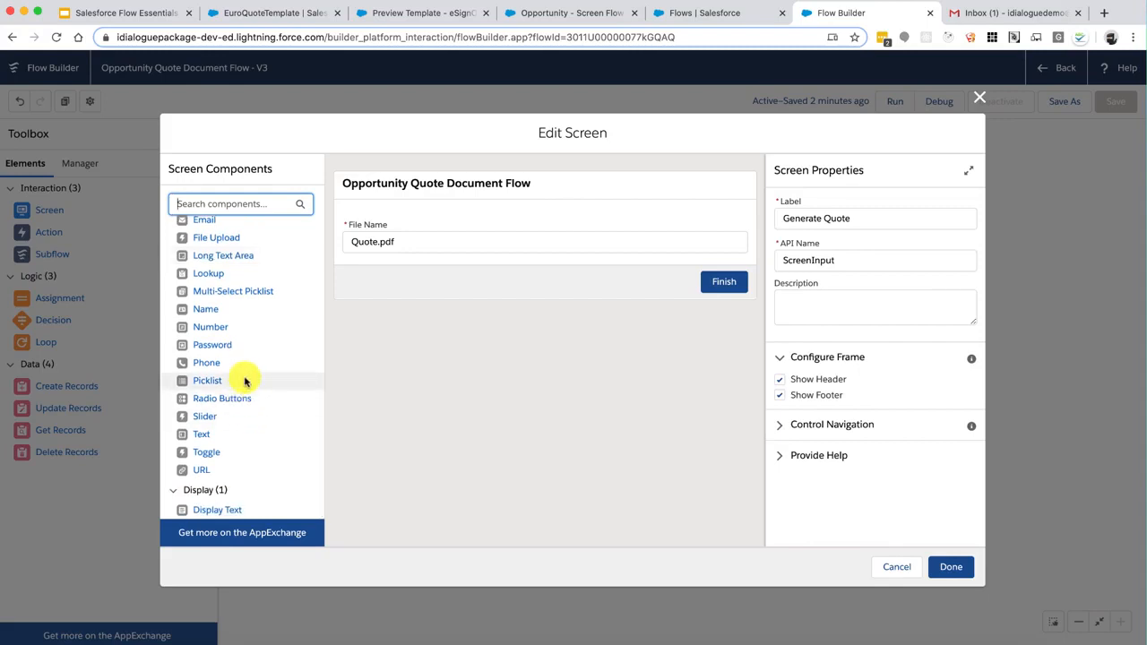
drag(223, 400, 418, 260)
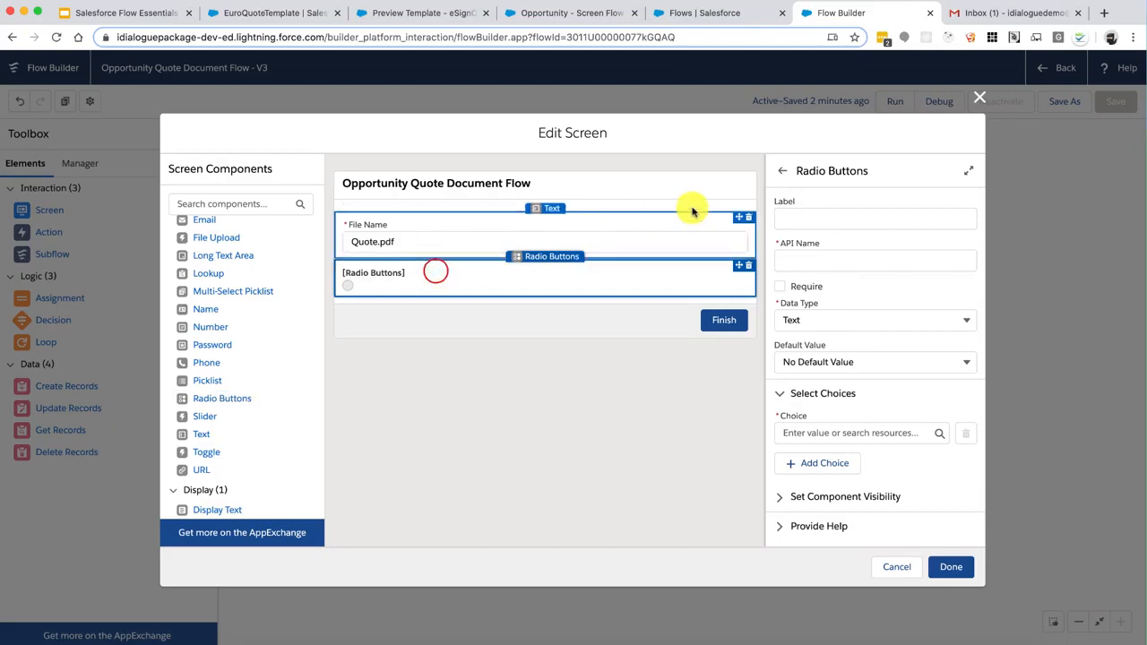
Label the field Quote Template with API name ScreenInput_TemplateType and begin a new choice resource
click(806, 218)
text(Quote Template)
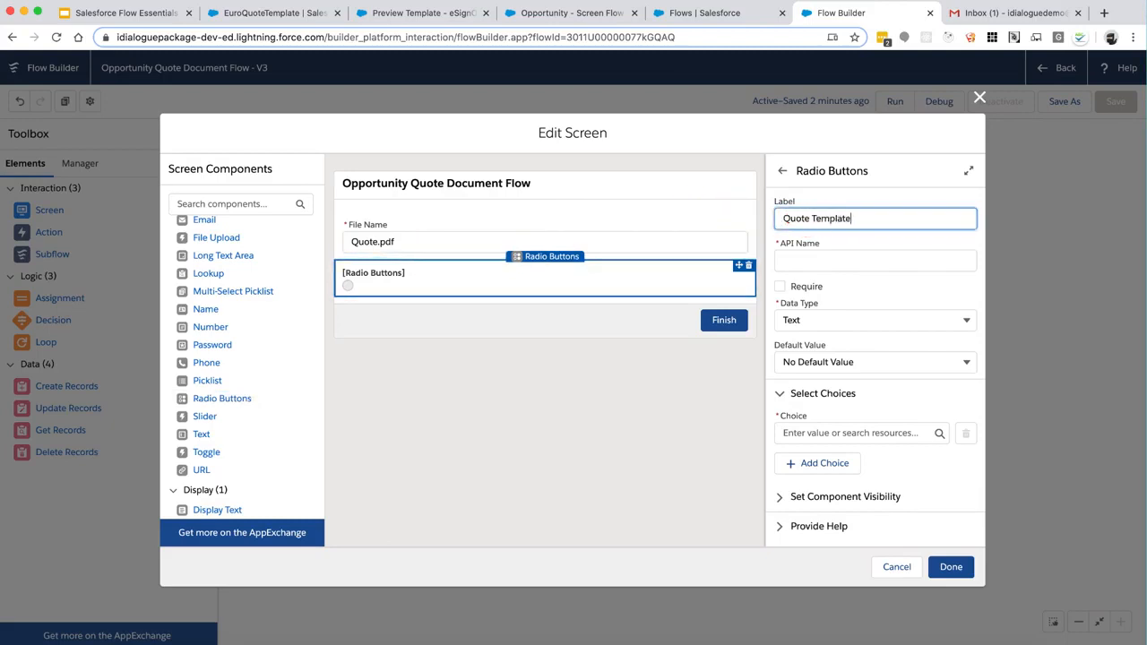
key(Tab)
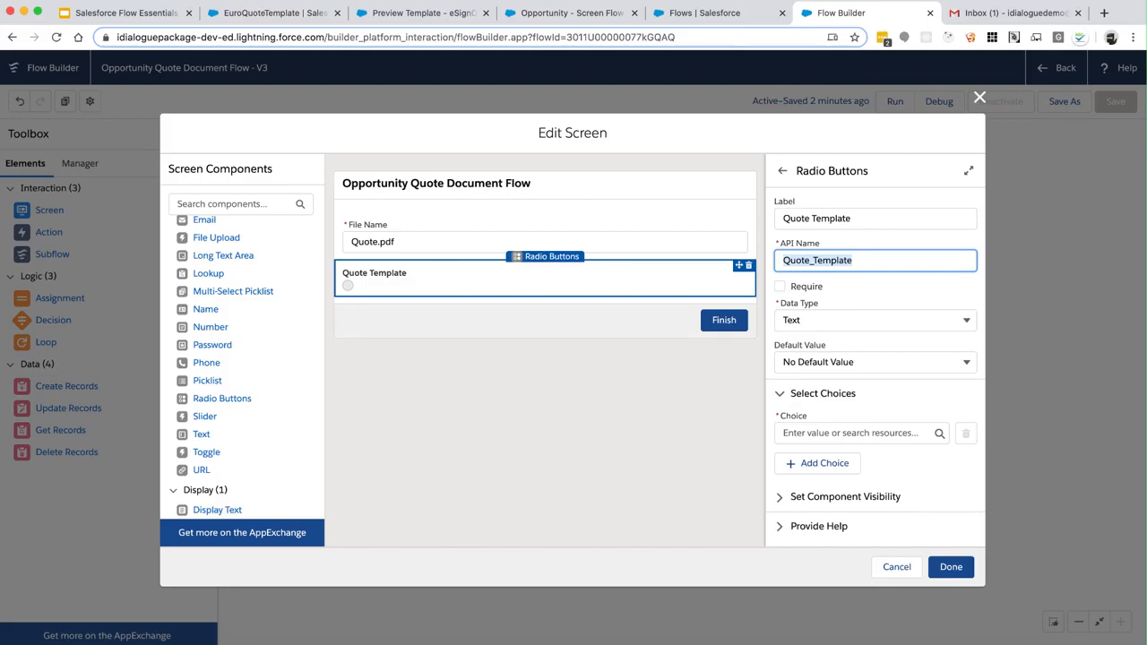
key(Left)
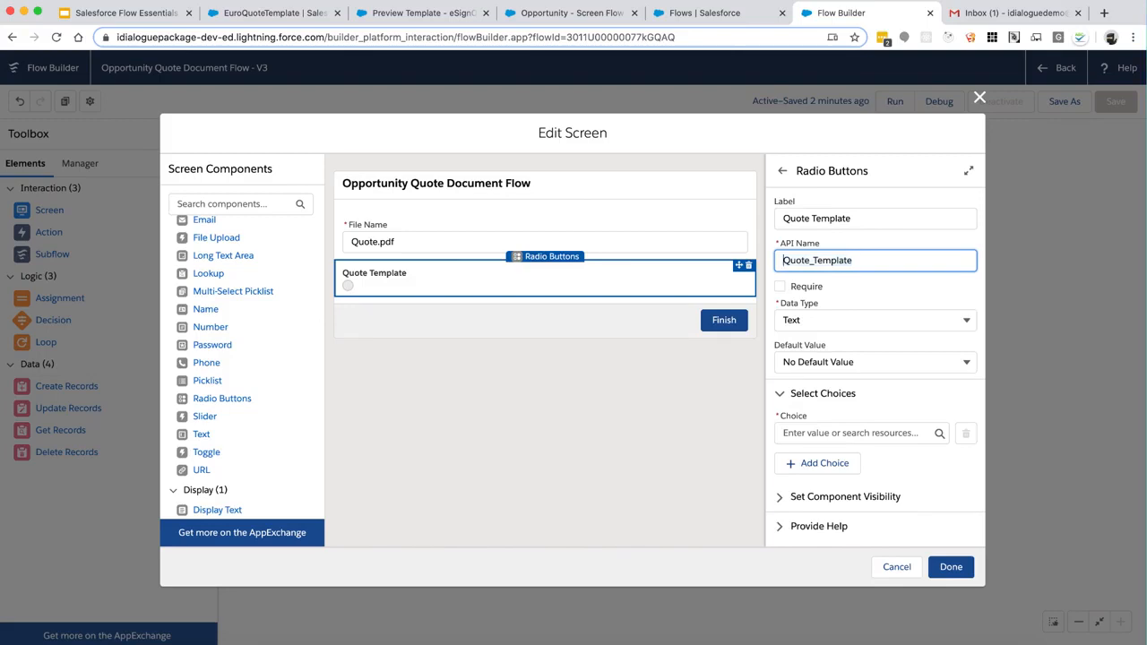
text(Screen)
text(Input)
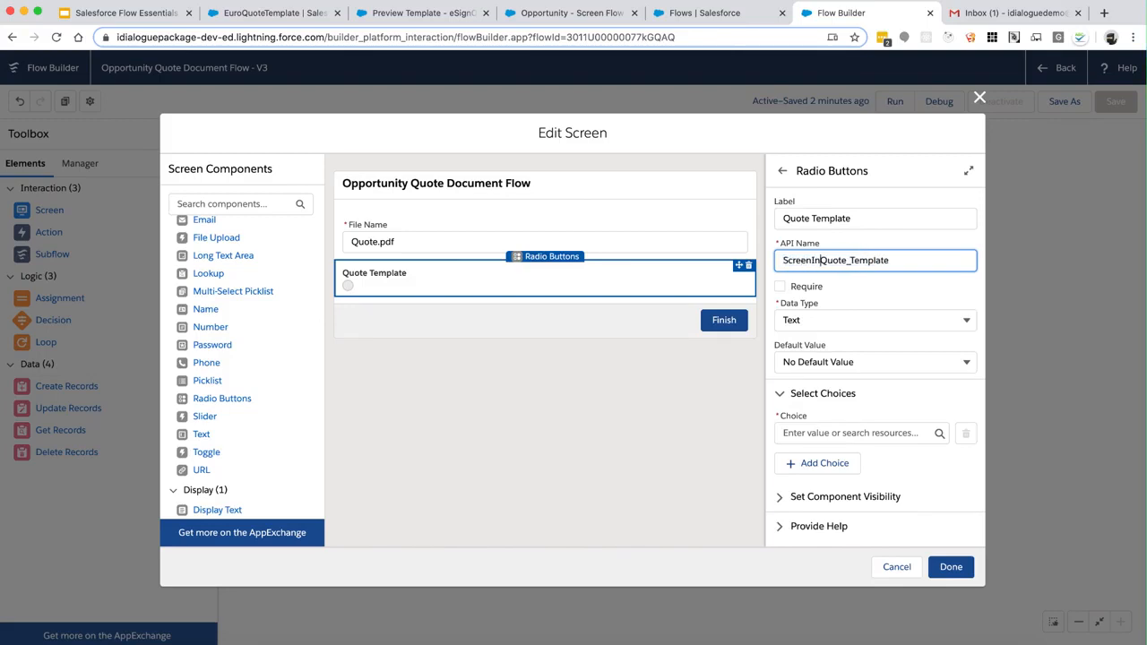
text(_)
key(BackSpace)
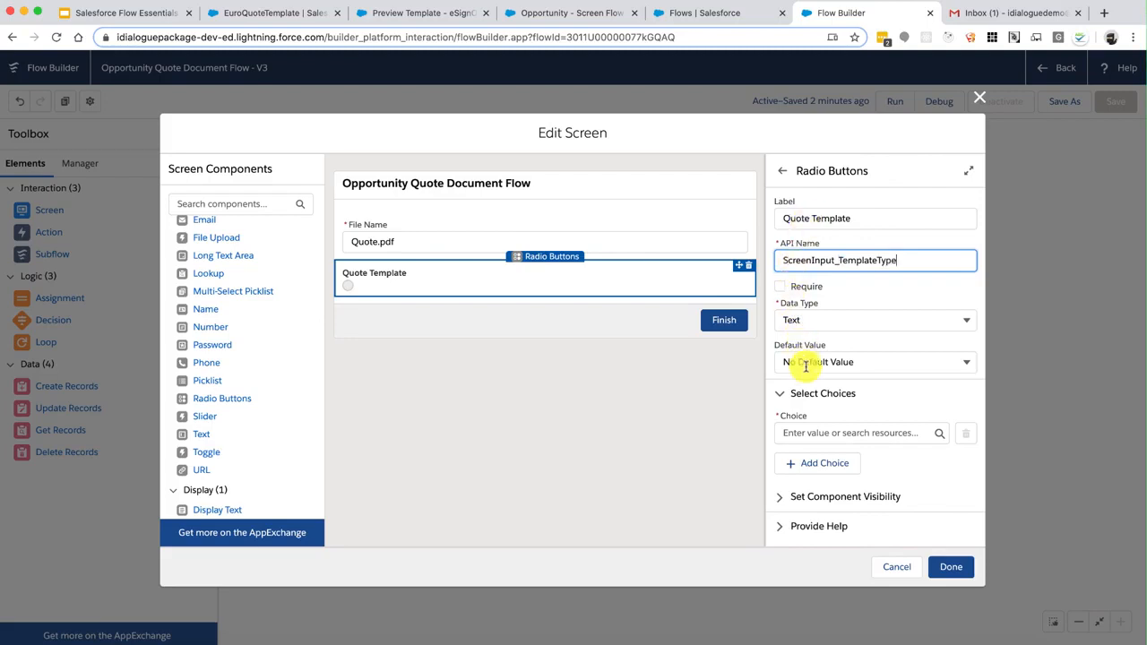
click(826, 430)
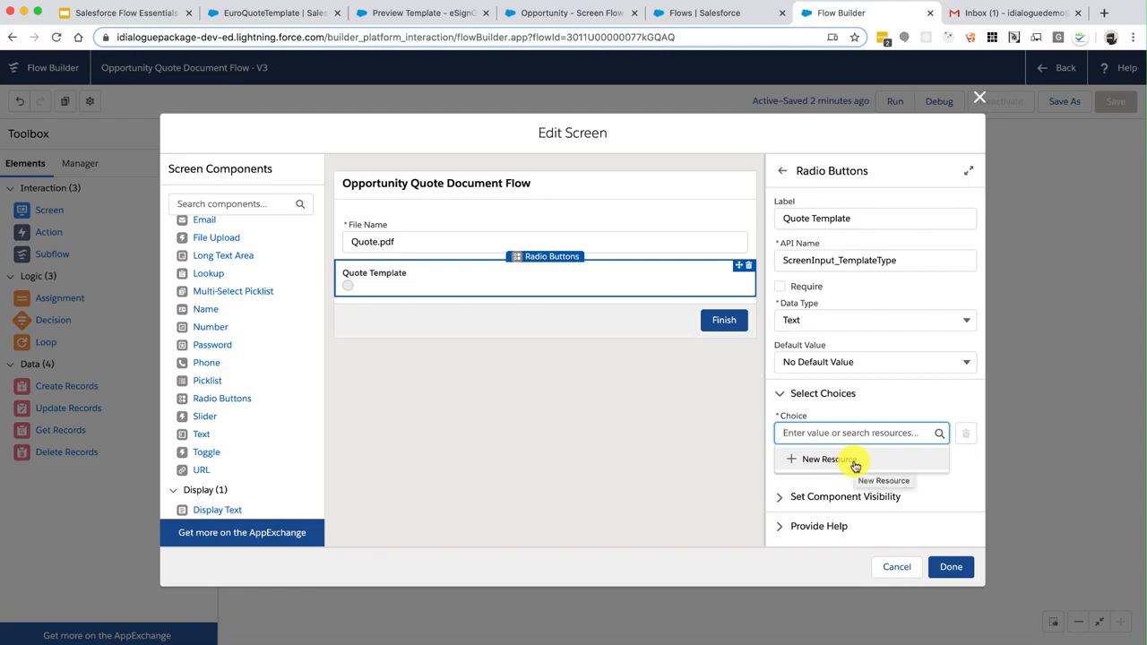
click(855, 464)
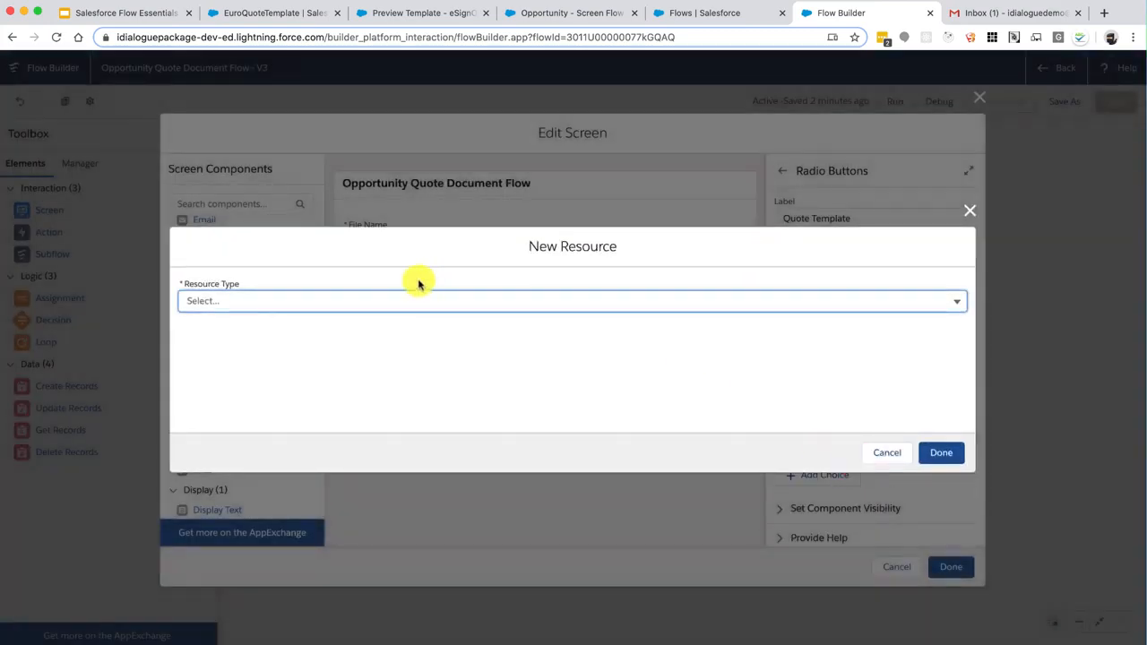
Create text choice Choice_US labelled US Quote Template with value US
click(419, 297)
click(293, 413)
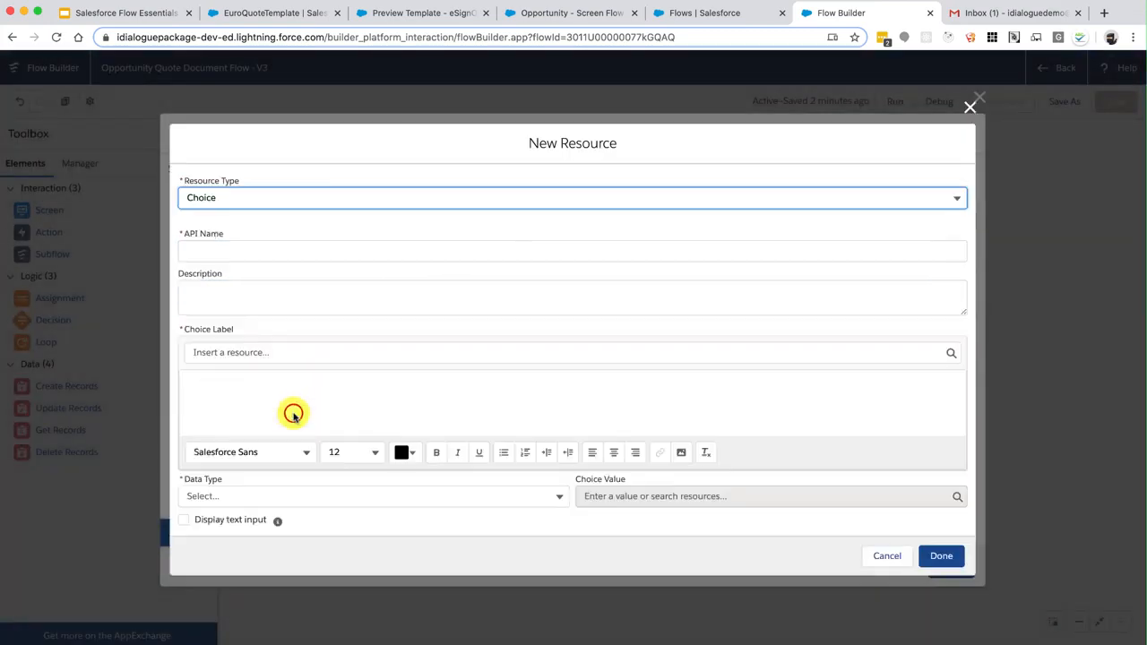
click(258, 250)
text(Choice)
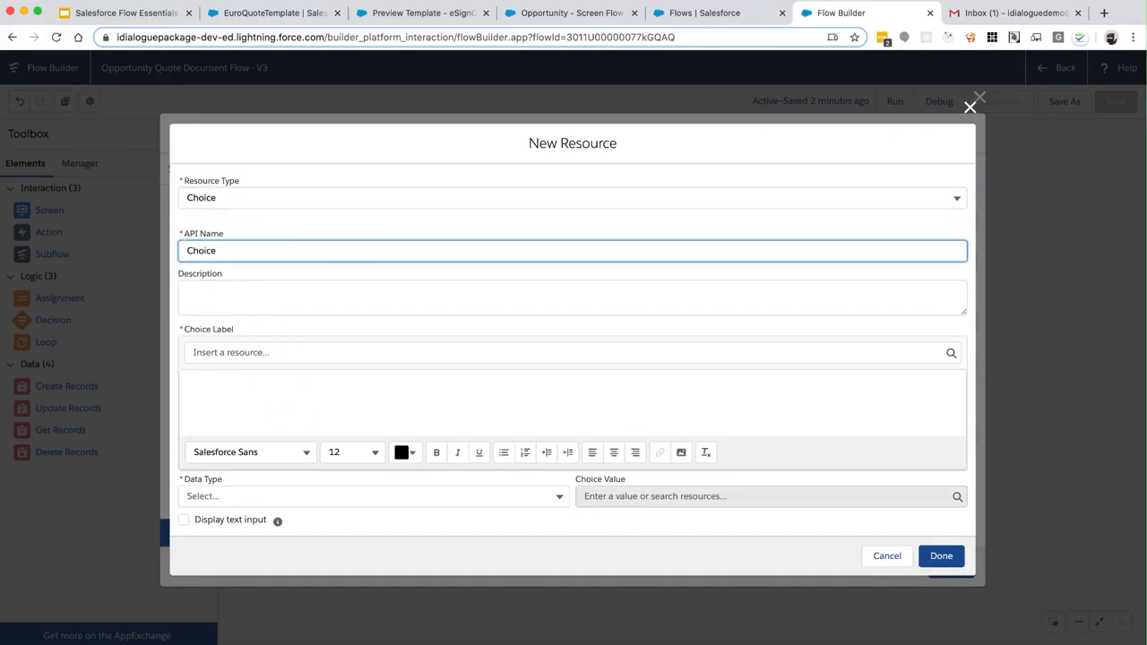
key(Tab)
key(Tab)
key(Tab)
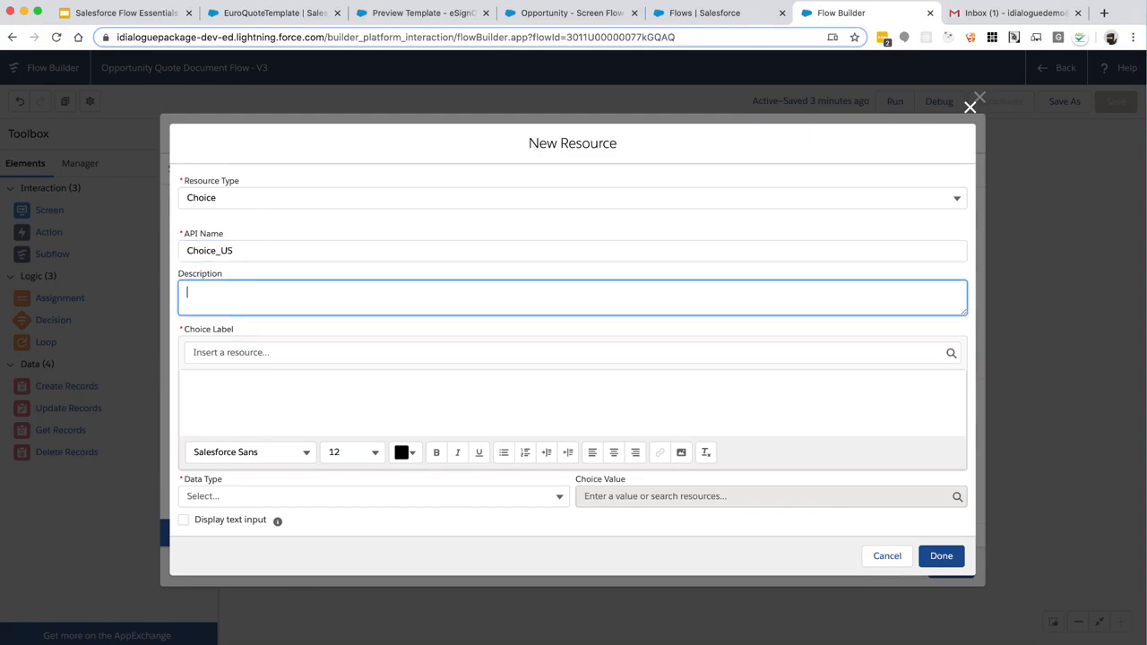
click(251, 397)
text(US Quote Template)
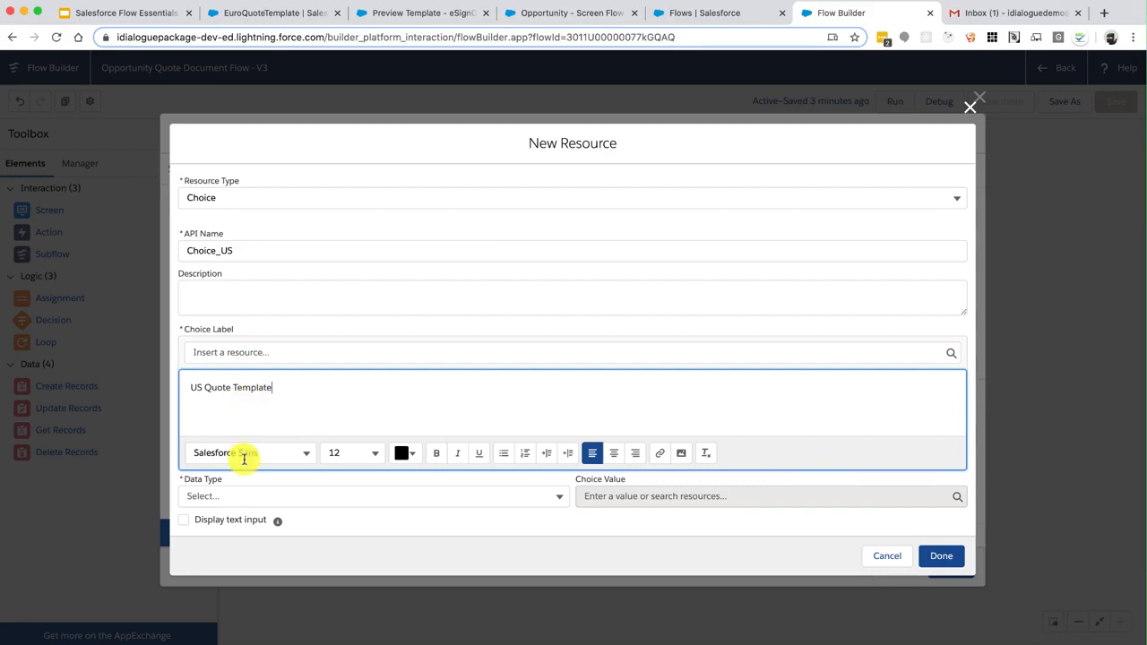
click(251, 495)
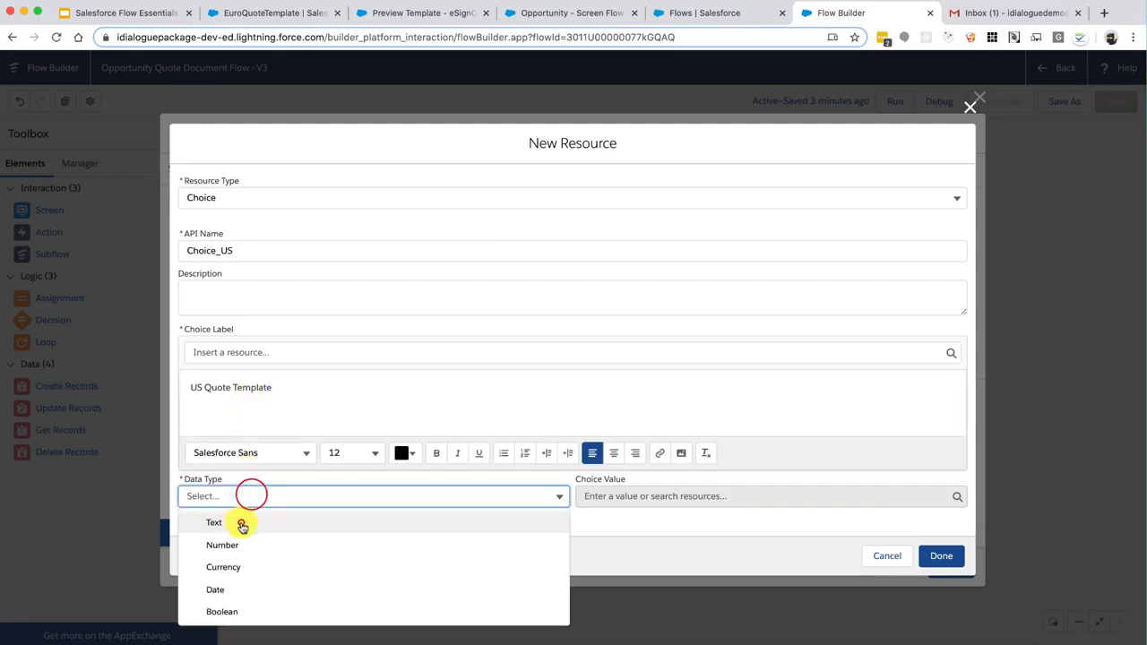
click(242, 523)
click(676, 495)
text(US)
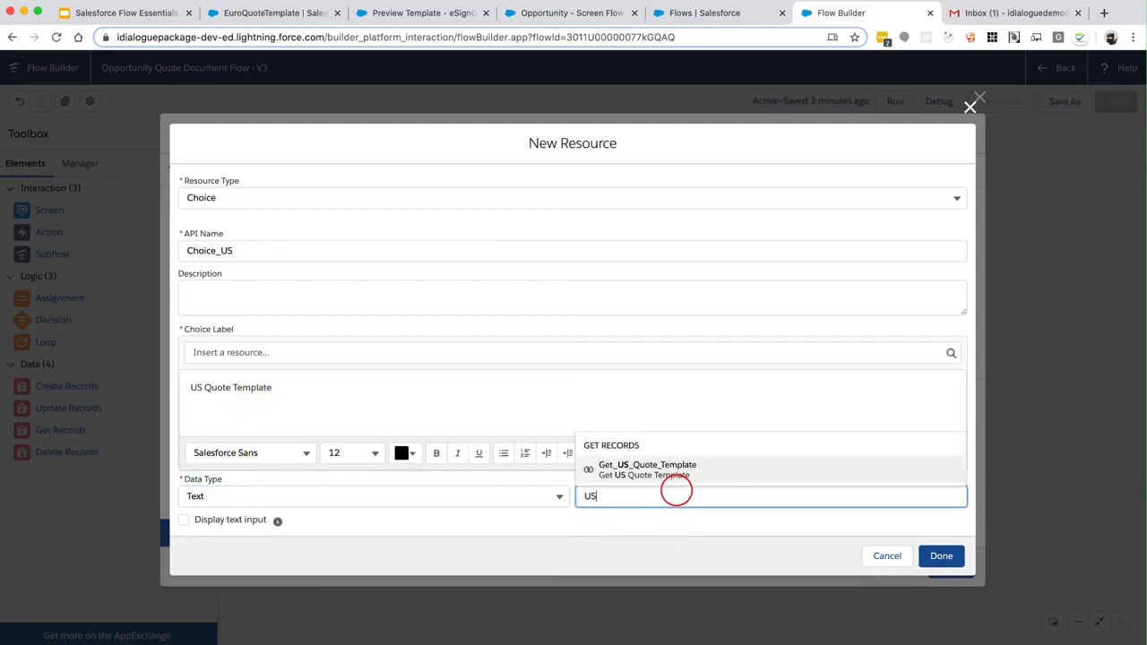
click(948, 556)
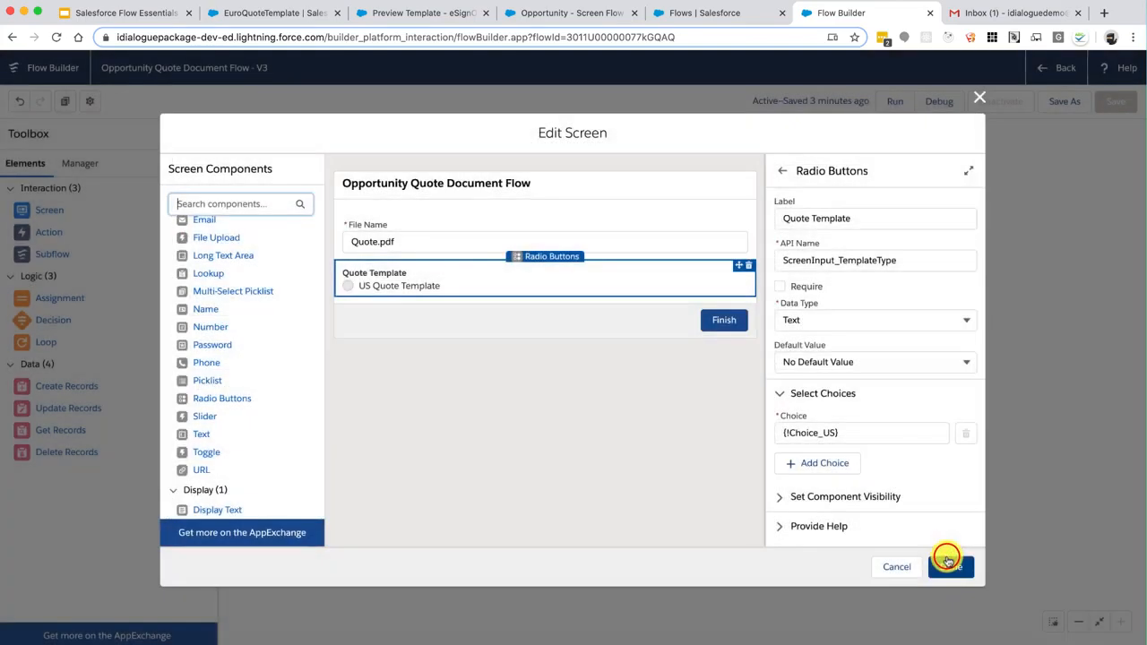
Add a second text choice, Choice_Euro, labelled Euro Quote Template with value Euro
click(824, 463)
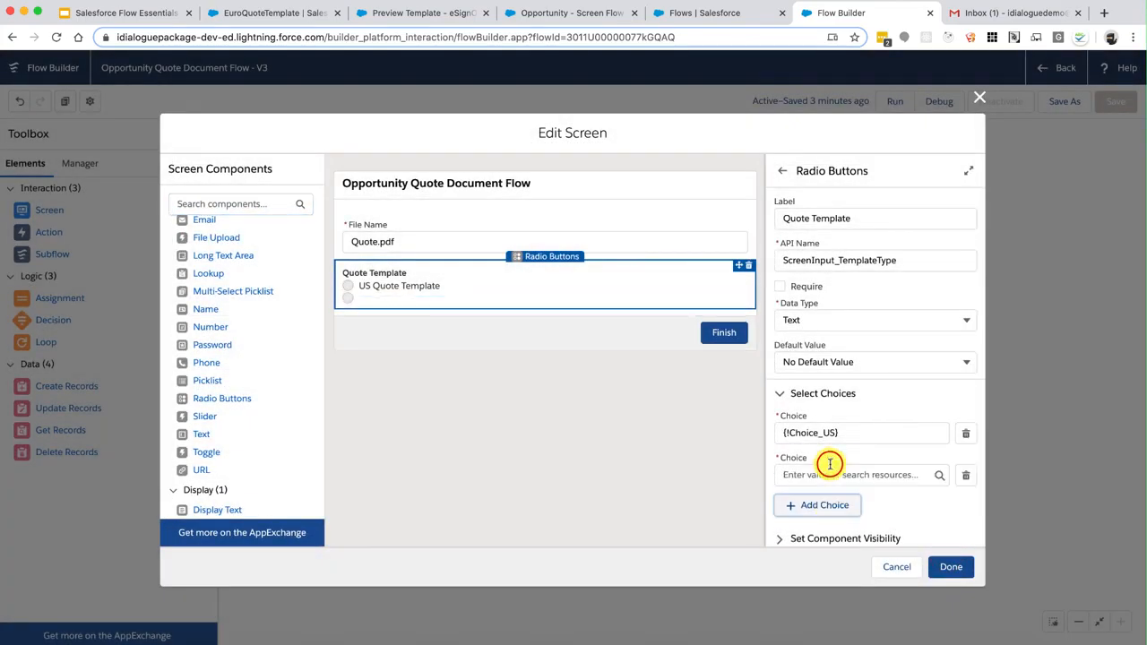
click(830, 463)
click(815, 503)
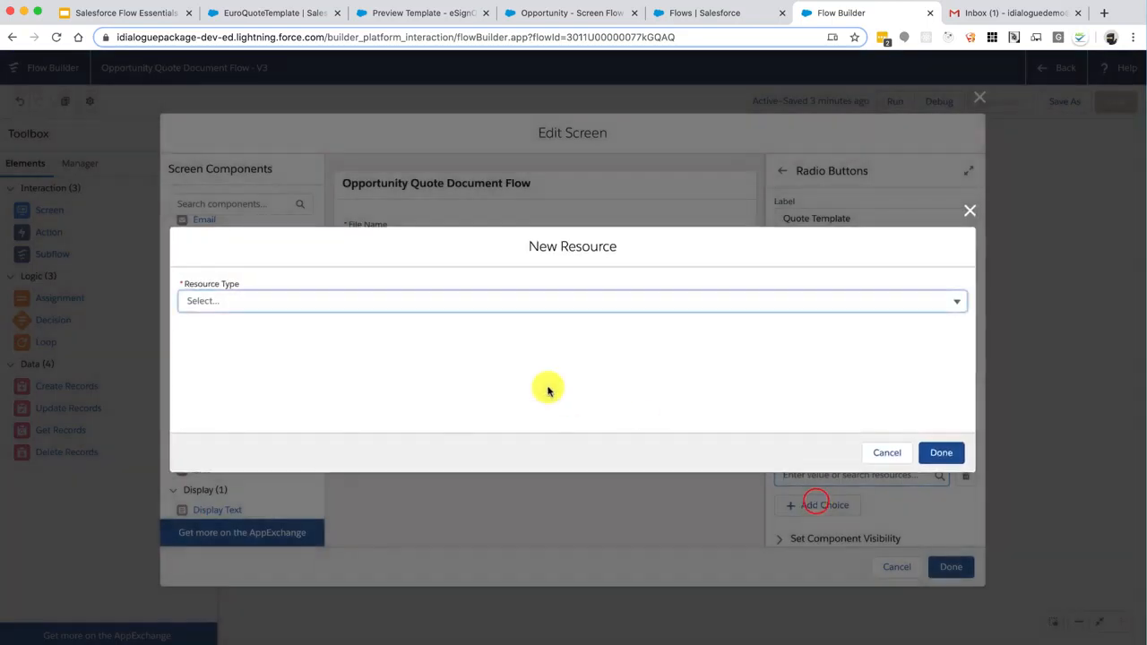
click(402, 302)
click(270, 412)
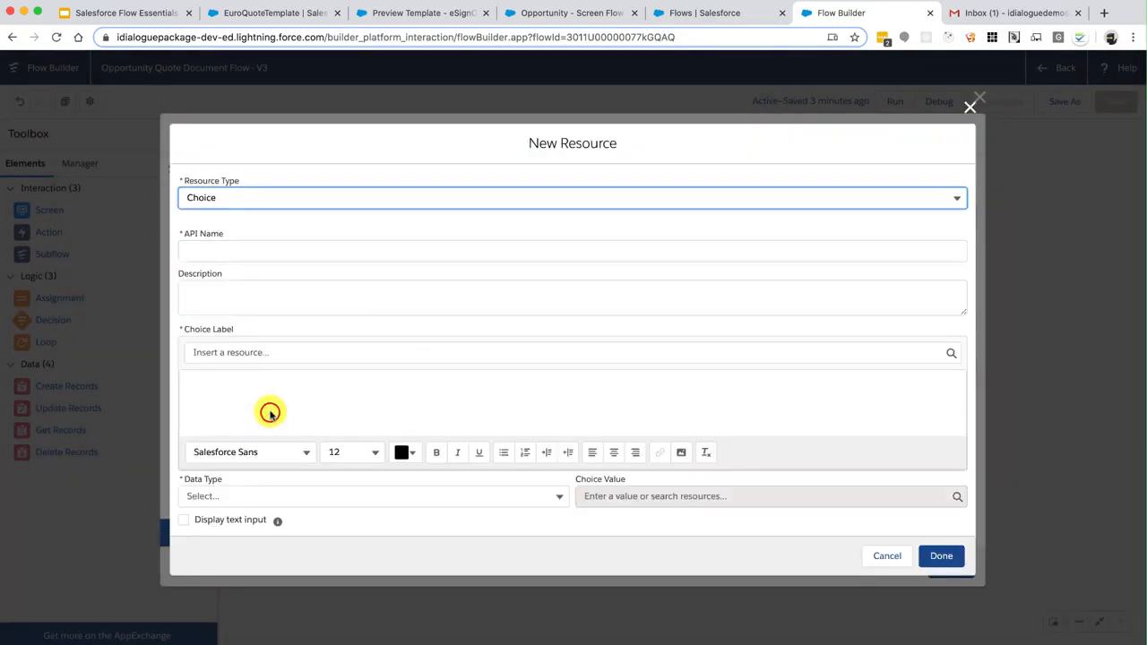
click(251, 251)
text(Cho)
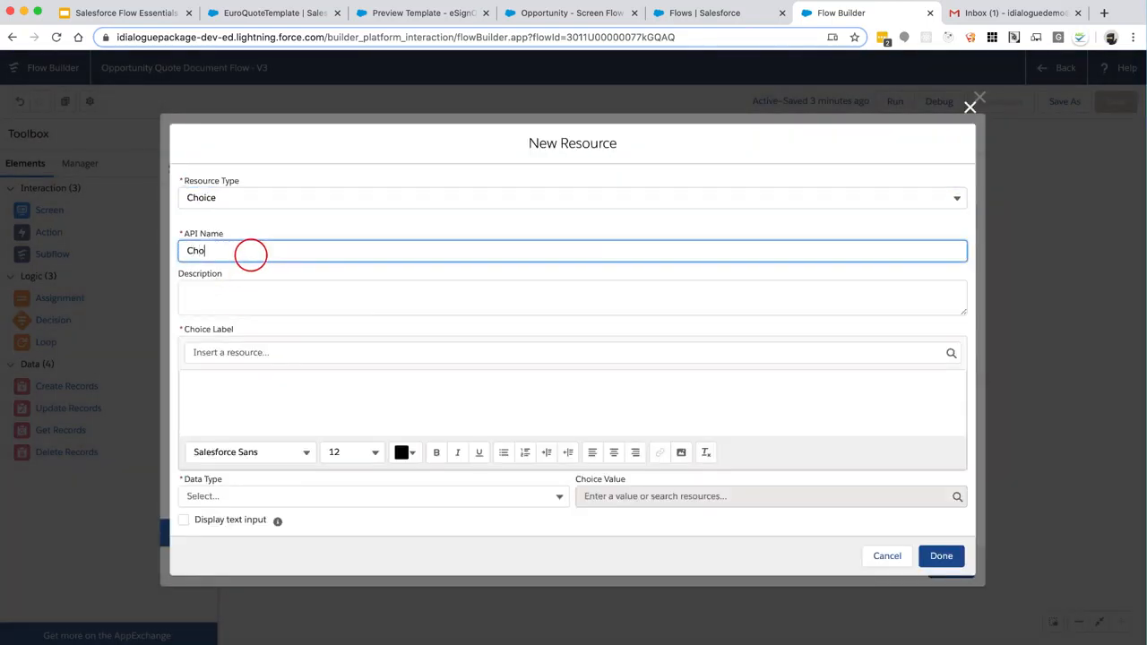
text(ice_Euro)
key(Tab)
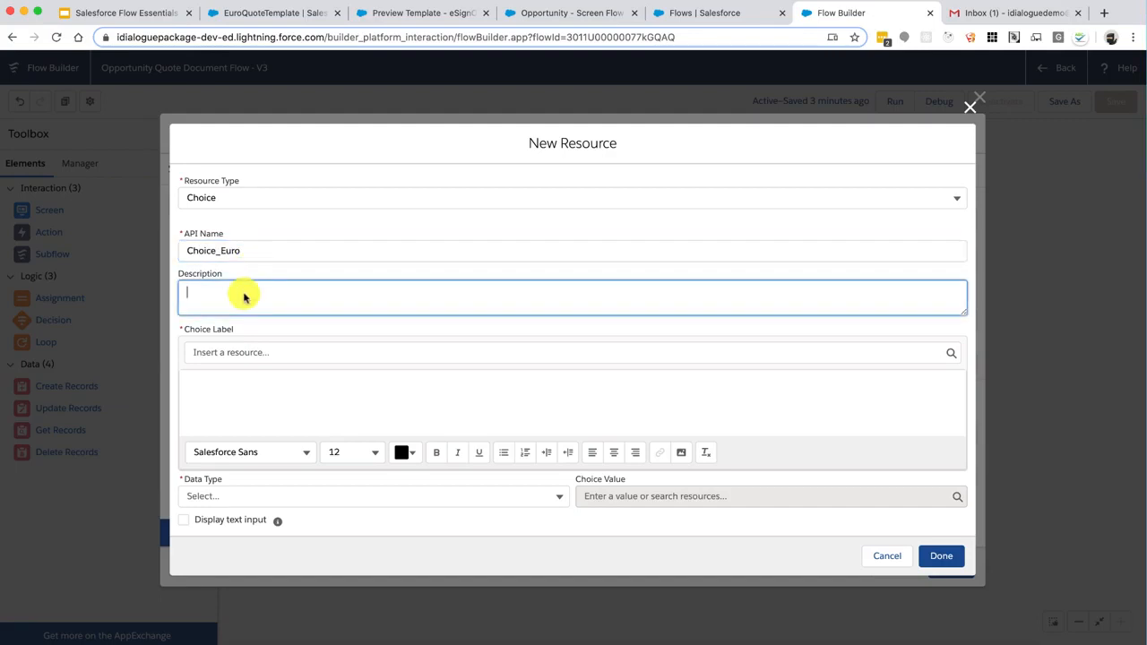
click(260, 404)
text(Euro Quote Template)
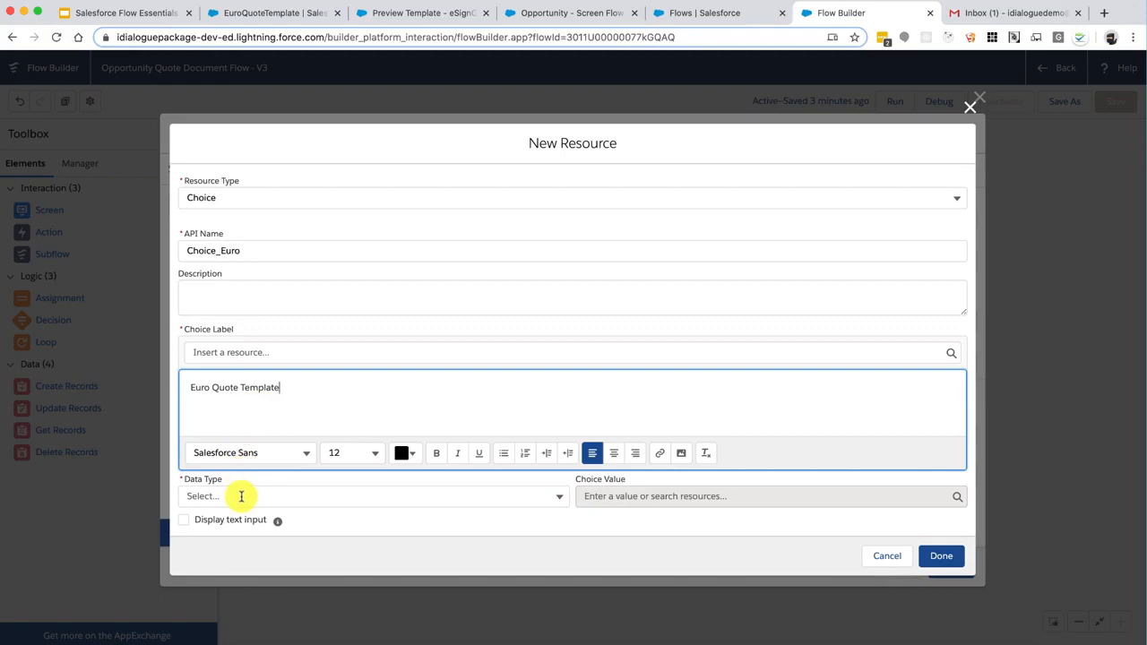
click(241, 497)
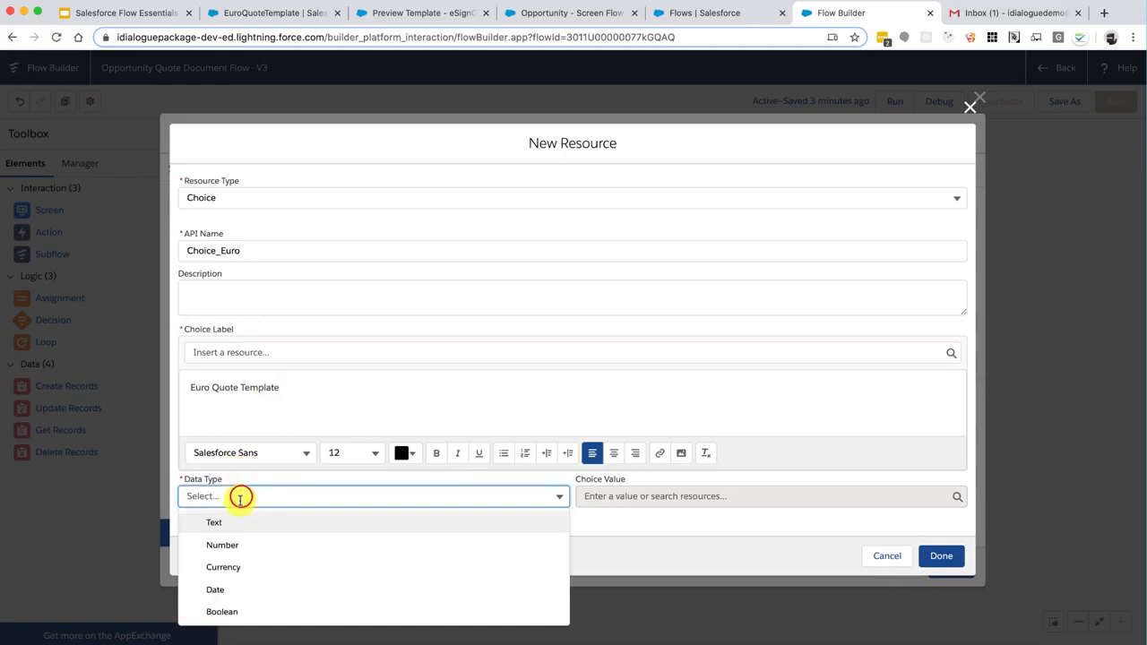
click(235, 526)
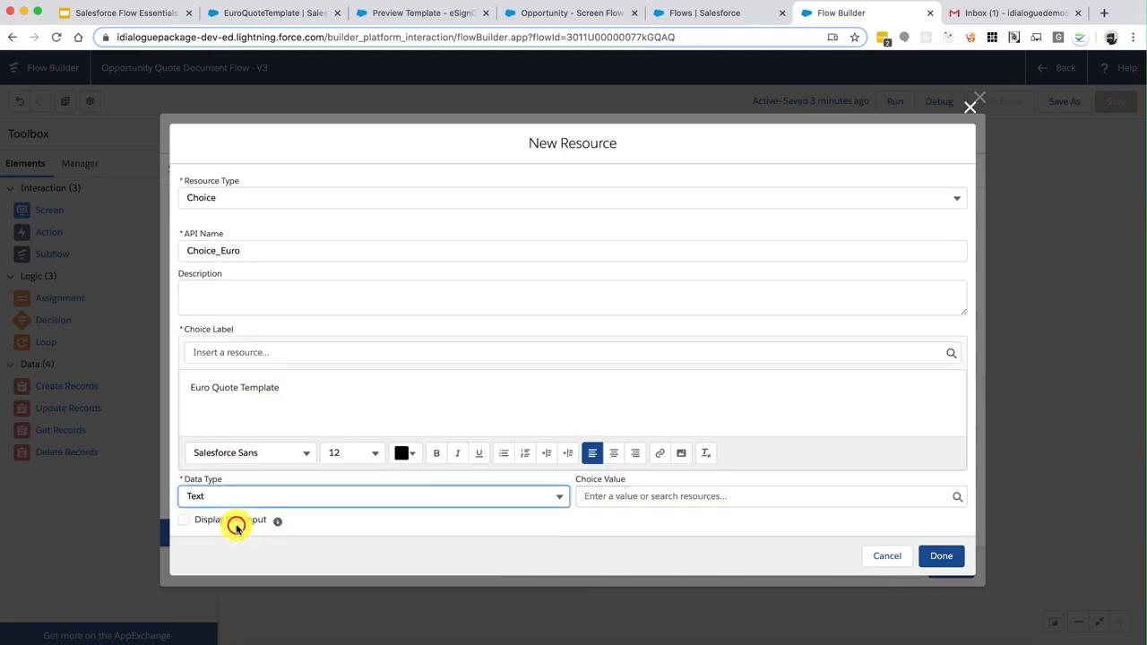
click(619, 495)
text(Eu)
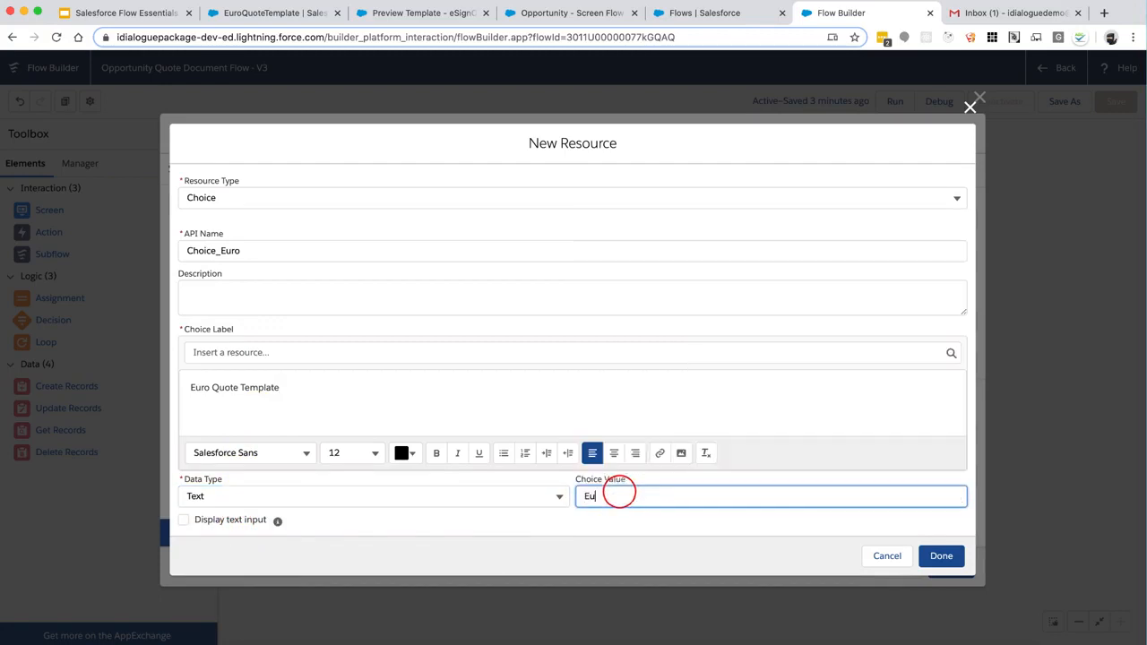
text(ro)
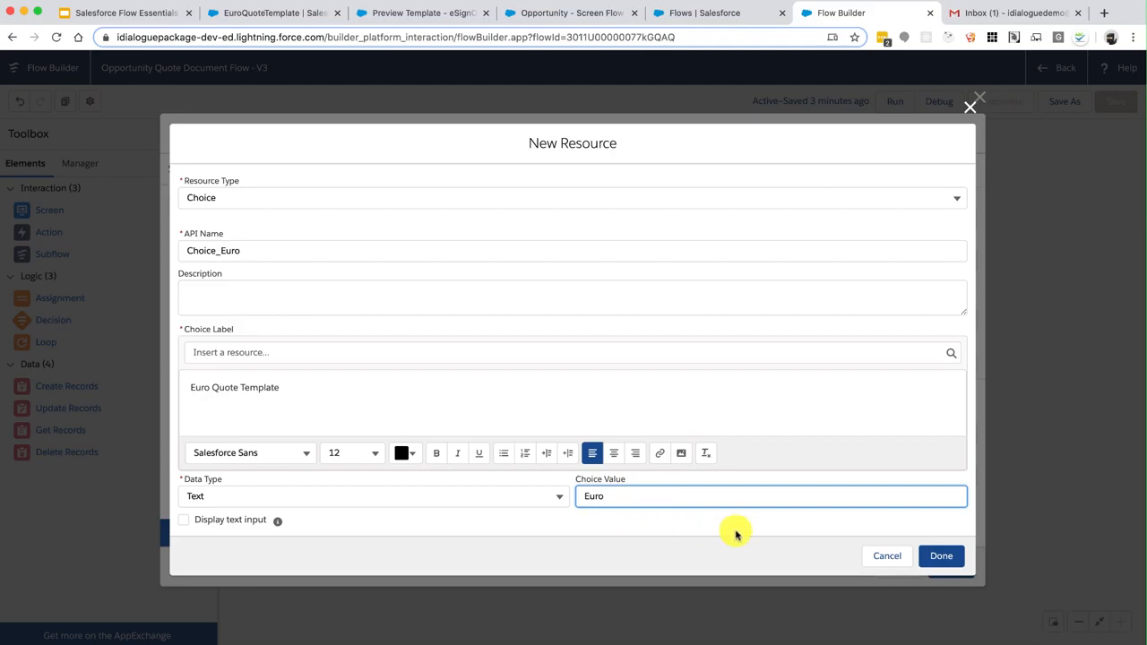
click(937, 556)
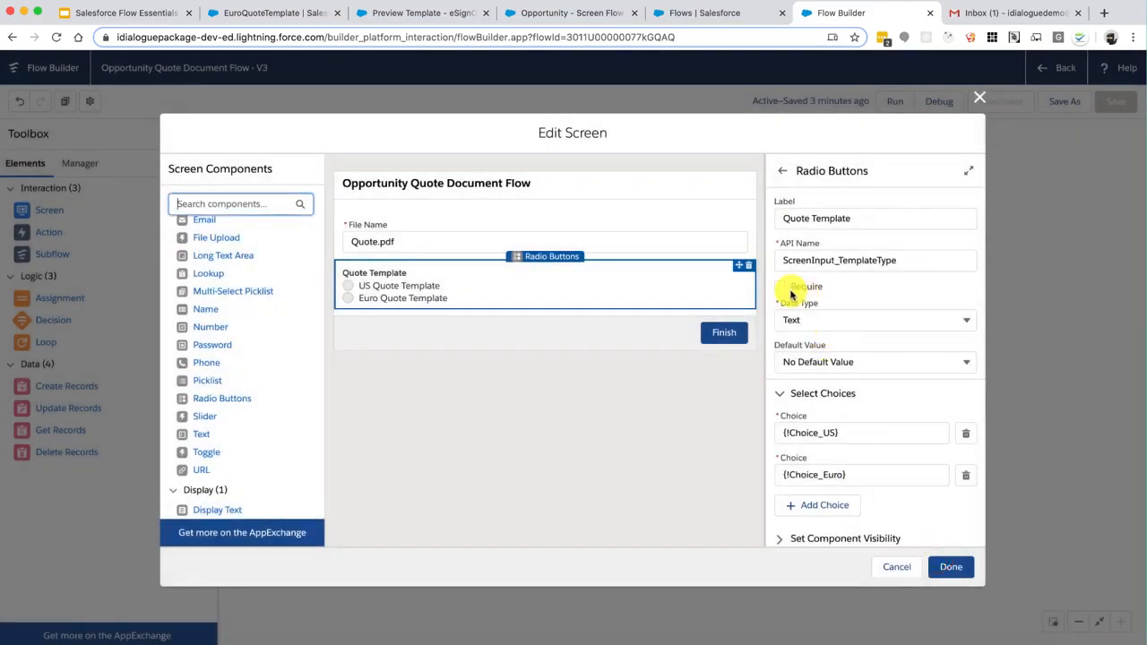
Set the Quote Template default value to Choice_US, then reopen the screen to verify it
click(819, 362)
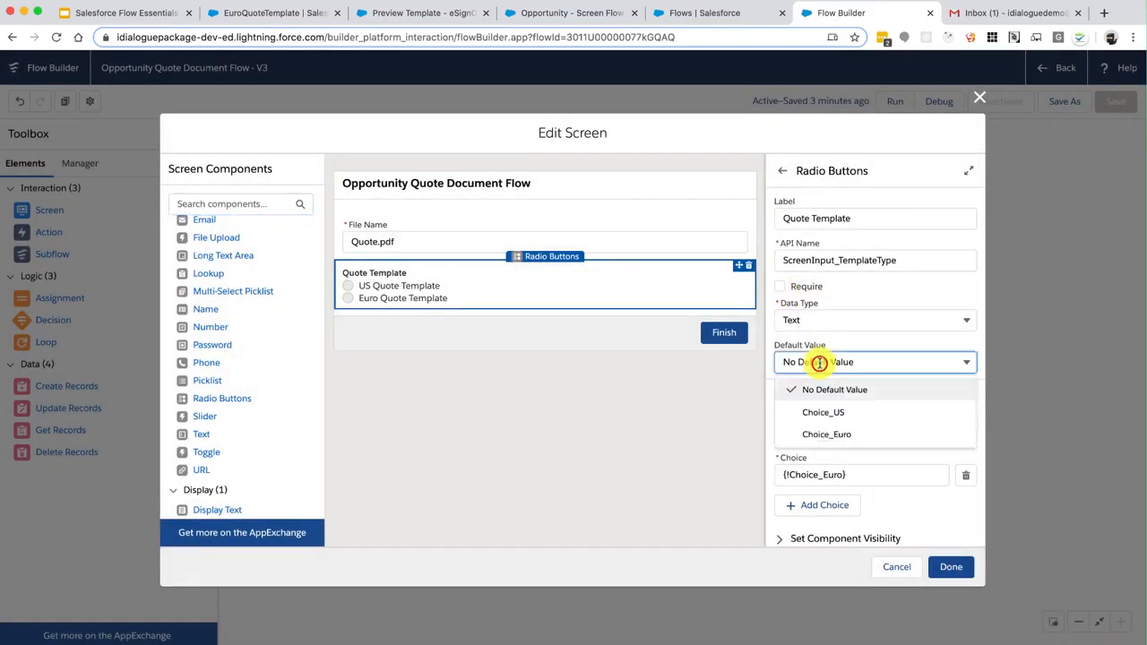
click(843, 413)
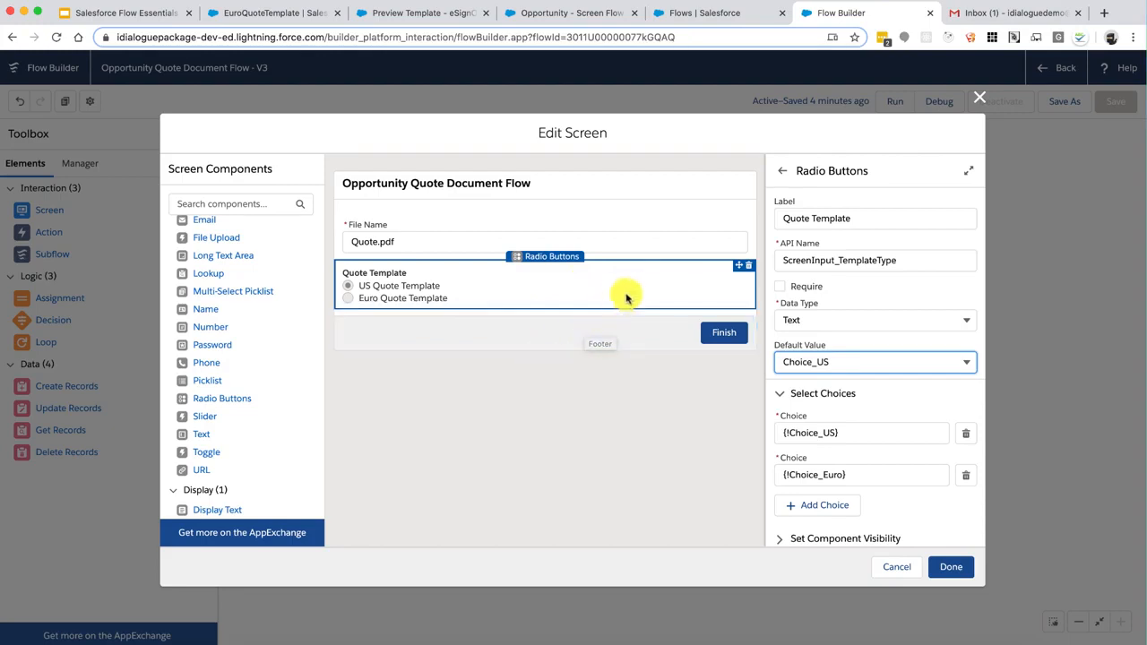
click(952, 567)
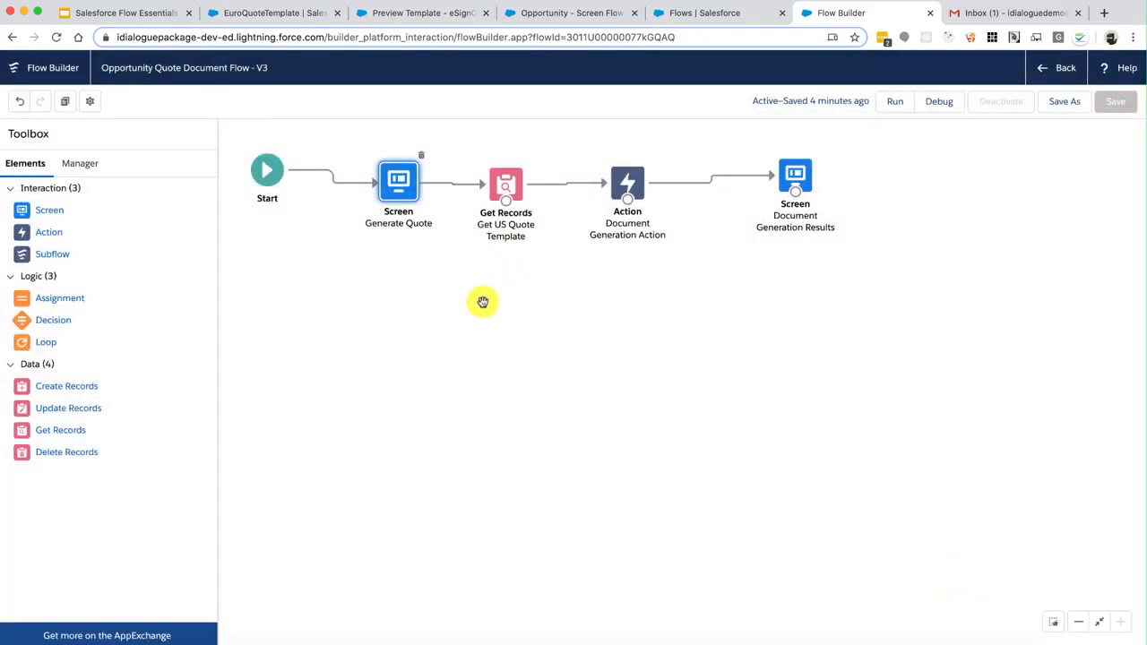
double_click(402, 177)
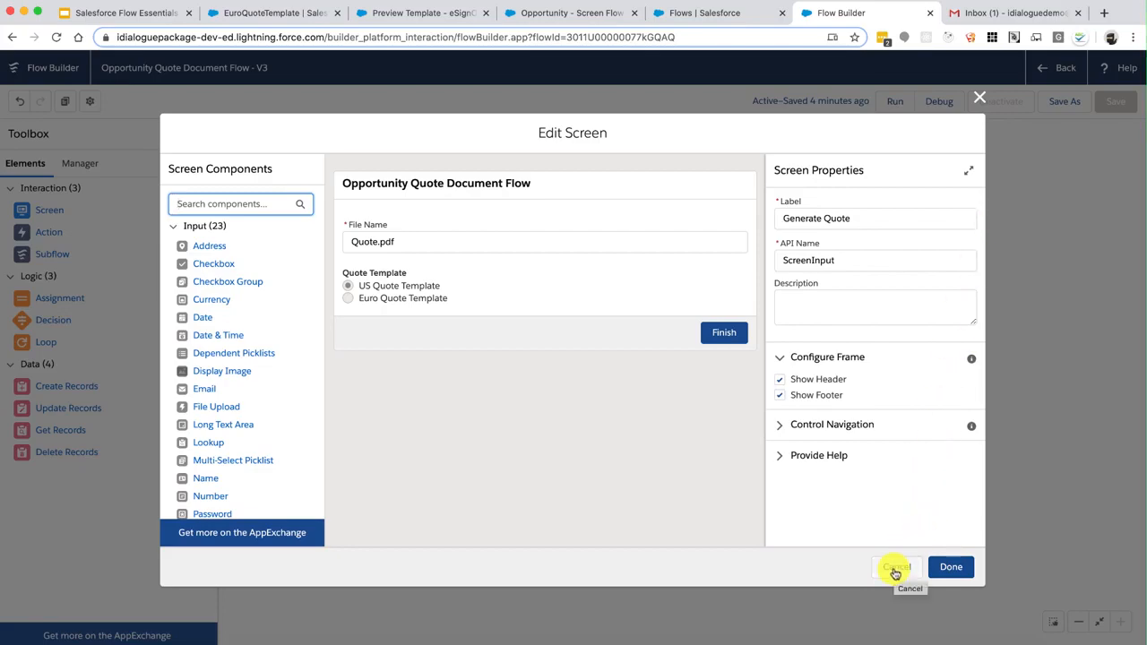
click(894, 568)
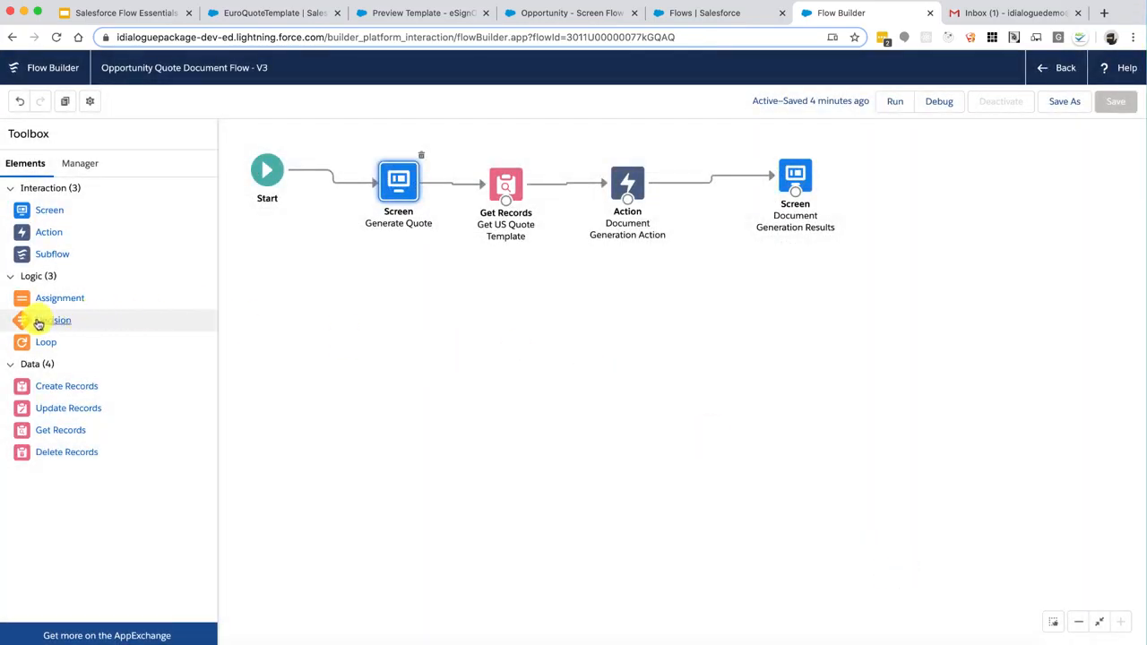
Add a Decision element labelled Use US Template?
drag(27, 320, 422, 298)
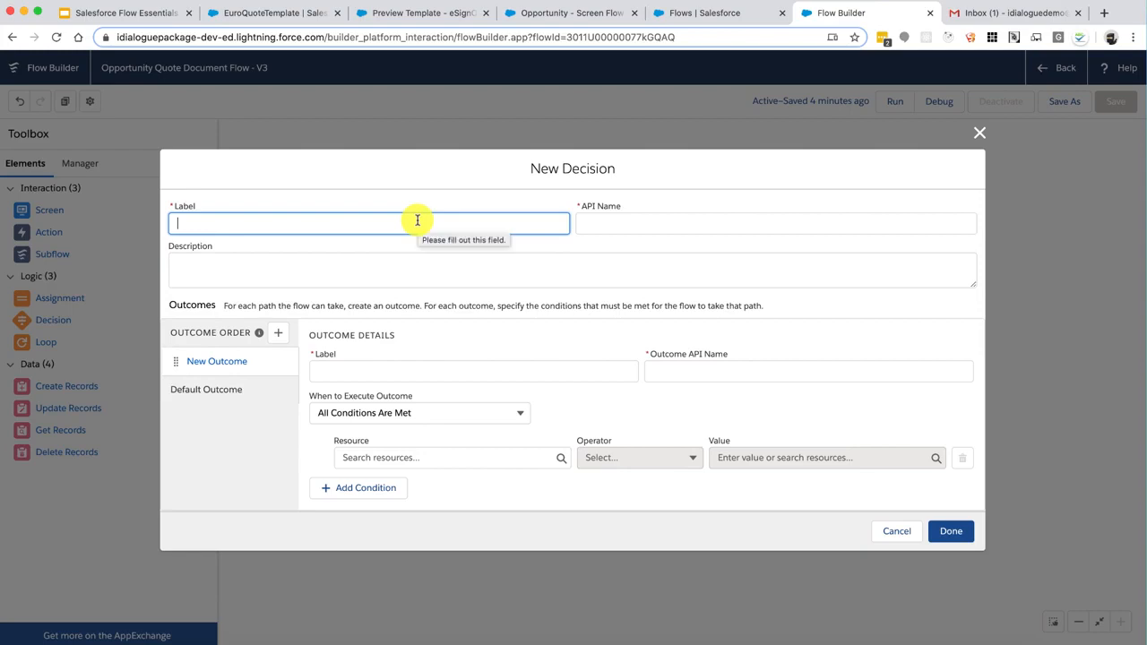
text(Use US Template?)
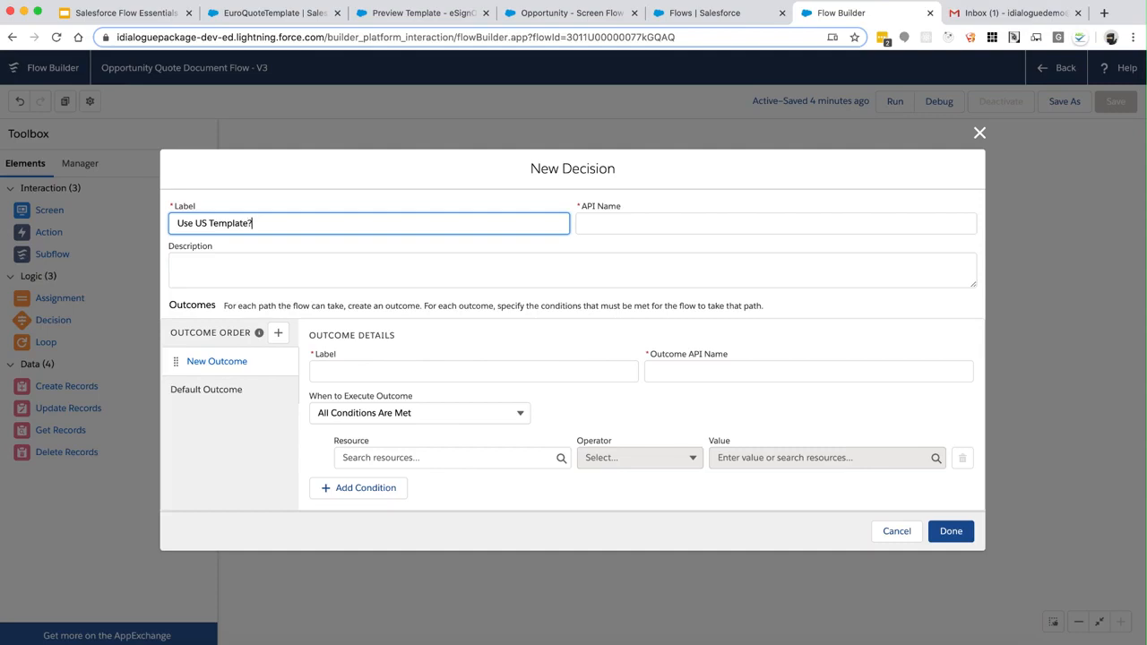
key(Tab)
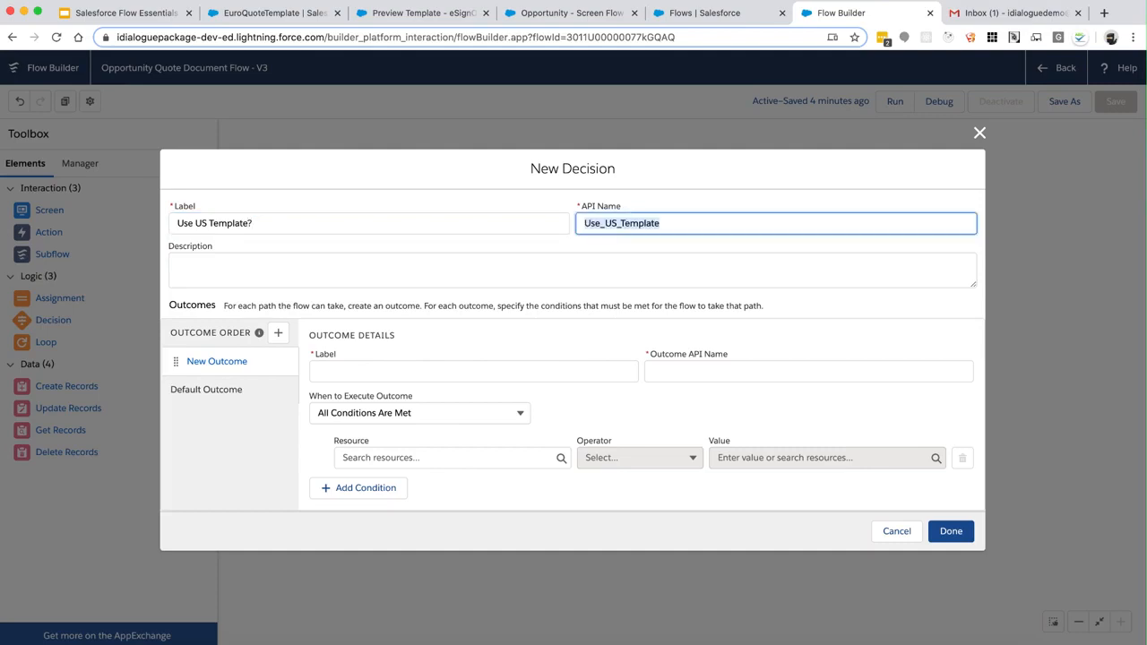
Define outcome Yes with condition {!ScreenInput_TemplateType} Equals US
click(383, 372)
text(Yes)
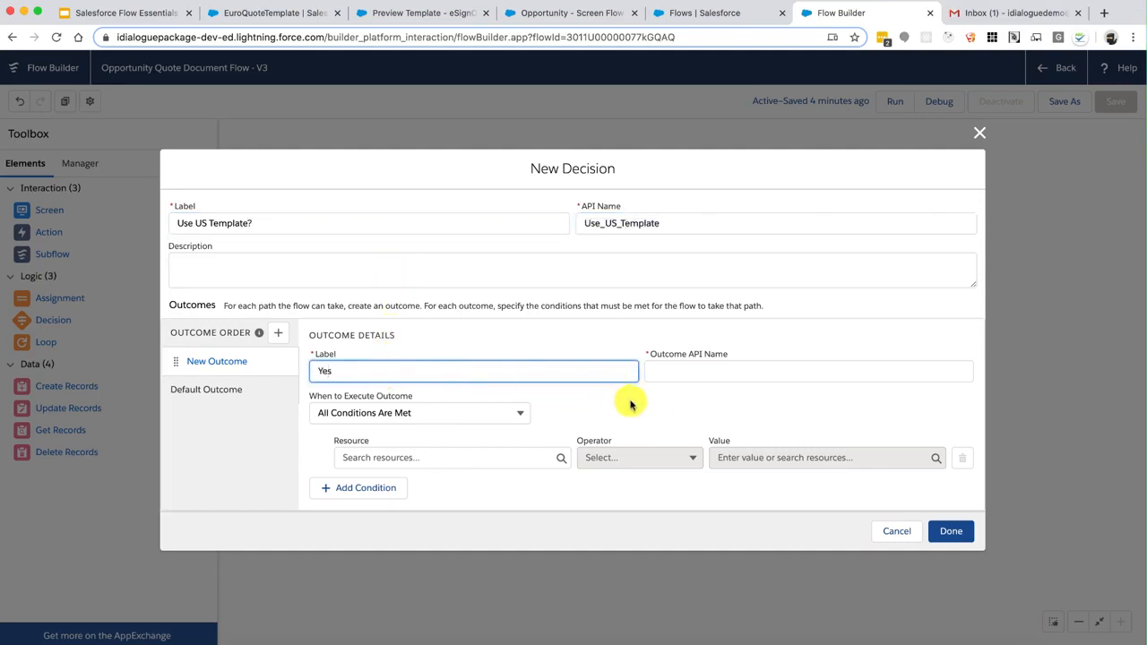
click(675, 371)
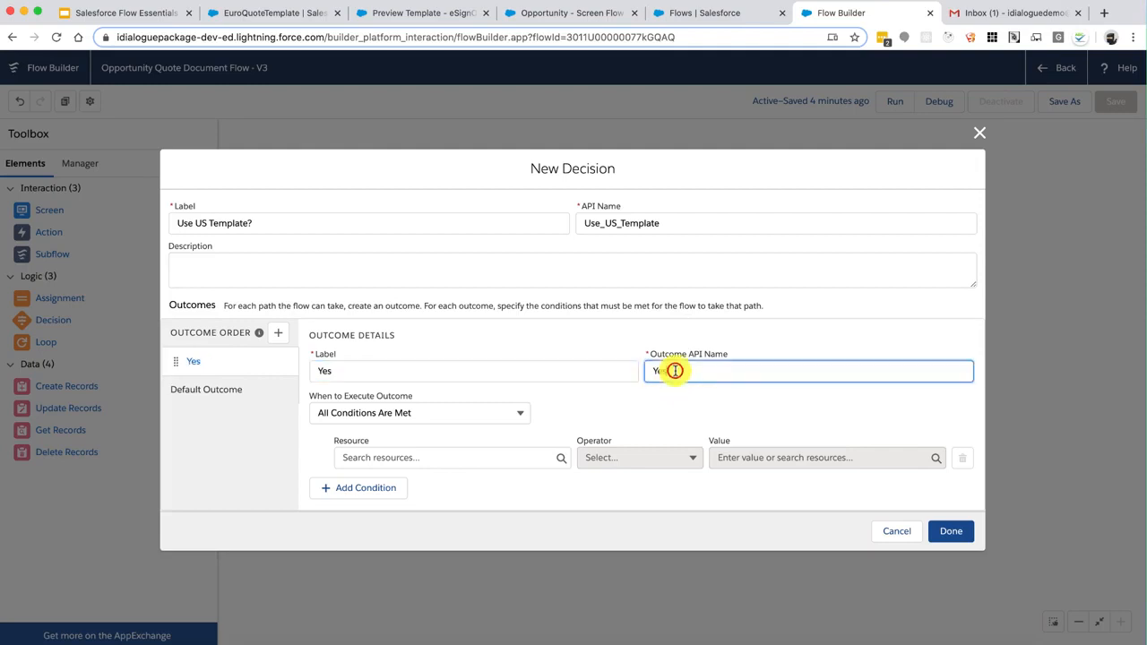
text(USTemplate)
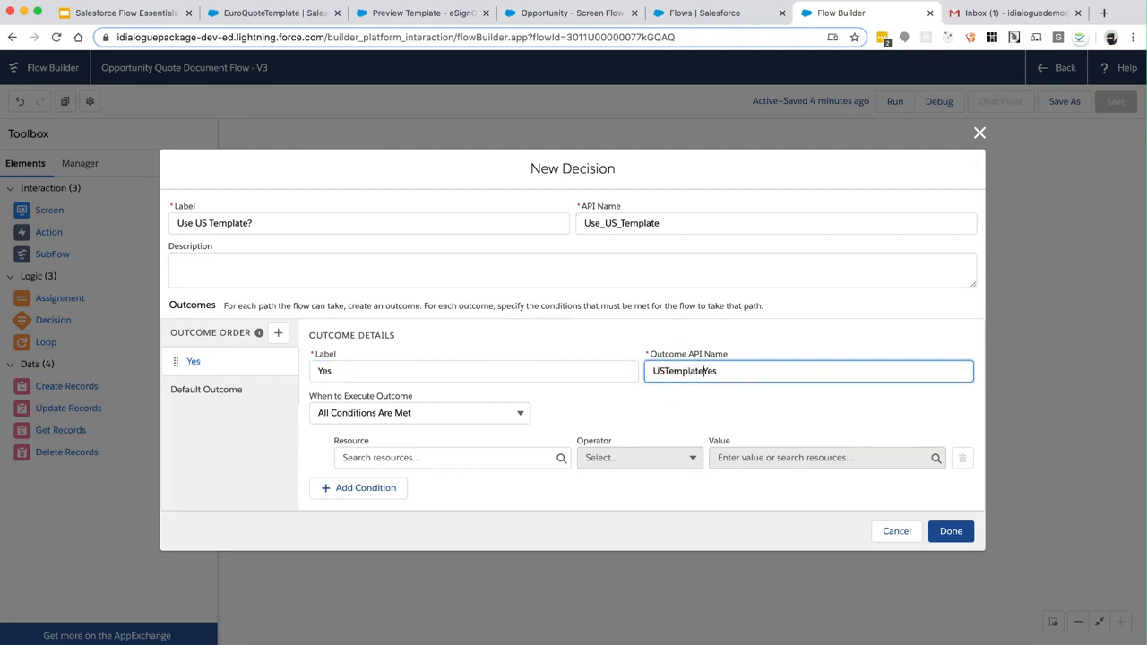
click(510, 457)
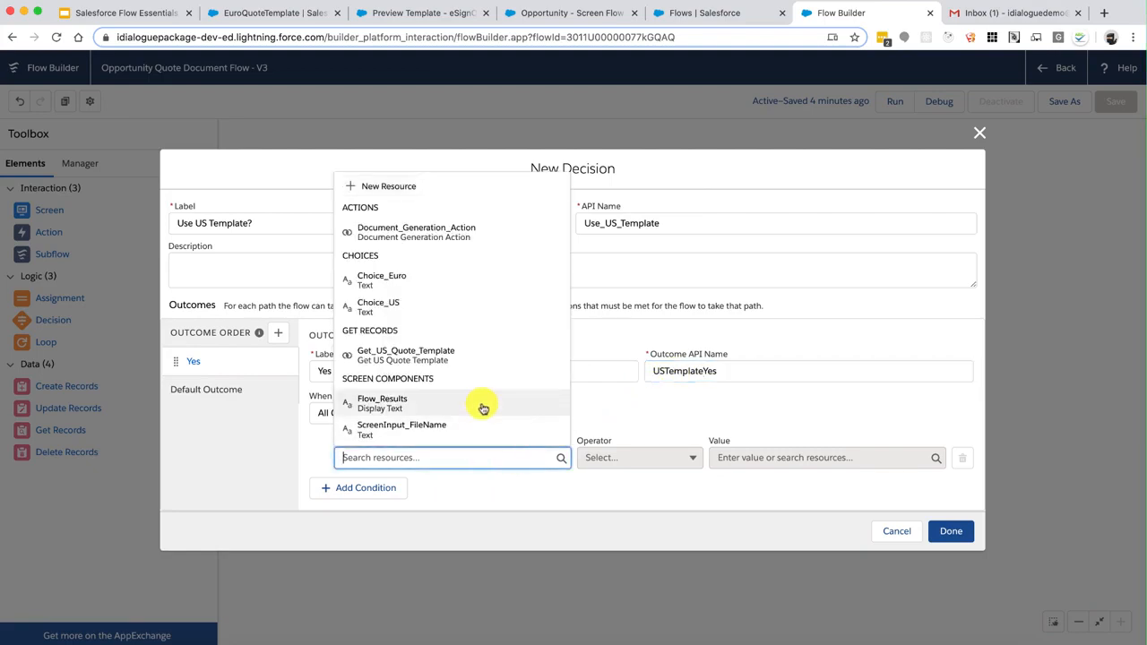
scroll(483, 409, down, 1)
scroll(483, 408, down, 1)
click(448, 385)
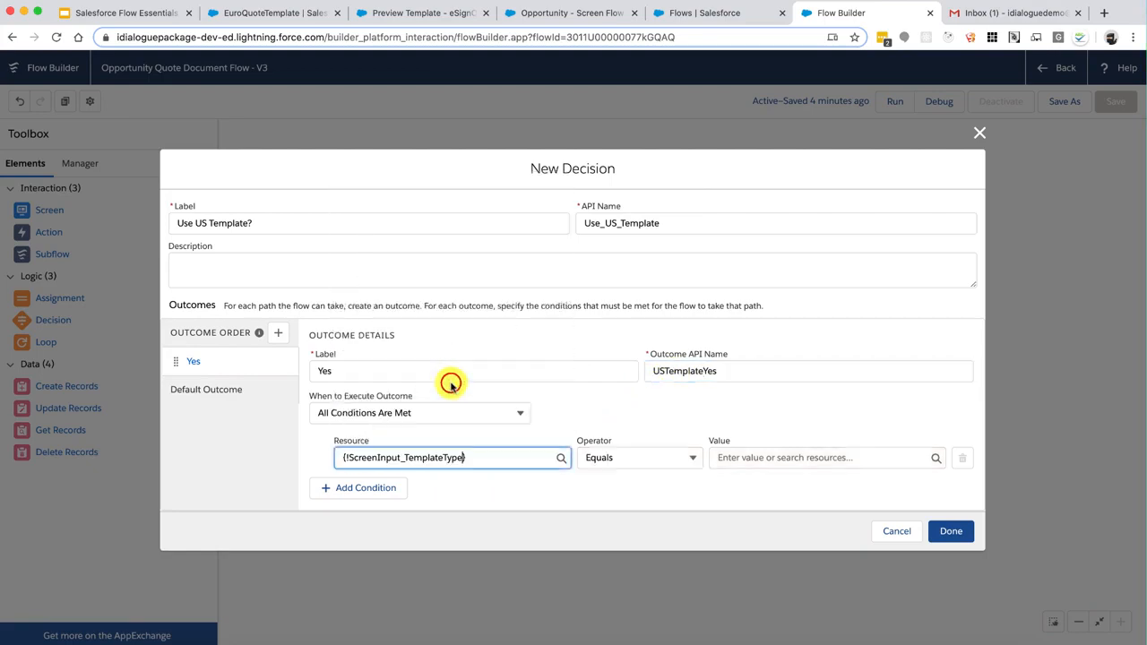
click(740, 458)
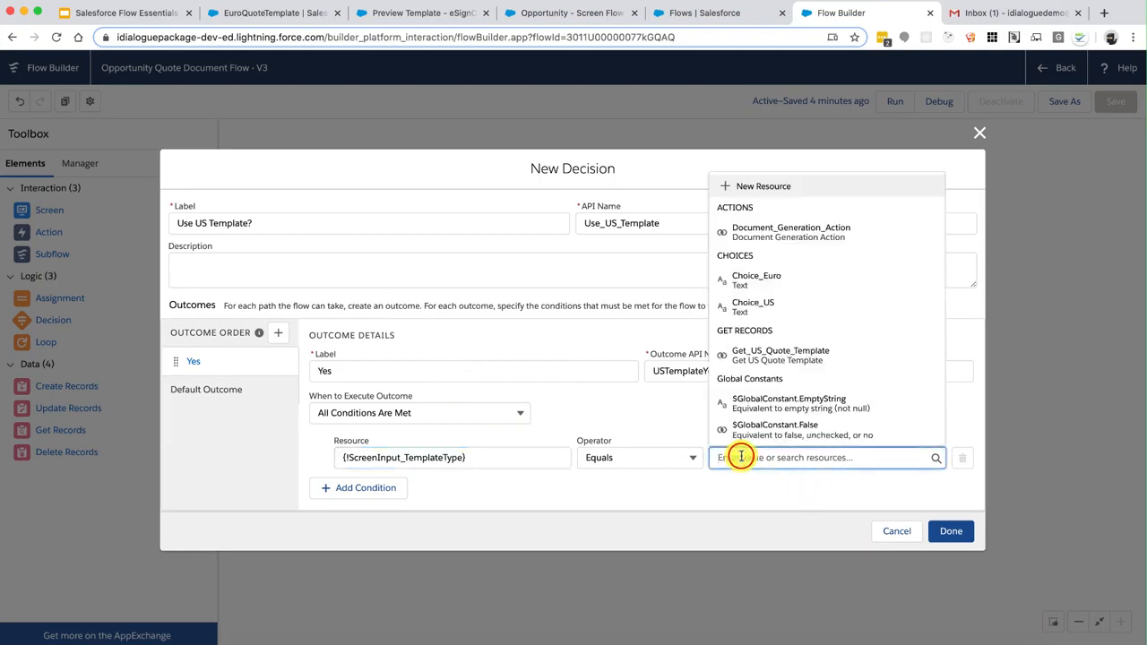
text(US)
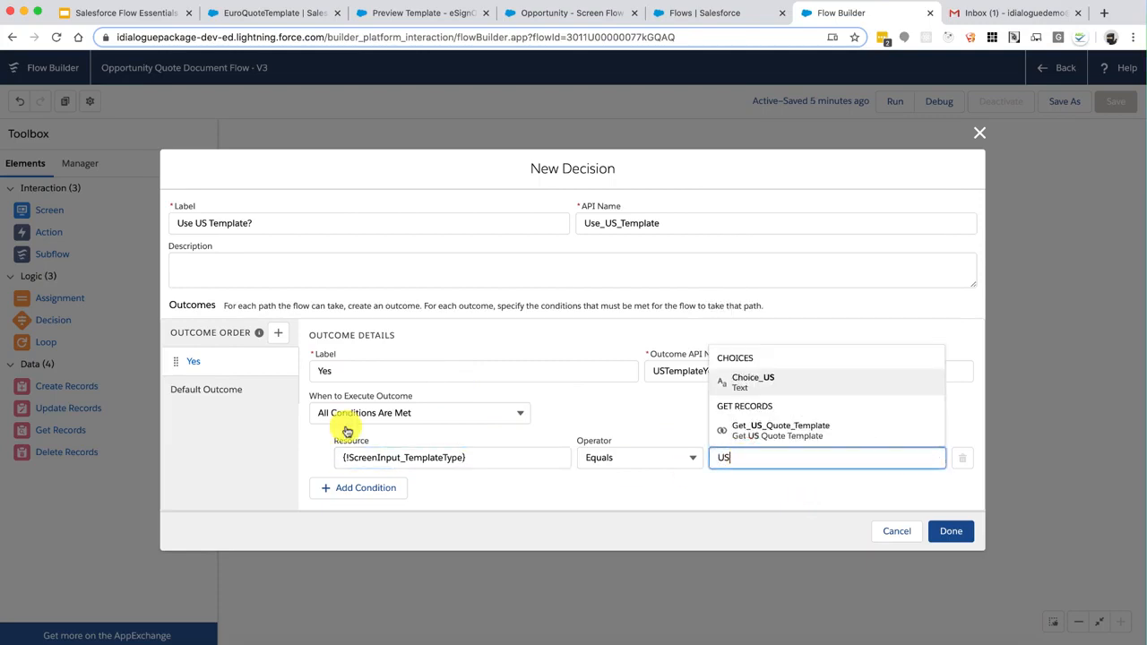
Rename the default outcome to No and save the decision
click(212, 387)
click(359, 343)
double_click(358, 343)
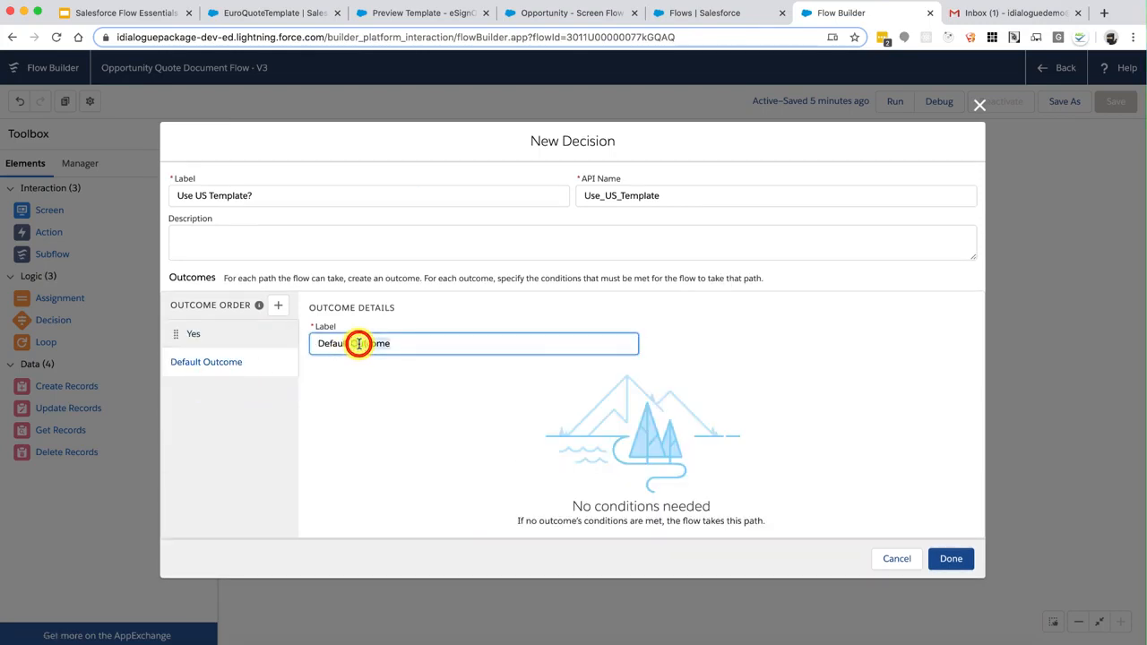
text(No)
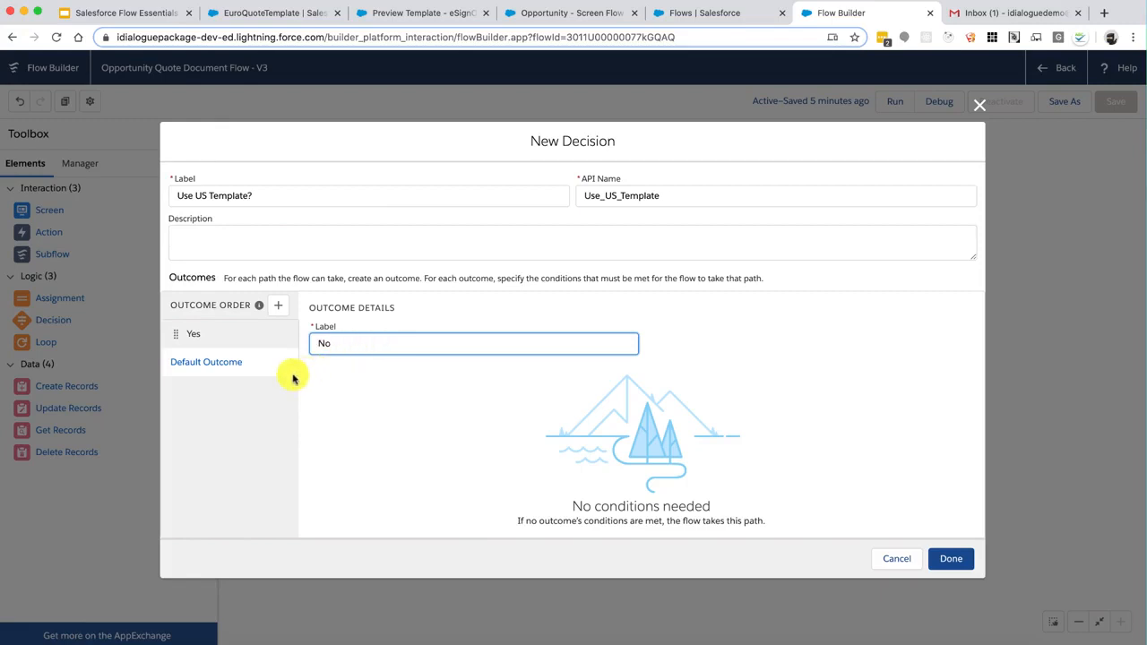
click(224, 337)
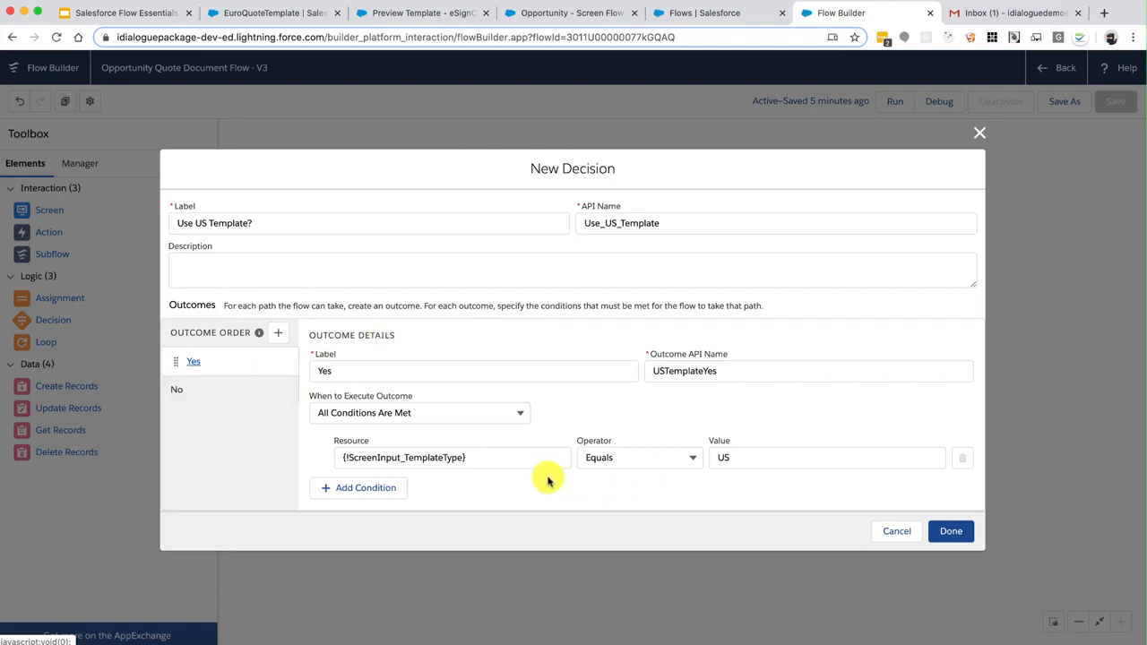
click(237, 390)
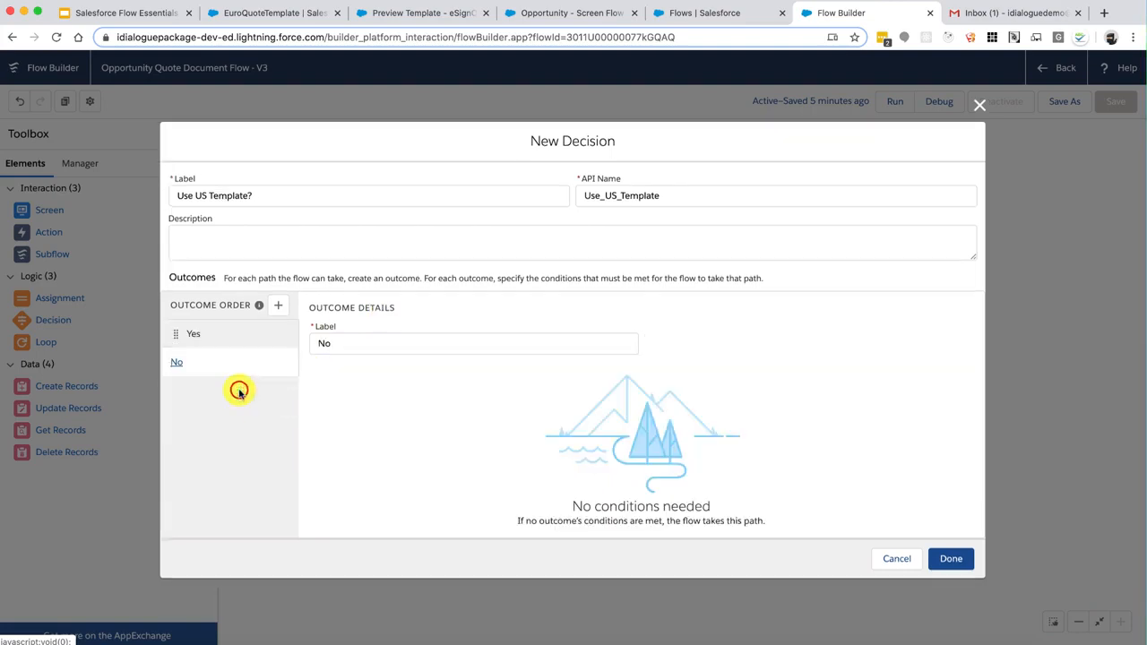
click(239, 332)
click(939, 529)
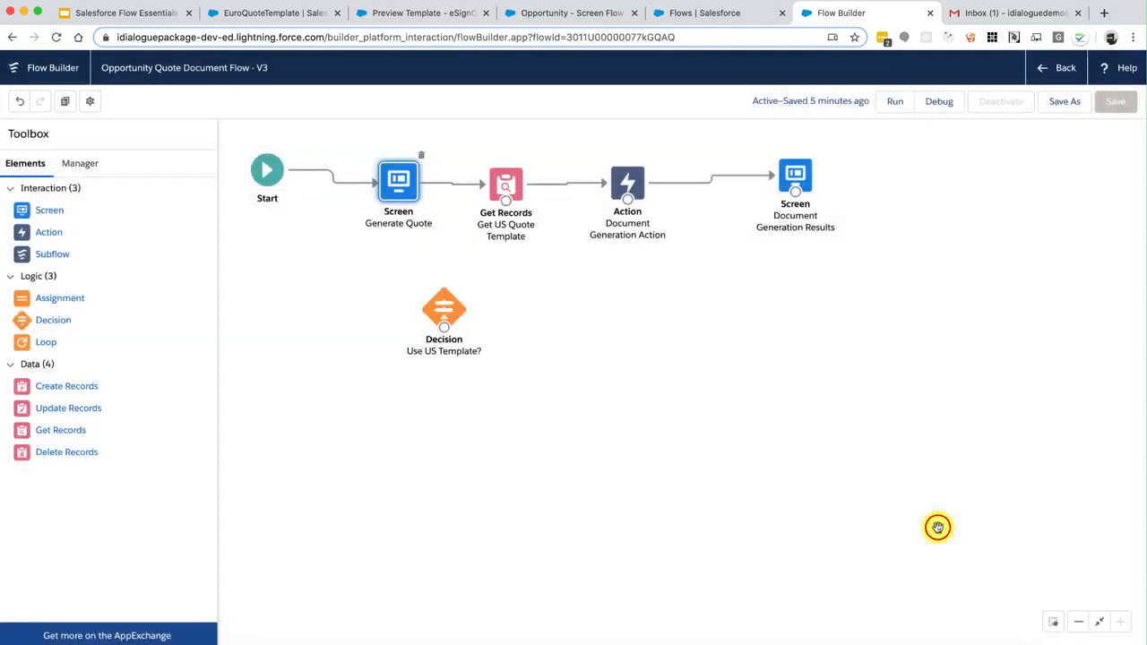
Connect Generate Quote to Use US Template?, sending its Yes outcome to Get US Quote Template
click(451, 302)
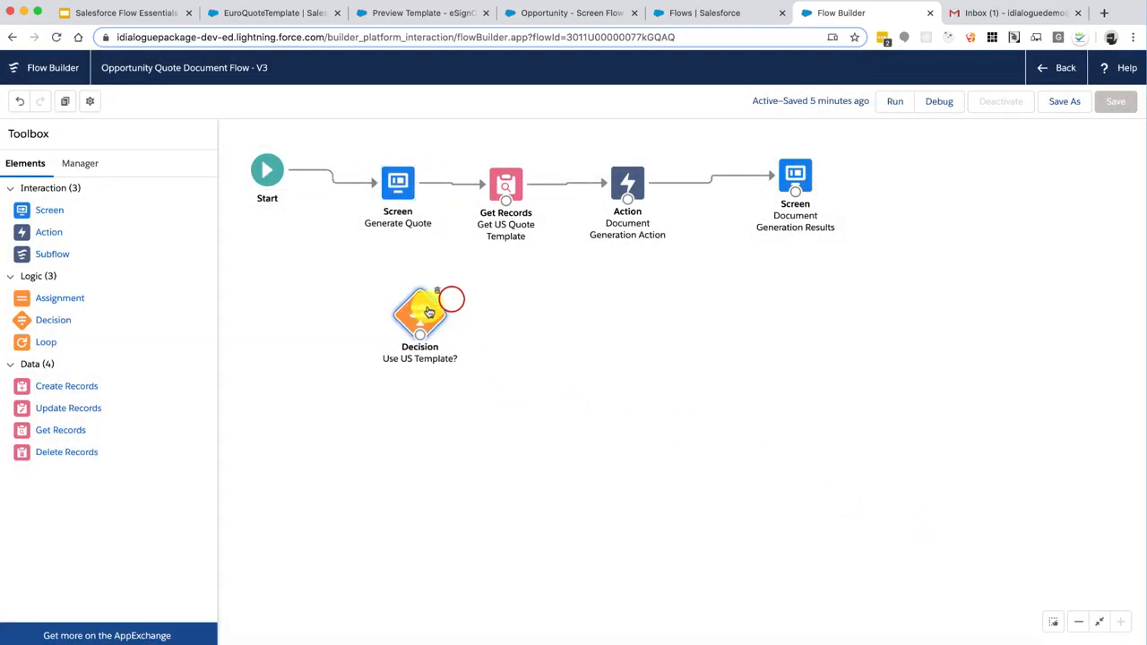
click(450, 185)
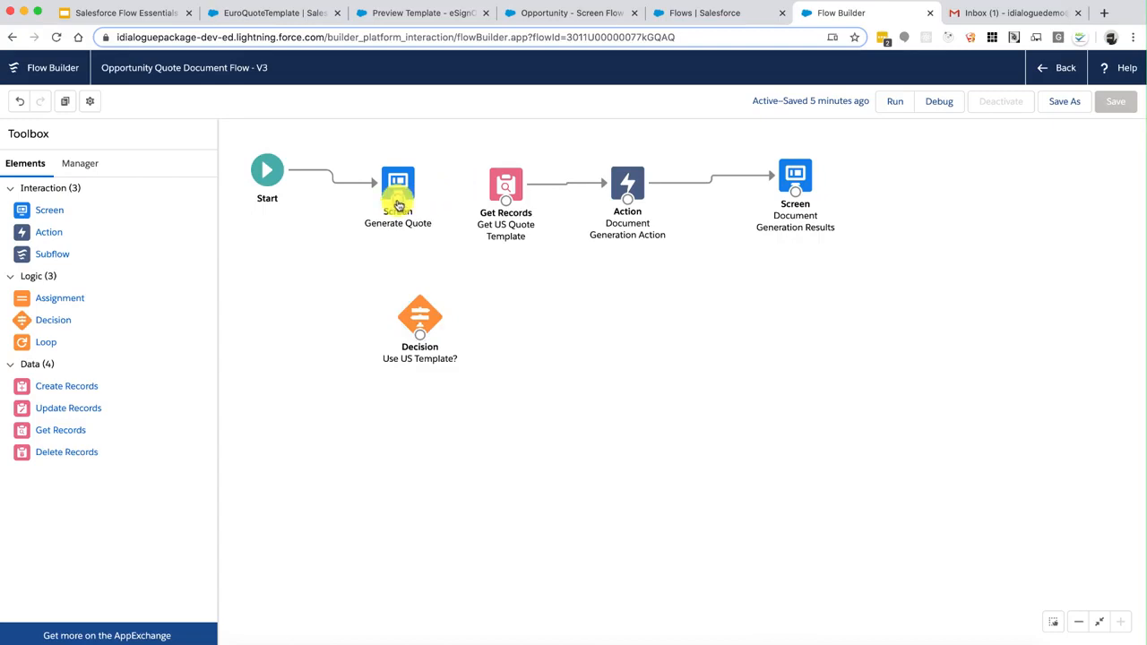
double_click(398, 183)
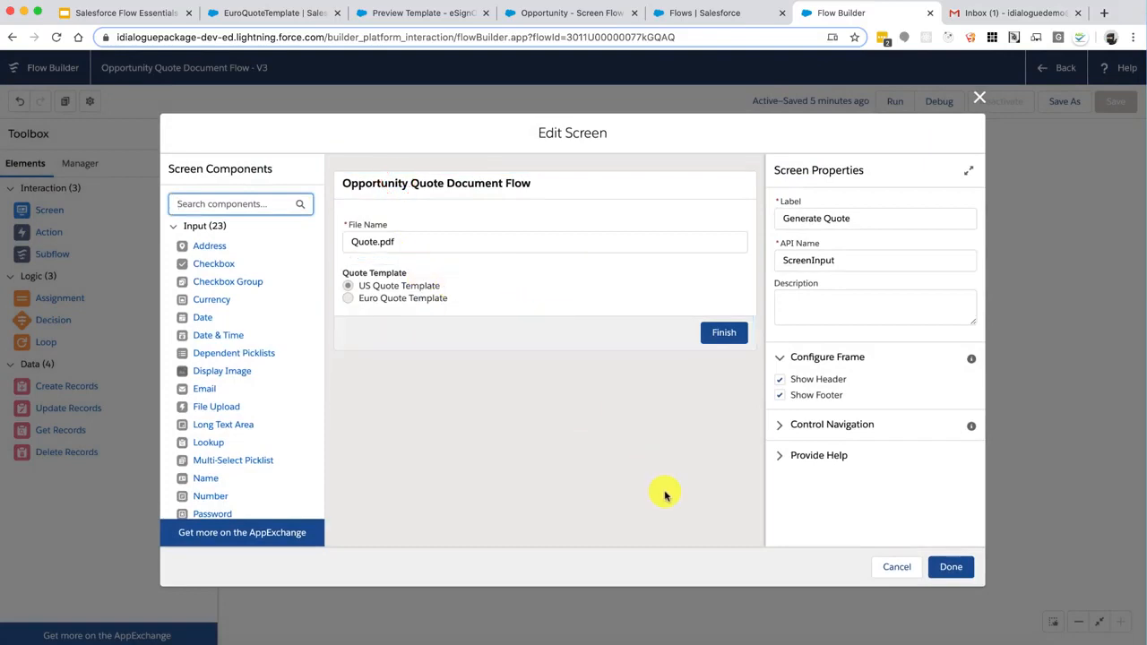
click(946, 566)
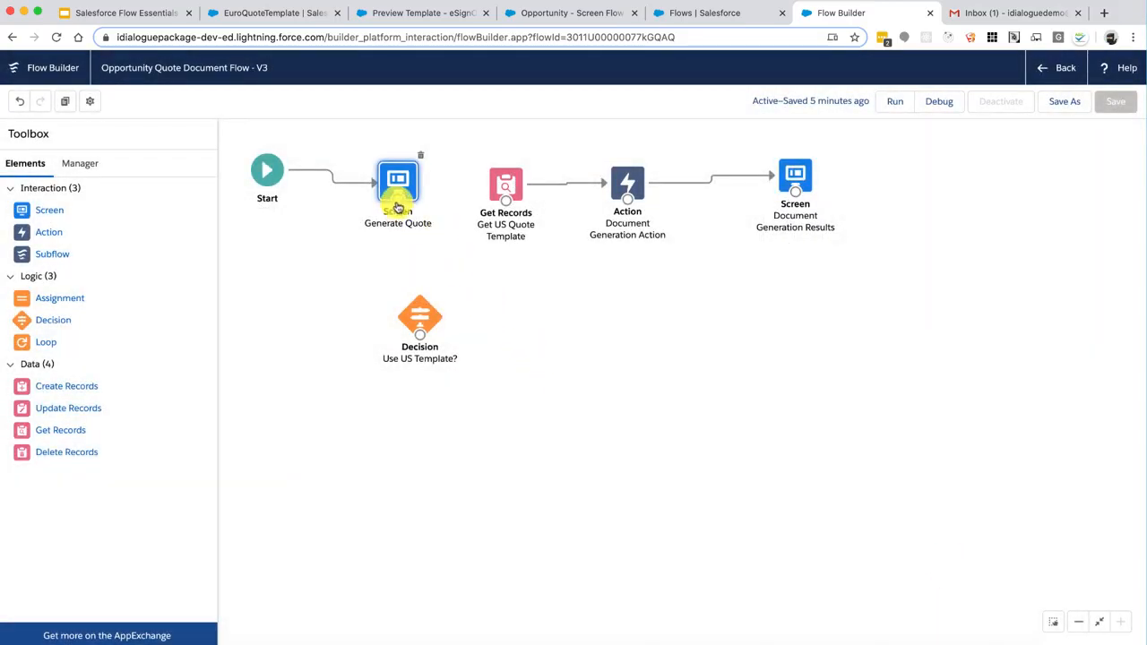
drag(398, 208, 507, 205)
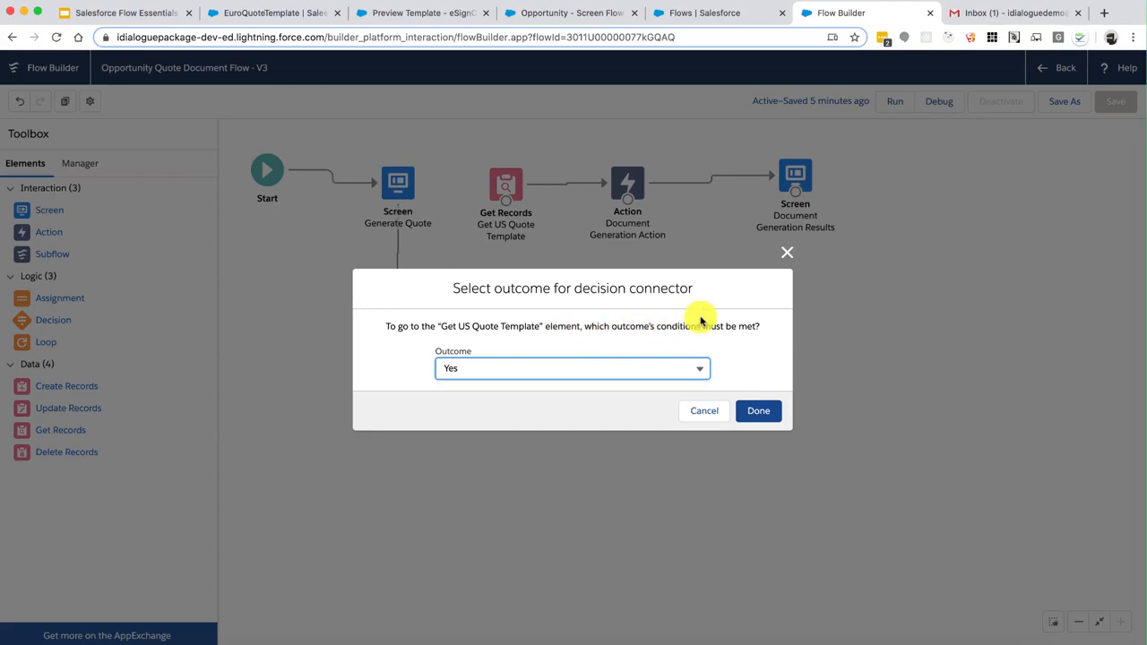
click(754, 408)
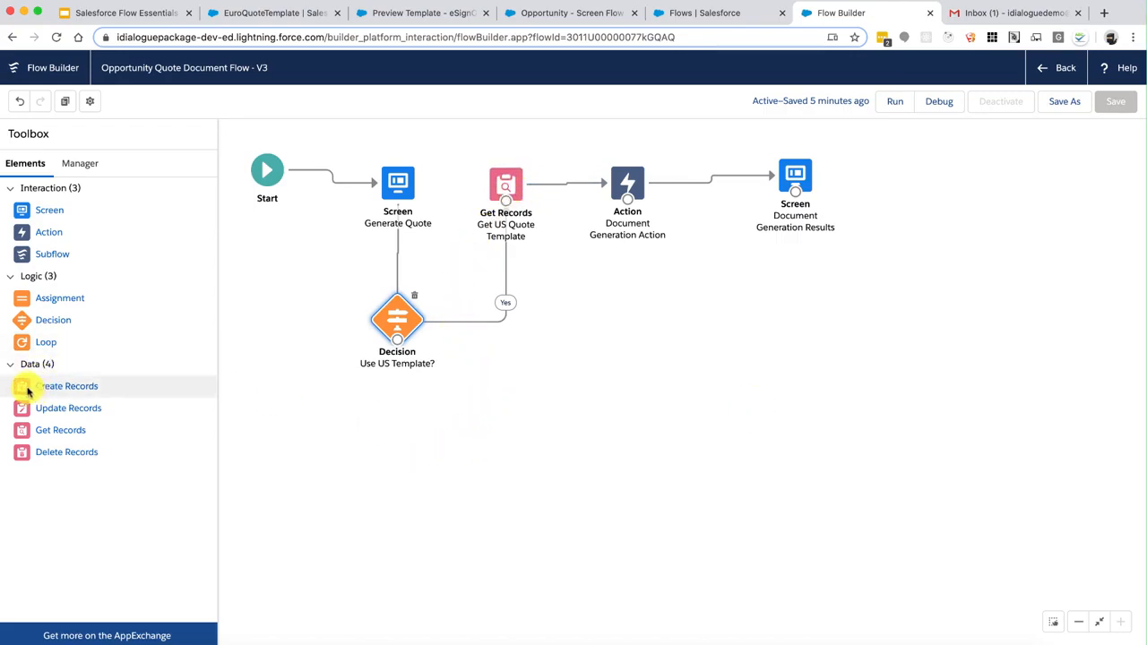
Add a Get Records element, Get Euro Quote Template, querying the Content Version object
drag(22, 433, 492, 394)
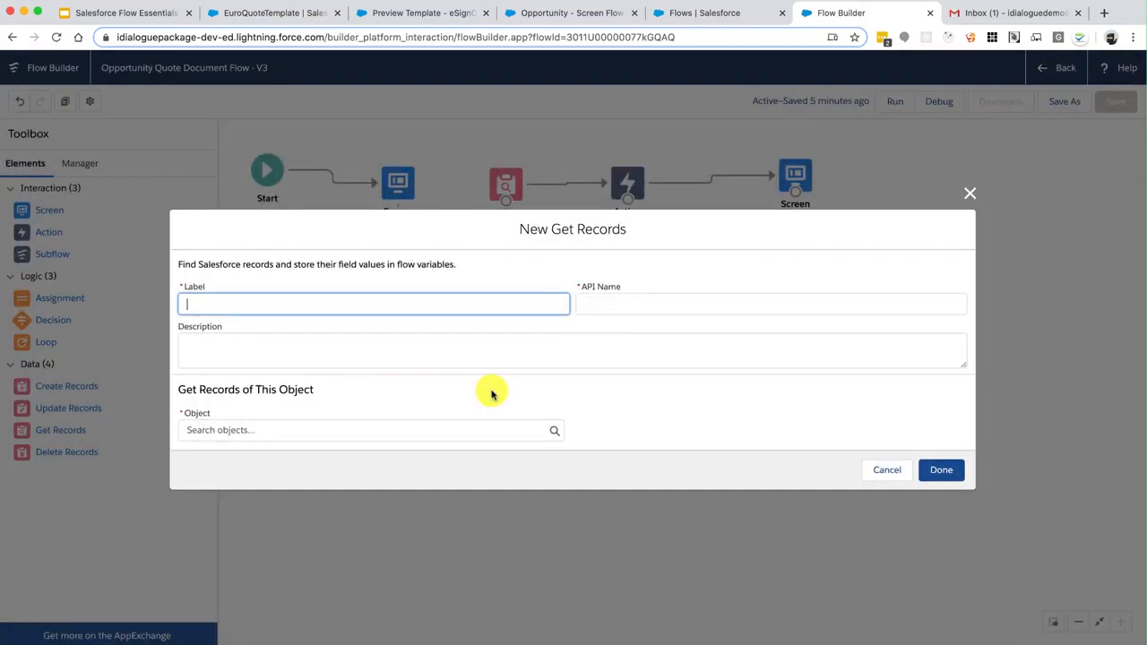
text(Get Euro Quote Template)
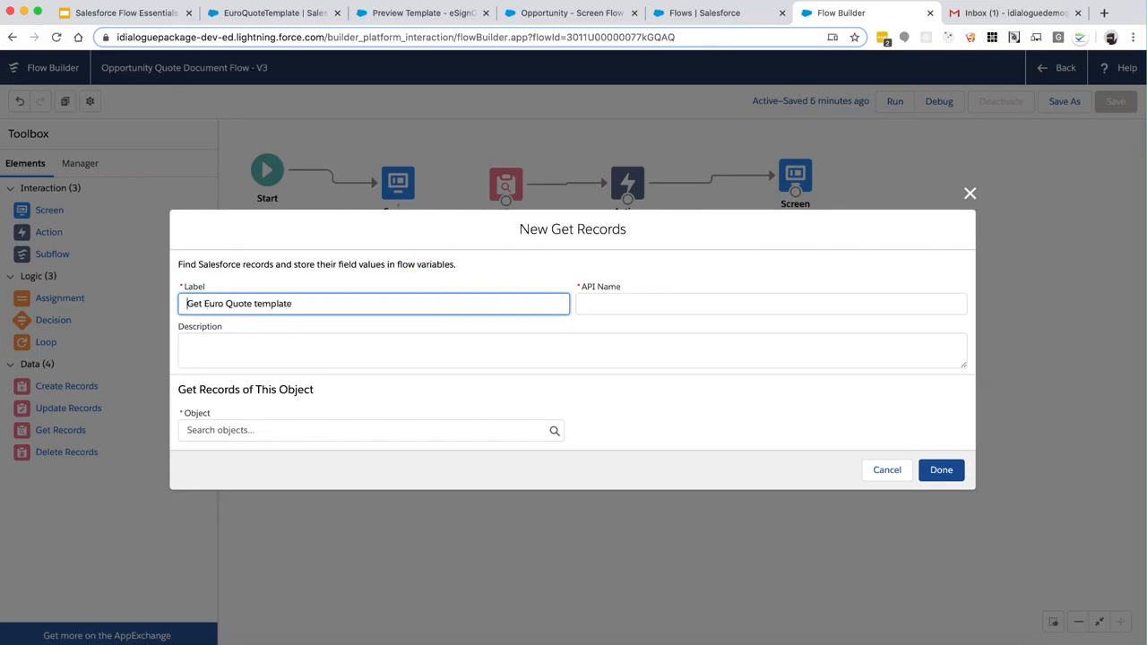
key(Tab)
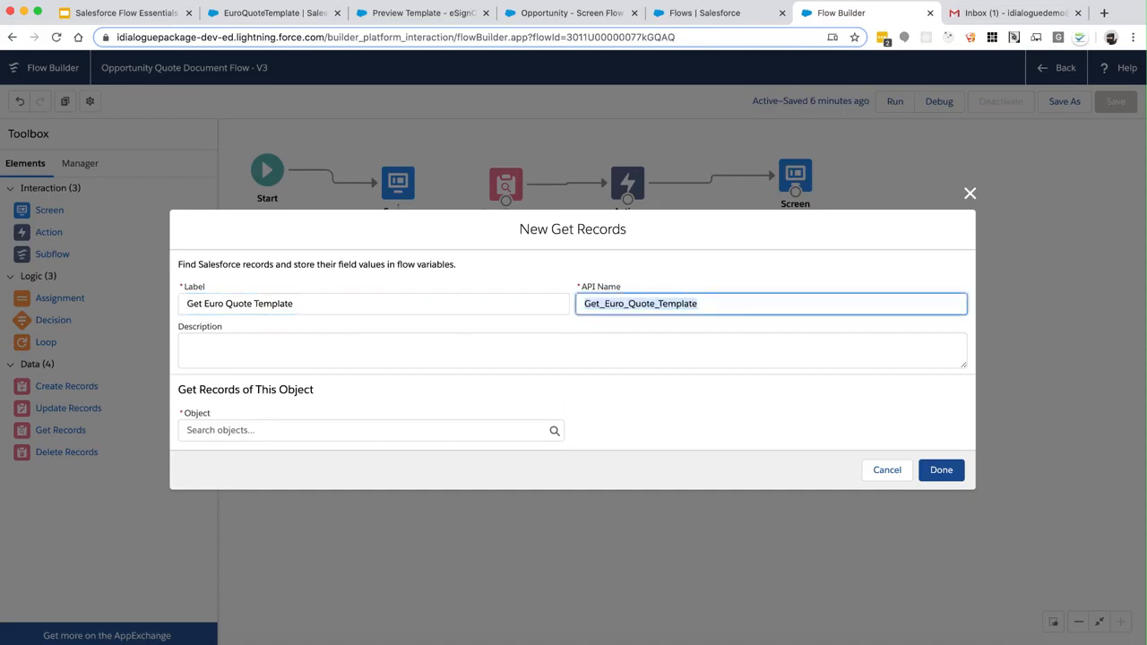
click(351, 429)
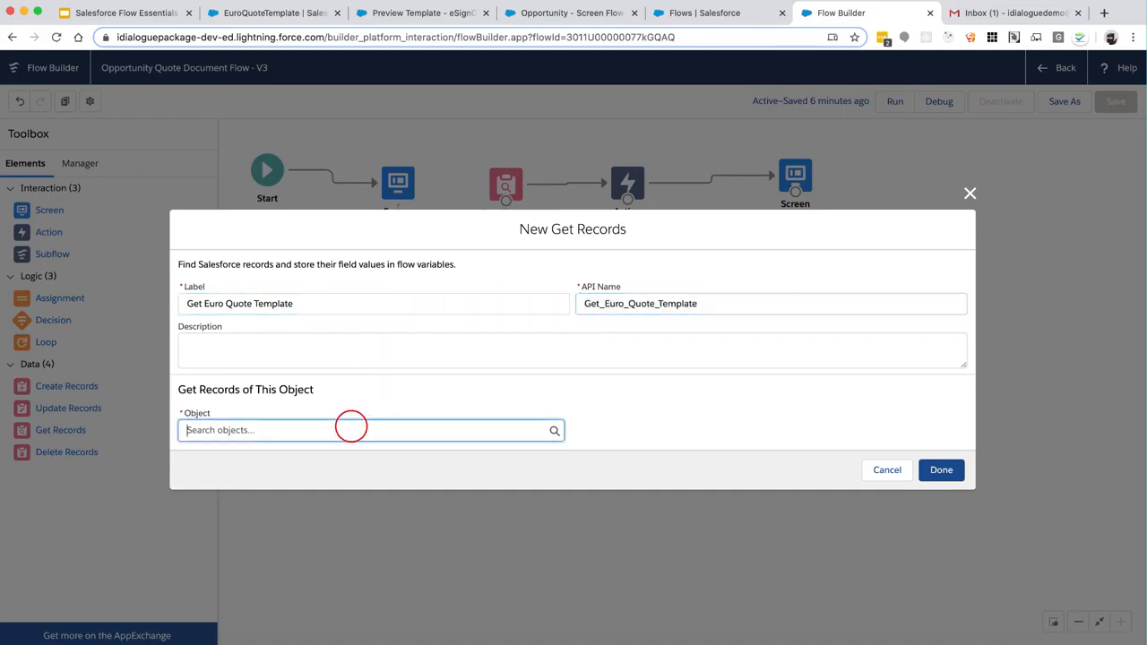
text(contentver)
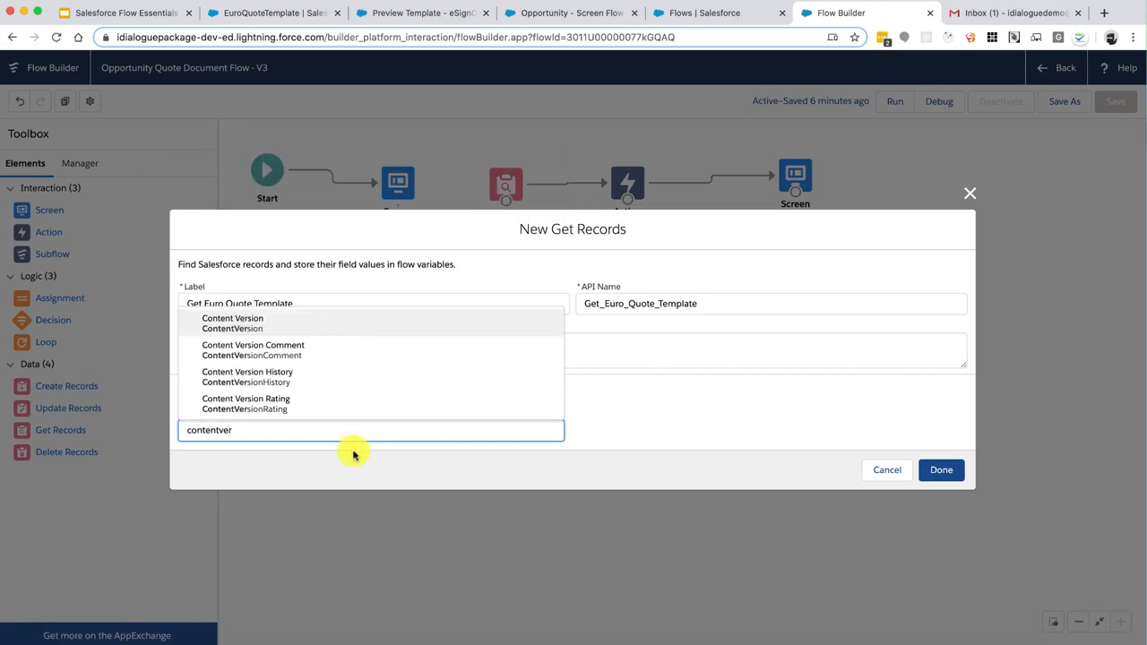
click(261, 321)
Filter on Title = EuroQuoteTemplate and IsLatest = $GlobalConstant.True
click(292, 423)
text(Title)
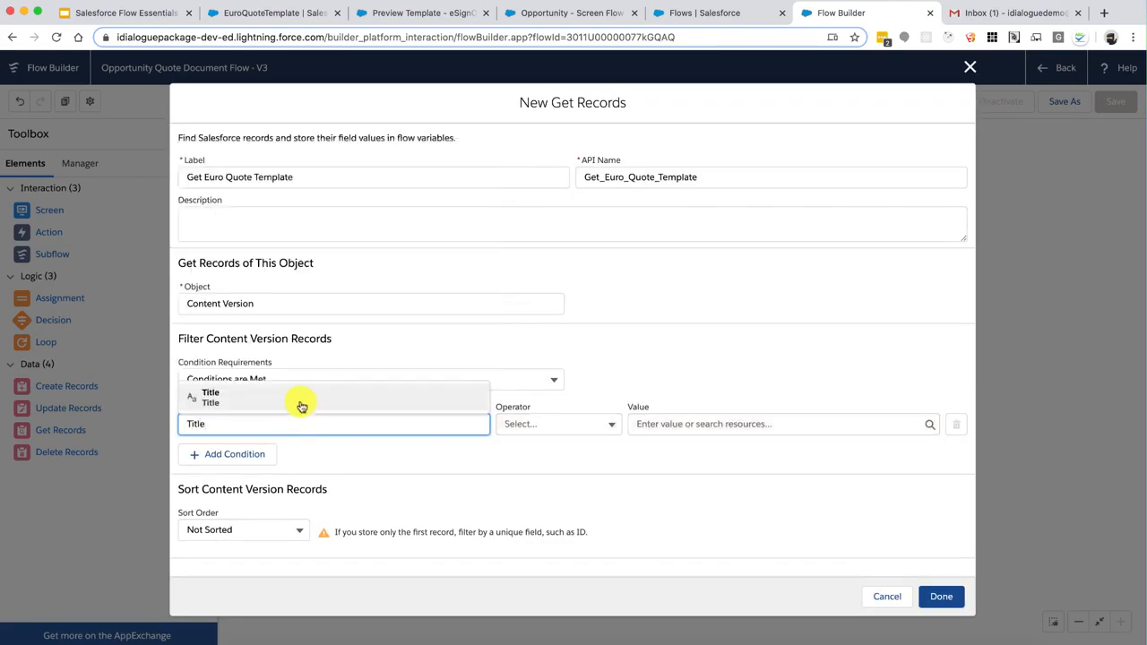
click(302, 401)
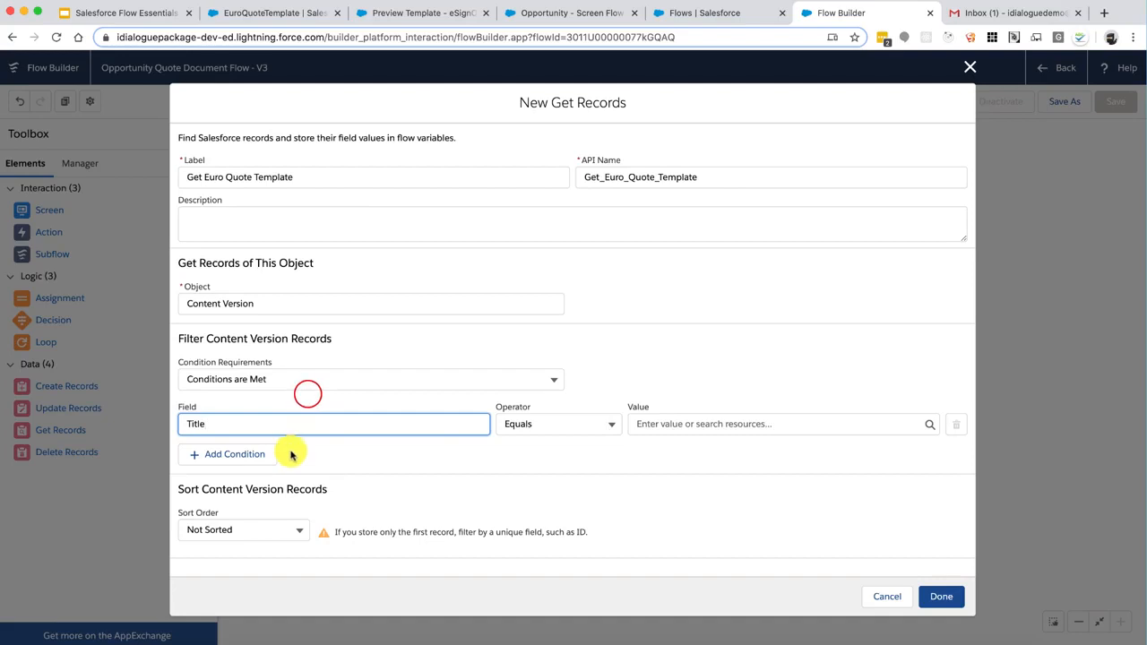
click(255, 454)
click(256, 457)
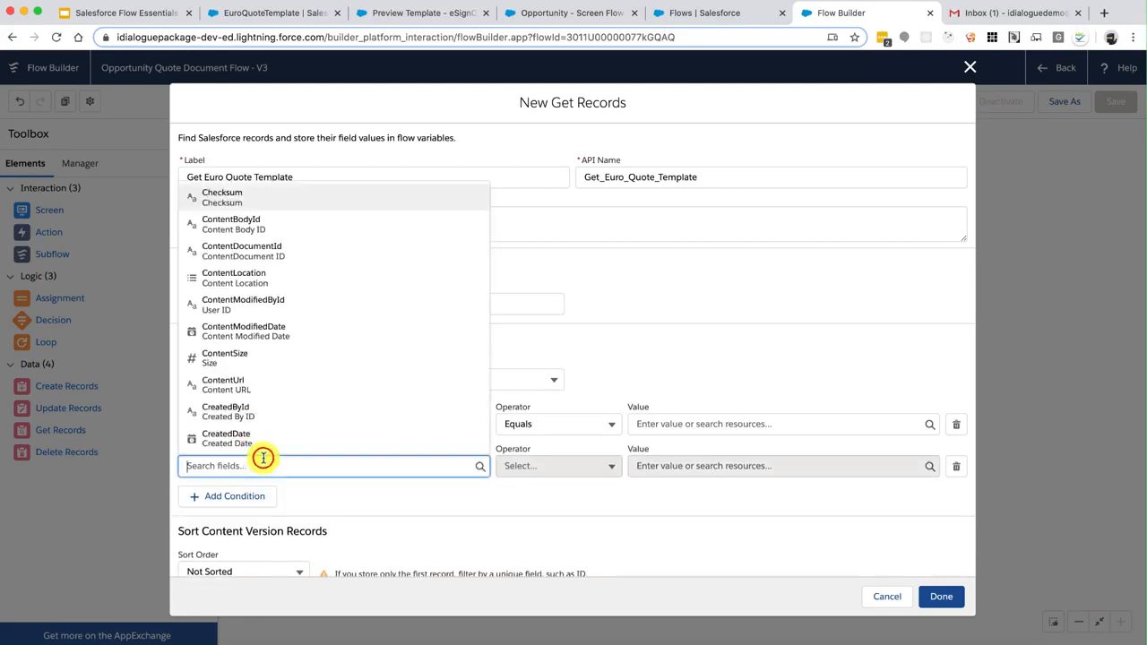
text(Isl)
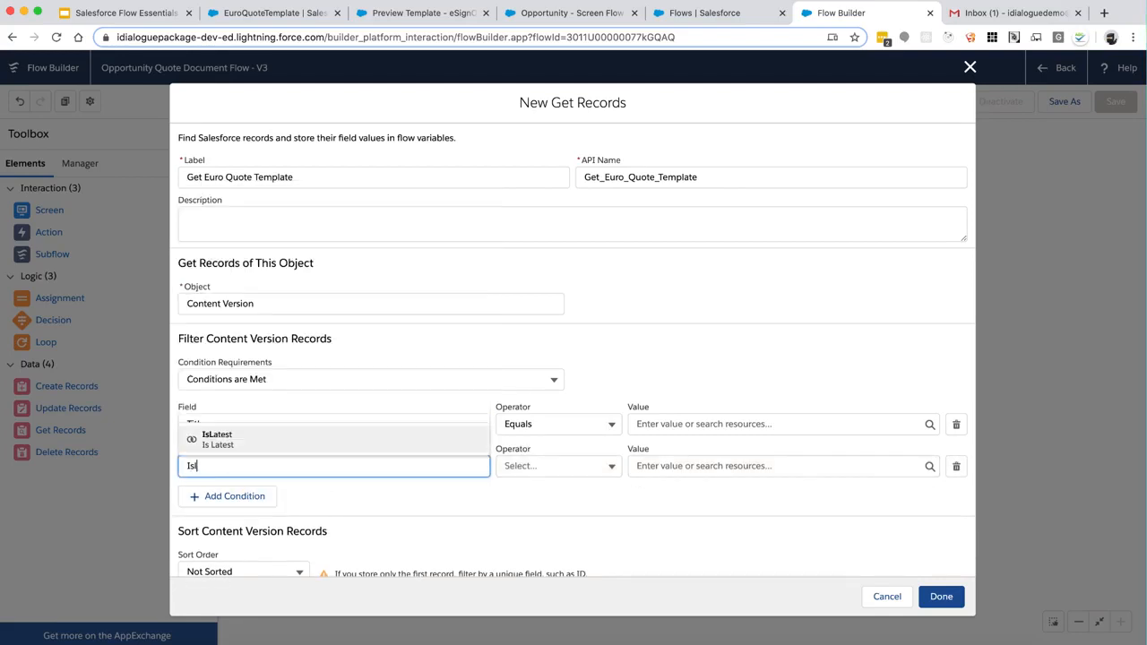
click(273, 439)
click(697, 466)
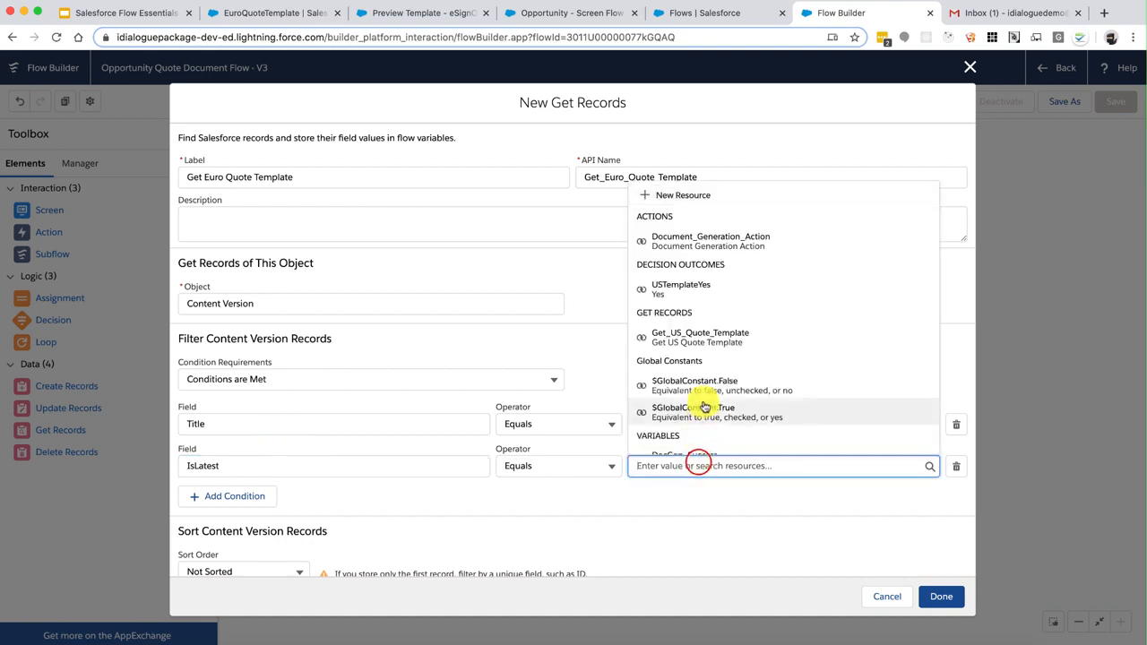
click(706, 408)
click(695, 423)
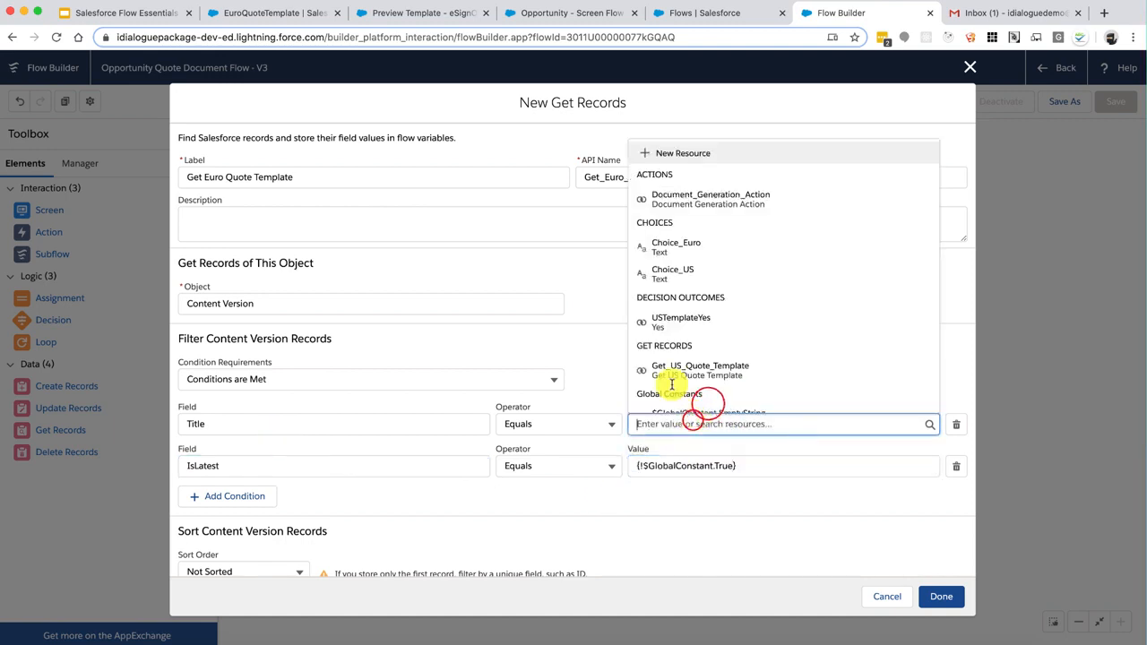
click(302, 12)
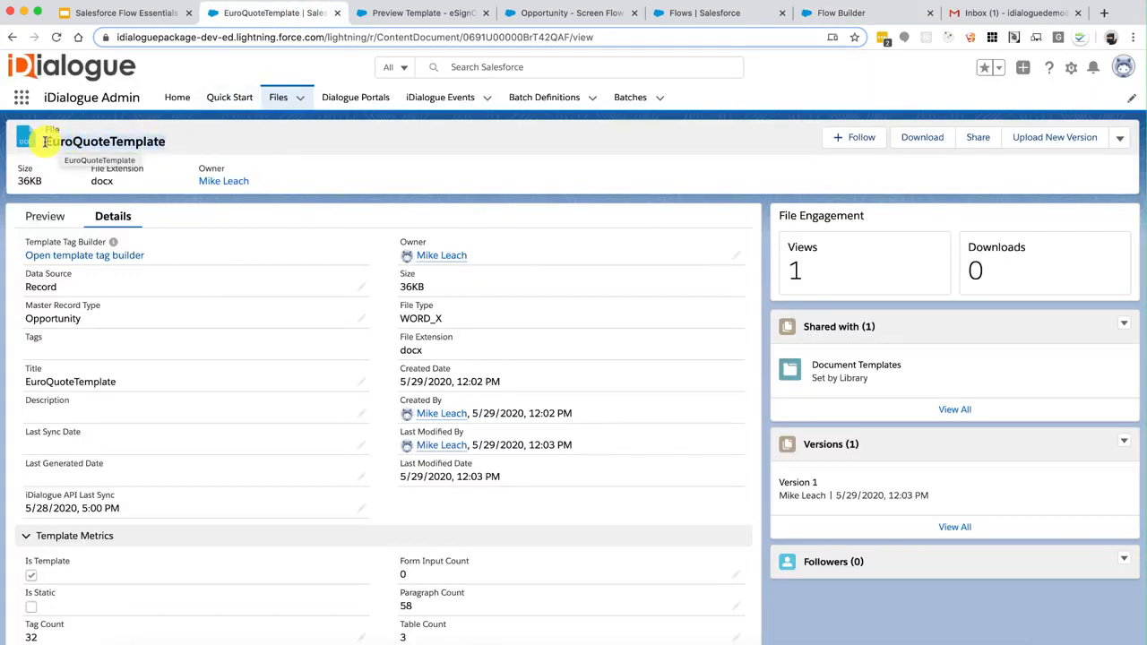
click(697, 15)
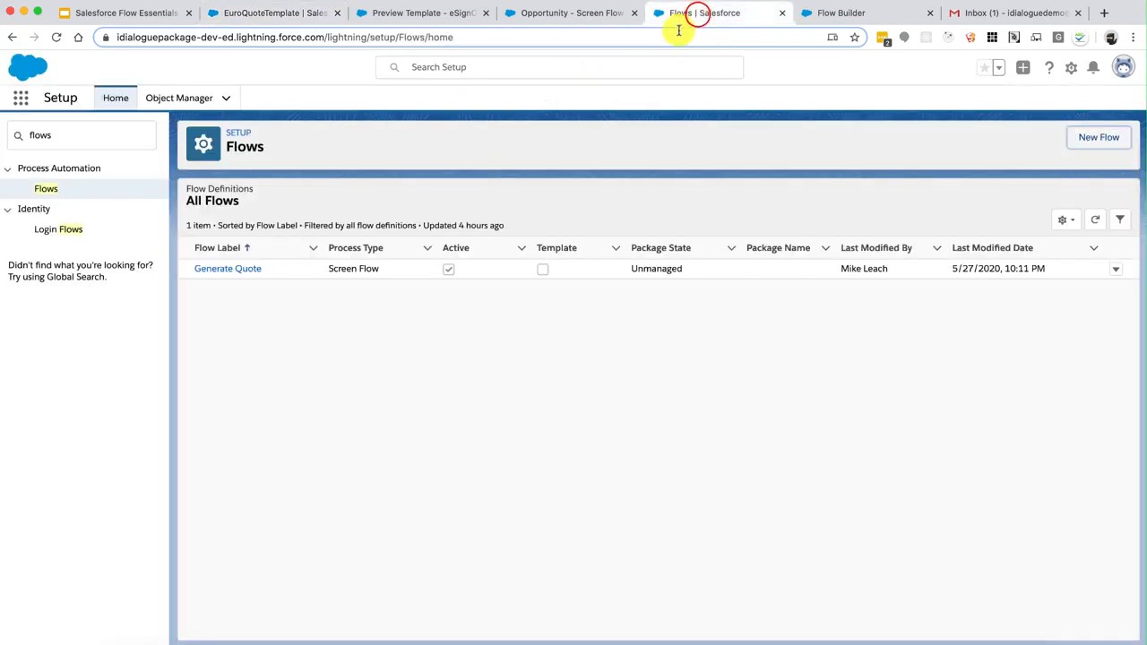
click(842, 14)
text(EuroQuoteTemplate)
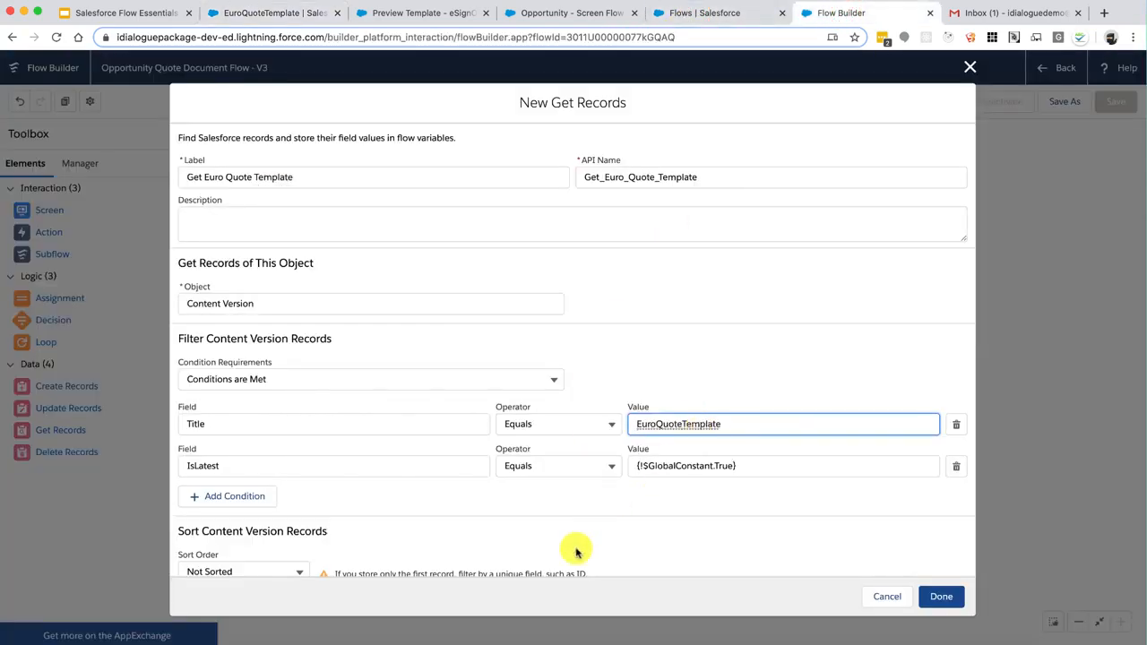
Store the record's Id field in the TemplateID variable and finish the lookup
scroll(609, 525, down, 1)
scroll(610, 525, down, 3)
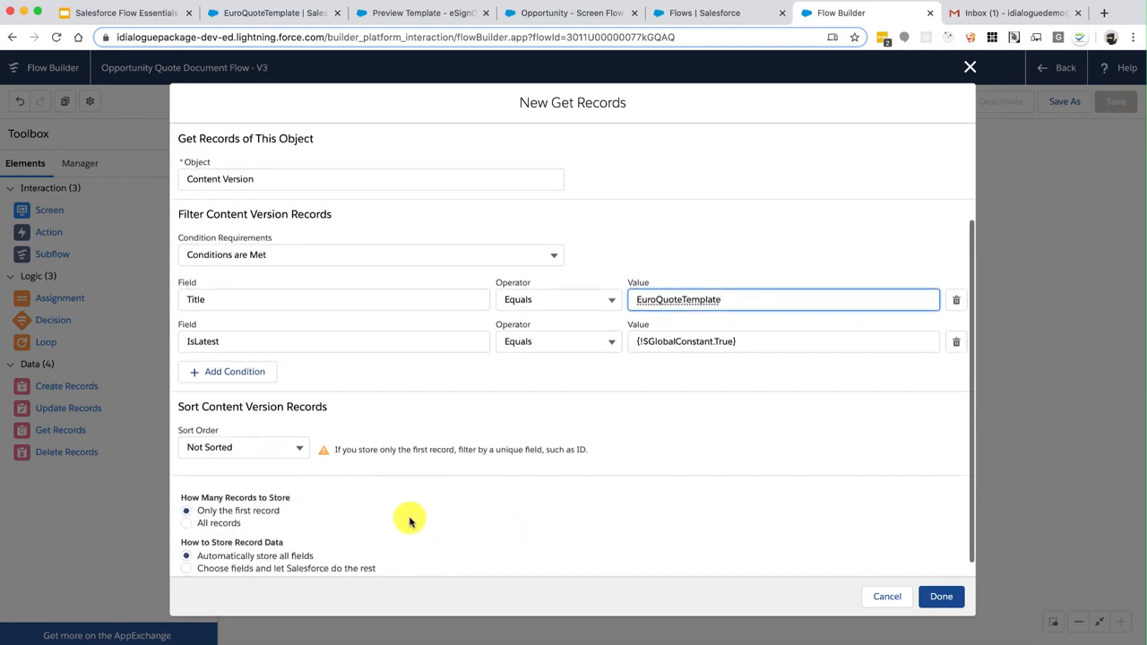
click(327, 564)
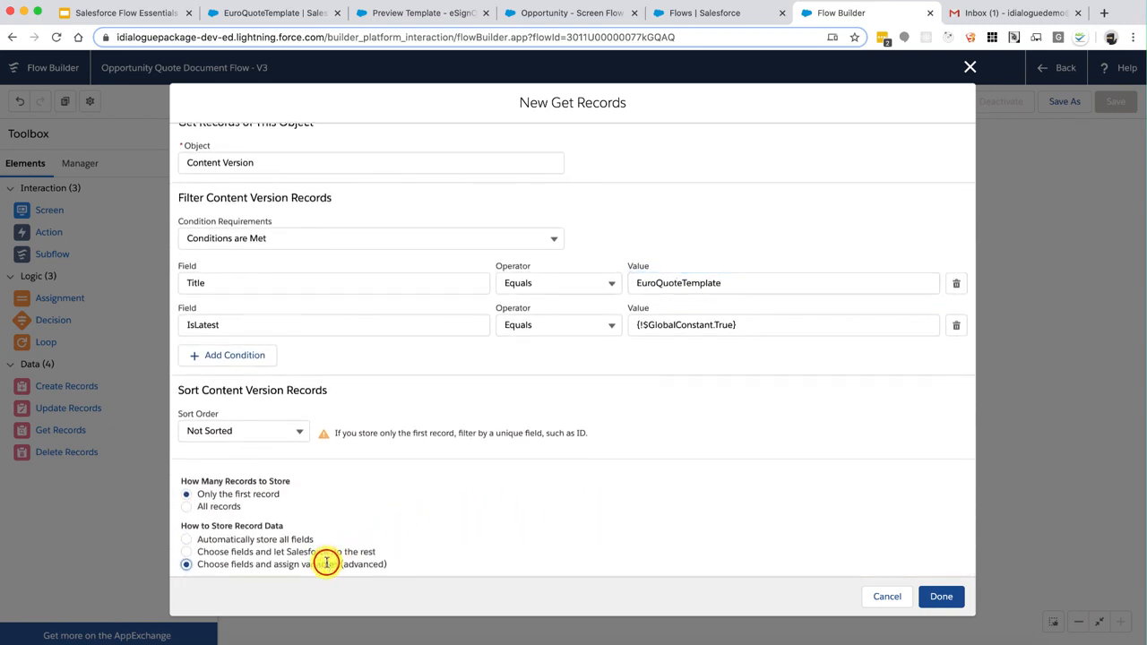
scroll(326, 561, down, 4)
click(244, 488)
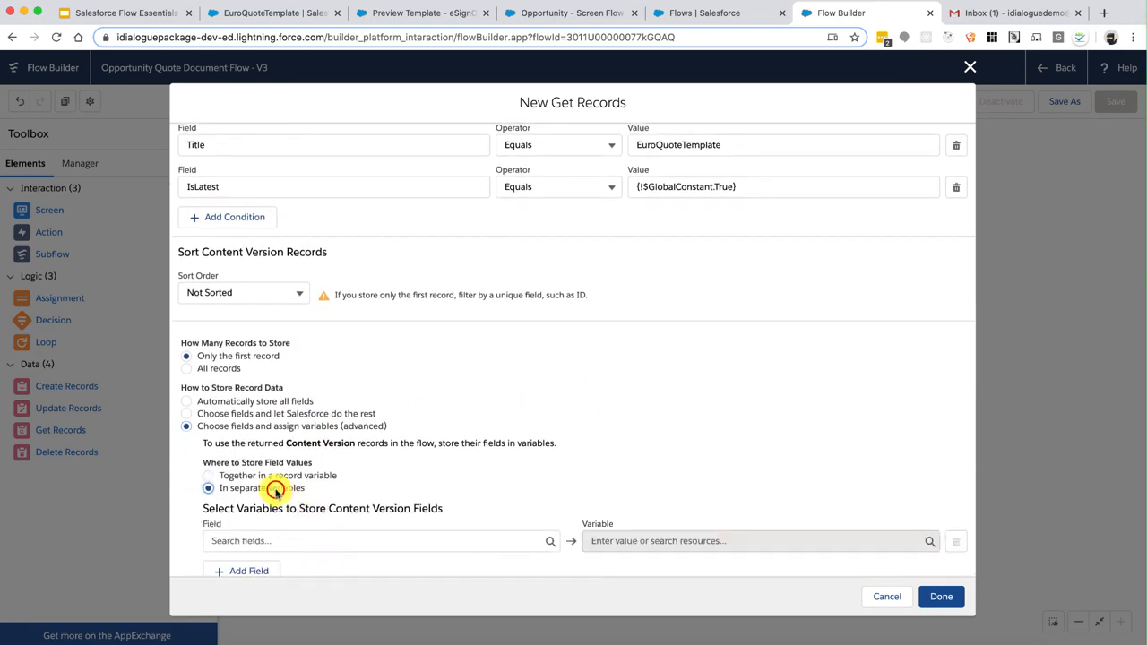
scroll(274, 486, down, 1)
click(295, 507)
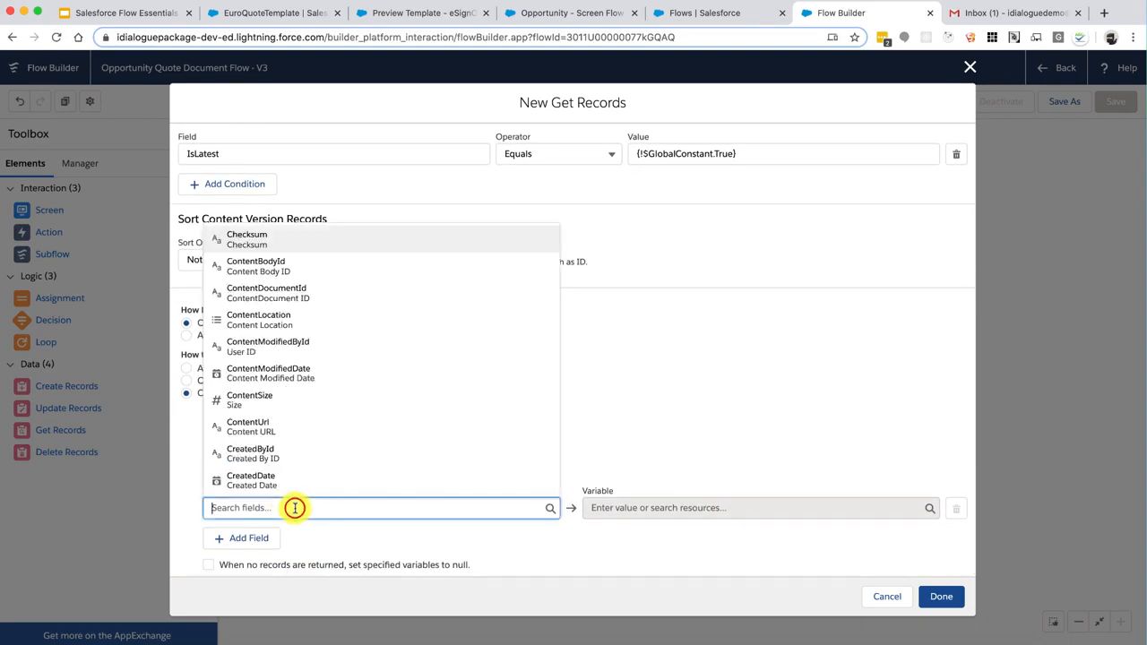
text(Id)
click(287, 397)
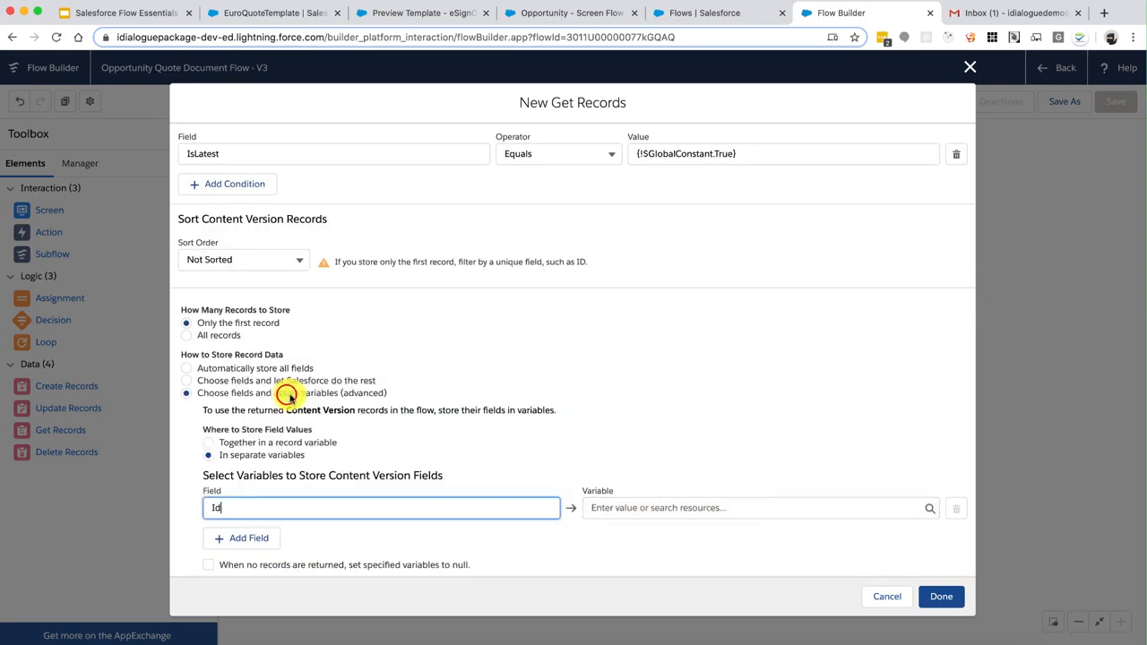
click(698, 508)
text(Templ)
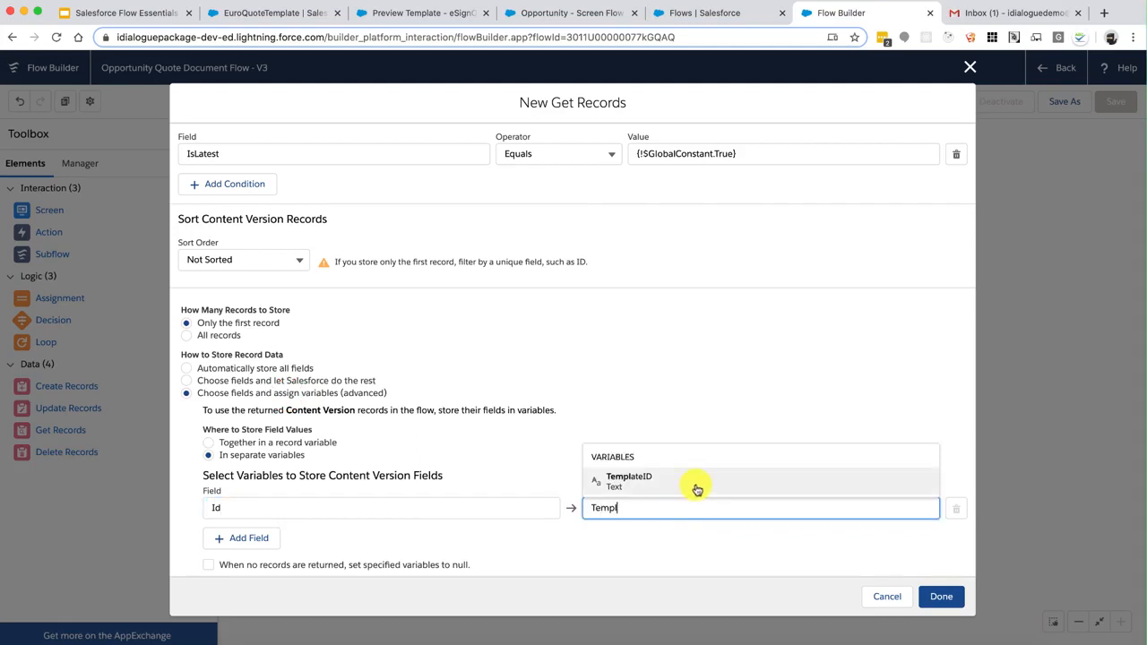
click(697, 489)
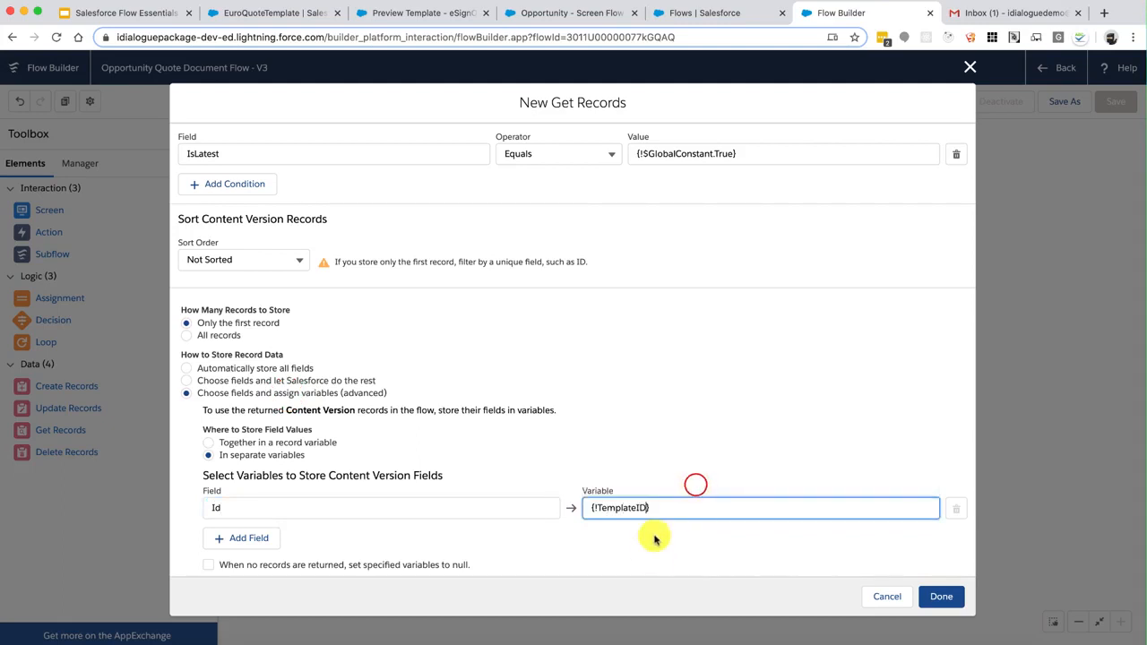
scroll(740, 449, up, 10)
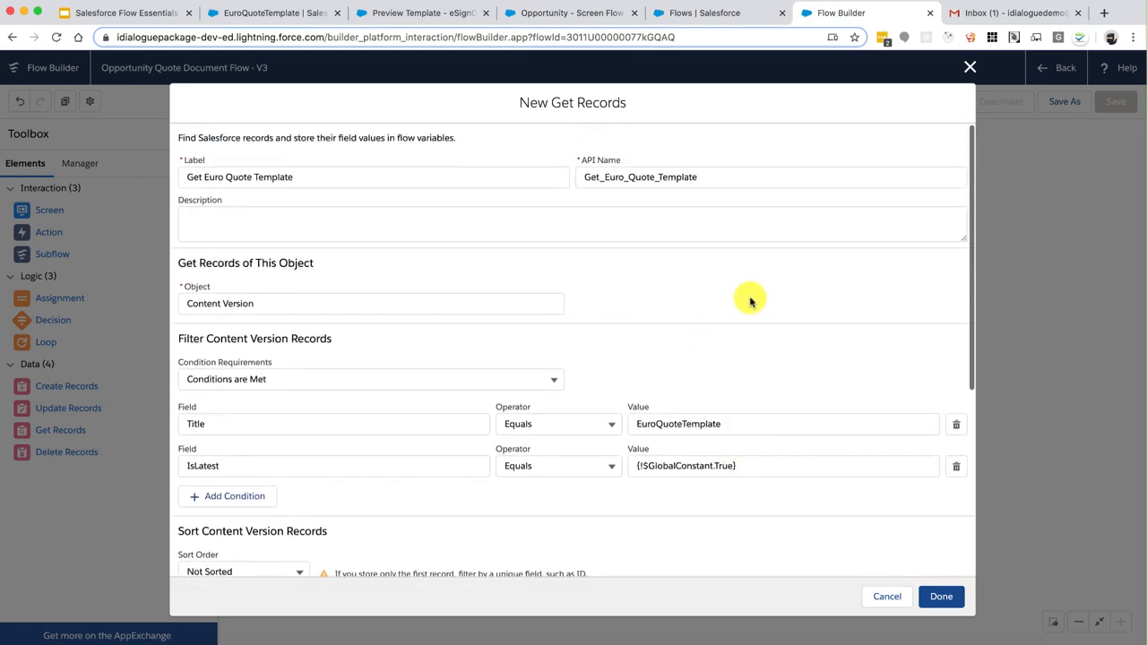
click(939, 596)
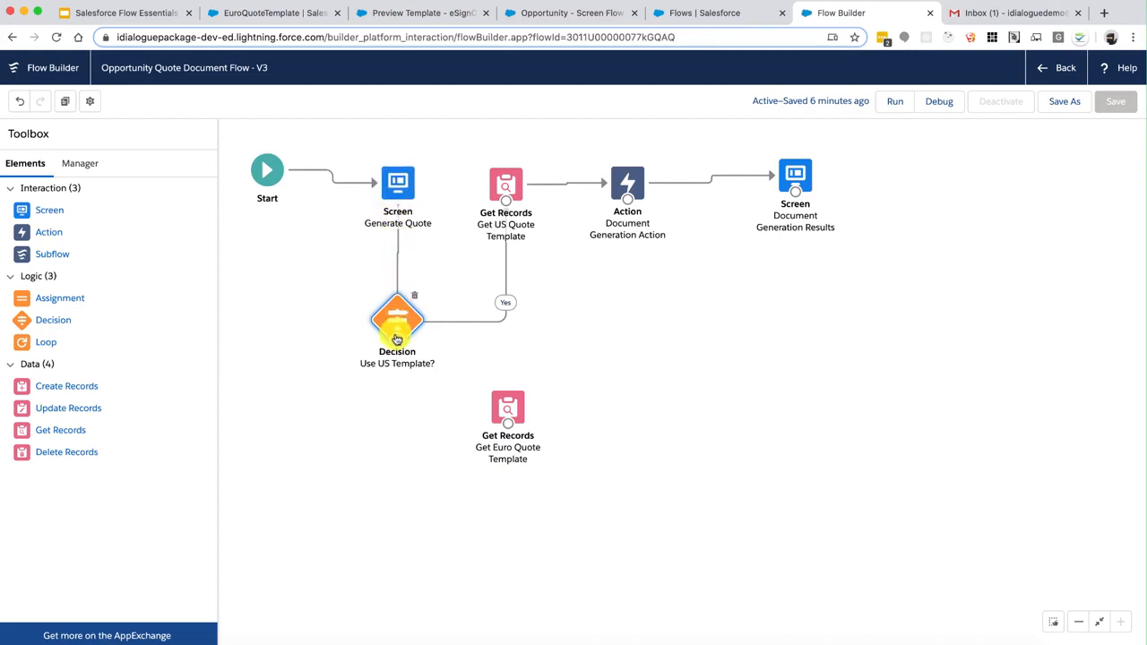
Connect the decision's No outcome to Get Euro Quote Template
drag(397, 339, 506, 427)
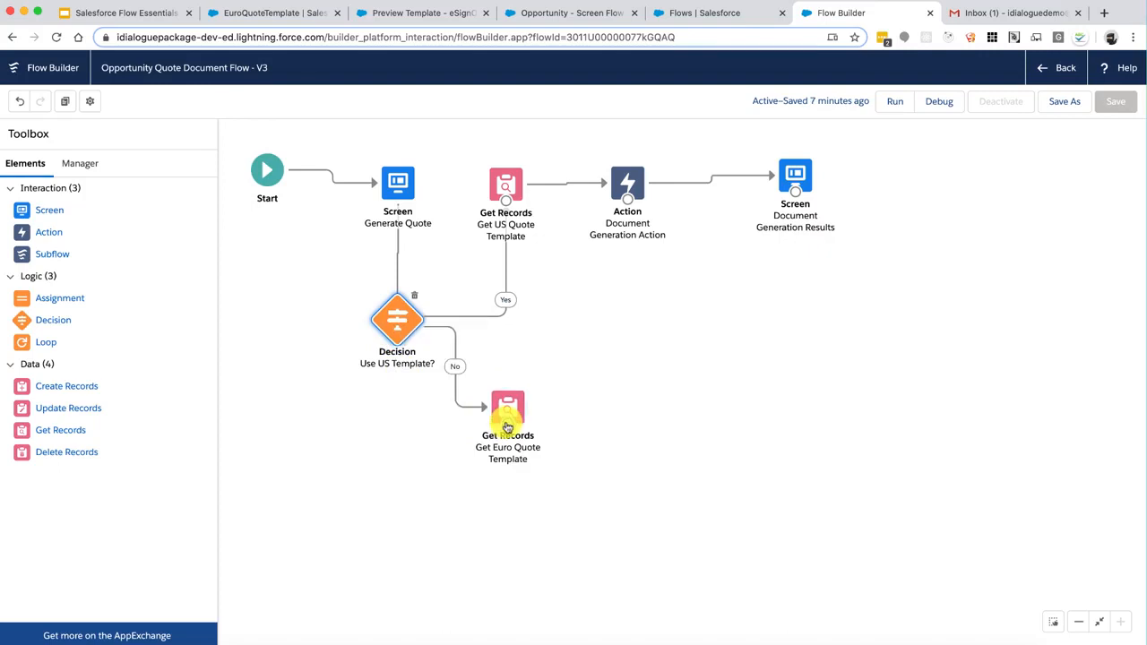
click(508, 179)
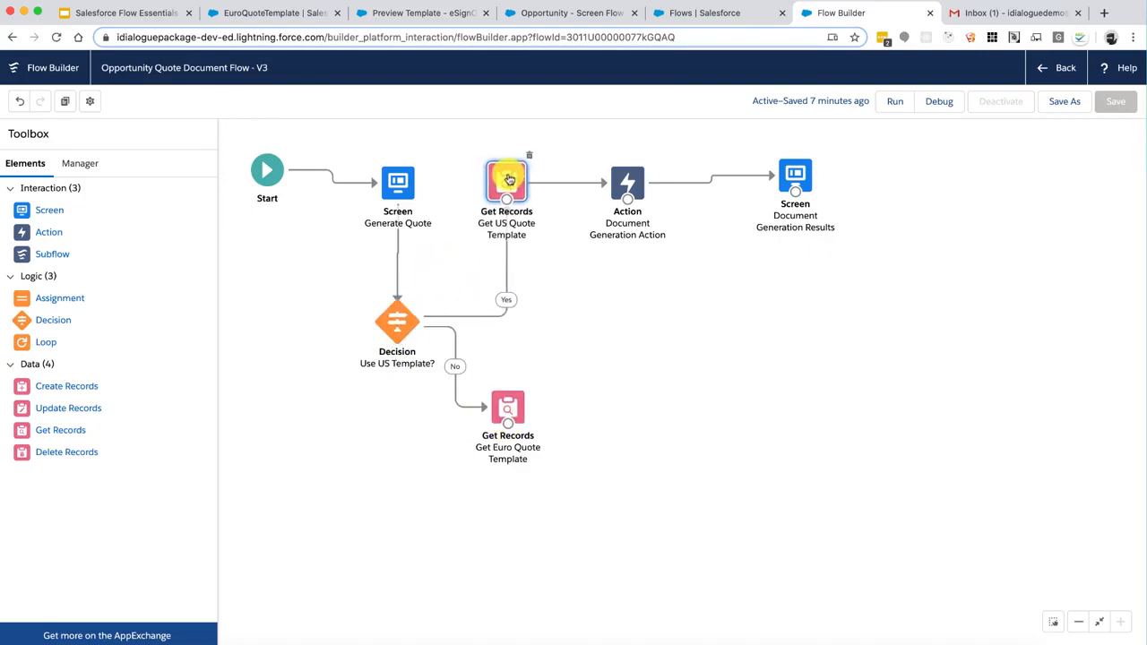
drag(509, 179, 507, 179)
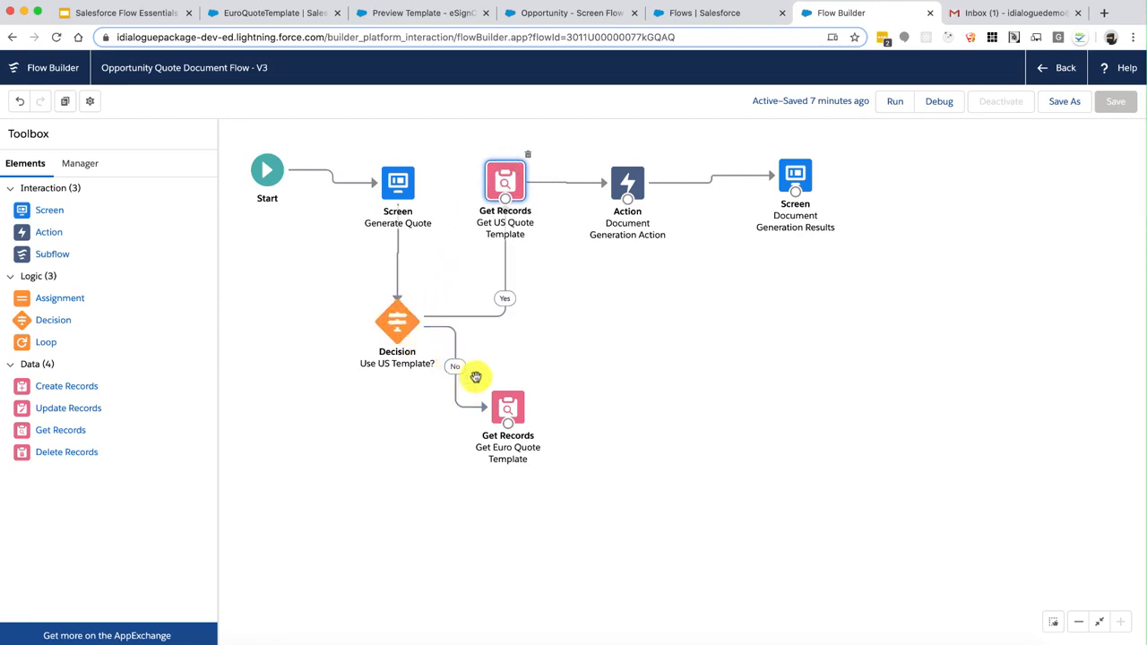
double_click(506, 409)
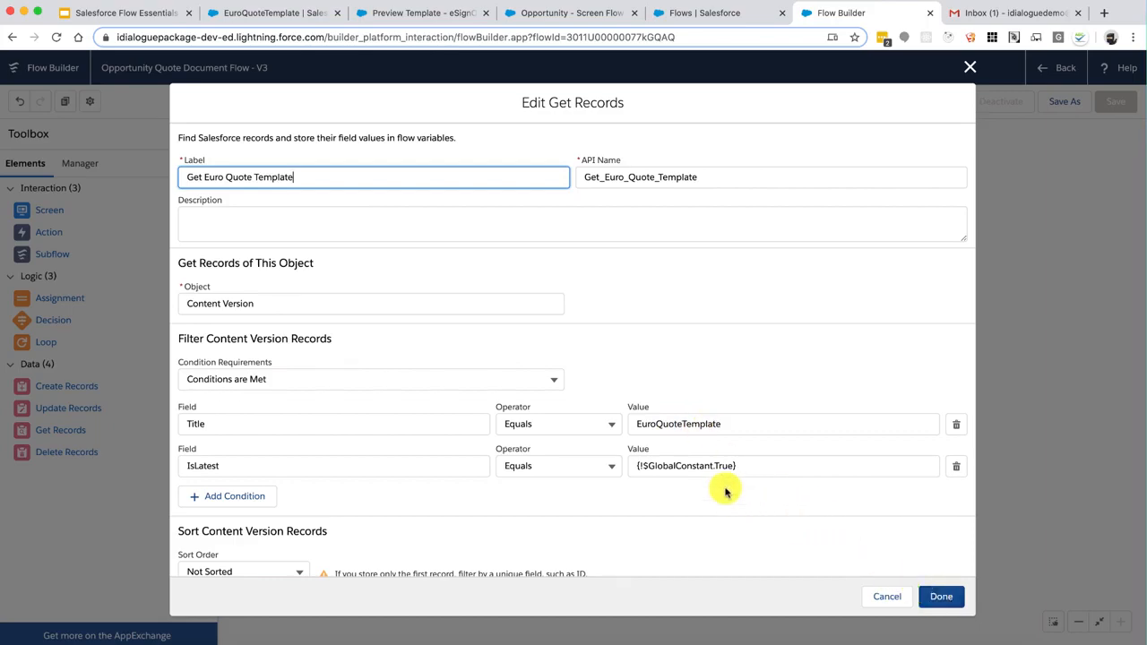
scroll(725, 492, down, 5)
scroll(725, 492, down, 1)
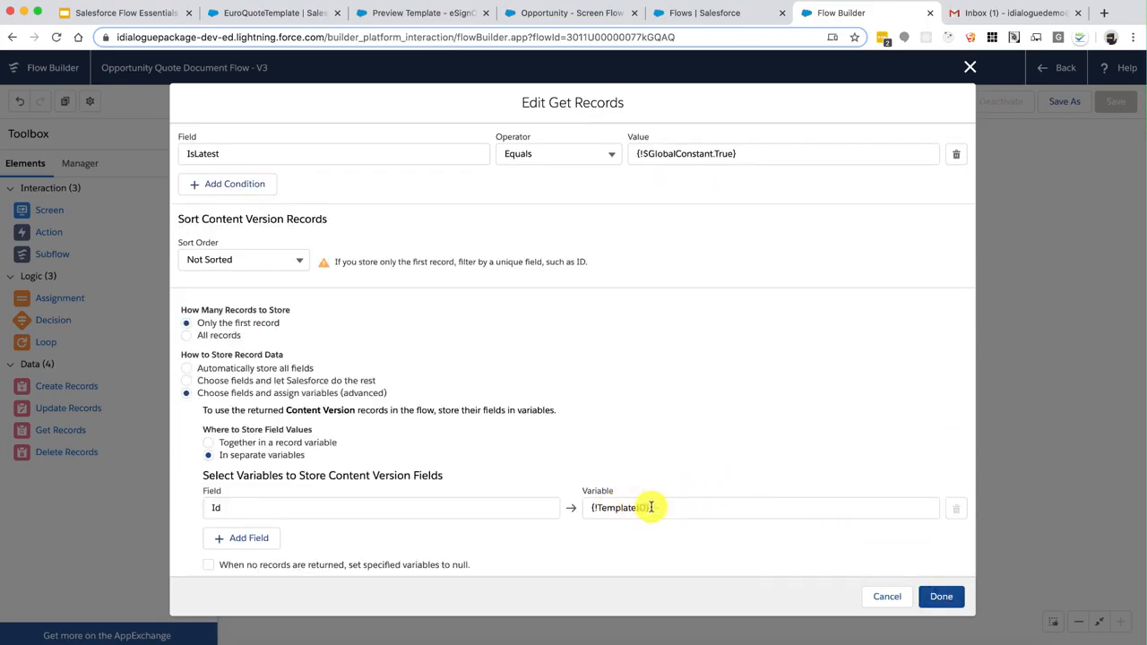
click(946, 596)
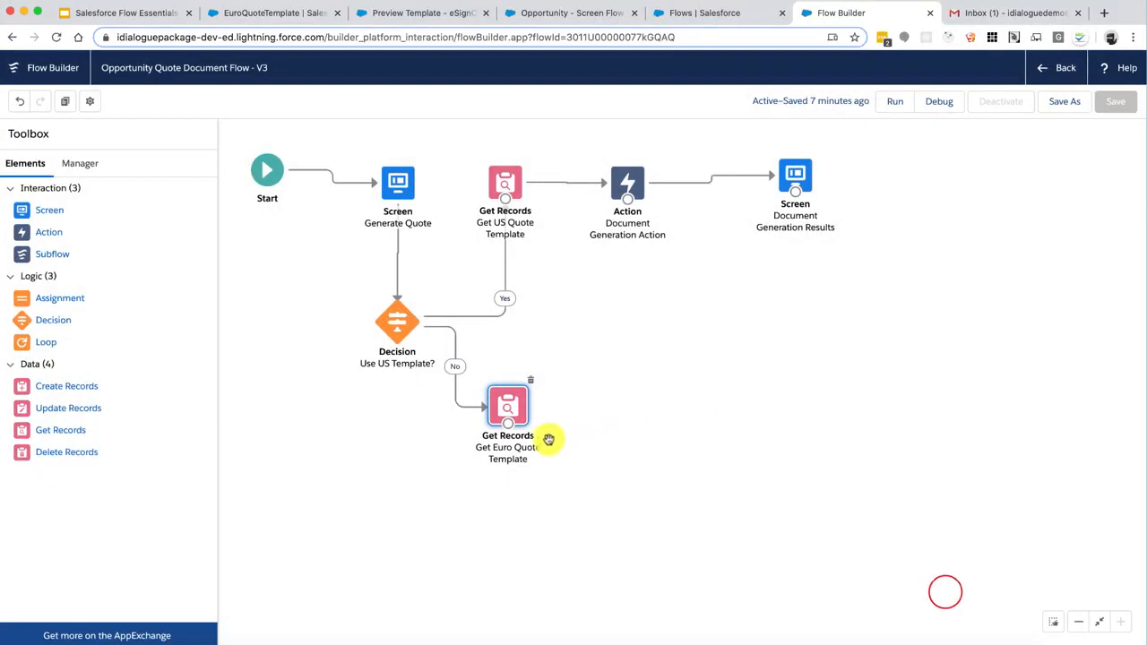
Link Get Euro Quote Template to the Document Generation Action and rearrange the canvas
drag(515, 428, 622, 328)
drag(508, 405, 502, 468)
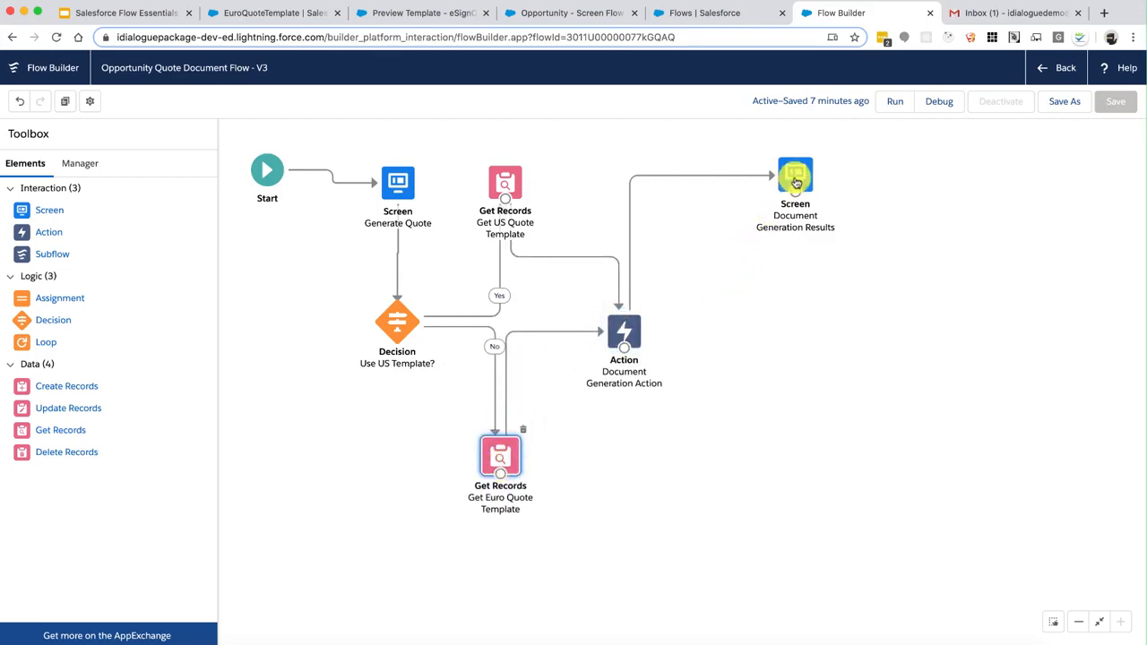
drag(795, 182, 776, 334)
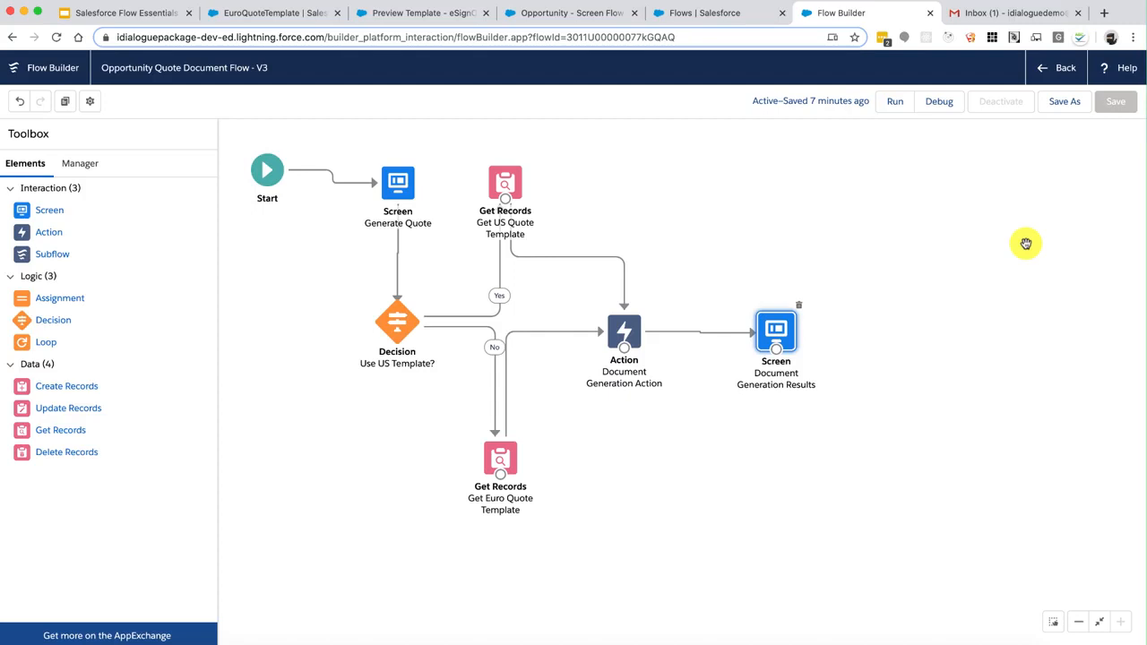
Save a new version described 'Added support for multi-quote templates.' and start debugging
click(1067, 103)
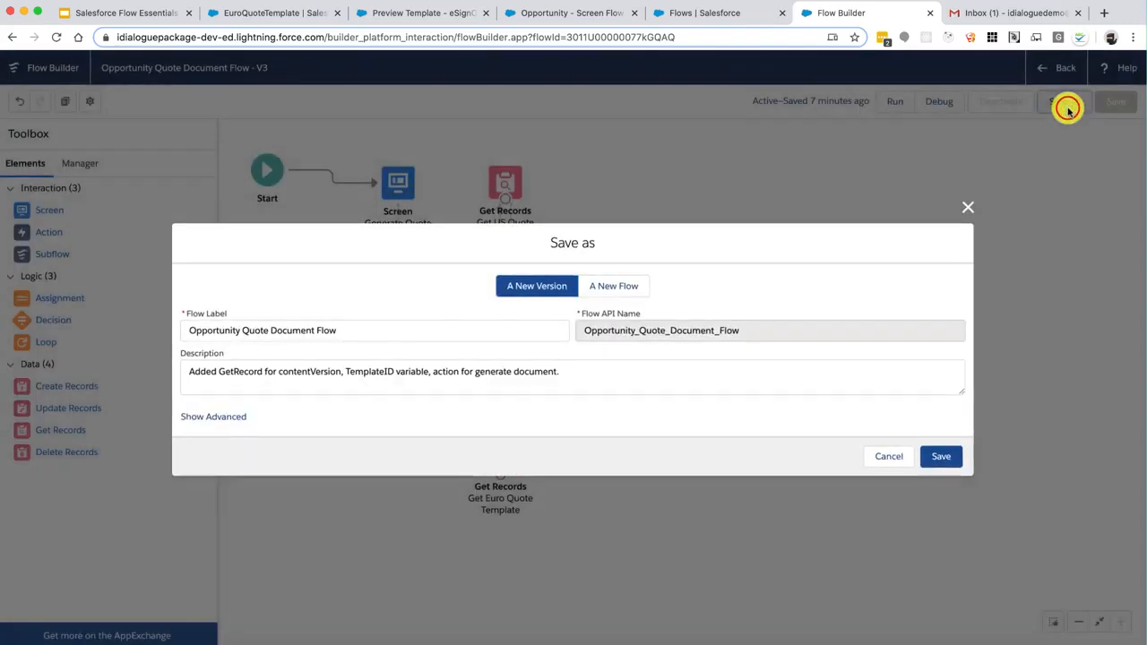
click(608, 371)
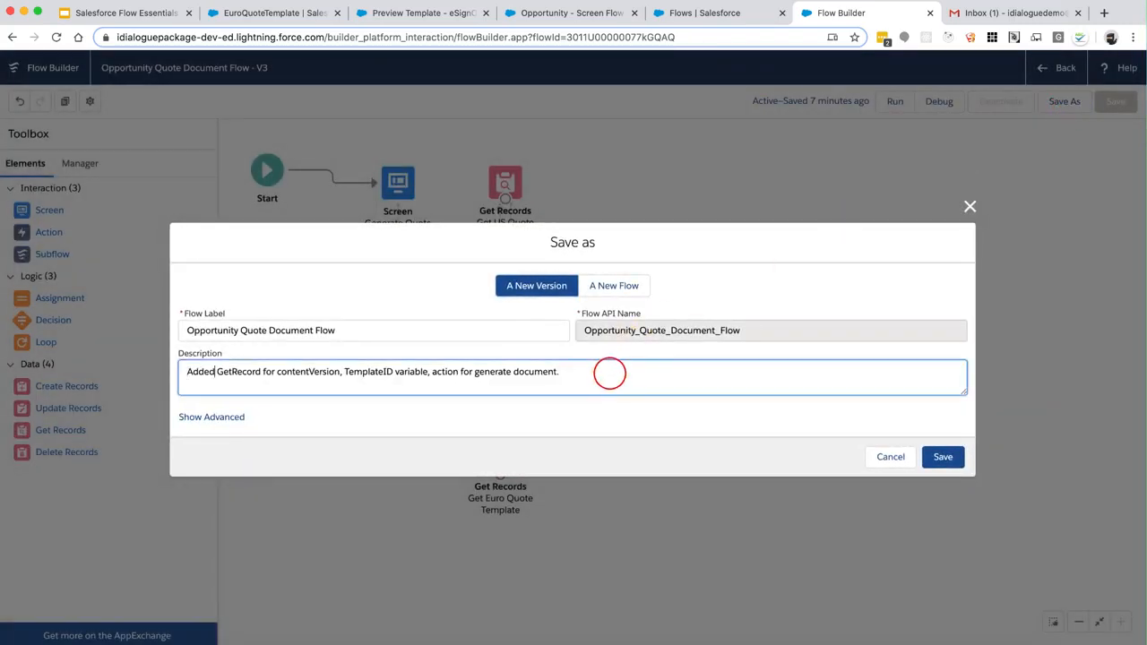
key(shift+super+Right)
text(su)
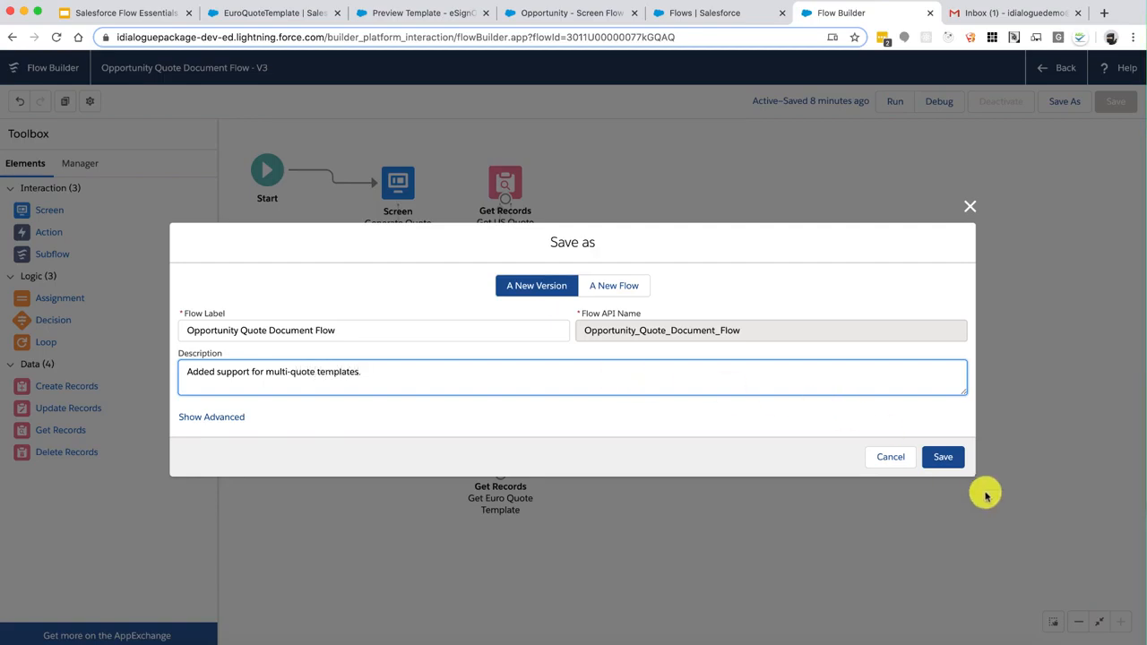
click(942, 457)
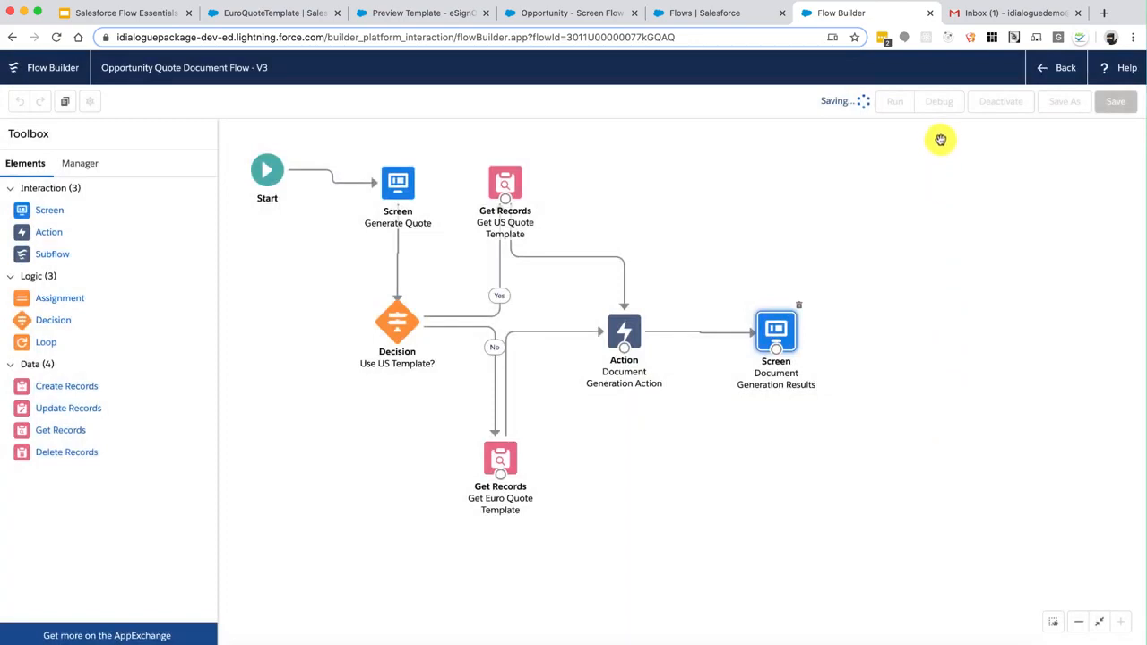
click(946, 105)
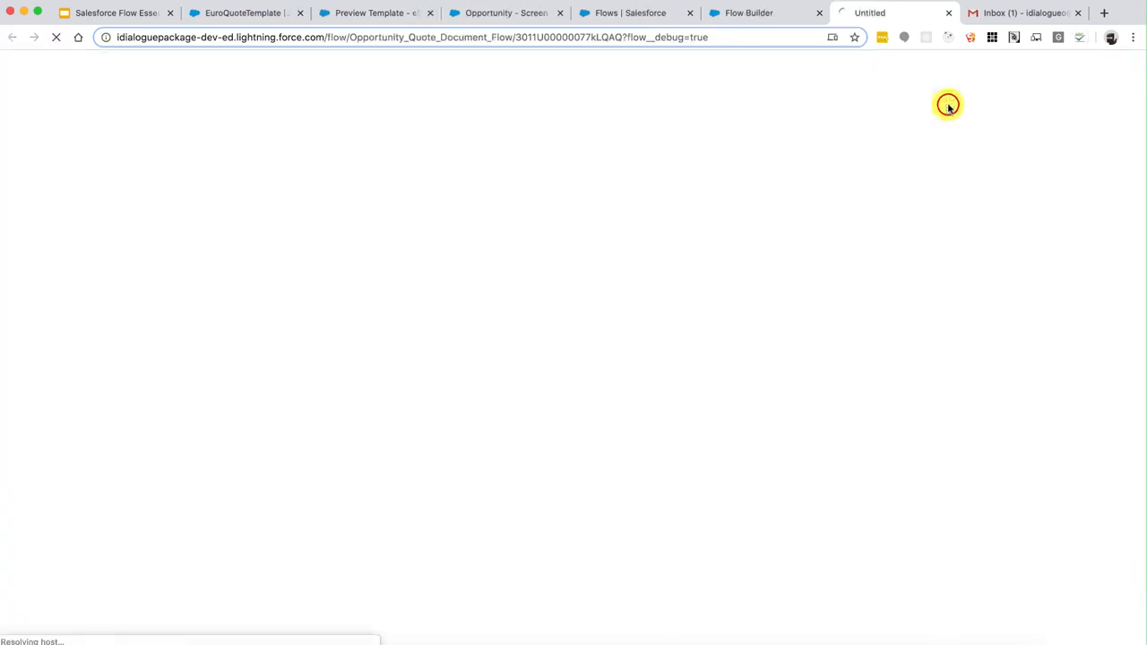
Run the debug with the opportunity's record ID copied into RecordID
click(507, 13)
double_click(488, 38)
key(super+c)
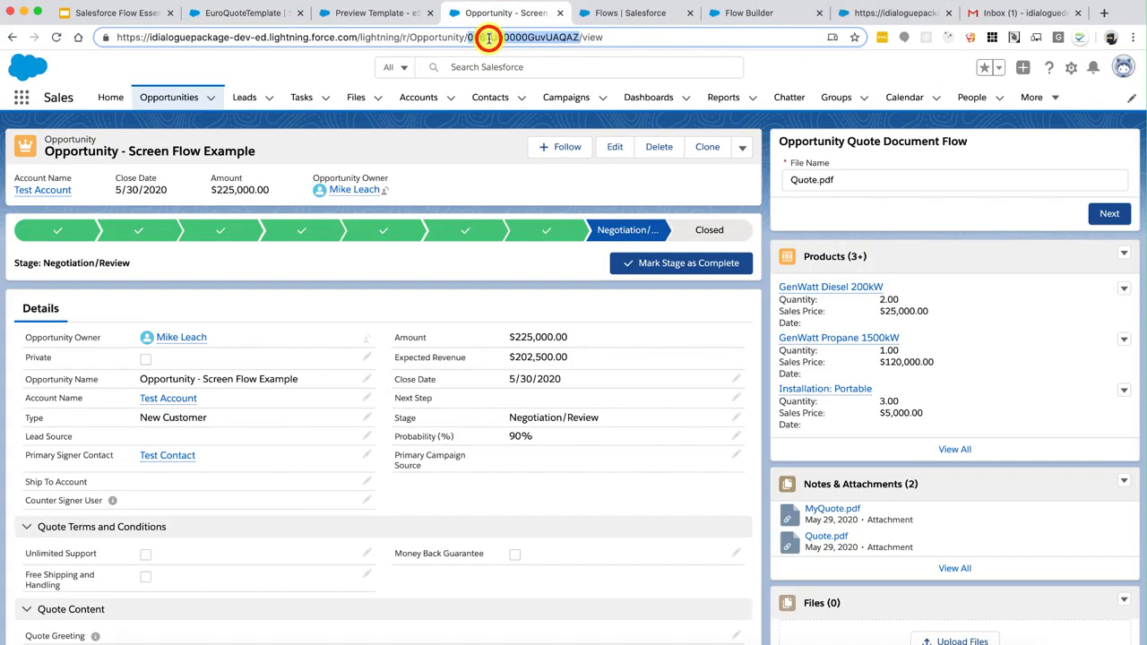
click(897, 13)
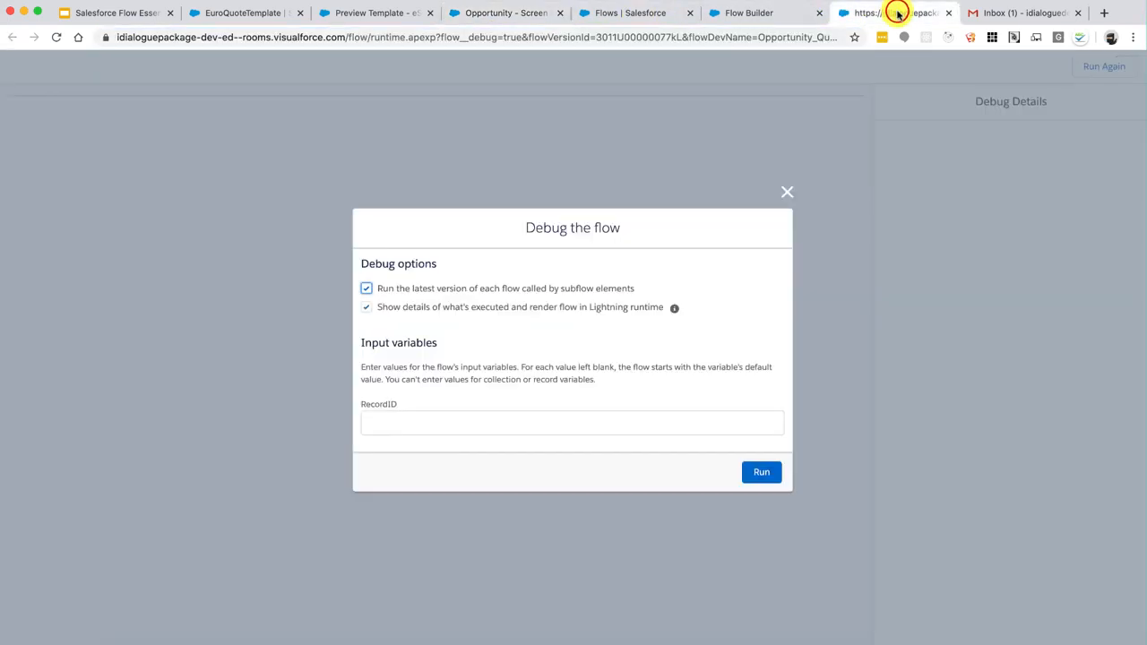
click(449, 419)
key(super+v)
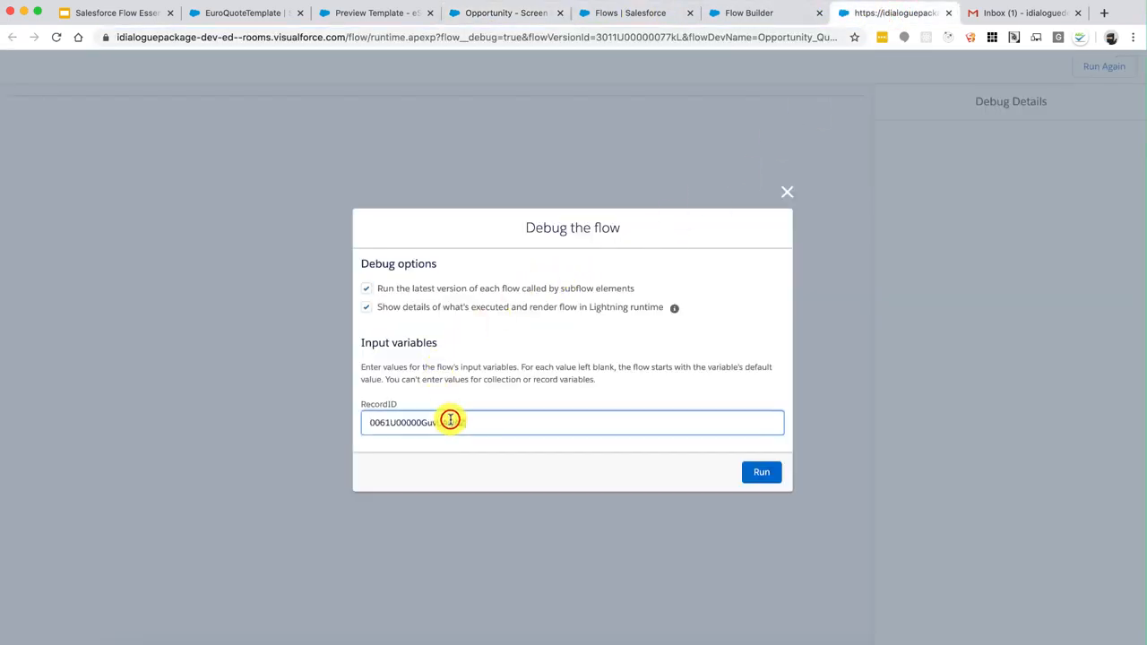
click(764, 472)
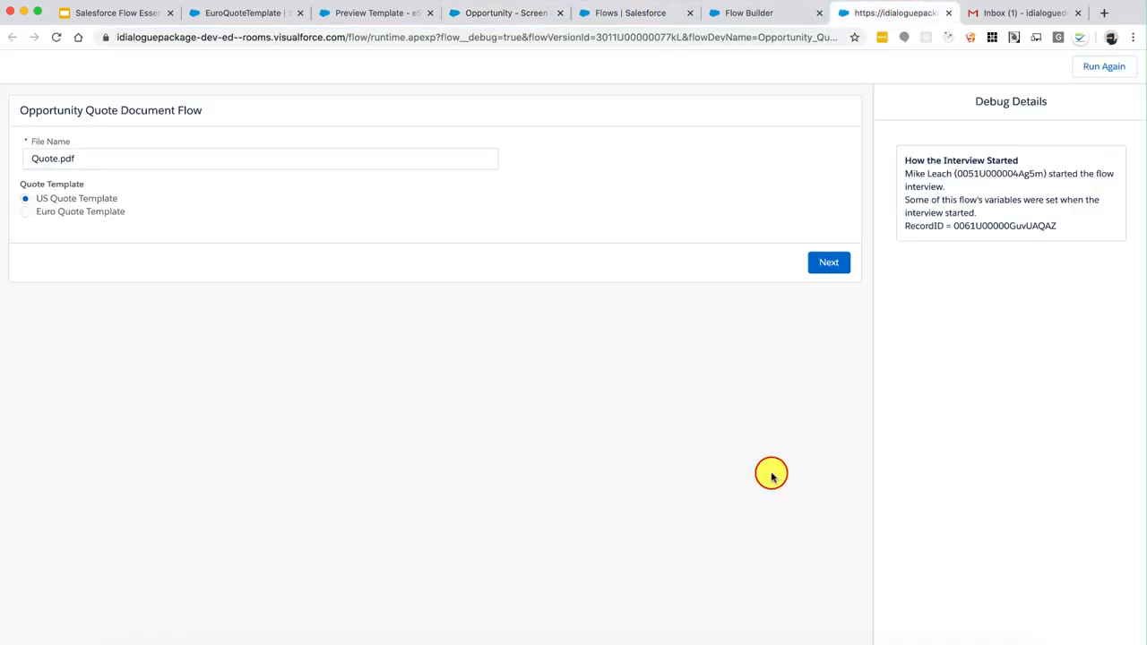
Generate the quote as EuroQuote.pdf using the Euro Quote Template
click(142, 152)
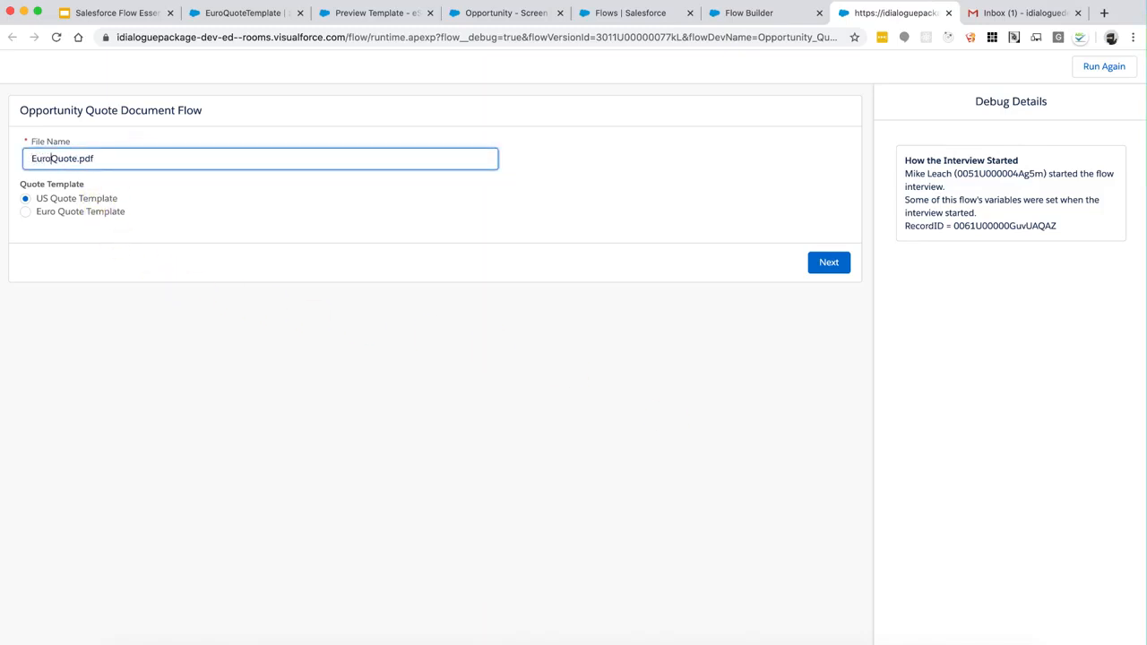
click(65, 213)
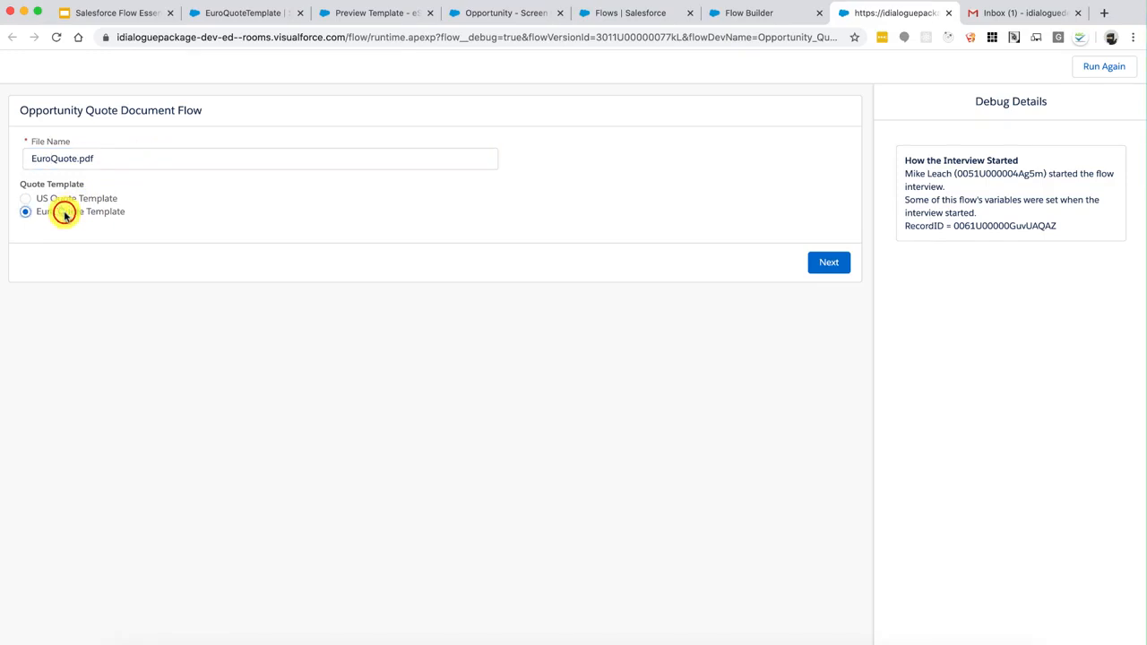
click(825, 264)
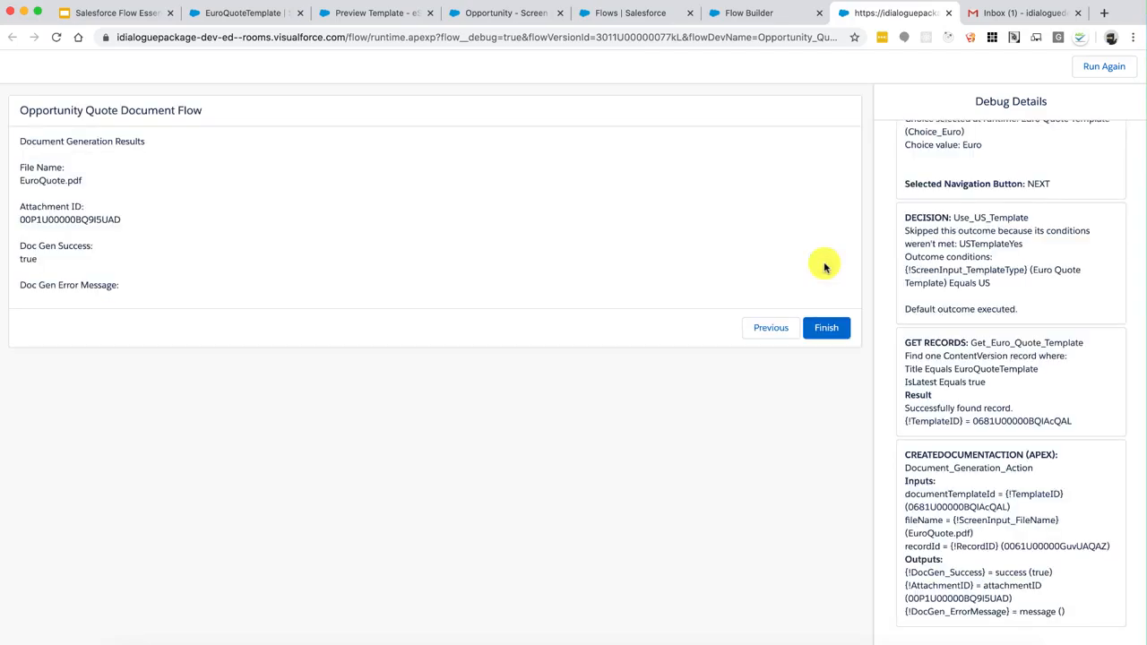
scroll(970, 251, up, 6)
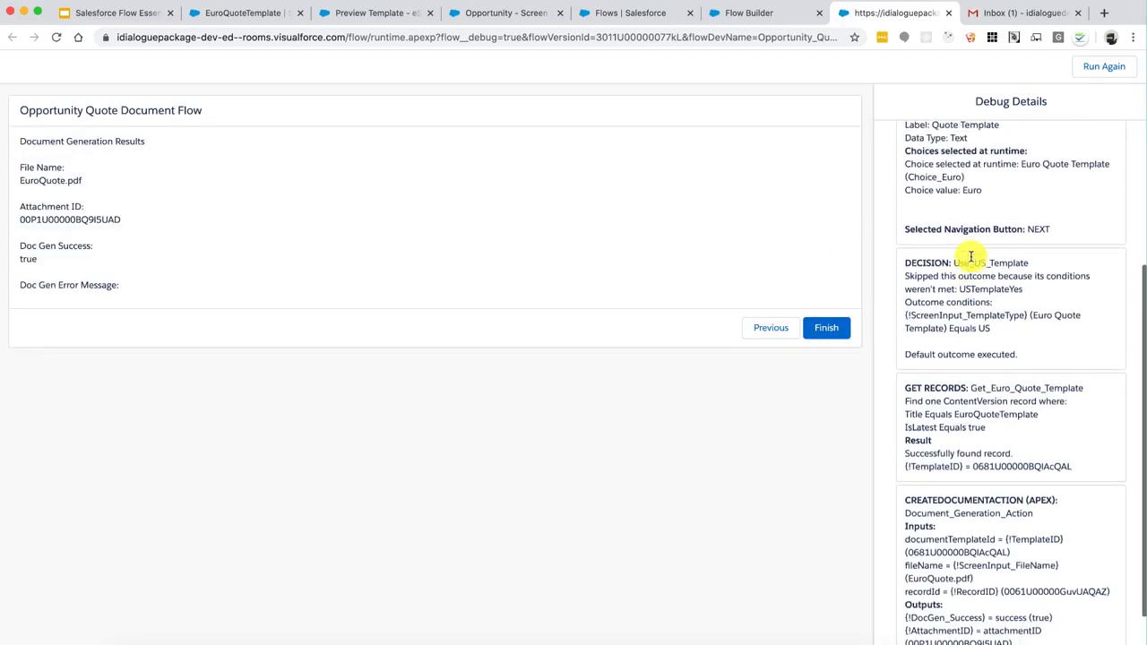
scroll(971, 255, up, 2)
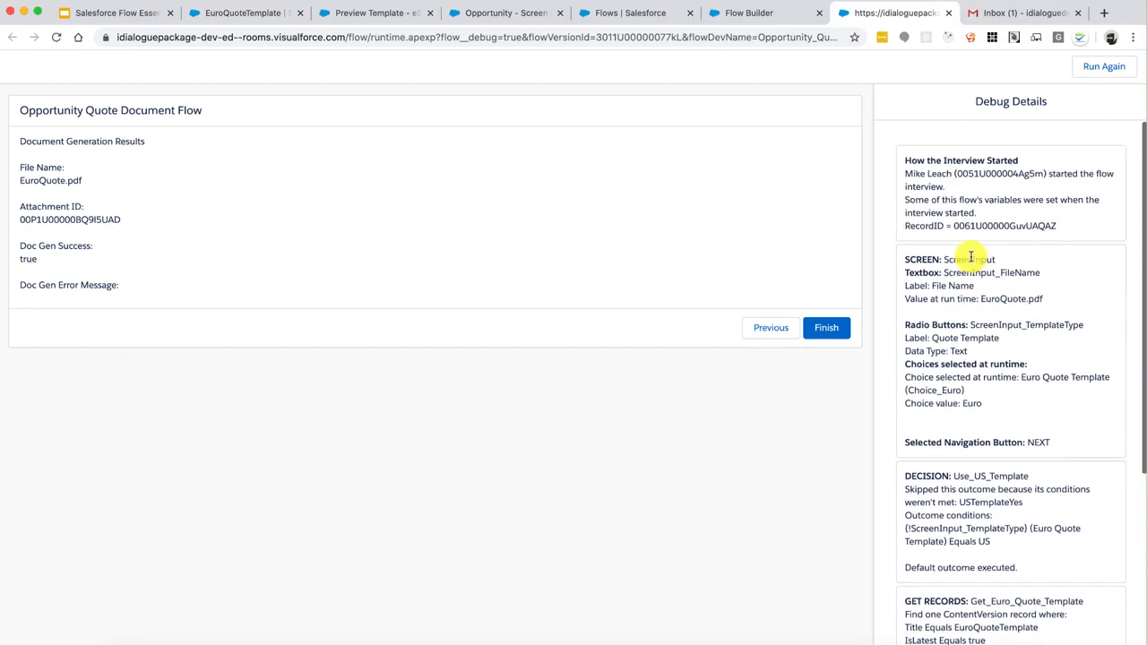
drag(940, 158, 1079, 377)
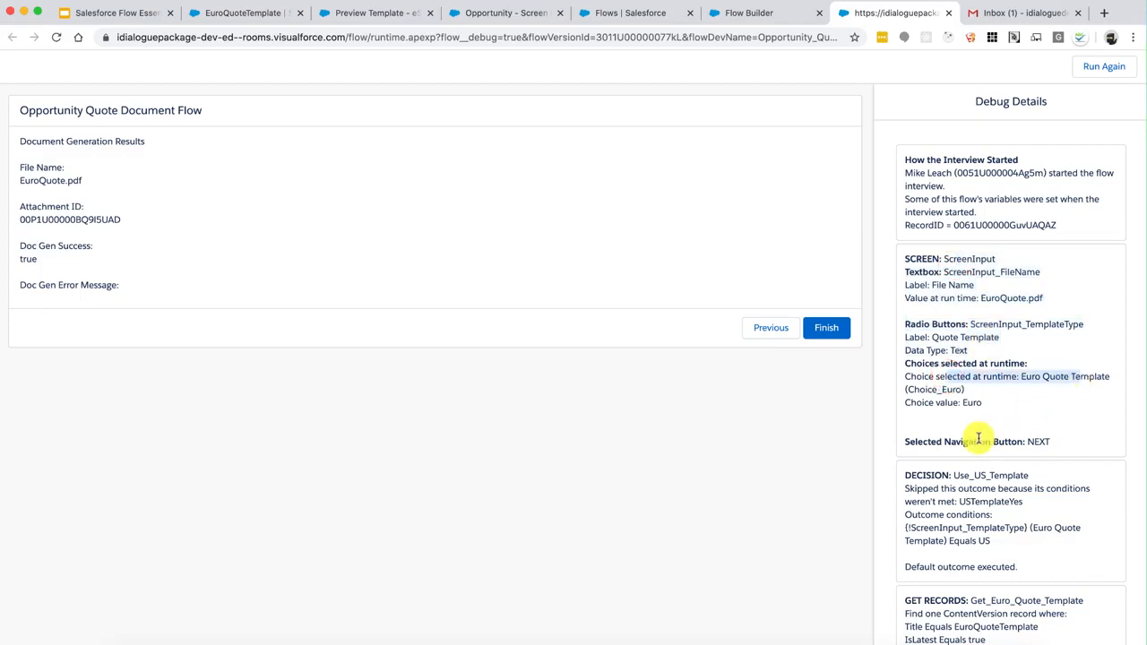
scroll(976, 438, down, 3)
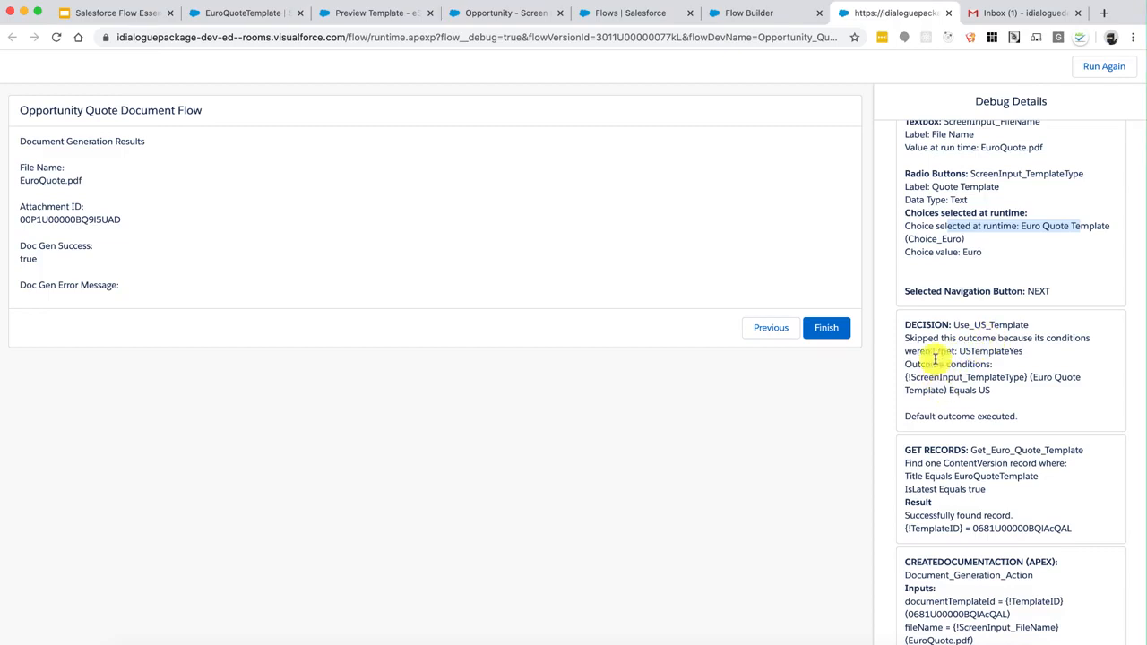
drag(918, 418, 953, 362)
click(953, 359)
scroll(950, 356, down, 2)
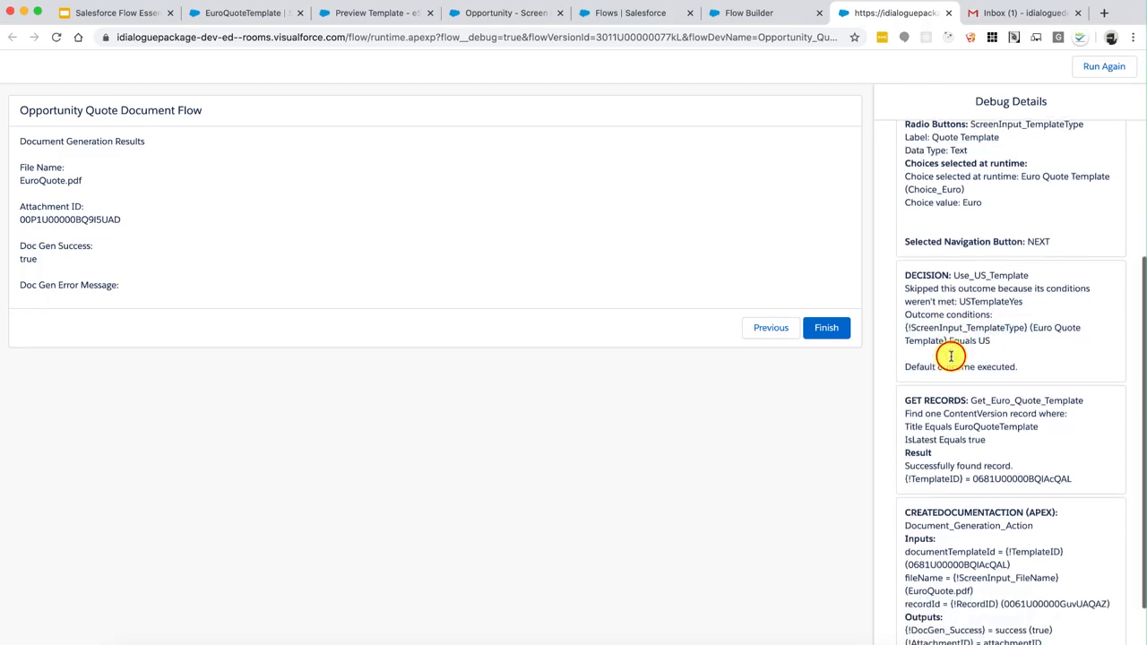
scroll(951, 356, down, 2)
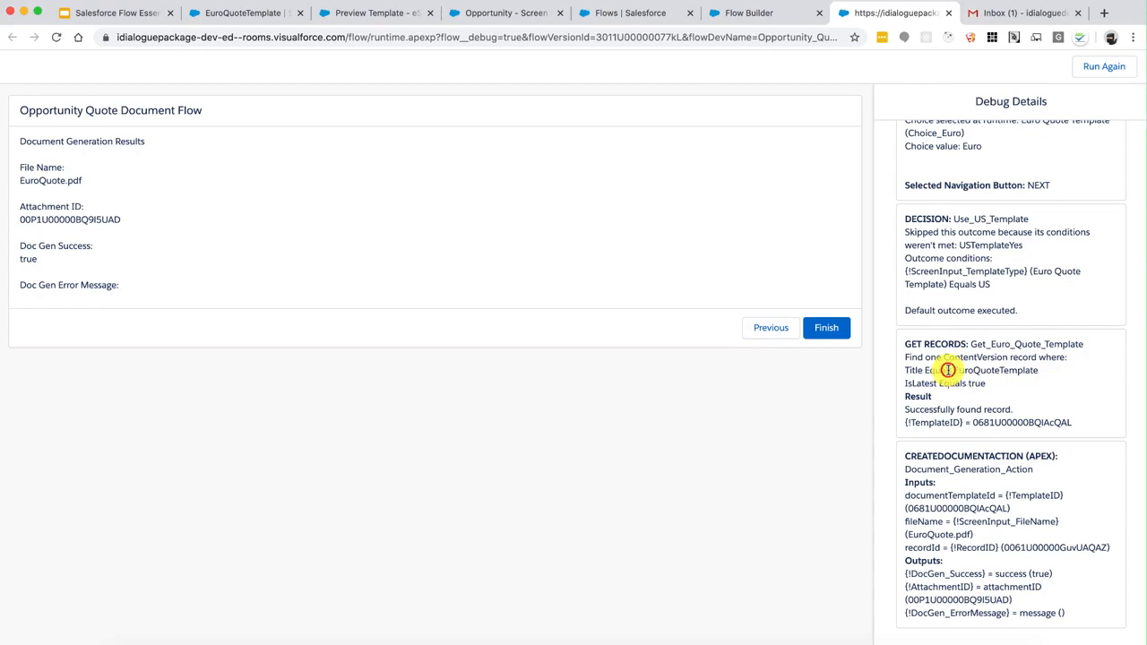
drag(948, 370, 1007, 409)
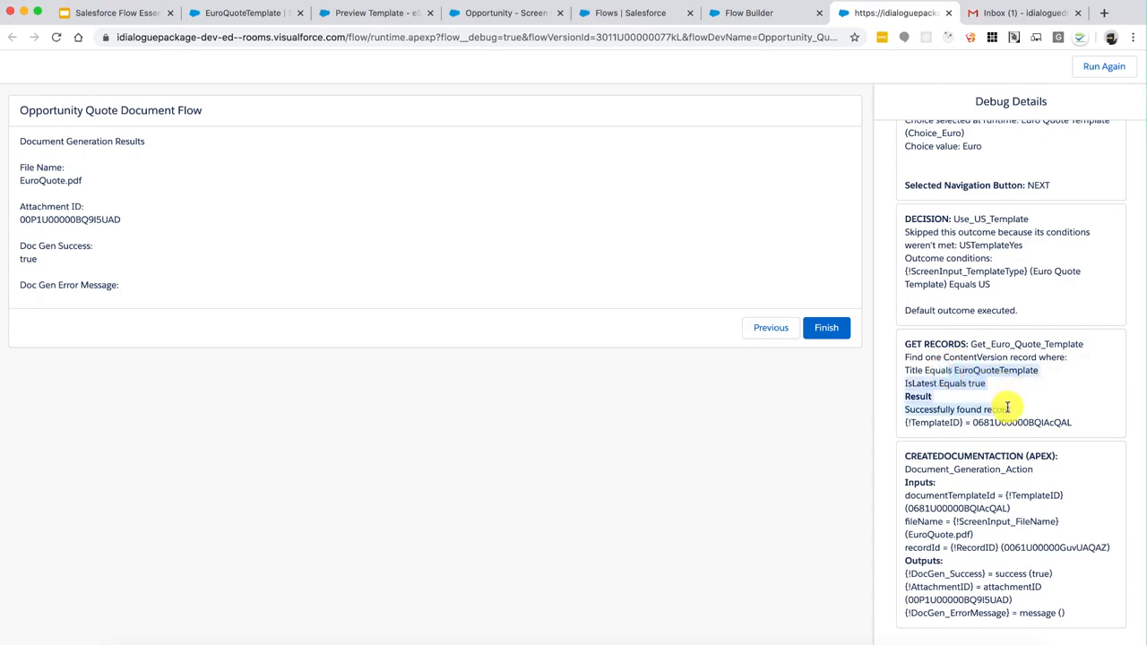
double_click(1006, 422)
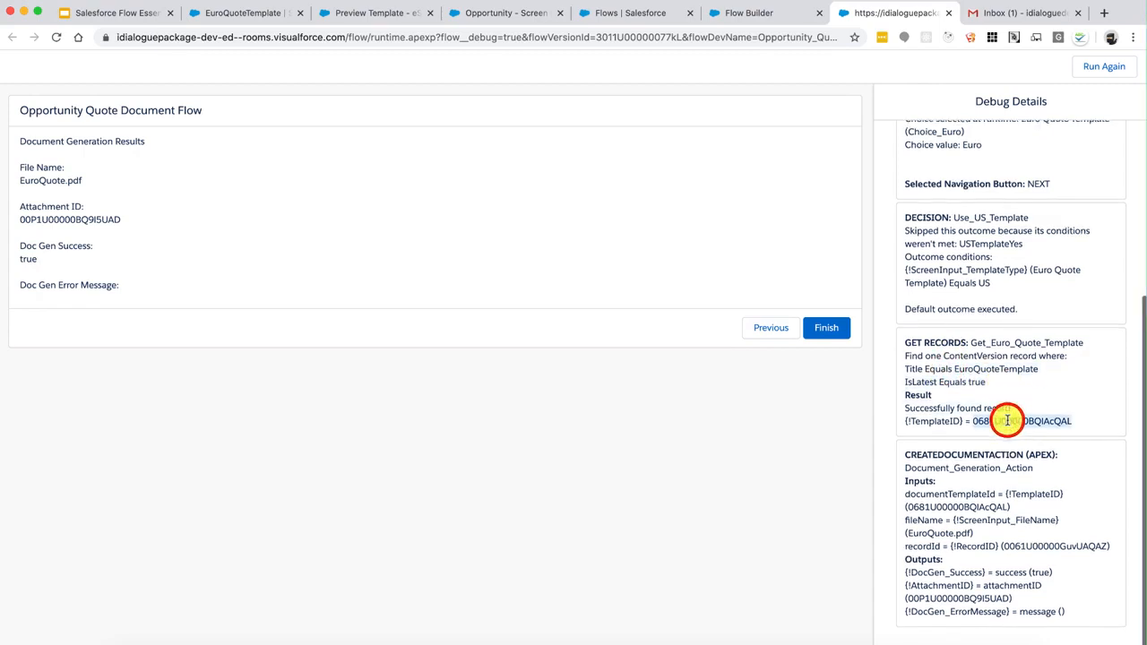
drag(923, 453, 1027, 593)
click(1028, 591)
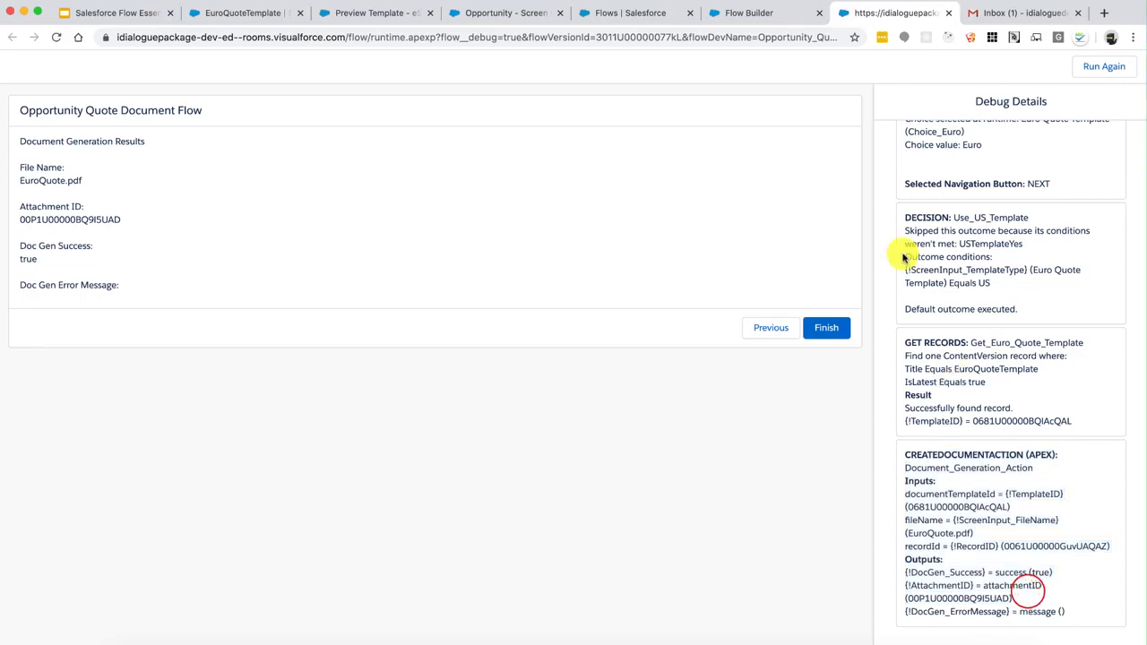
Open EuroQuote.pdf from the opportunity's full Notes & Attachments list
click(505, 13)
scroll(793, 403, down, 4)
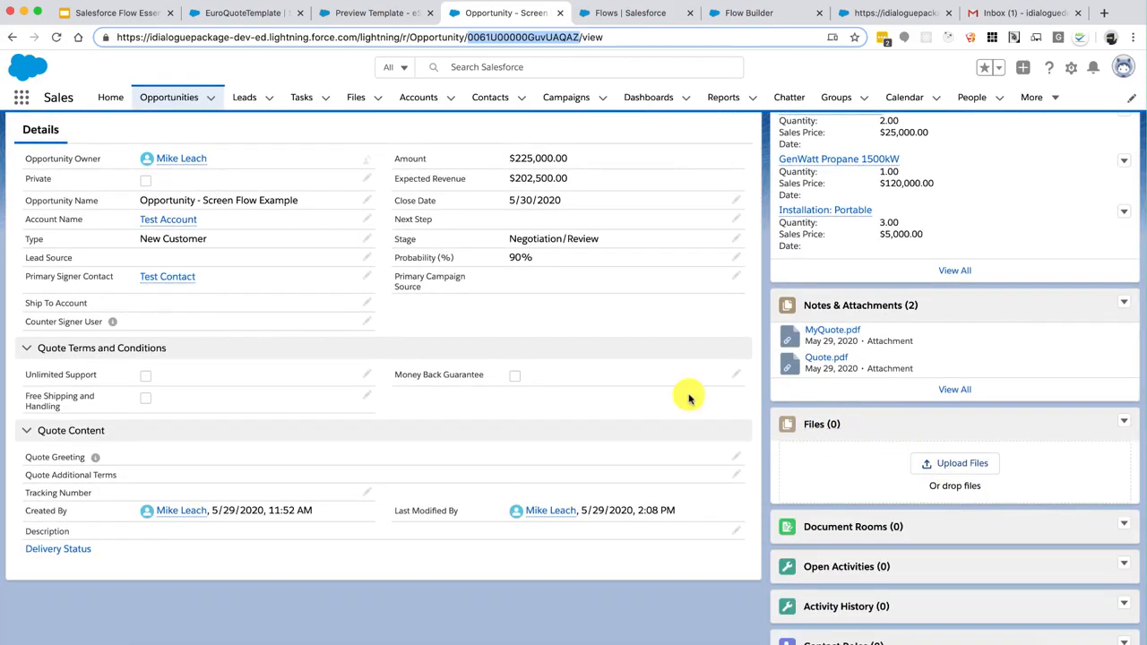
click(957, 388)
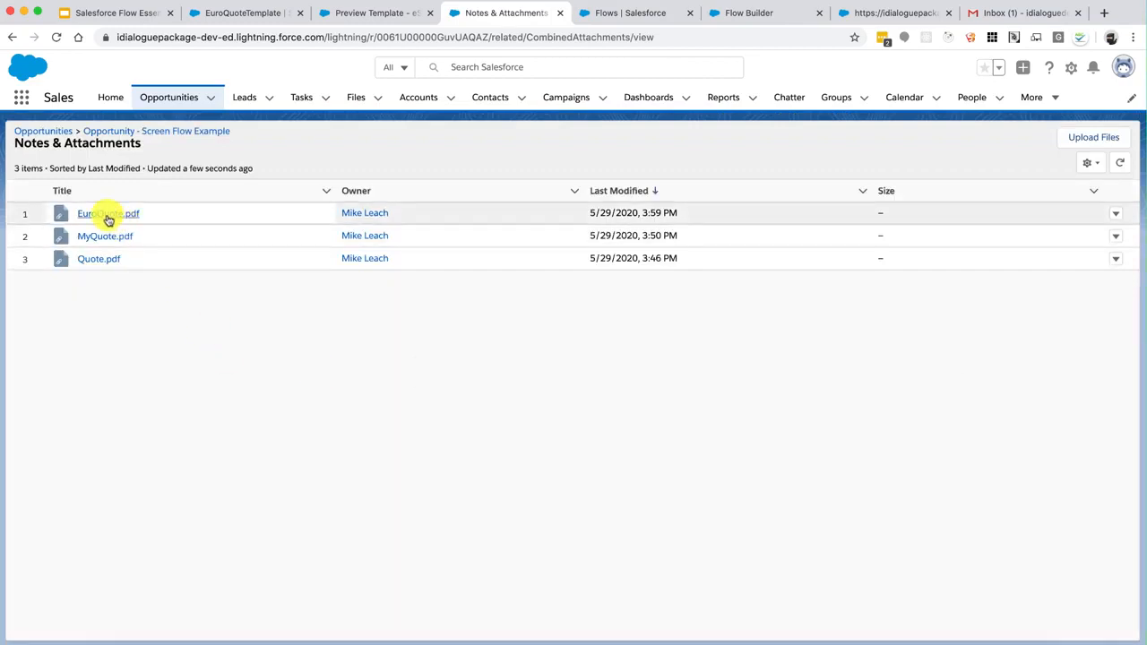
click(108, 215)
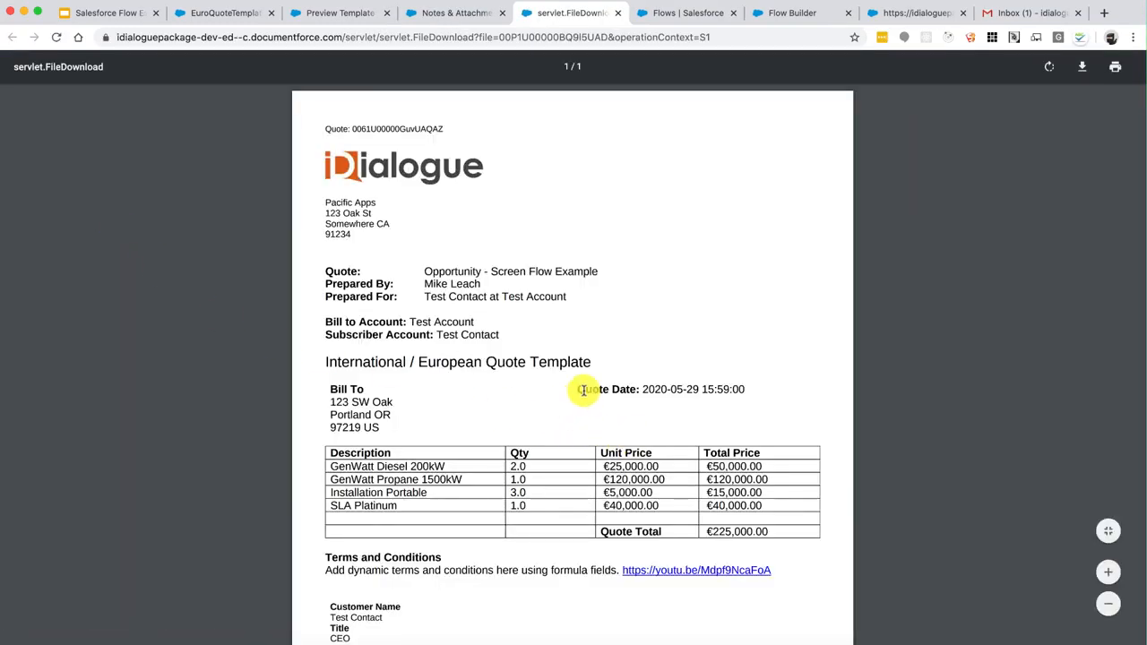
Review the European quote PDF's €225,000.00 total, then close it and return to the debug results
drag(598, 364, 398, 365)
click(398, 366)
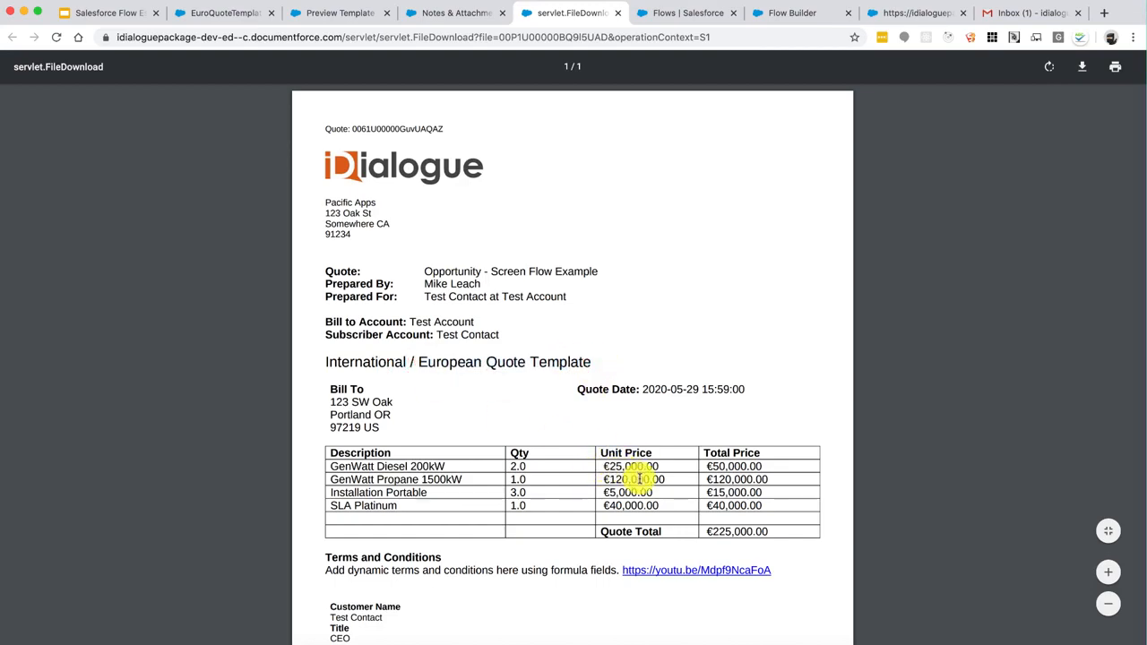
scroll(638, 480, down, 2)
scroll(618, 439, up, 2)
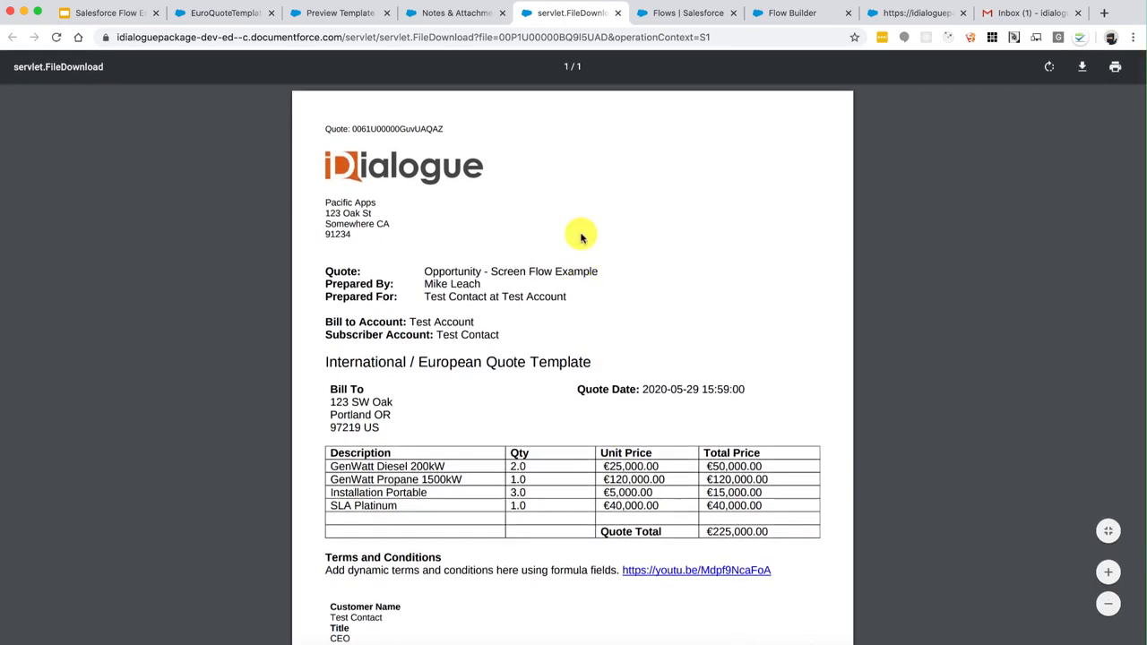
click(617, 13)
click(792, 12)
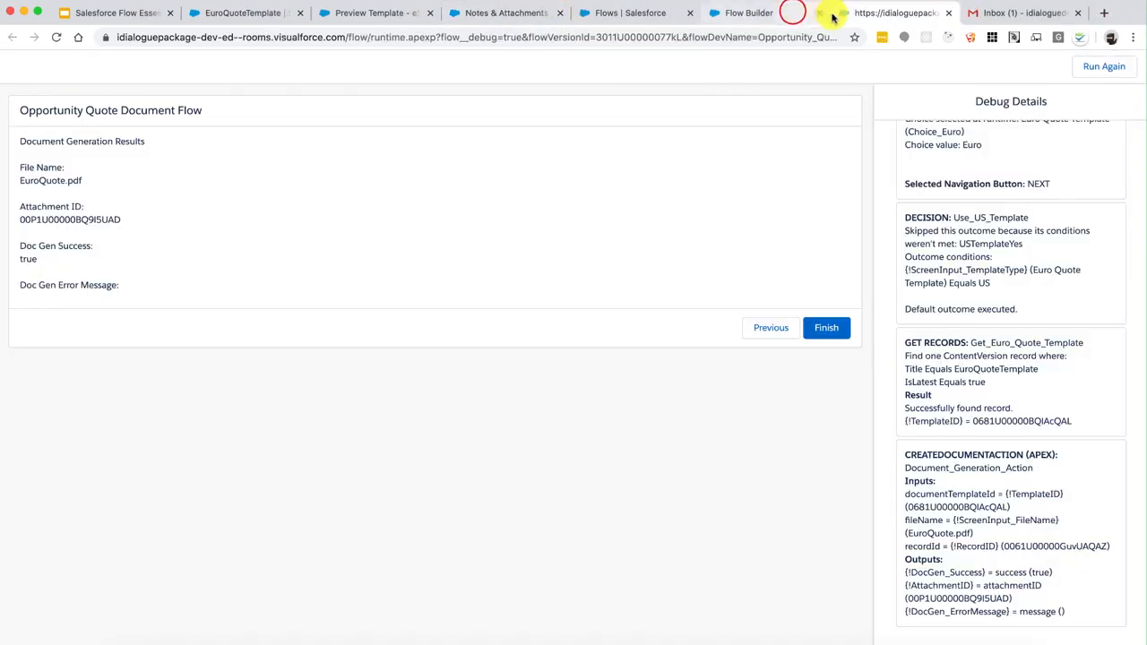
Activate the V4 flow version and go back to the Opportunity Screen Flow Example record
click(947, 14)
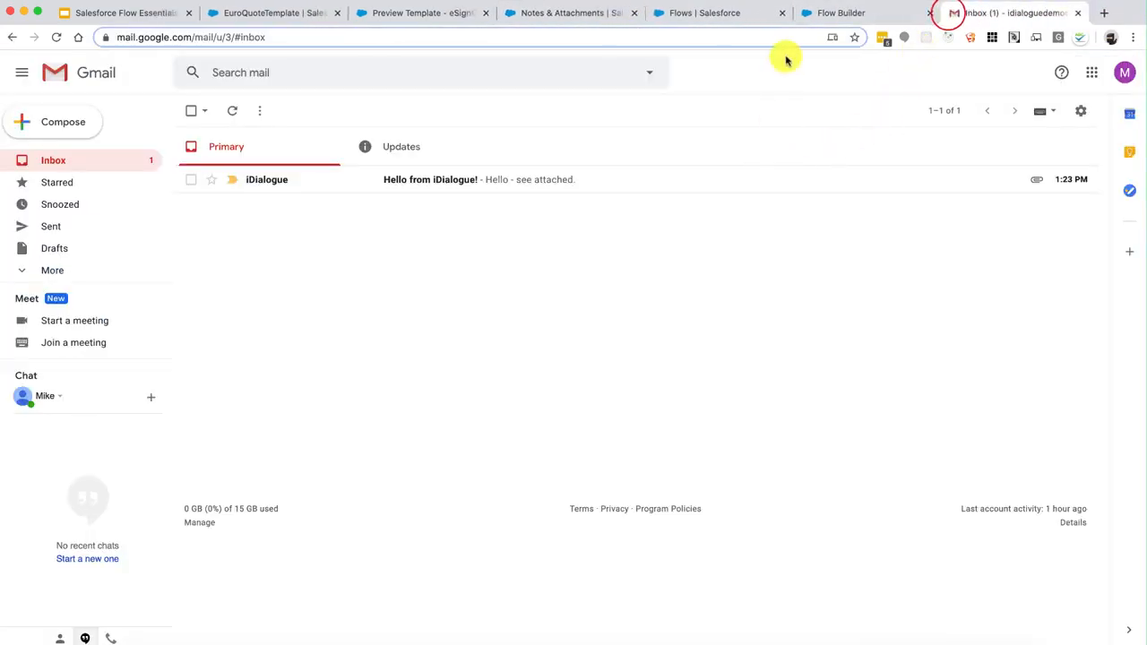
click(828, 16)
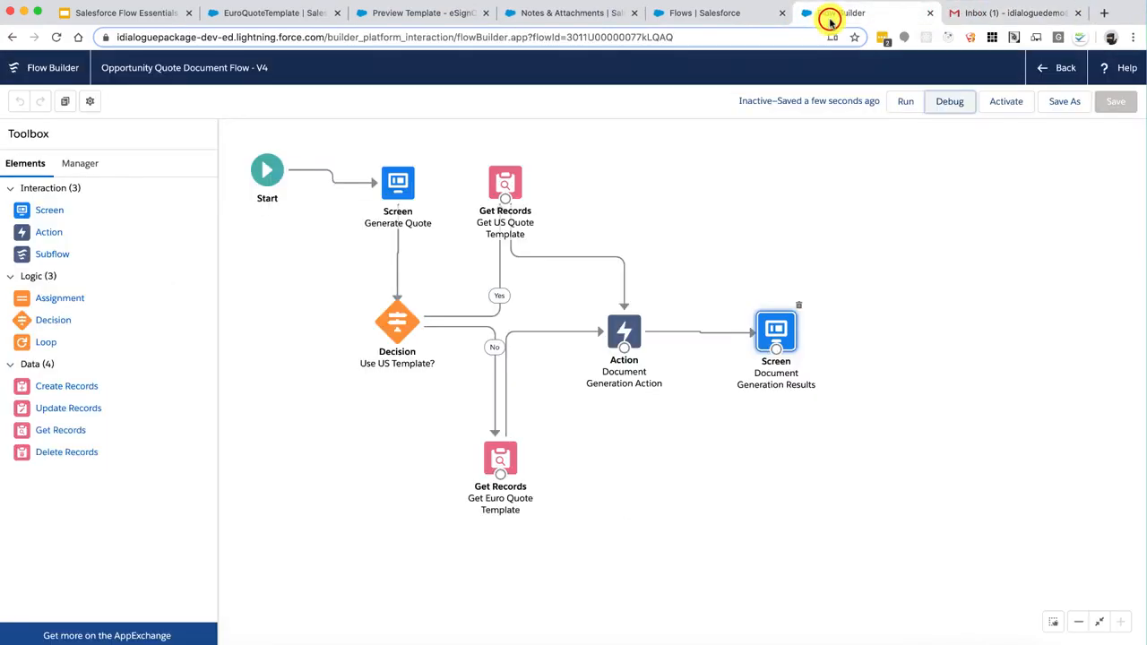
click(1005, 101)
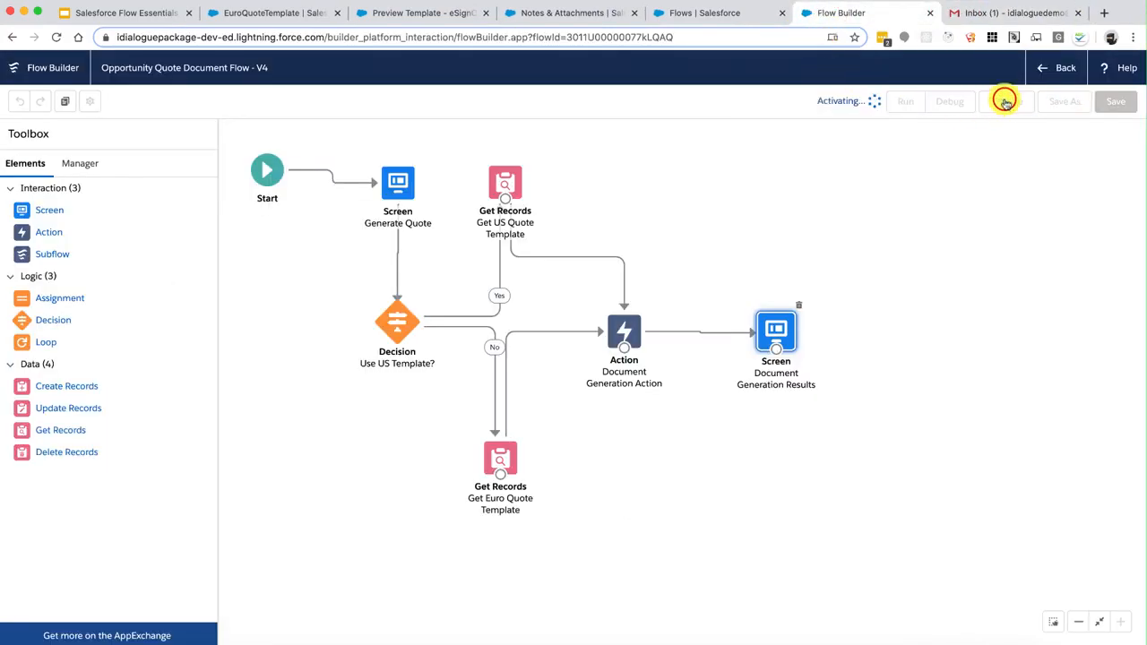
click(553, 14)
click(180, 128)
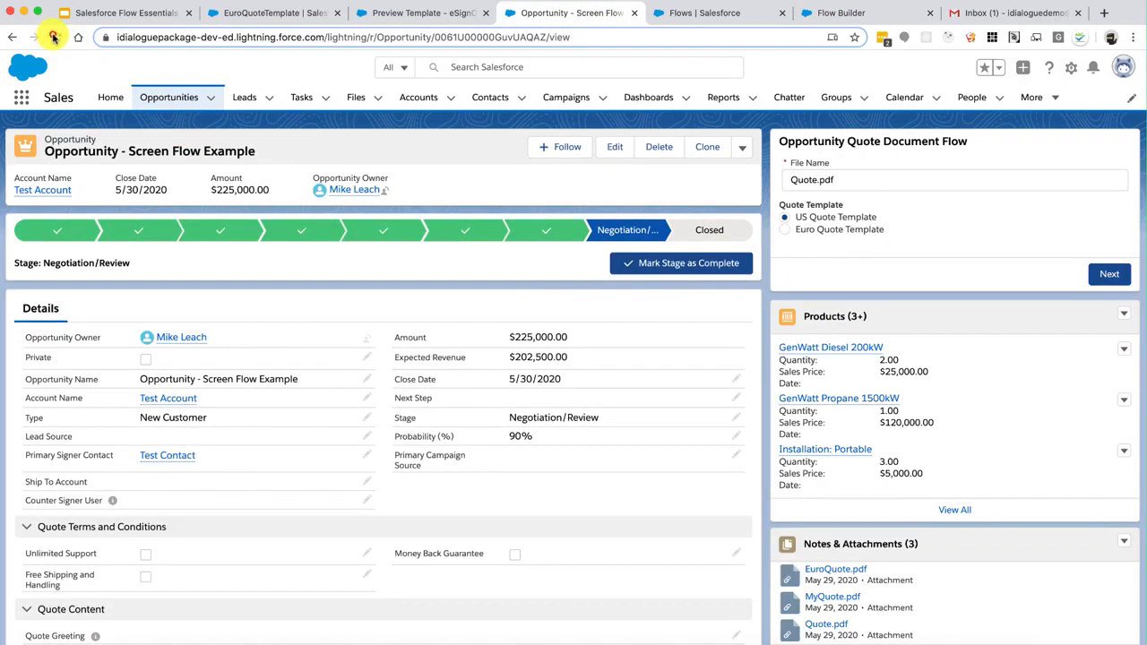
Reload the record and run the flow to generate MyEuroQuote.pdf with the Euro Quote Template
click(54, 37)
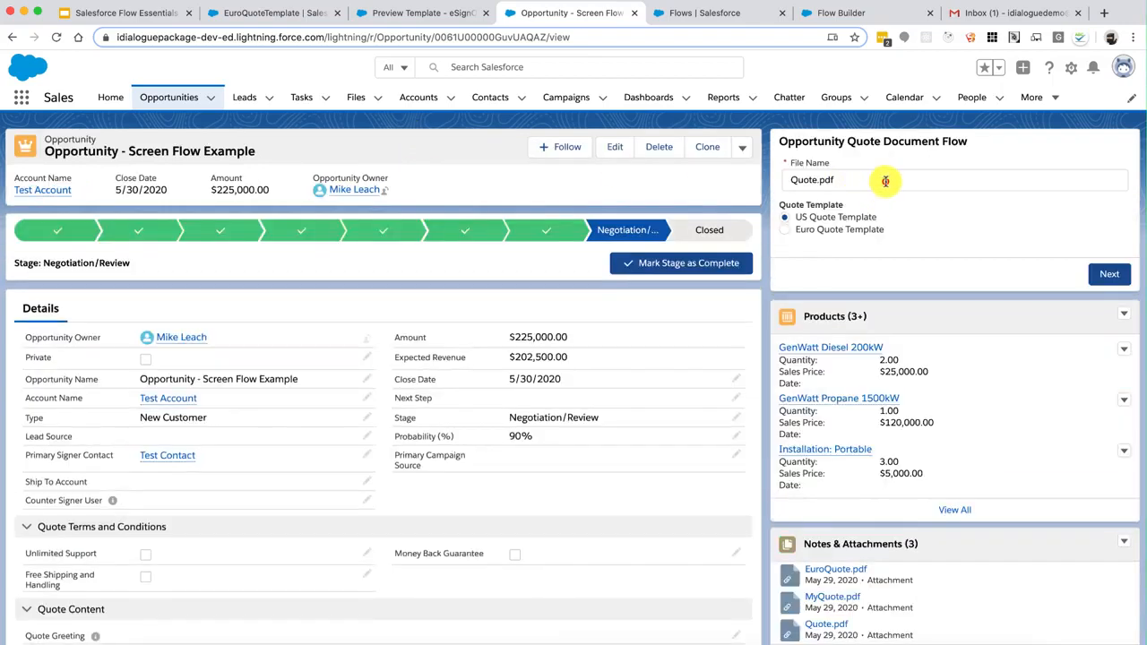
click(884, 181)
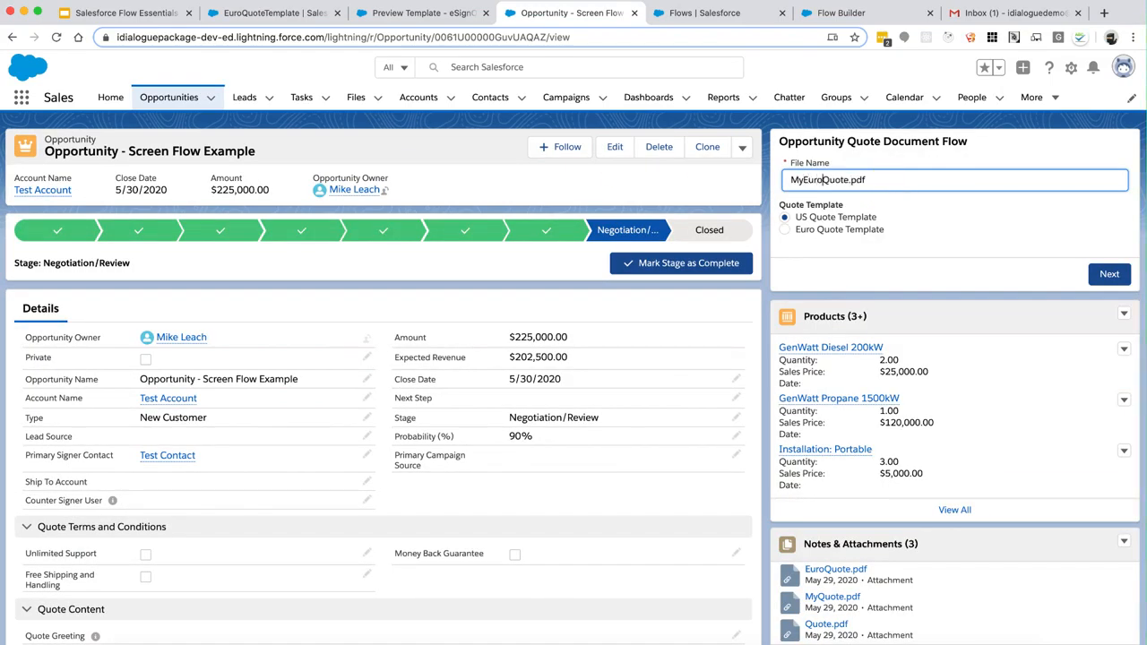
click(869, 231)
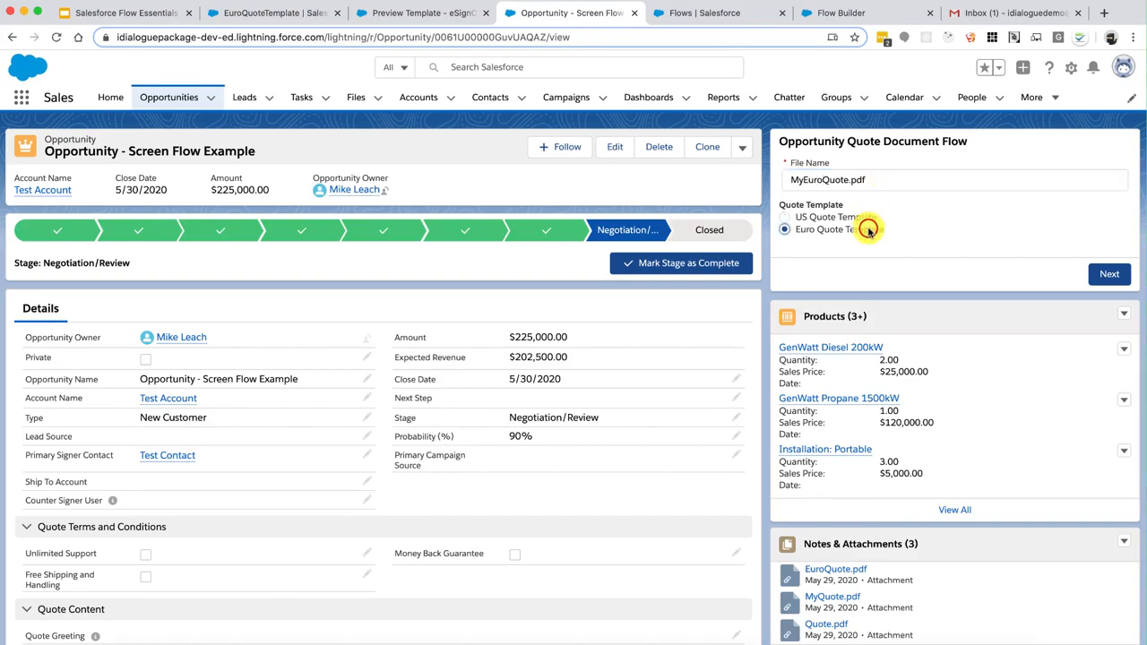
click(1108, 277)
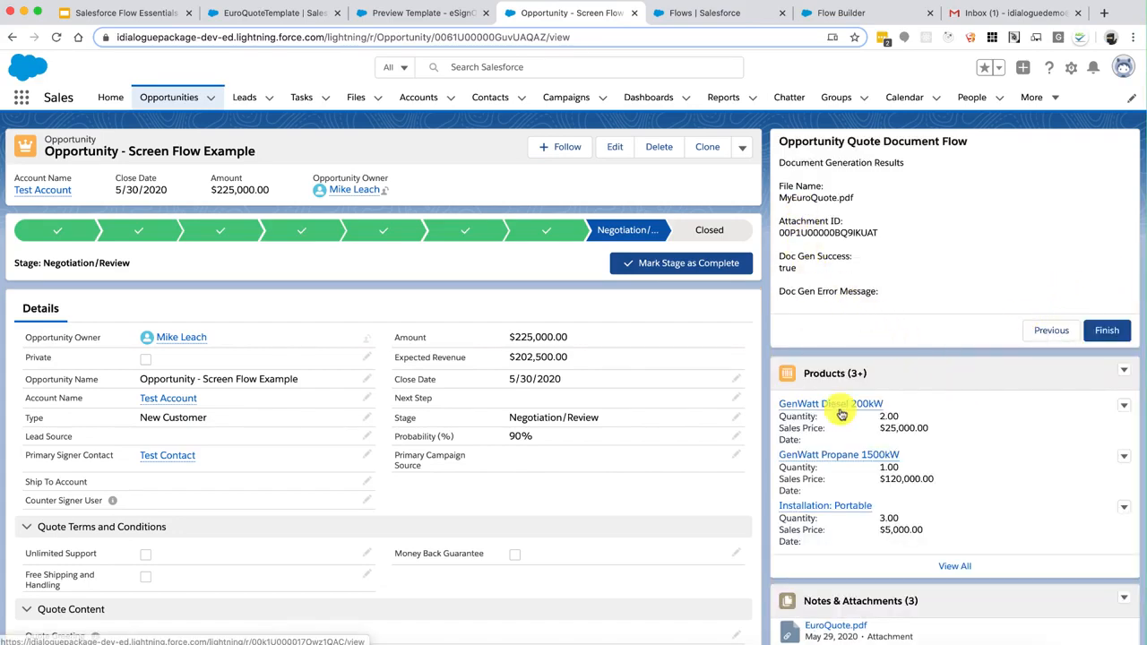
Confirm MyEuroQuote.pdf is listed first among the attachments, then return to the Opportunity record
scroll(839, 410, down, 3)
scroll(840, 413, down, 1)
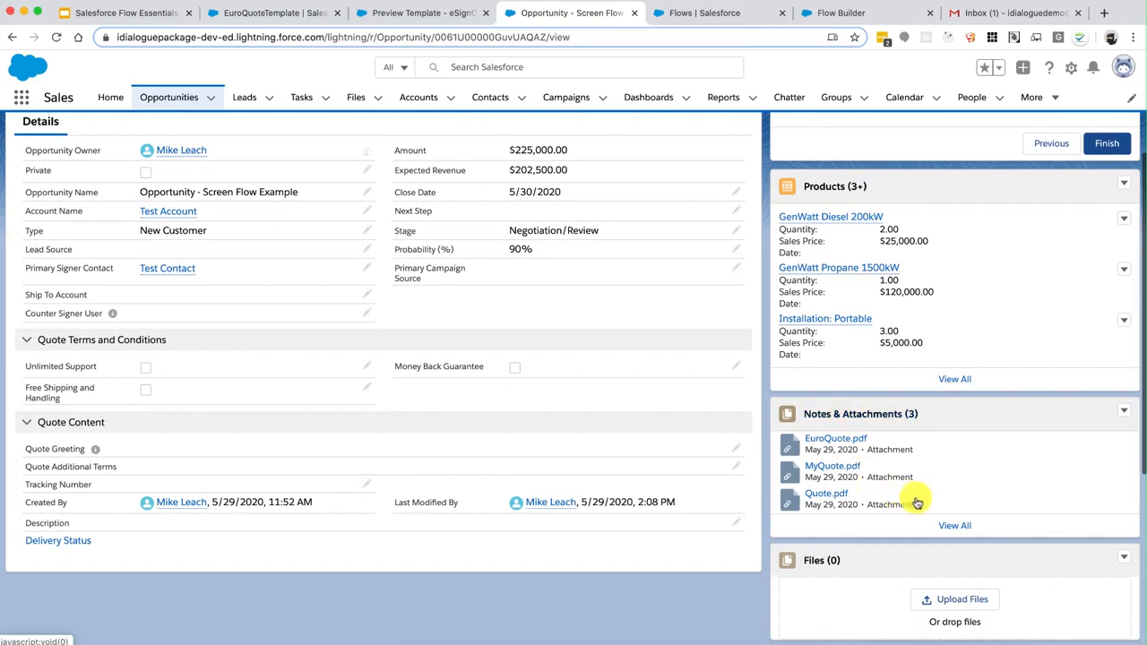
click(957, 527)
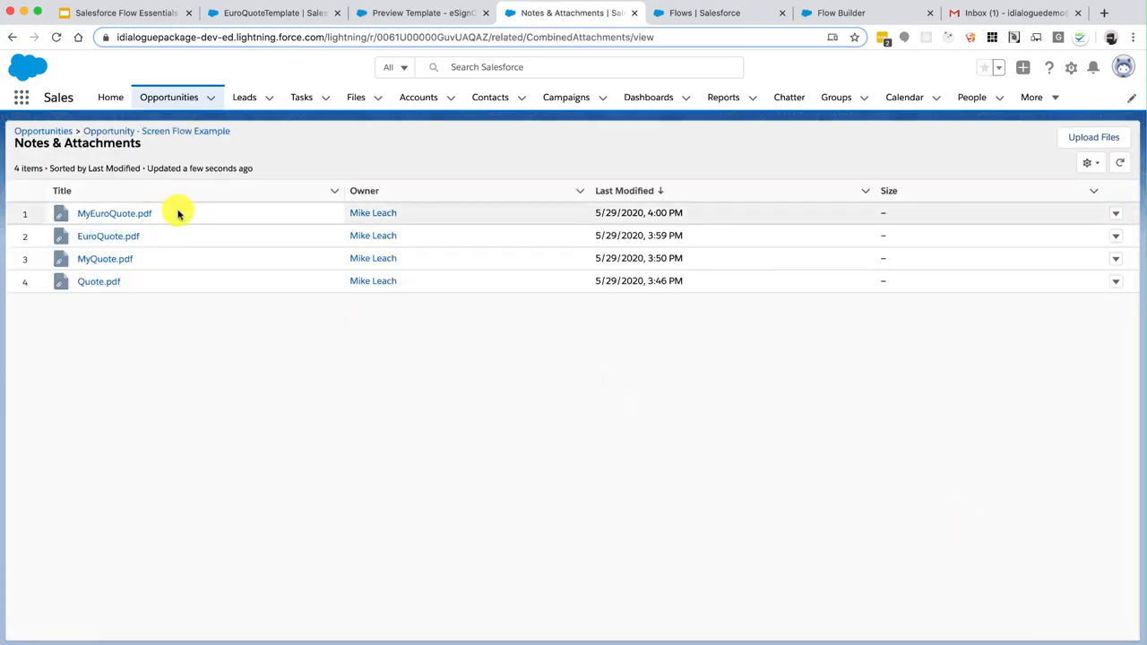
click(177, 211)
click(282, 144)
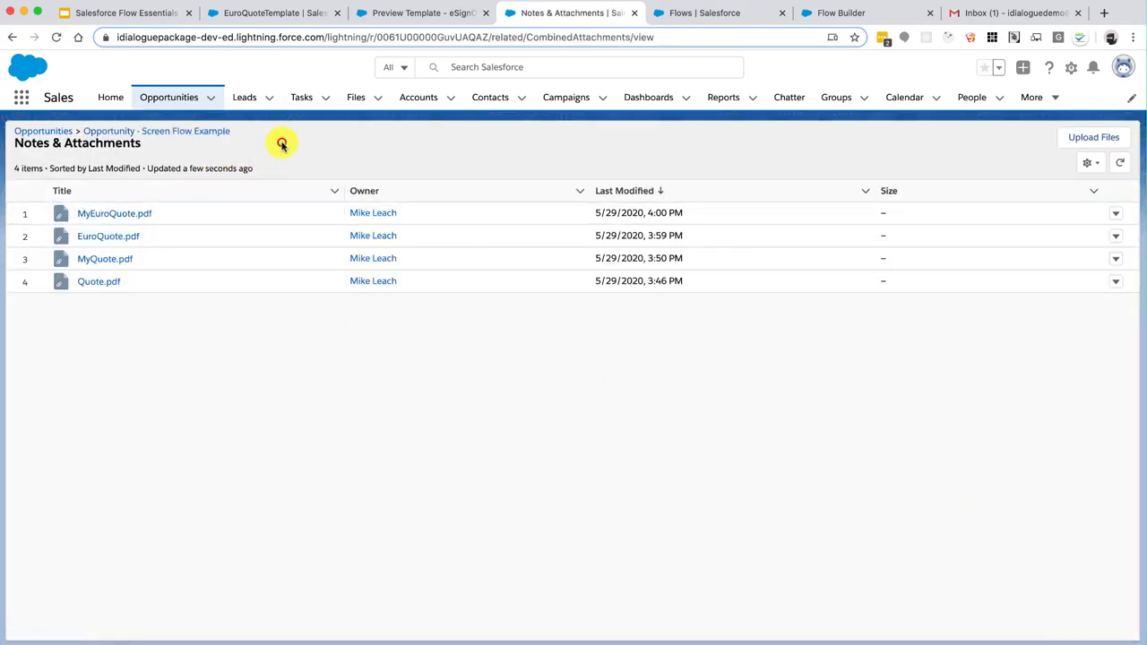
click(215, 131)
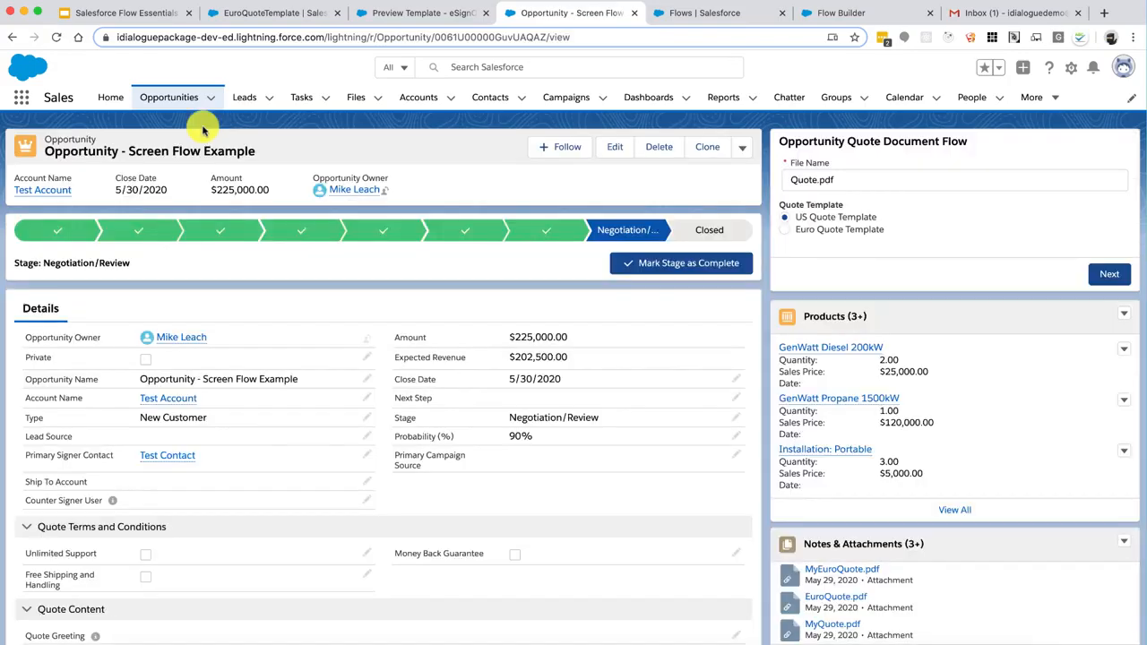
Briefly view the Salesforce Flow Essentials slide deck, then return to the V4 flow in Flow Builder
click(143, 14)
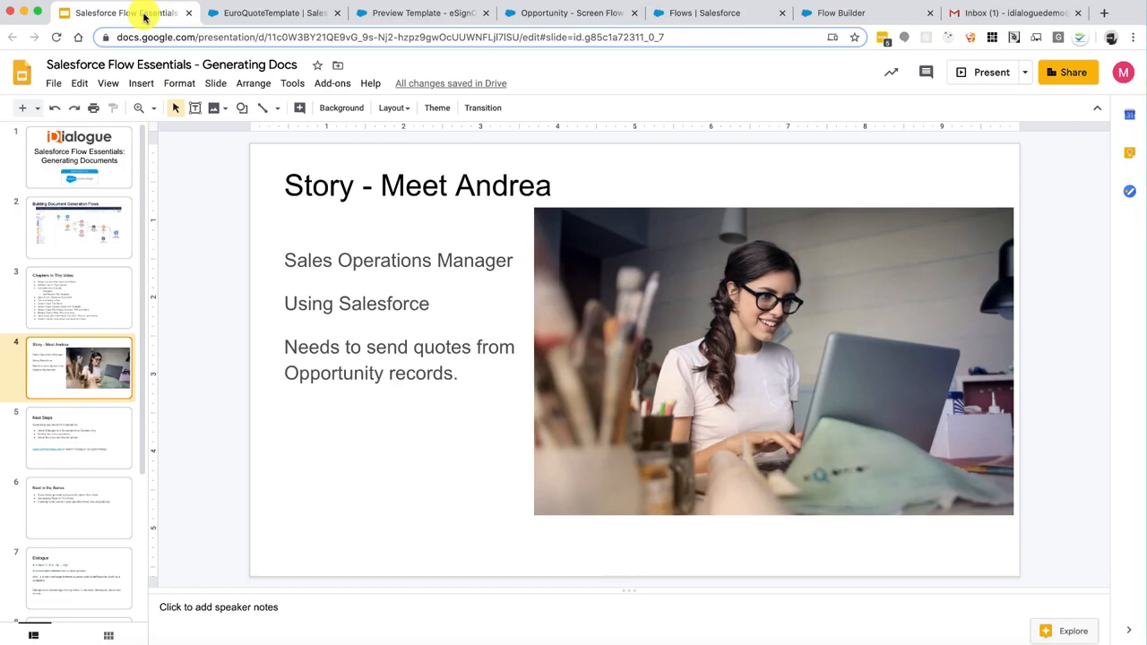
click(826, 14)
Add a radio button field labelled 'File Format' to the Generate Quote screen
click(399, 185)
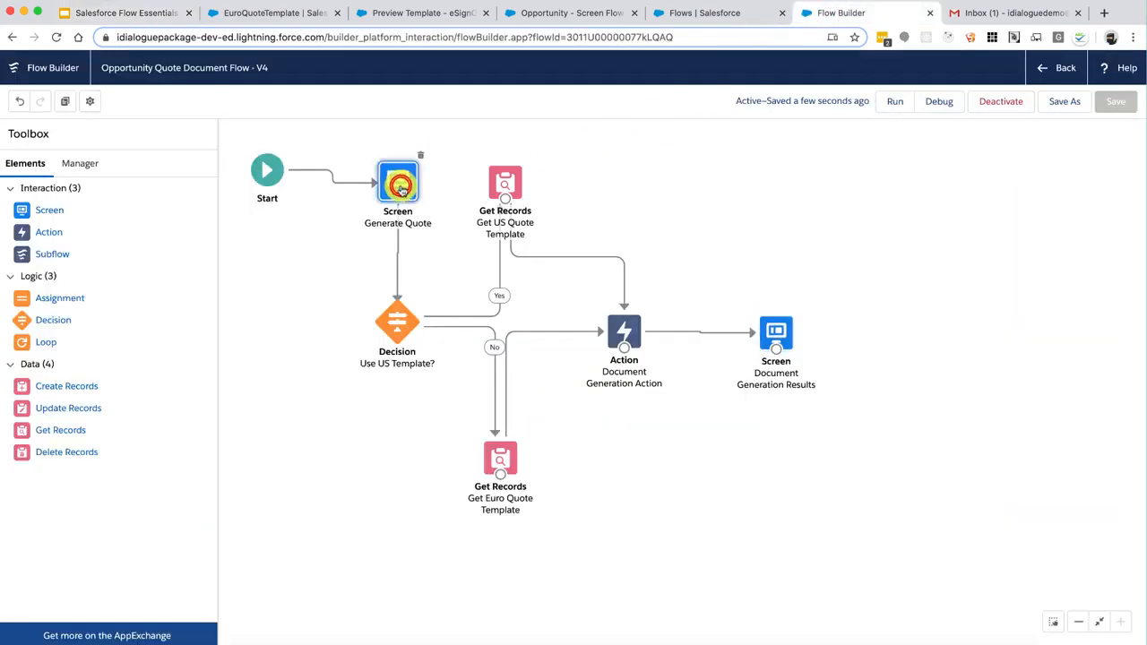
double_click(399, 185)
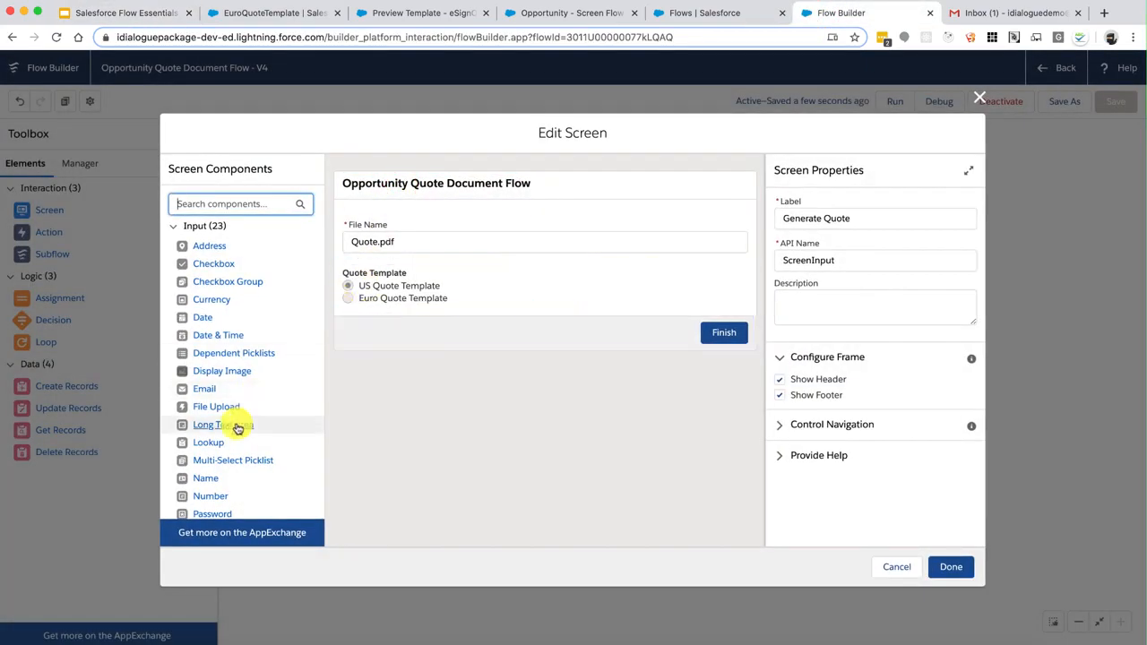
scroll(237, 428, down, 5)
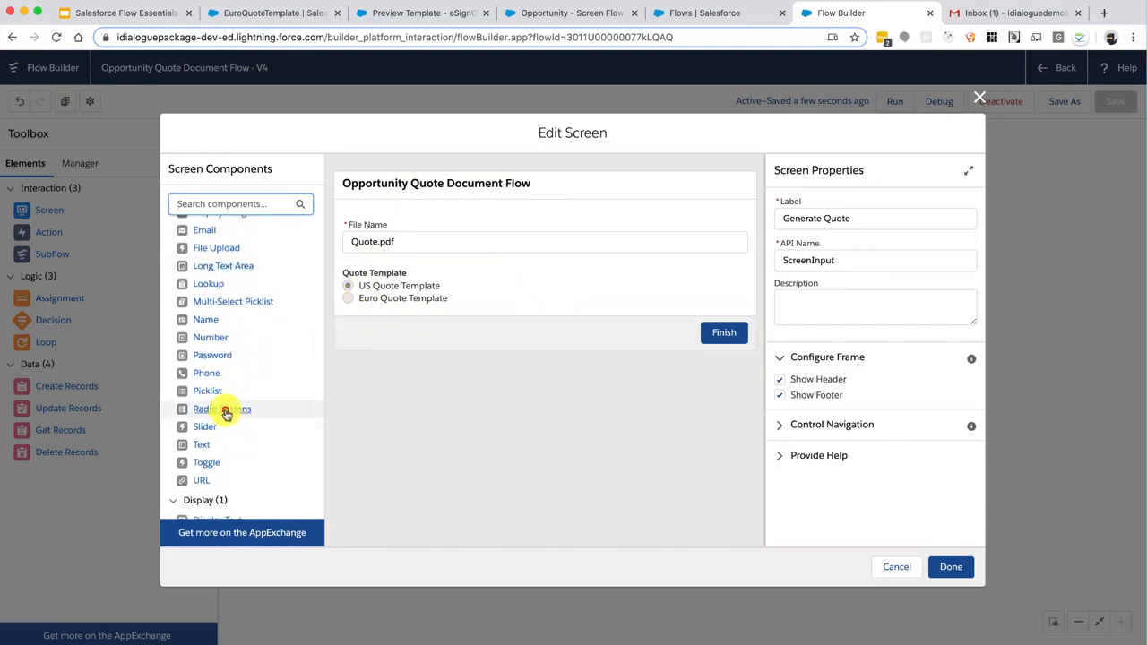
drag(226, 413, 453, 307)
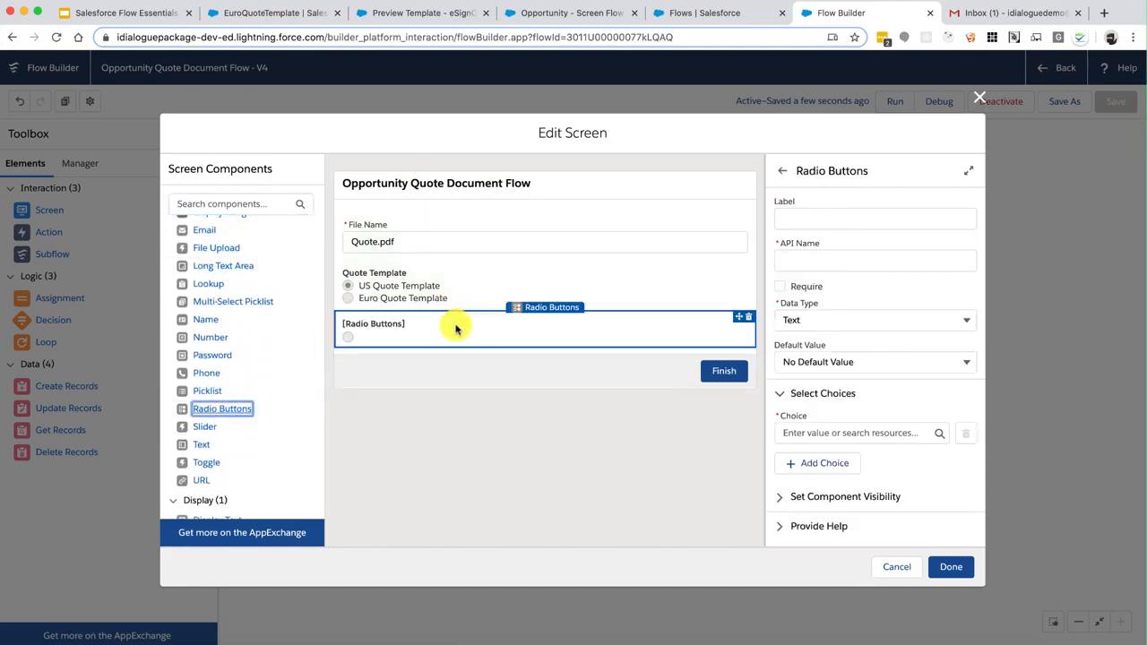
click(455, 327)
click(814, 216)
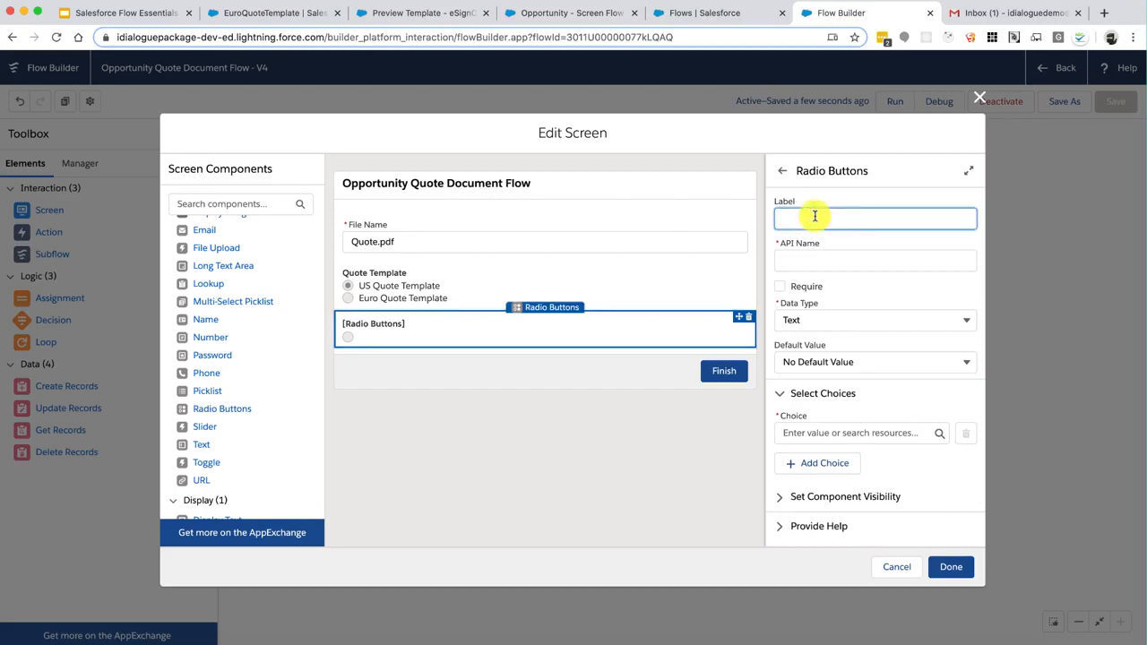
text(File Fo)
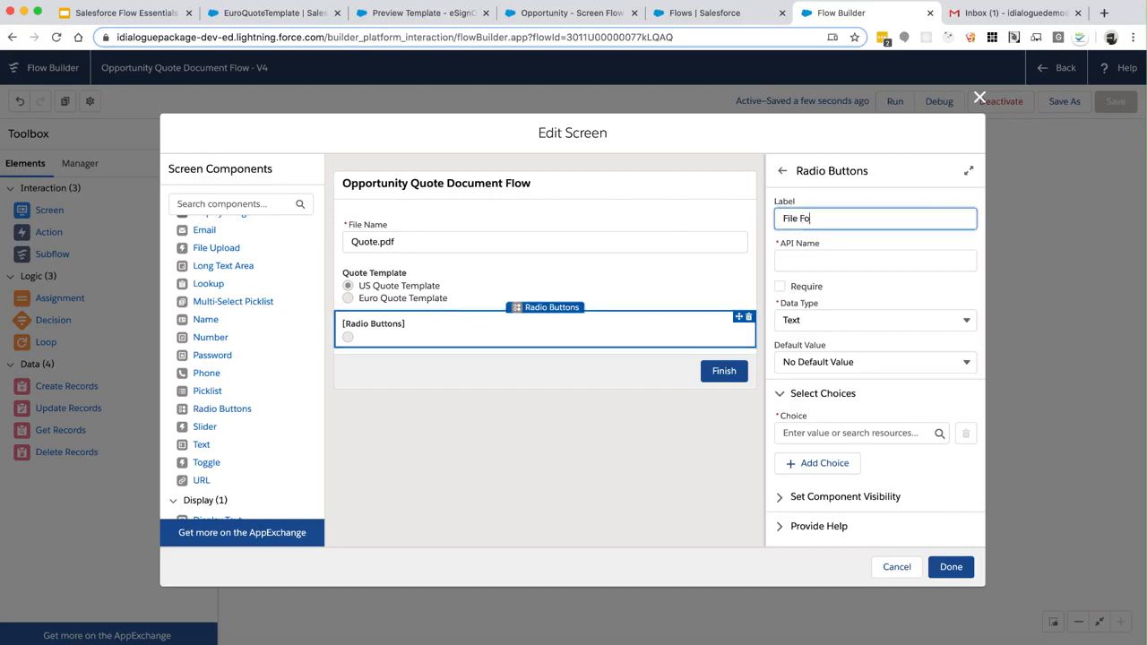
text(rmat)
key(Tab)
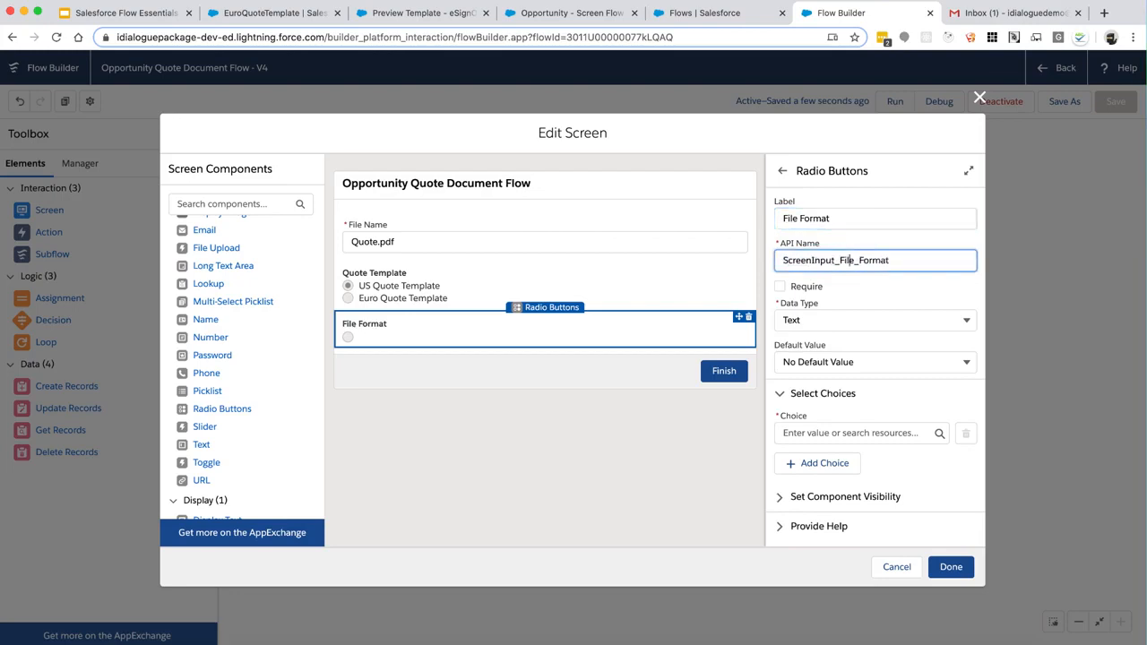
Create the Text choice Choice_PDF labelled 'Adobe PDF' with value PDF
click(851, 433)
click(846, 460)
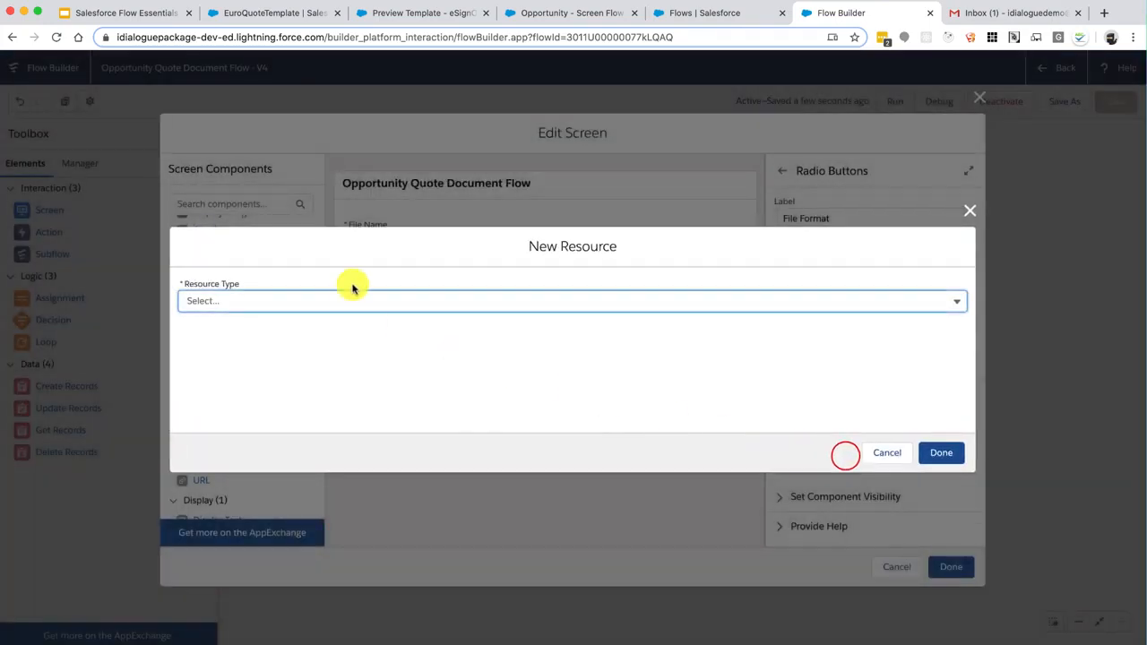
click(330, 303)
click(256, 415)
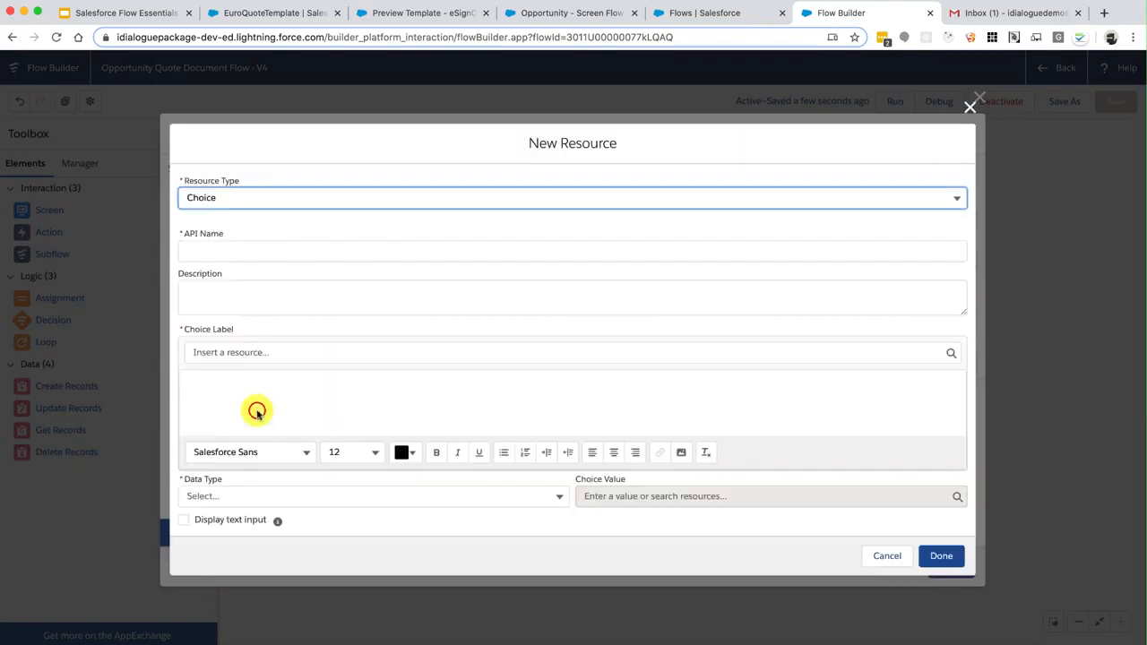
click(285, 255)
text(Choice)
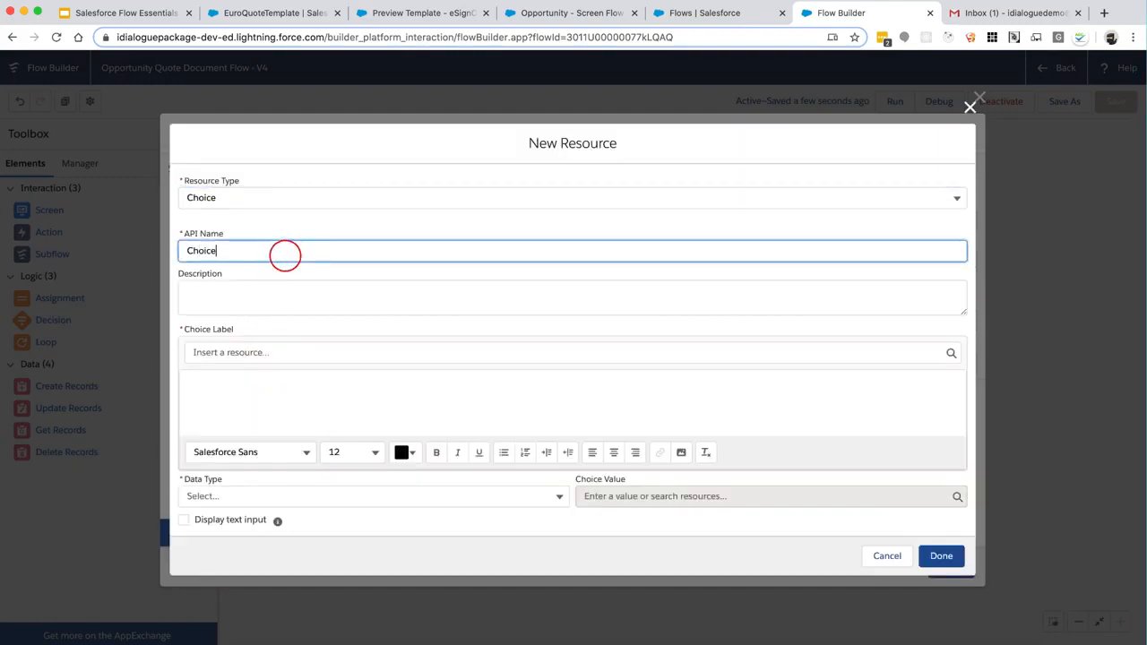
text(_PDF)
key(Tab)
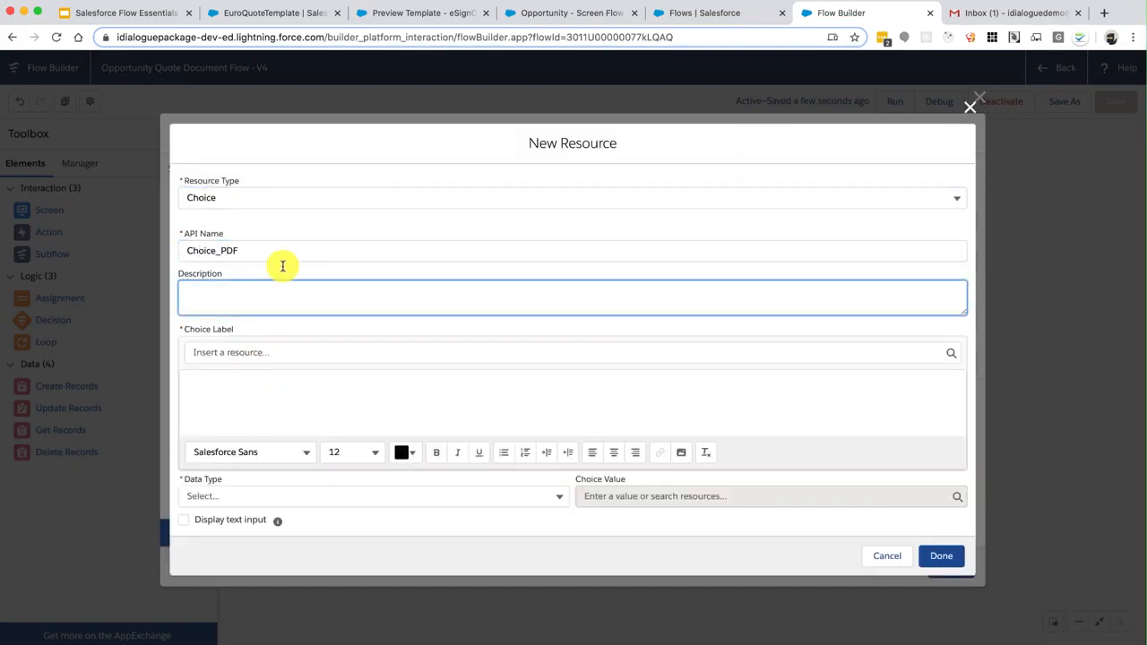
click(279, 400)
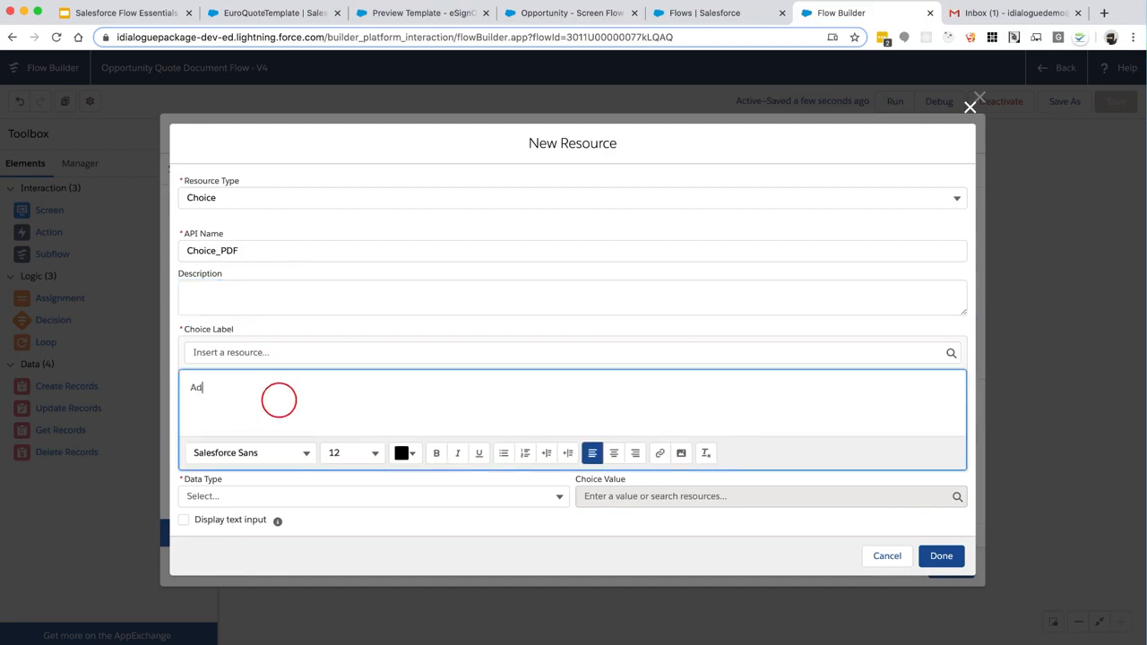
text(Adobe PDF)
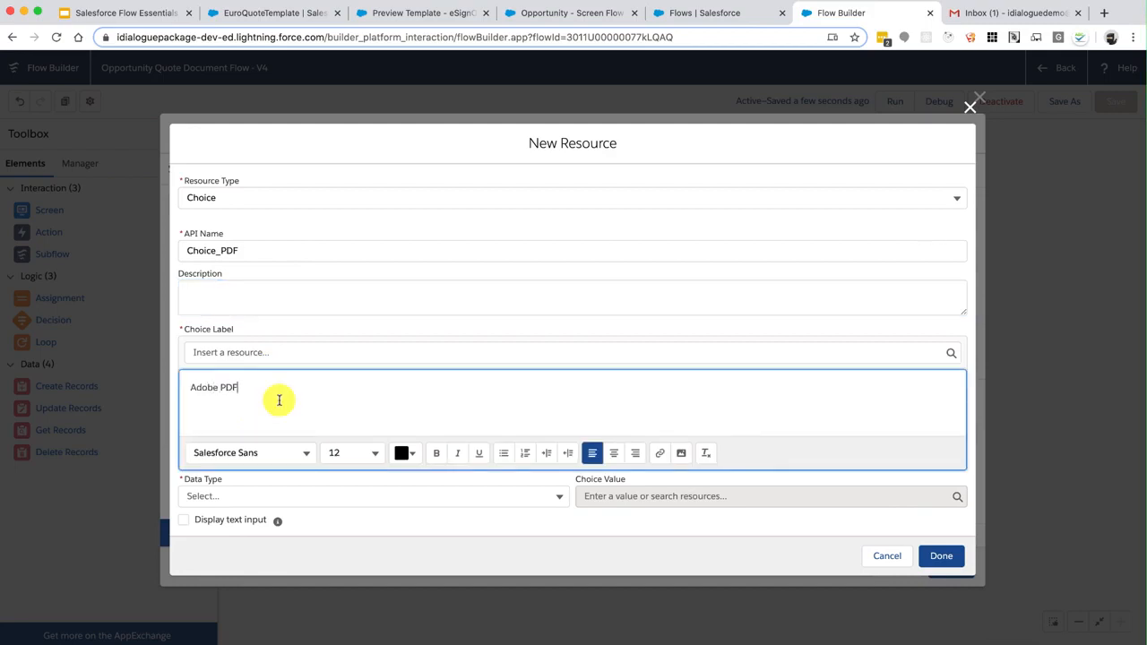
click(253, 495)
click(242, 528)
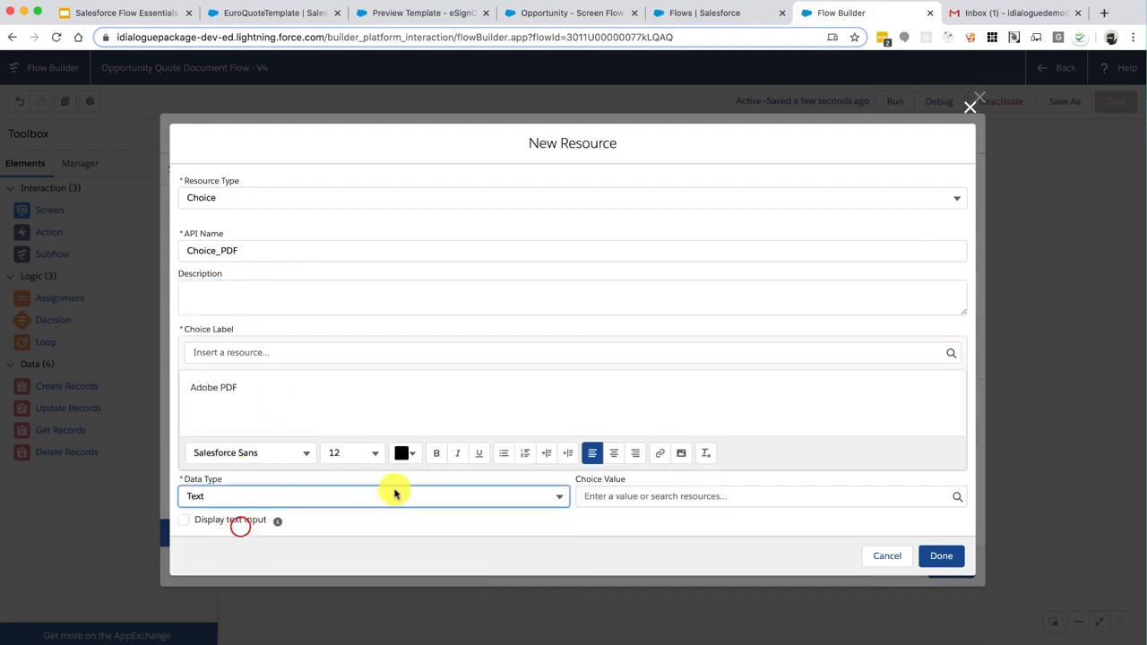
click(651, 502)
text(PDF)
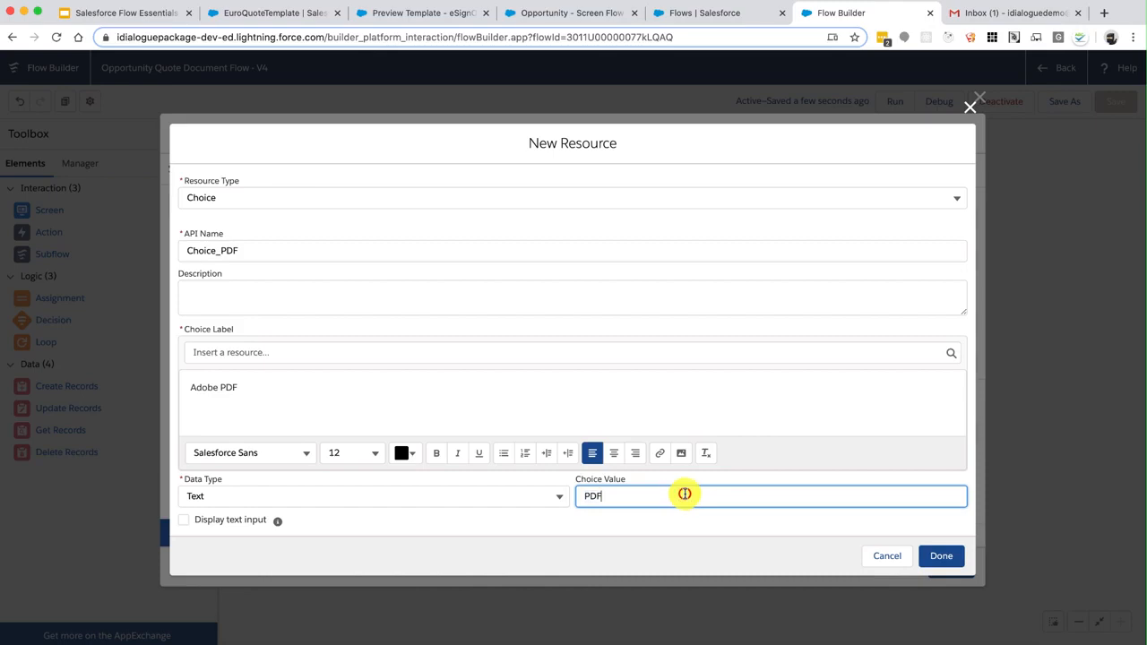
click(938, 554)
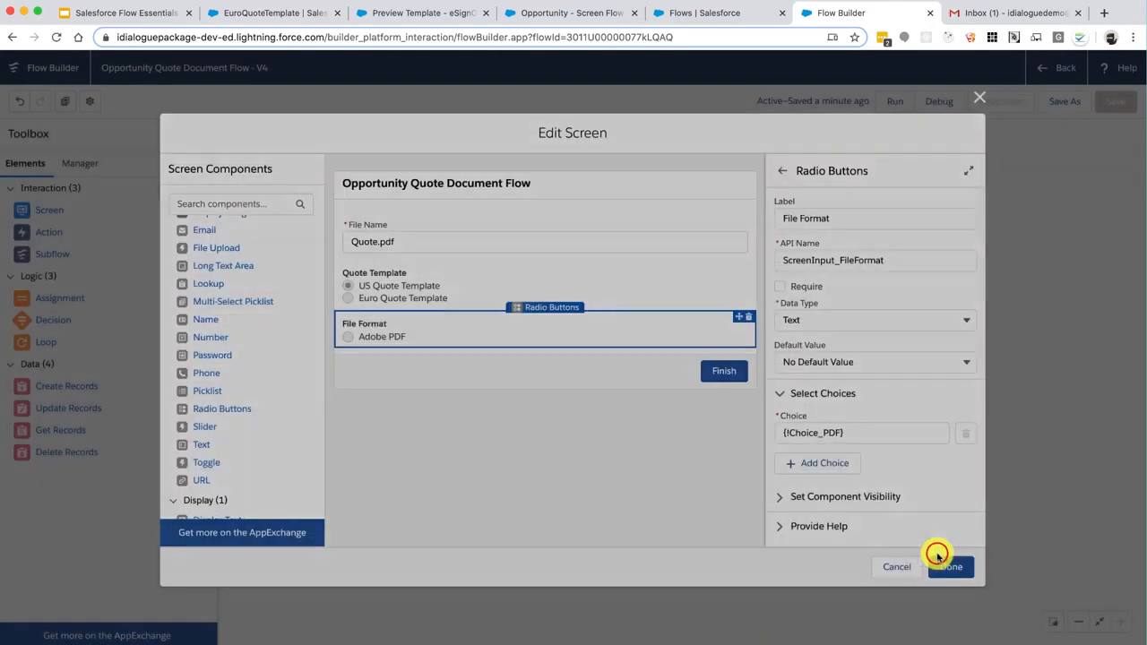
Create a second Text choice Choice_Word labelled 'MS Word' with value WORD
click(820, 464)
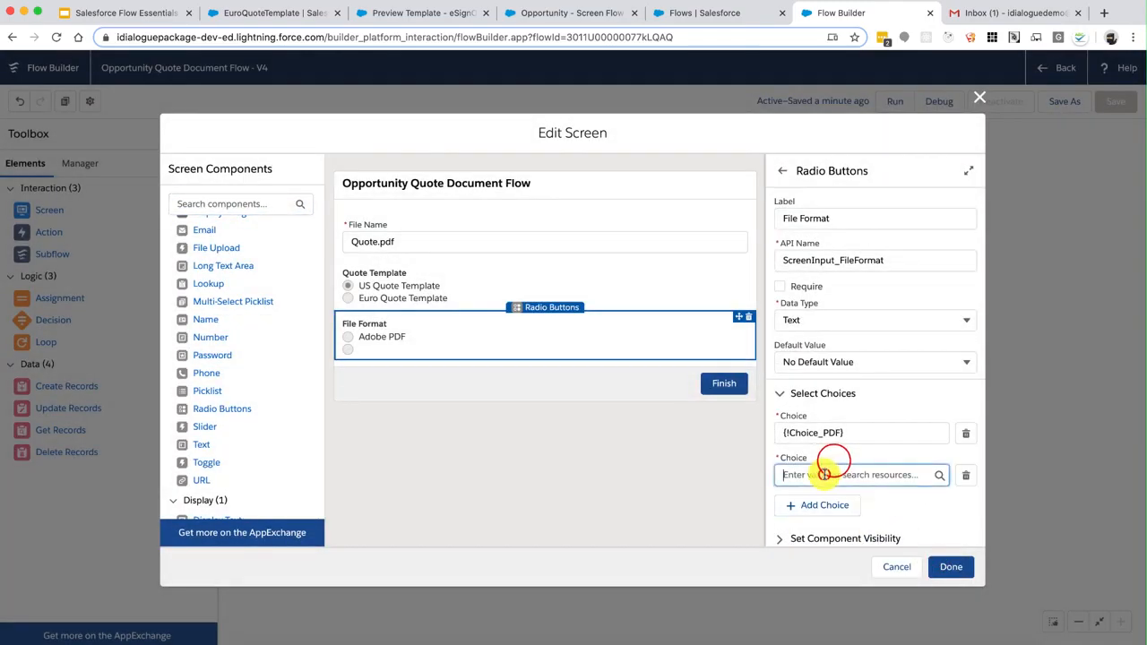
click(818, 502)
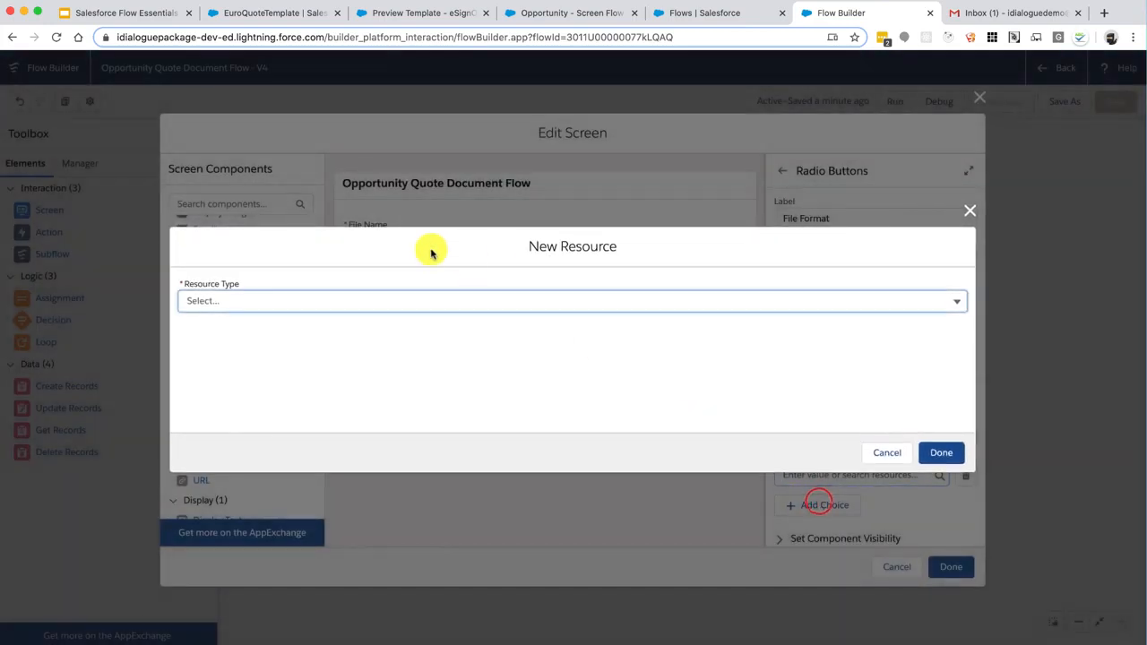
click(376, 301)
click(264, 409)
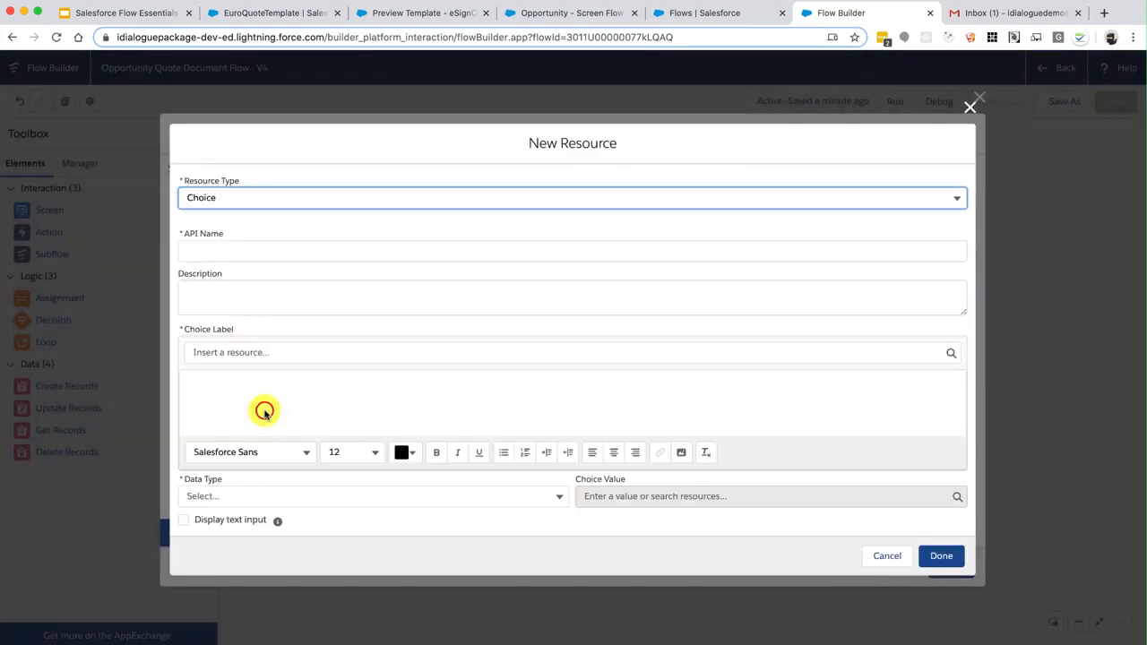
click(256, 260)
text(Choice_)
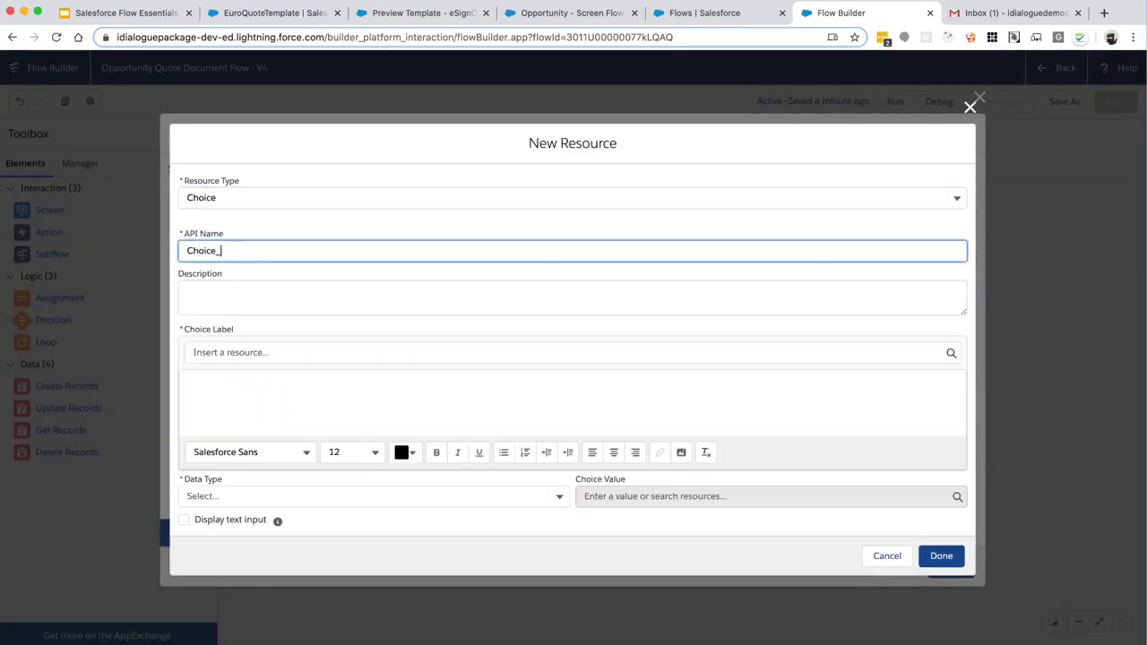
text(Word)
key(Tab)
click(260, 394)
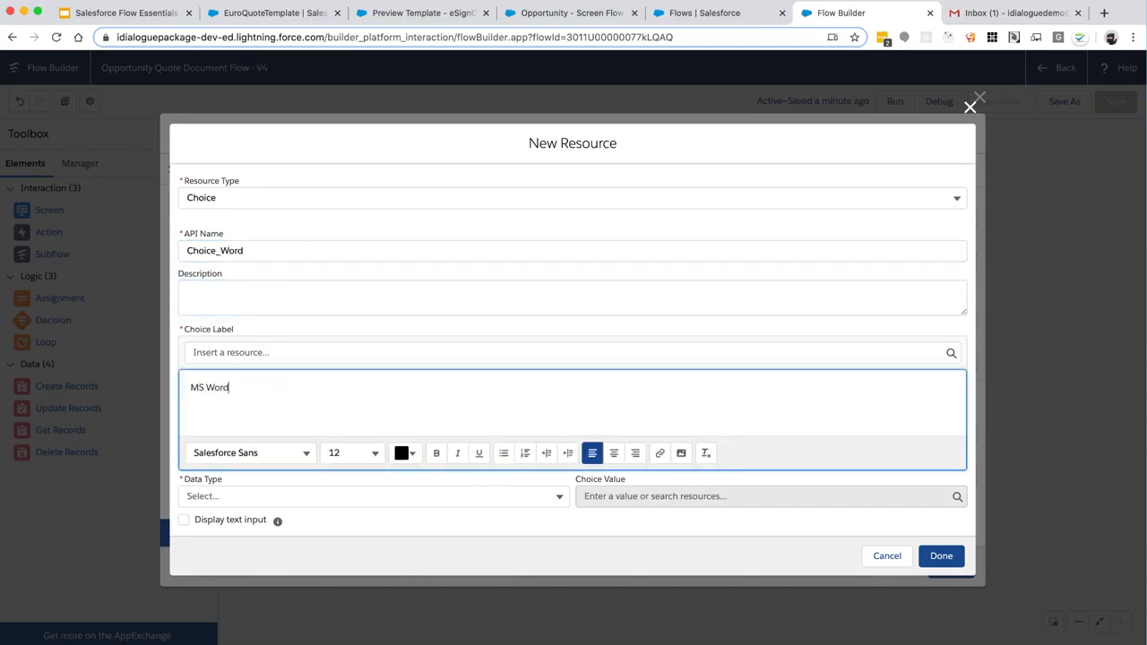
text(MS Word)
click(257, 496)
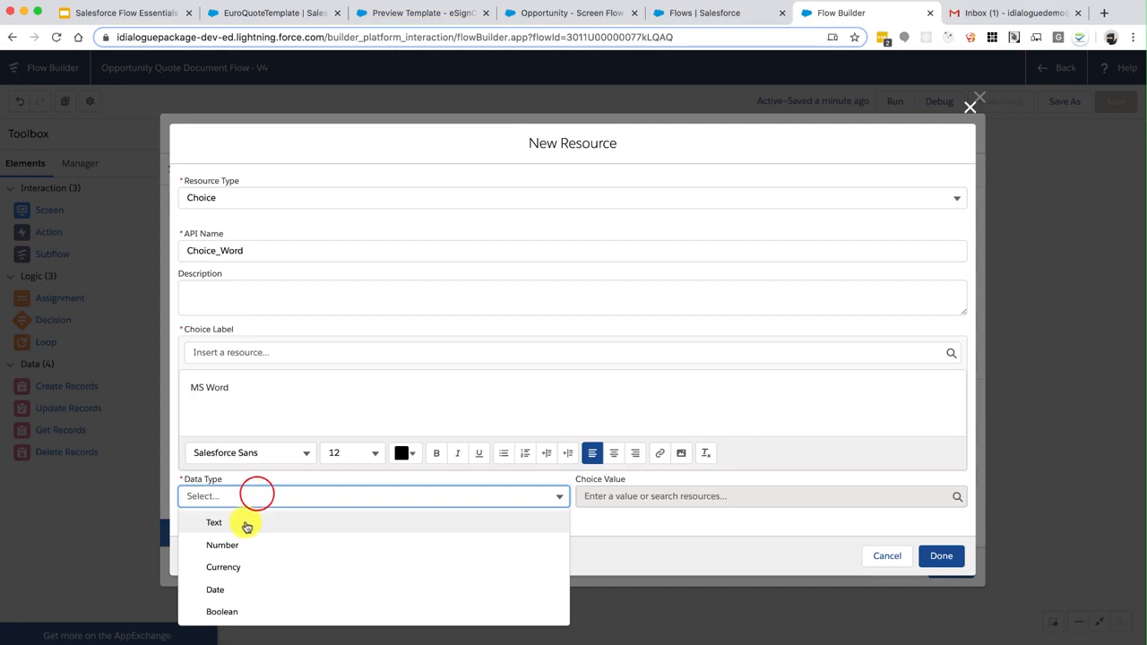
click(247, 527)
click(596, 496)
text(WOR)
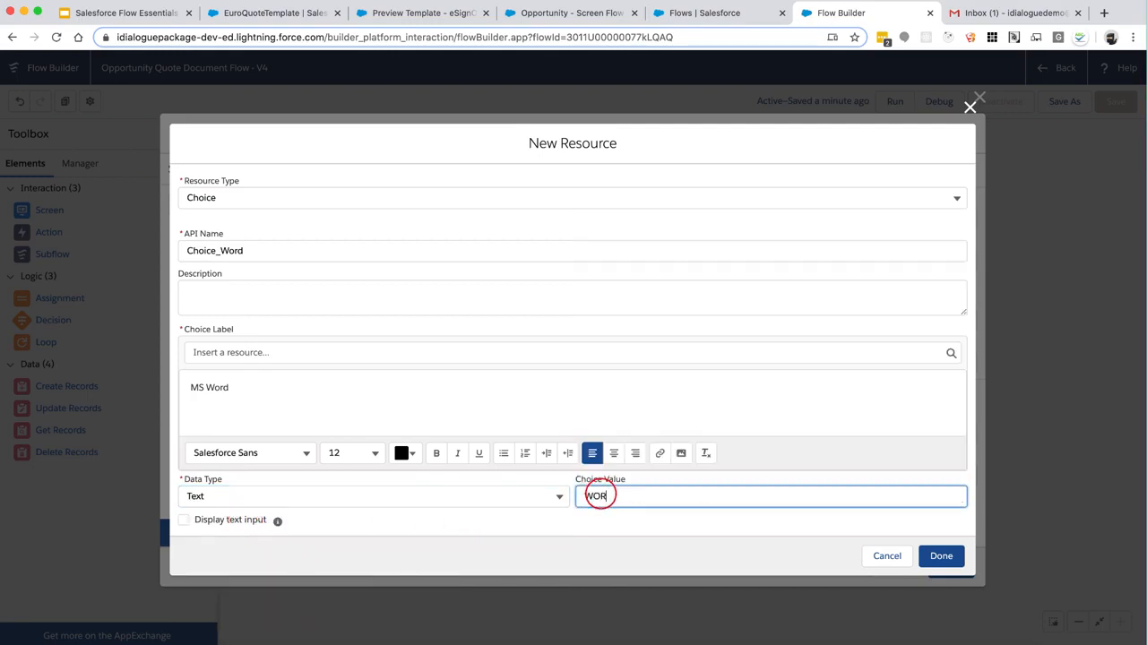
text(D)
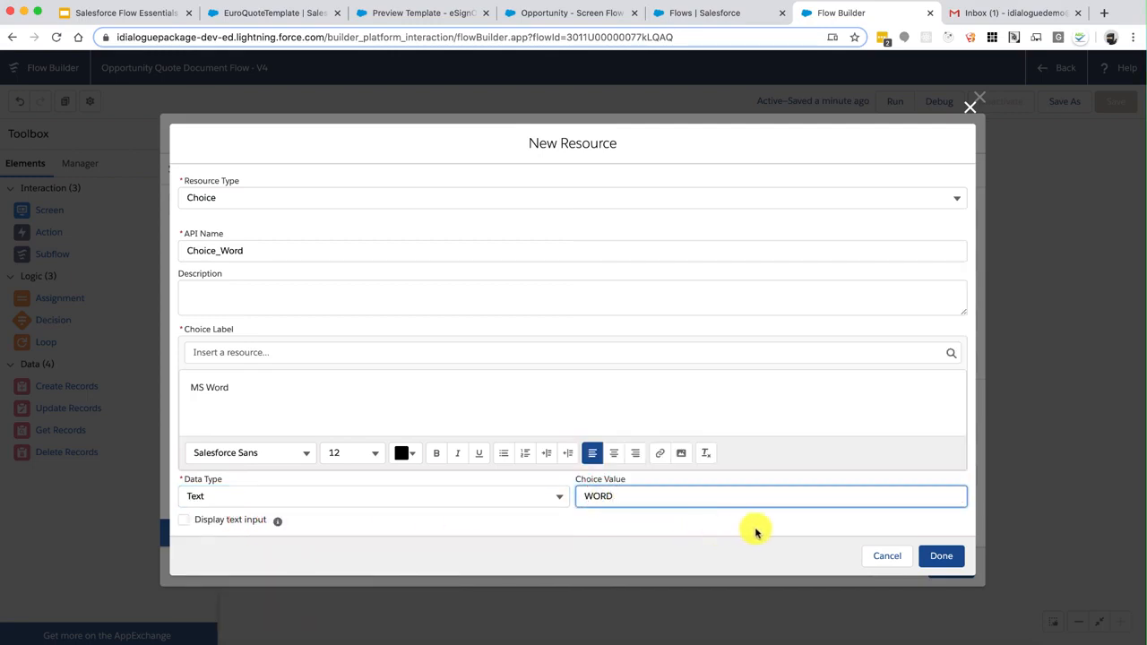
click(940, 554)
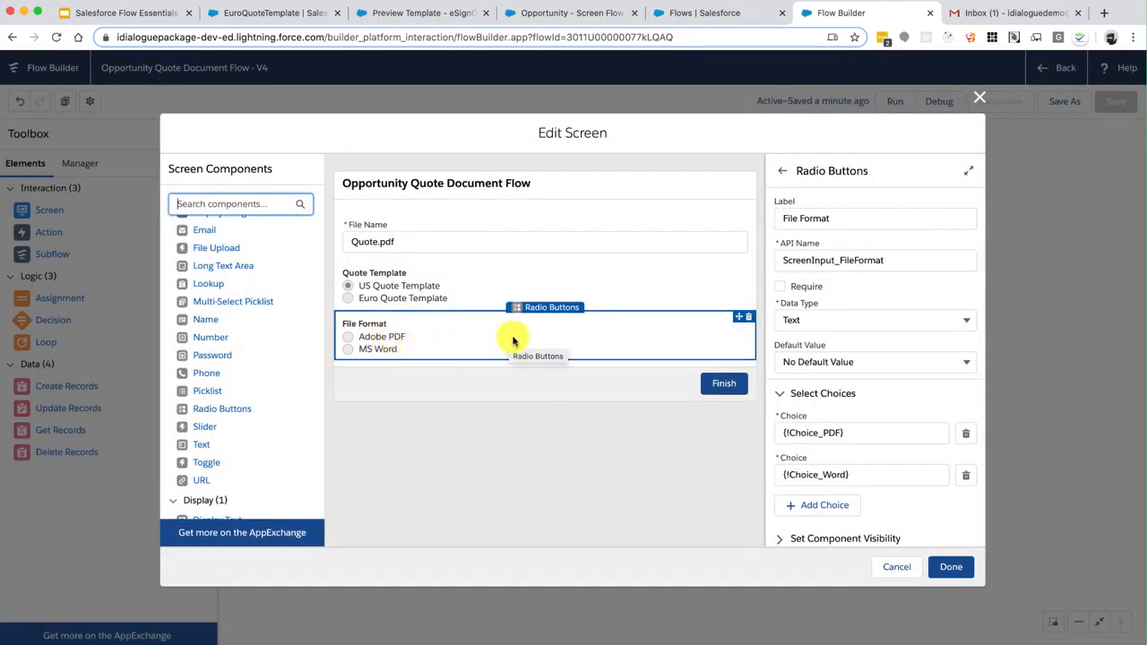
Make Adobe PDF the File Format default and finish editing the screen
click(813, 361)
click(833, 409)
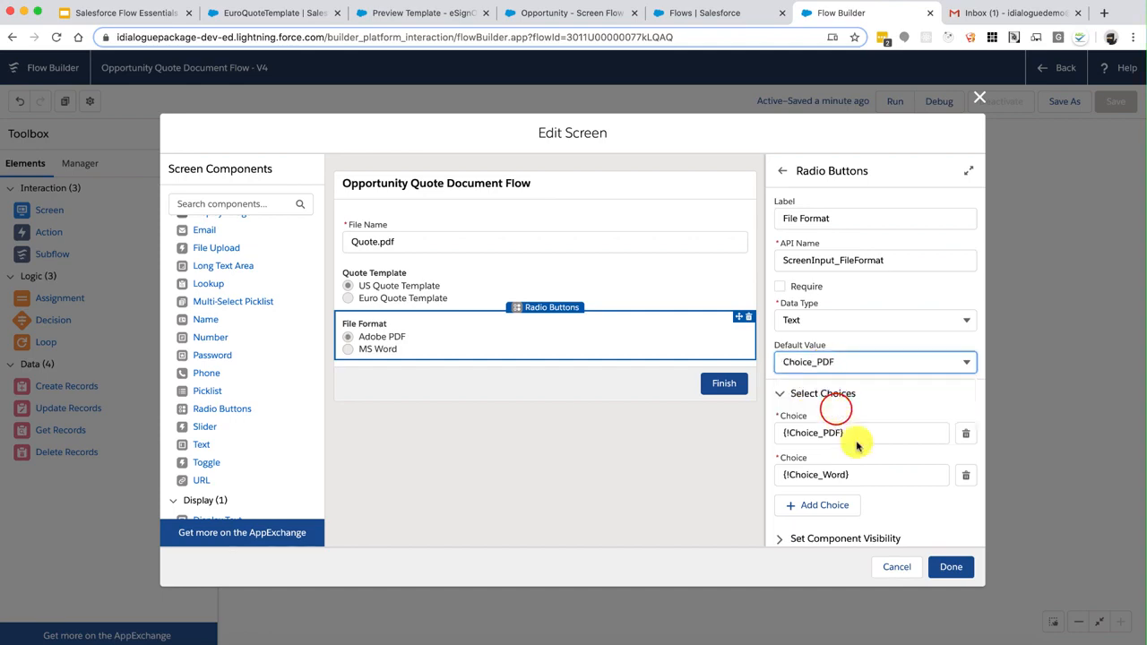
click(951, 567)
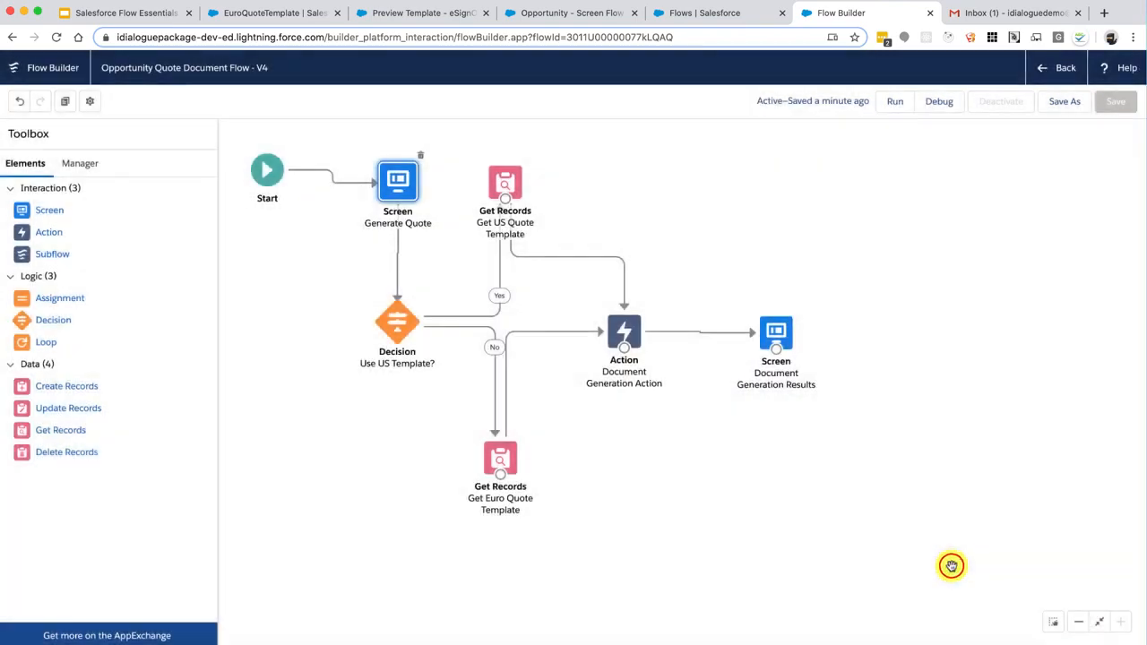
Include the Document Generation Action's File Format input, set to {!ScreenInput_FileFormat}
double_click(624, 331)
scroll(625, 331, down, 5)
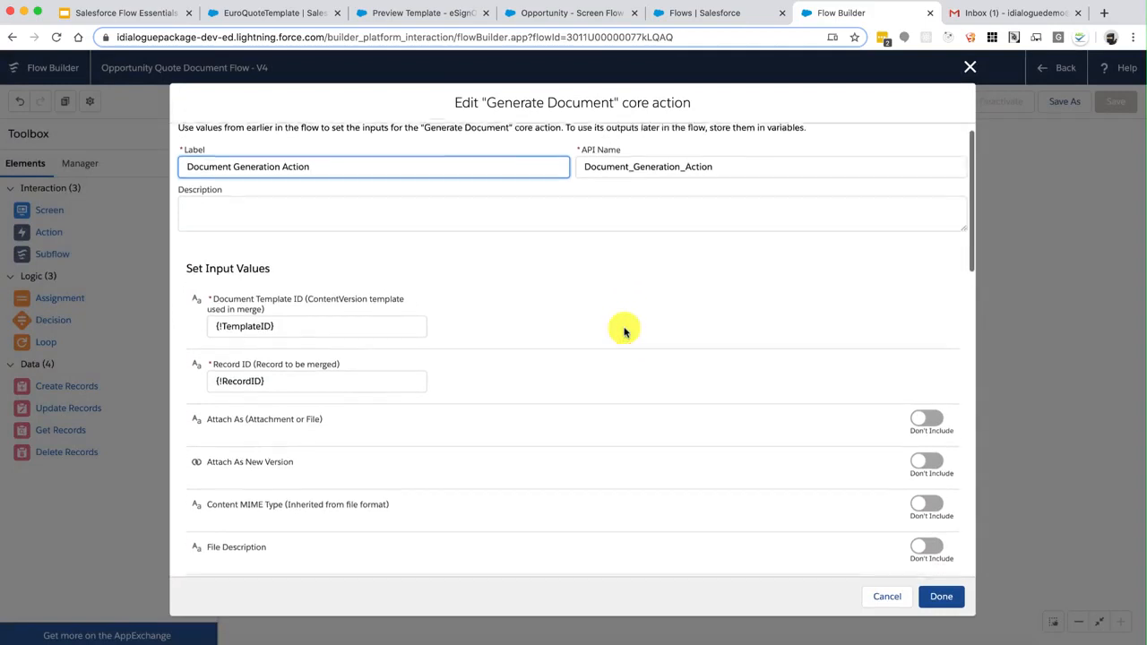
scroll(624, 332, down, 3)
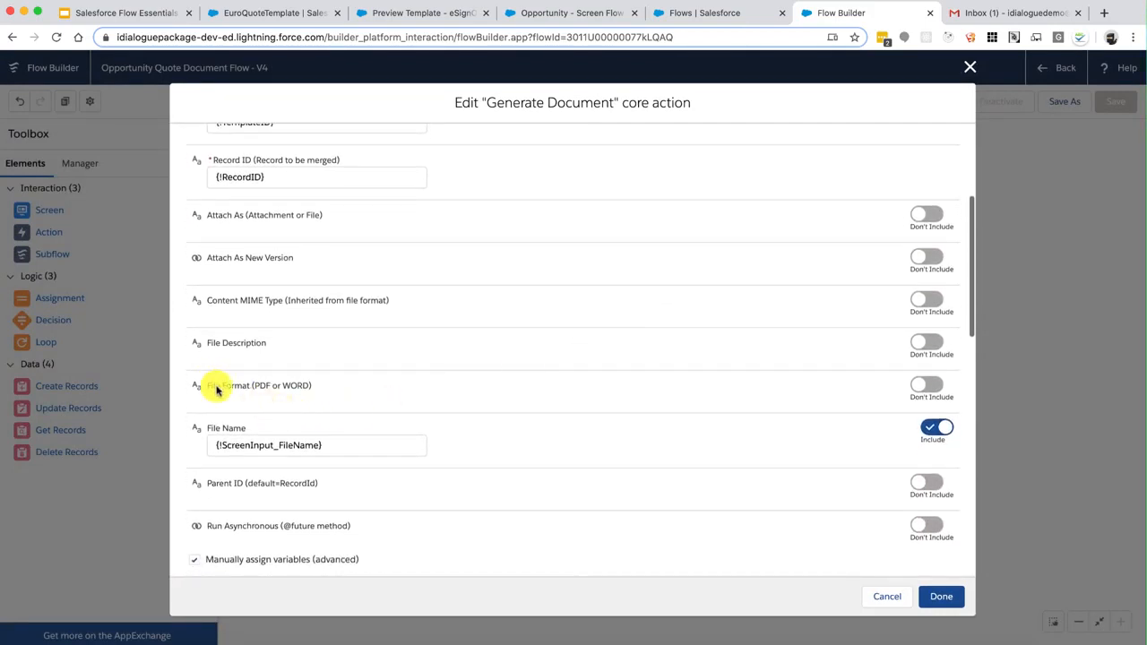
drag(216, 389, 297, 385)
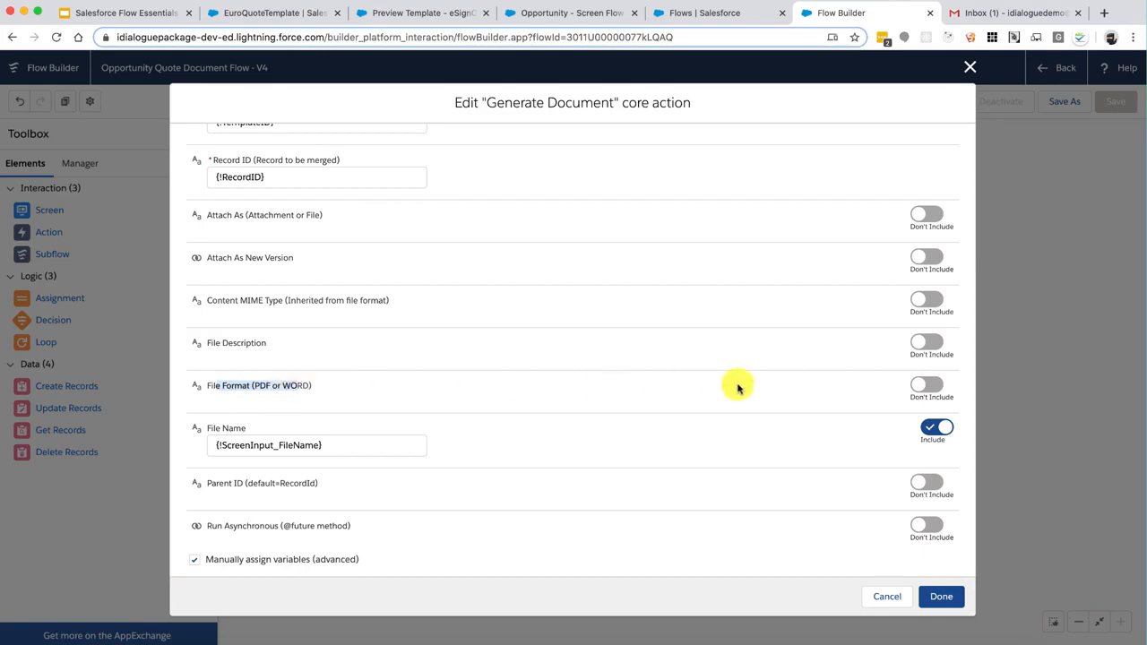
click(924, 385)
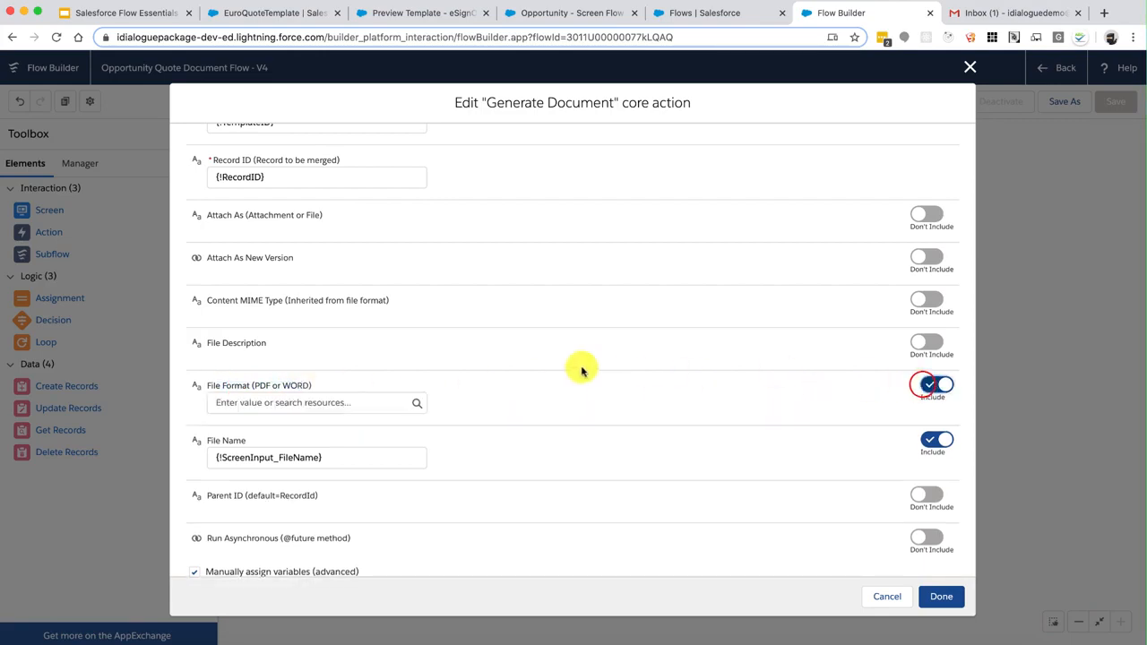
click(347, 403)
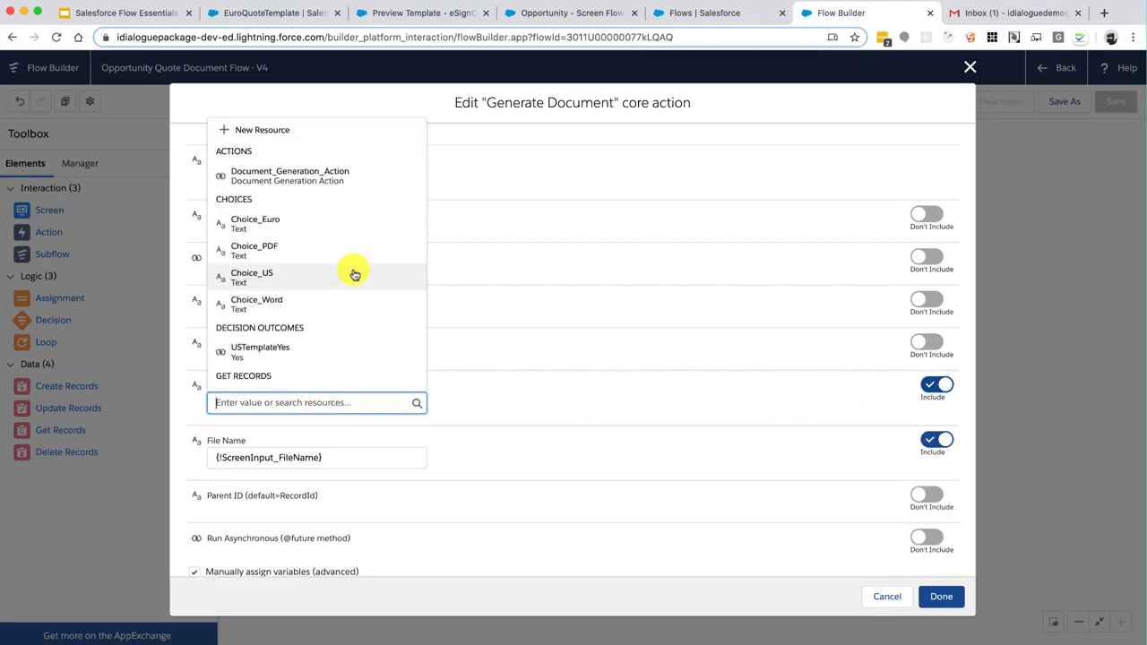
scroll(354, 275, down, 5)
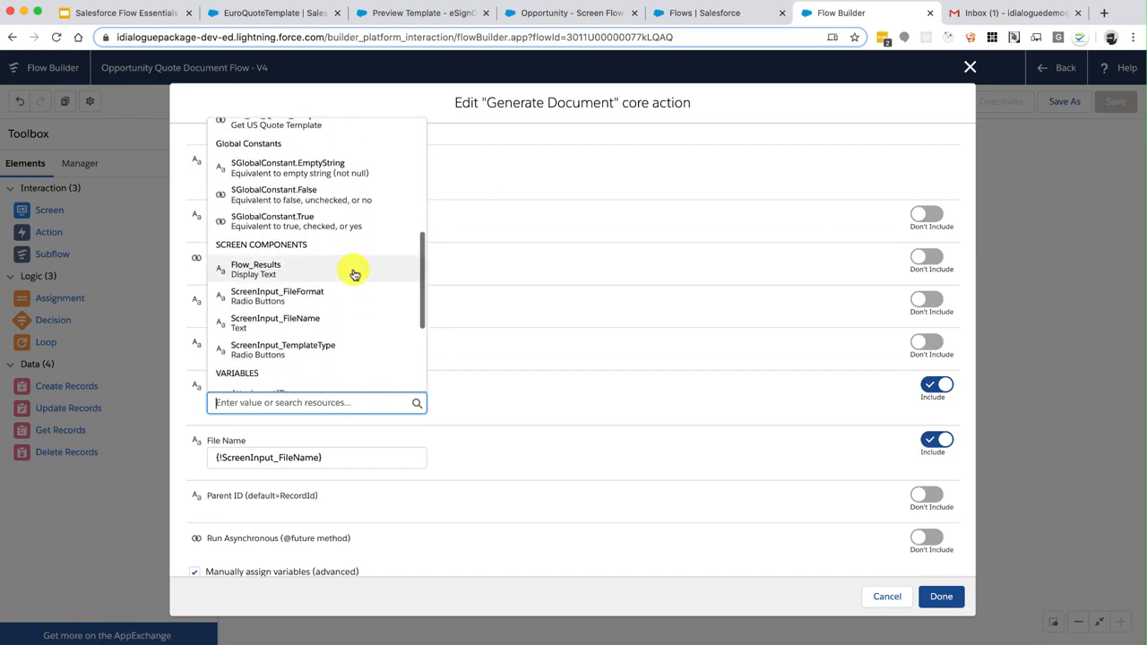
click(311, 296)
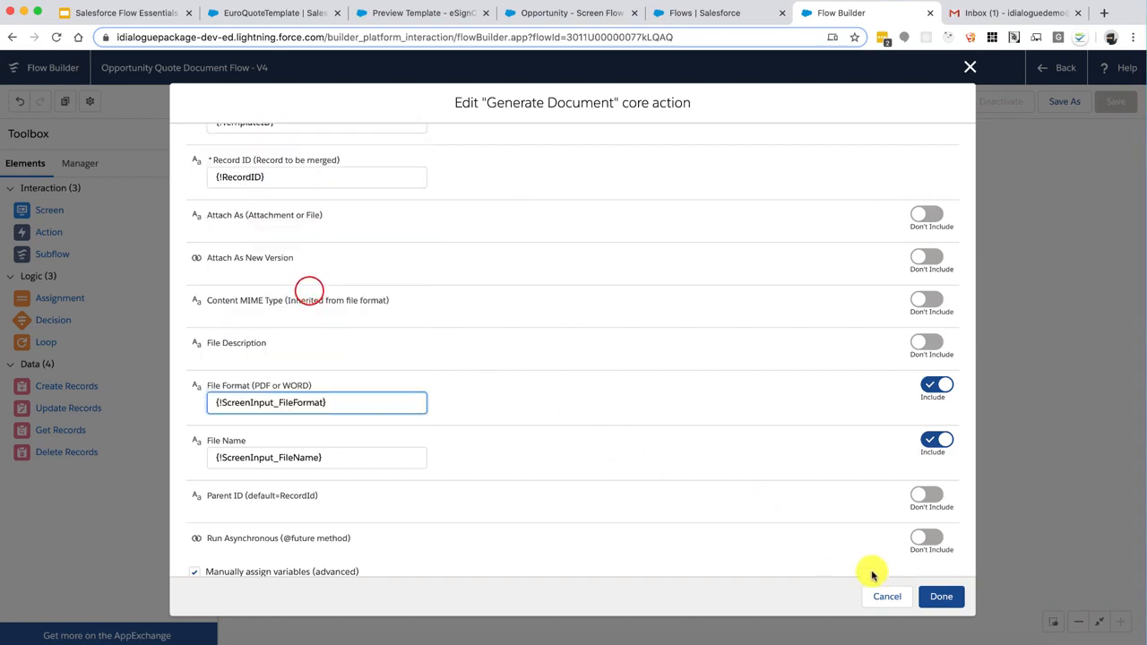
click(938, 596)
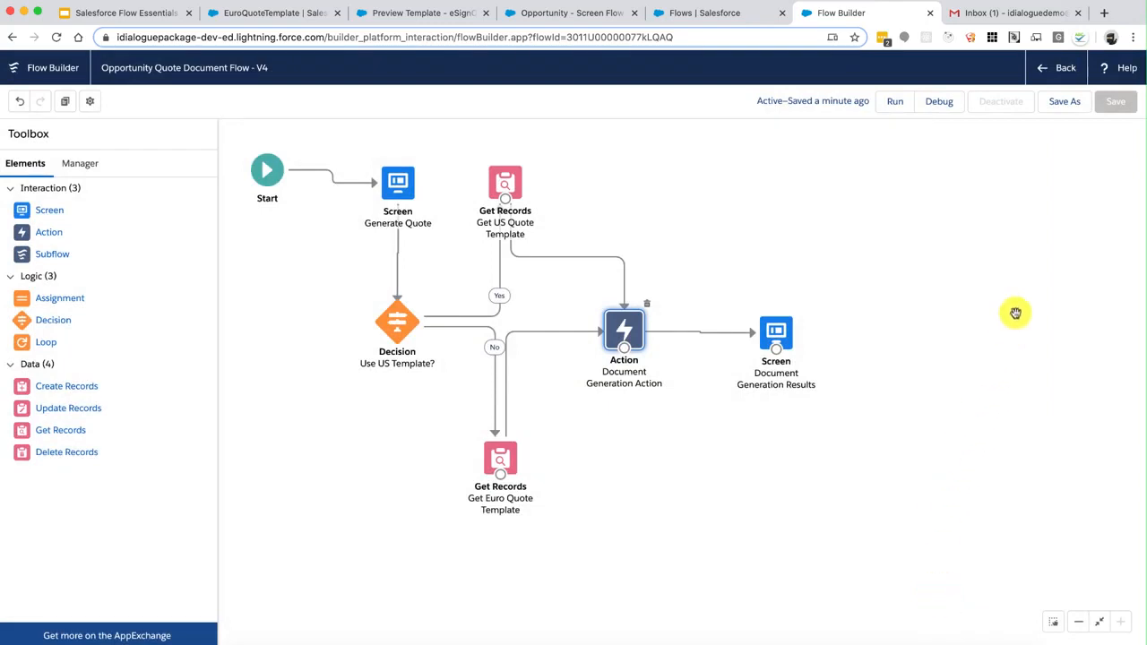
Save the flow as a new version described 'Added support for PDF and Word formats.'
click(1063, 103)
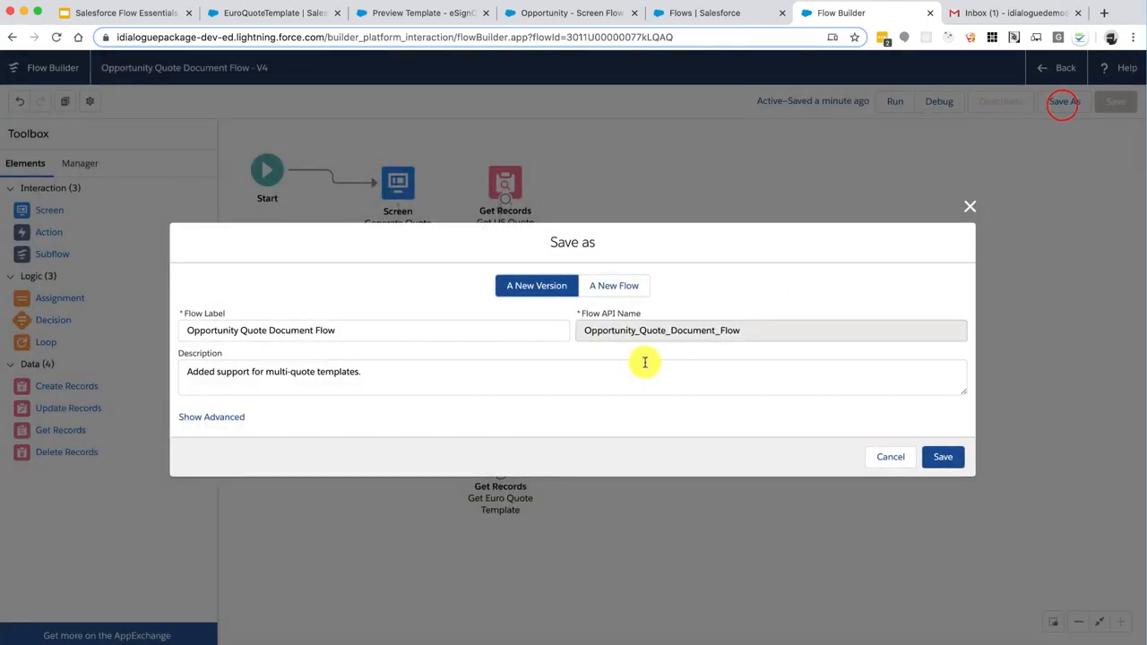
click(633, 382)
key(super+Left)
key(alt+Right)
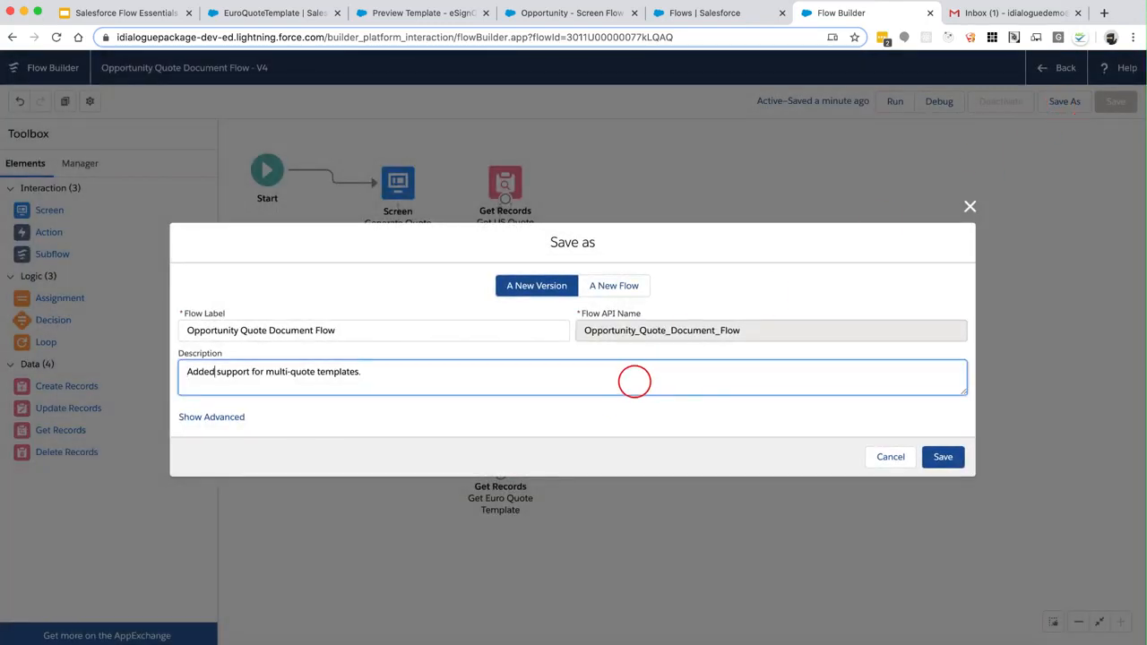
key(shift+super+Right)
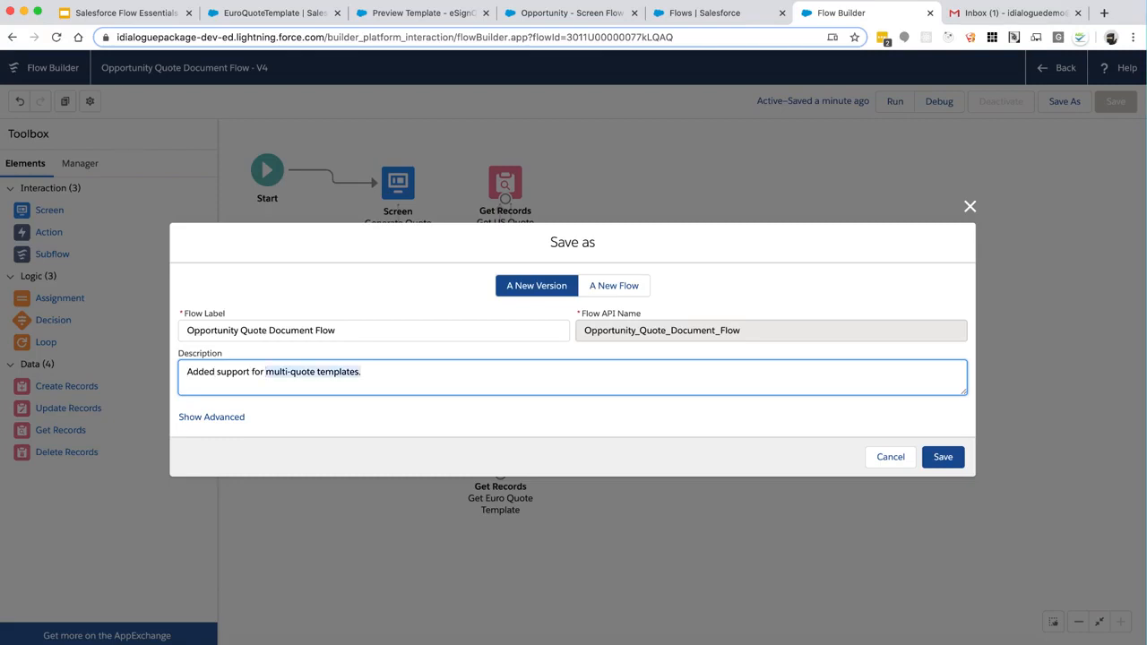
text(PDF and Word for)
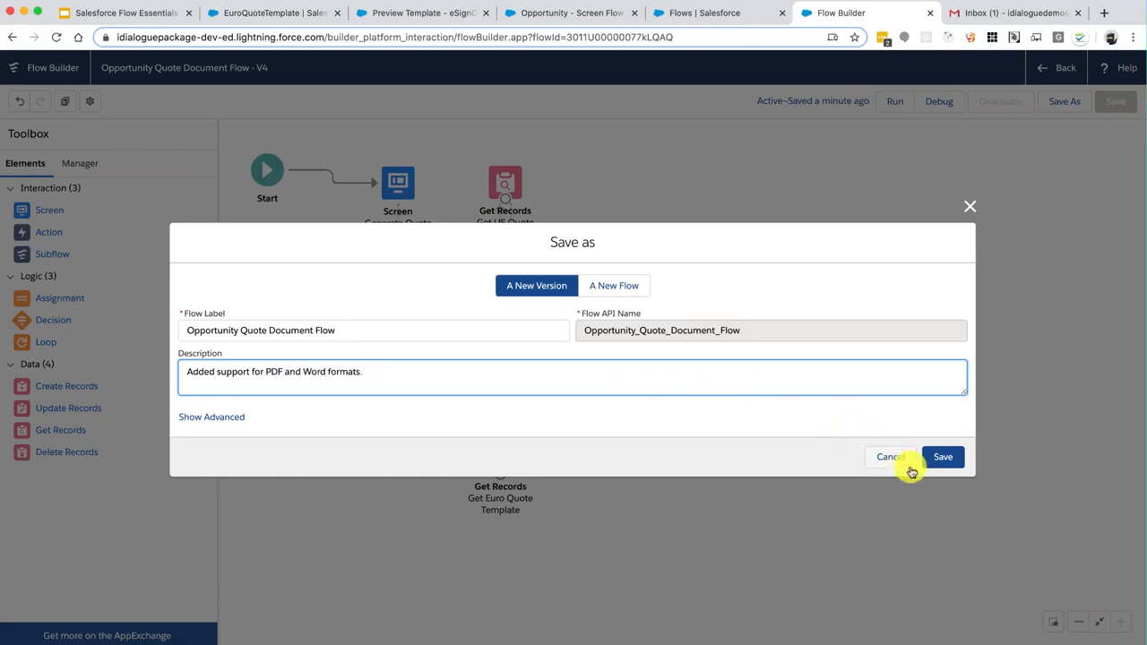
click(941, 457)
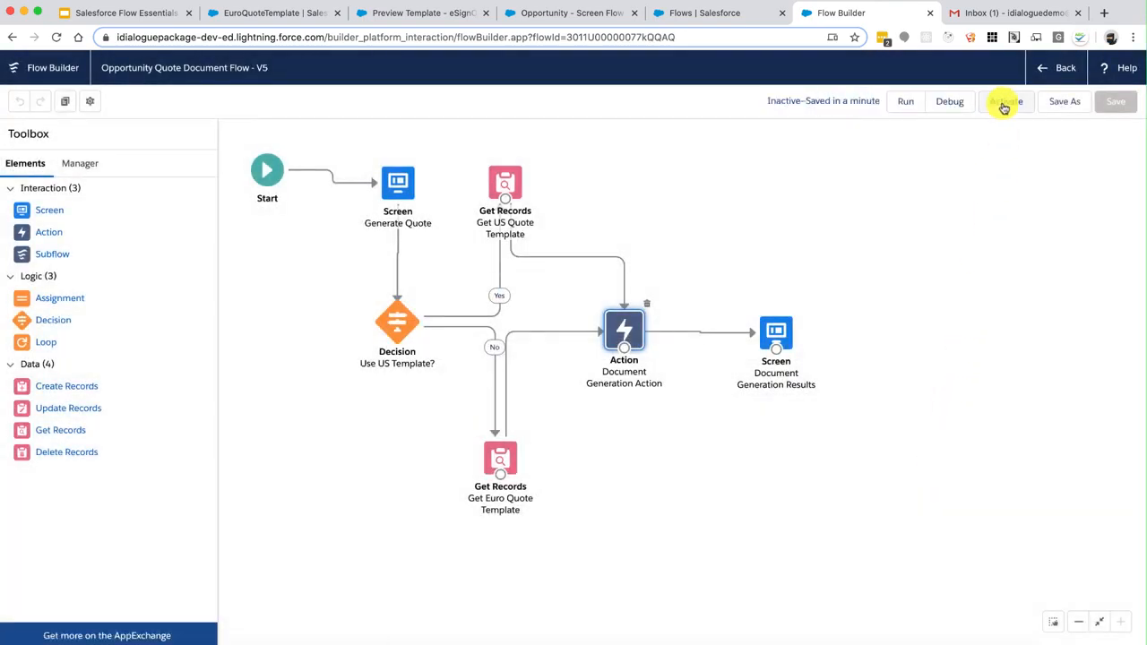
Activate version V5 and reload the opportunity record page
click(1001, 101)
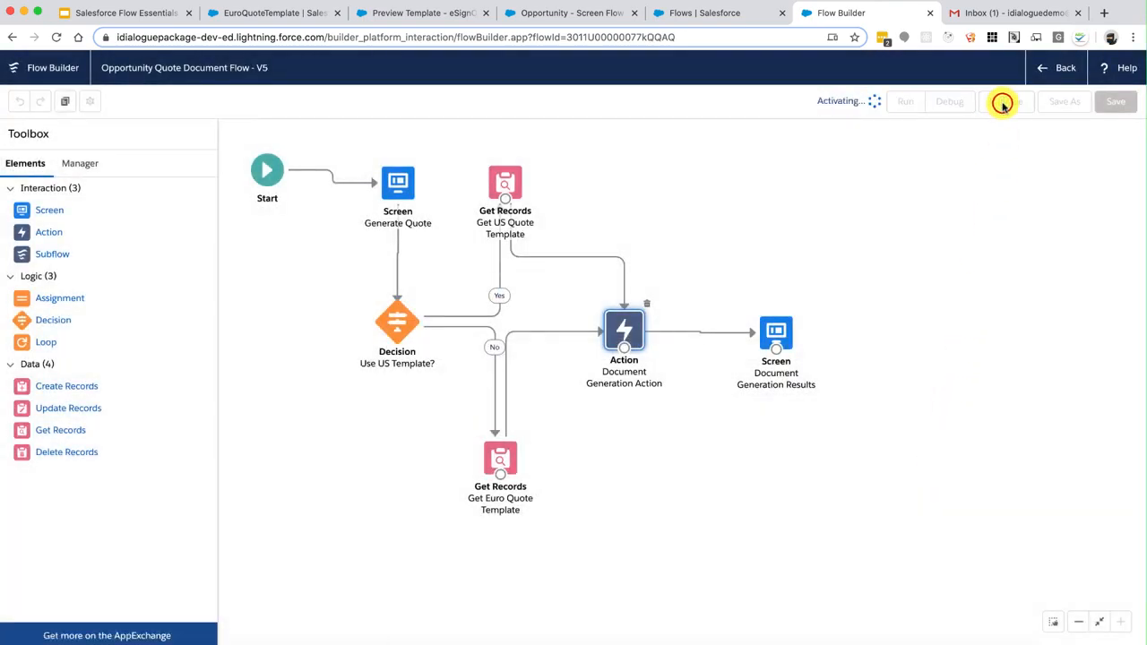
click(568, 15)
click(53, 37)
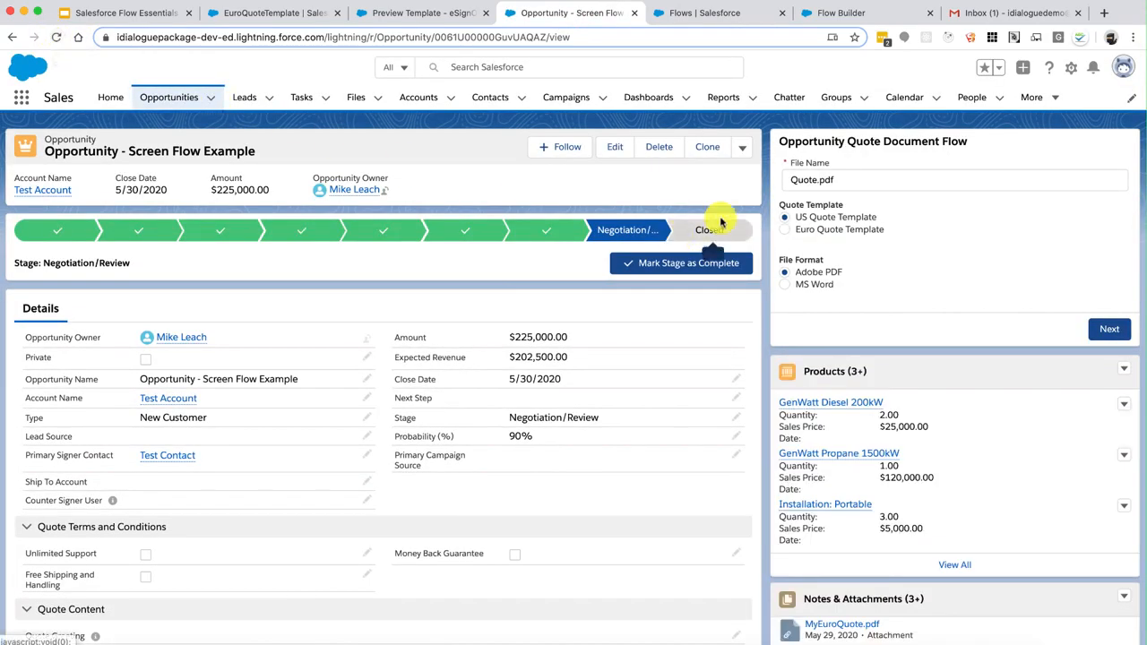
Select MS Word with the US Quote Template and rename the output file to Quote.docx
click(787, 284)
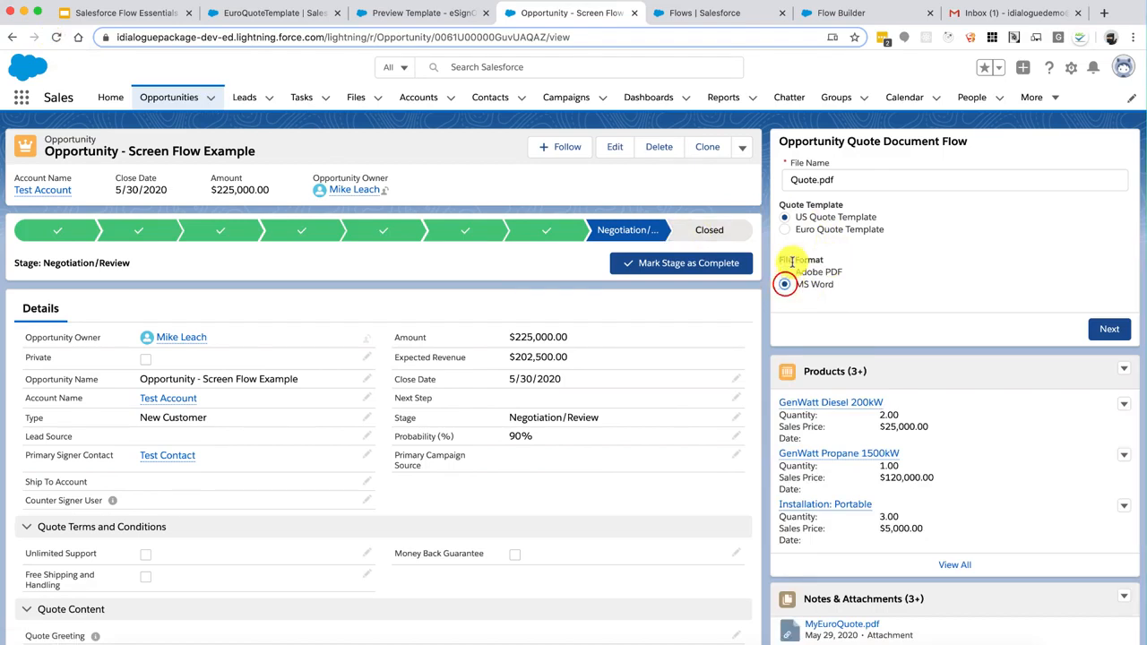
click(804, 230)
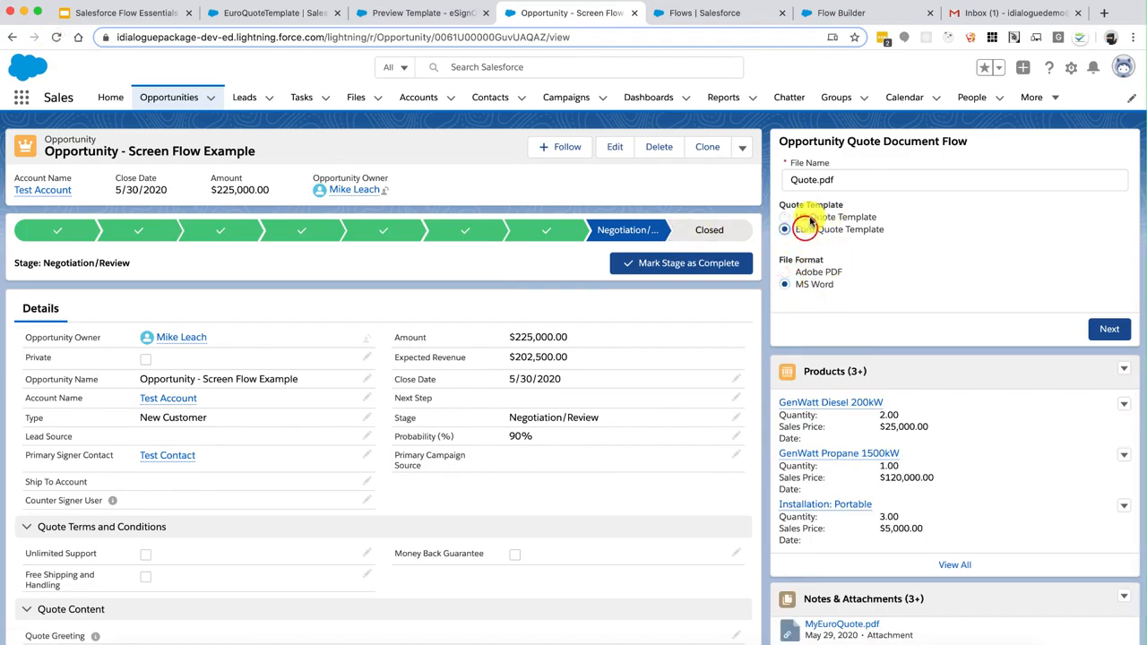
click(806, 217)
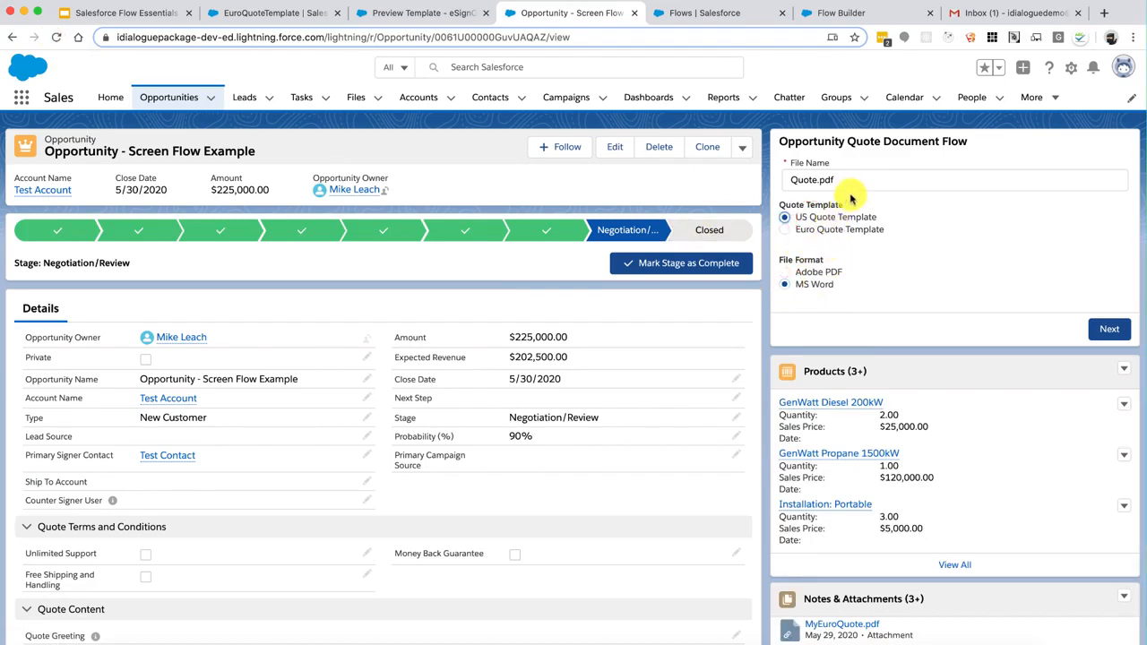
click(869, 176)
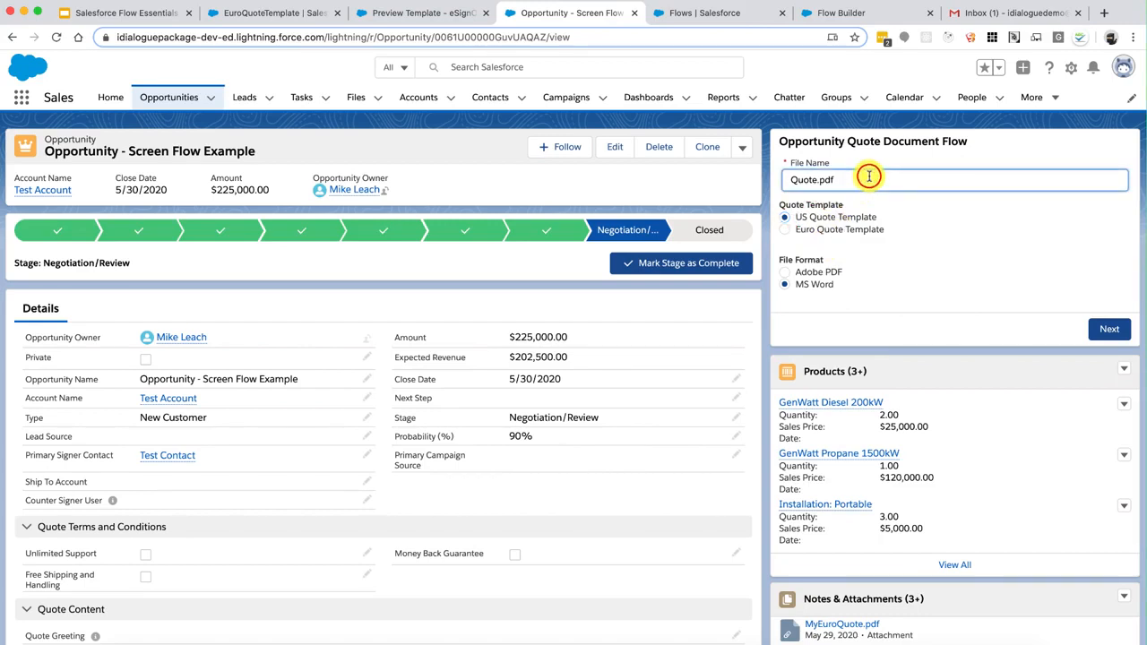
key(BackSpace)
key(BackSpace)
key(BackSpace)
text(docx)
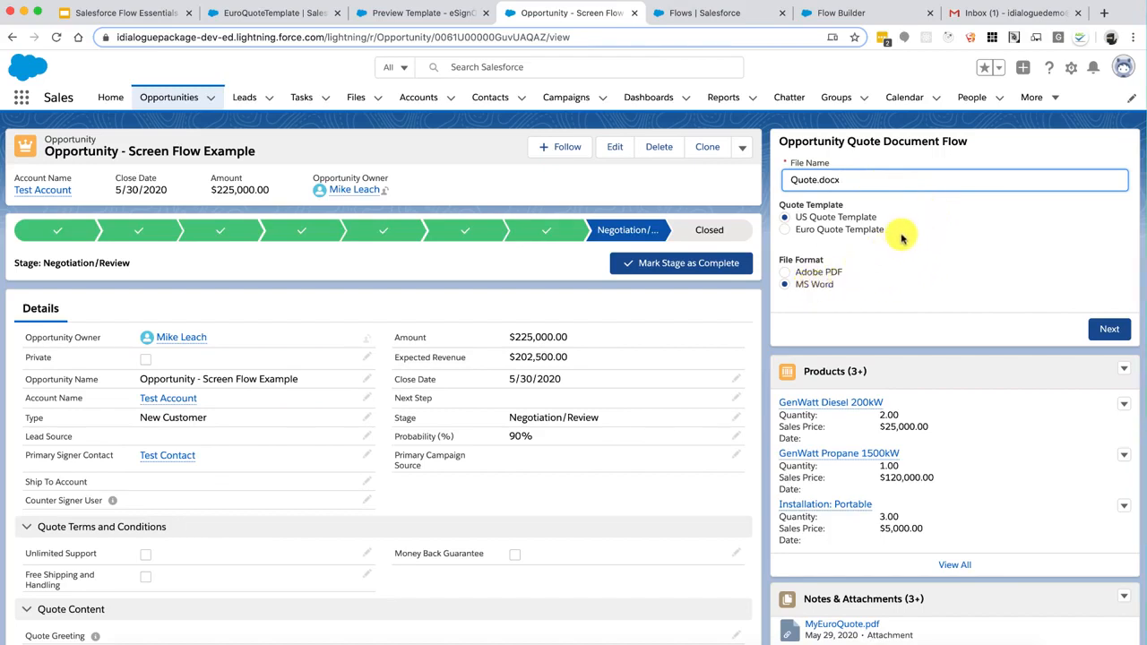
Generate the Word quote from the US Quote Template and review the Document Generation Results
click(868, 229)
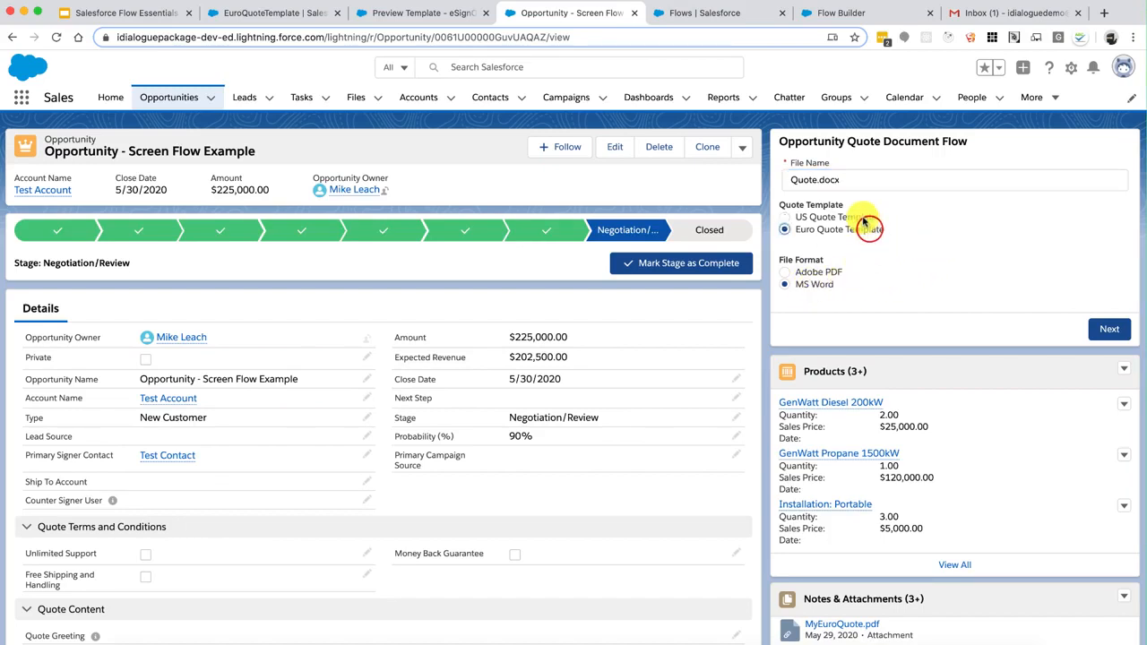
click(865, 217)
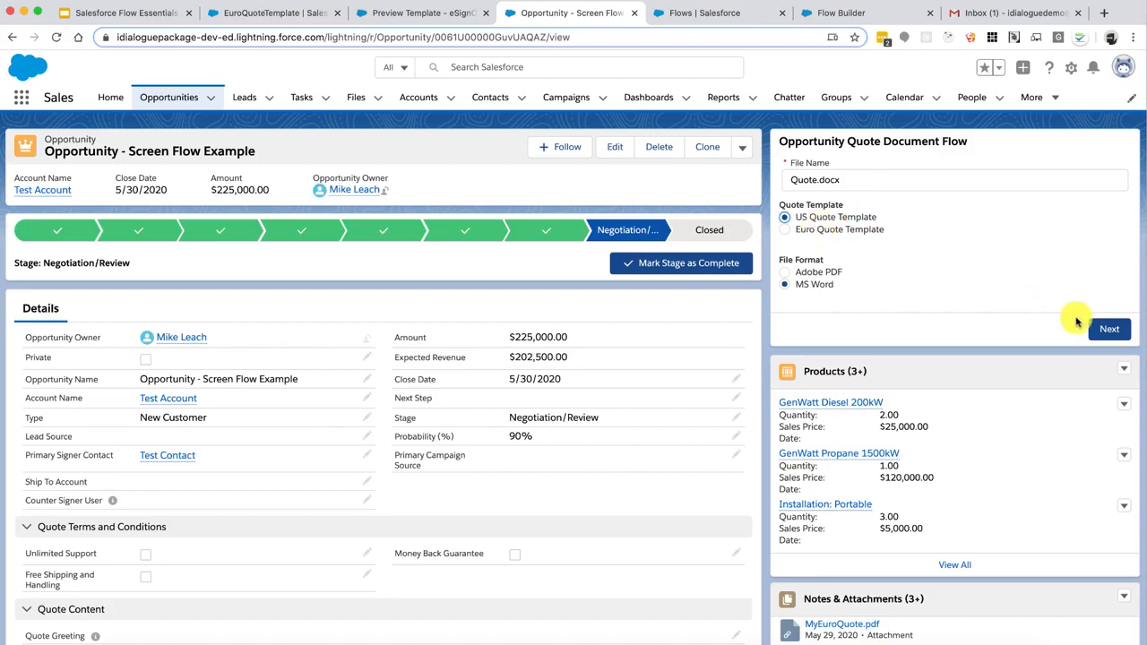
click(1106, 333)
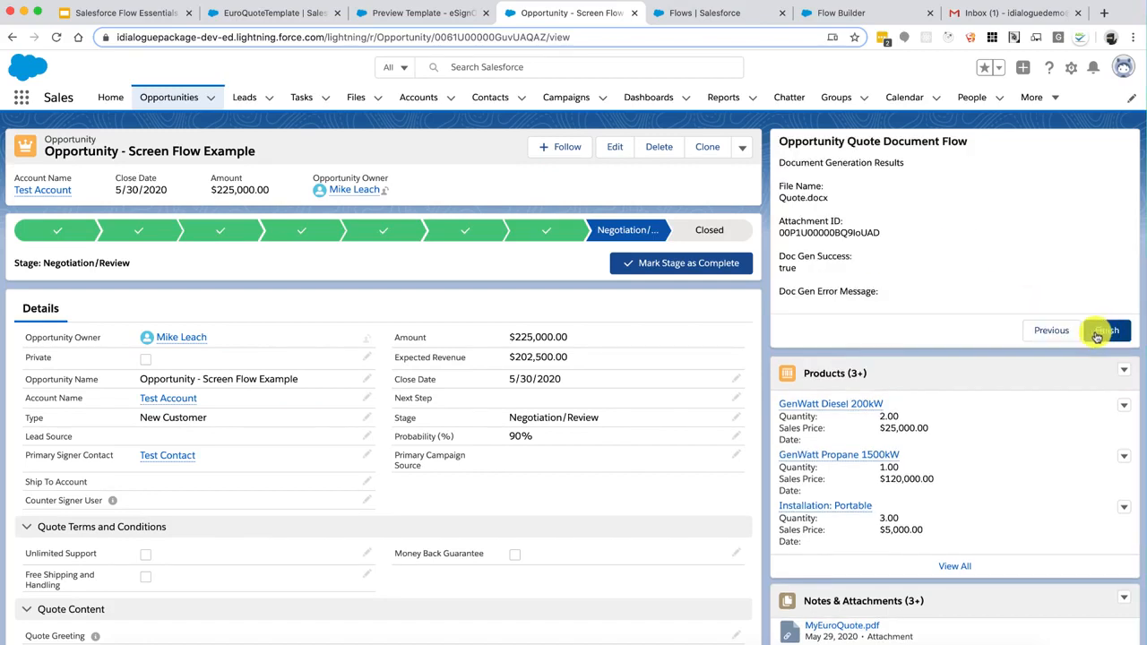
scroll(990, 414, down, 5)
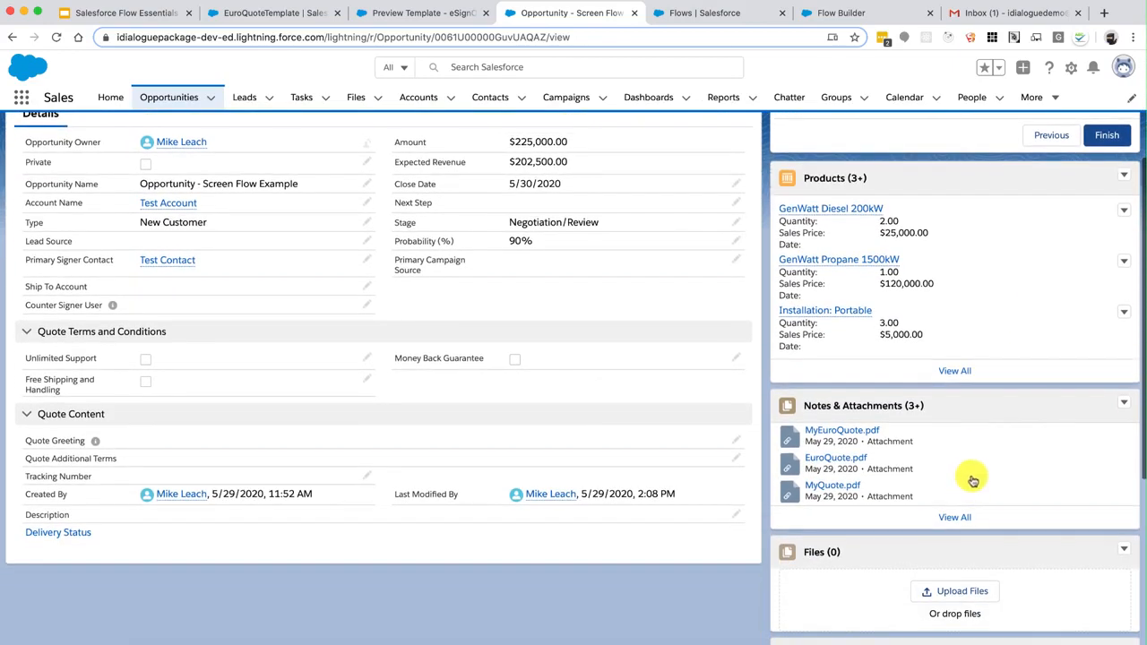
Verify Quote.docx heads the attachments while the Files card stays empty, then return to the V5 flow
click(960, 518)
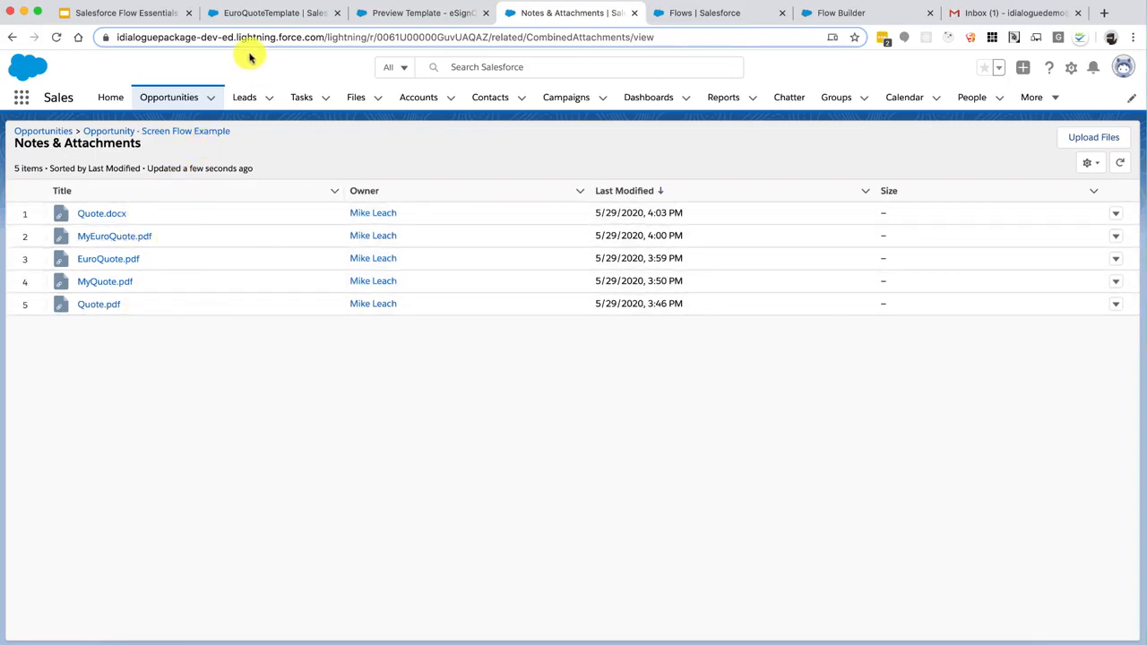
click(117, 132)
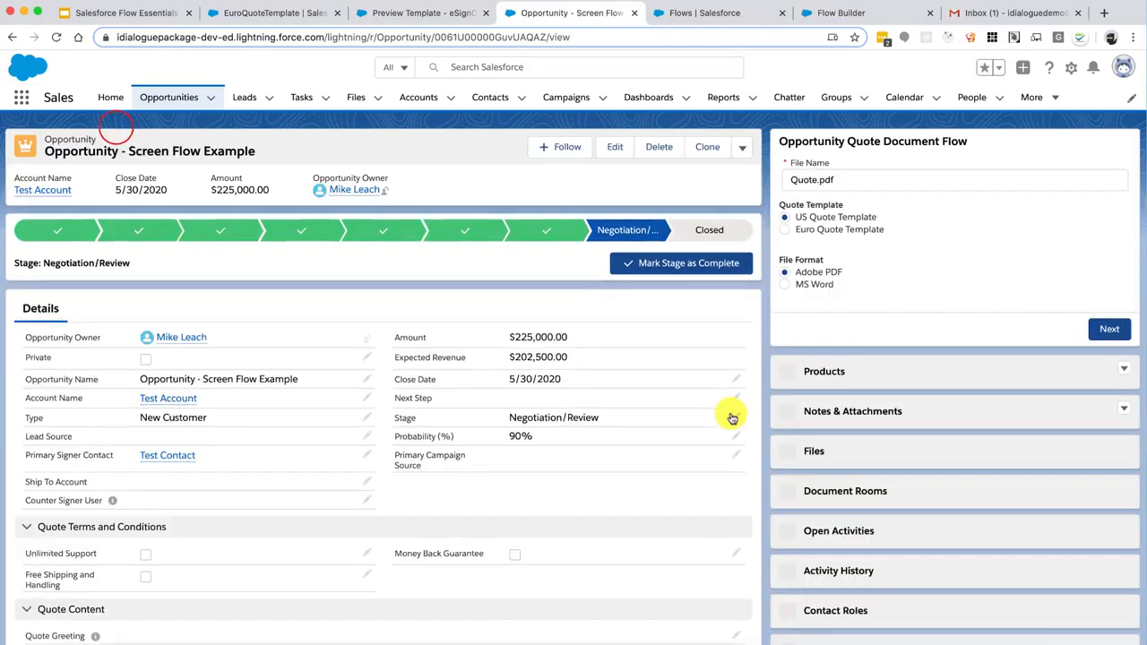
scroll(849, 463, down, 5)
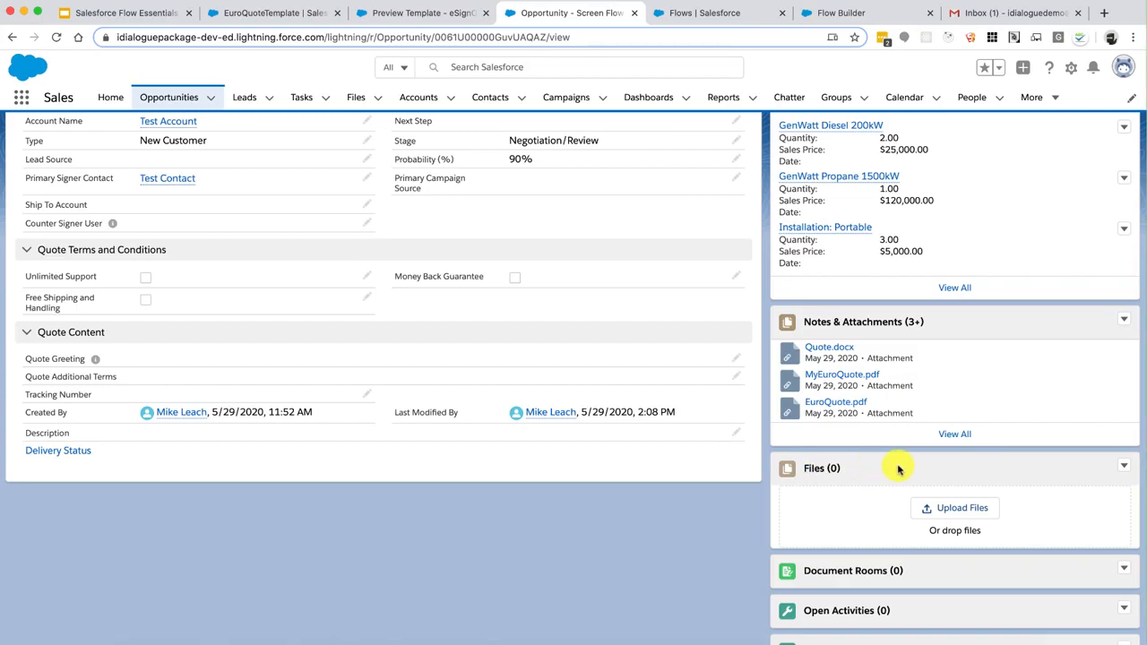
click(840, 13)
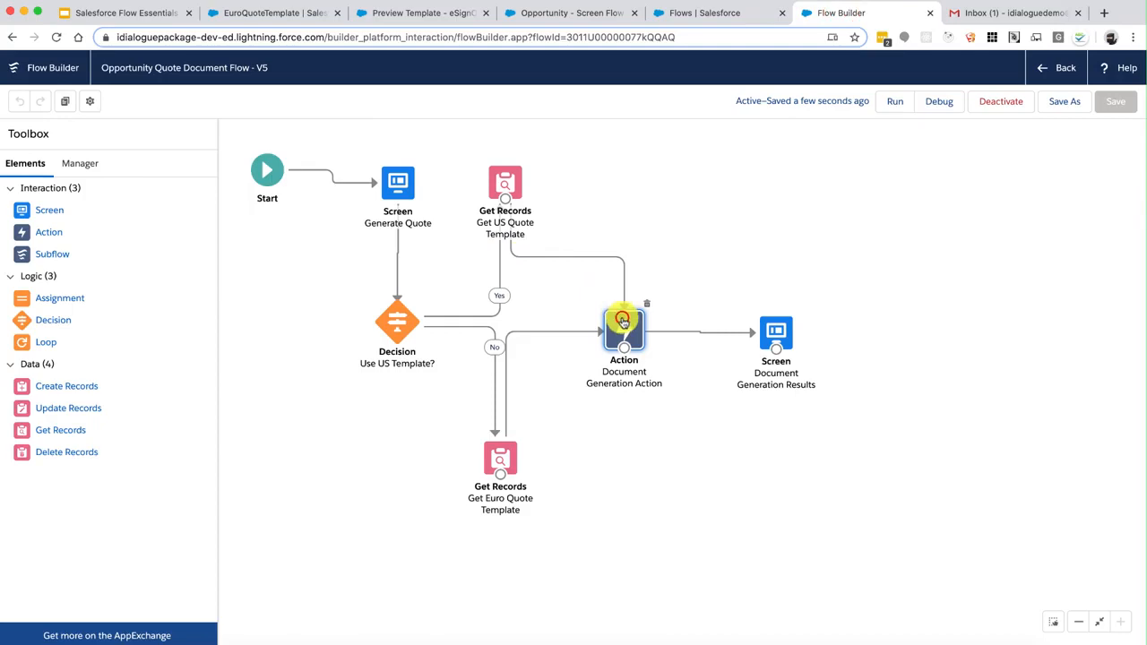
Include the action's Attach As input with the value File
double_click(623, 321)
scroll(623, 321, down, 3)
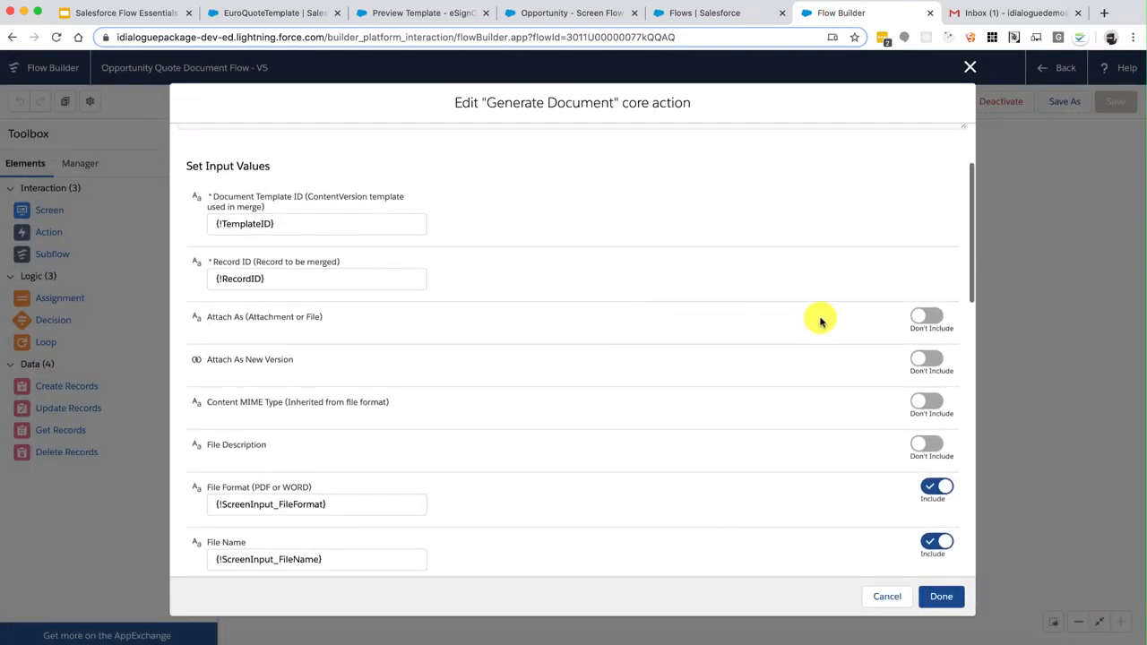
click(922, 322)
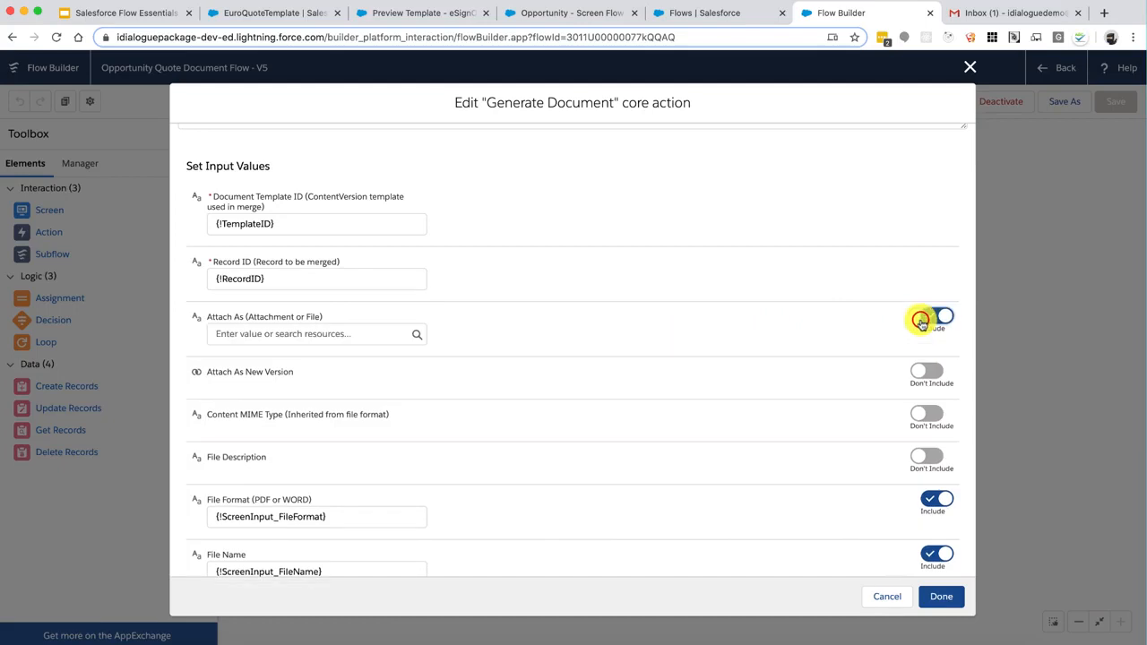
click(350, 333)
text(File)
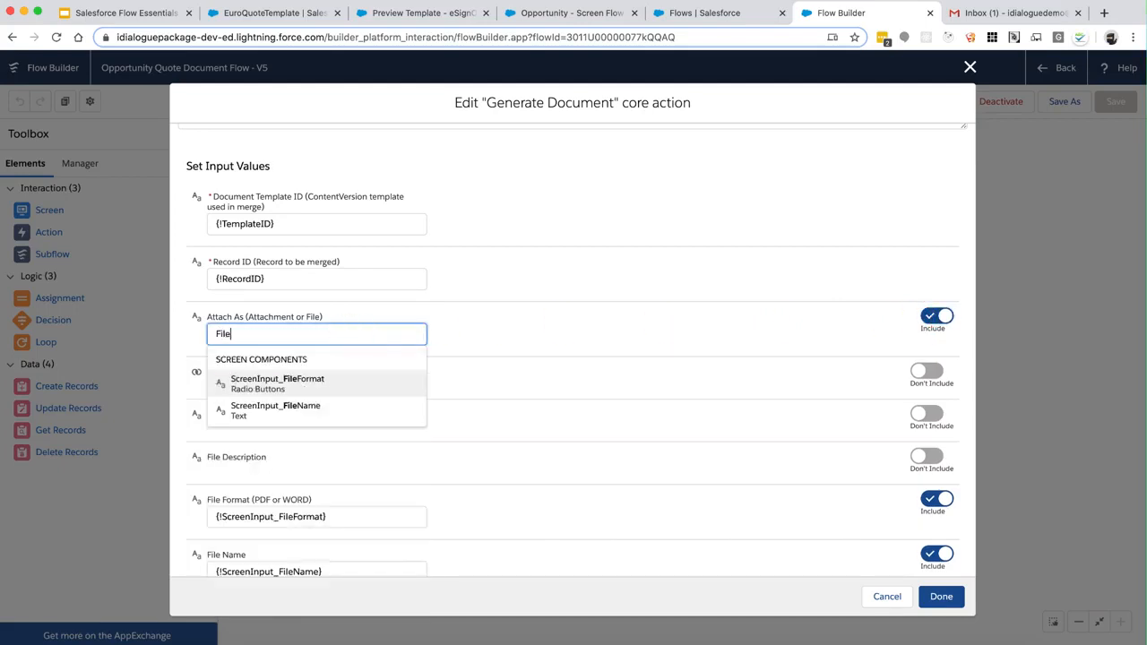
click(538, 319)
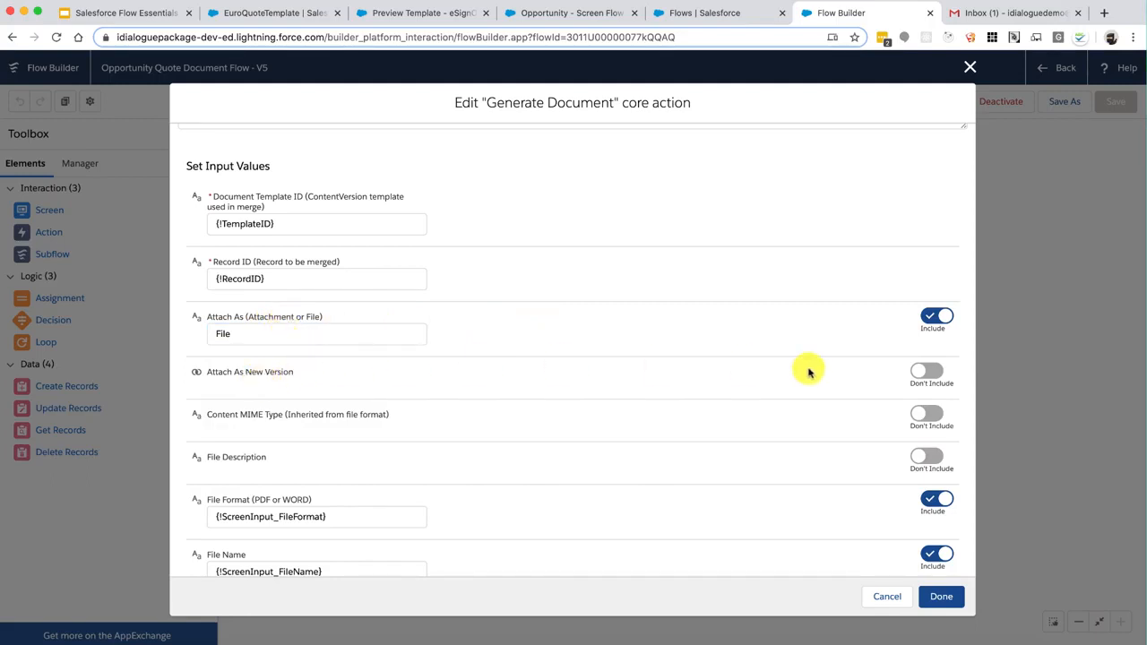
Include Attach As New Version set to {!$GlobalConstant.True} and apply the changes
click(923, 376)
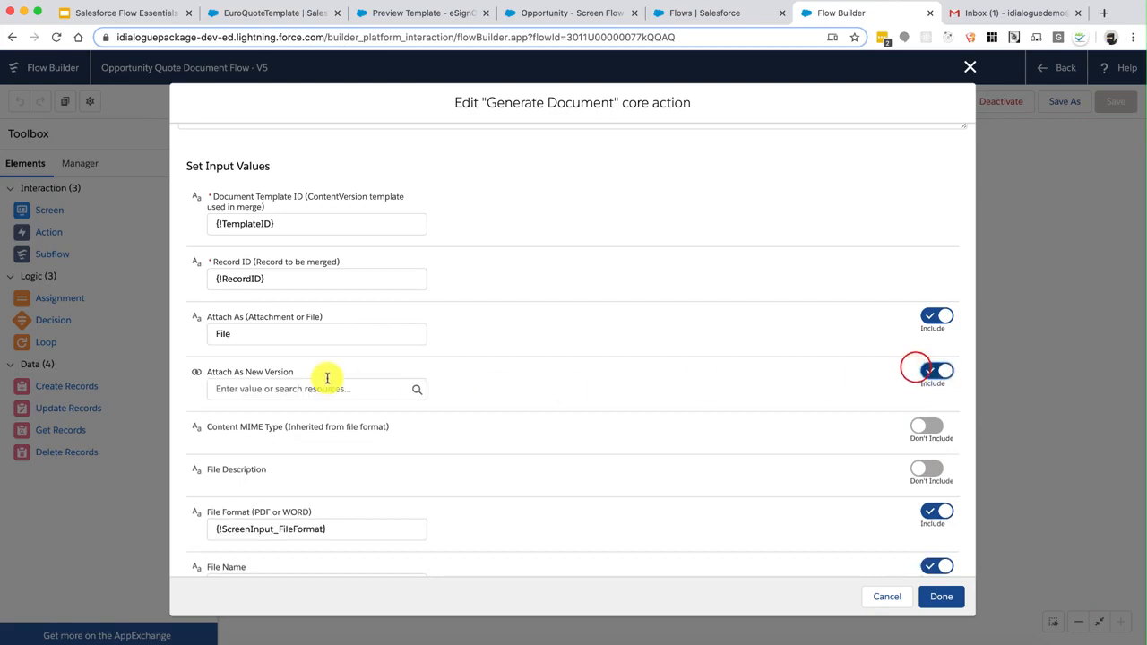
click(328, 387)
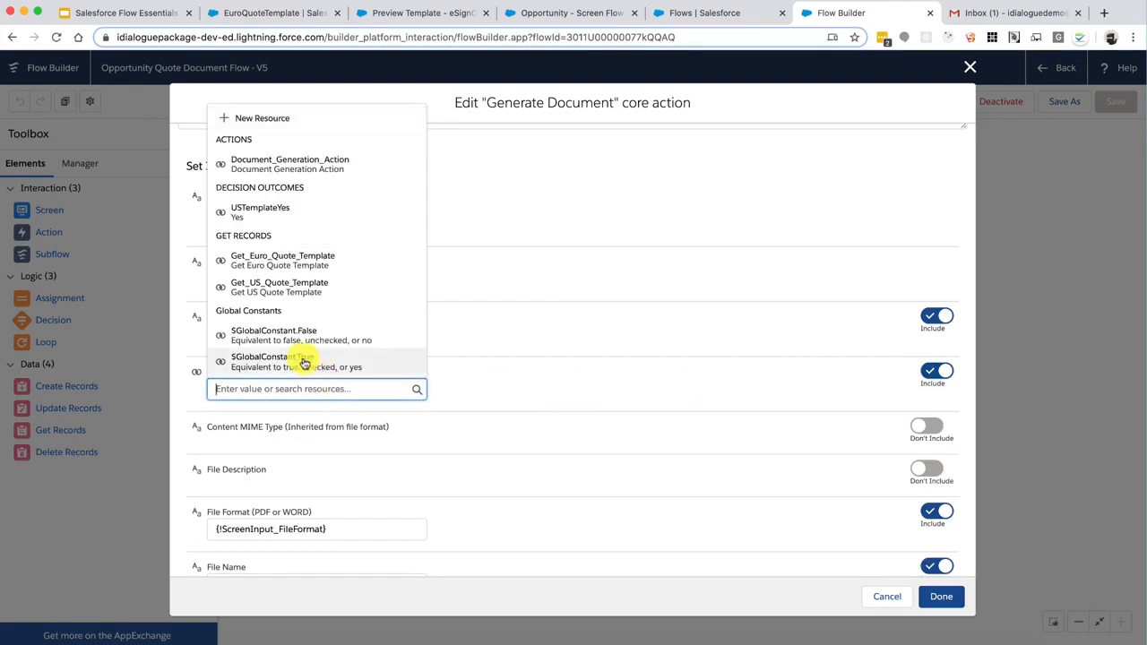
click(302, 359)
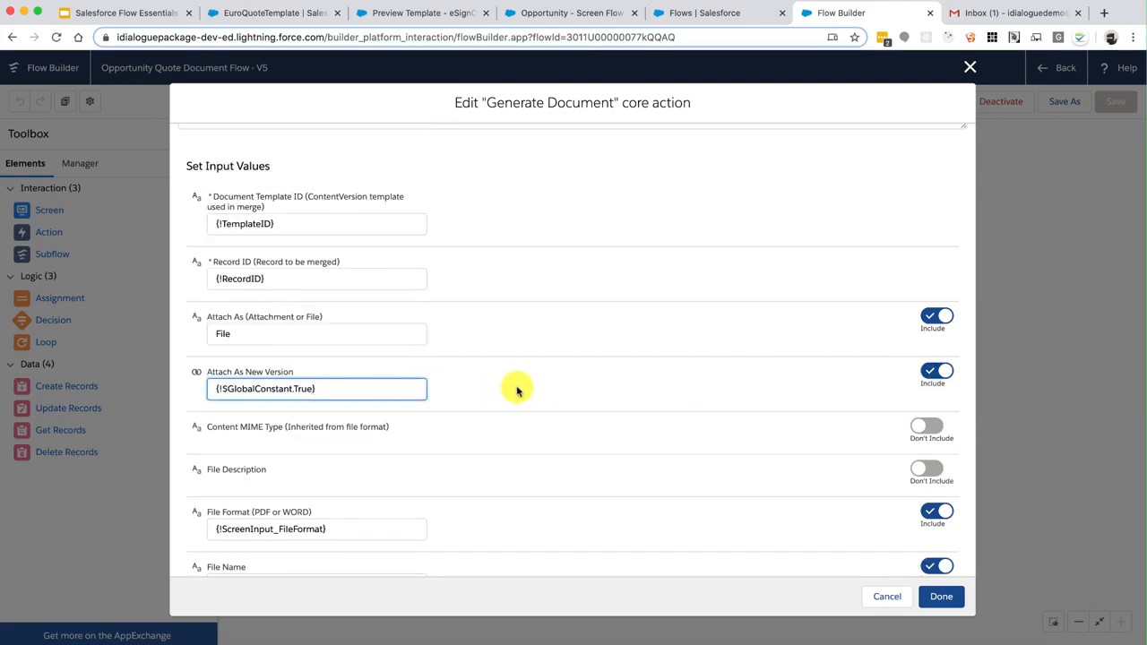
click(940, 596)
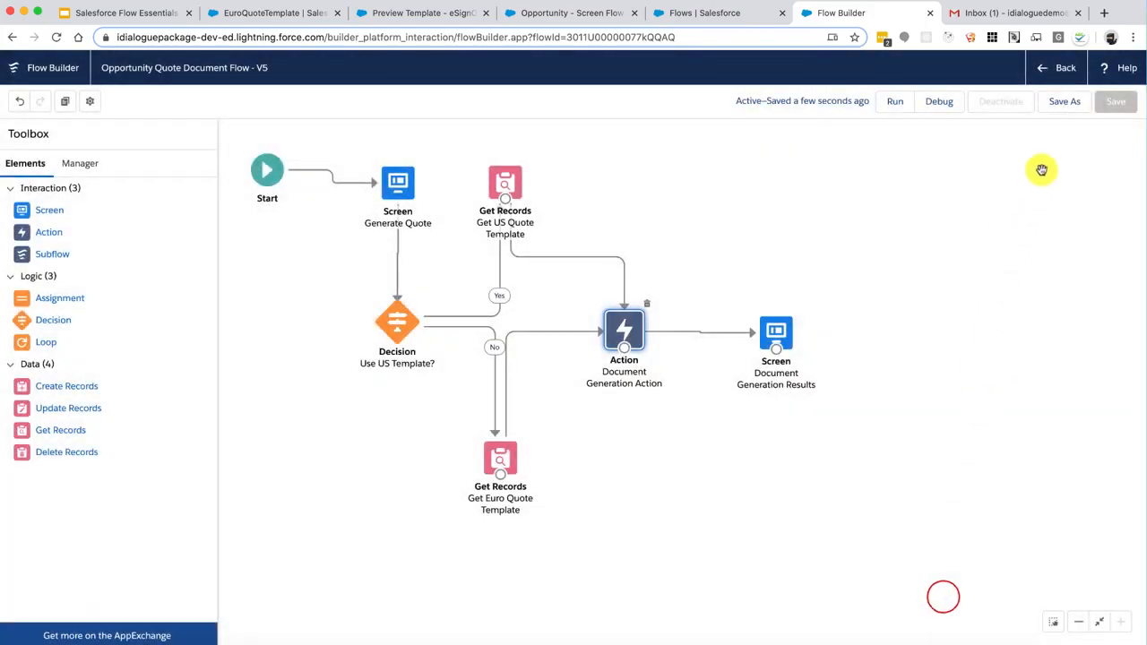
Save the flow as new version V6 described 'Enabled Chatter Files', activate it, and return to the opportunity
click(1062, 105)
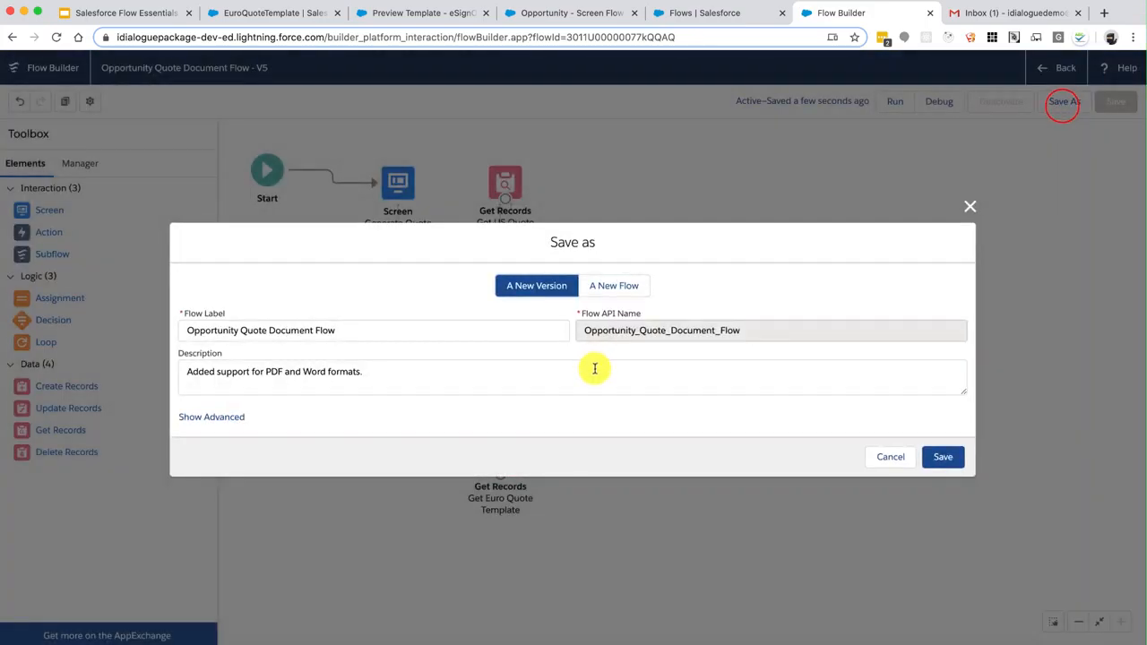
click(595, 370)
triple_click(595, 370)
text(ed Chatter Files)
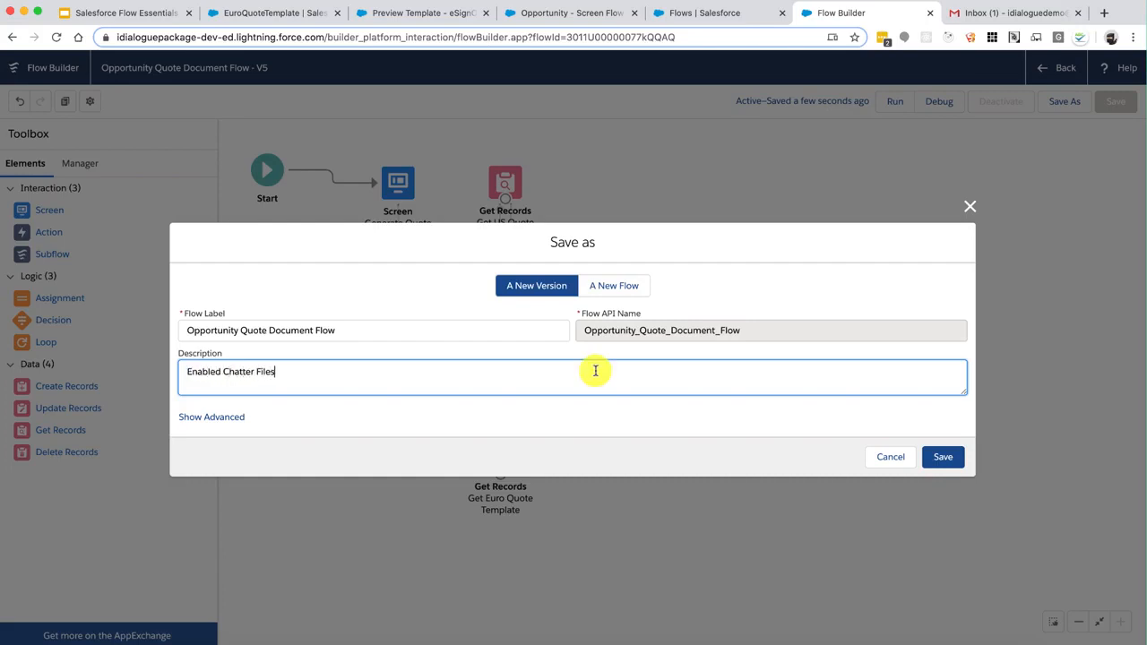
click(942, 456)
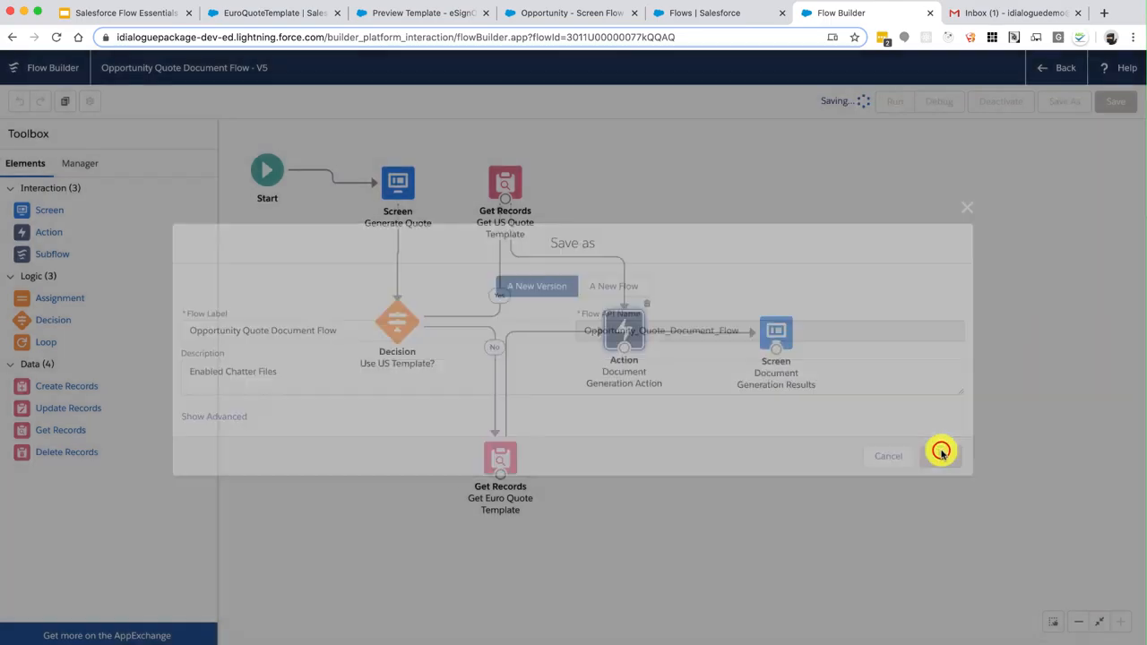
click(999, 102)
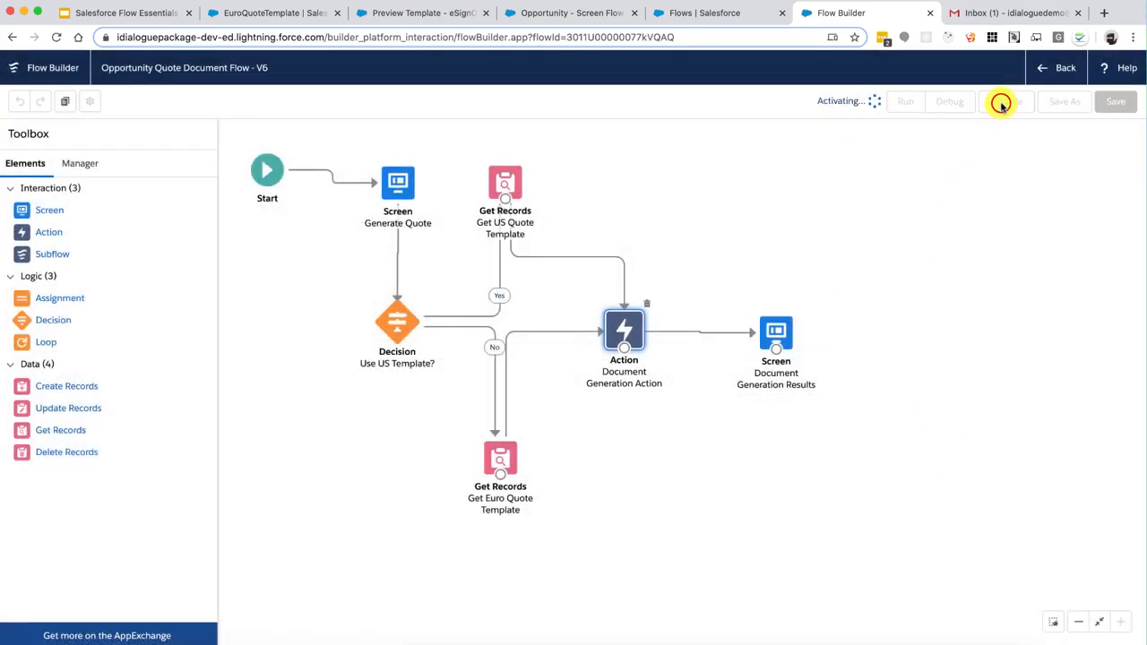
click(577, 14)
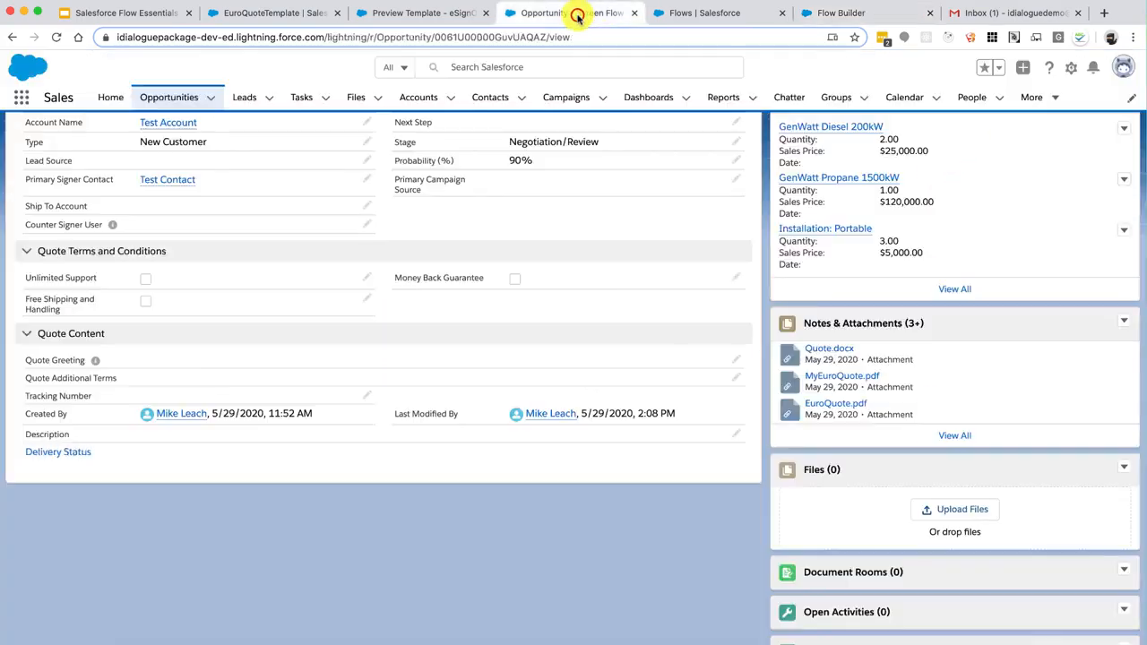
Reload the opportunity and run the quote flow to generate Quote.pdf
click(55, 36)
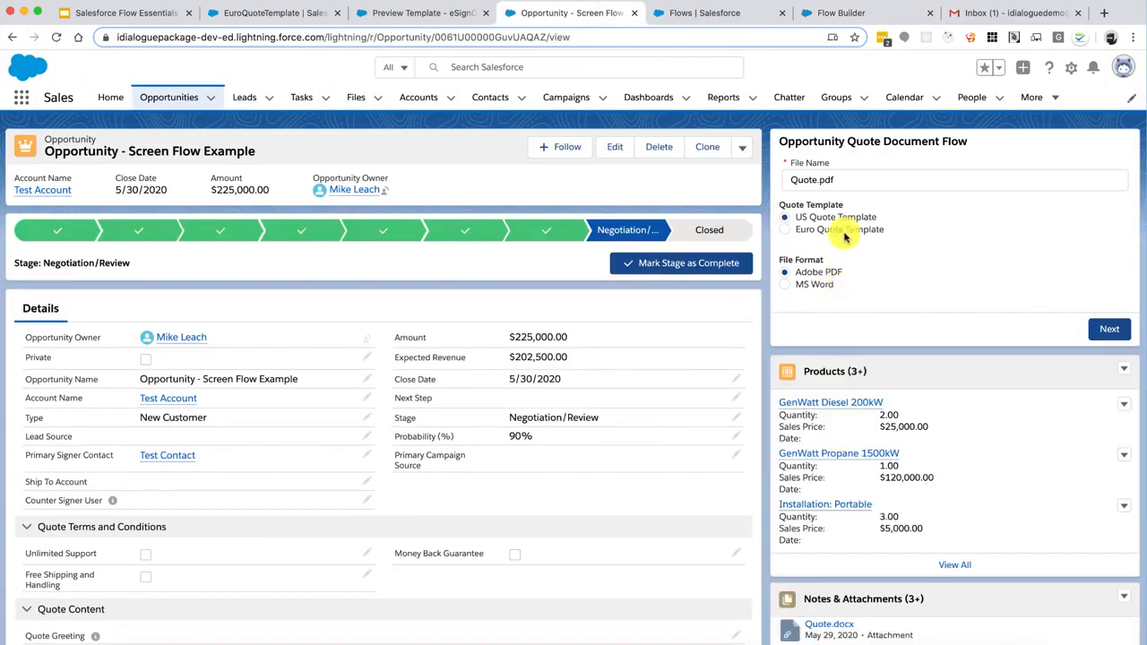
click(846, 184)
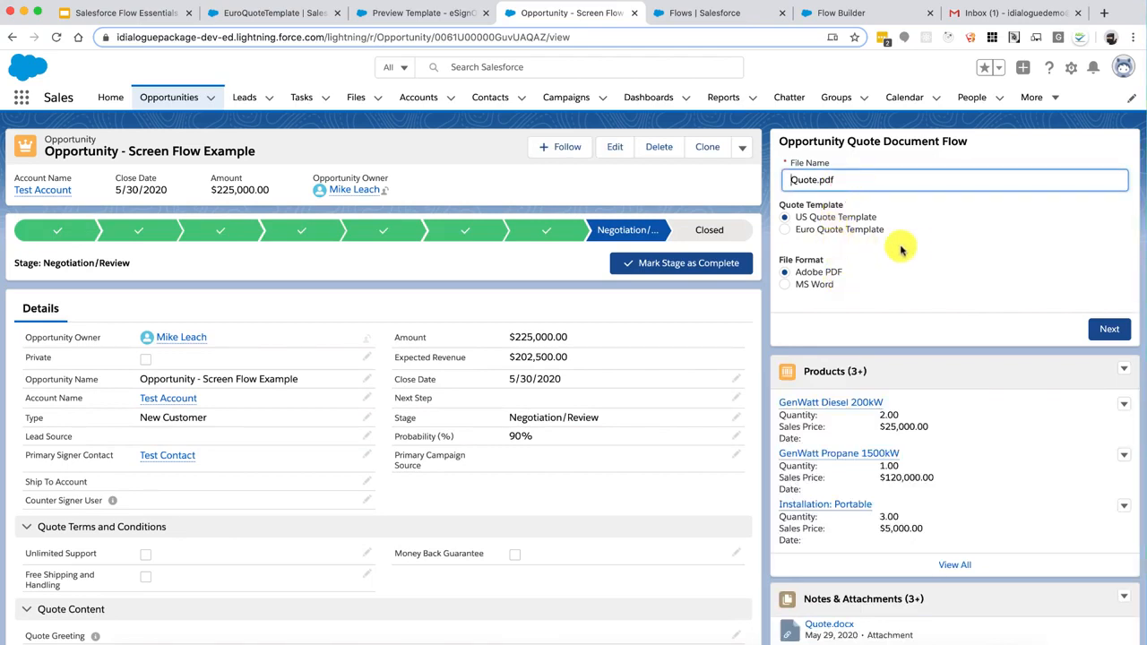
click(1109, 329)
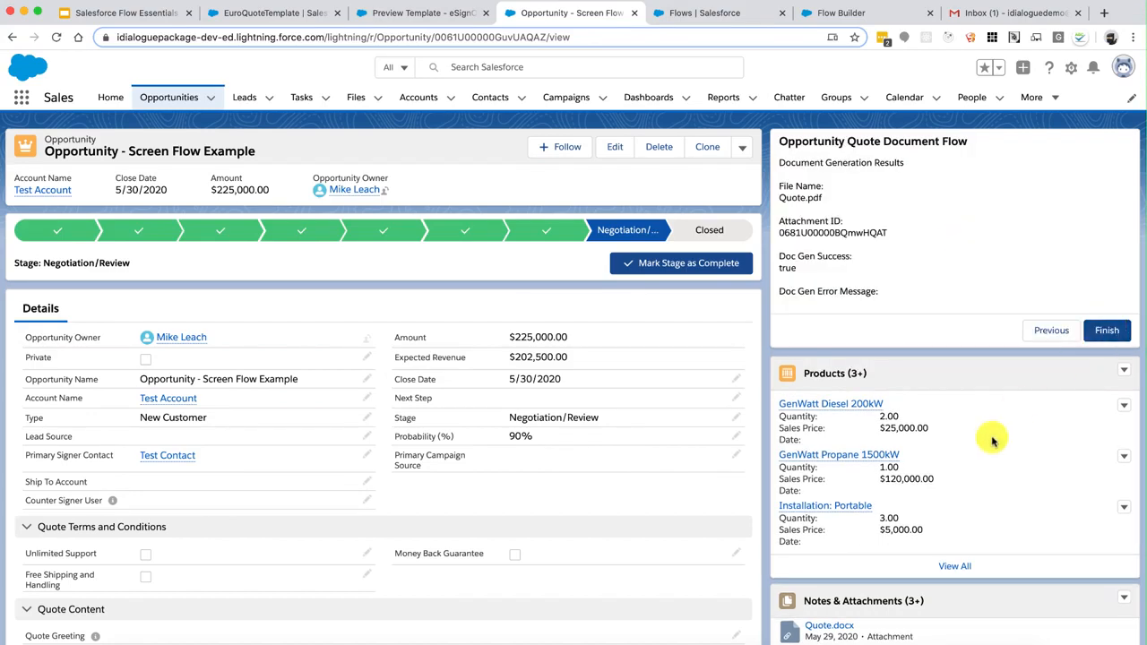
scroll(946, 507, down, 2)
scroll(946, 507, down, 6)
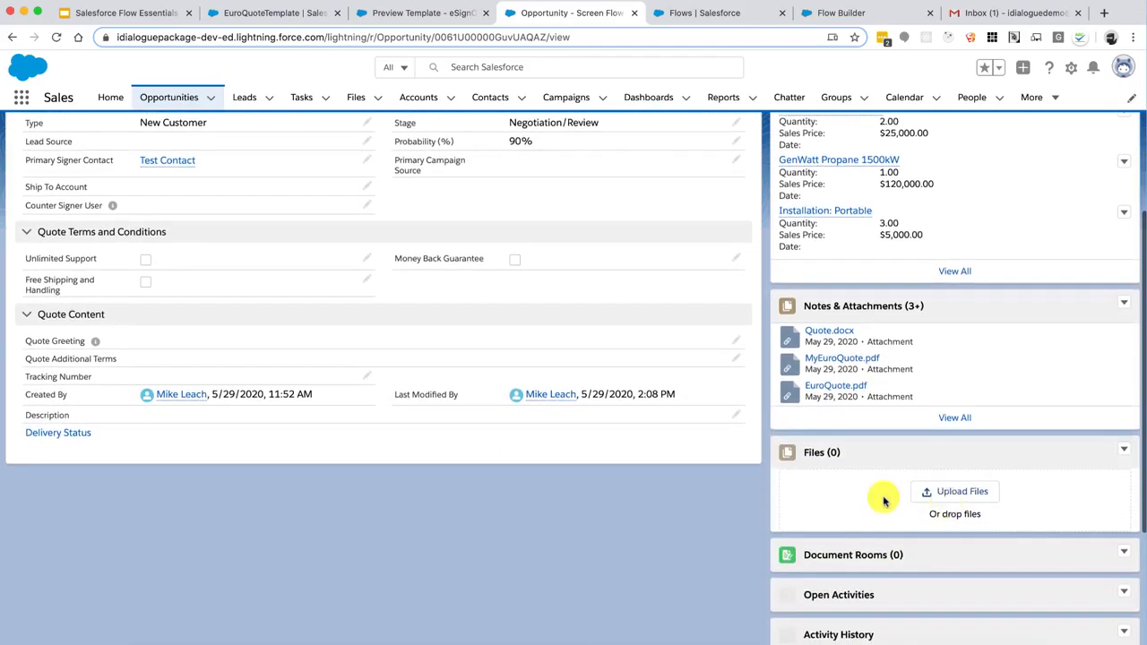
Reload the record and open the Files list showing the 83KB Quote.pdf
click(55, 37)
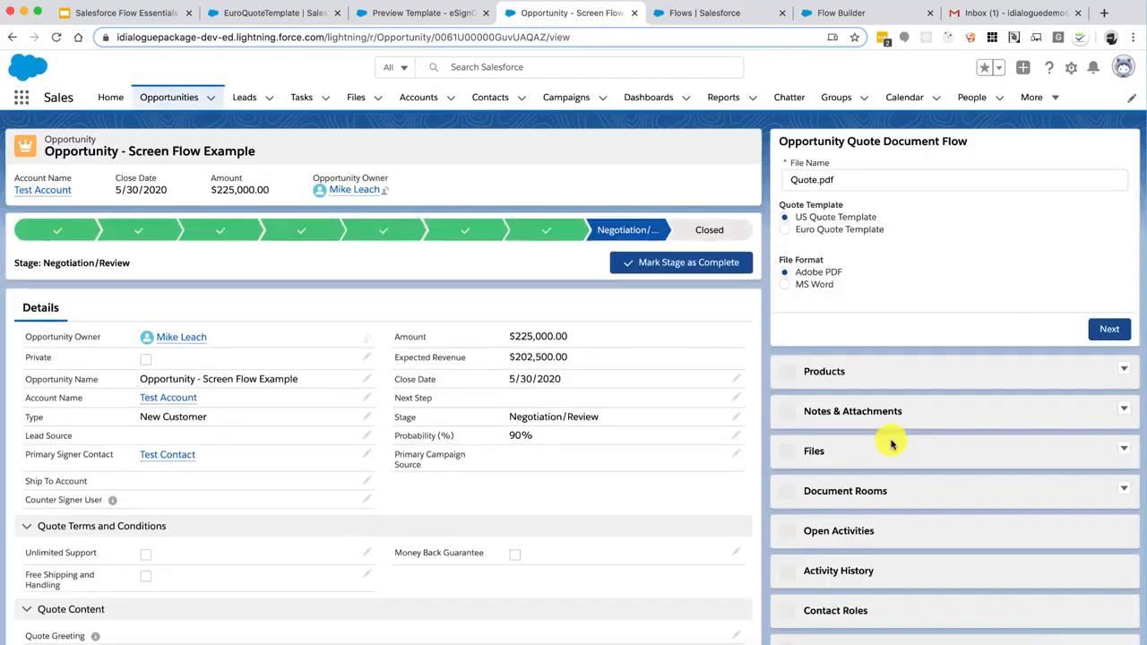
scroll(890, 444, down, 9)
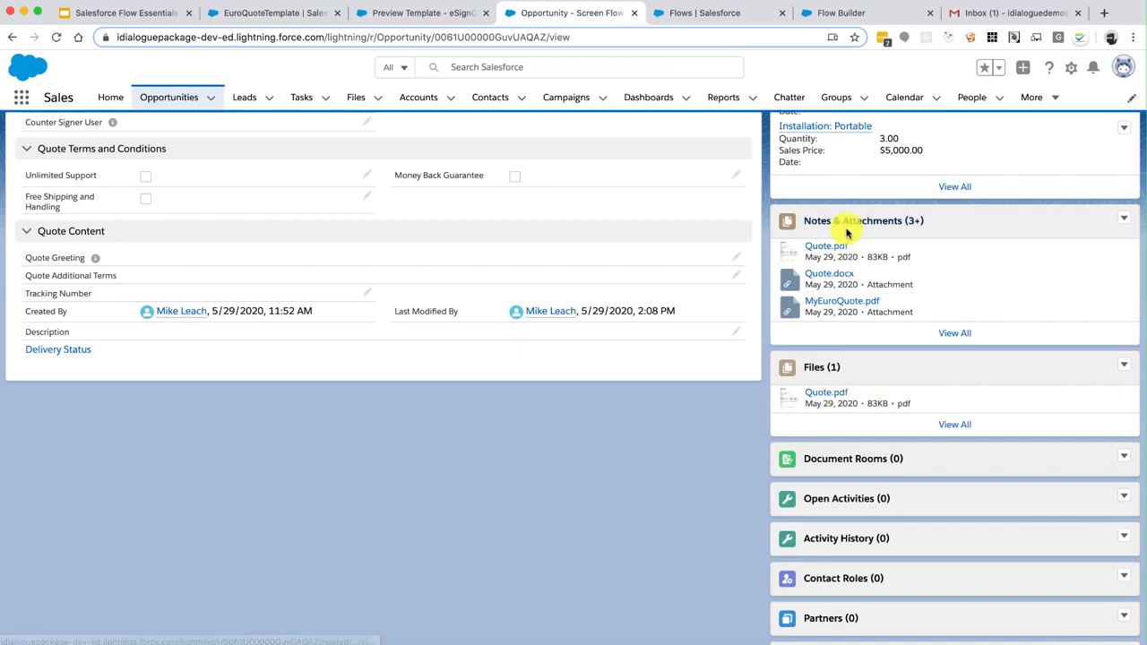
click(954, 423)
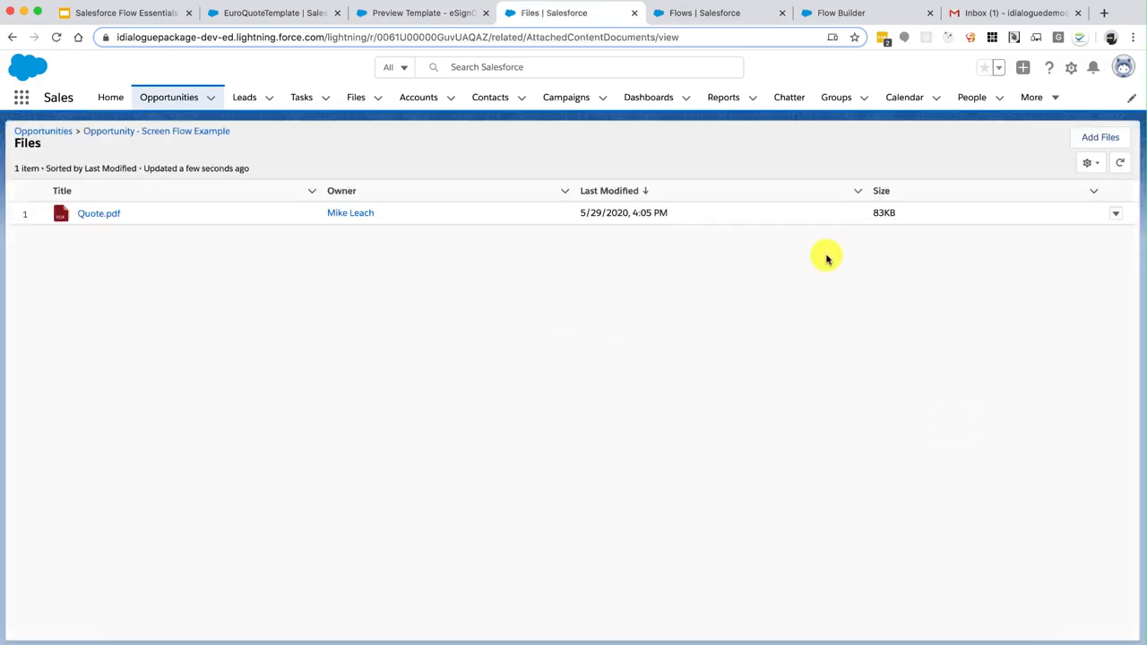
Back on the opportunity, regenerate the quote through the flow and reopen the Files list
click(1116, 215)
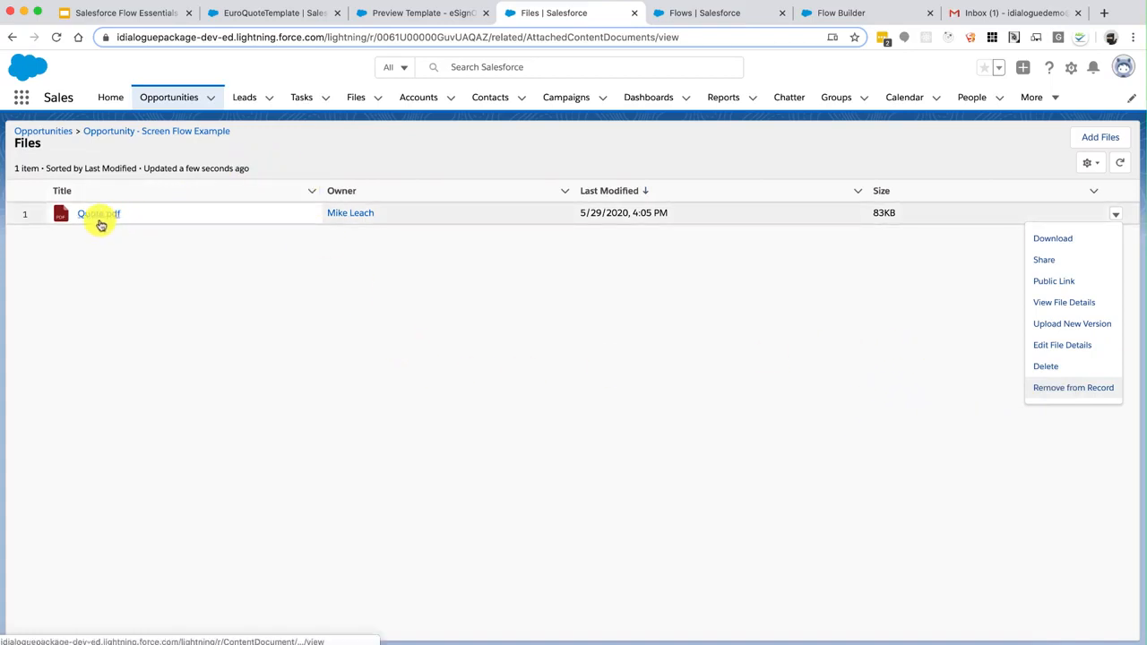
click(179, 132)
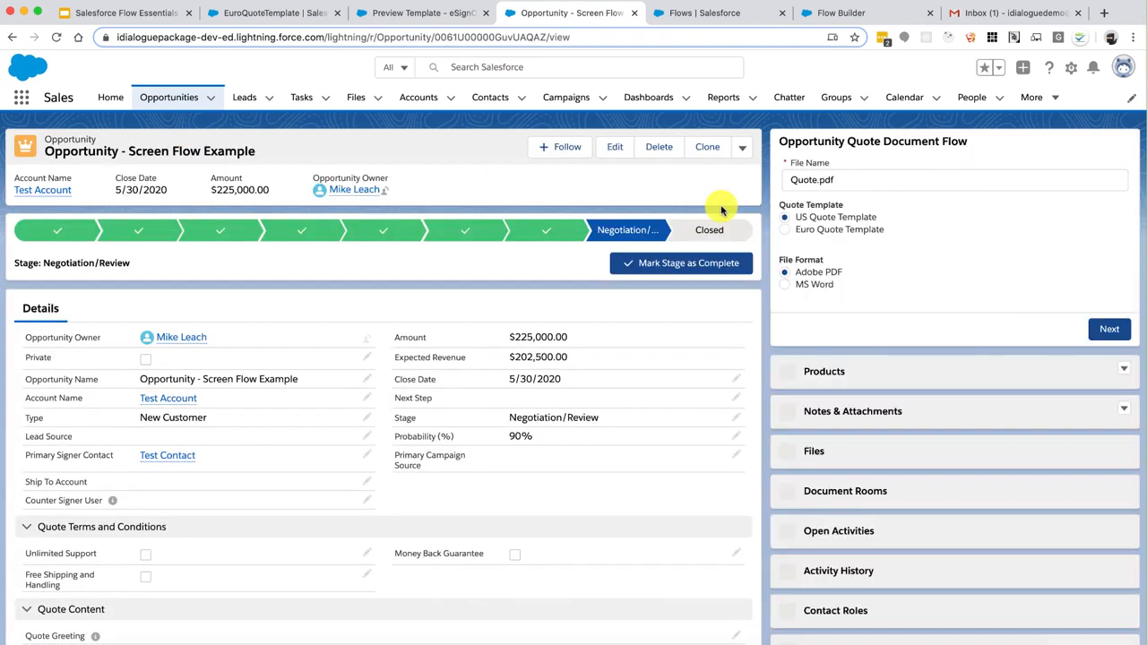
click(1108, 331)
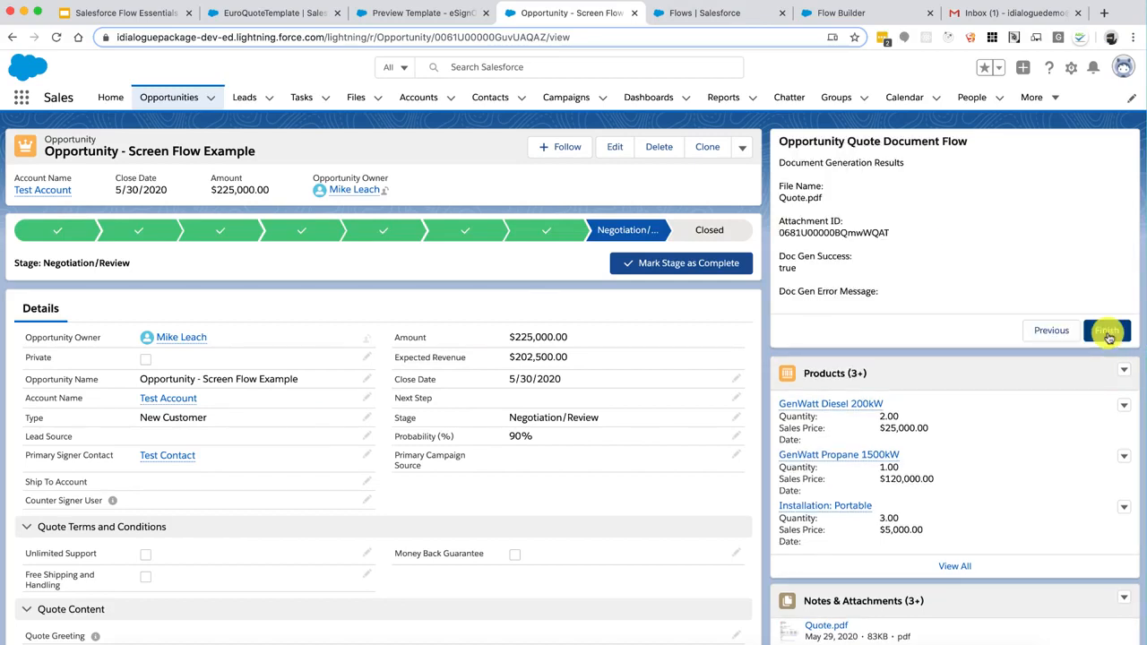
click(1108, 332)
scroll(1024, 402, down, 5)
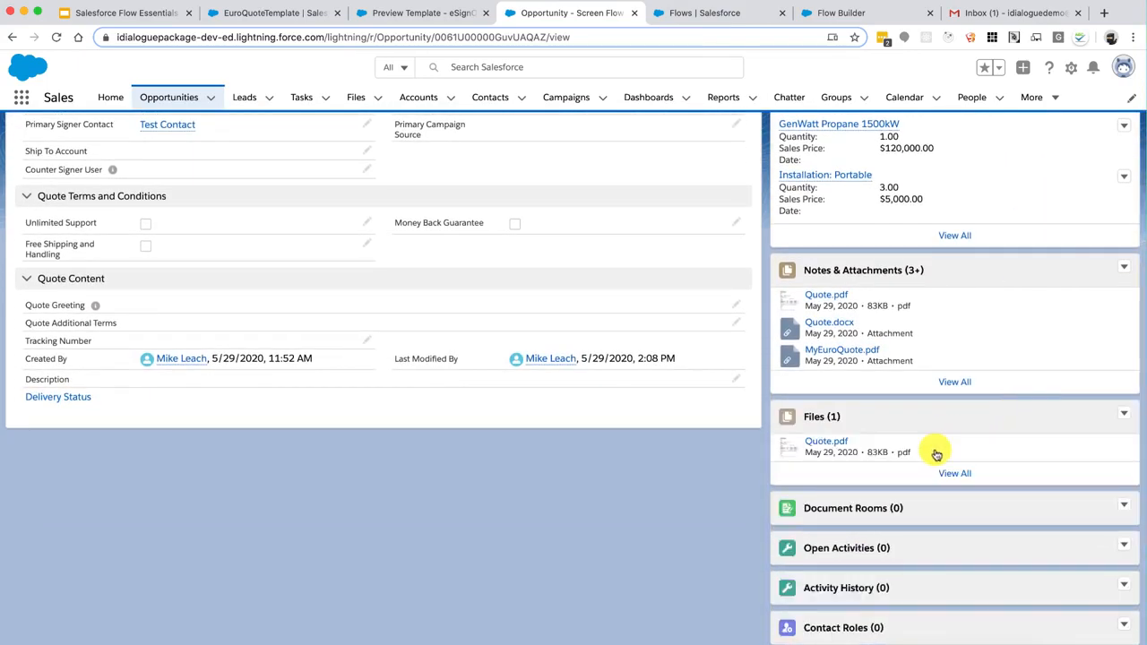
click(949, 471)
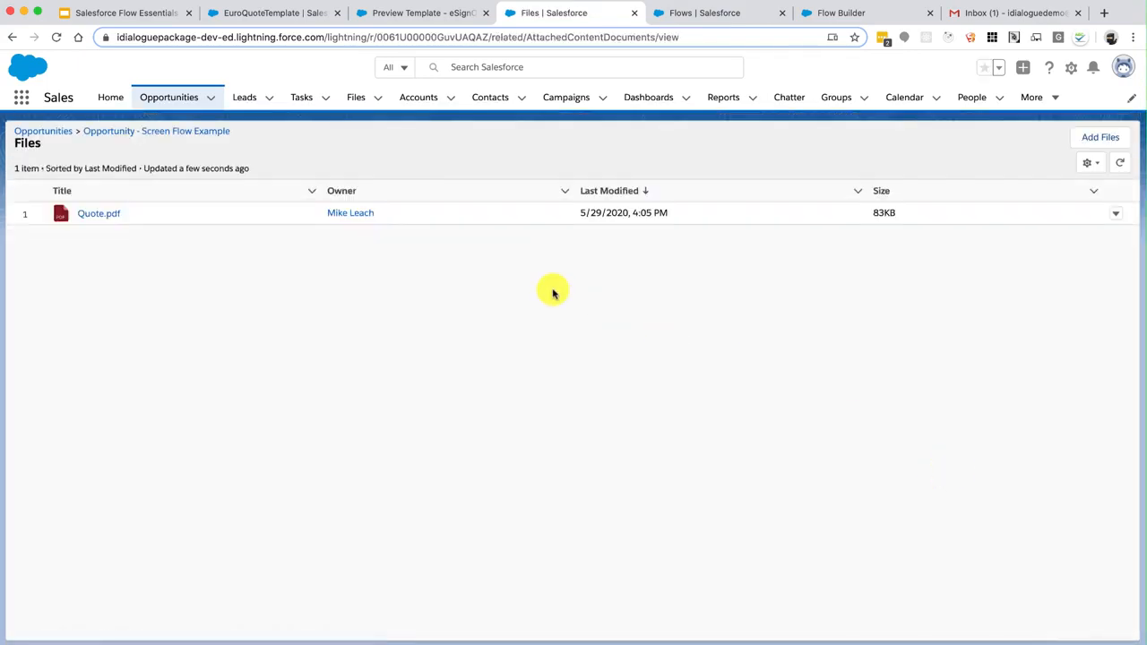
Check Quote.pdf's file details for its two versions, then go back to the Files list
click(1111, 221)
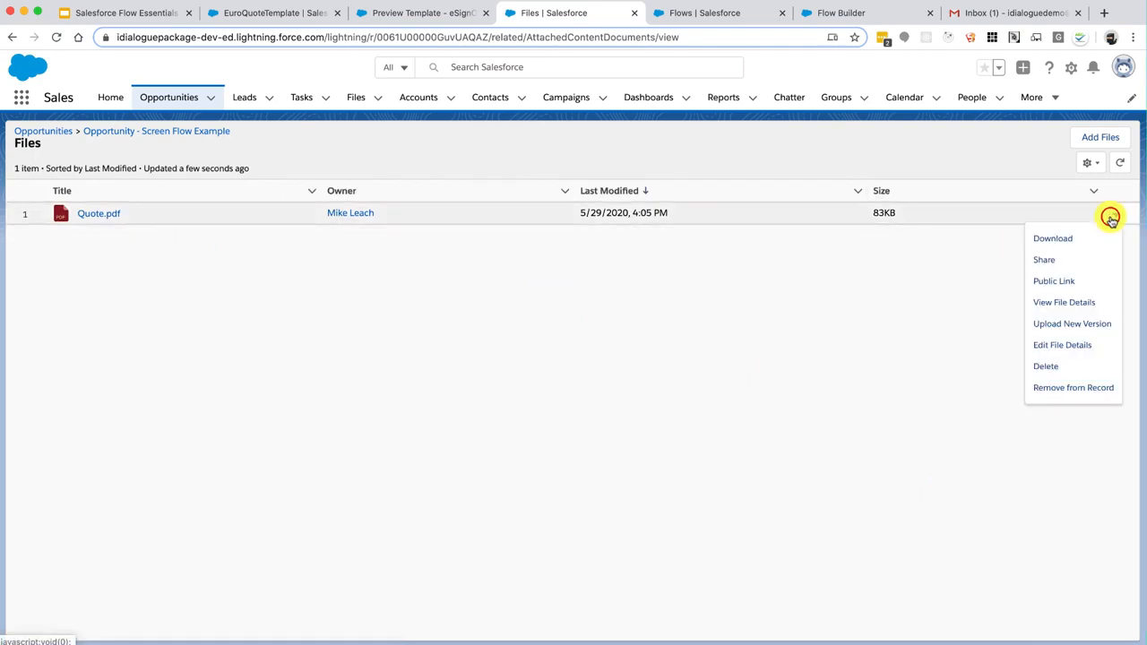
click(1057, 302)
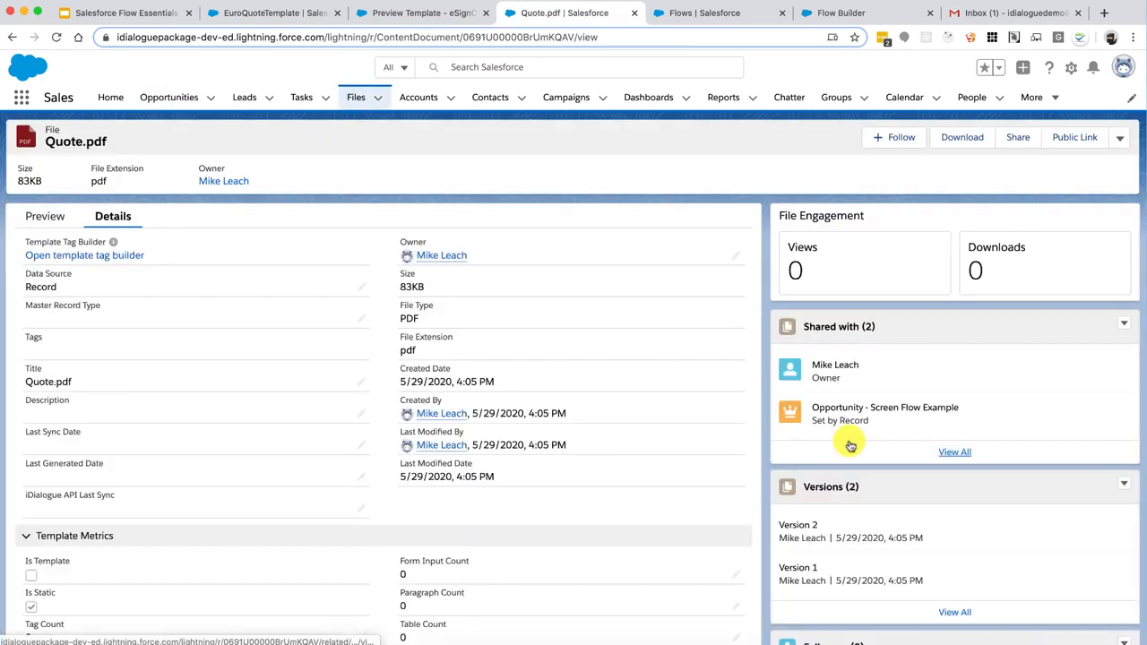
scroll(852, 444, down, 2)
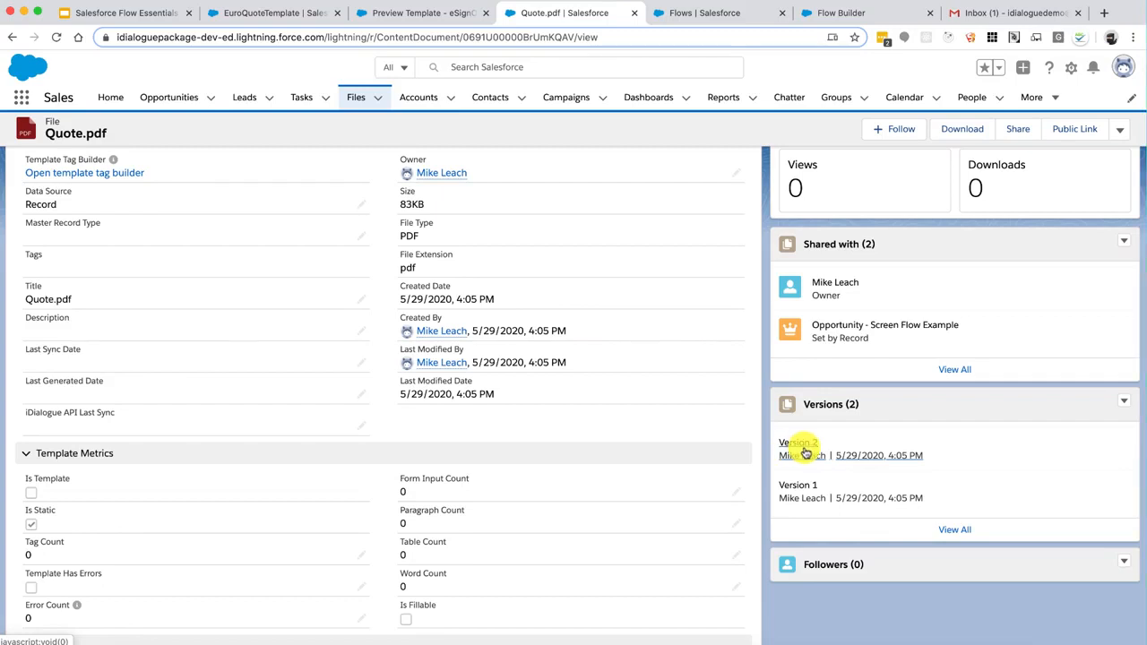
scroll(805, 453, up, 3)
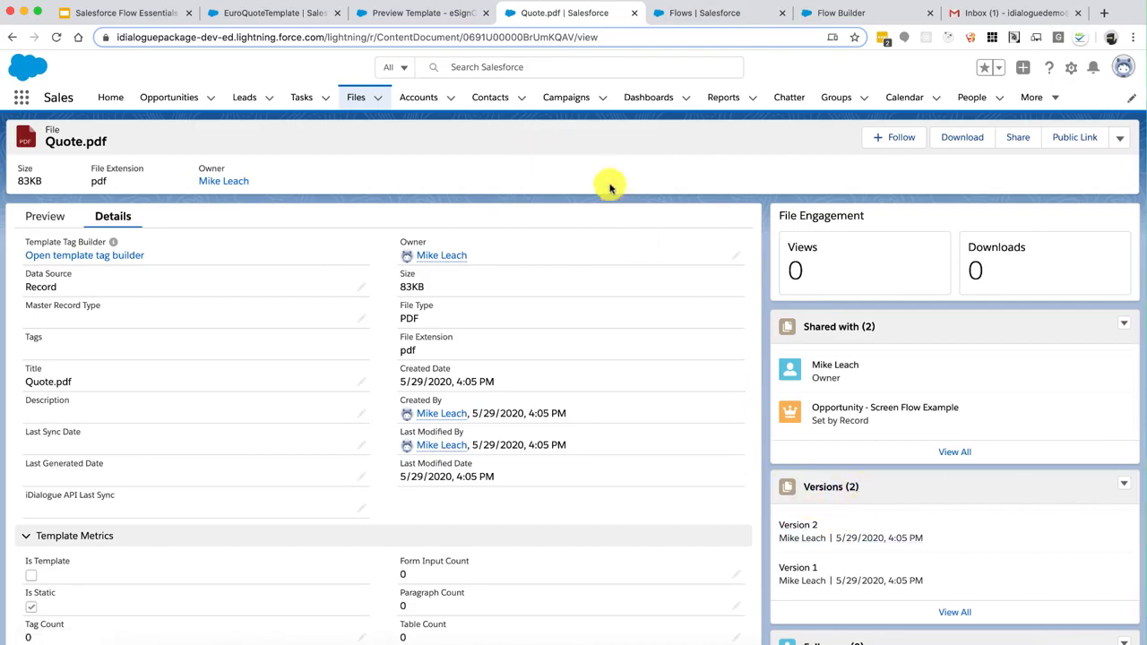
click(10, 37)
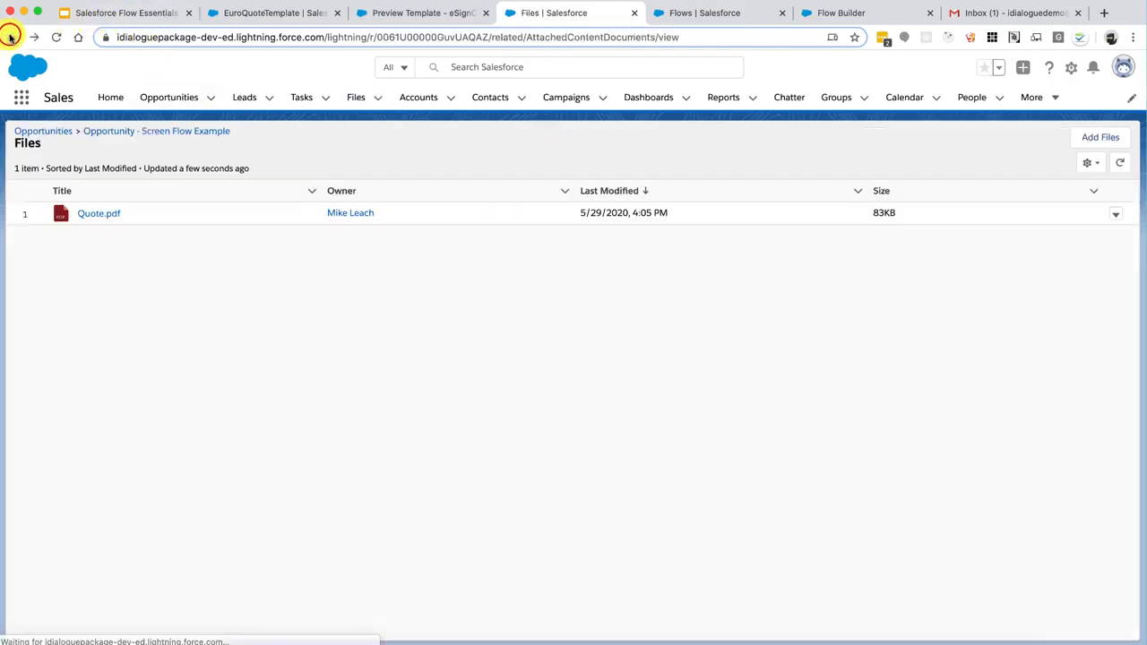
Change the GenWatt Diesel 200kW line item quantity to 10 and rerun the Opportunity Quote Document Flow
click(132, 130)
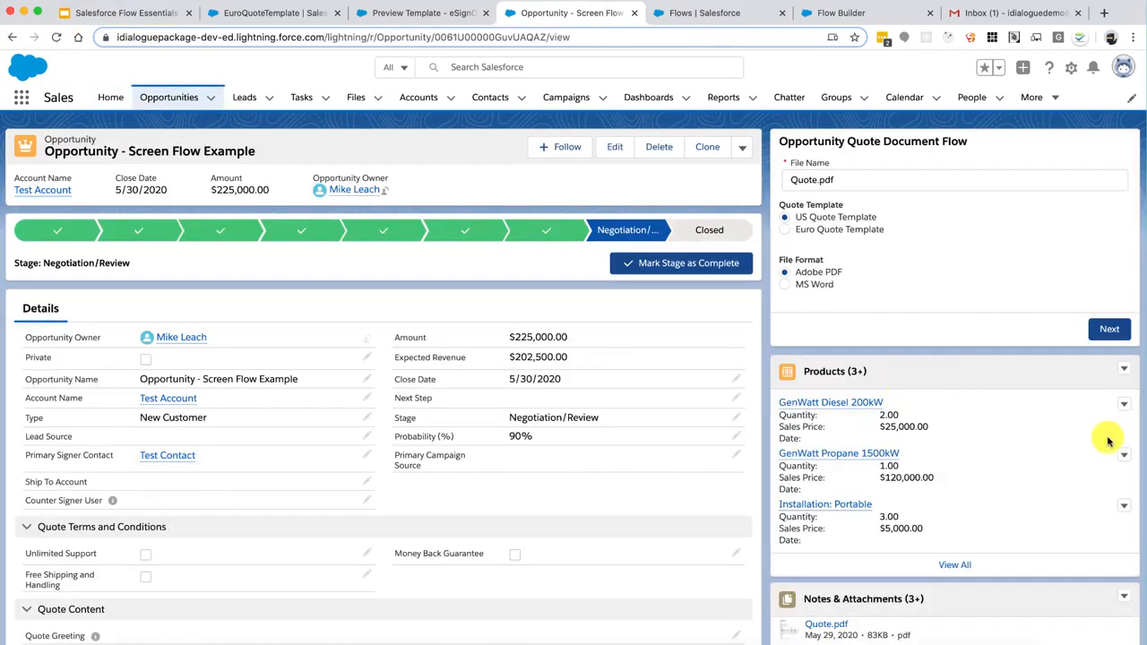
click(1123, 405)
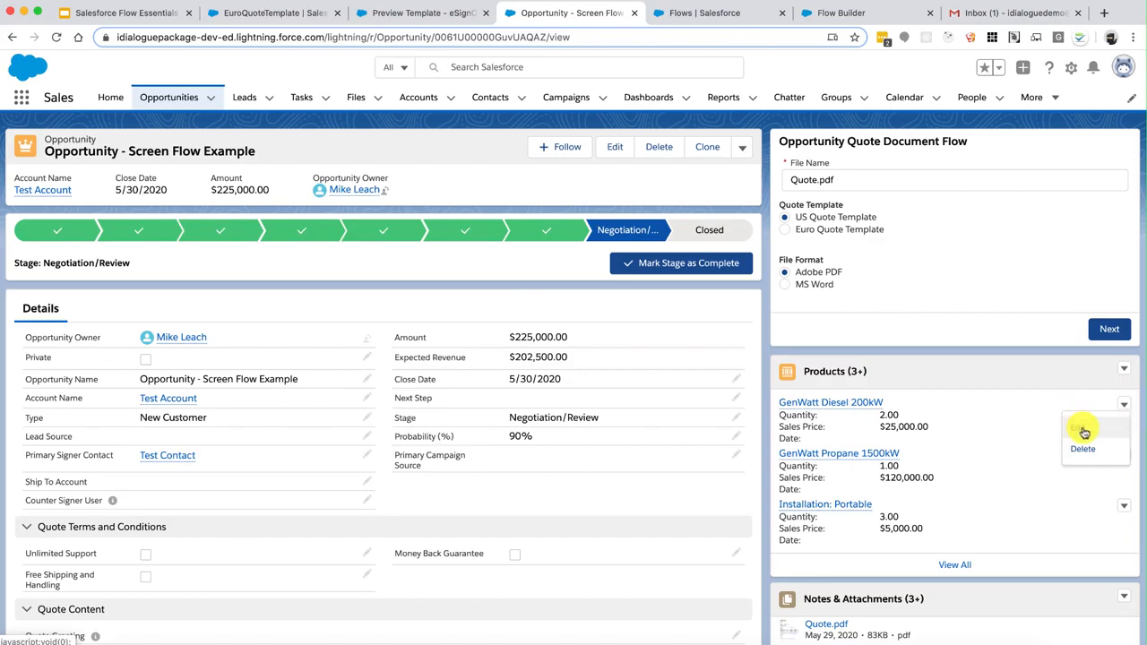
click(1079, 428)
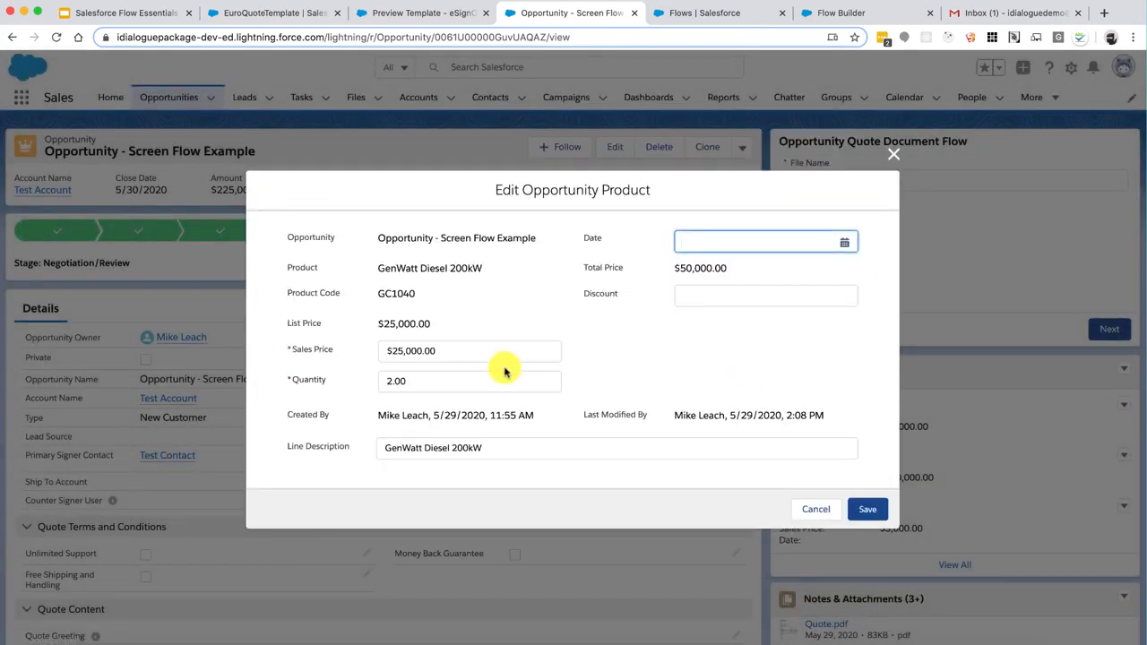
click(425, 378)
text(10)
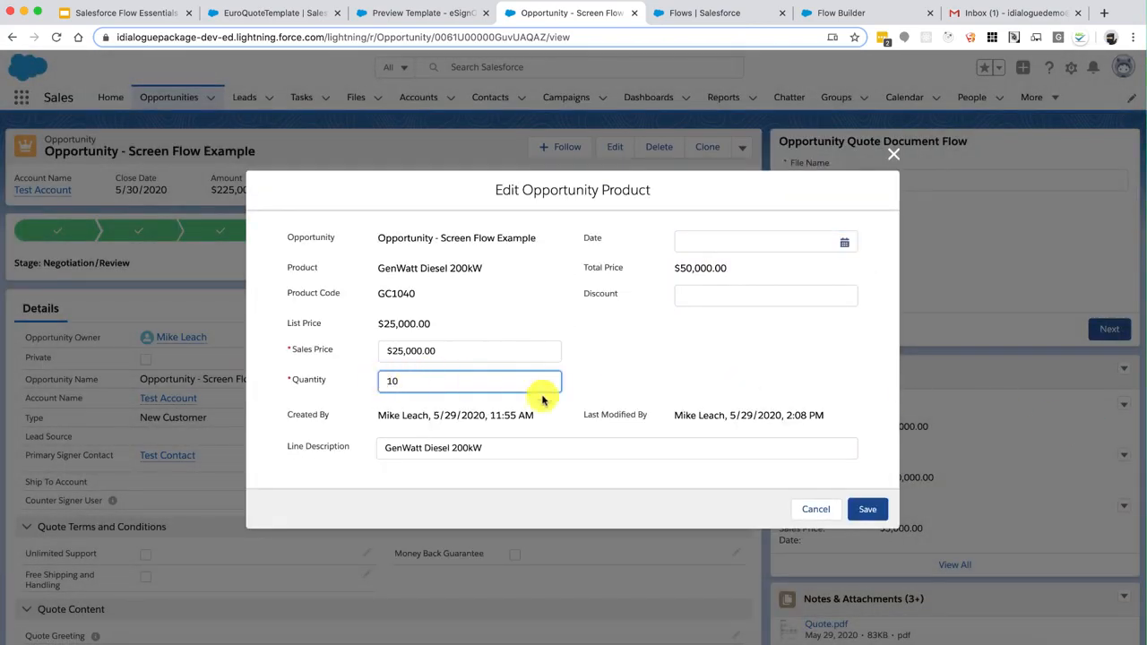
click(866, 508)
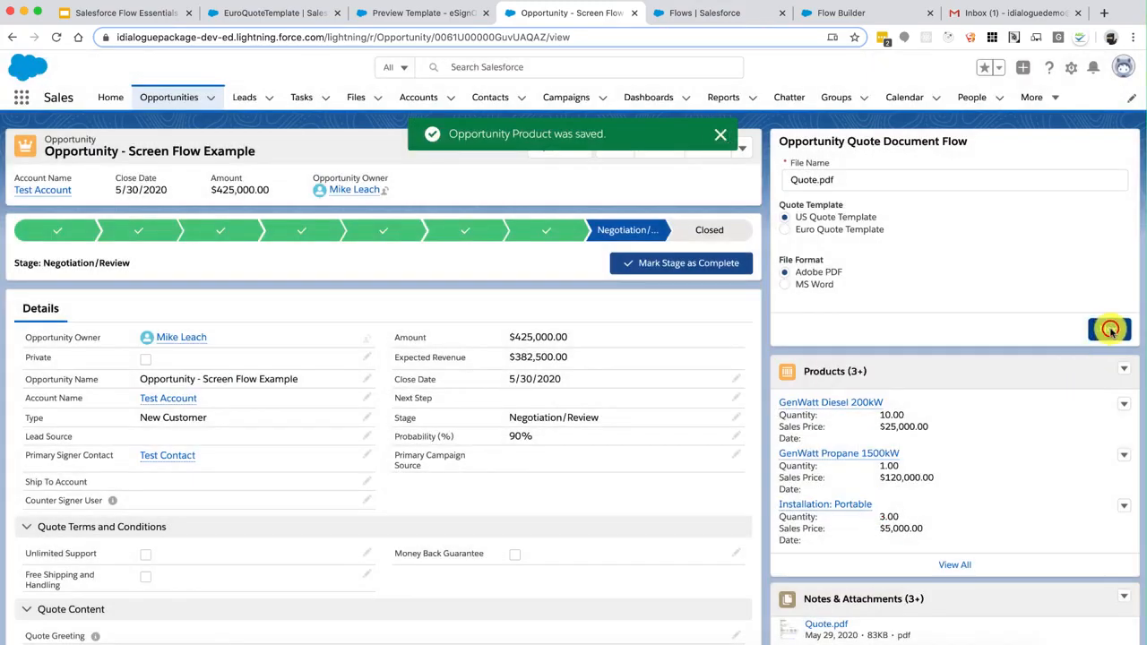
click(1110, 329)
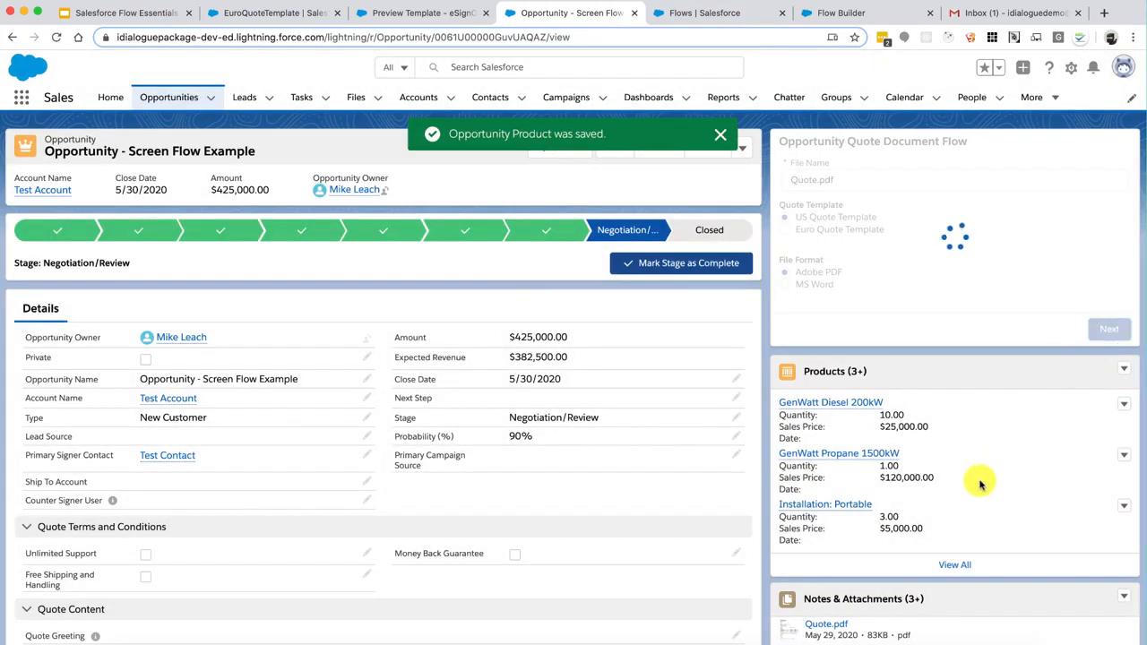
scroll(980, 484, down, 5)
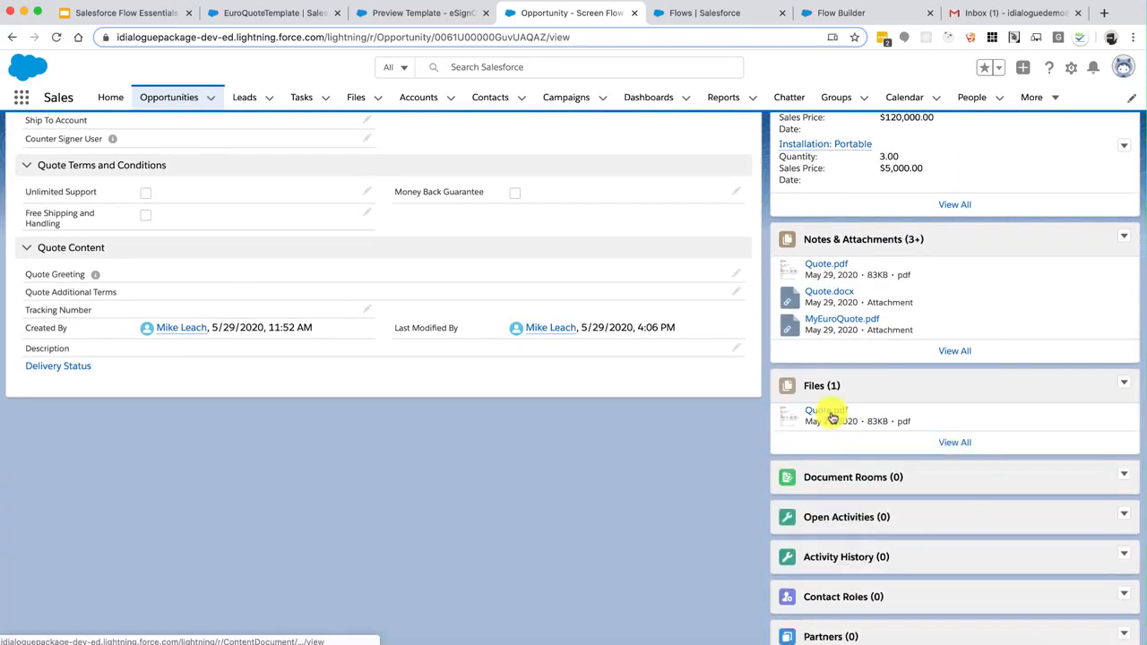
Download version 3 of Quote.pdf and open it, confirming quantity 10.0 and a $425,000.00 total
click(948, 441)
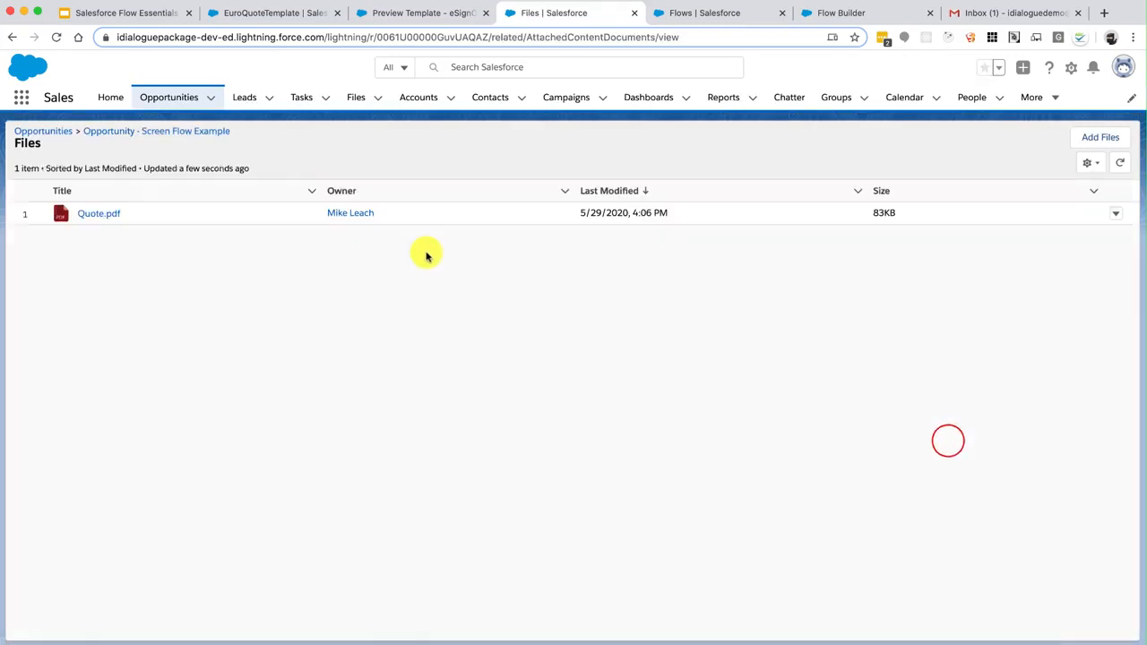
click(311, 180)
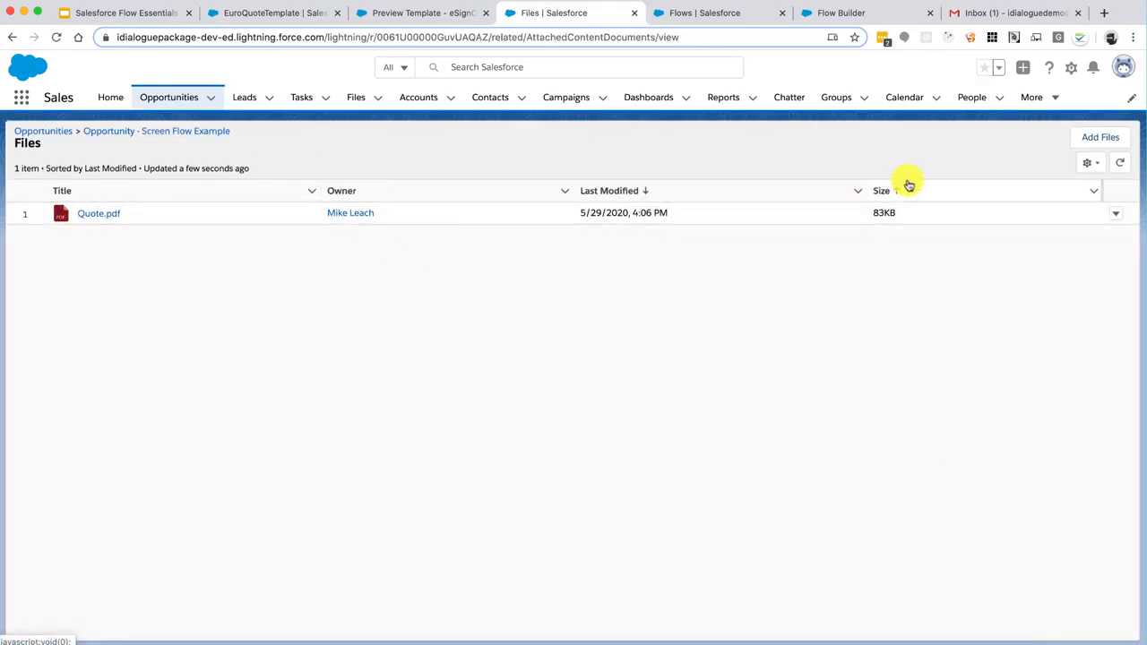
click(1114, 214)
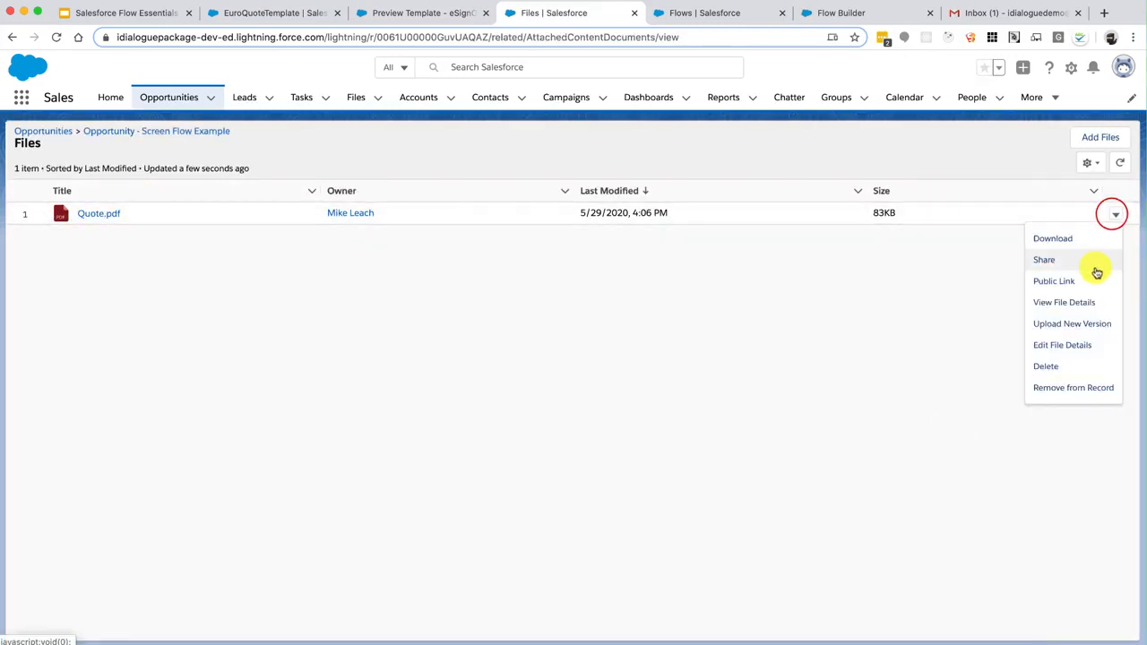
click(1071, 303)
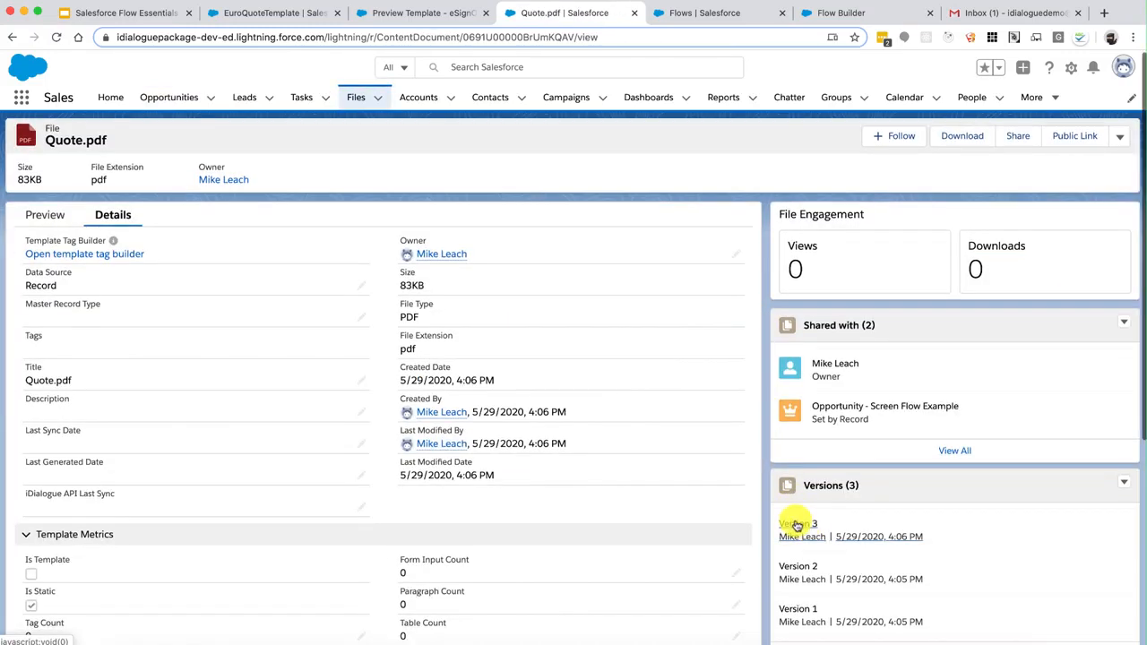
click(796, 526)
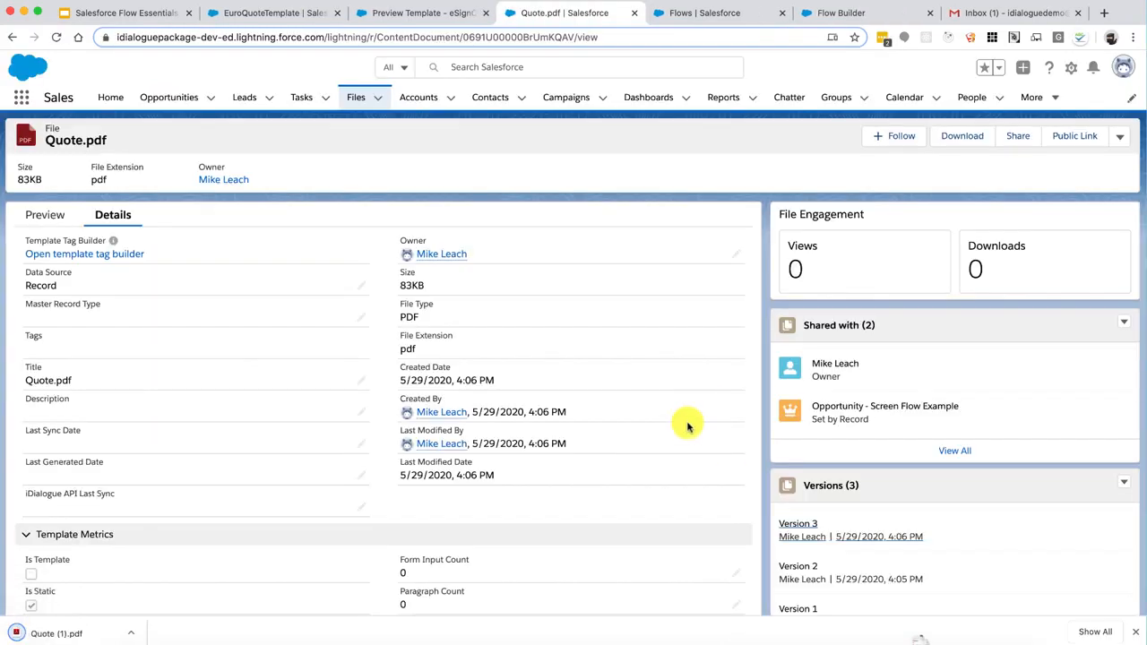
click(81, 632)
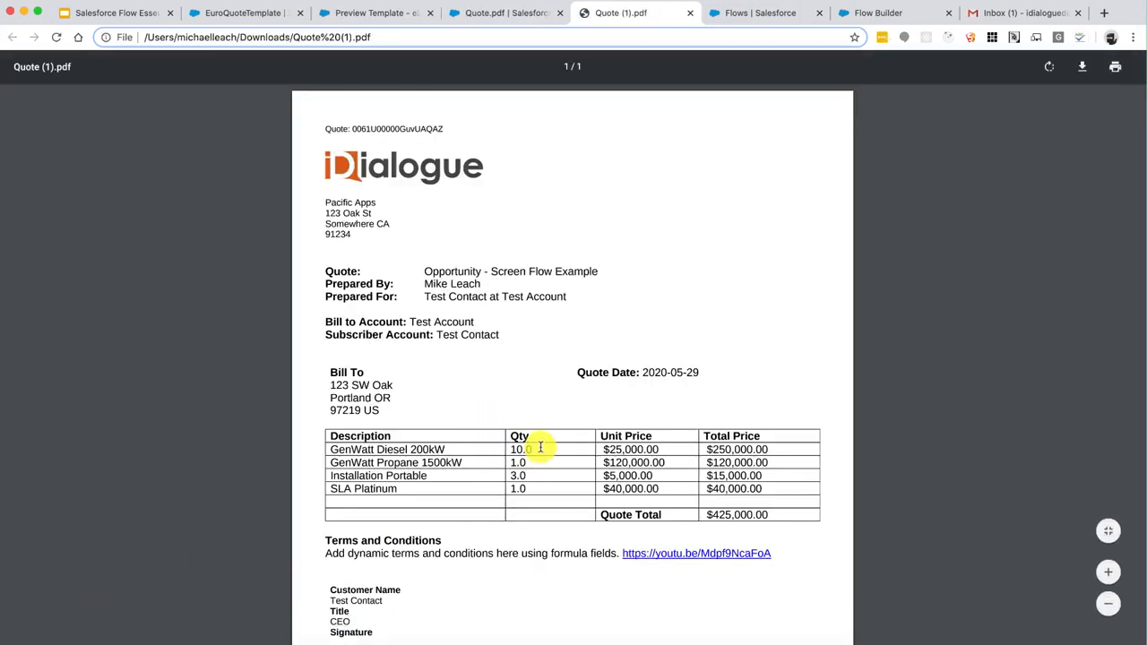
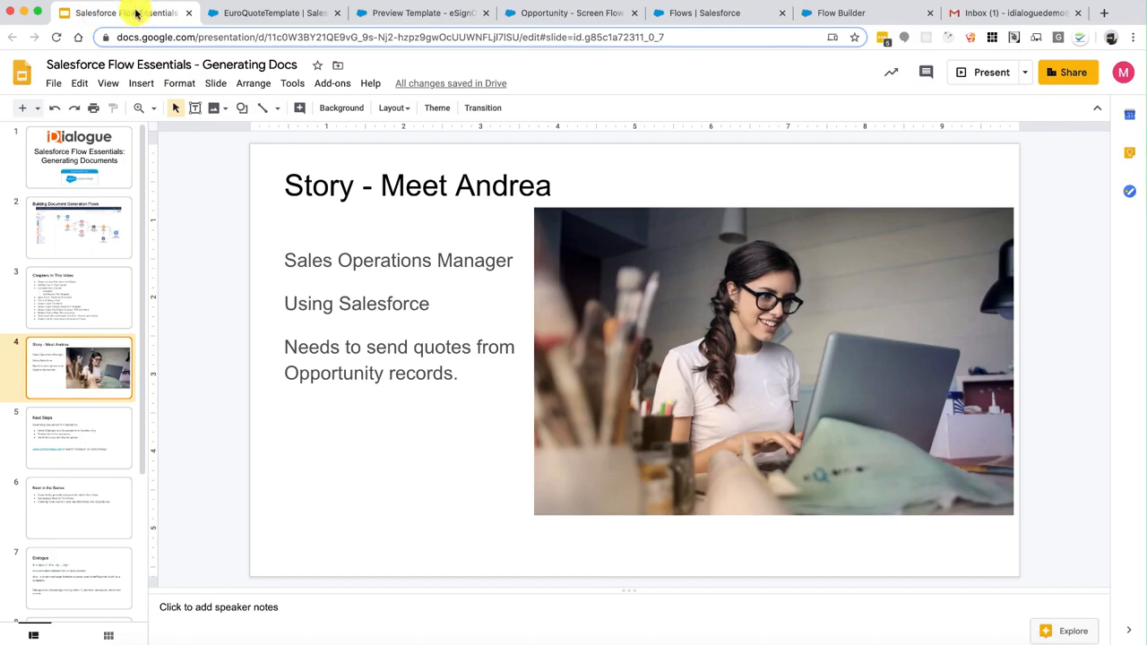
Switch from the Google Slides deck to the Opportunity Quote Document Flow - V6 in Flow Builder
click(858, 12)
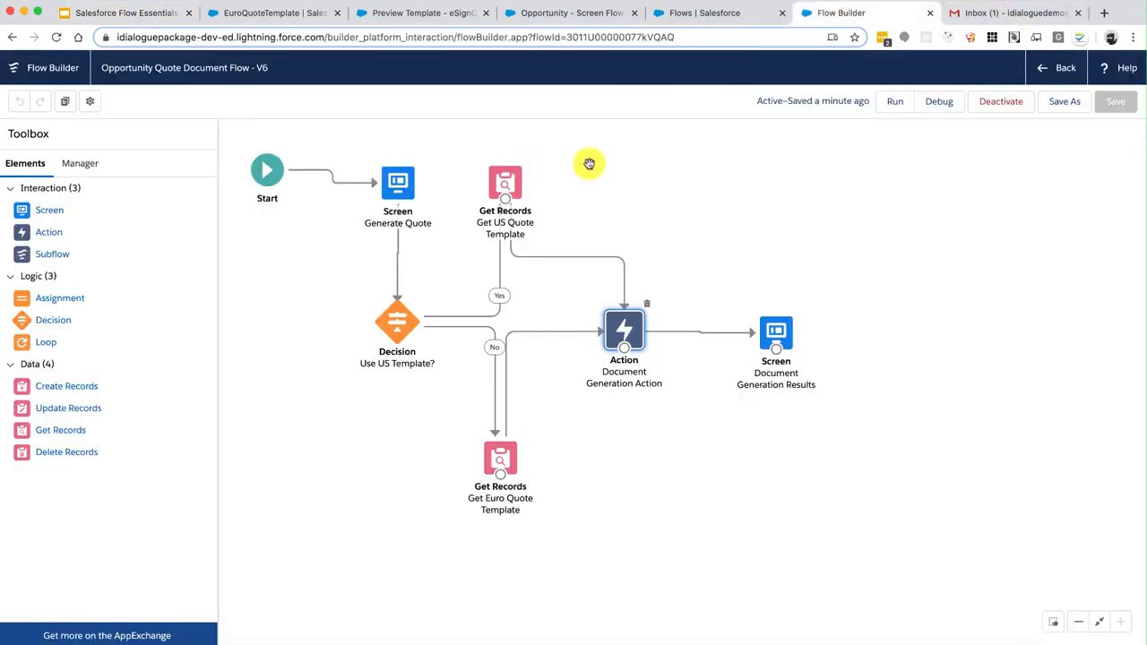
Put a 'Send Email With Attachment' checkbox on Generate Quote, renaming its API name to ScreenInput_SendEmail
double_click(397, 184)
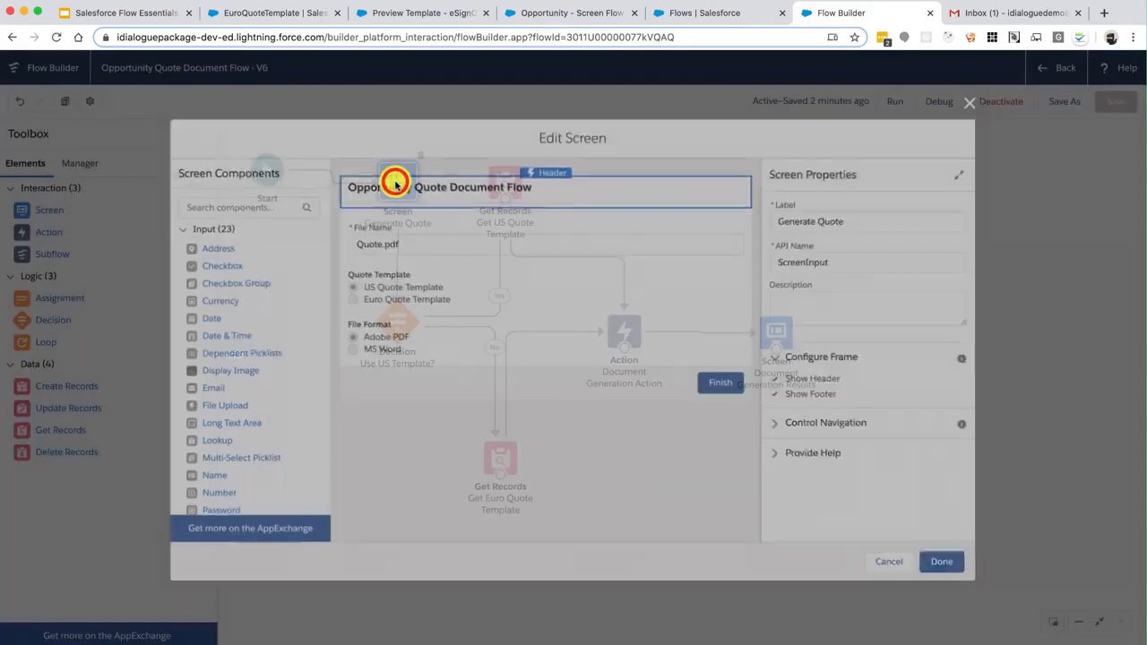
drag(224, 267, 458, 363)
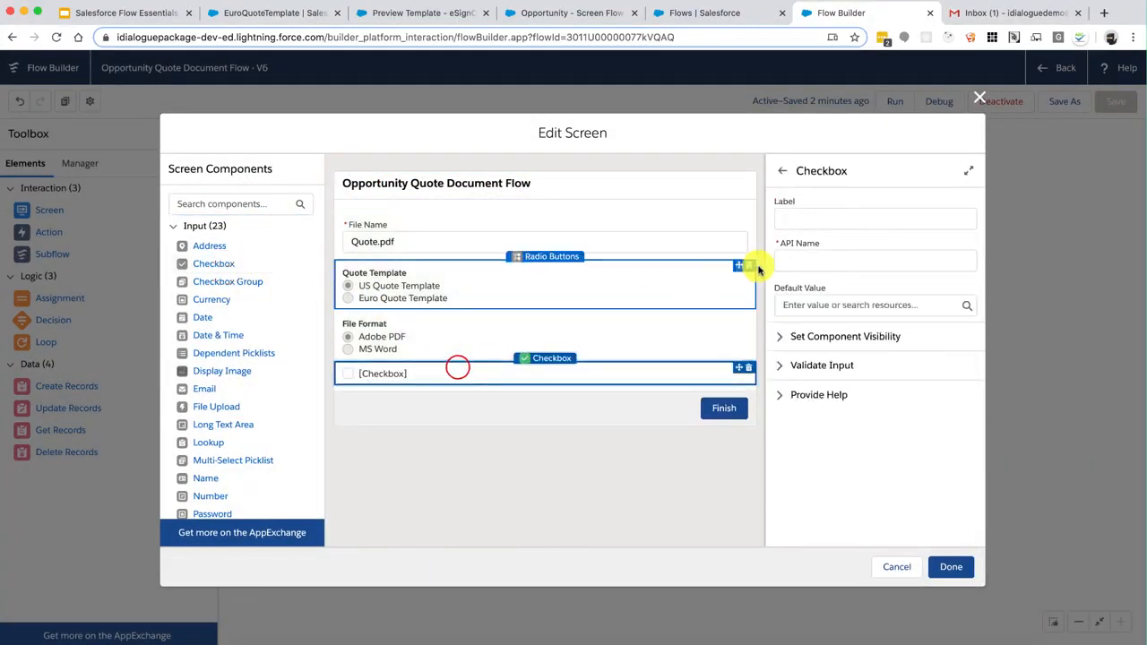
click(826, 216)
text(Send Email With Attachment)
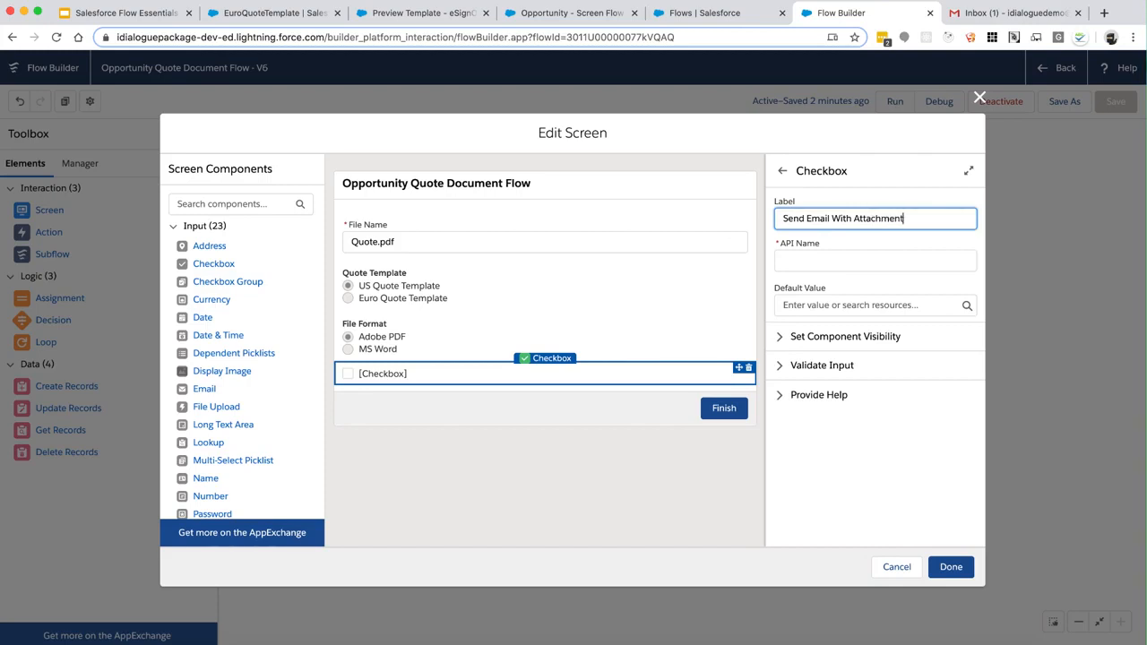
key(Tab)
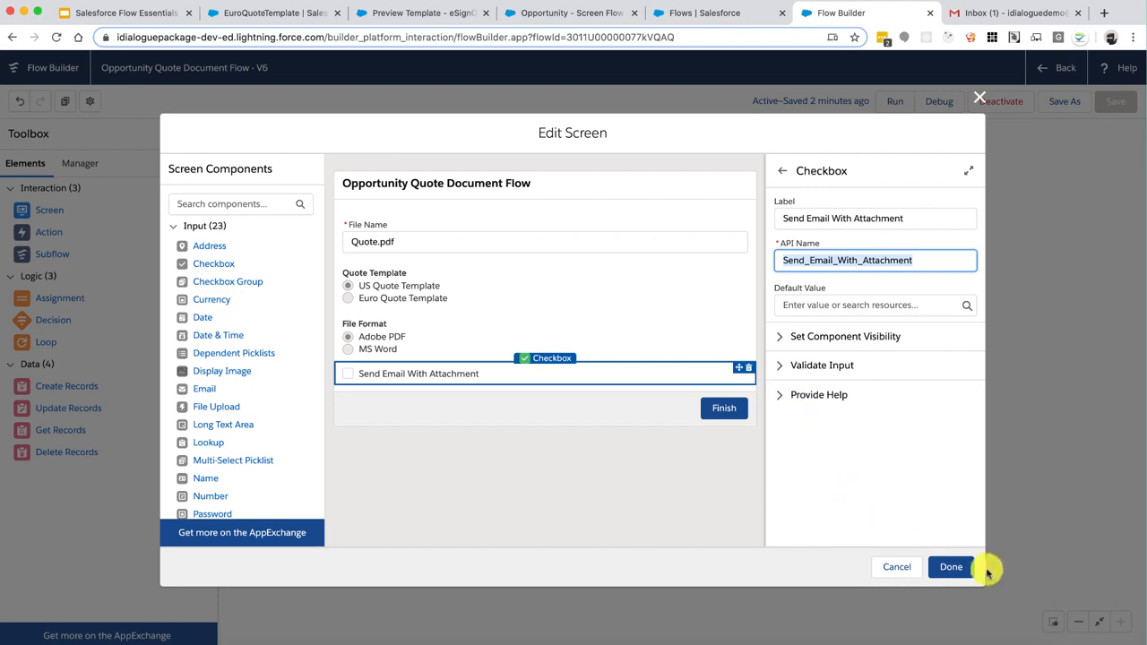
click(951, 567)
click(896, 270)
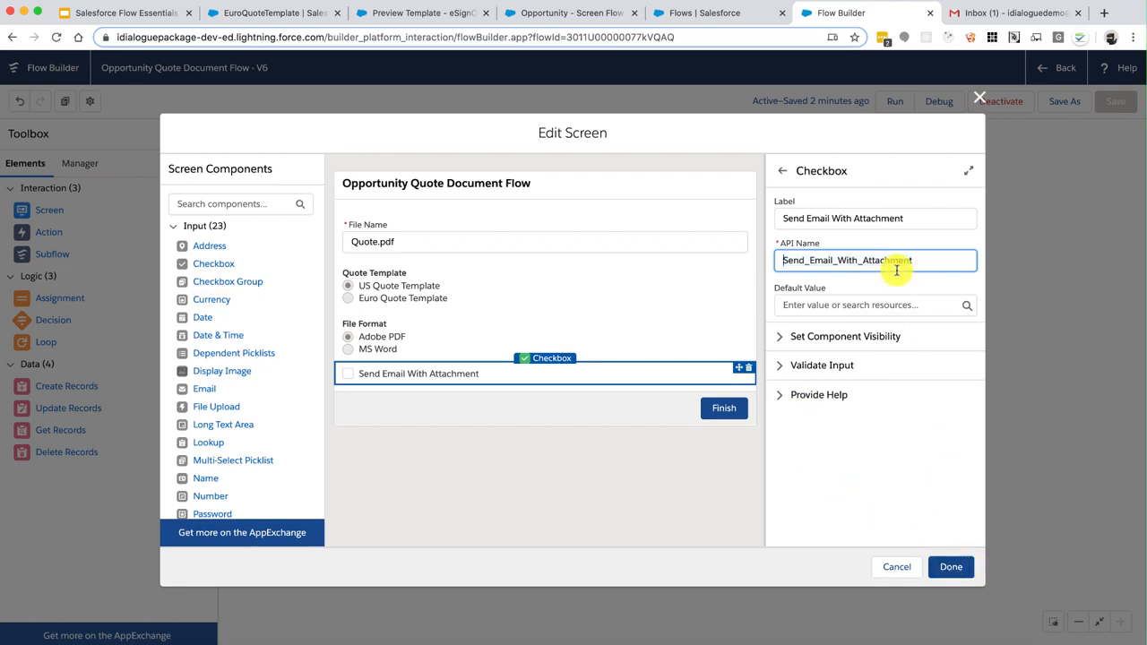
key(super+Left)
text(ScreenIn)
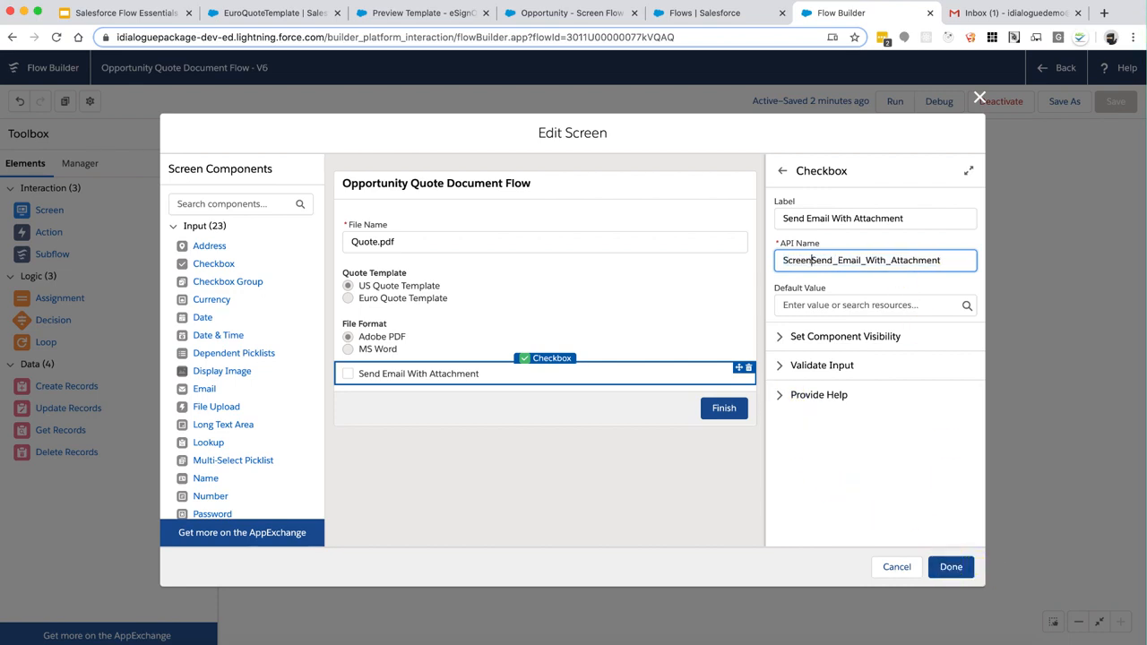
text(put_)
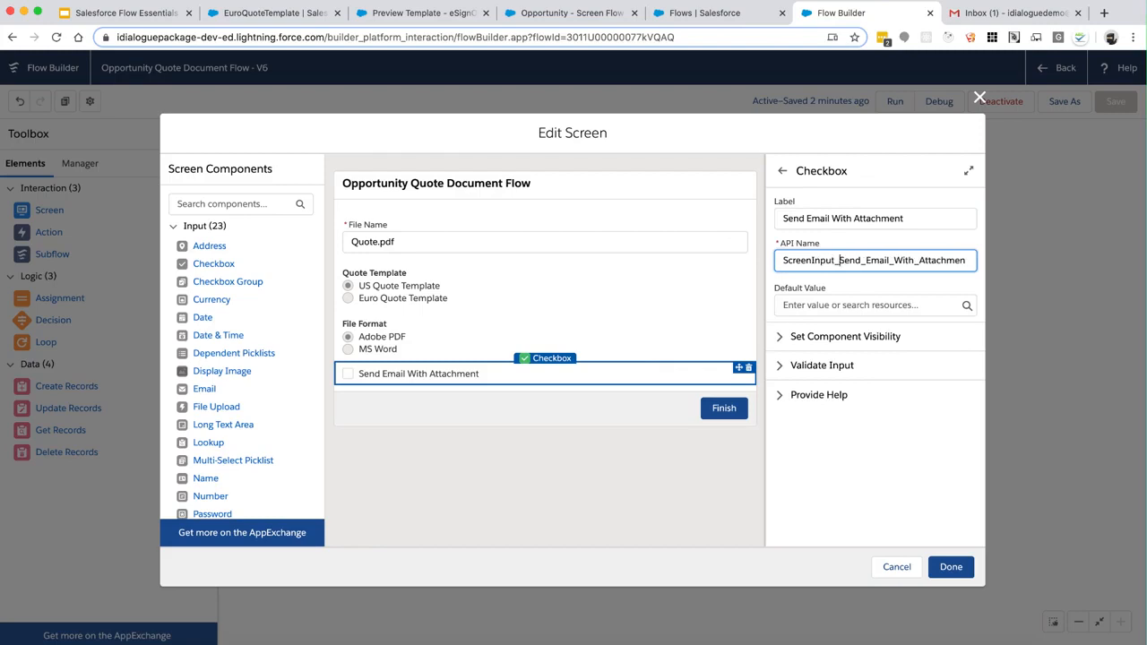
key(BackSpace)
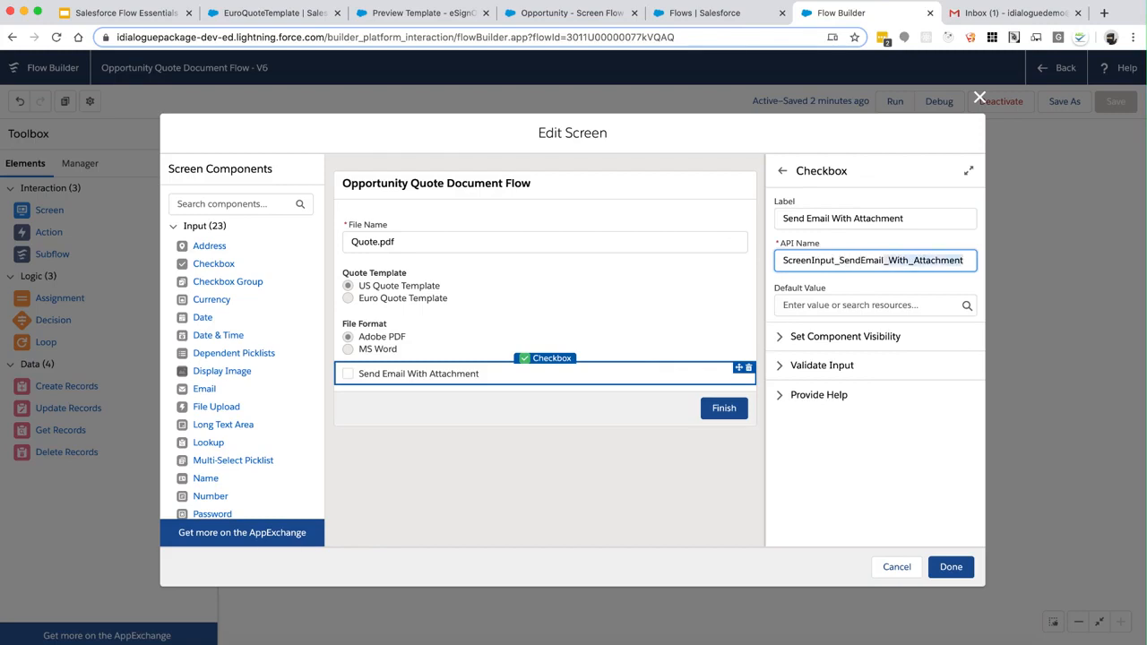
key(BackSpace)
click(959, 564)
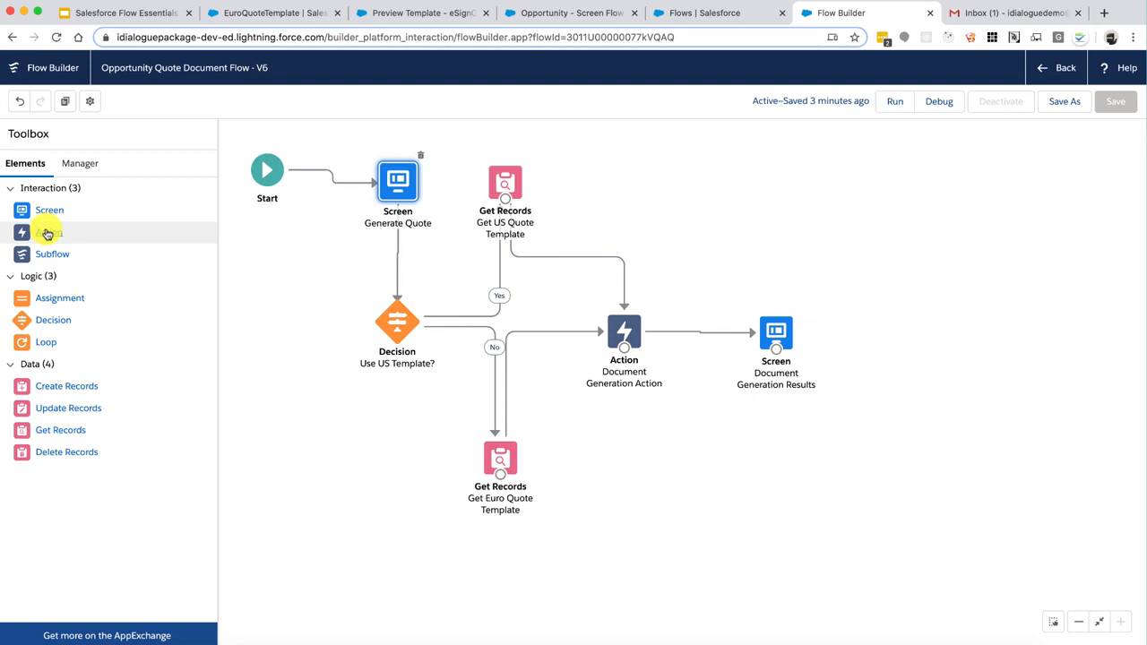
Add a Document-category Send Email With Attachment action with Attachment ID set to {!AttachmentID}
drag(47, 234, 696, 457)
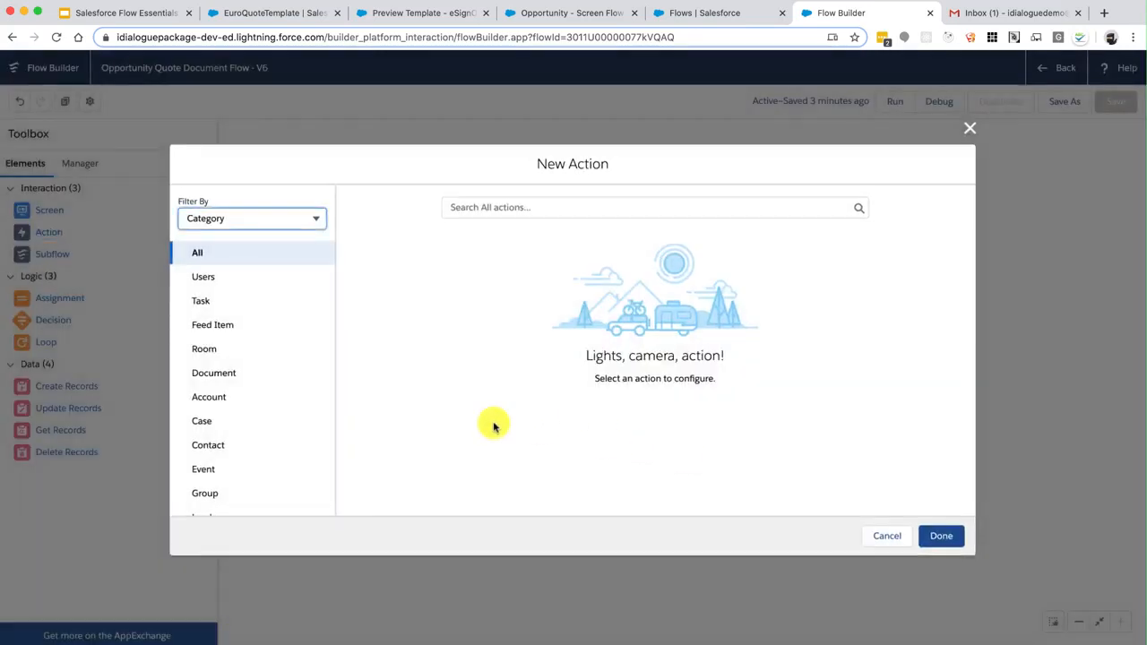
click(227, 378)
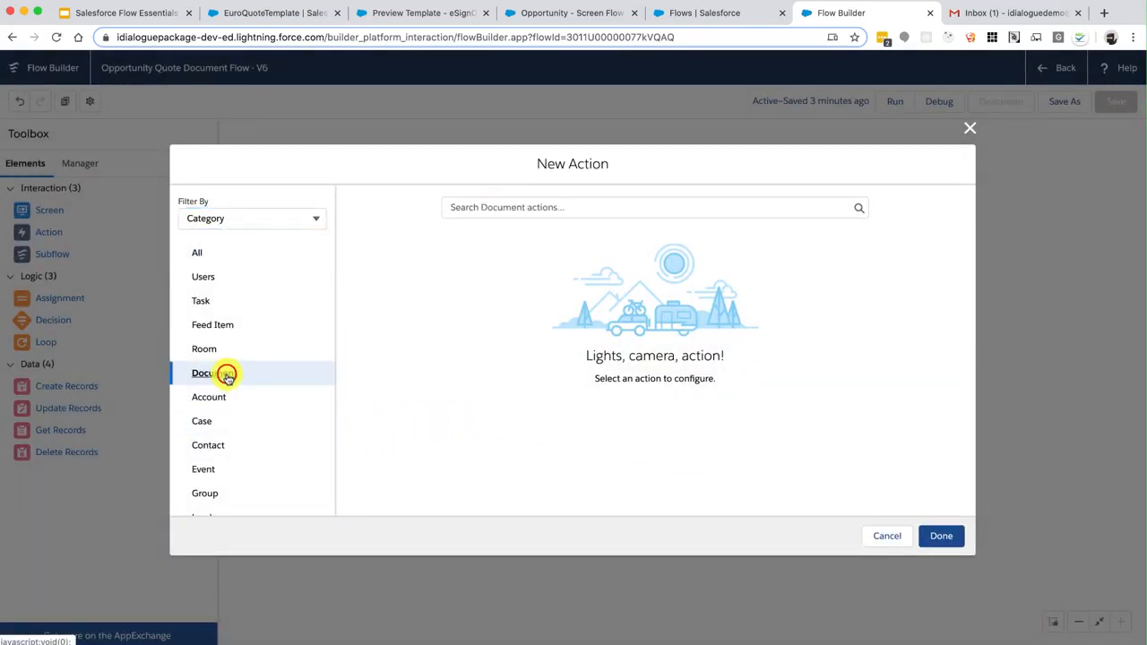
click(502, 206)
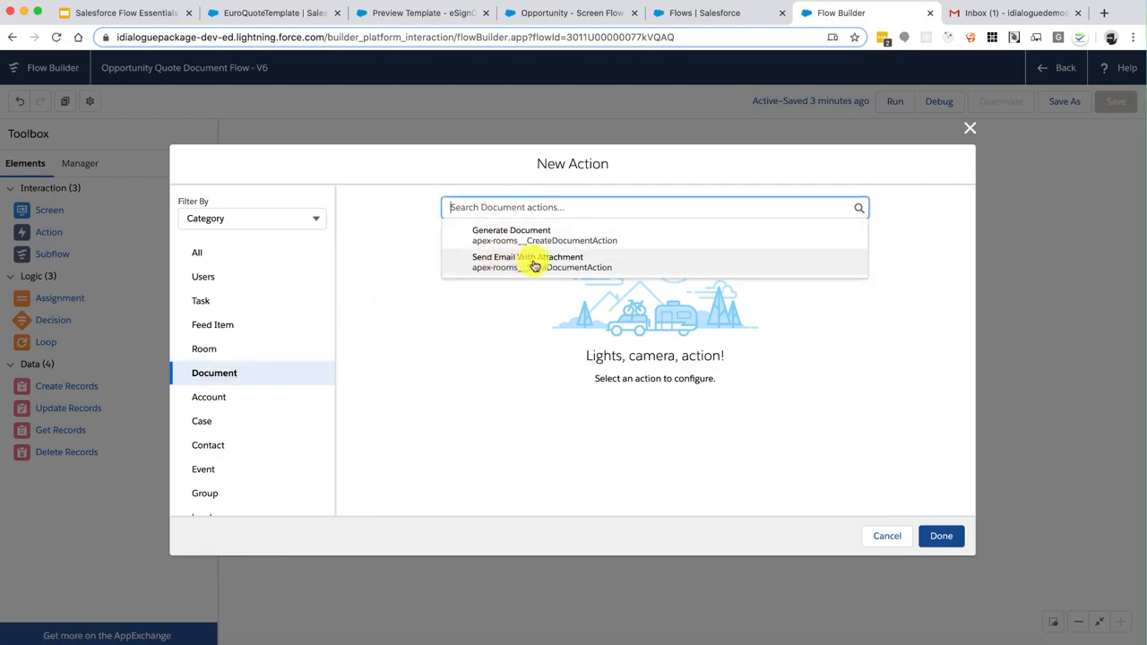
click(543, 266)
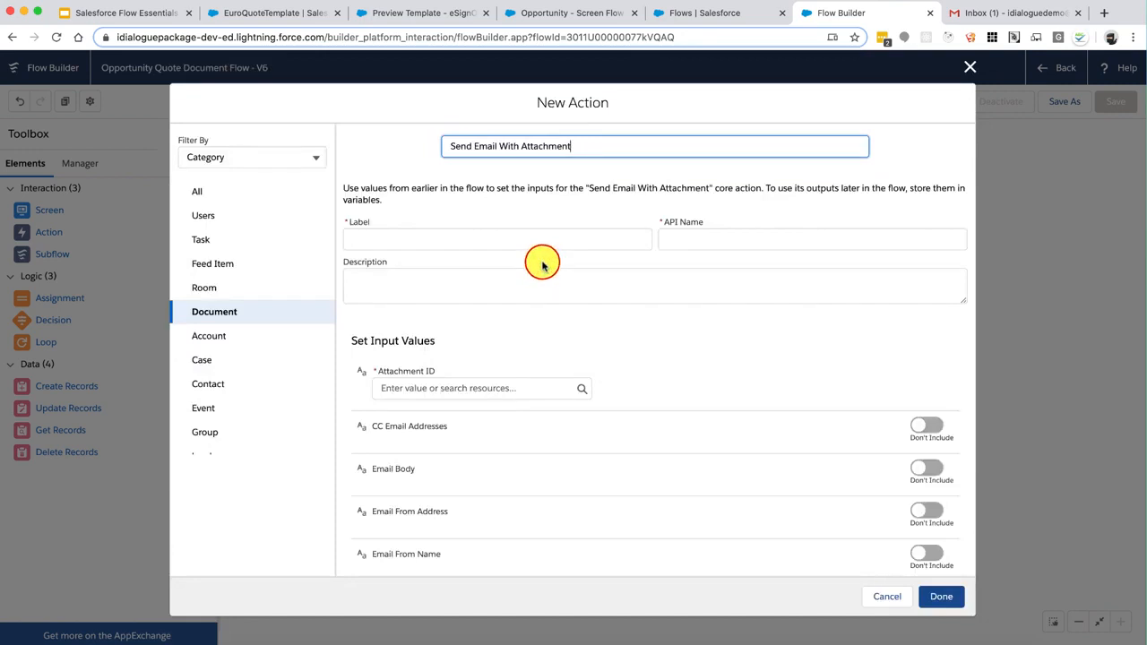
click(496, 391)
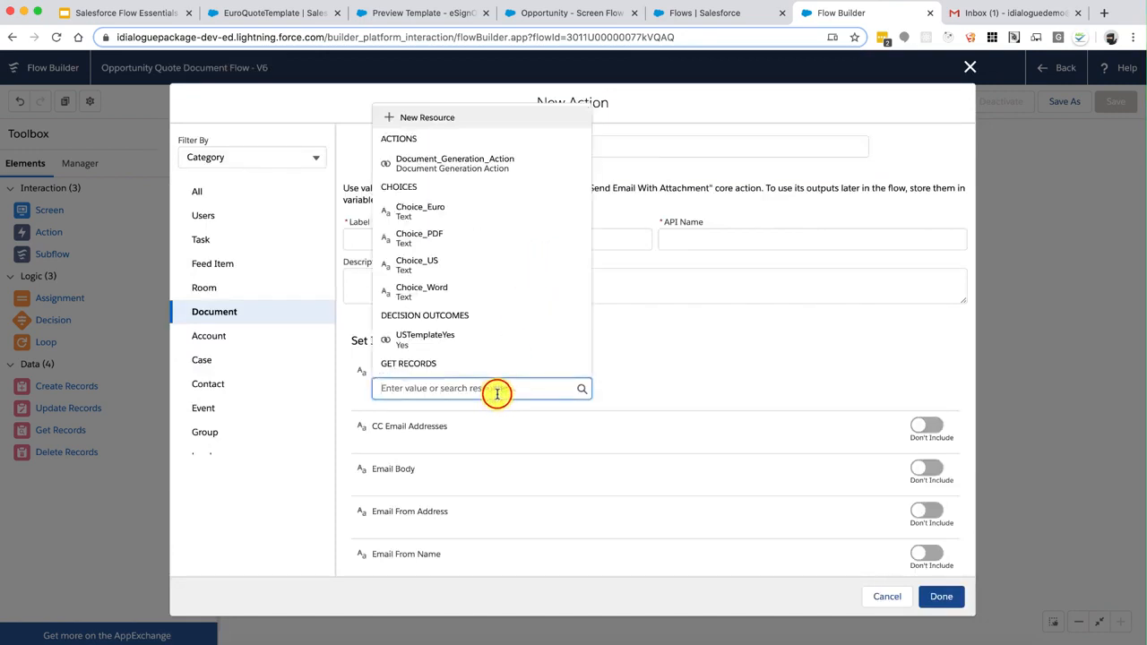
scroll(517, 322, down, 10)
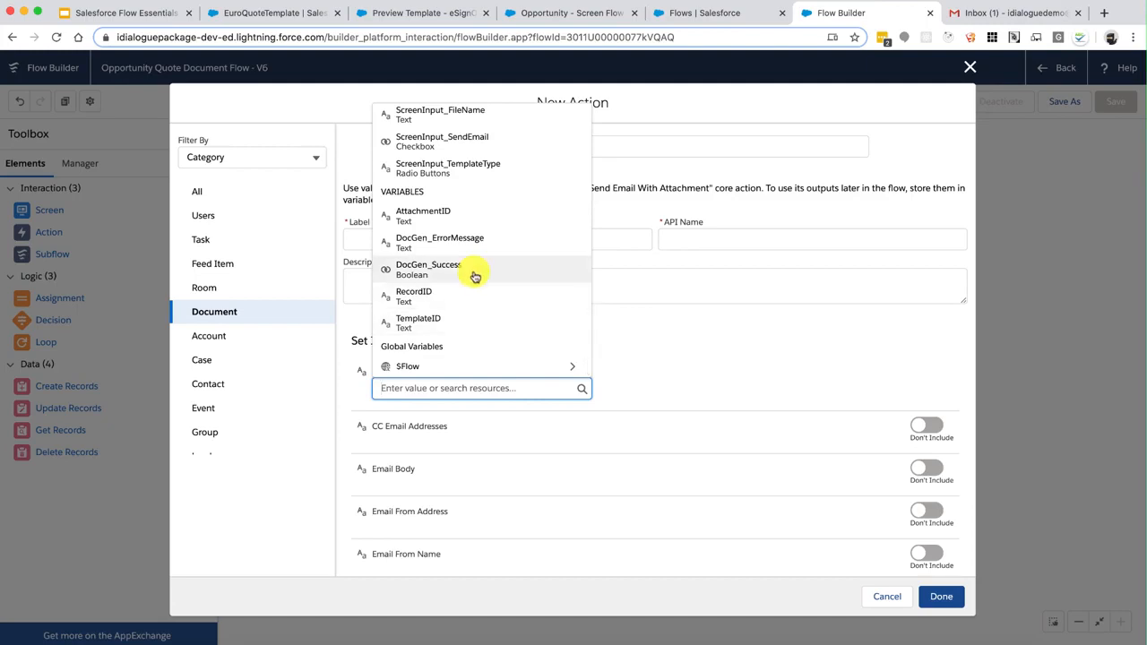
click(447, 212)
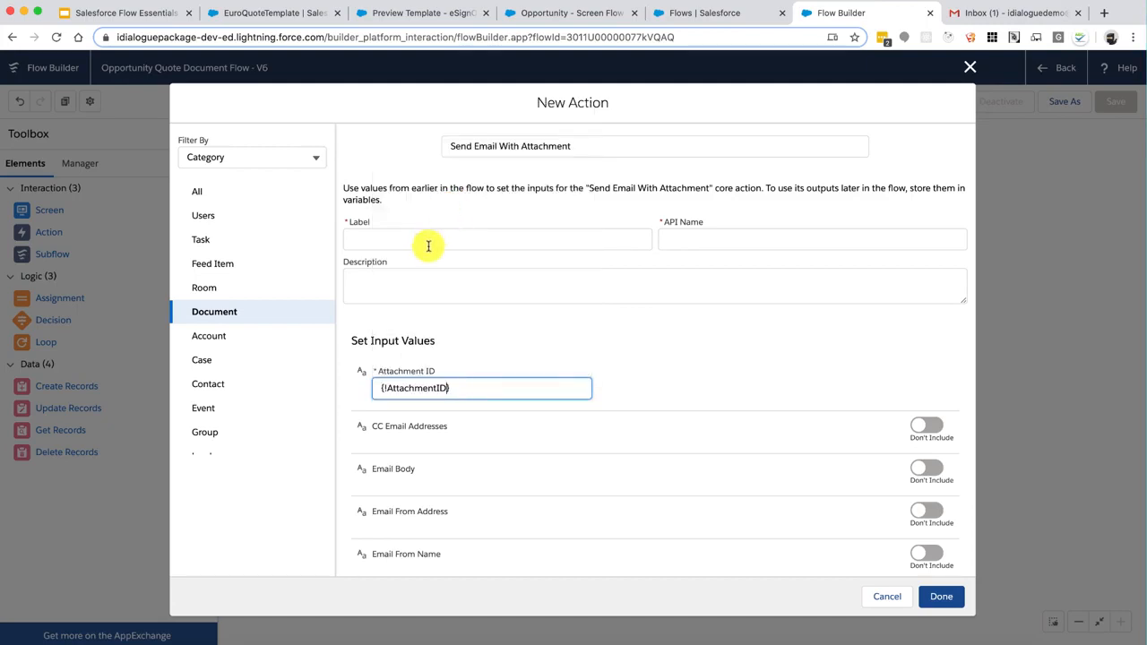
Label the new action 'Send Email Action'
click(427, 242)
text(Sen)
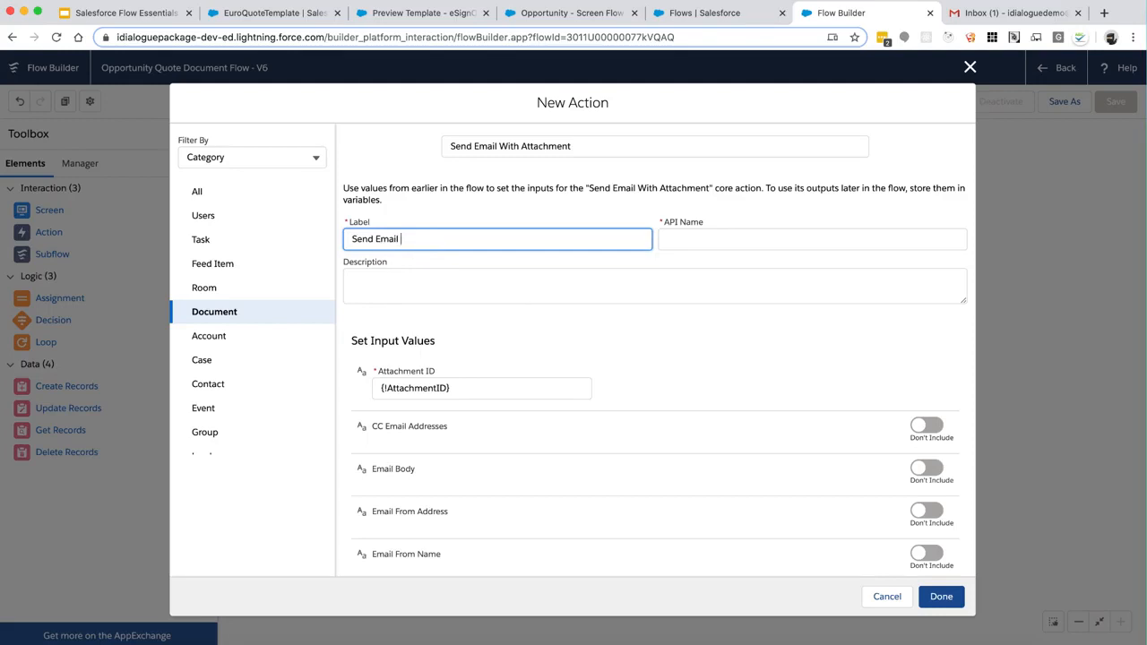
text(d Email)
key(Tab)
click(442, 236)
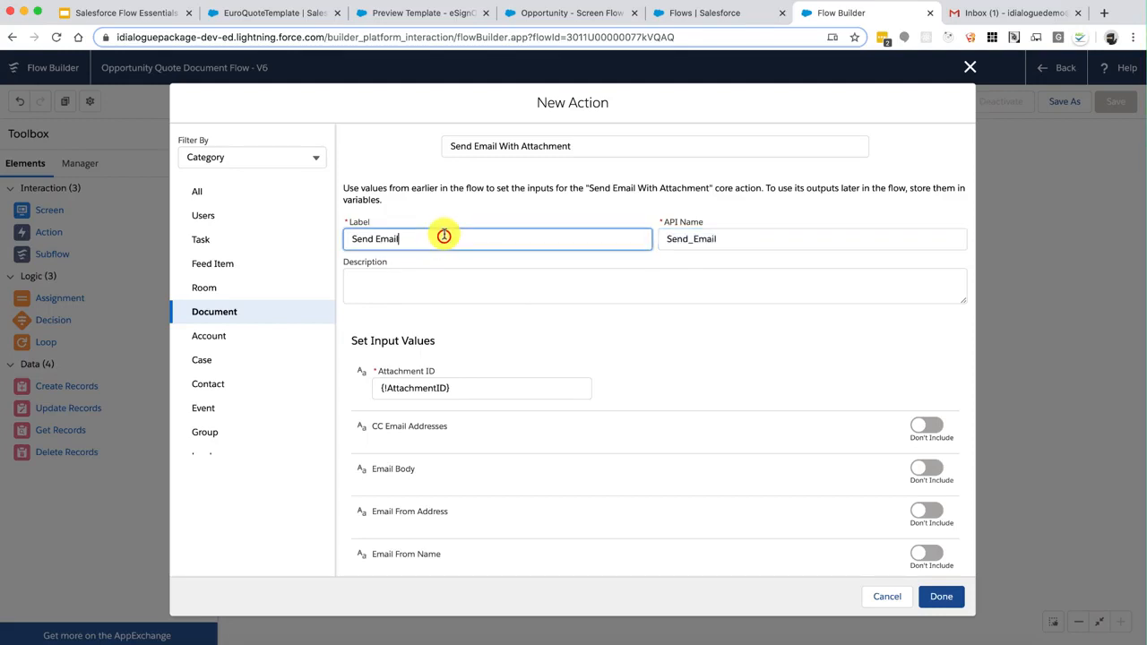
text(Action)
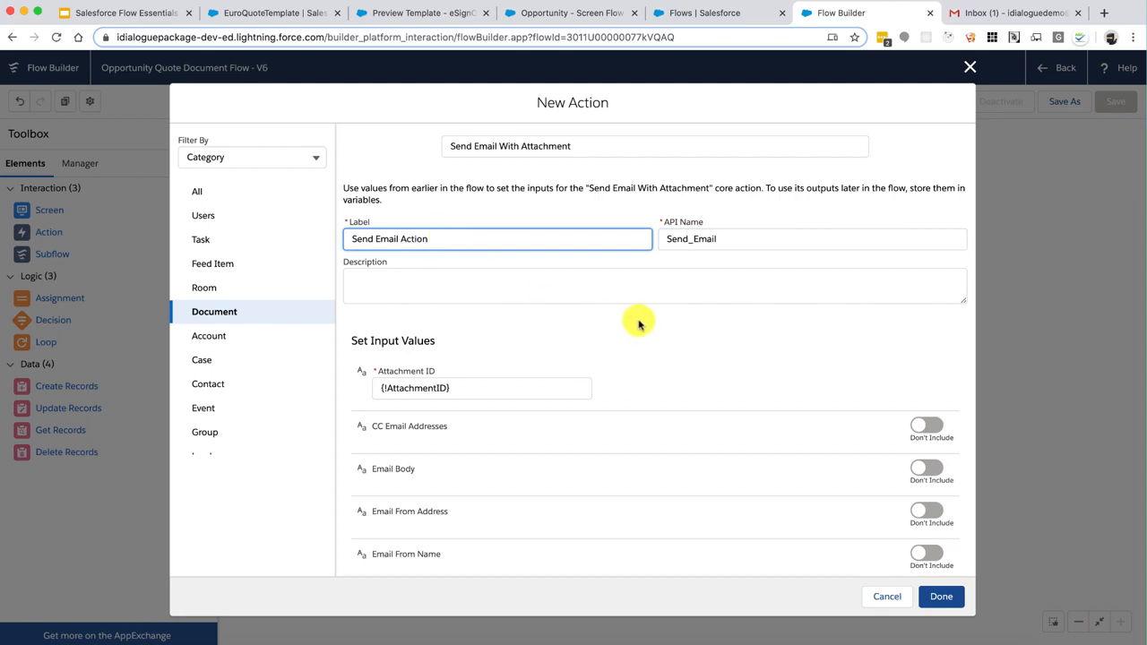
click(674, 341)
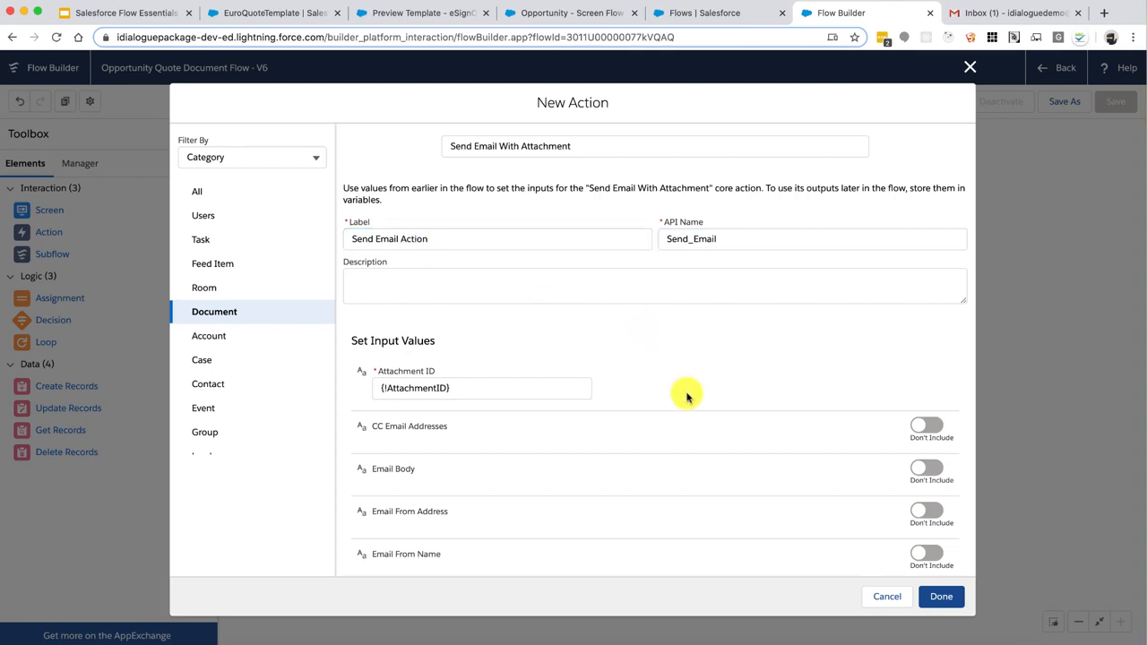
Review the optional email inputs, such as Email To ID, then place Send Email Action on the canvas
scroll(686, 396, down, 4)
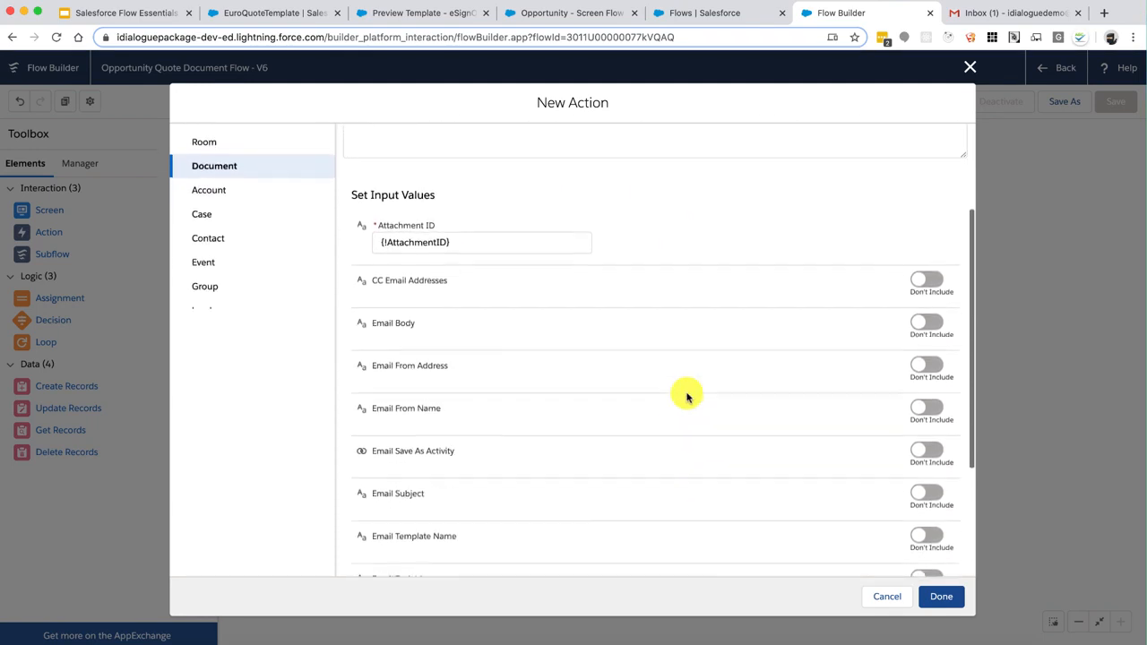
scroll(687, 396, down, 3)
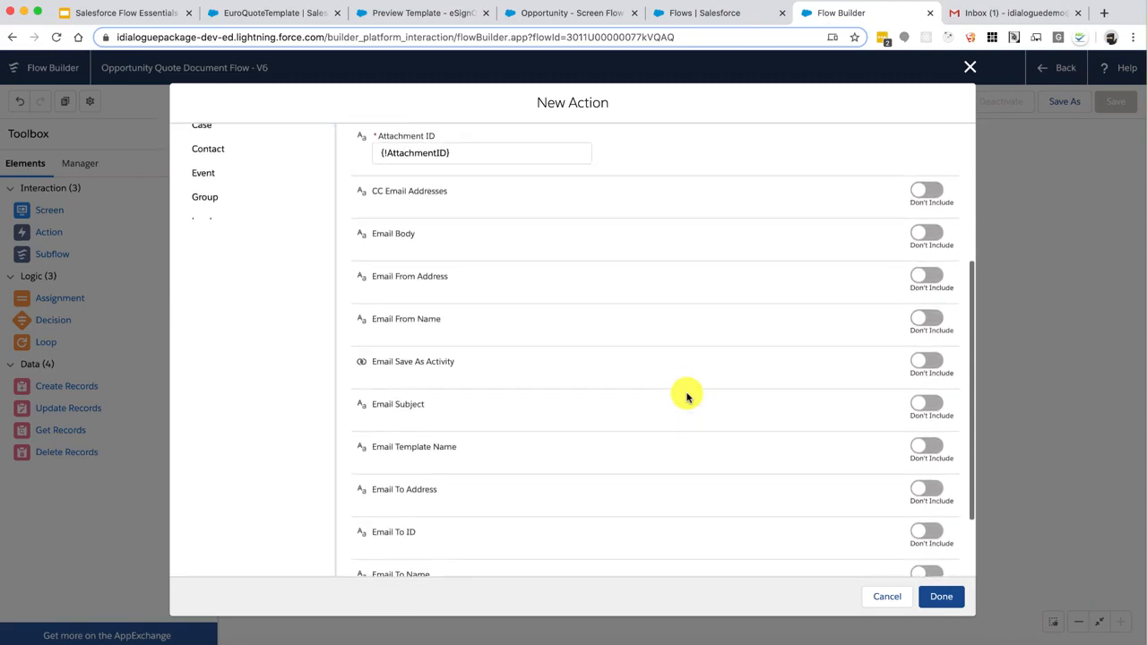
scroll(687, 396, up, 1)
scroll(687, 396, down, 2)
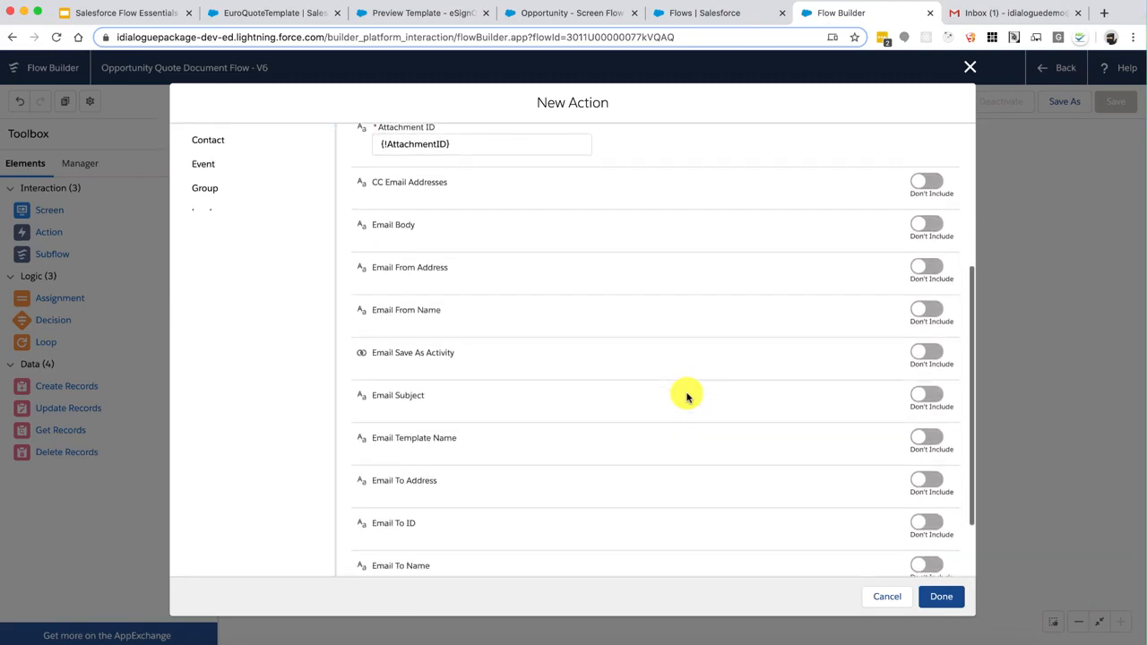
scroll(687, 396, down, 1)
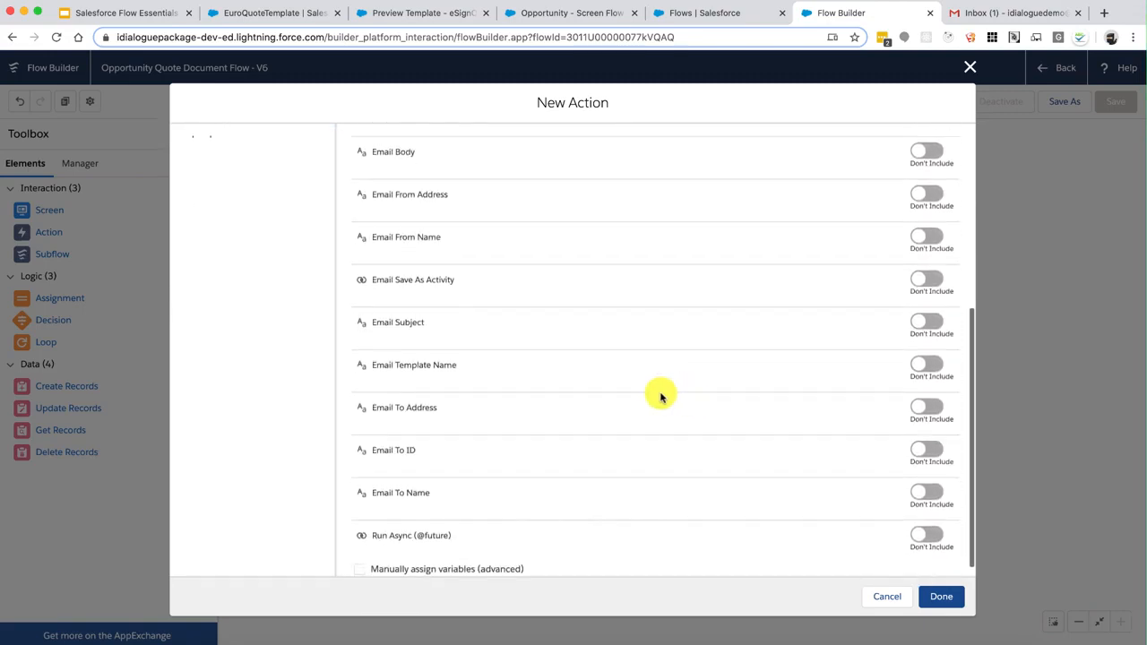
click(397, 364)
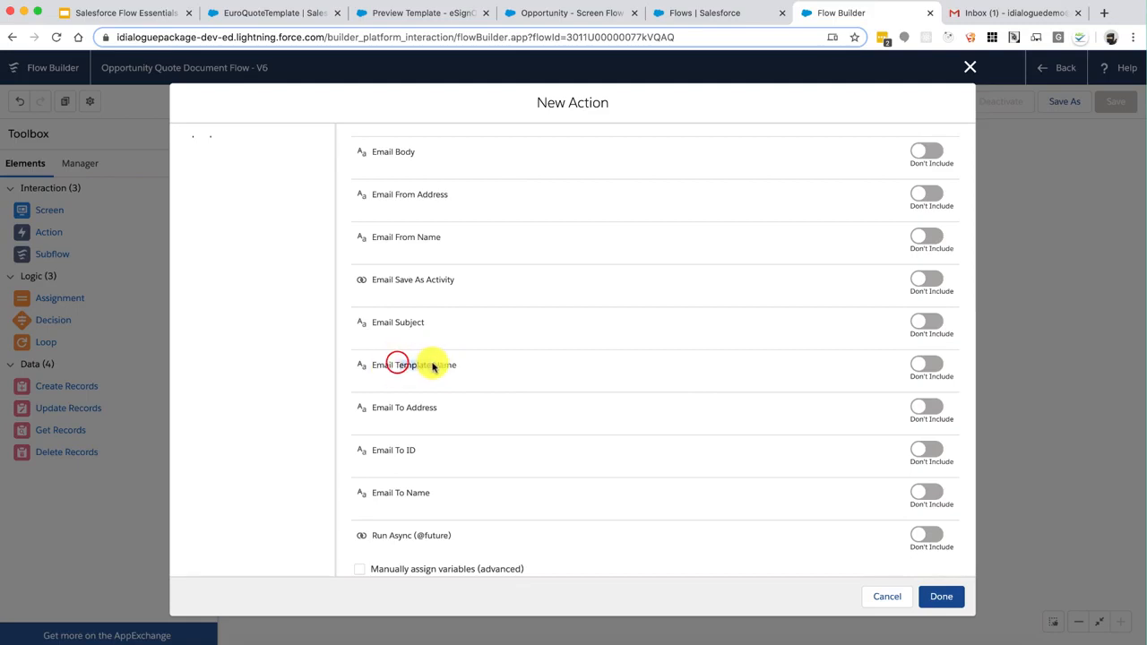
scroll(707, 397, down, 1)
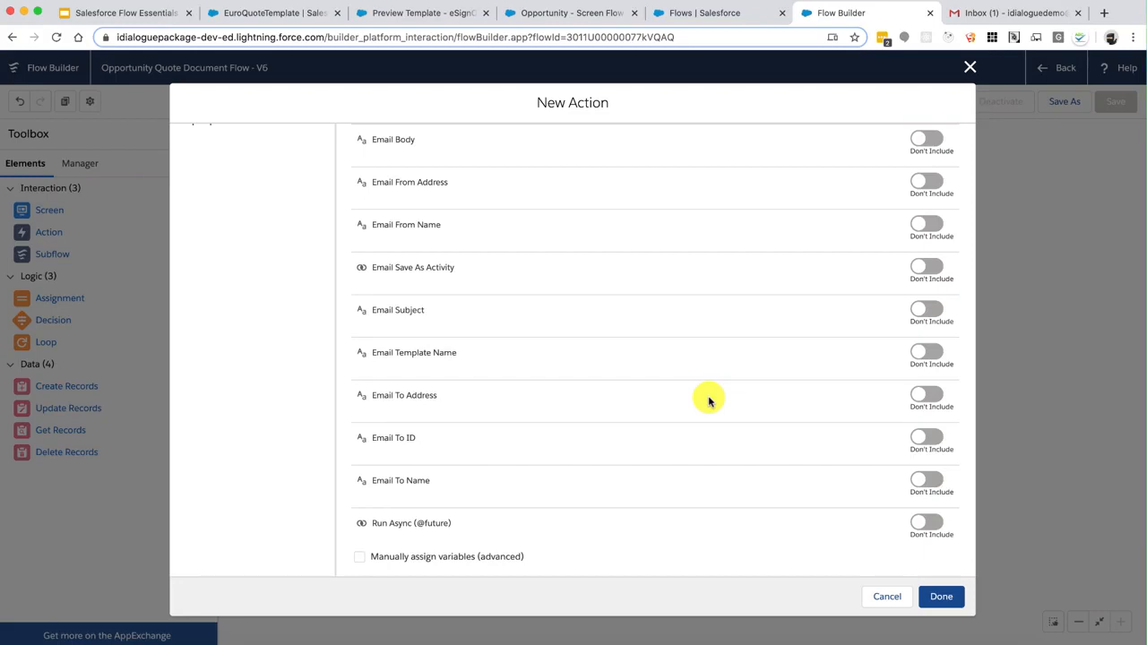
click(383, 437)
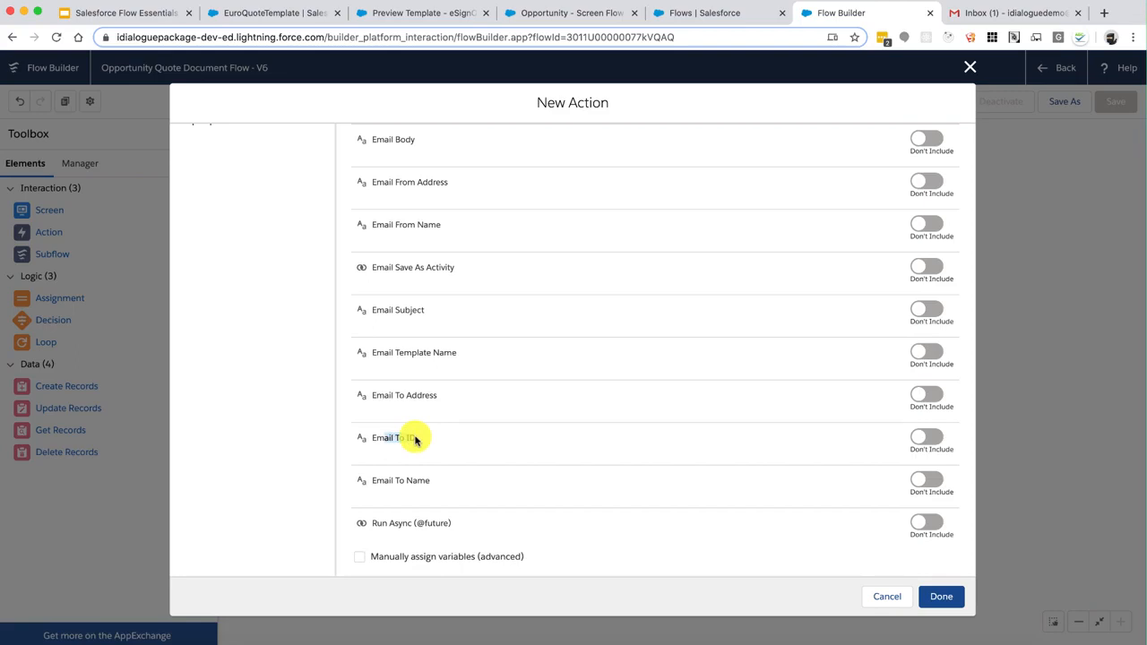
drag(414, 439, 456, 445)
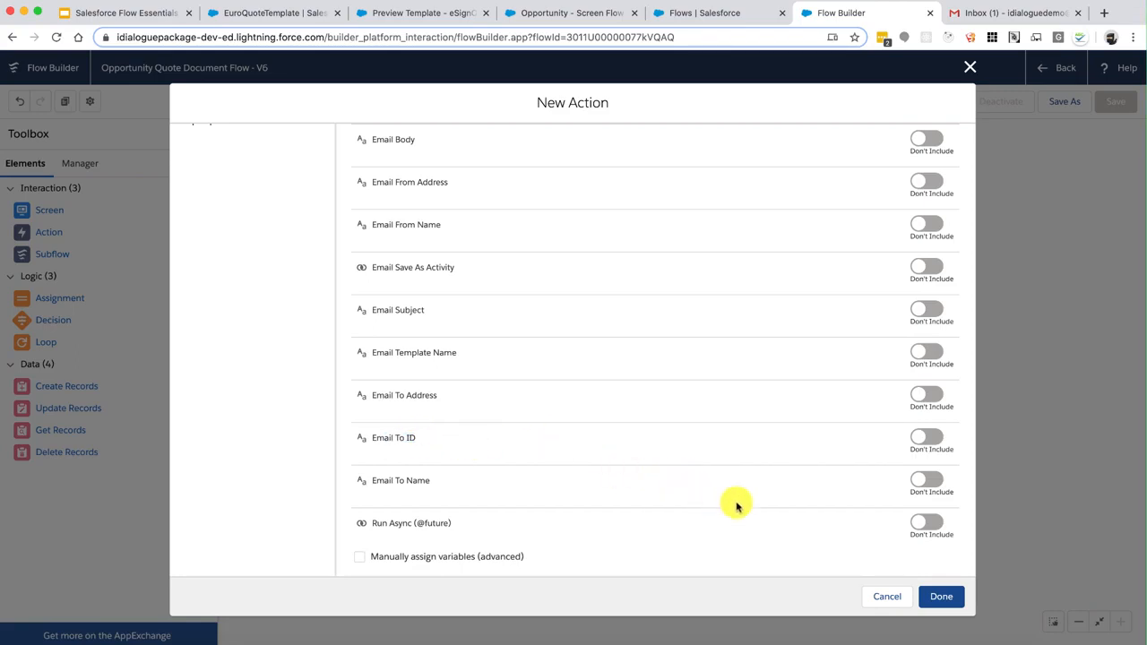
click(936, 598)
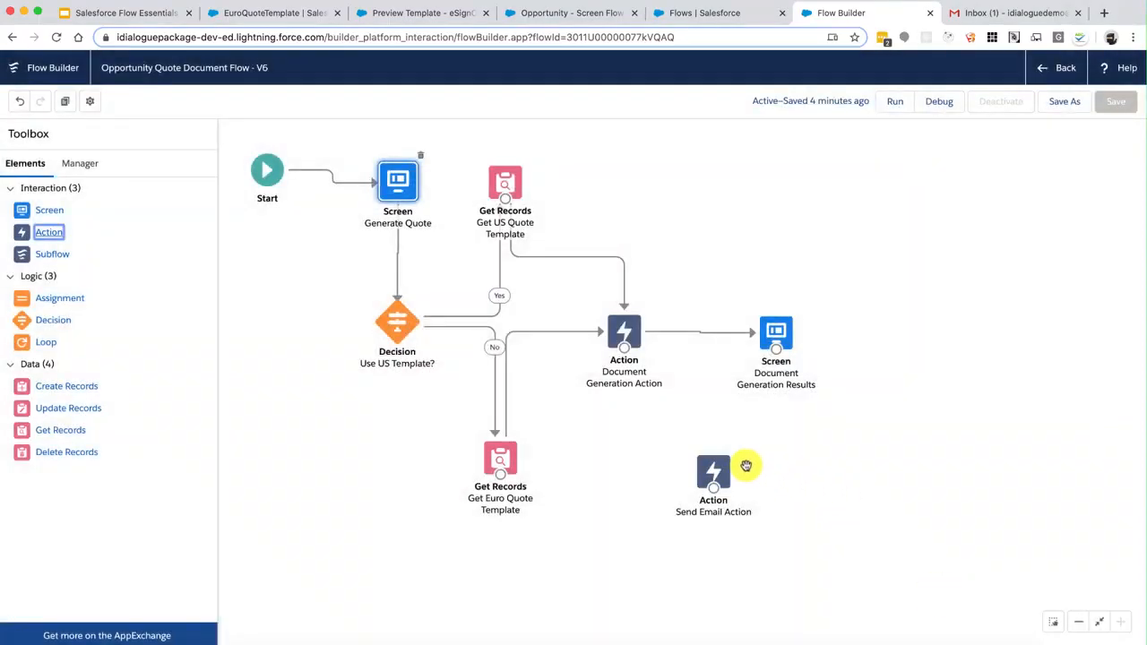
Add a screen labelled 'Send Email' with API name Send_Email_Inputs and Pause turned off
drag(715, 467, 781, 484)
drag(22, 210, 622, 467)
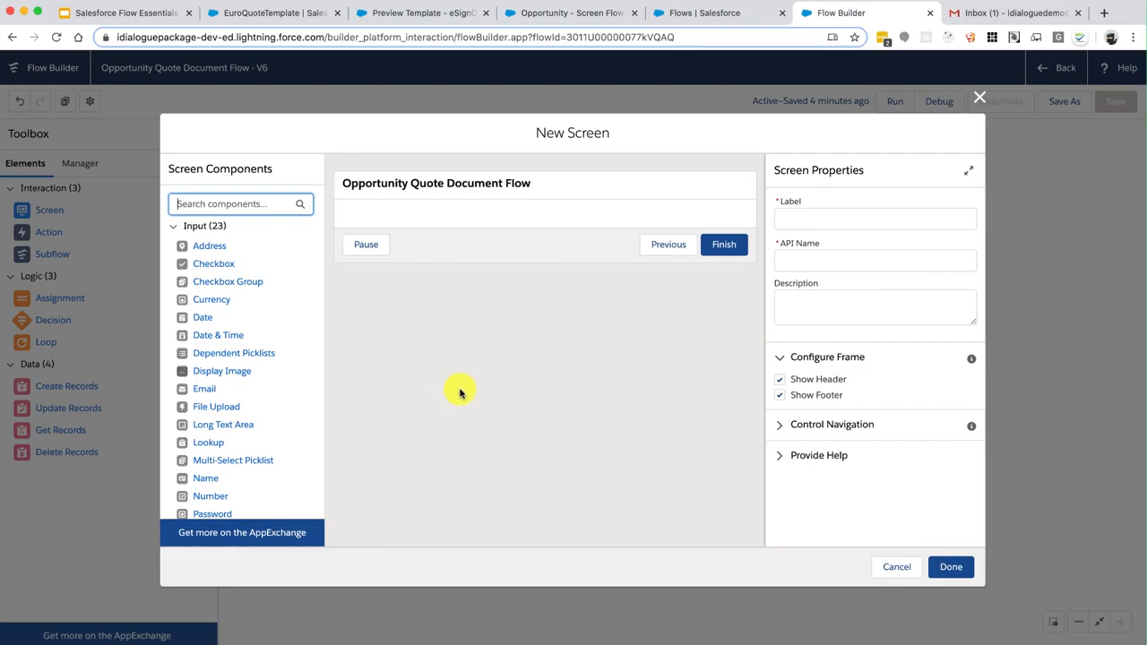
click(829, 218)
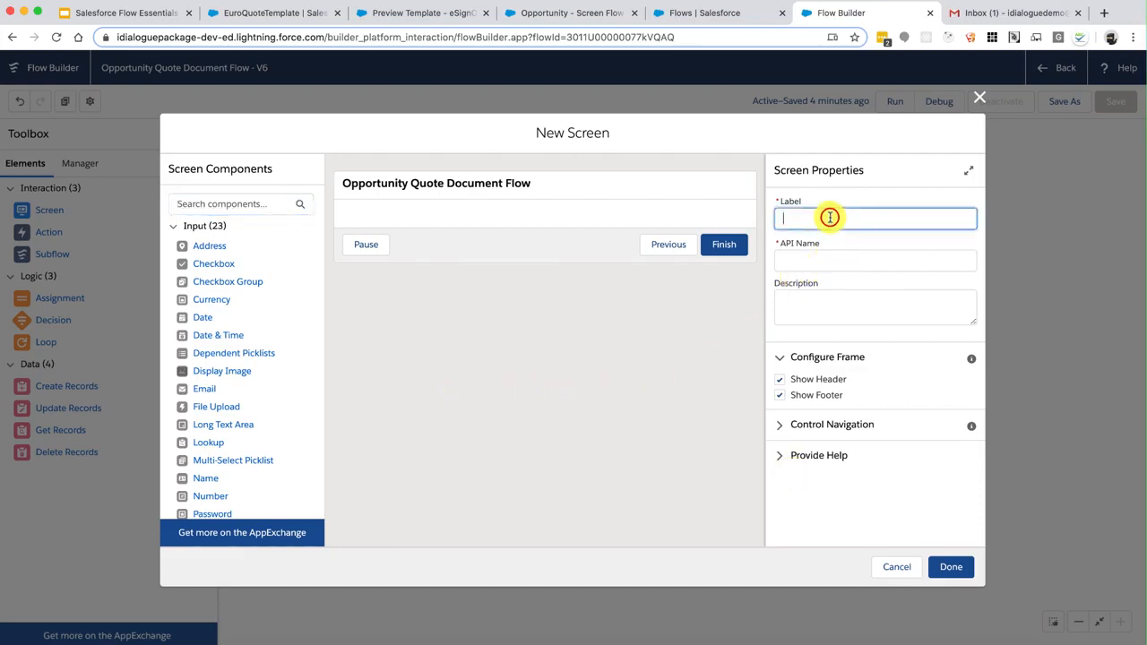
text(S)
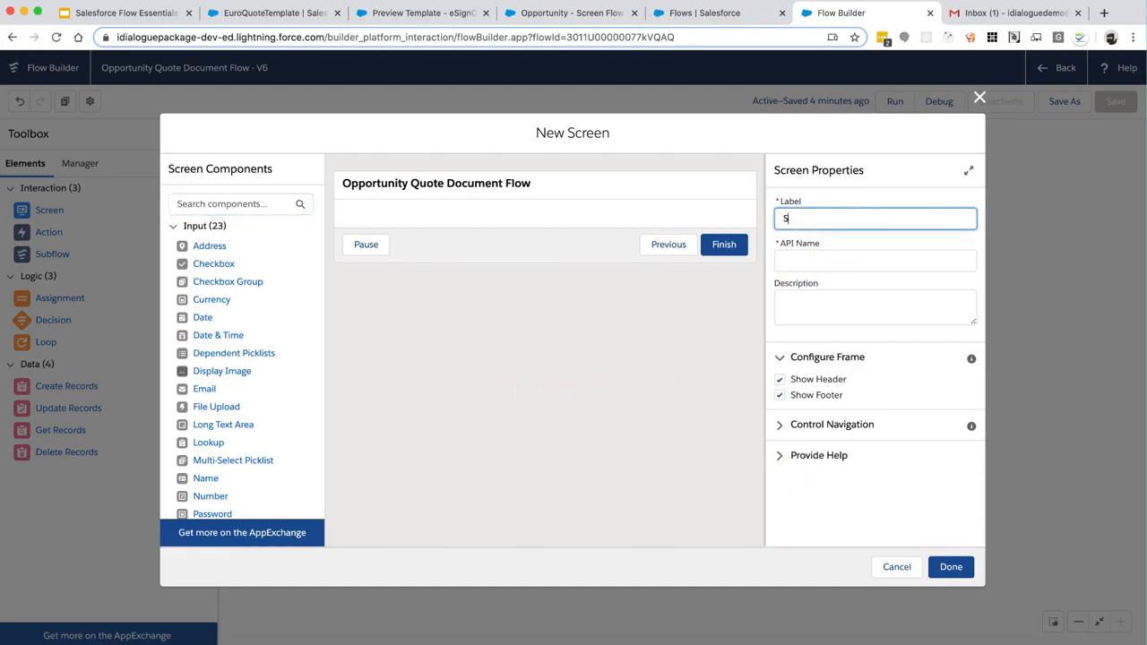
text(end Email)
key(Tab)
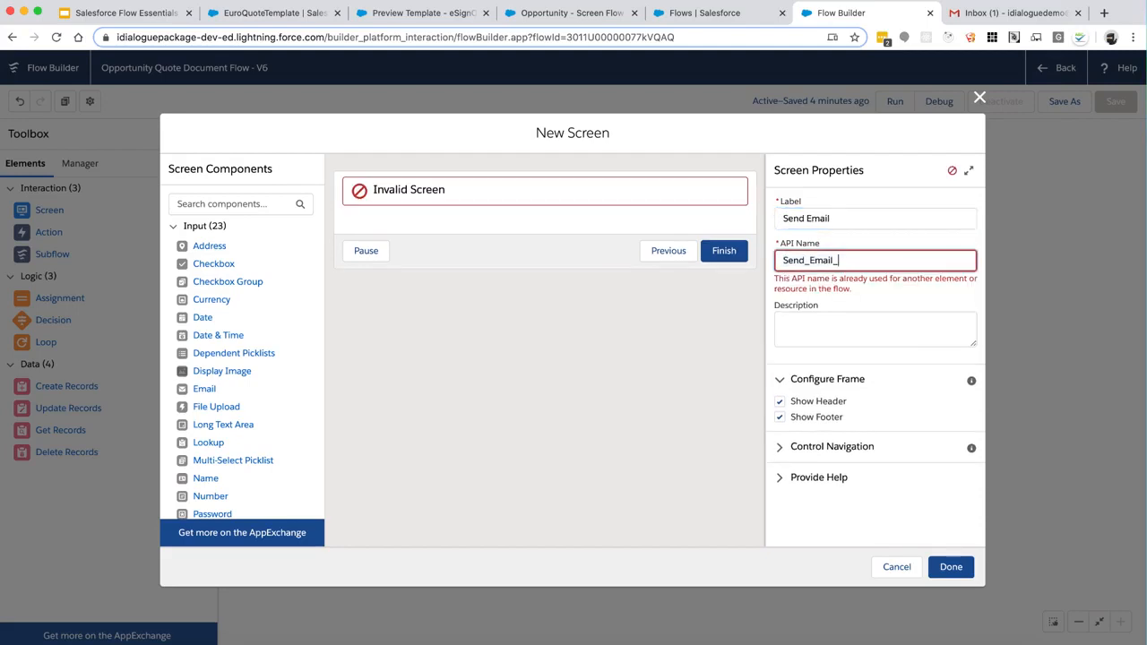
text(_Inputs)
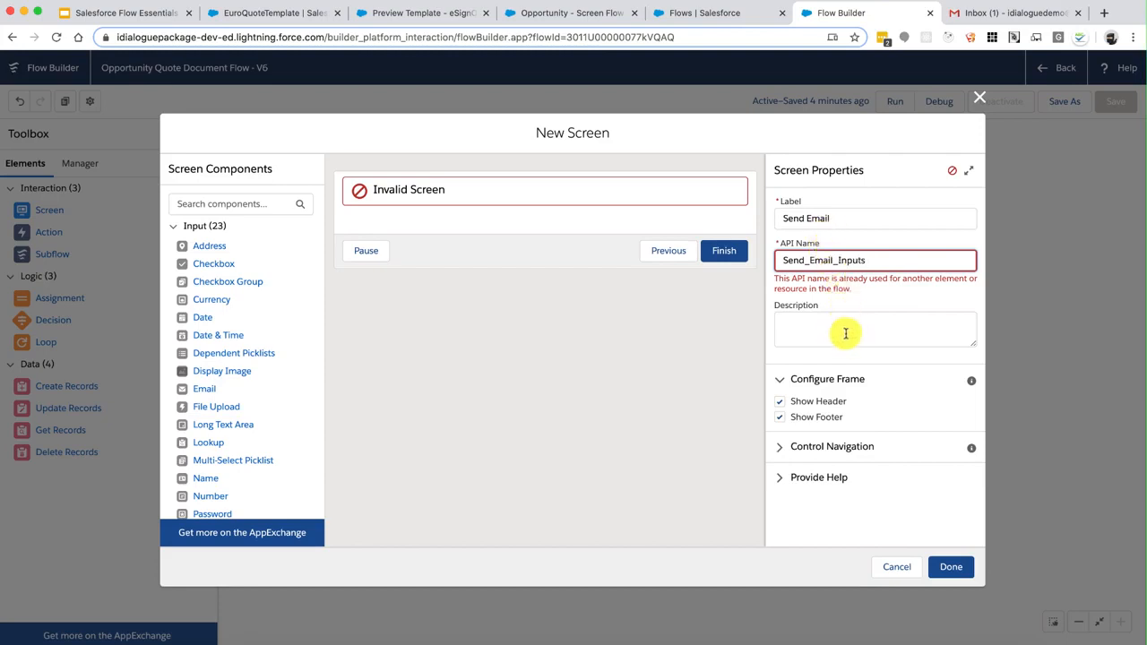
click(845, 332)
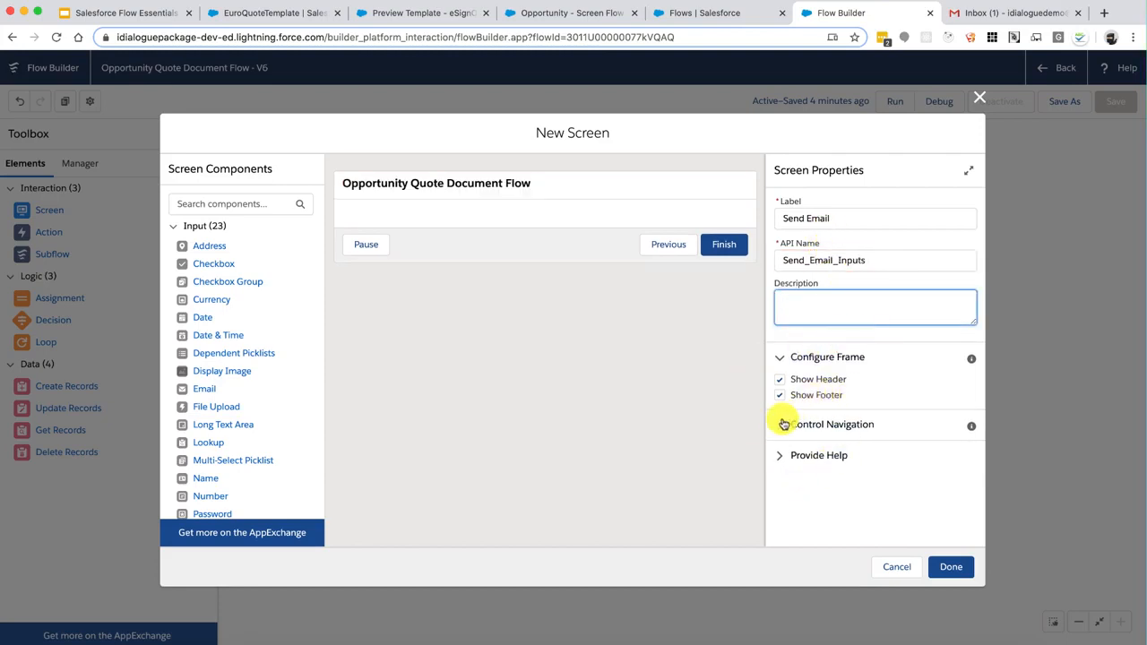
click(778, 425)
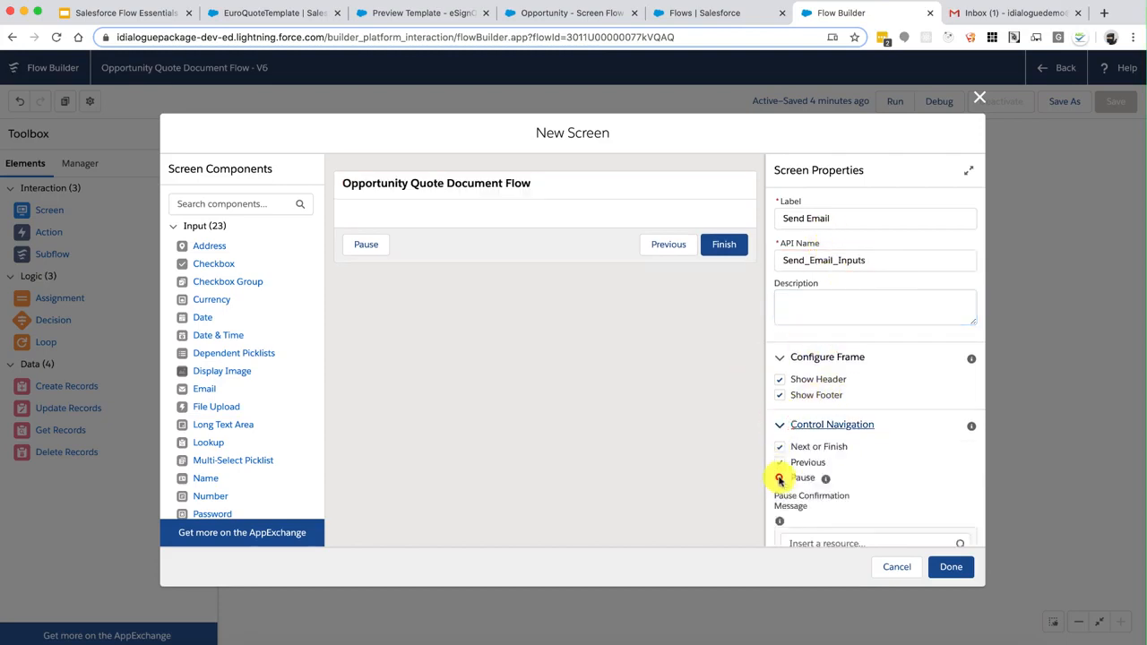
click(779, 478)
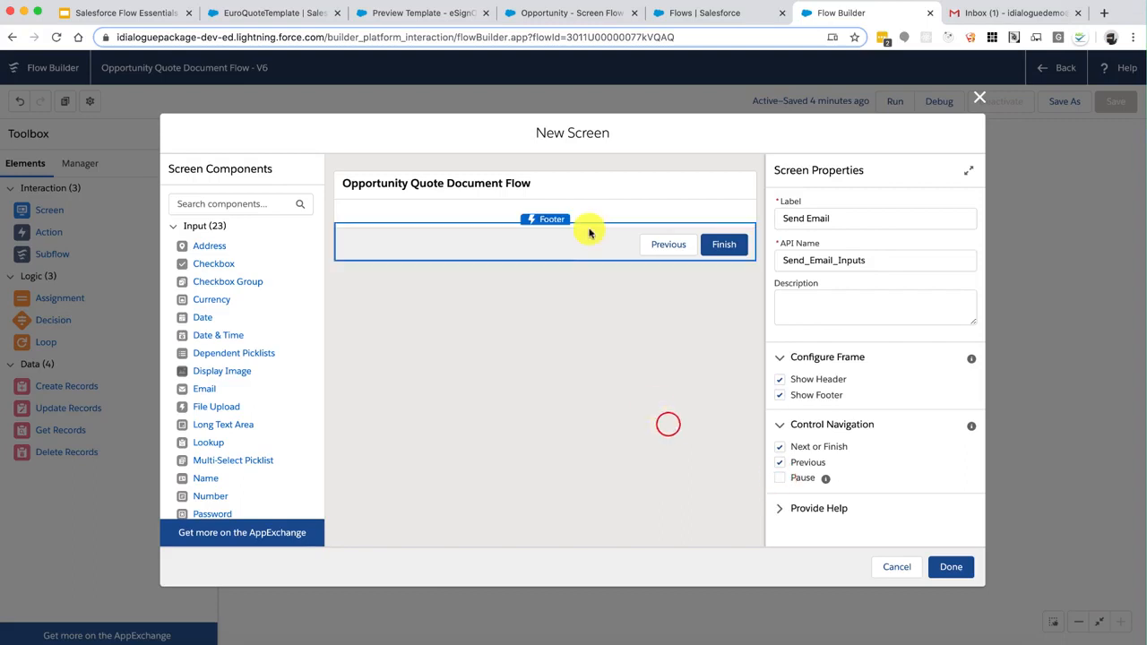
Add two Text inputs and a Long Text Area, labelling the first 'Email To Address'
scroll(235, 391, down, 5)
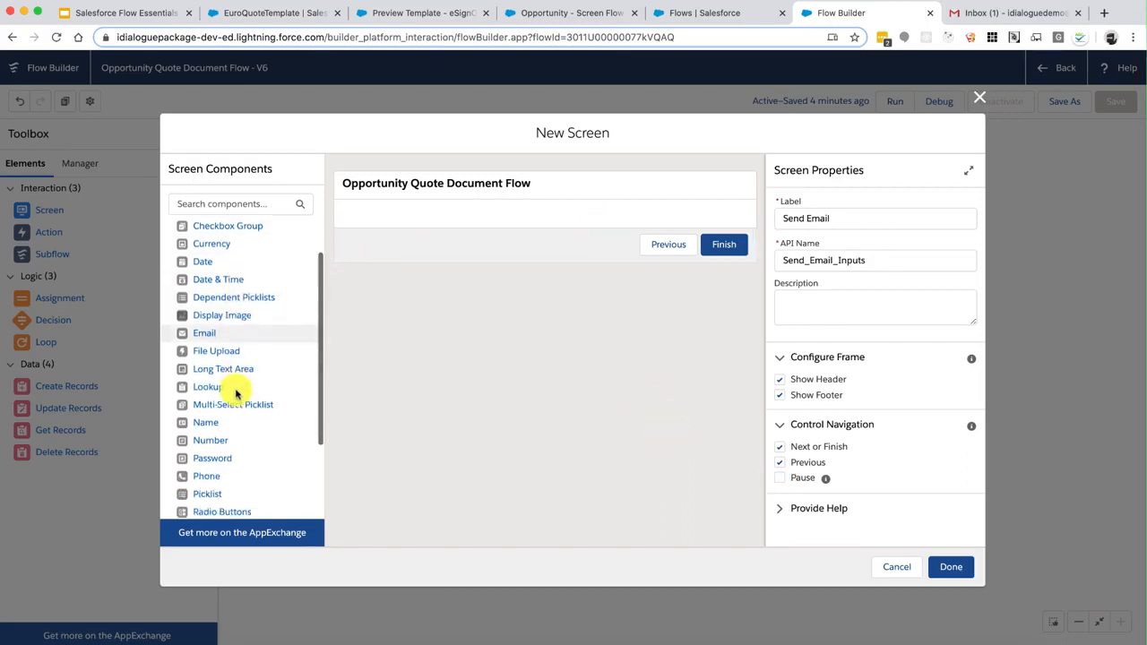
drag(212, 439, 428, 213)
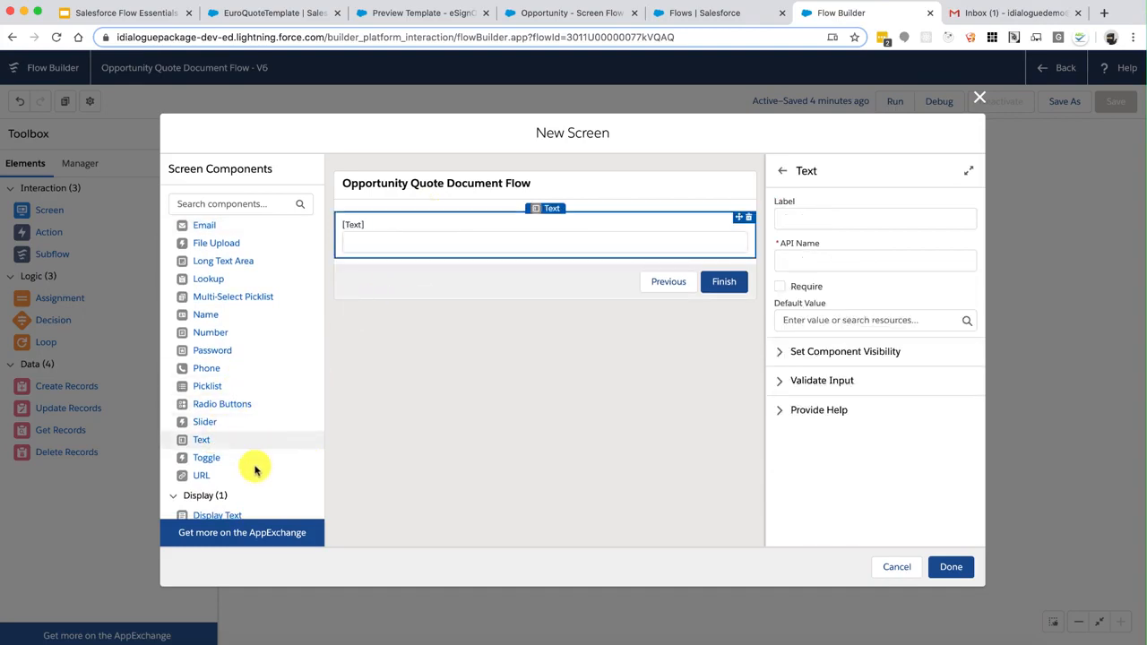
drag(239, 447, 422, 267)
scroll(255, 475, down, 1)
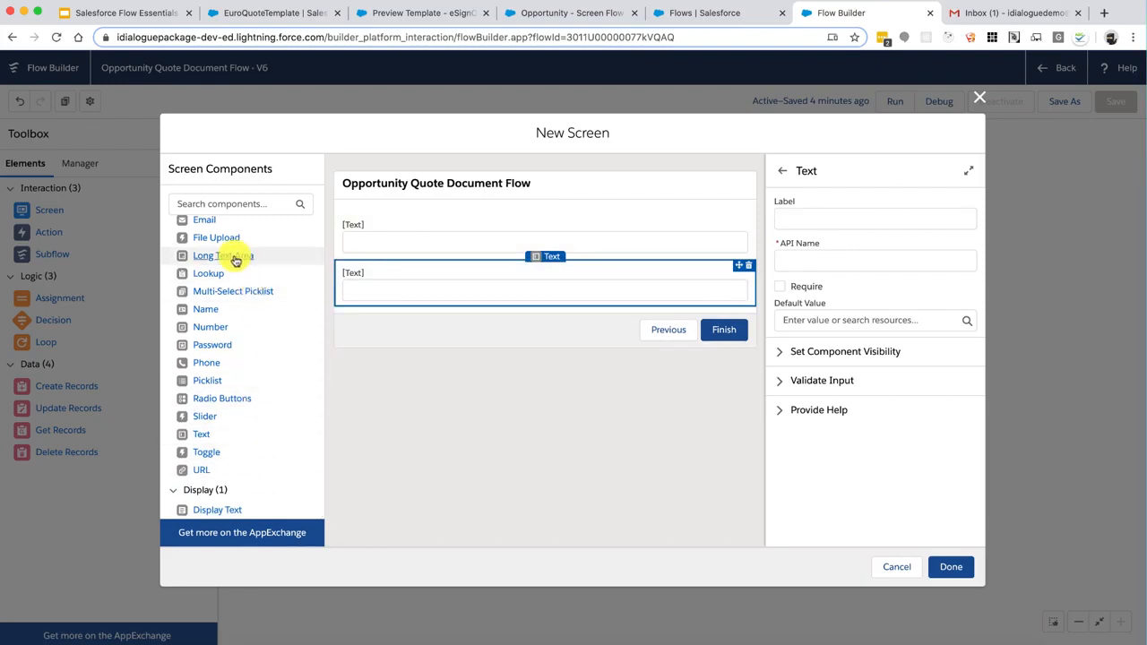
drag(232, 256, 439, 299)
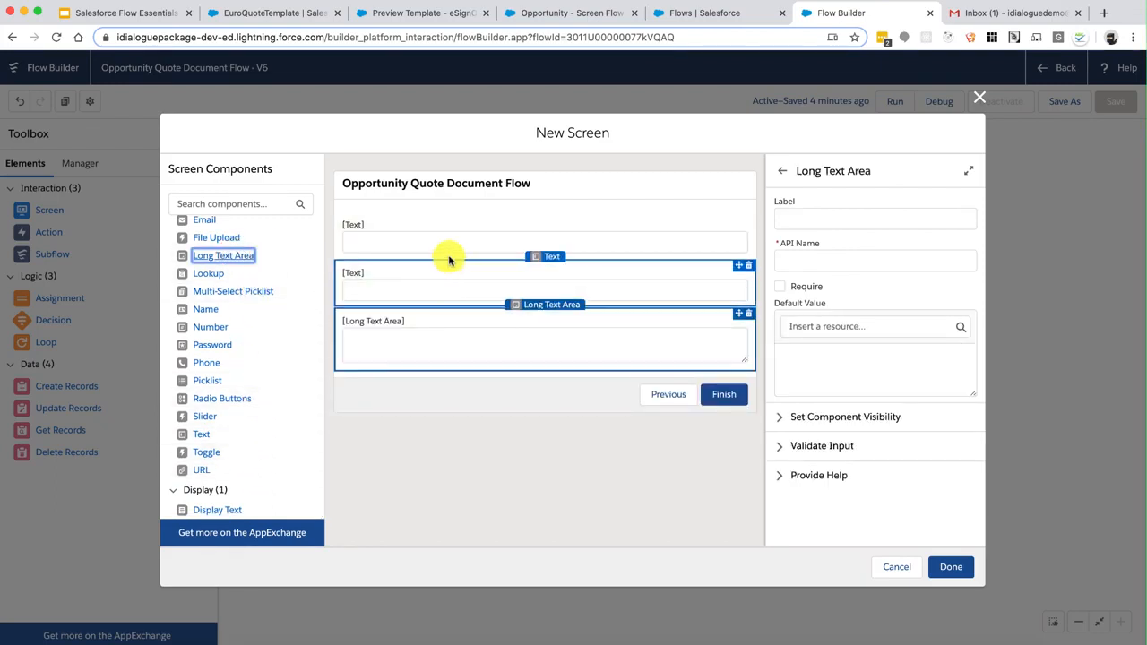
click(466, 239)
click(815, 222)
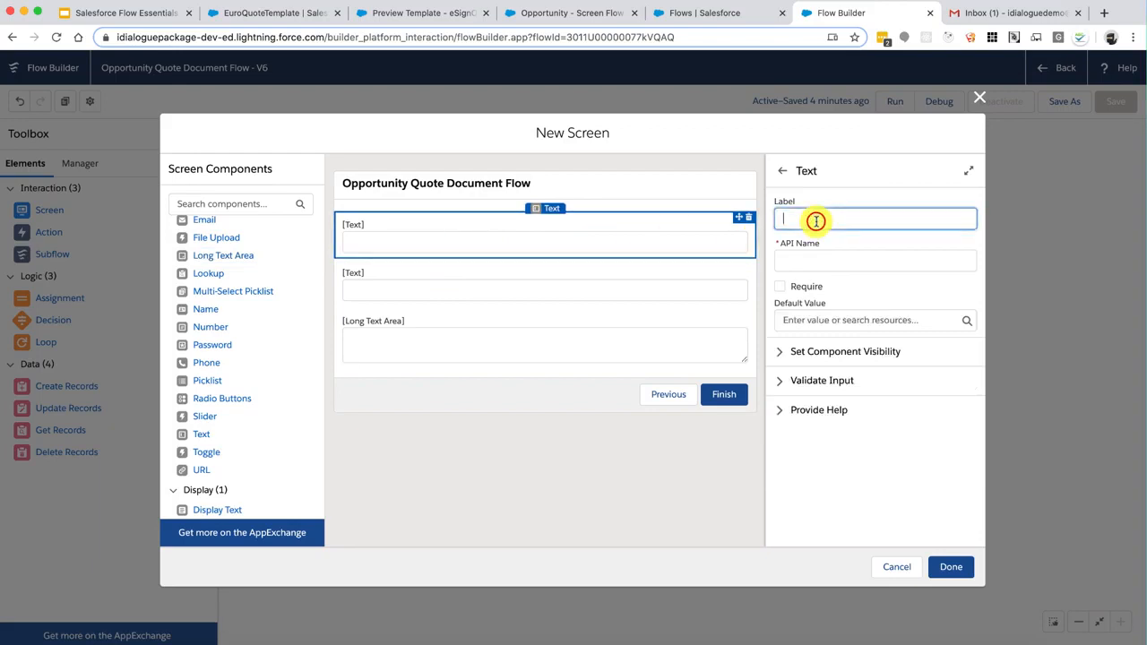
text(Email To Ad)
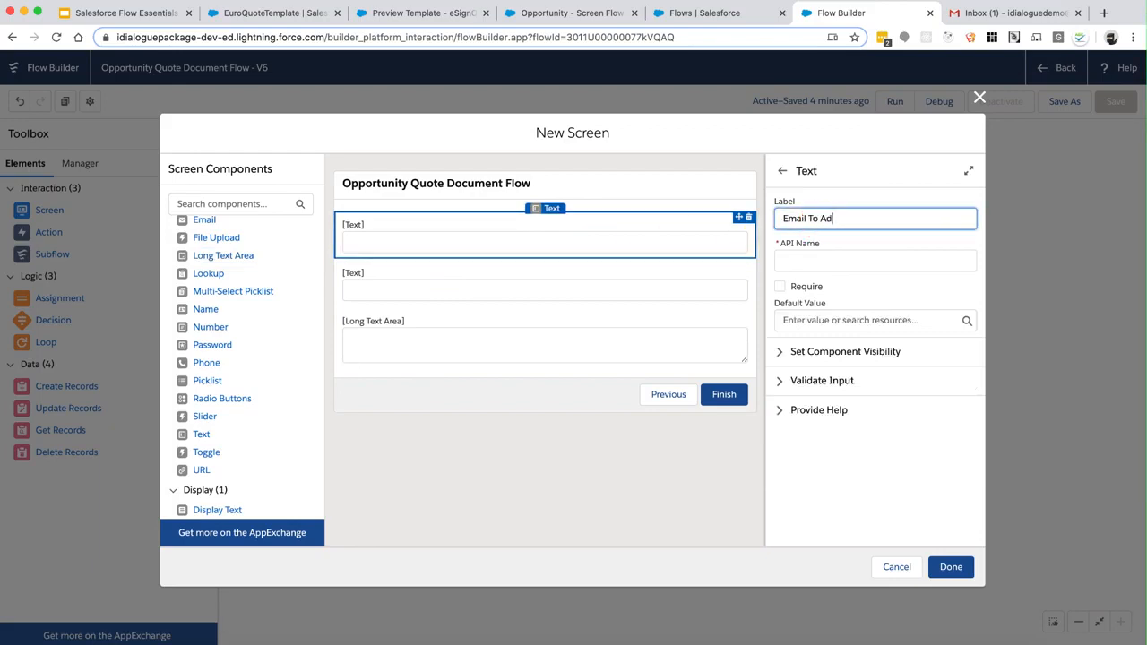
text(dress)
key(Tab)
key(Left)
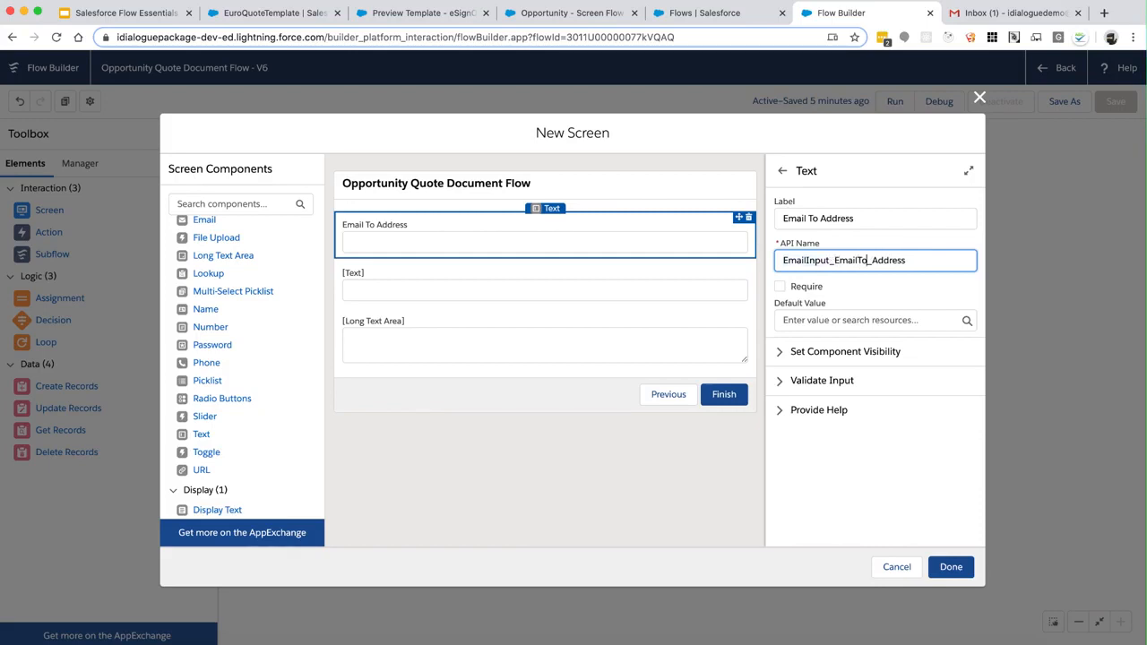
Make Email To Address required and add a required 'Subject' field named EmailInput_Subject
click(781, 289)
click(528, 294)
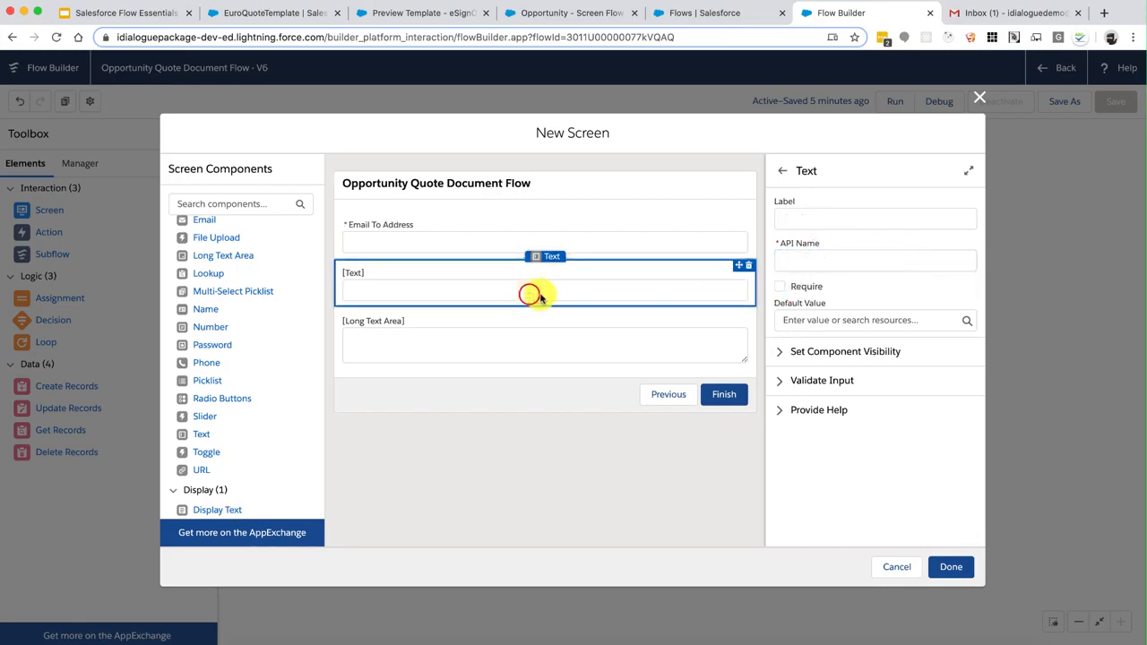
click(819, 218)
text(Sub)
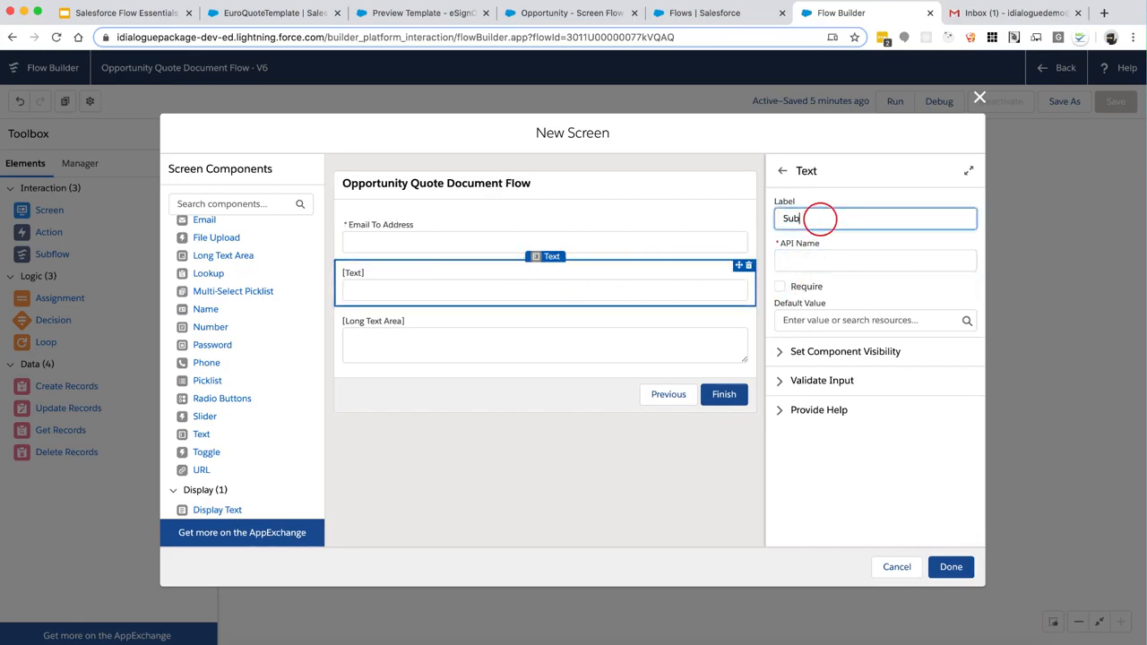
text(ject)
key(Tab)
text(EmailInput)
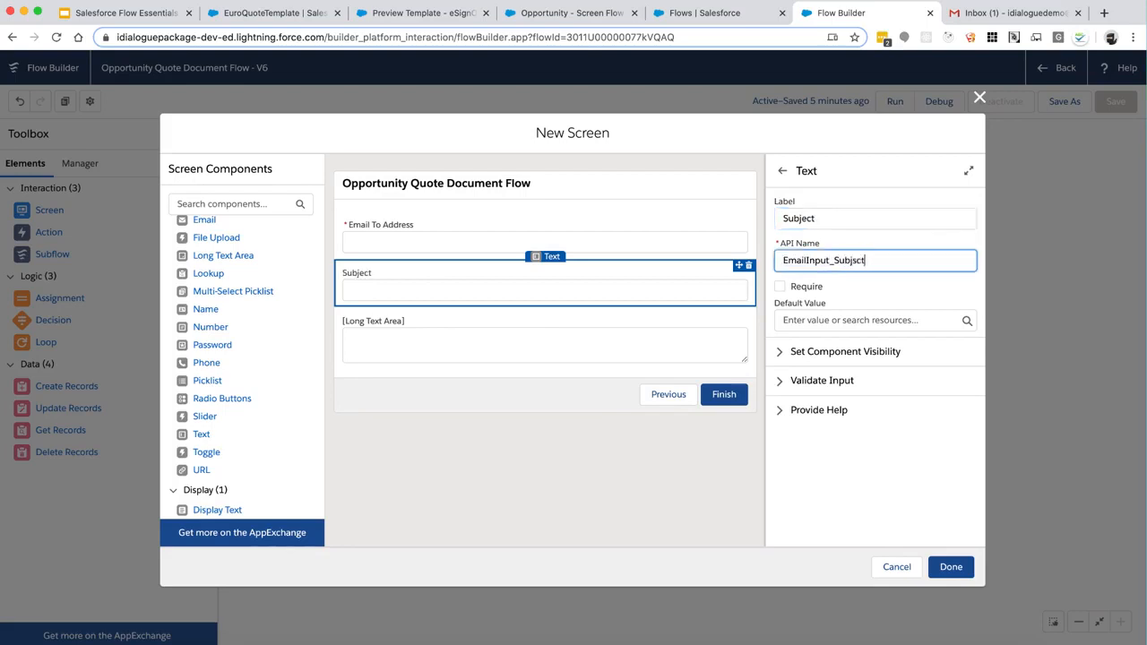
text(_Subject)
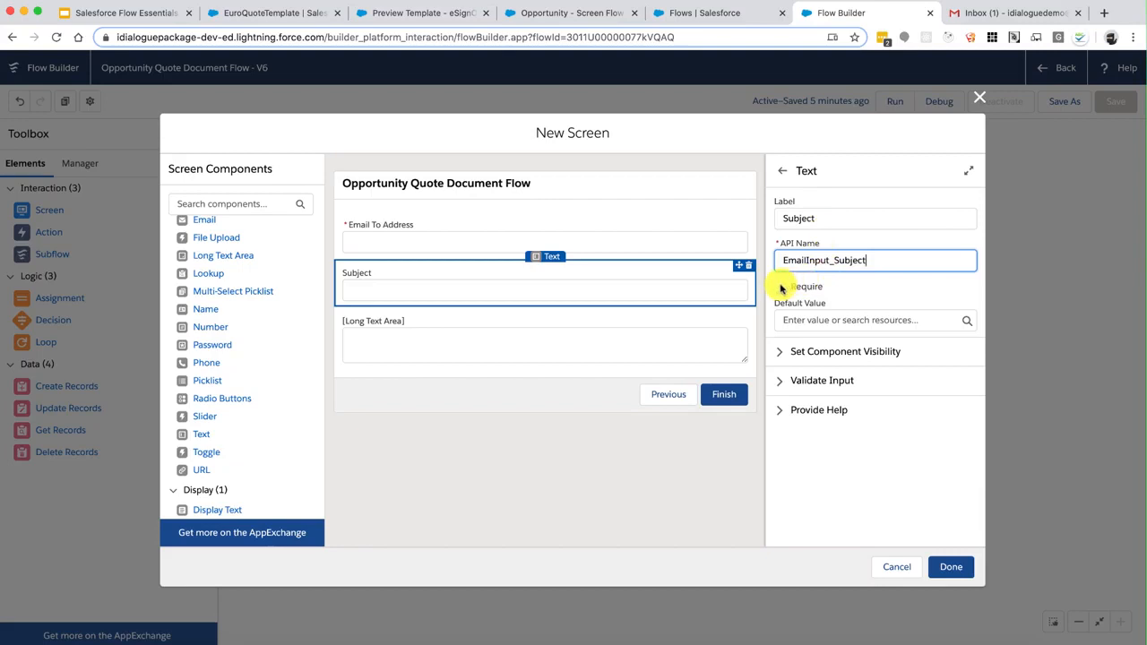
click(780, 286)
Label the long text area 'Email Message' with API name EmailInput_Body, require it, and save the screen
click(541, 355)
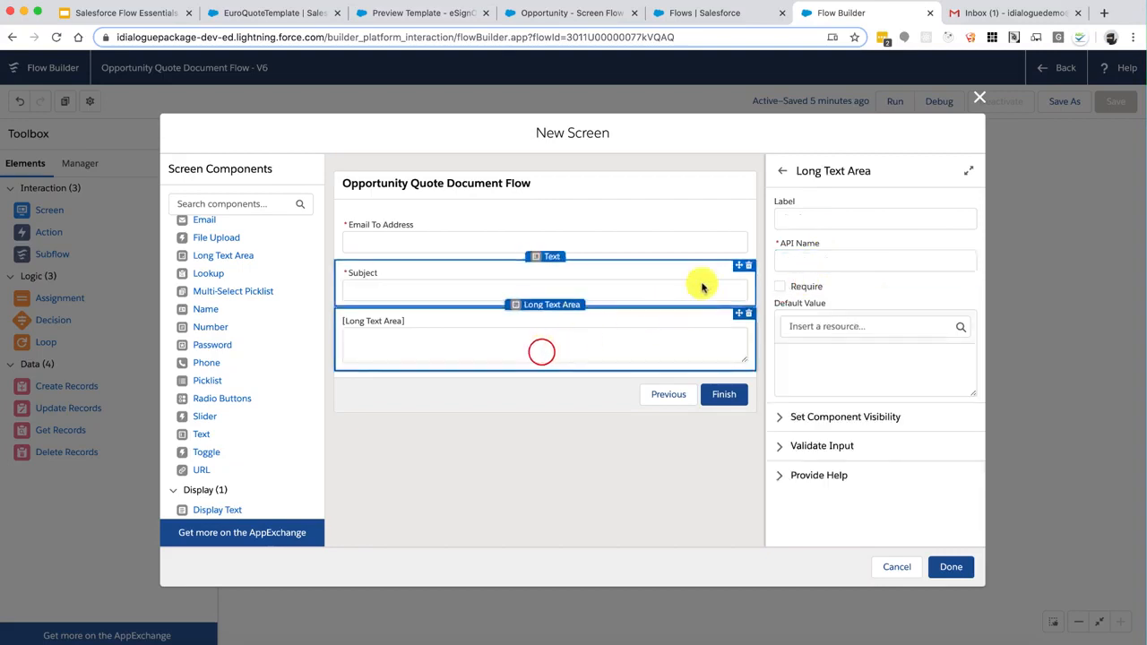
click(806, 224)
text(Email)
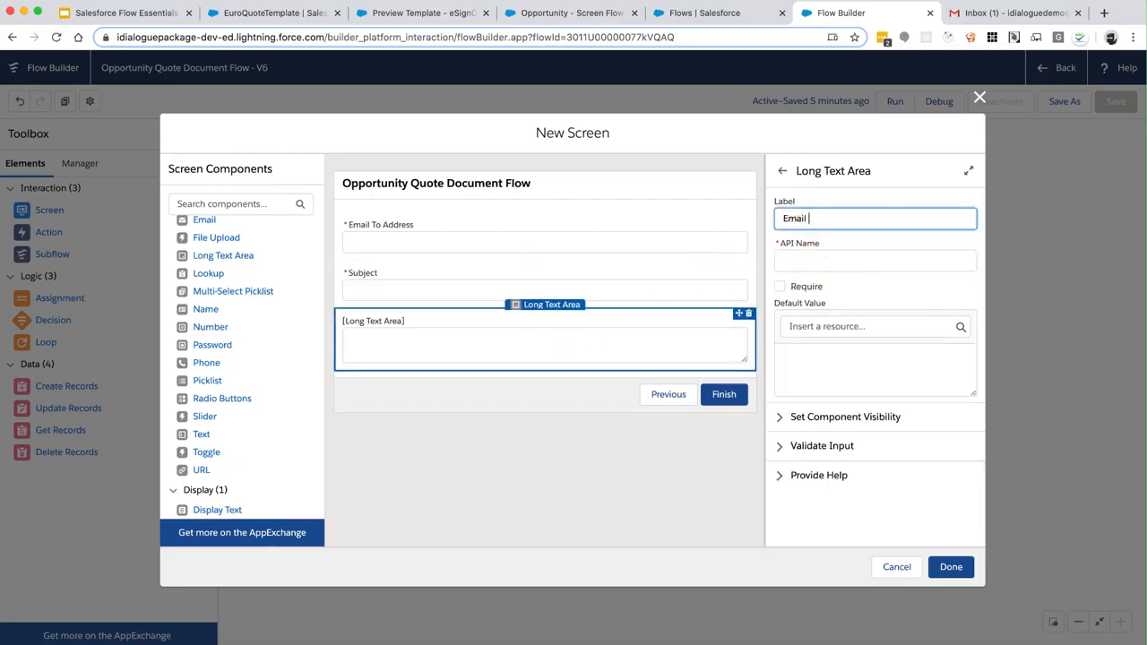
text( Message)
key(Tab)
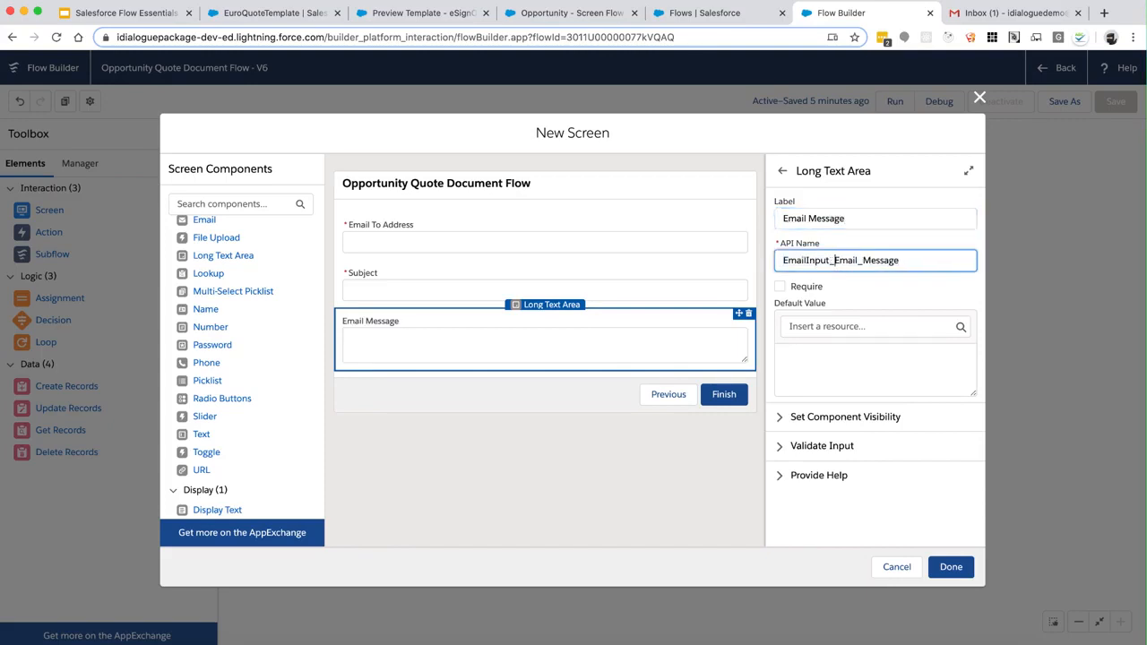
key(super+shift+Right)
text(Body)
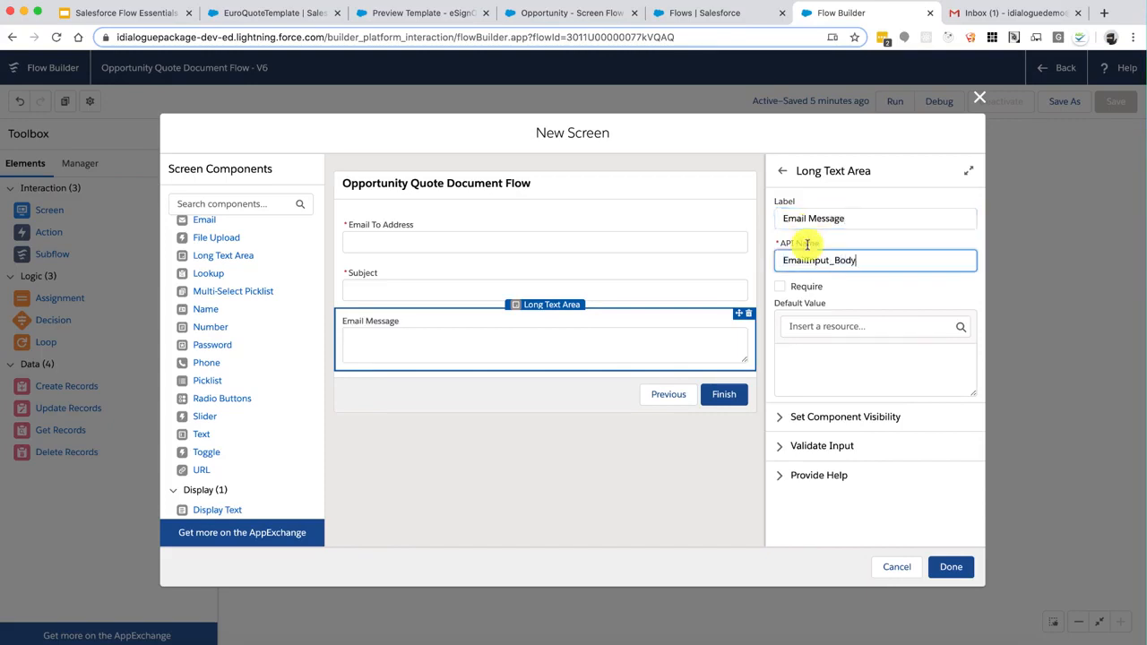
click(780, 286)
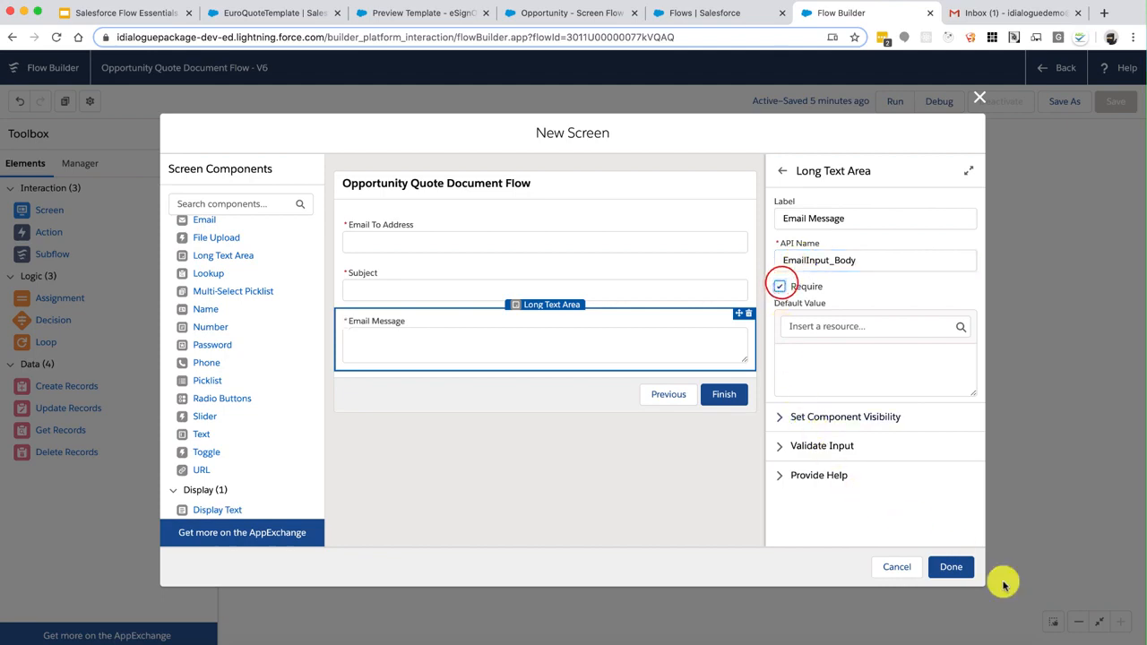
click(952, 567)
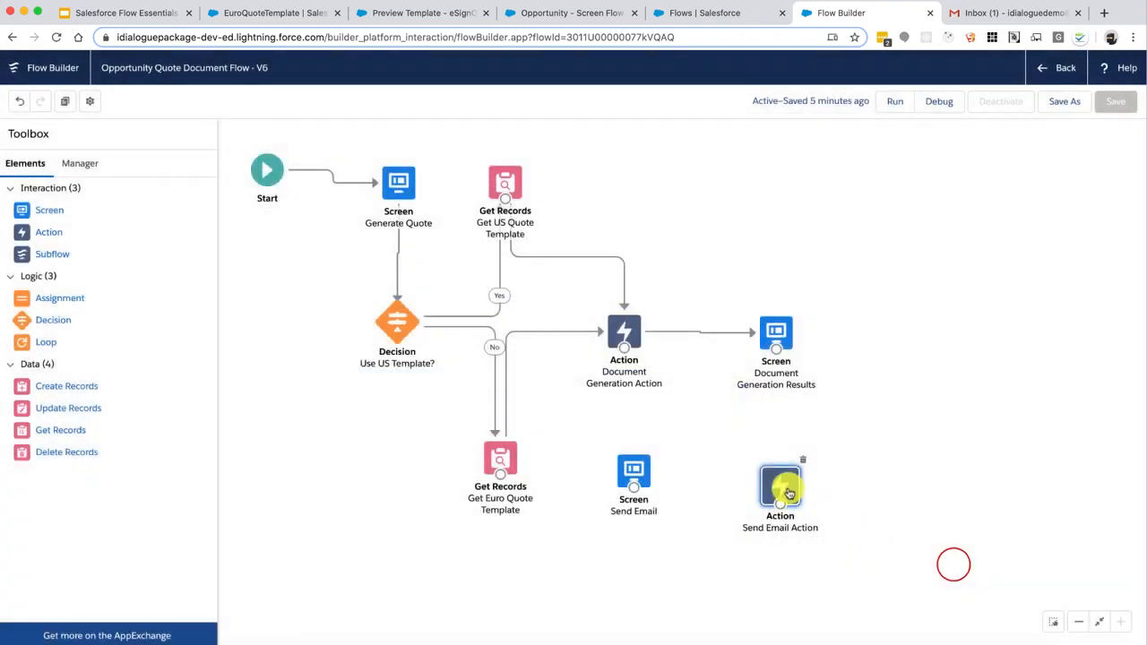
Include the email body in Send Email Action, filled from EmailInput_Body
double_click(786, 490)
scroll(579, 371, down, 2)
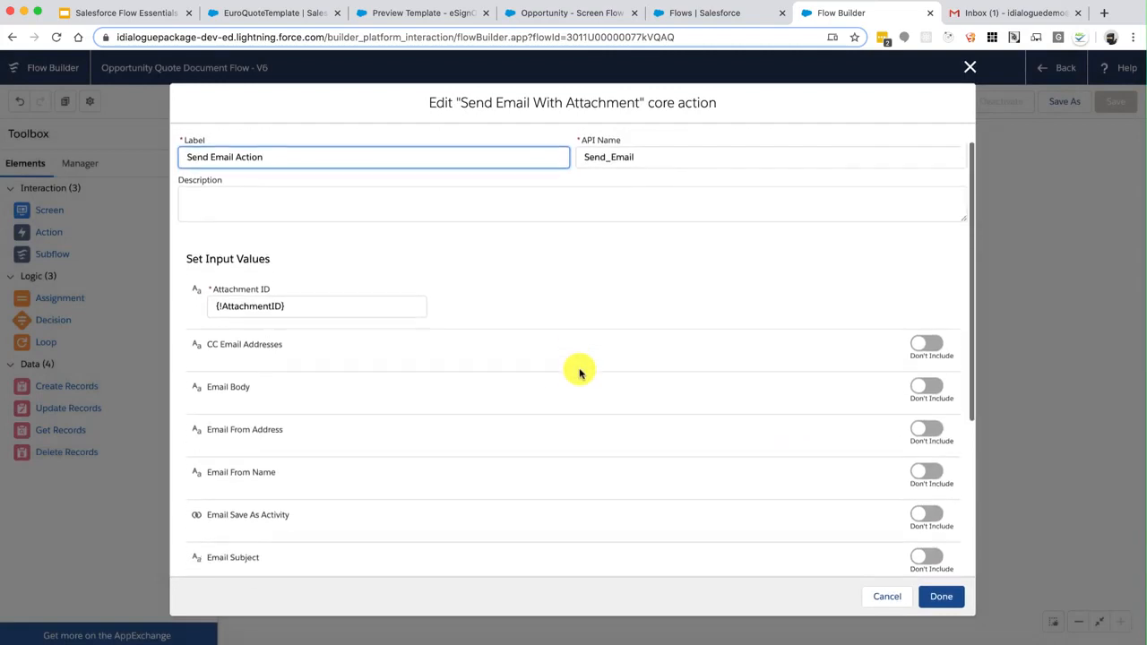
click(925, 333)
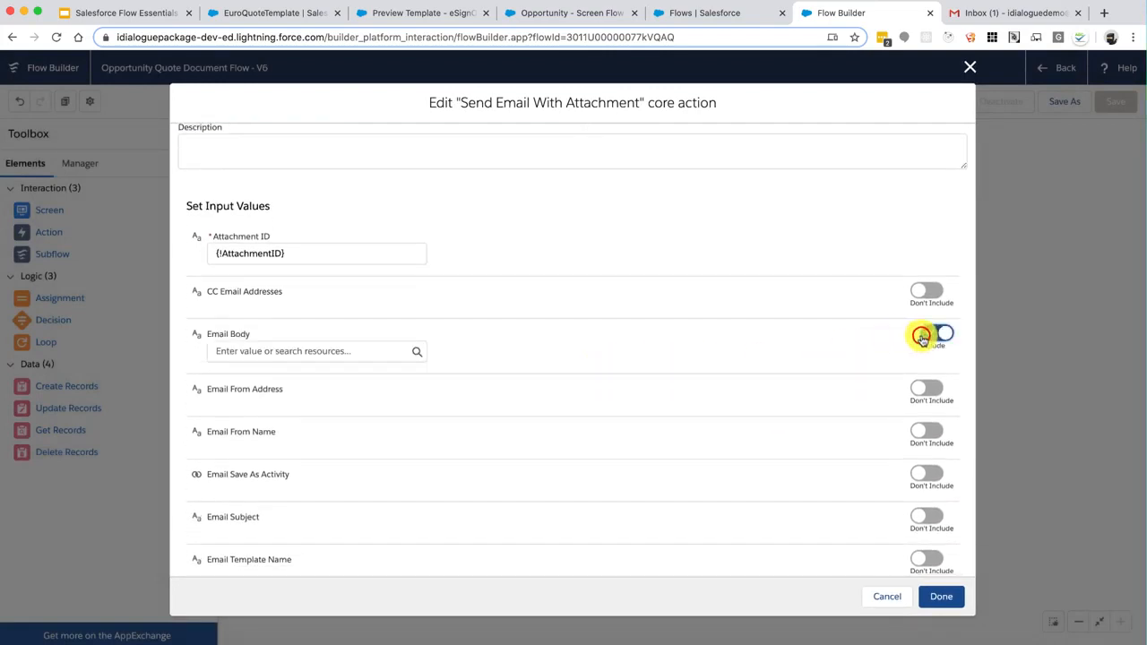
click(316, 356)
scroll(351, 472, down, 5)
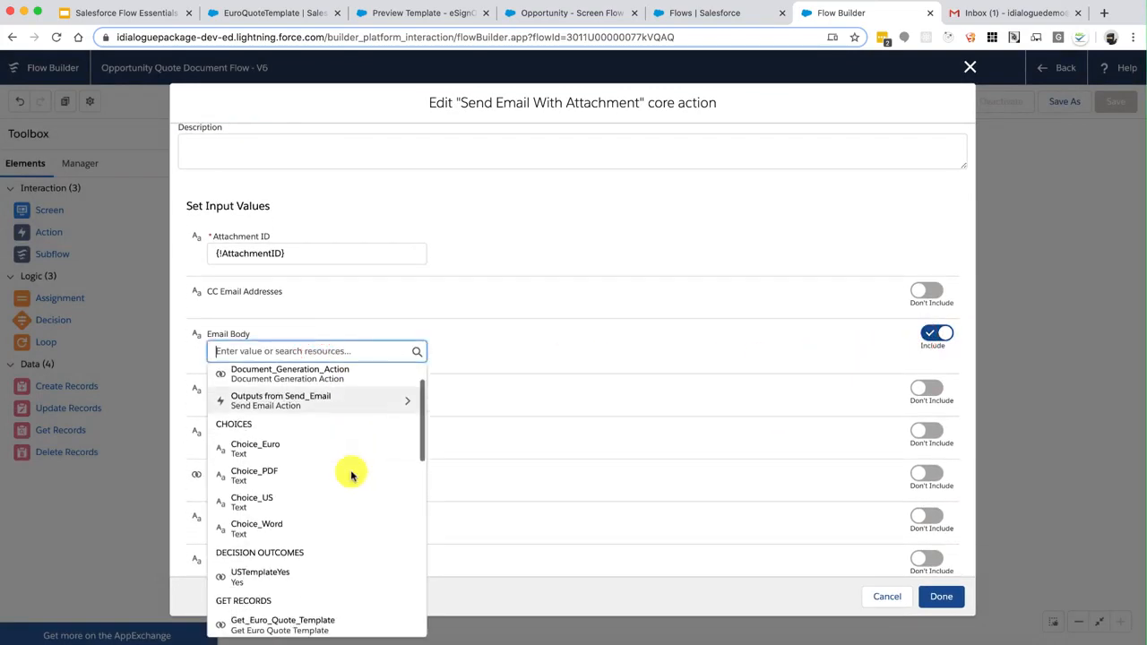
scroll(351, 475, down, 5)
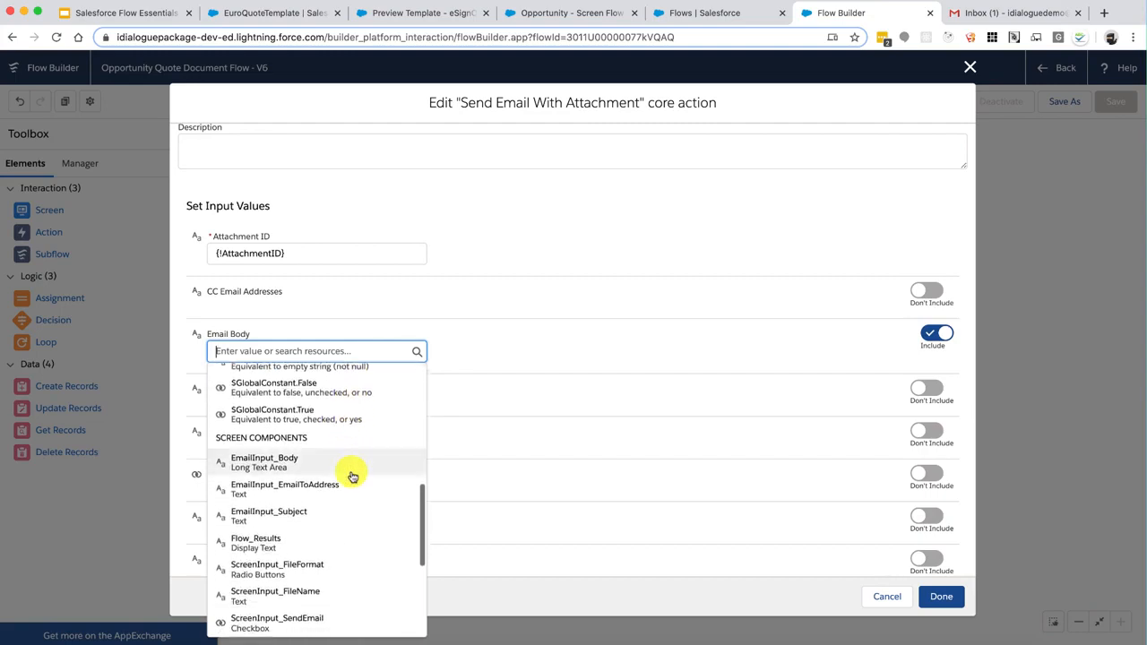
click(325, 473)
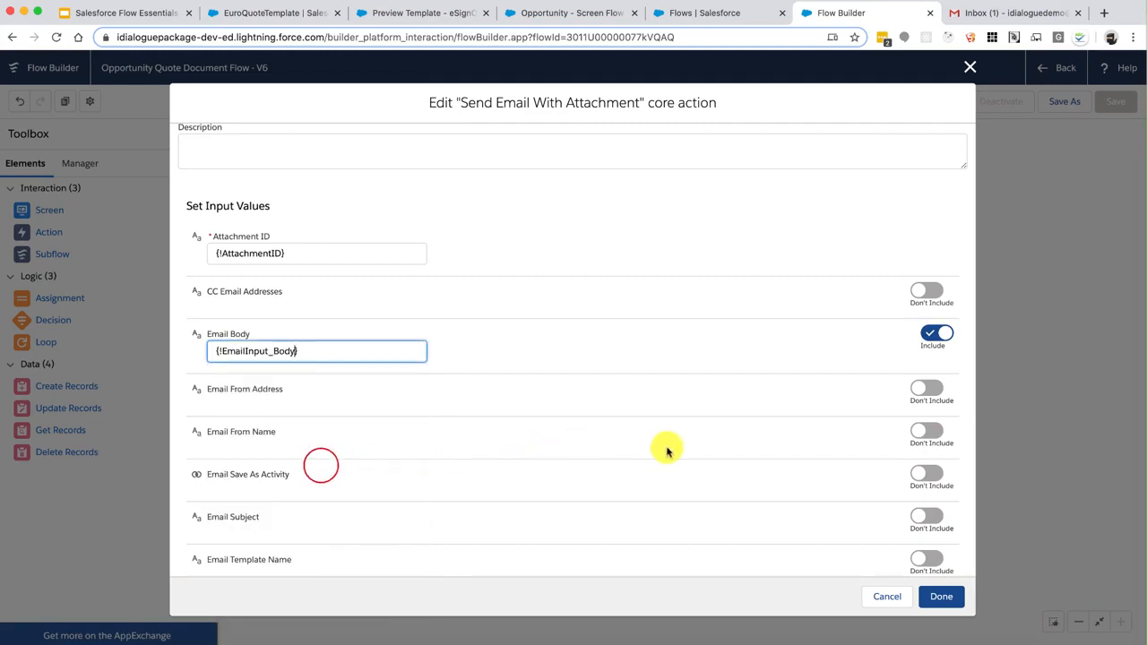
Include the email subject, set to EmailInput_Subject
scroll(665, 451, down, 1)
scroll(666, 450, down, 3)
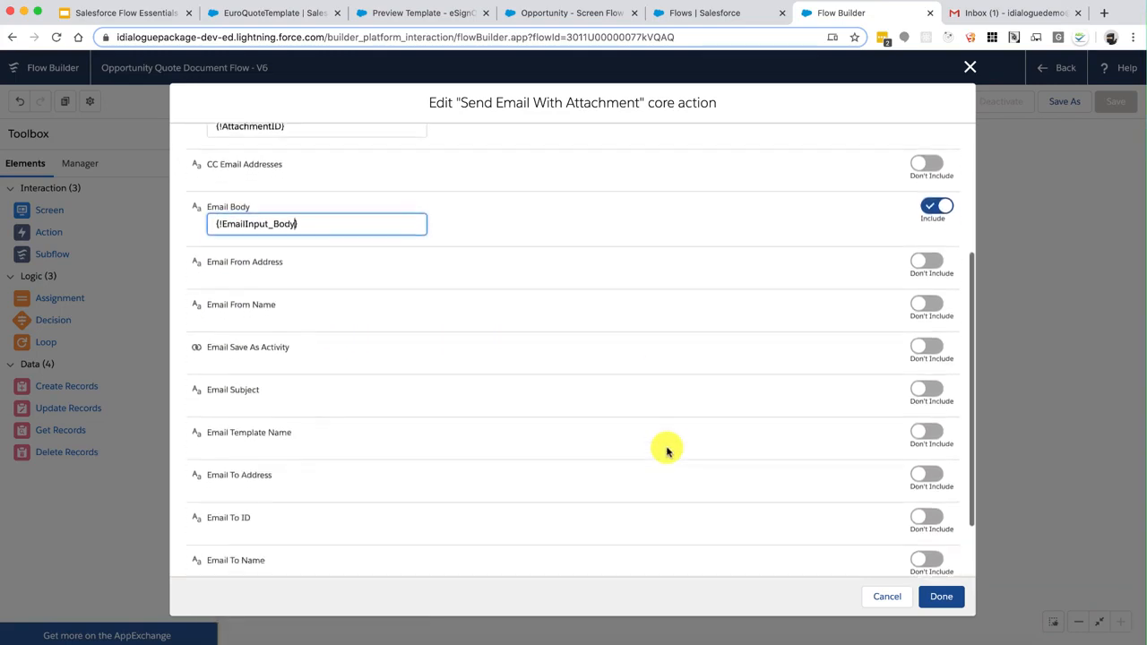
click(923, 356)
click(325, 373)
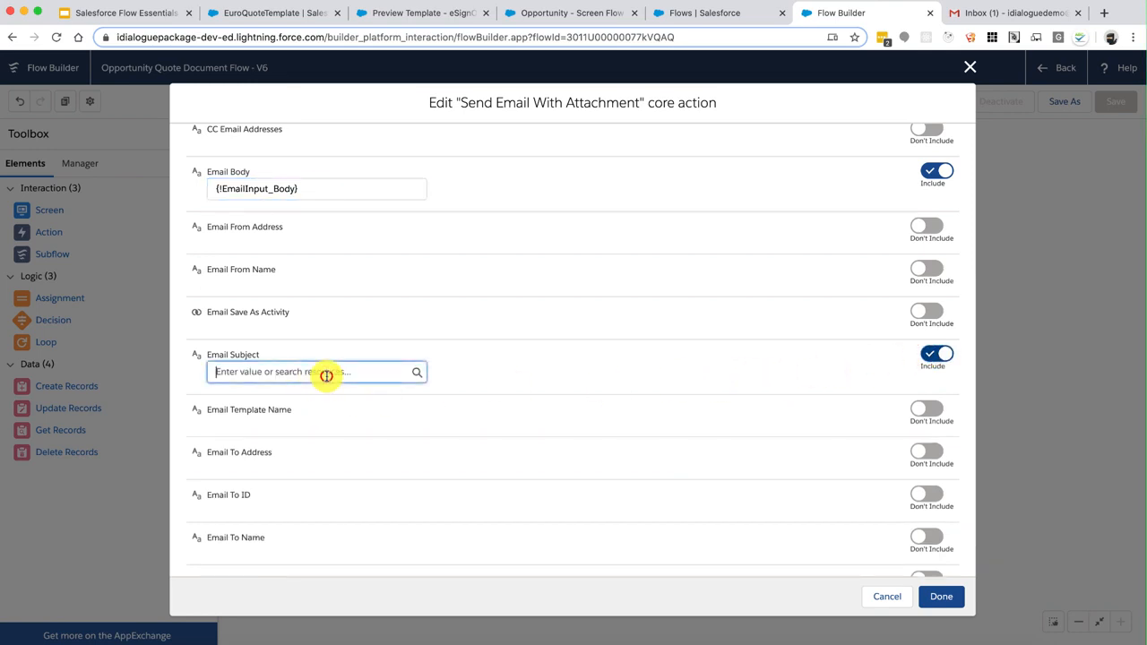
scroll(346, 326, down, 5)
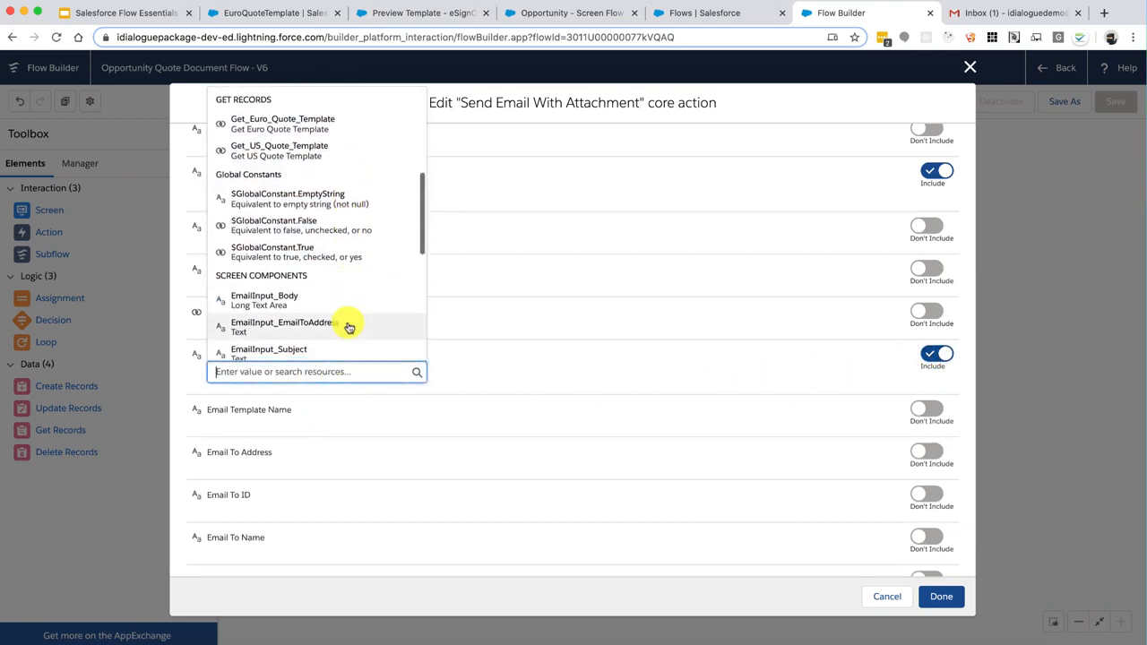
scroll(345, 326, down, 2)
click(320, 289)
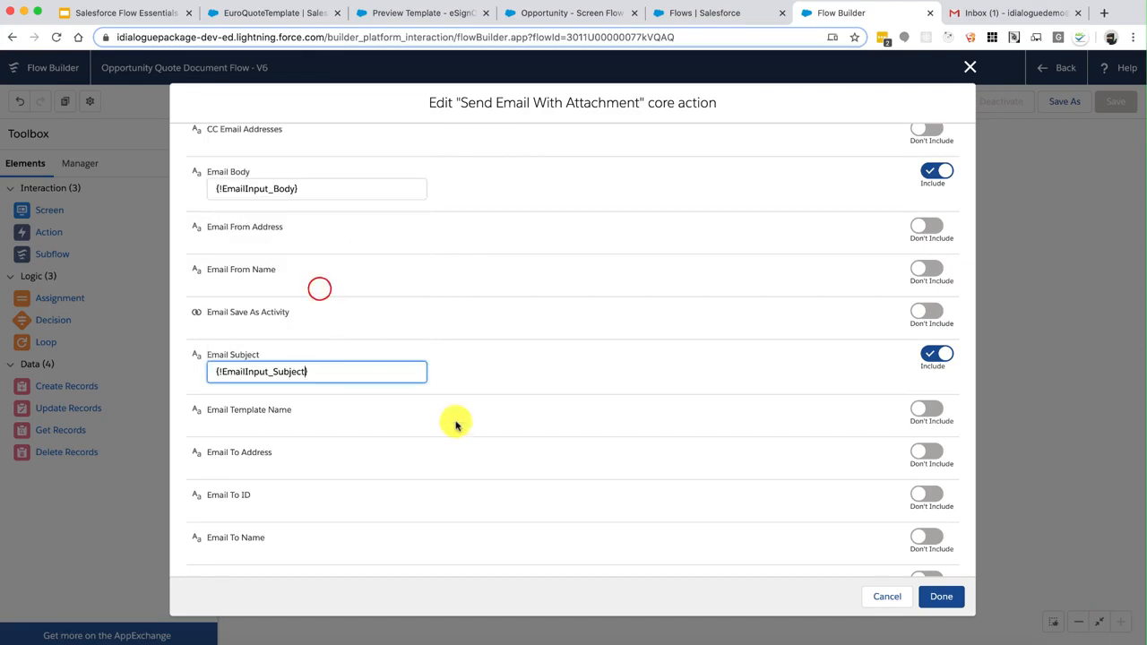
Include the recipient address, set to EmailInput_EmailToAddress
click(916, 451)
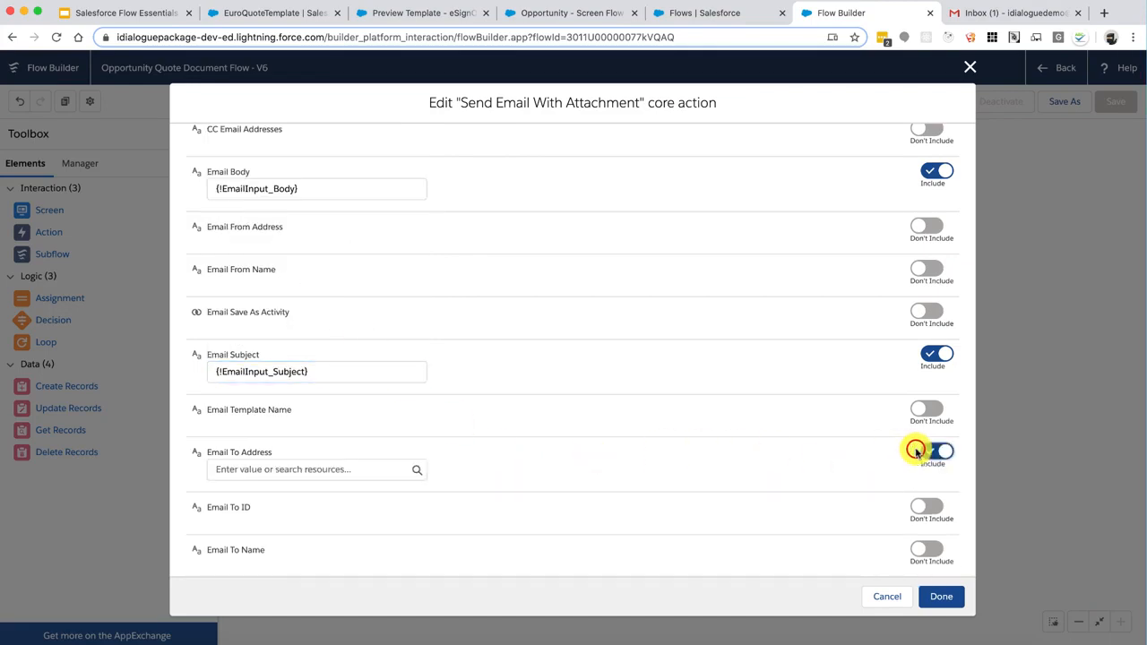
click(356, 469)
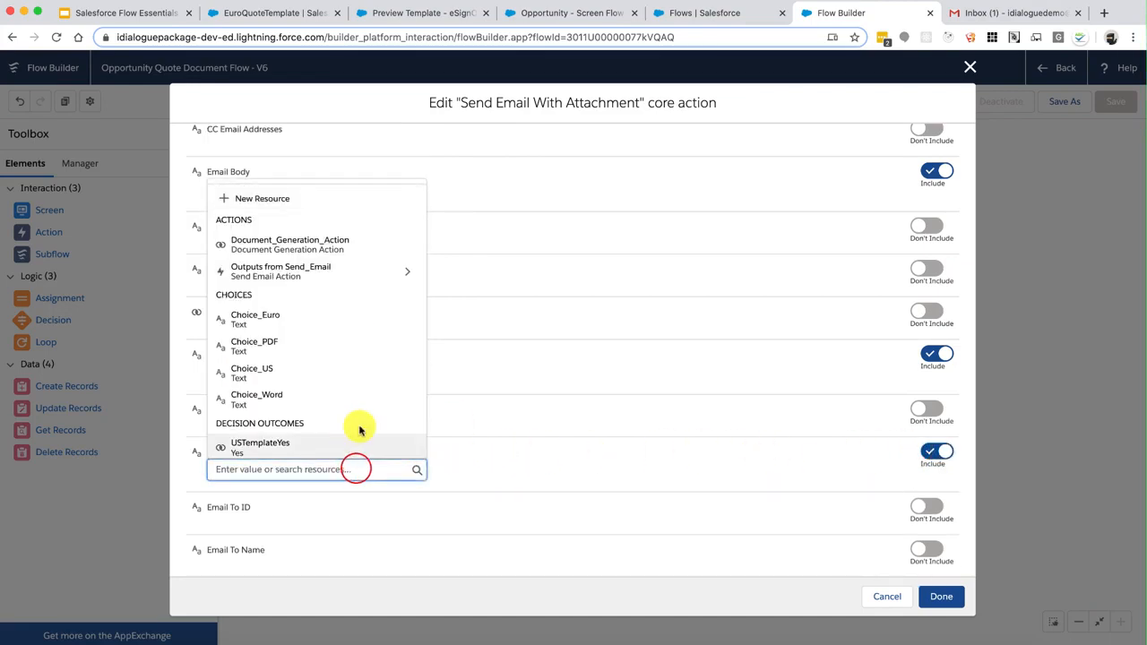
scroll(359, 428, down, 3)
scroll(359, 428, down, 3)
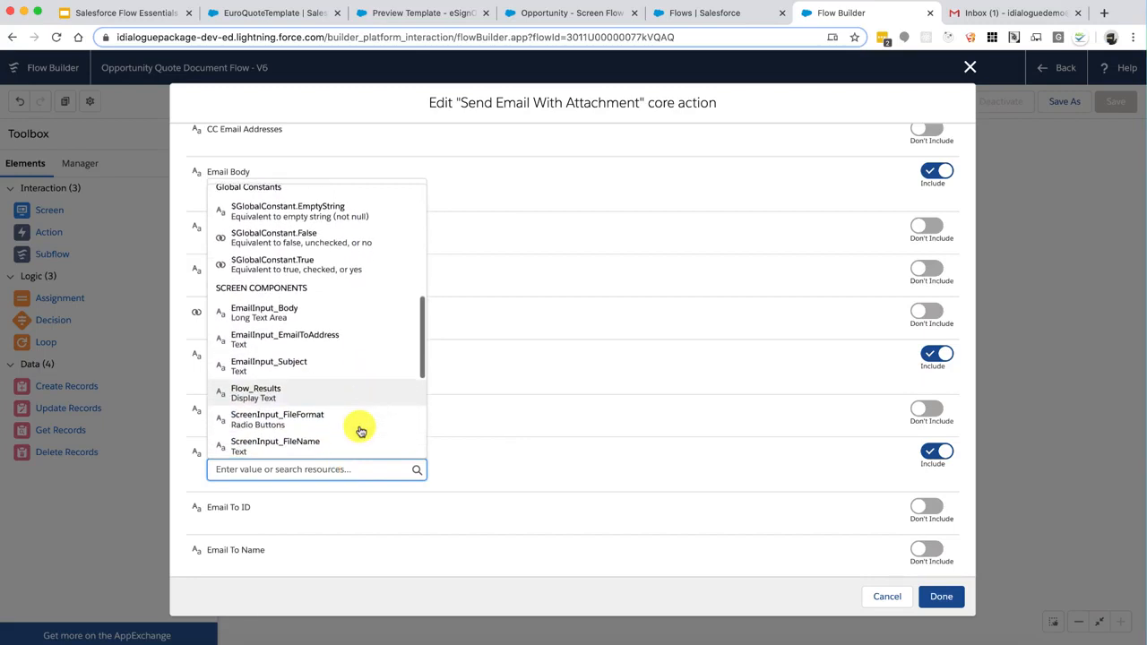
click(342, 341)
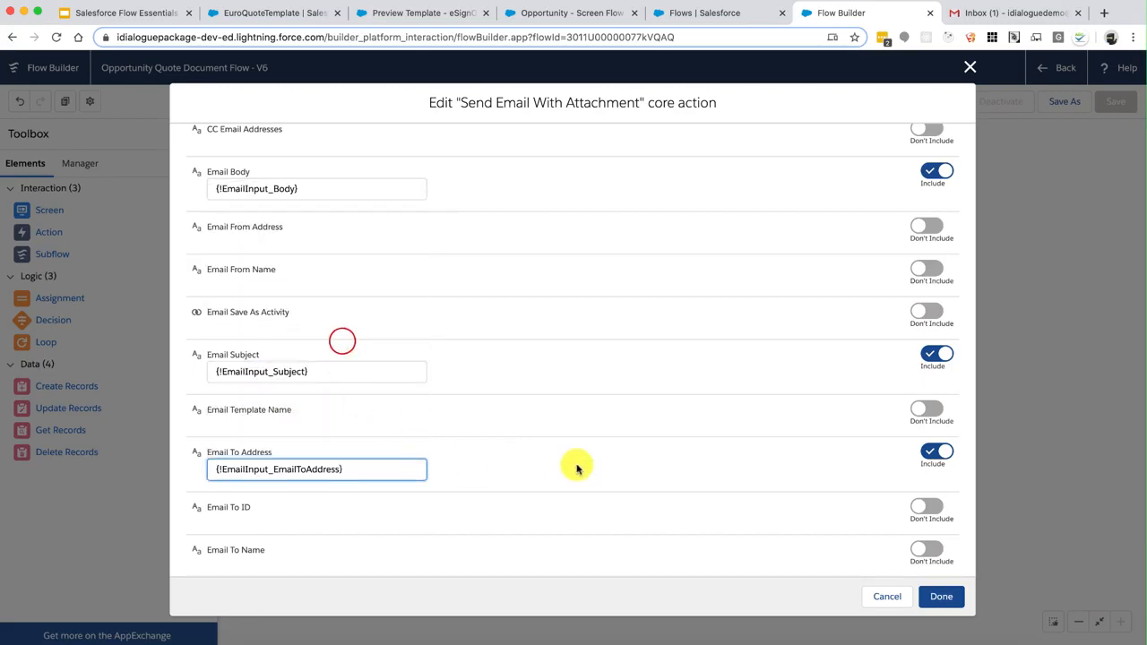
scroll(576, 466, down, 1)
Include the recipient name, also set to EmailInput_EmailToAddress
click(916, 495)
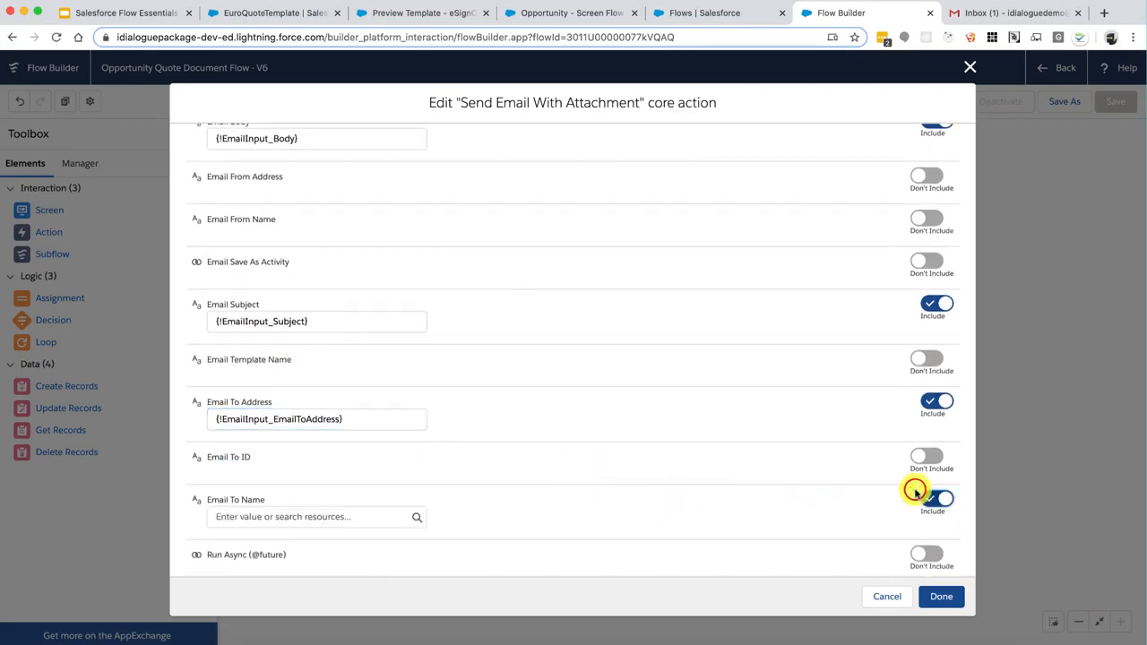
click(354, 516)
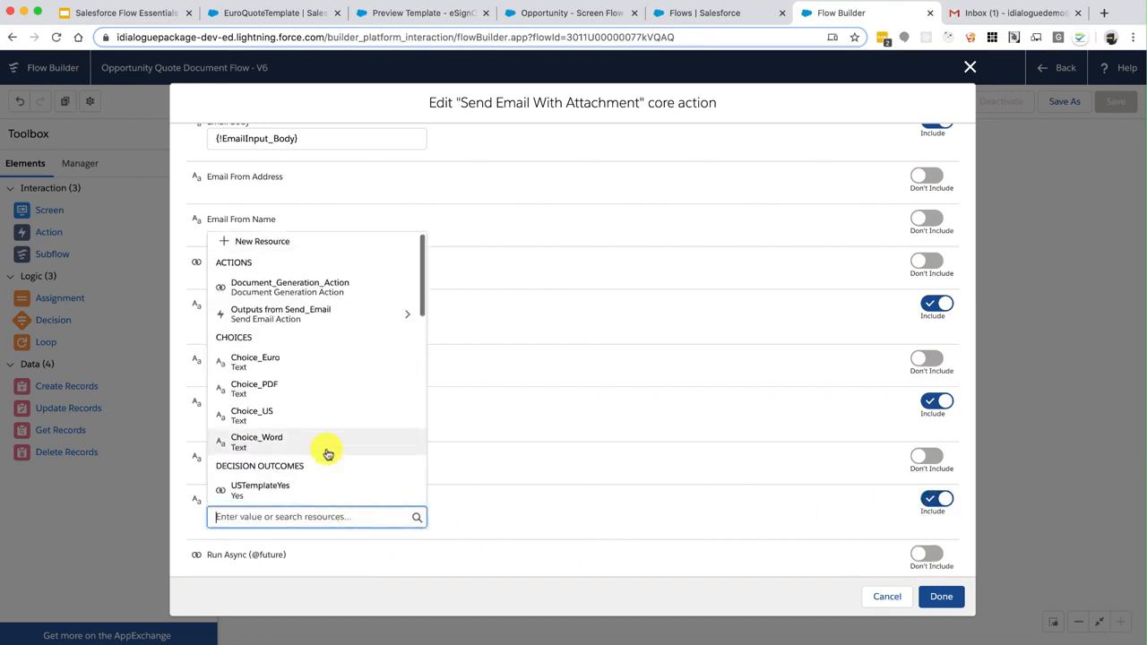
scroll(328, 454, down, 5)
scroll(328, 454, down, 4)
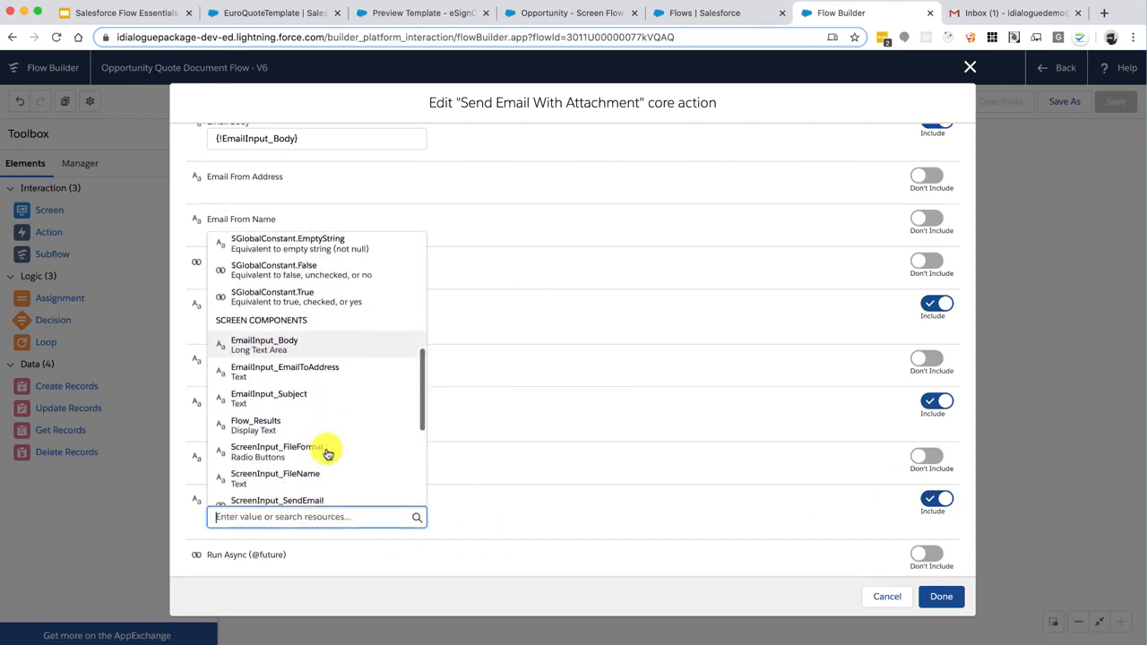
click(321, 346)
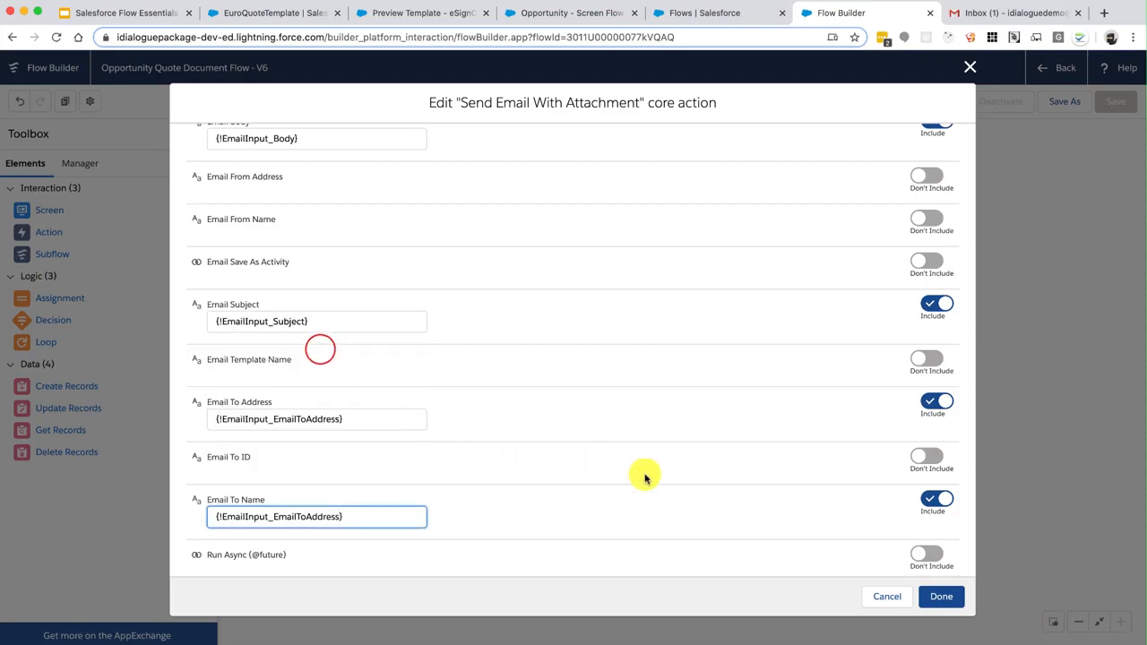
click(698, 460)
scroll(701, 461, up, 3)
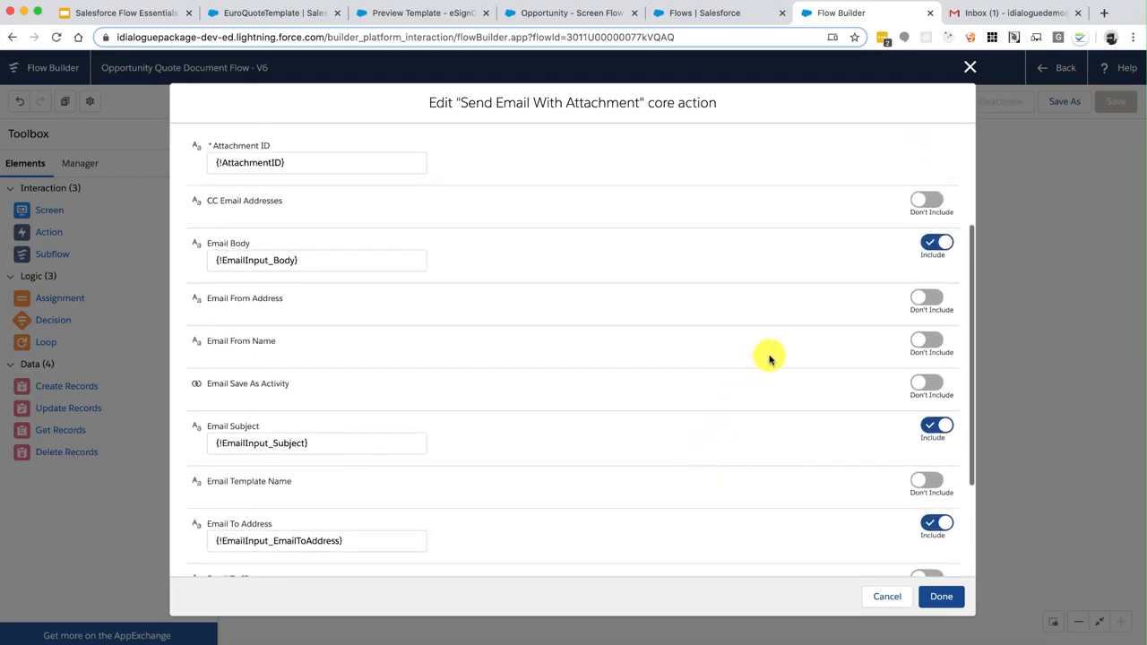
Set the sender name to iDialogue and enter the sender e-mail address
click(926, 341)
click(285, 356)
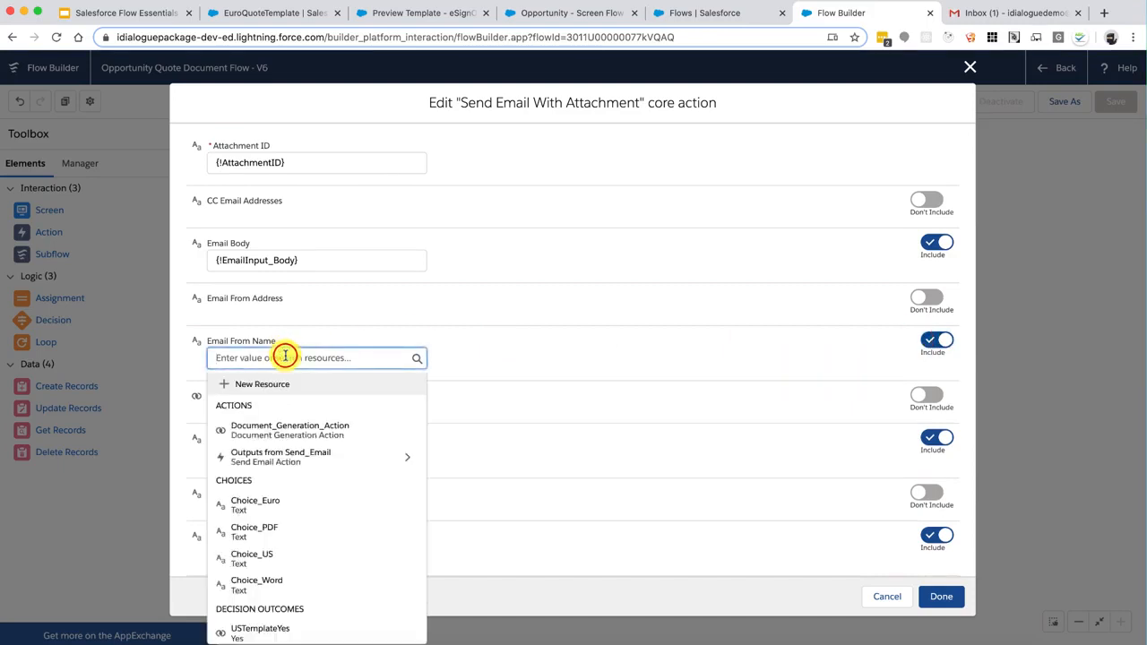
text(iDialogue)
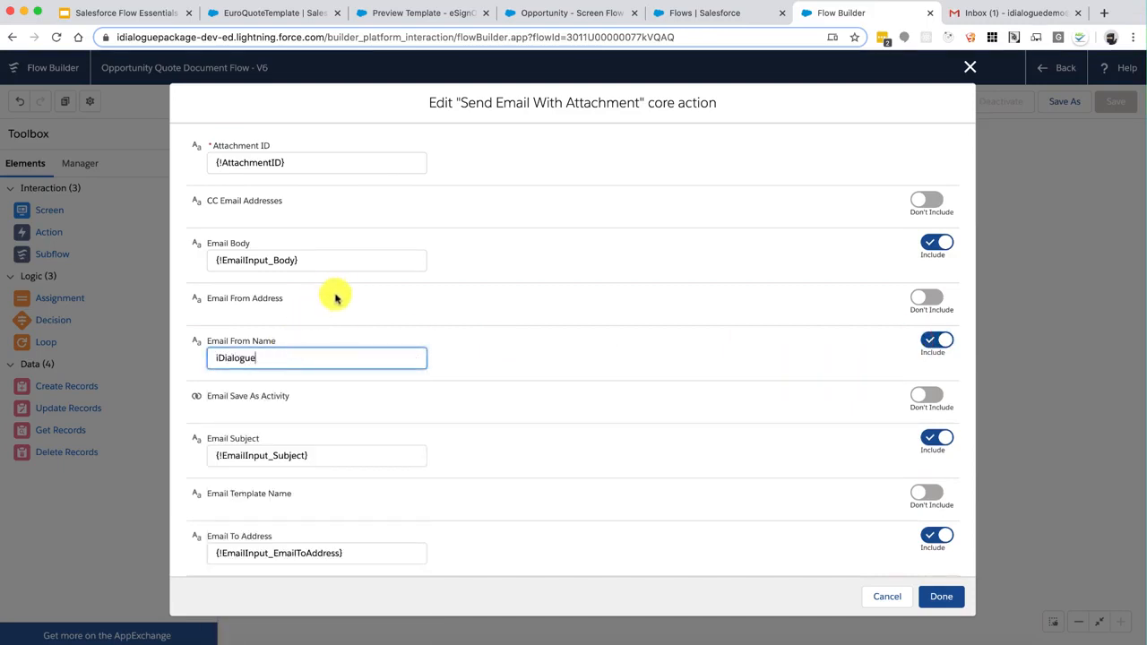
click(336, 299)
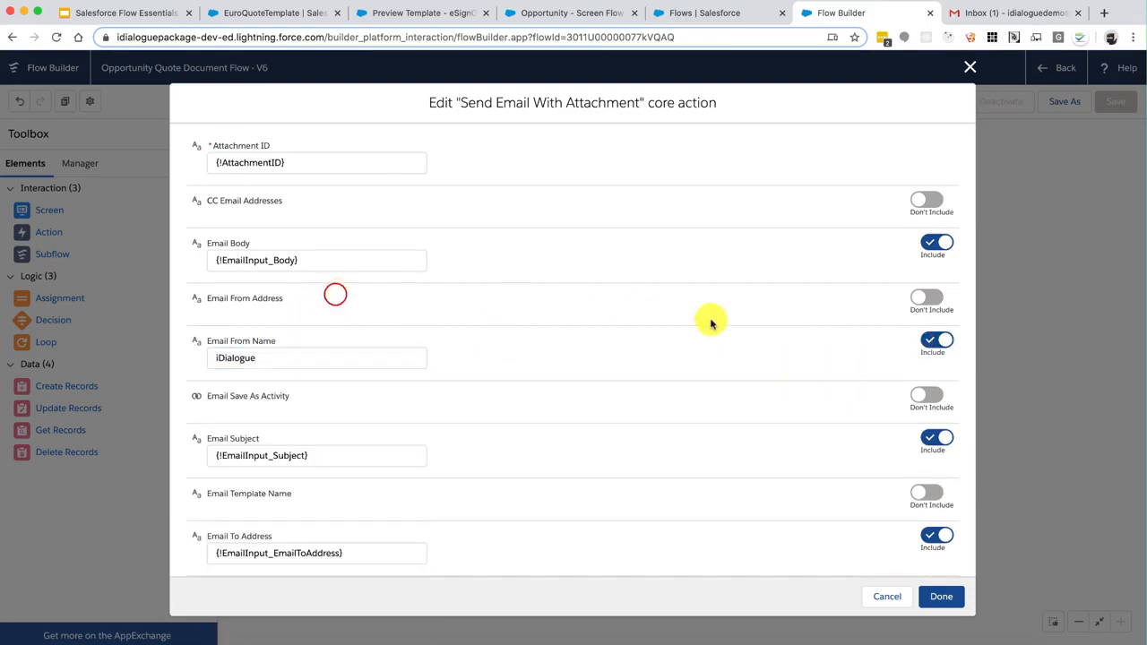
click(914, 297)
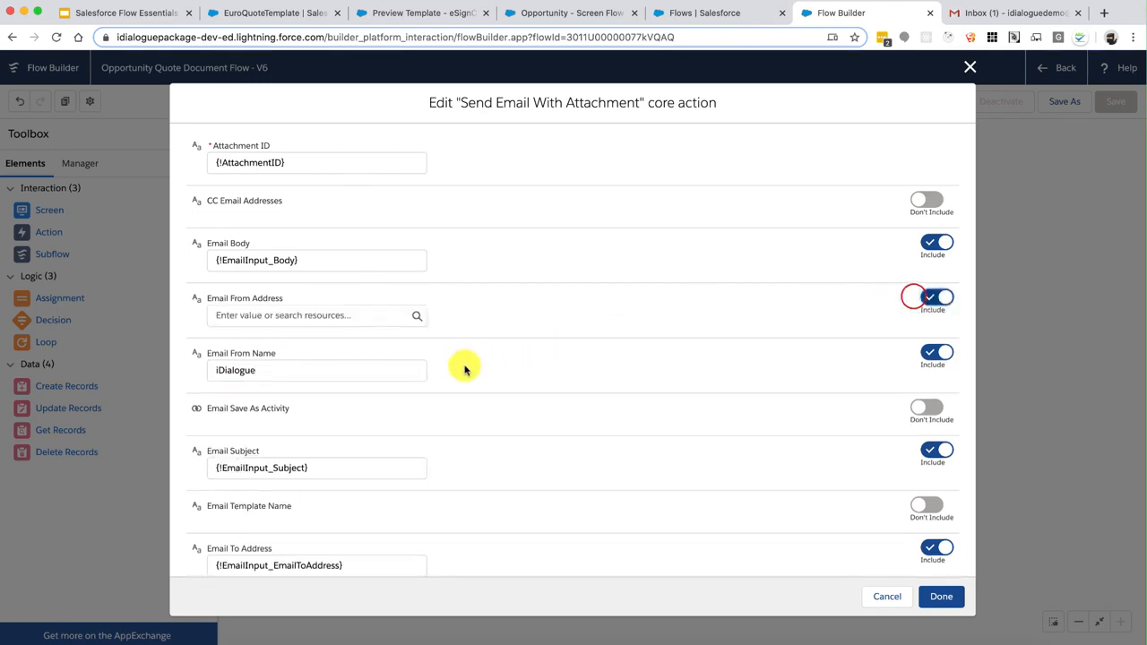
click(365, 317)
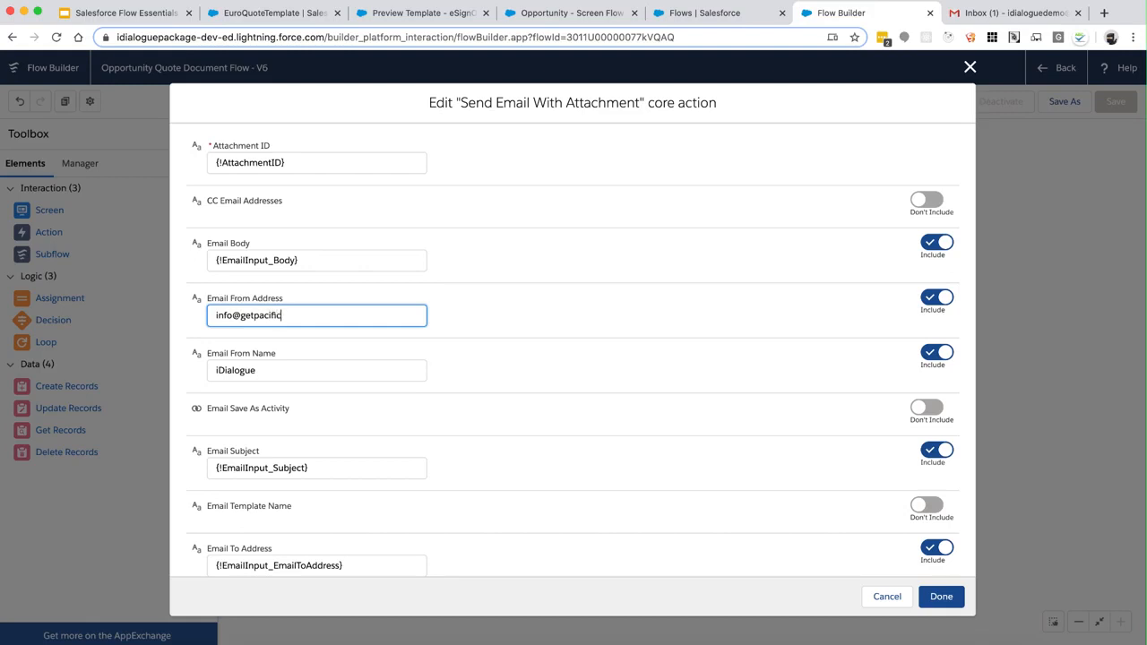
click(601, 328)
Include Email Save As Activity, set to $GlobalConstant.True
scroll(626, 385, down, 1)
scroll(625, 385, down, 2)
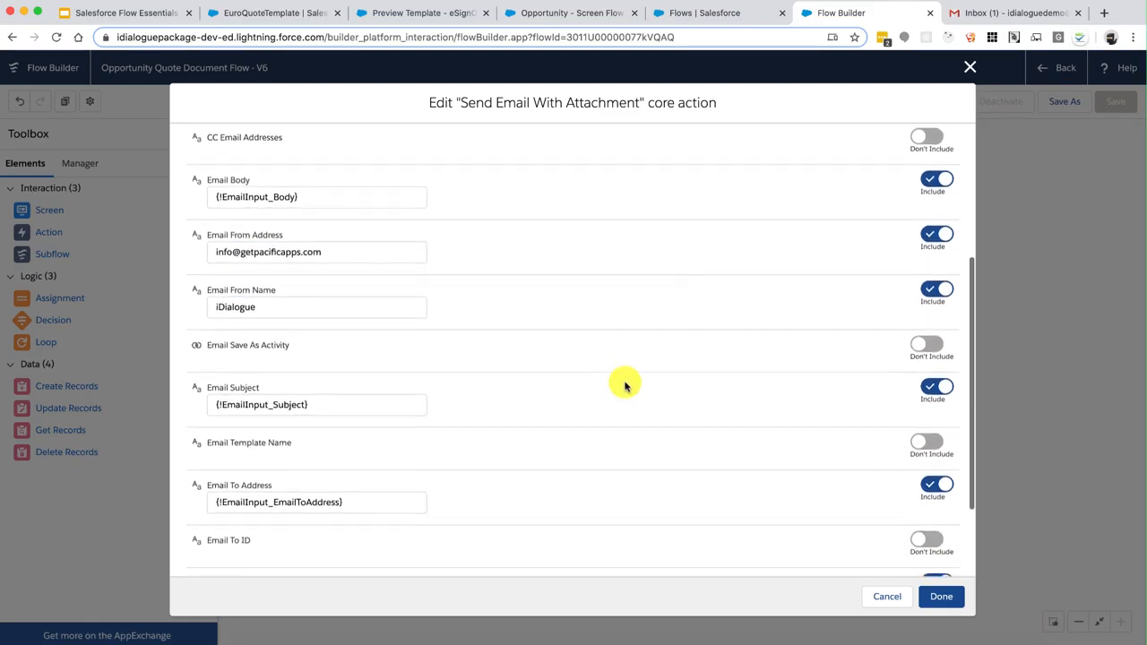
click(927, 336)
click(278, 352)
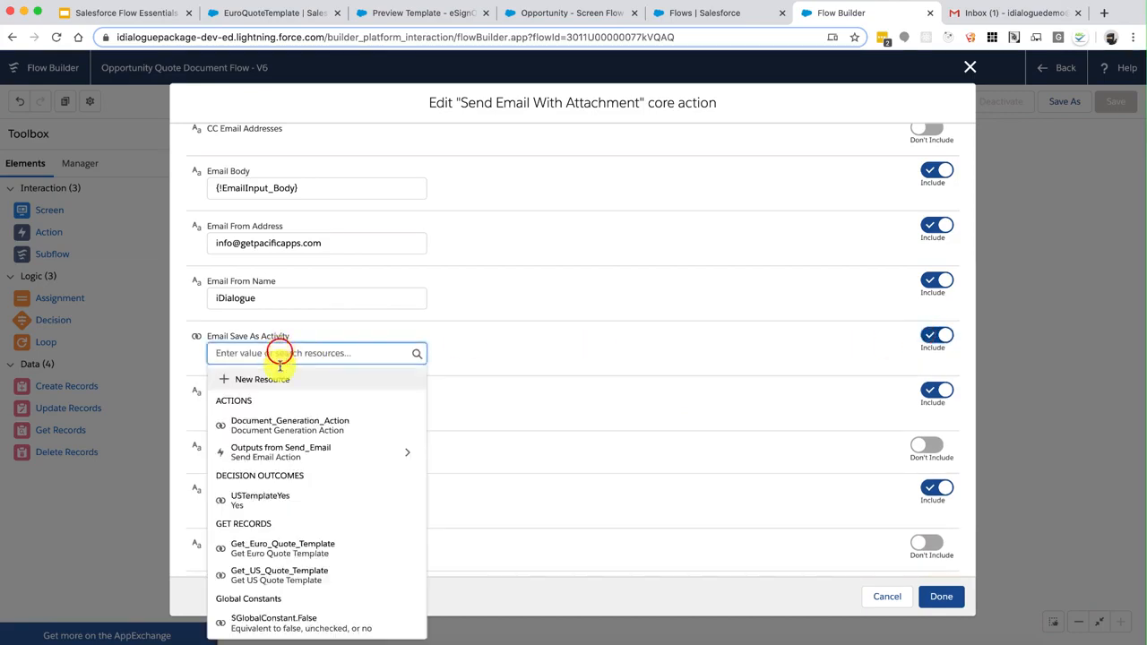
scroll(302, 499, down, 2)
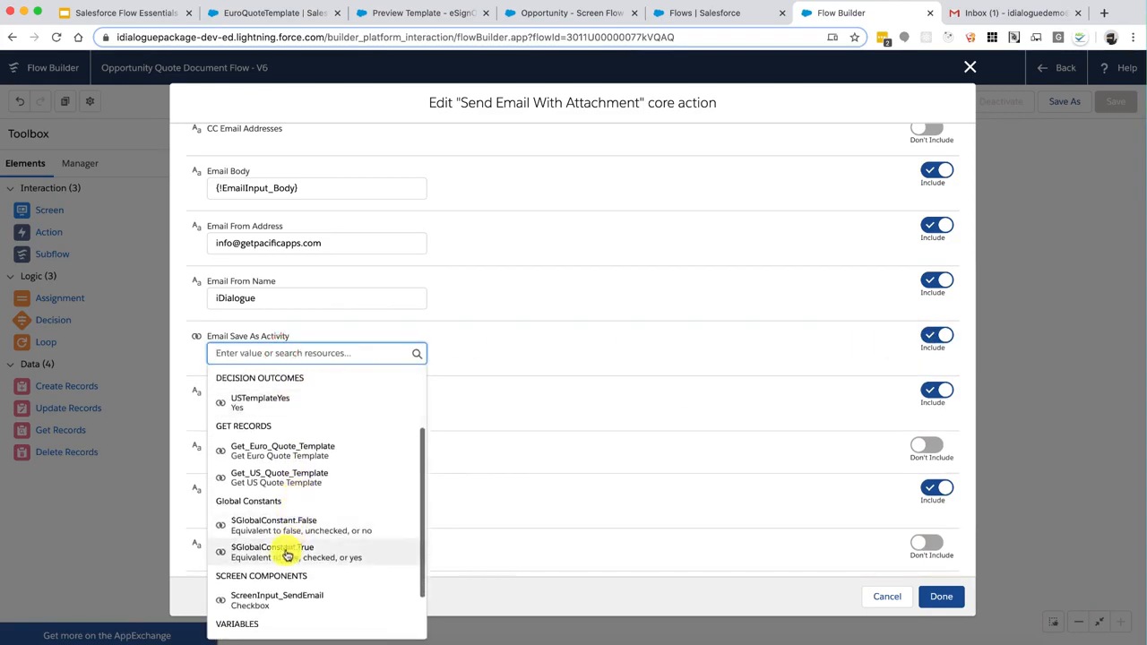
click(286, 550)
click(592, 354)
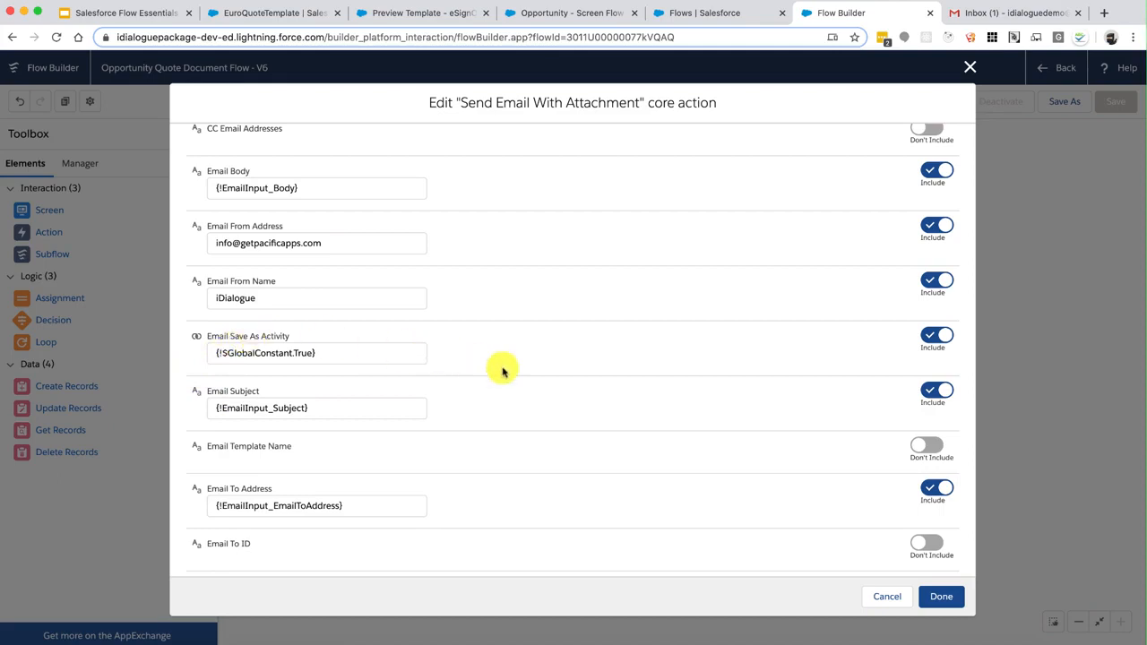
Leave CC email addresses excluded and apply the Send Email Action settings
scroll(547, 380, down, 2)
scroll(550, 381, down, 2)
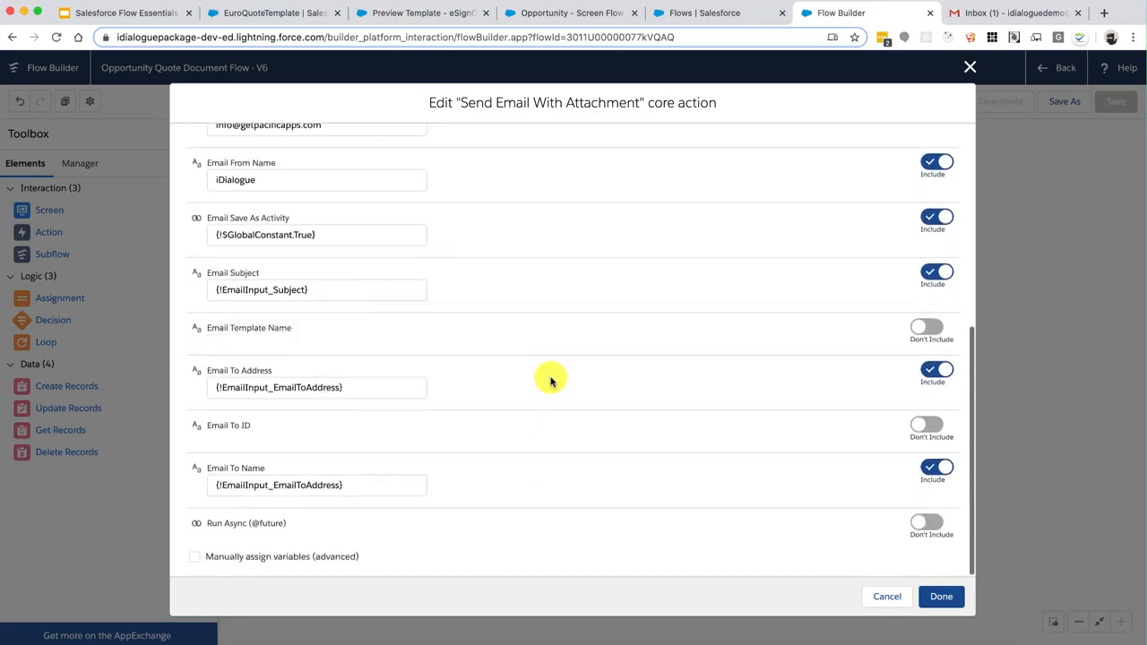
scroll(550, 380, up, 6)
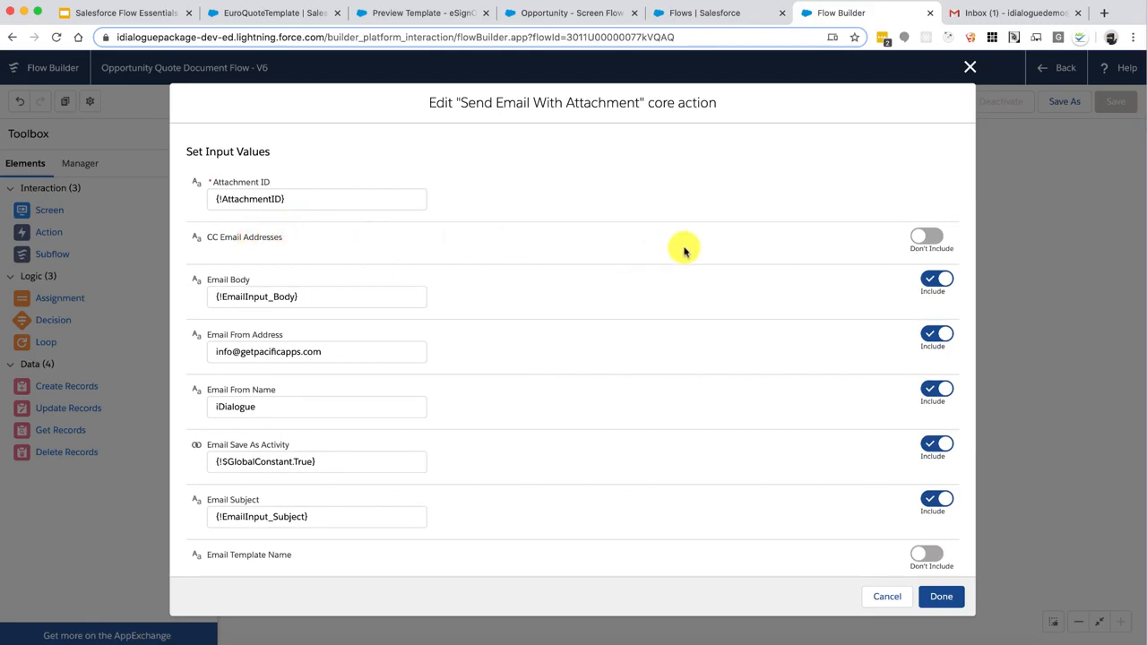
click(924, 237)
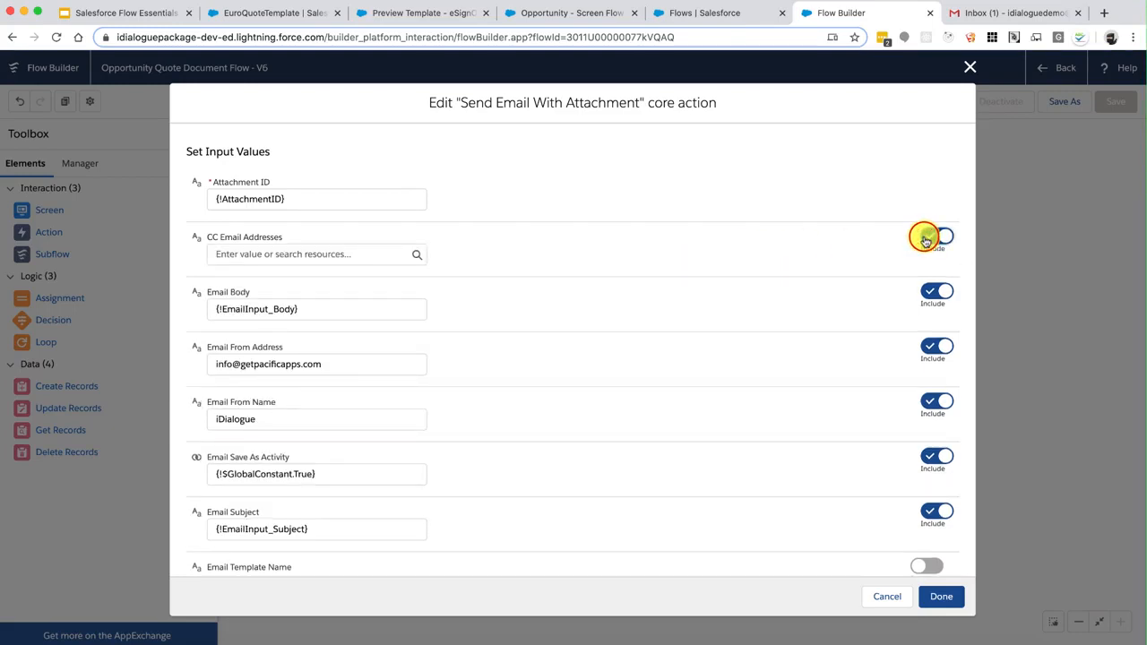
click(943, 242)
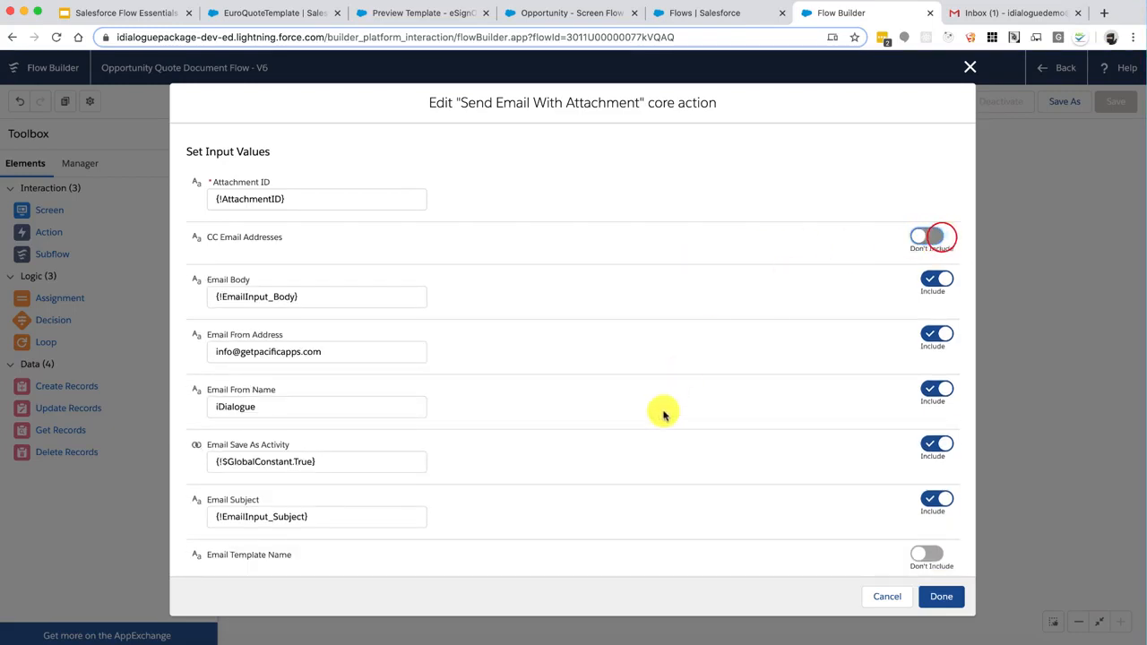
scroll(661, 412, down, 5)
scroll(663, 415, down, 2)
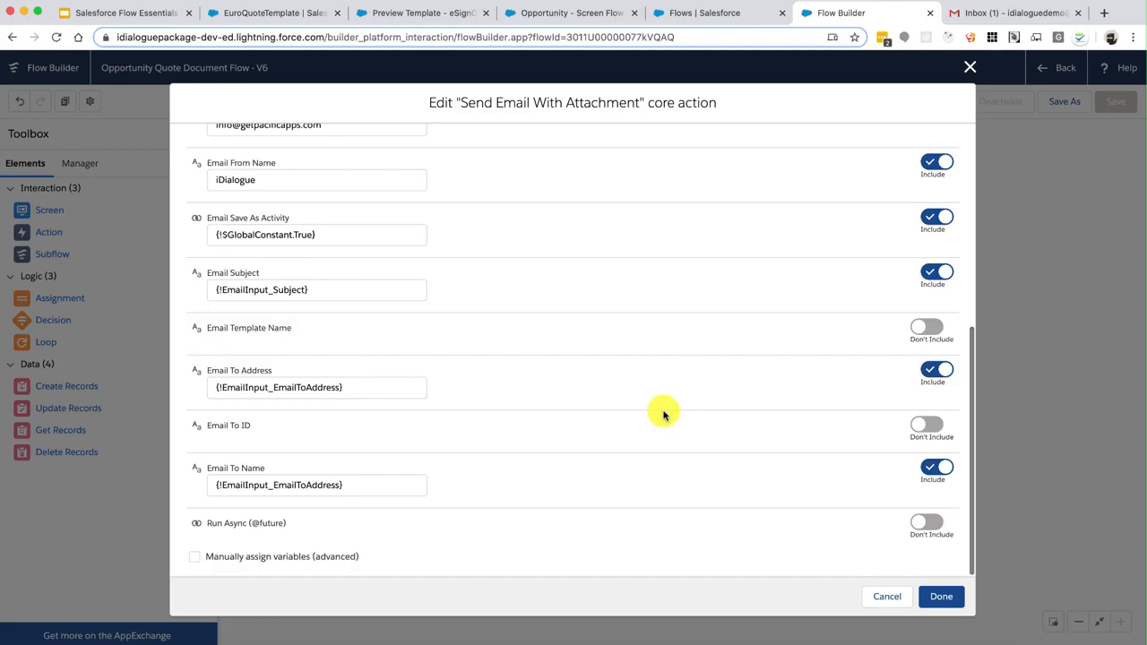
scroll(663, 415, up, 1)
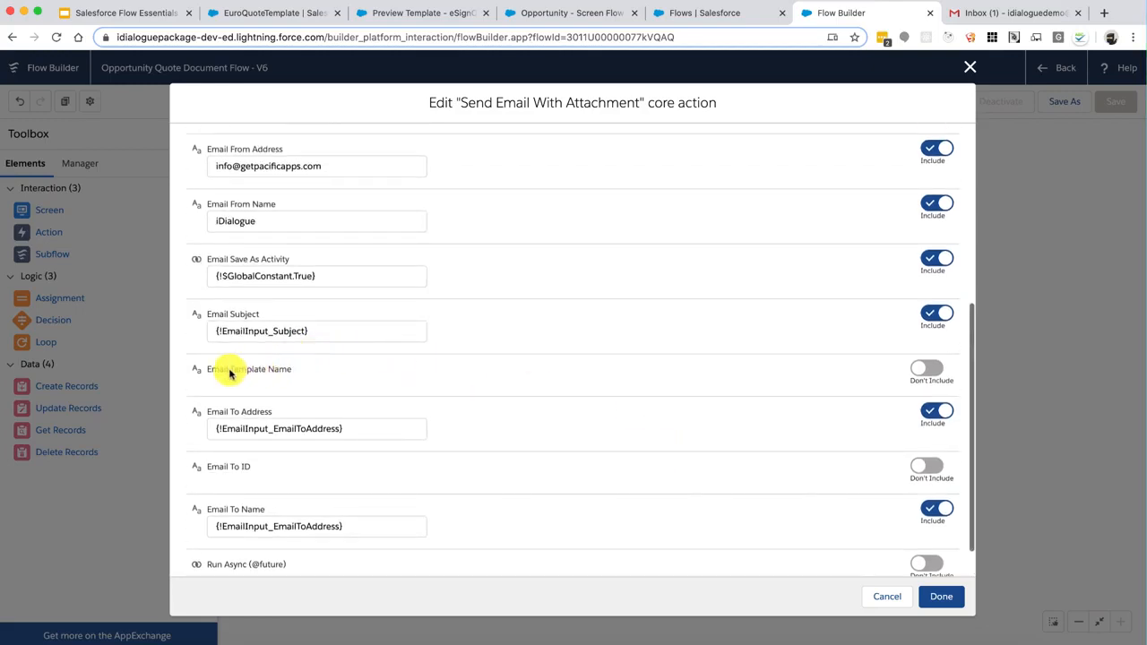
drag(226, 373, 286, 372)
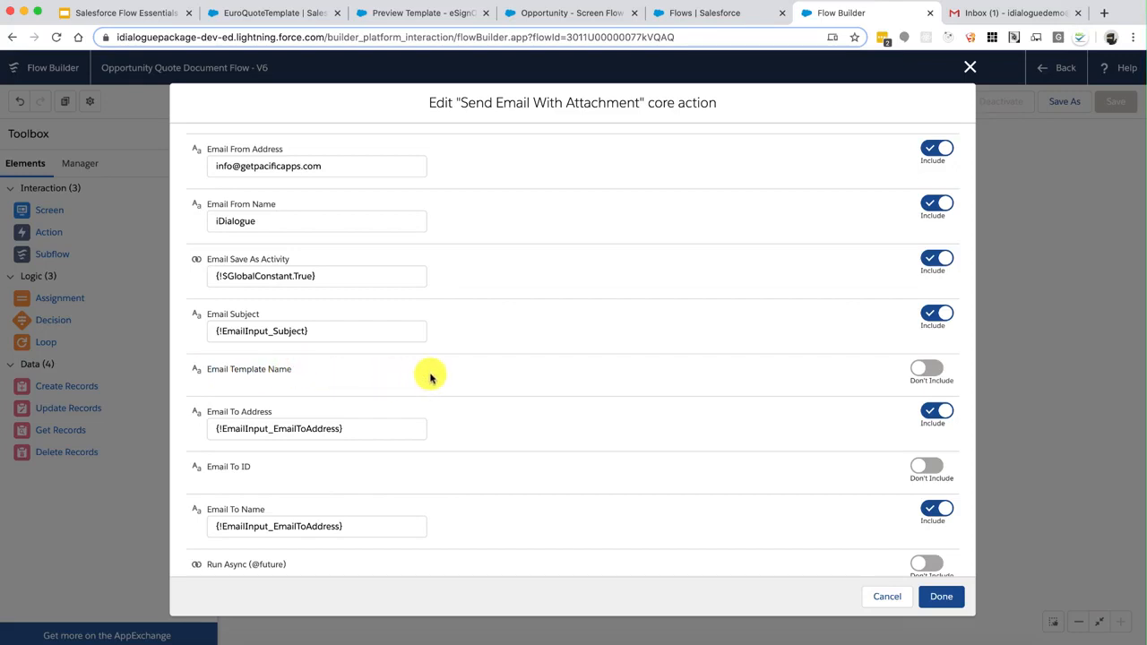
click(260, 367)
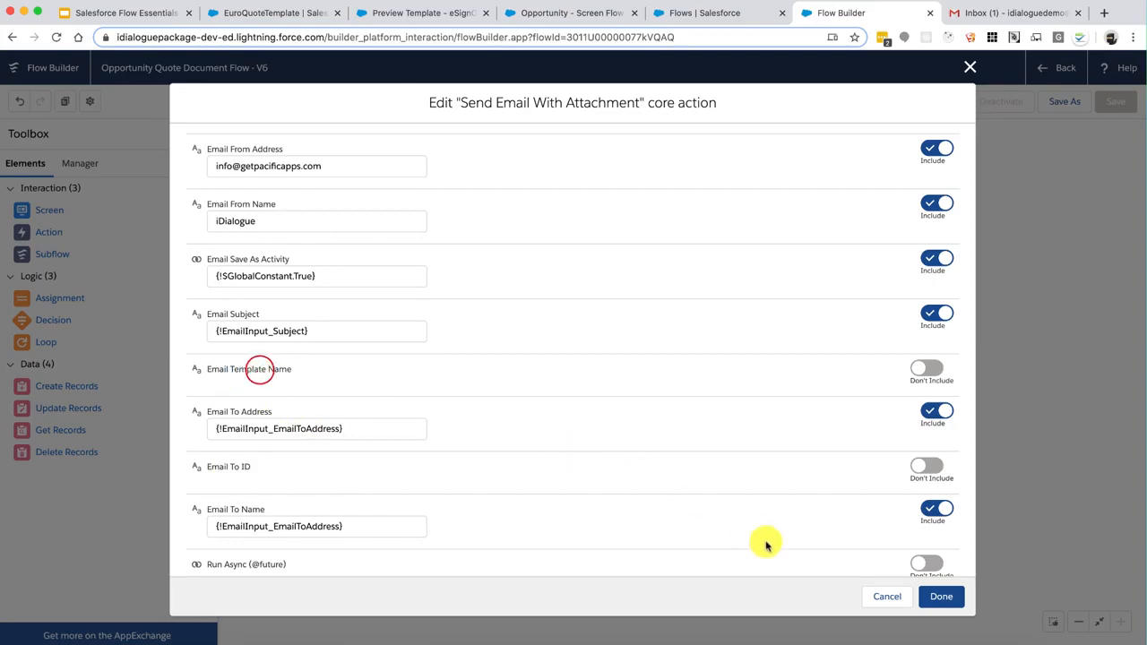
click(940, 595)
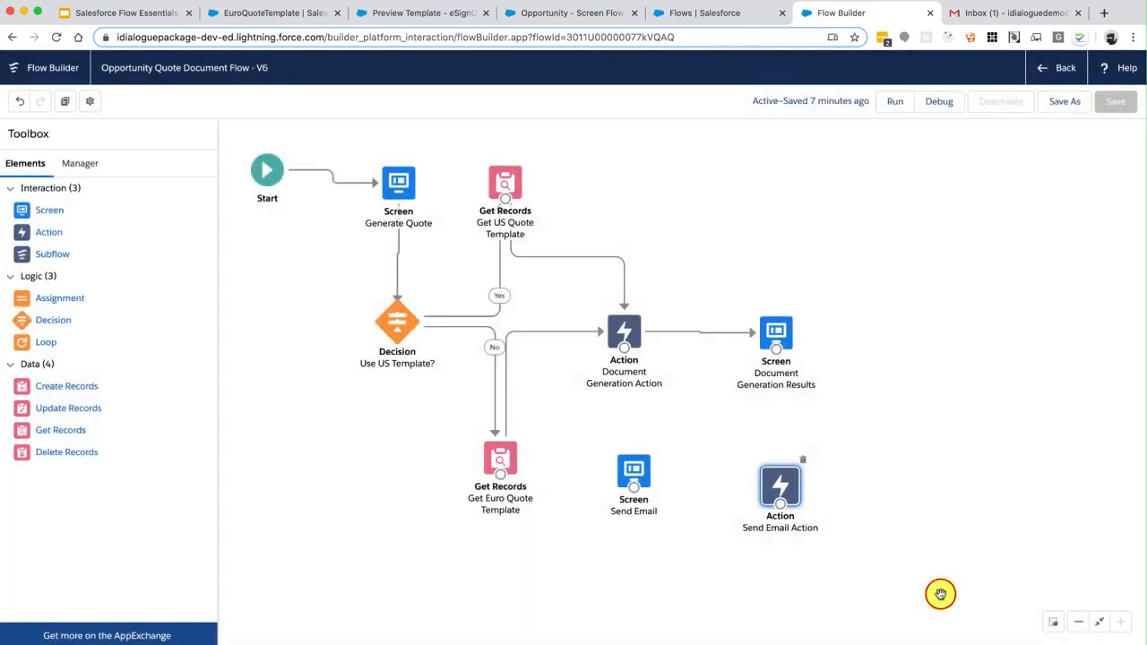
Nudge Send Email Action right and reconfirm the Generate Quote screen unchanged
drag(742, 507, 774, 510)
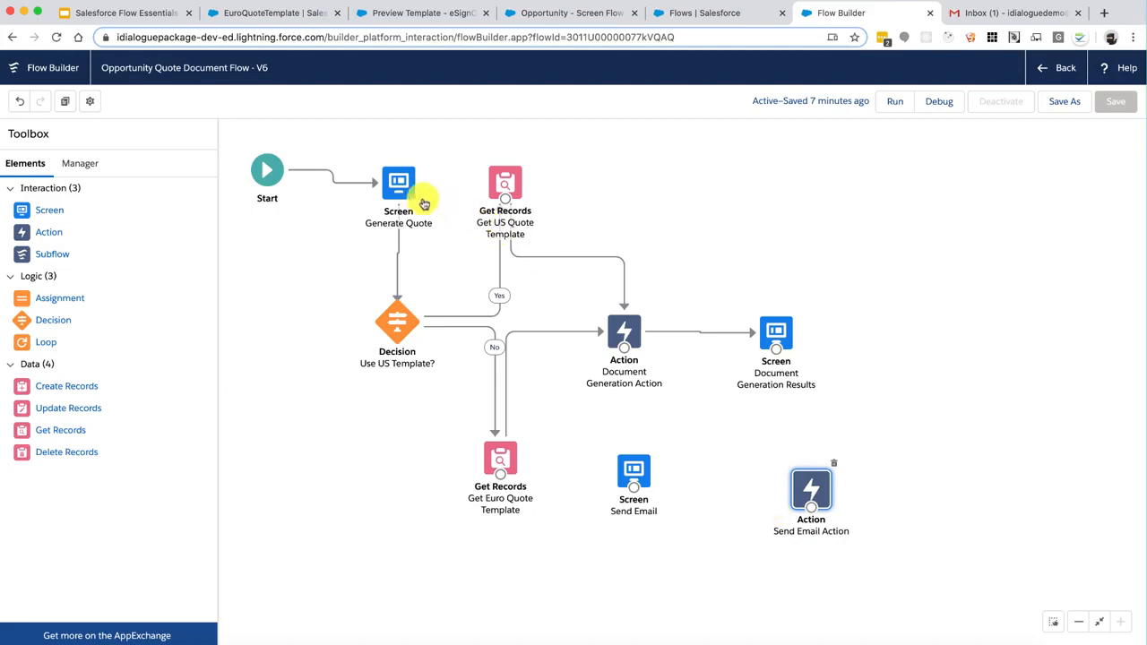
double_click(396, 186)
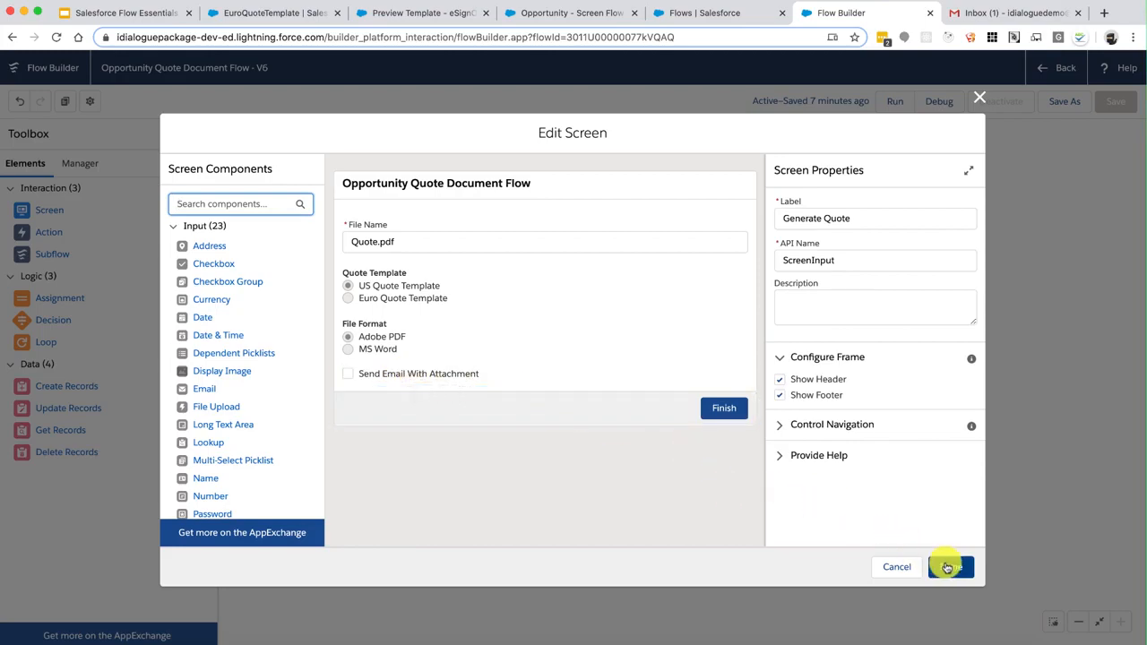
click(947, 567)
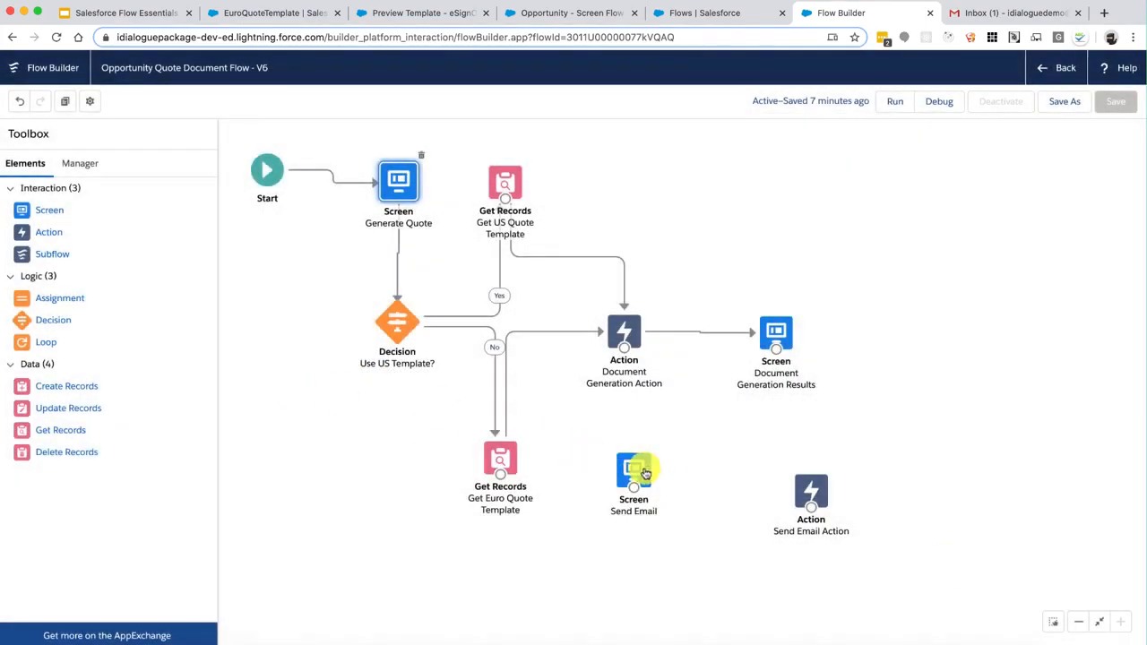
Move the Send Email screen beside Send Email Action and drop a new Decision onto the canvas
click(645, 469)
click(631, 334)
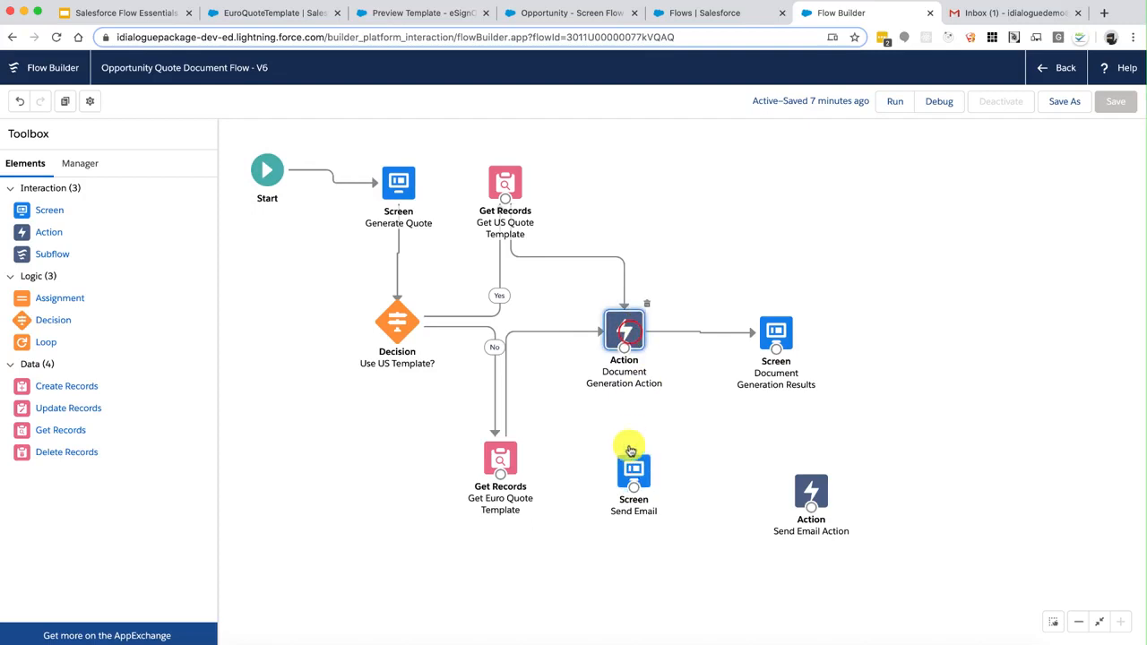
drag(633, 471, 718, 500)
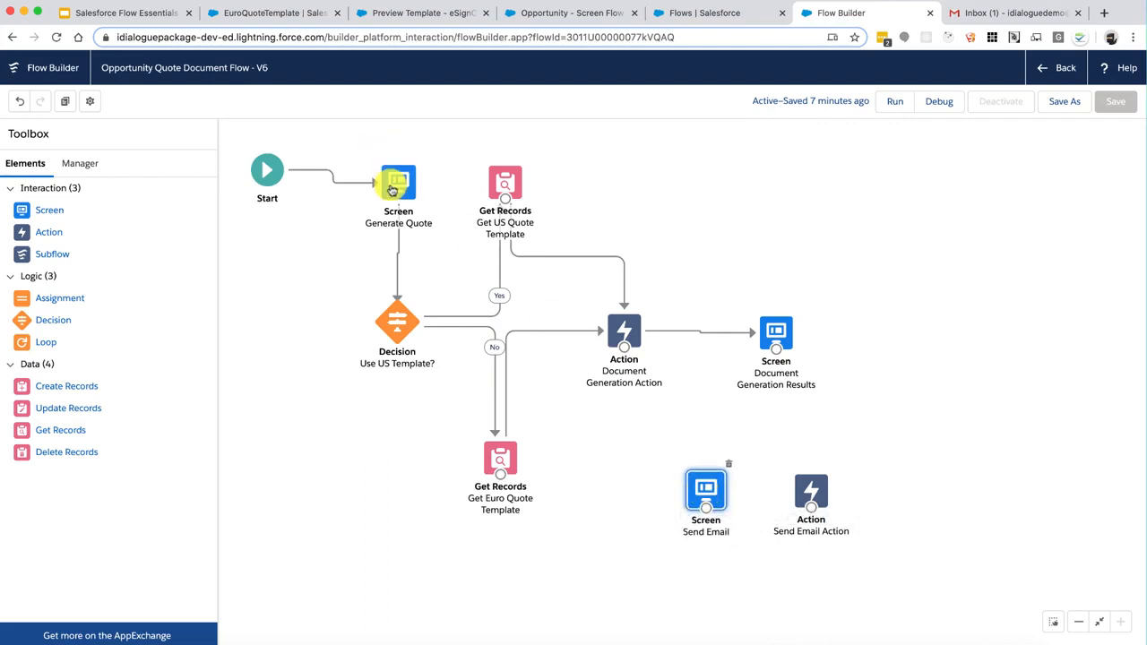
drag(26, 320, 609, 418)
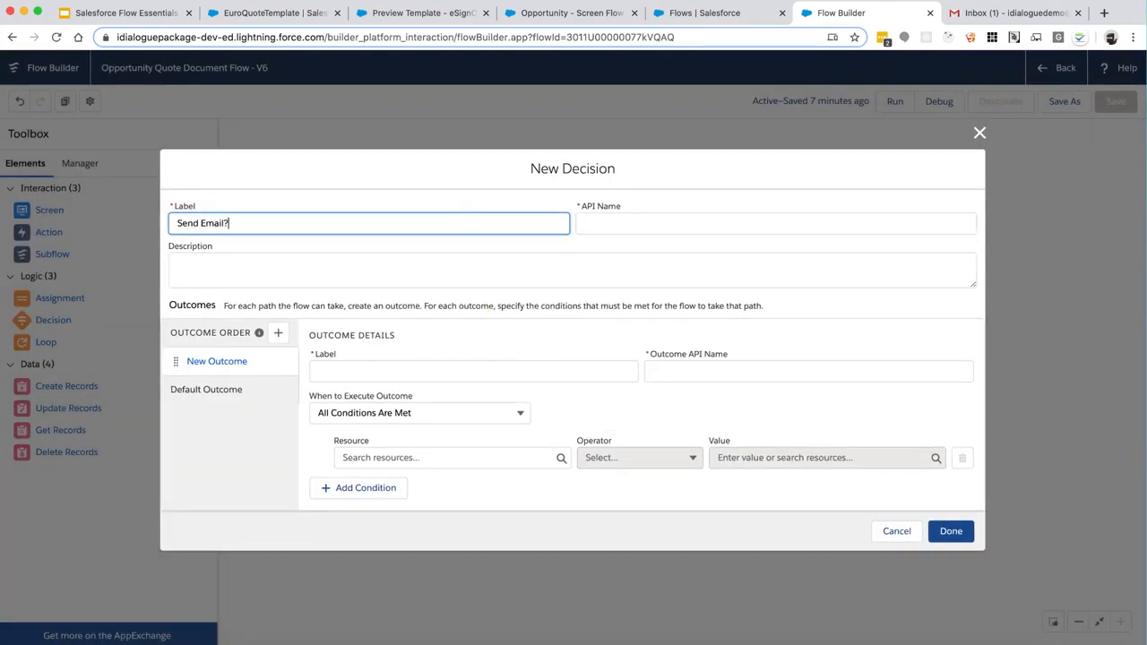
Label the decision 'Send Email?' with API name Send_Email_Checkbox and add a Yes outcome
text(Send Email?)
key(Tab)
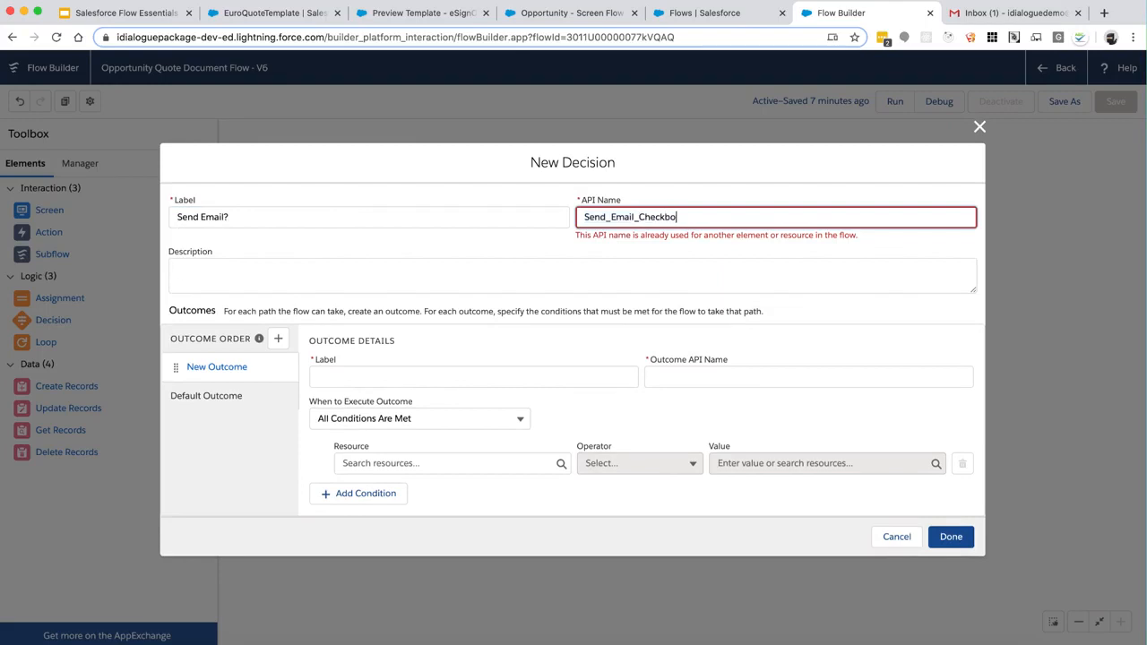
click(460, 249)
click(432, 379)
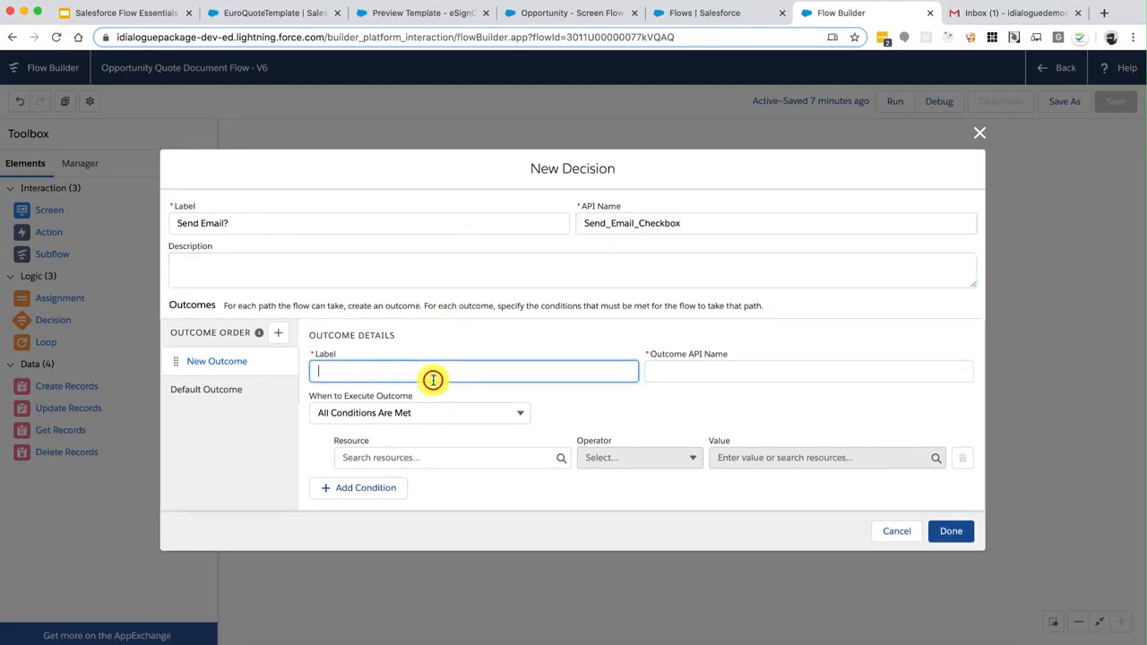
text(Yes)
click(700, 379)
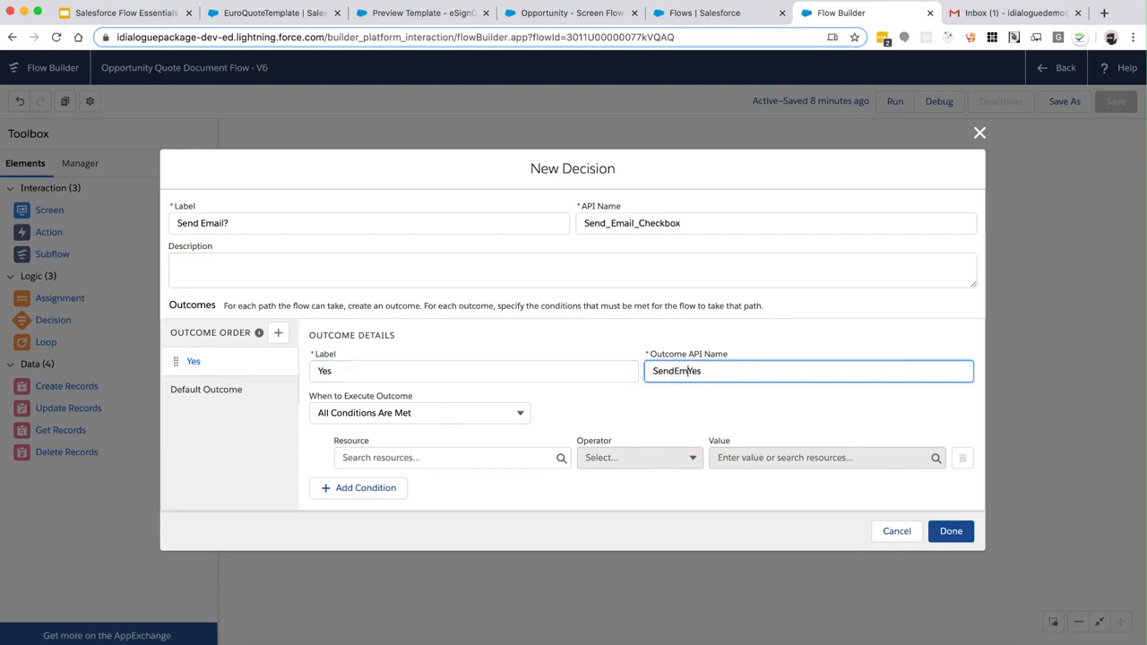
Set the Yes condition to {!ScreenInput_SendEmail} Equals {!$GlobalConstant.True} and finish the decision
click(485, 457)
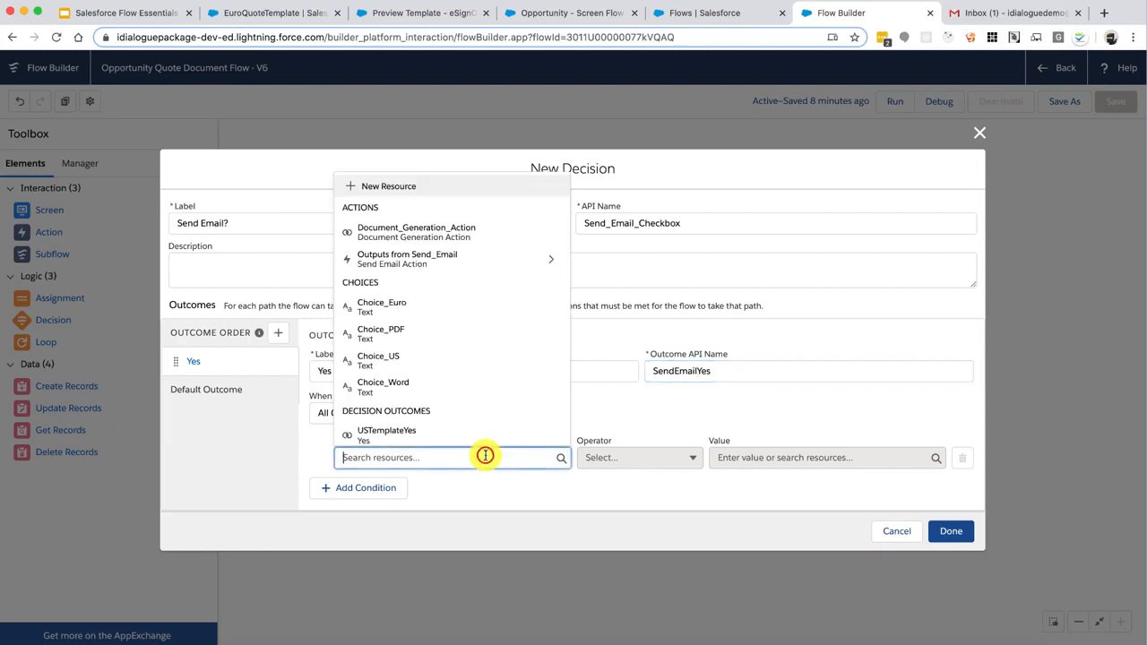
scroll(509, 397, down, 10)
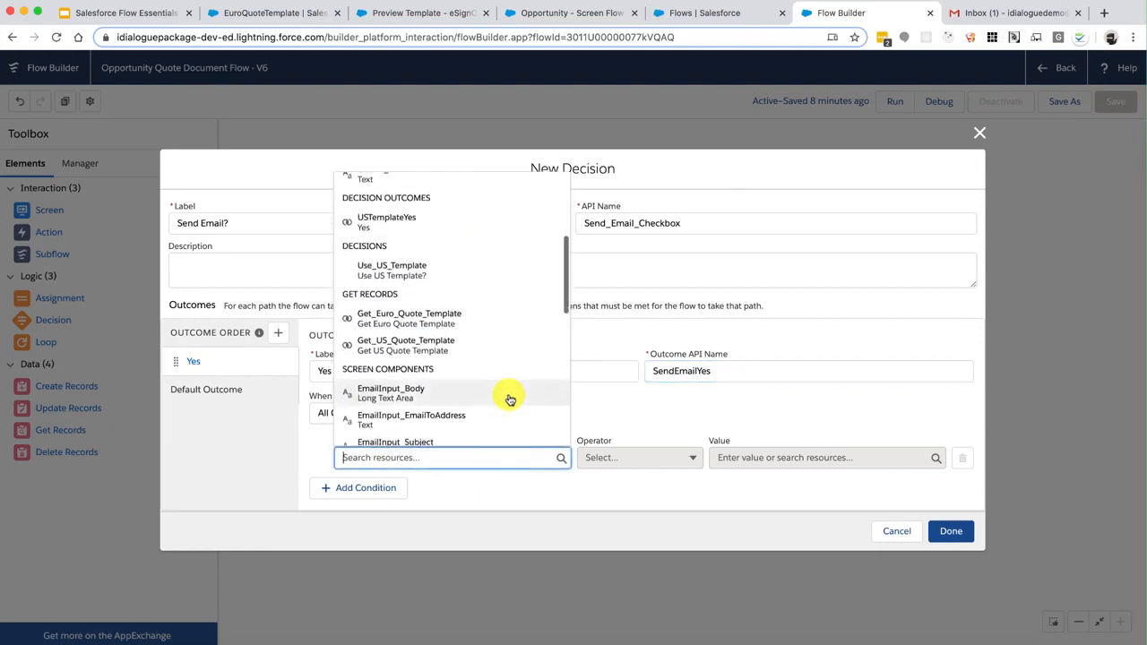
scroll(509, 397, down, 3)
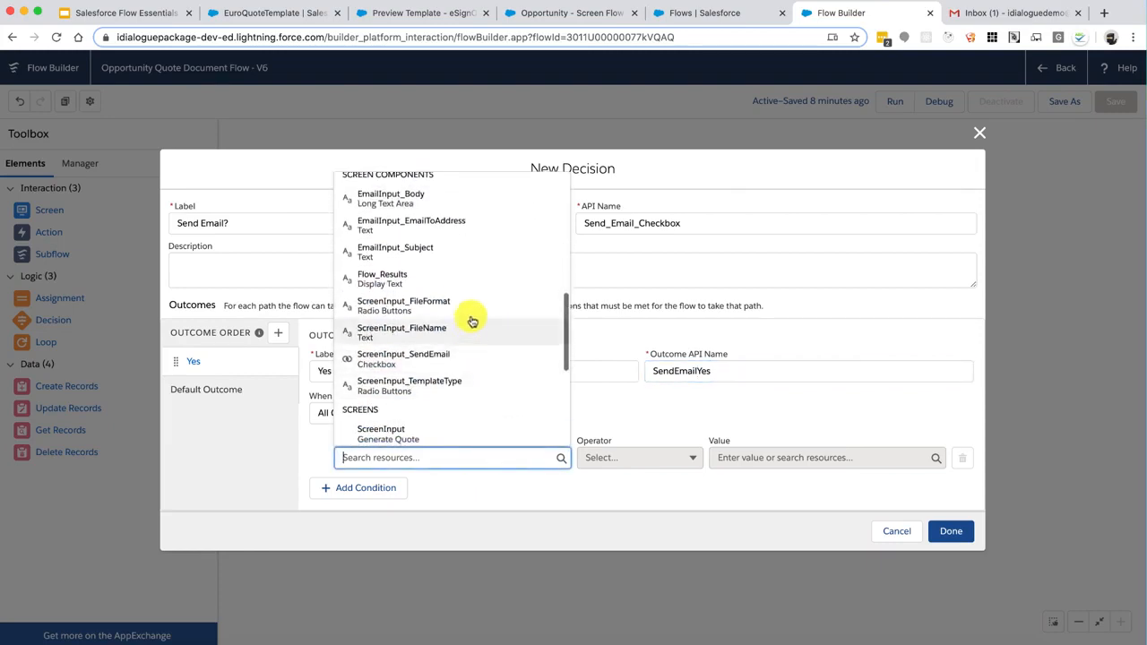
click(451, 359)
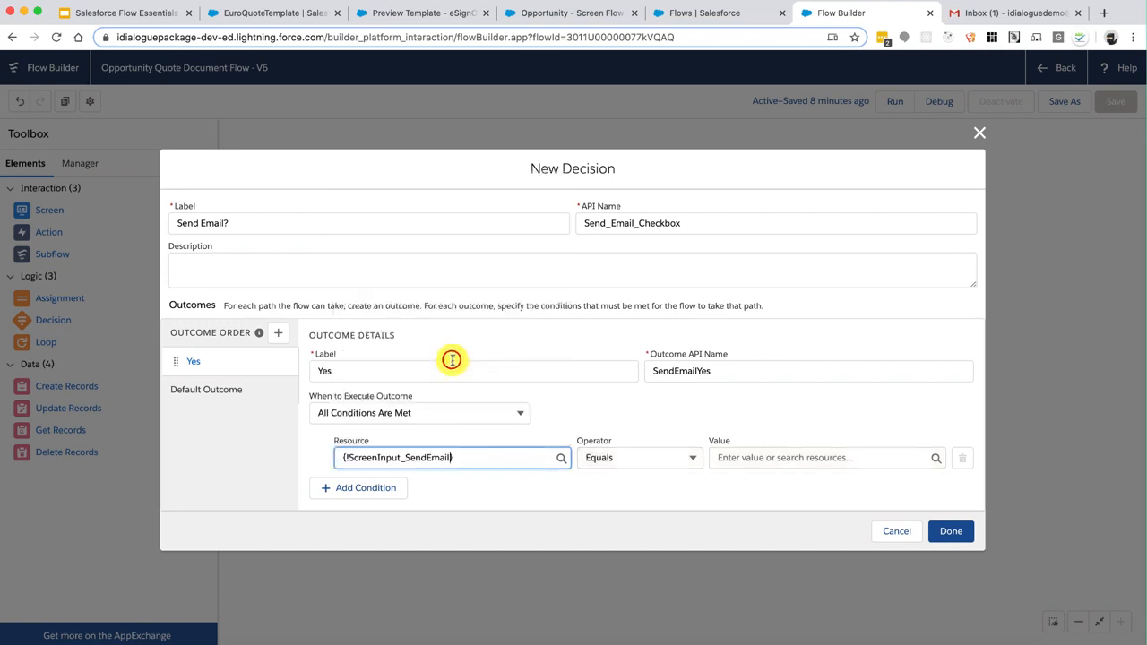
click(755, 460)
scroll(812, 406, down, 2)
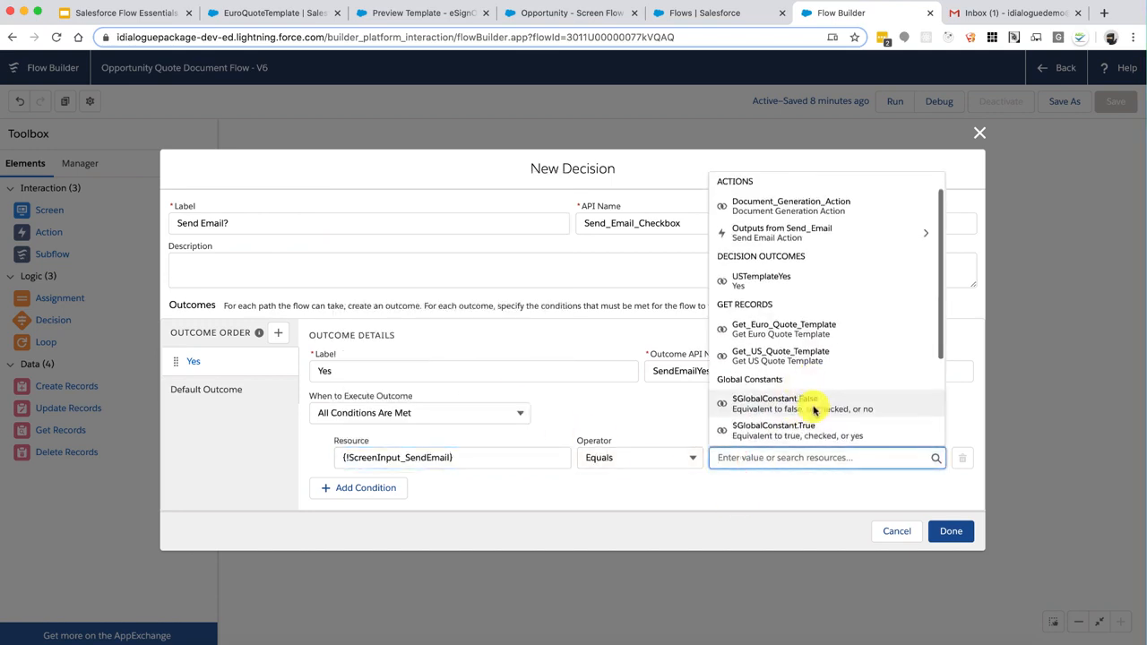
click(807, 412)
click(225, 387)
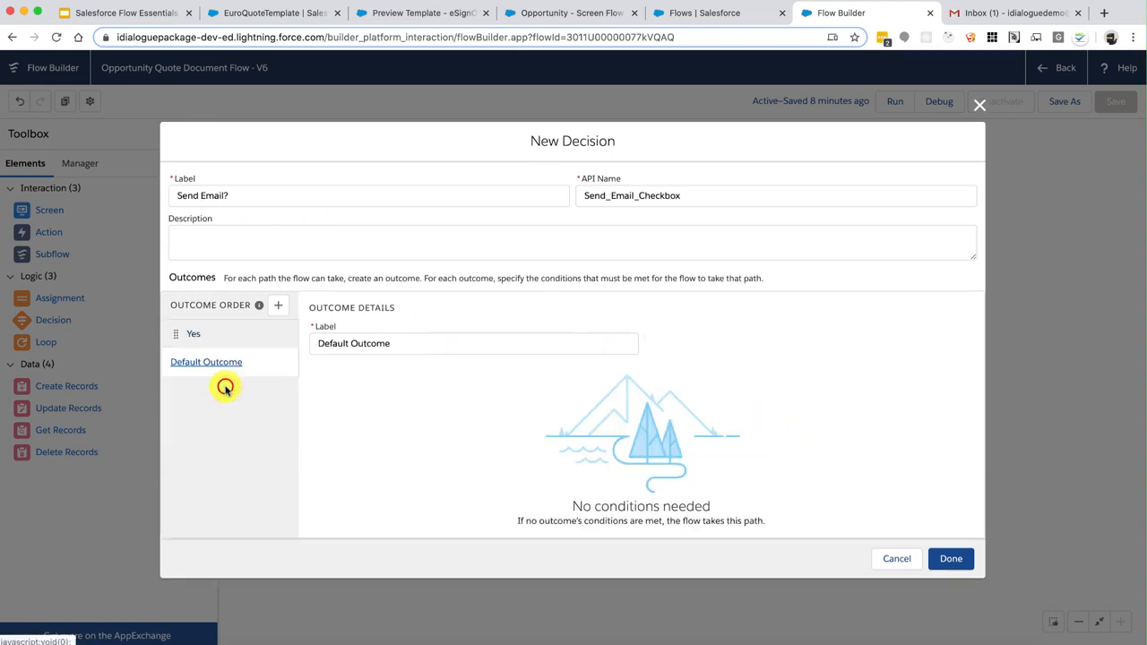
click(950, 558)
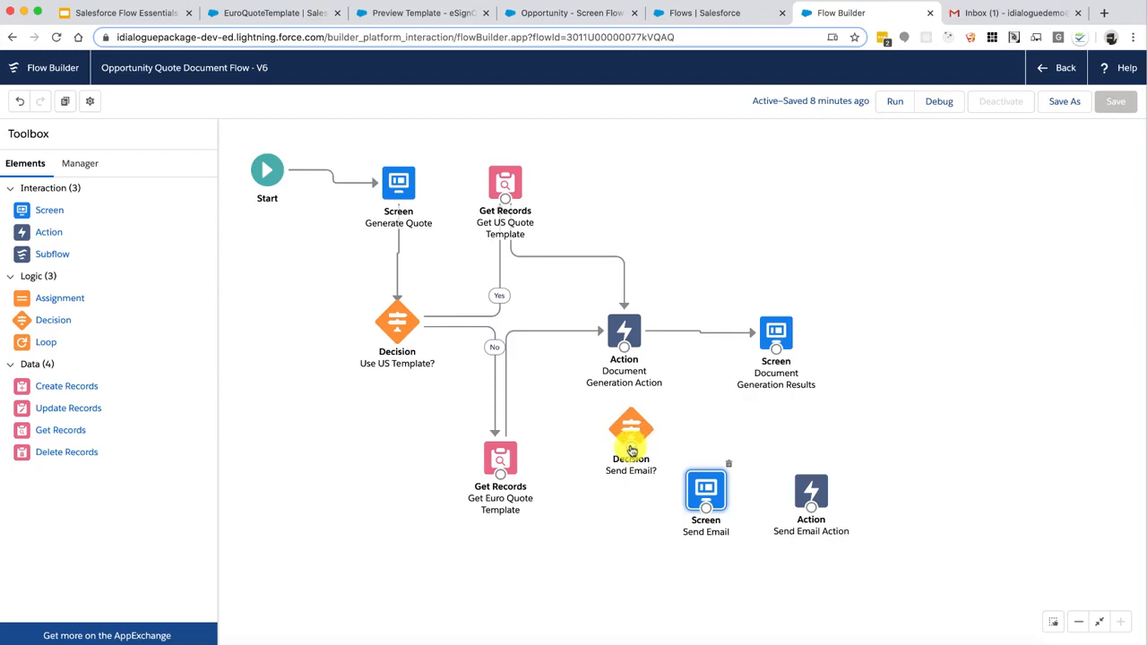
Place Send Email? under Document Generation Action, Yes going to Send Email, No to Document Generation Results
drag(632, 451, 706, 507)
click(758, 410)
drag(621, 478, 949, 346)
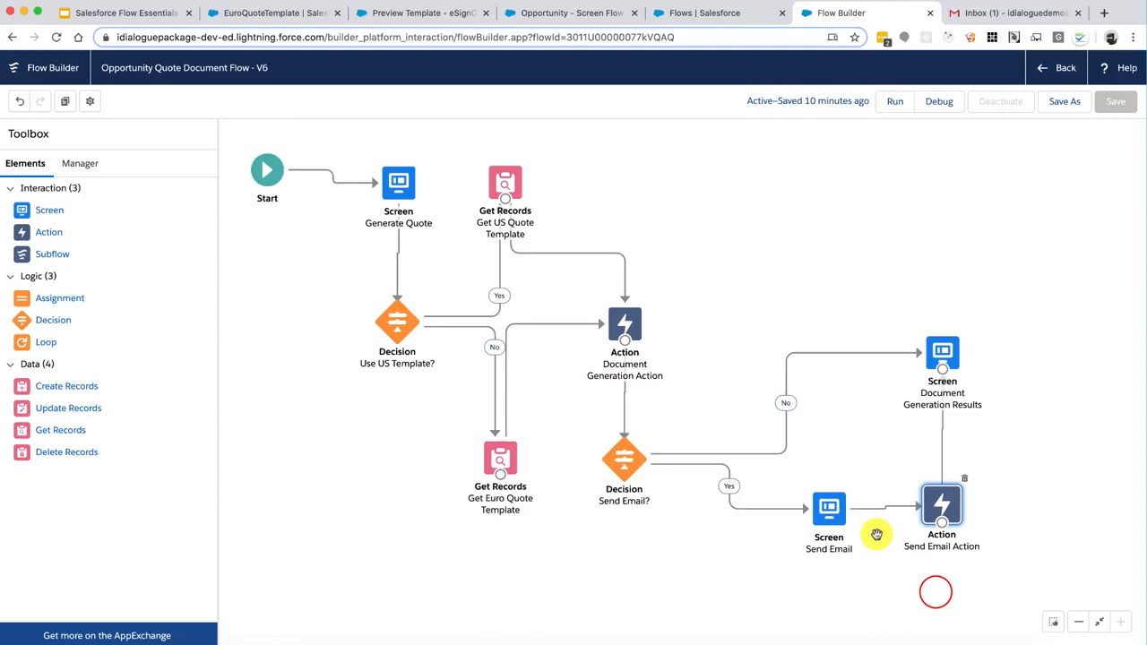
click(945, 508)
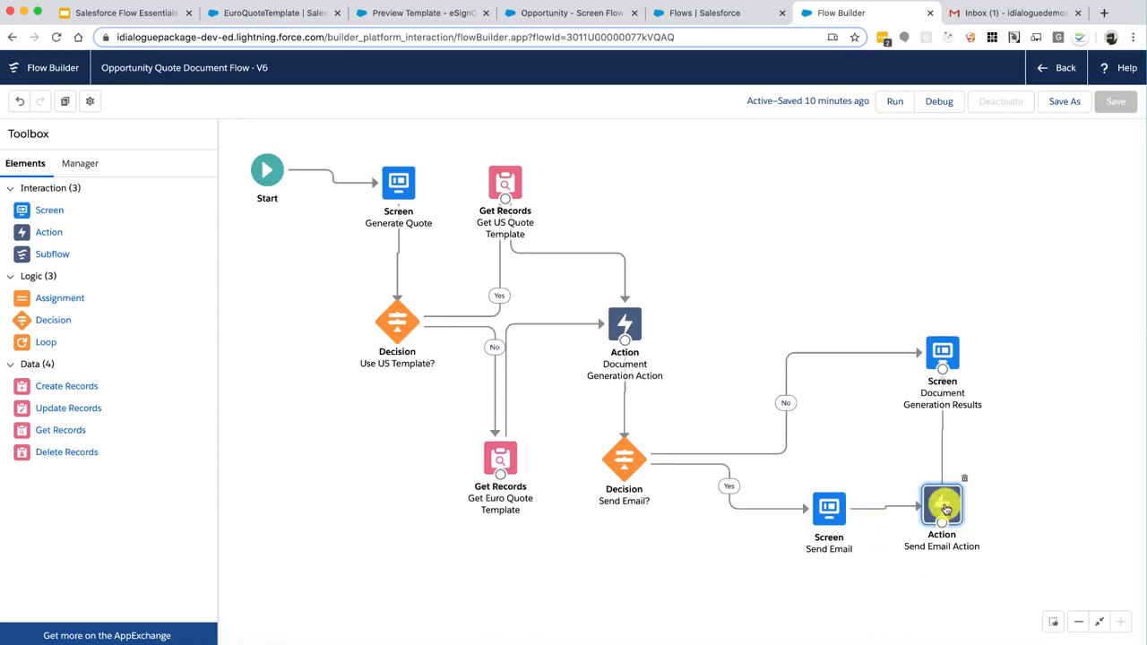
Store the Send Email Action's Message output in a new Text variable, SendEmail_ErrorMessage
double_click(945, 507)
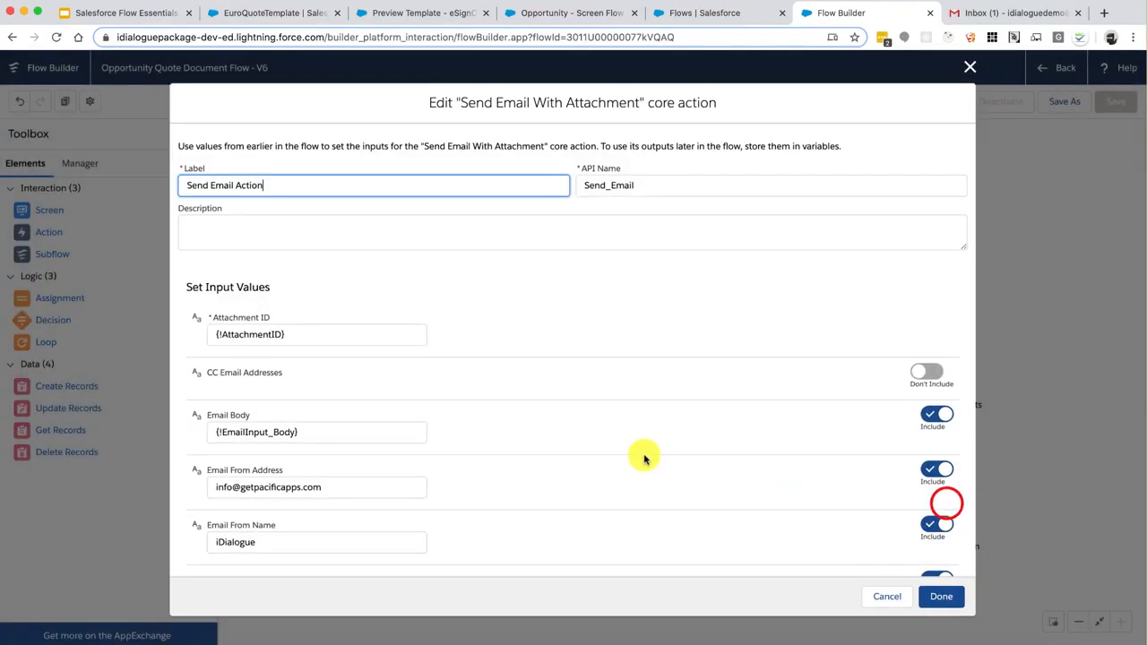
scroll(643, 456, down, 10)
click(357, 432)
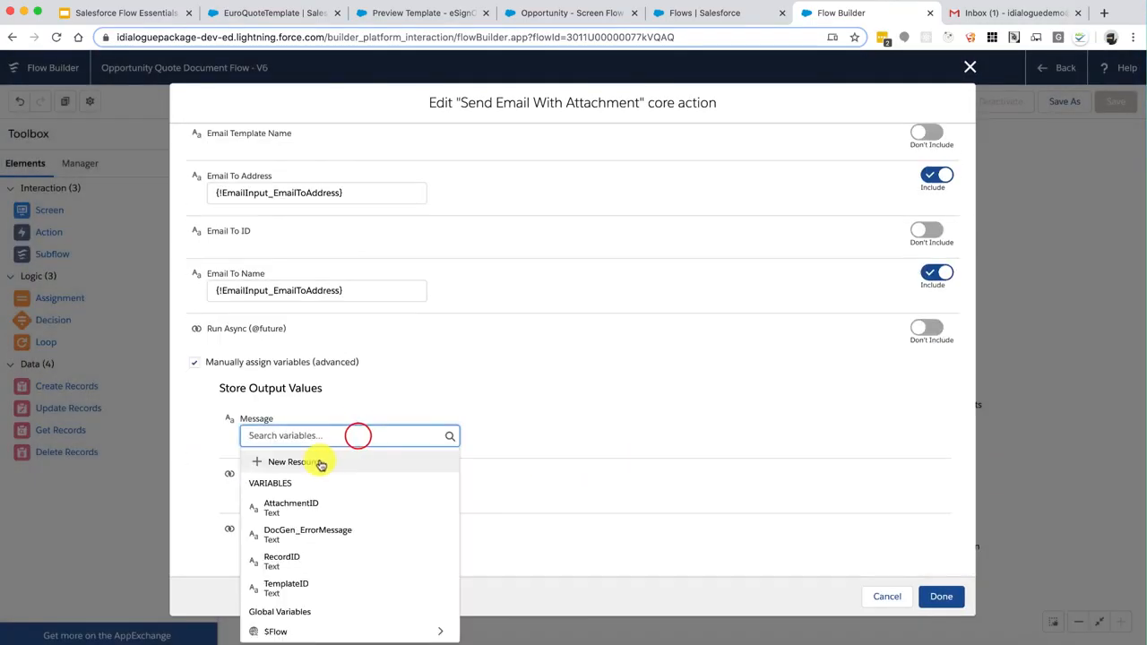
click(320, 460)
click(253, 296)
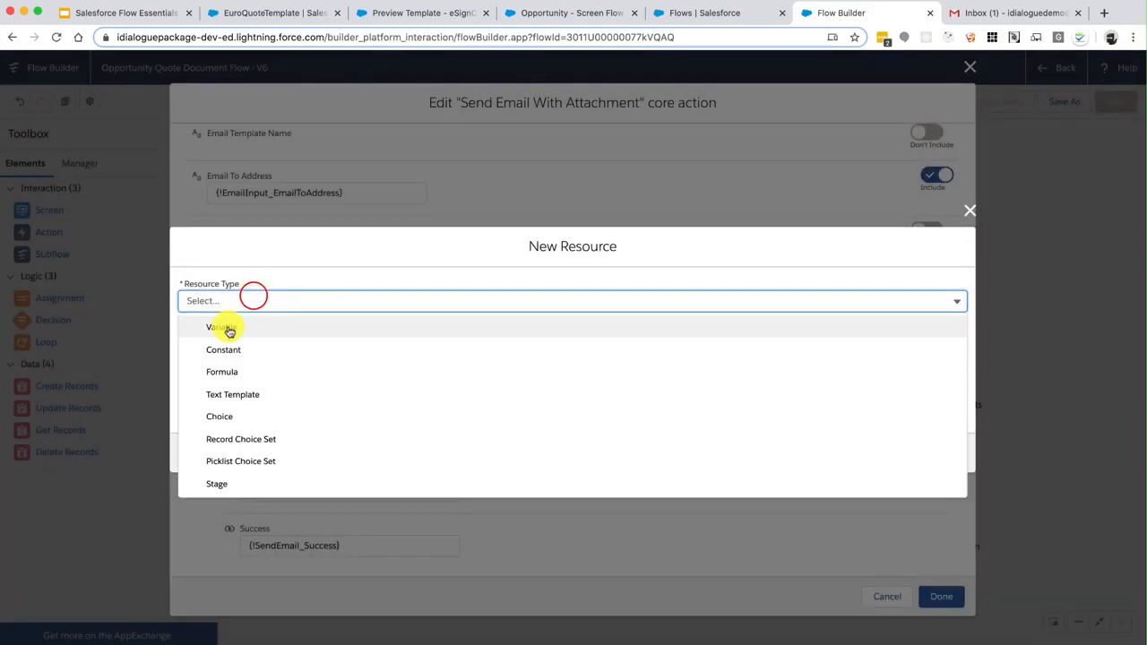
click(228, 328)
click(227, 334)
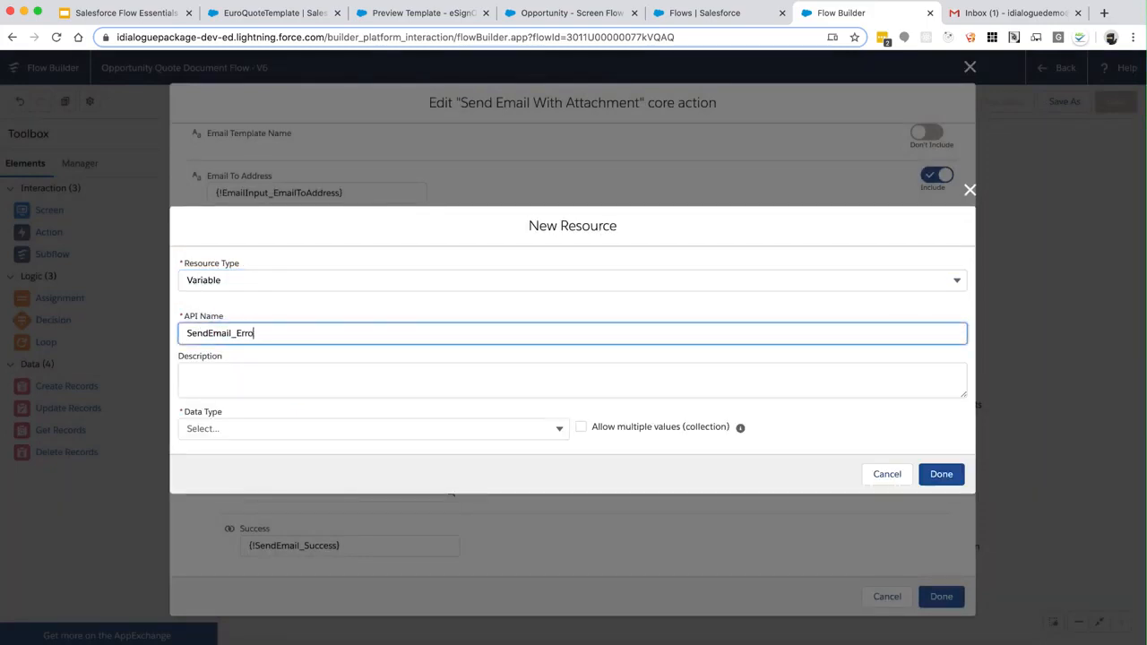
click(218, 429)
click(234, 206)
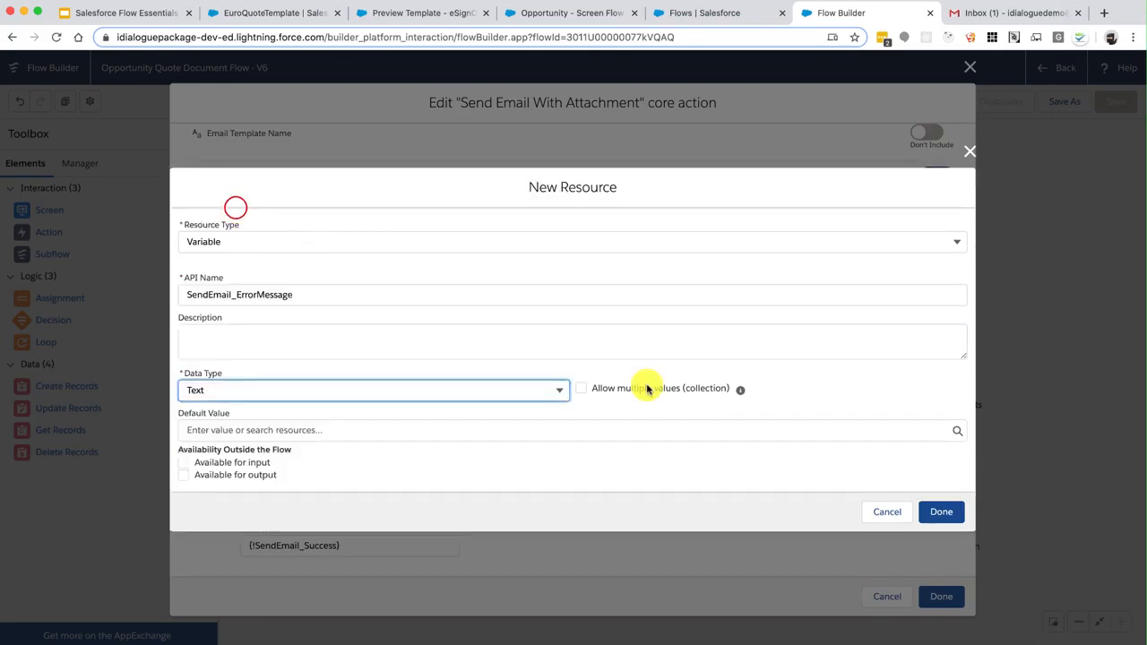
click(945, 512)
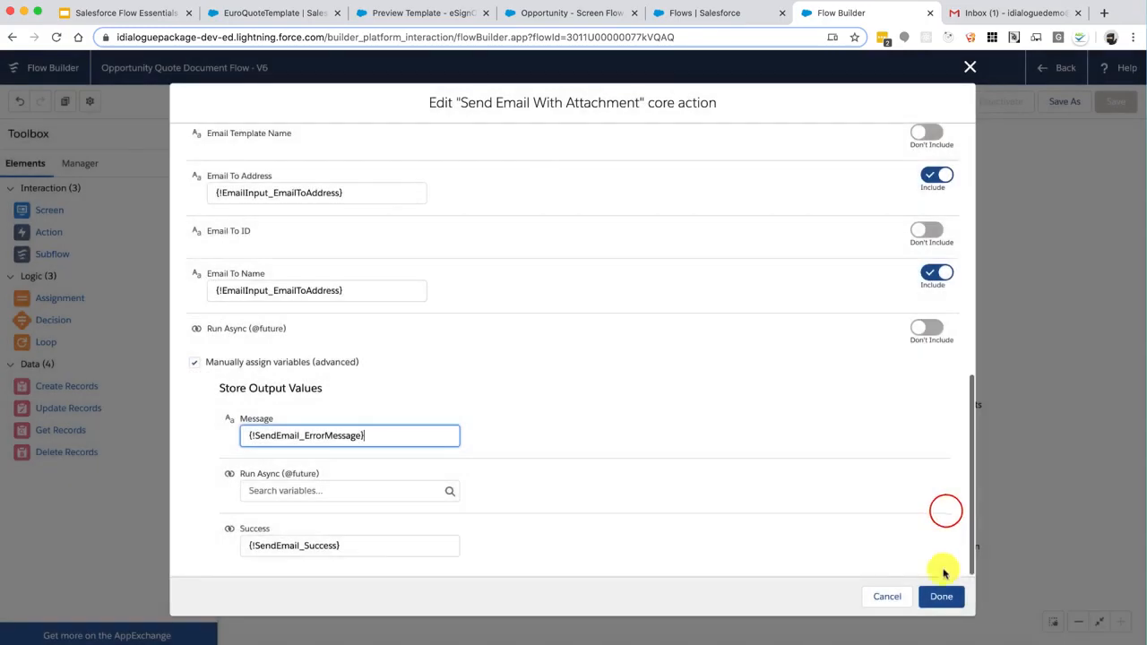
click(941, 596)
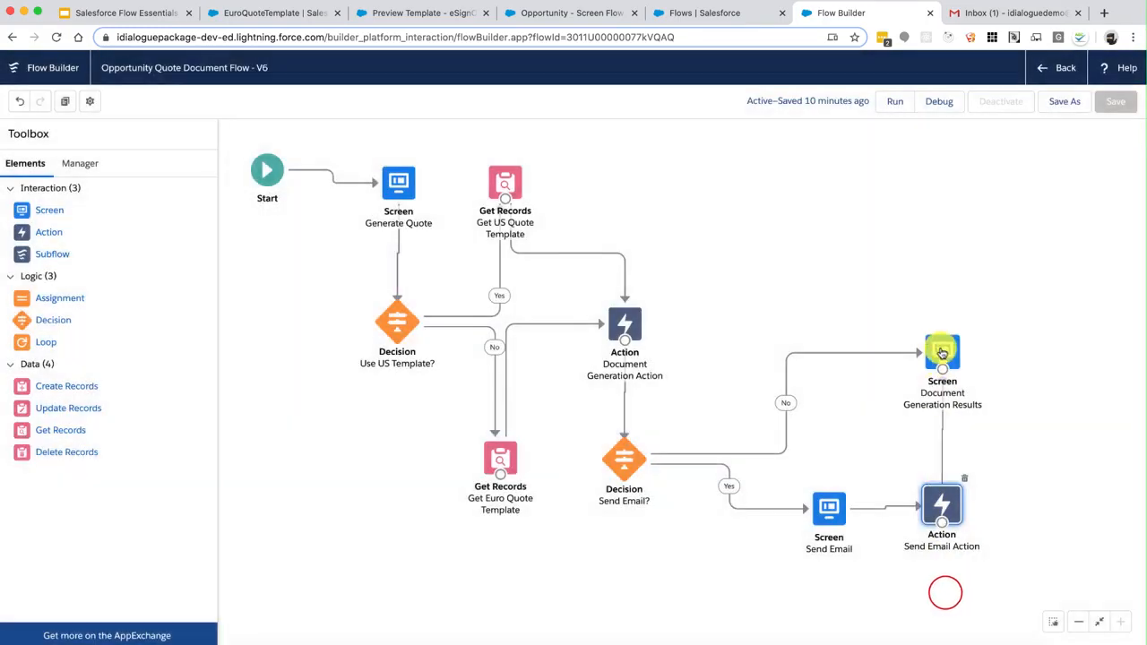
Add an 'Email Sent?:' line at the end of the Document Generation Results text
double_click(941, 353)
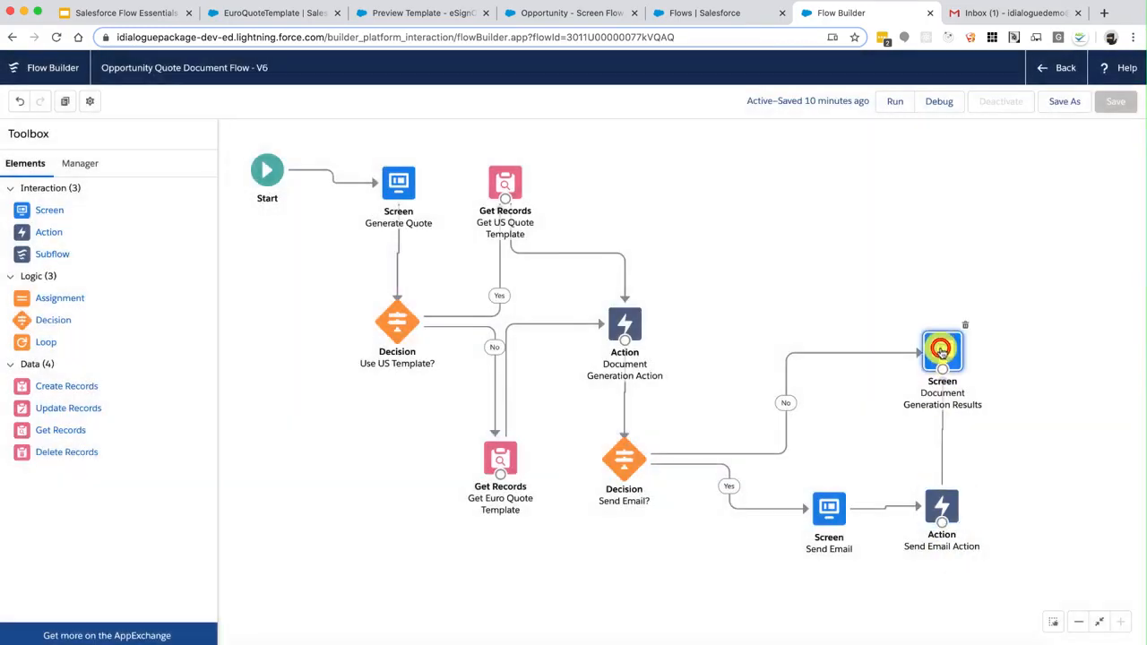
click(616, 311)
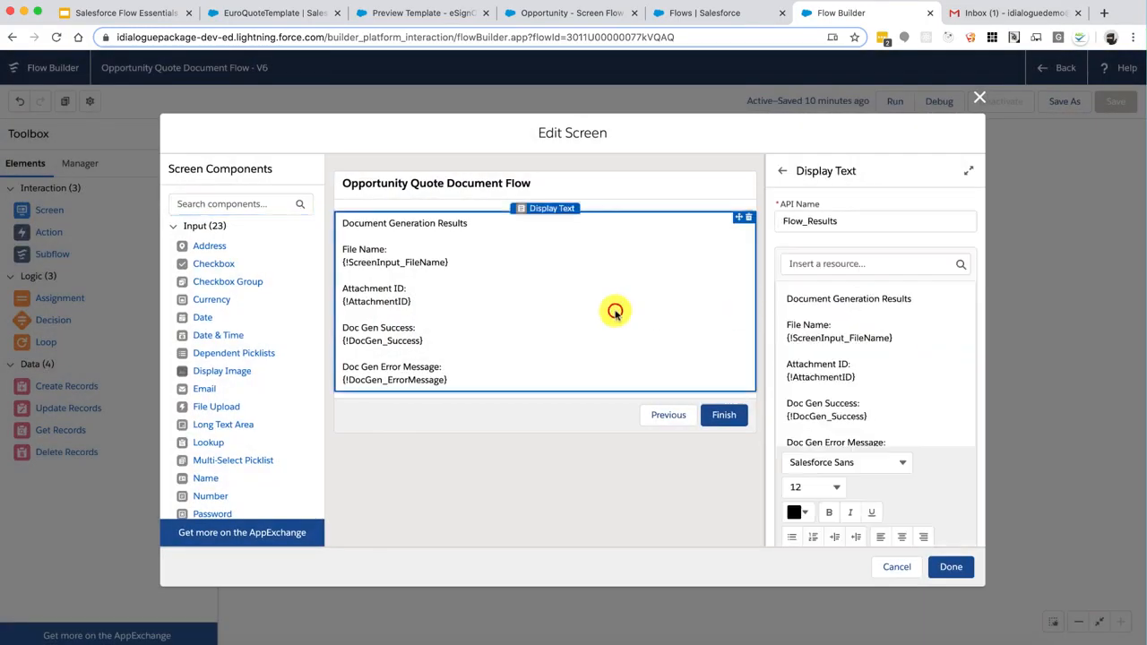
scroll(824, 394, down, 2)
click(906, 425)
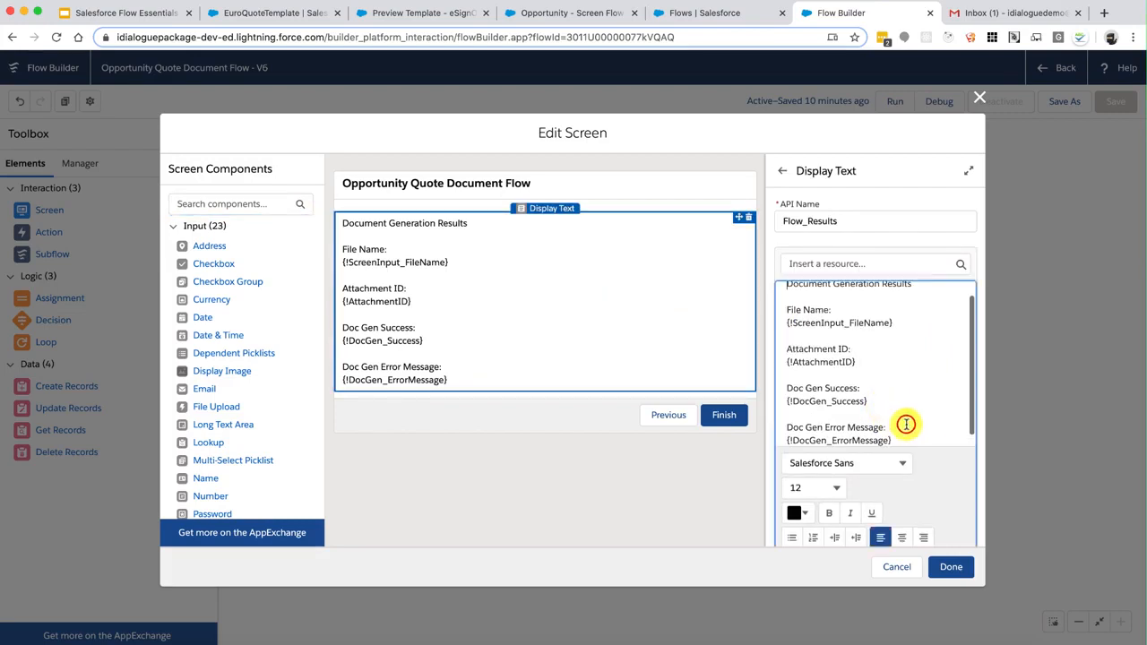
click(923, 437)
key(Return)
key(Return)
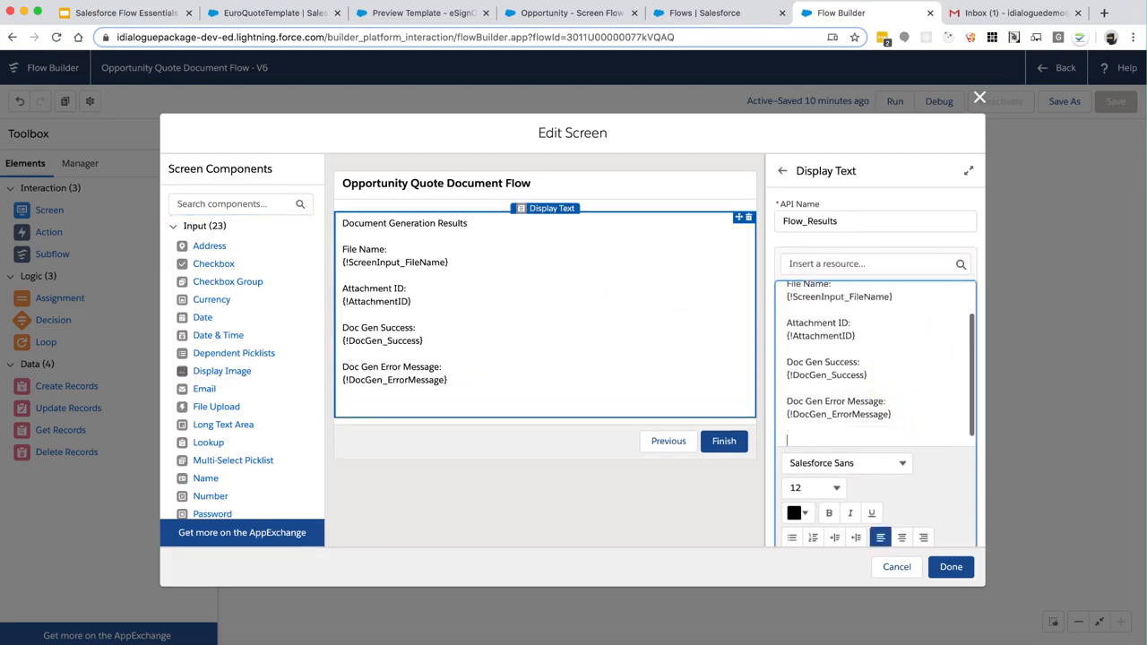
text(Email Sen)
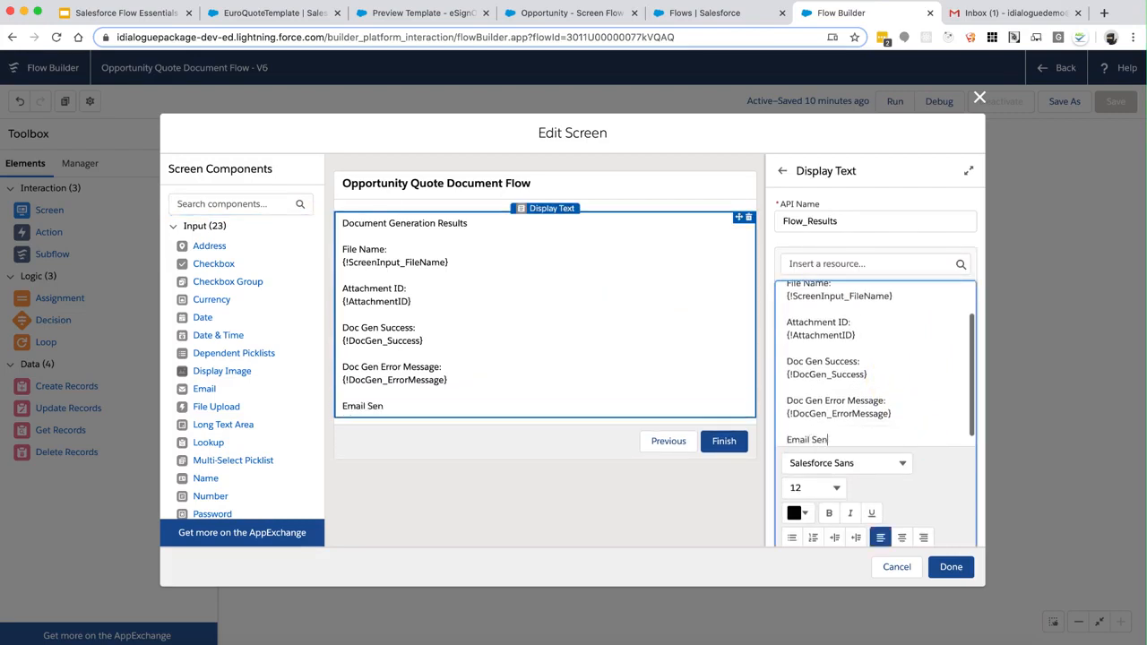
text(t?")
key(Return)
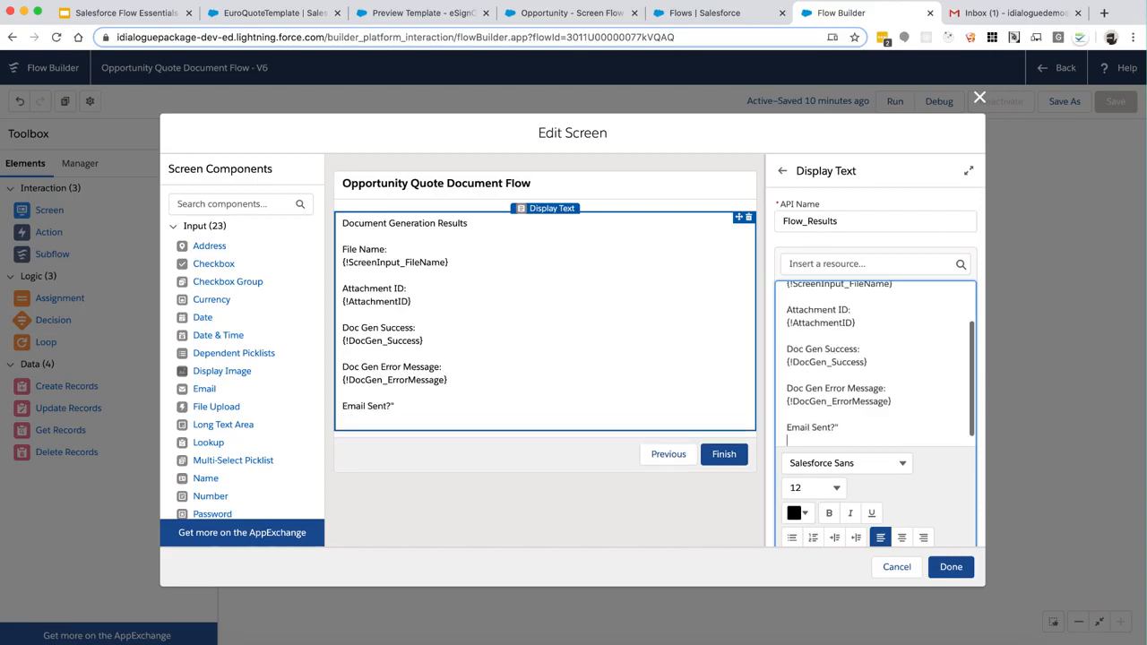
key(BackSpace)
key(BackSpace)
text(:)
key(Return)
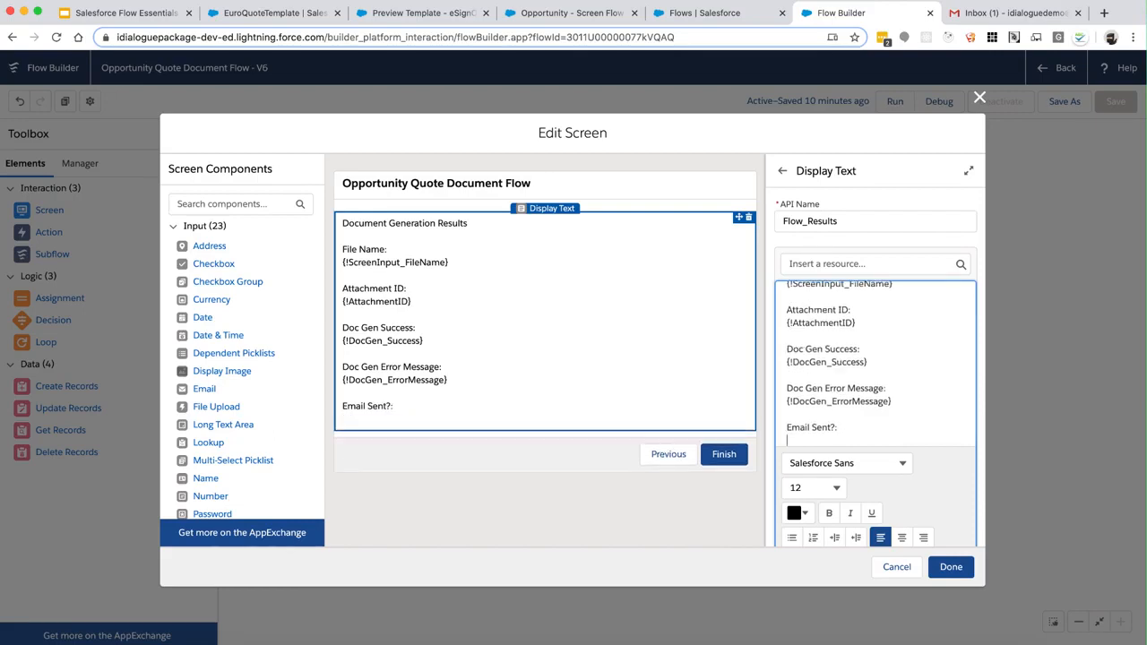
Insert the {!SendEmail_Success} resource after Email Sent?
click(883, 264)
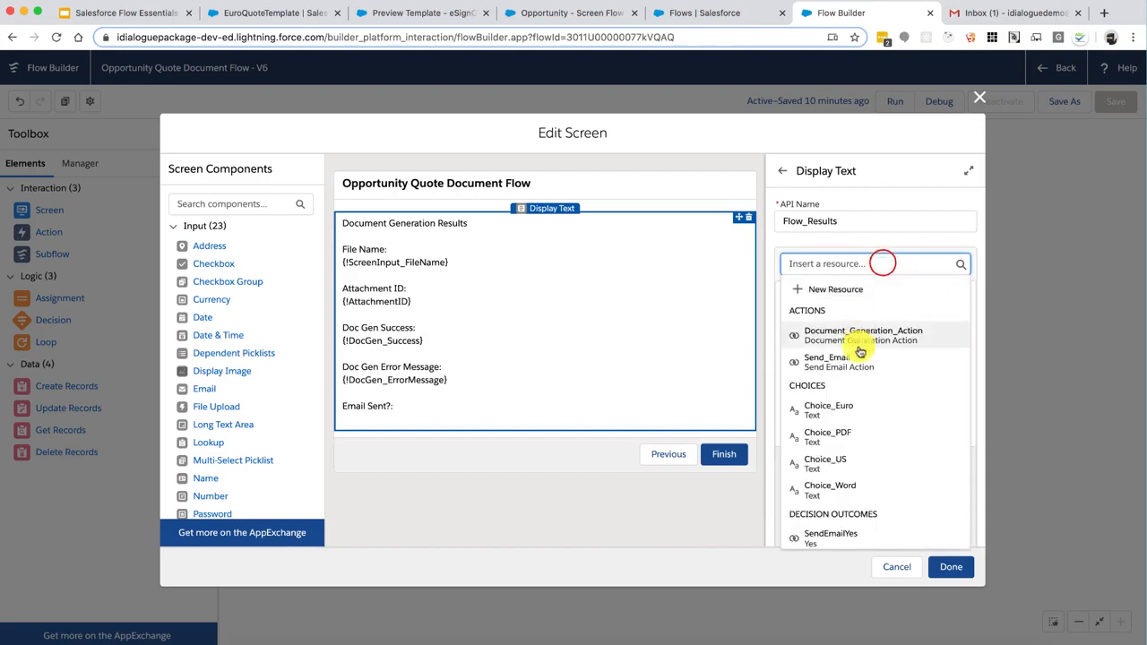
scroll(859, 363, down, 10)
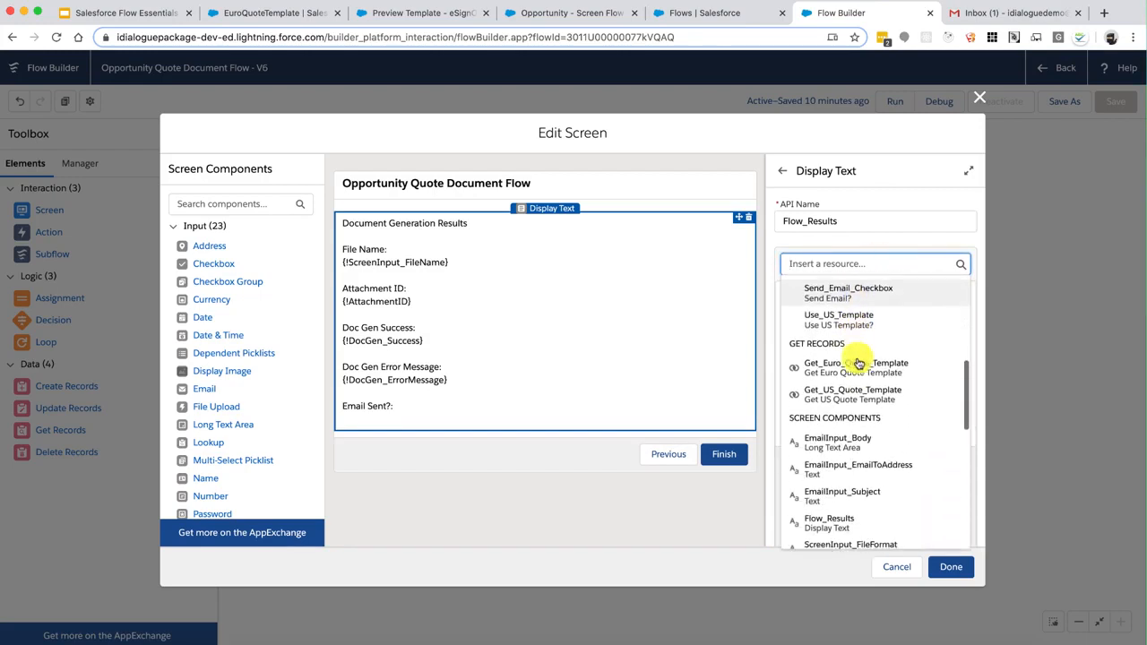
scroll(859, 363, down, 4)
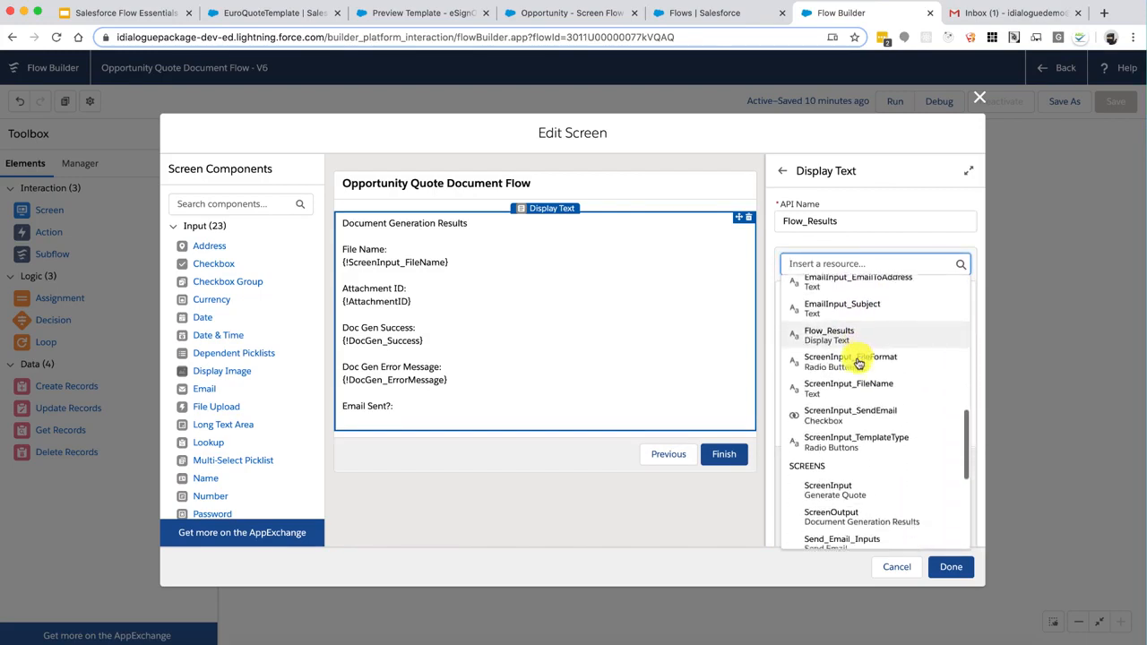
scroll(858, 363, down, 1)
scroll(858, 363, up, 1)
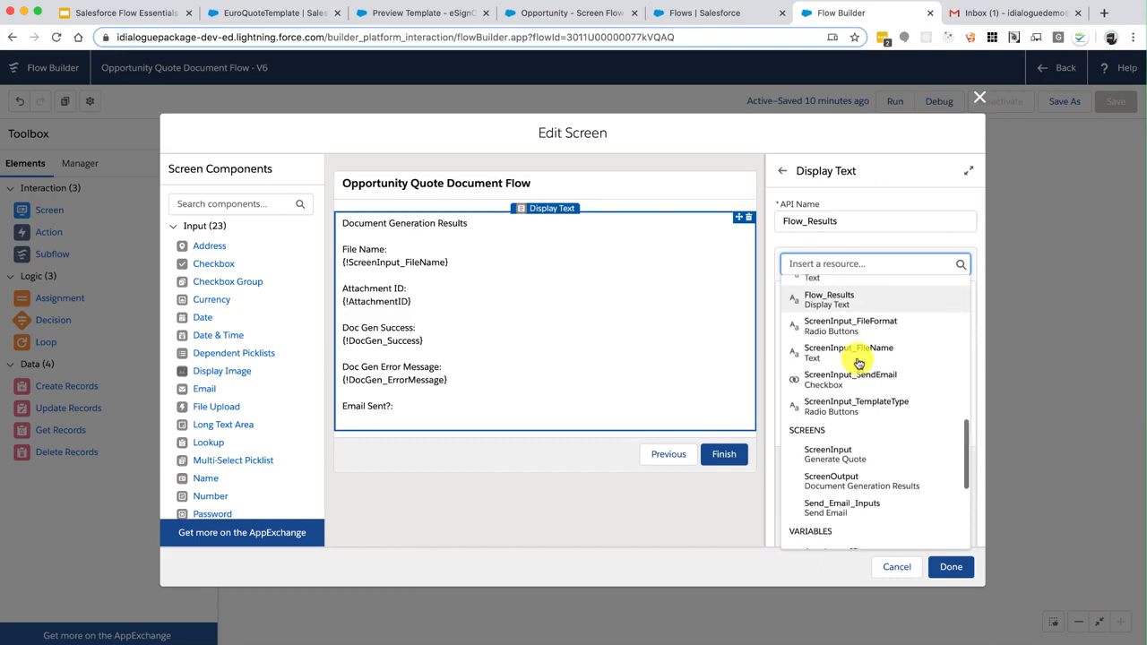
scroll(854, 382, down, 5)
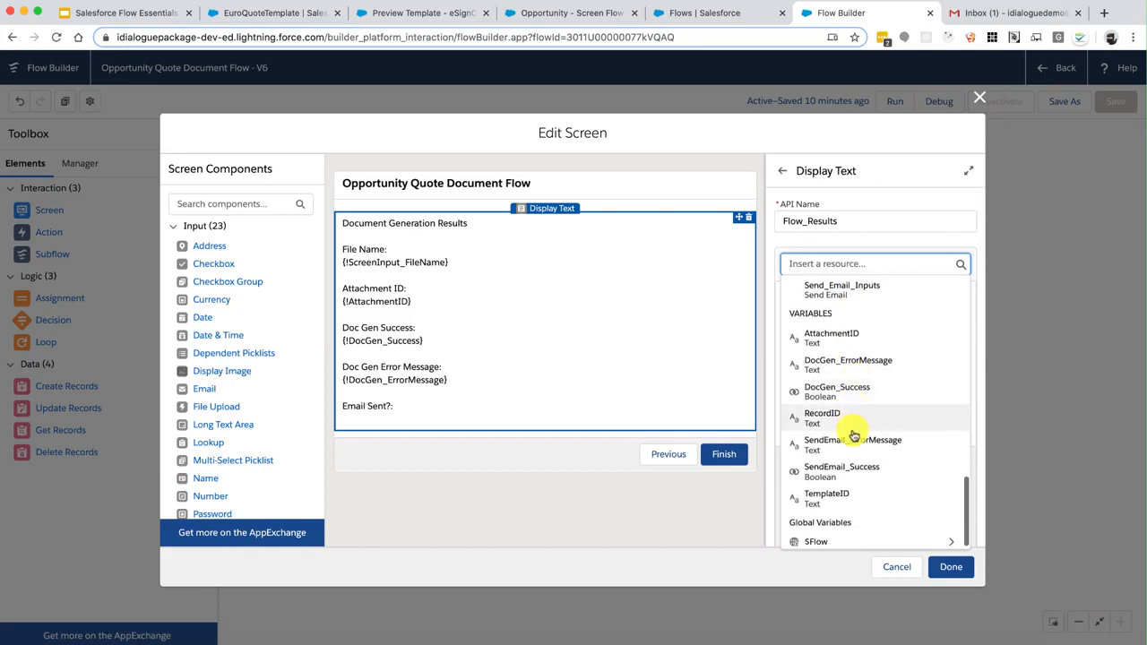
click(866, 472)
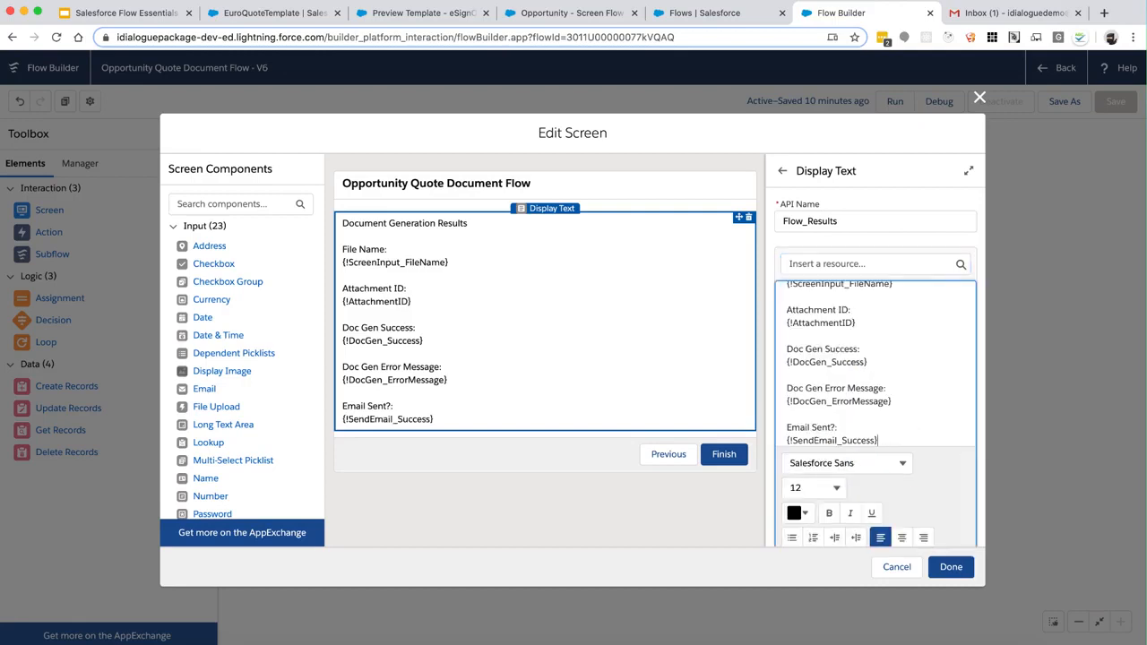
Add an 'Email Error Message:' line followed by {!SendEmail_ErrorMessage}
key(Return)
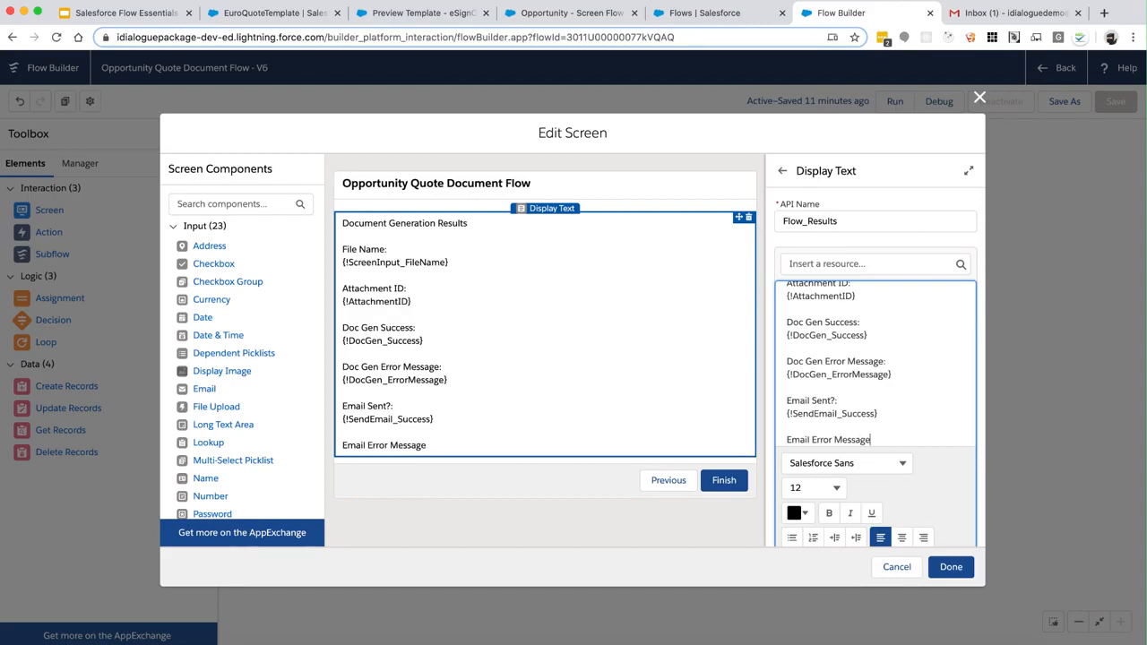
text(:)
key(Return)
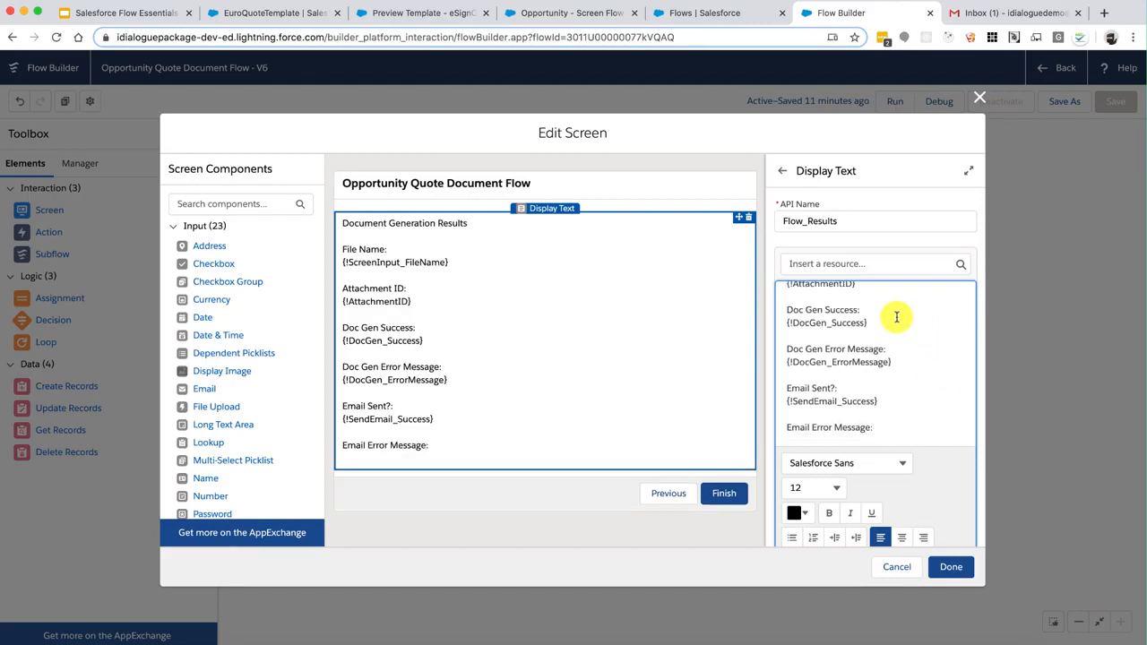
click(868, 260)
scroll(863, 430, down, 6)
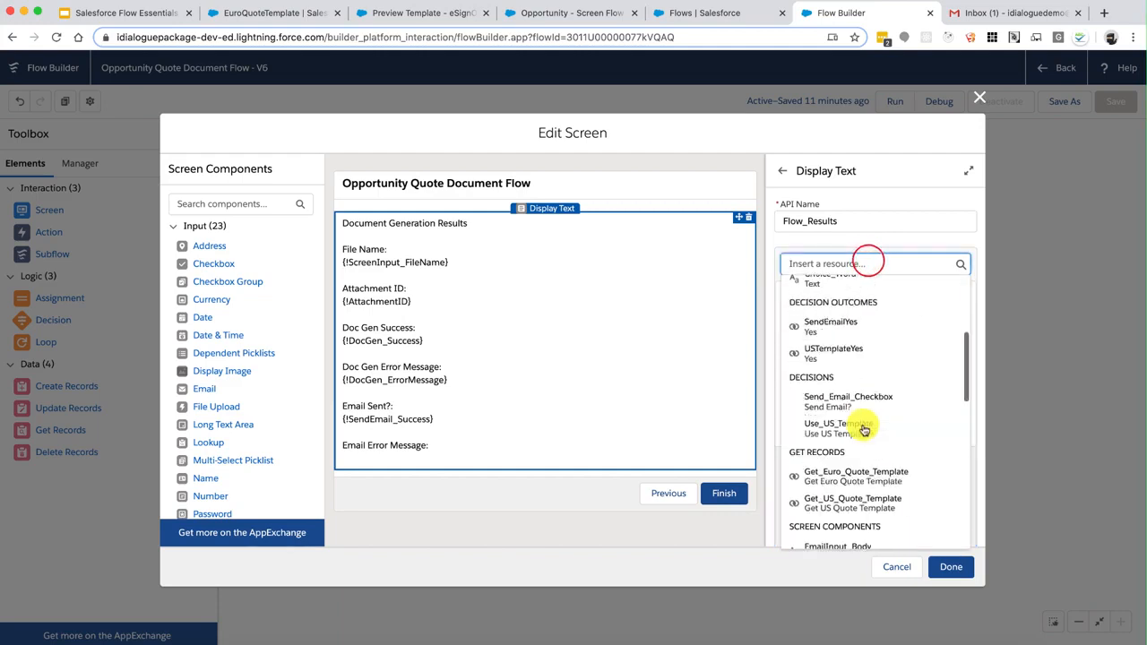
click(857, 440)
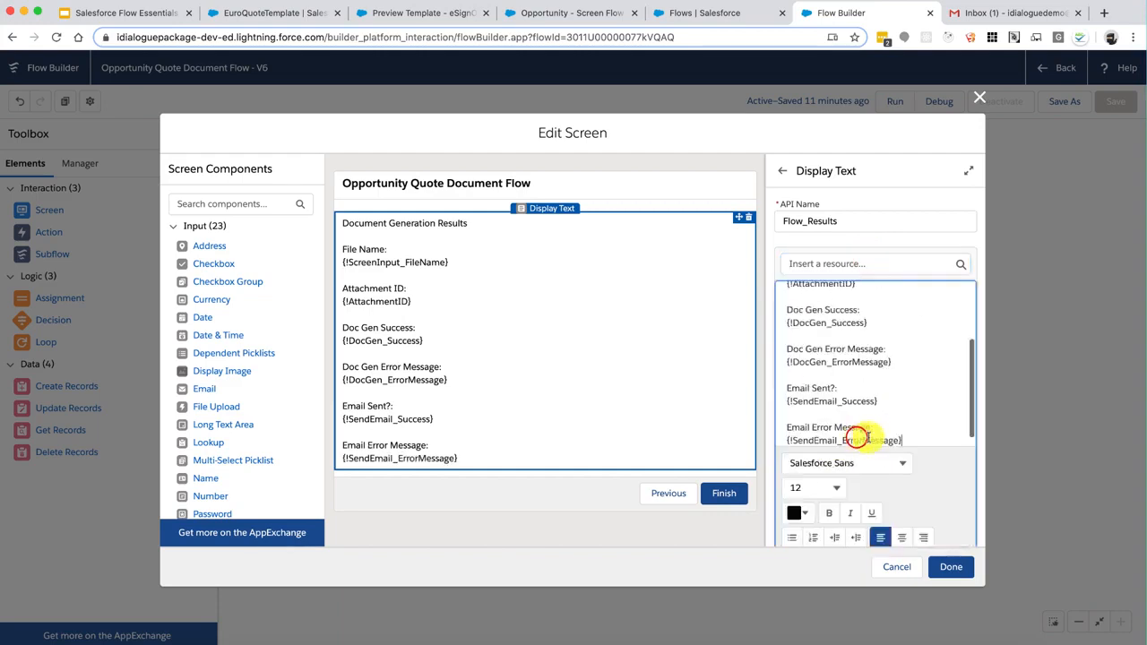
Make the Document Generation Results heading bold at size 16 and finish editing the screen
scroll(908, 393, up, 3)
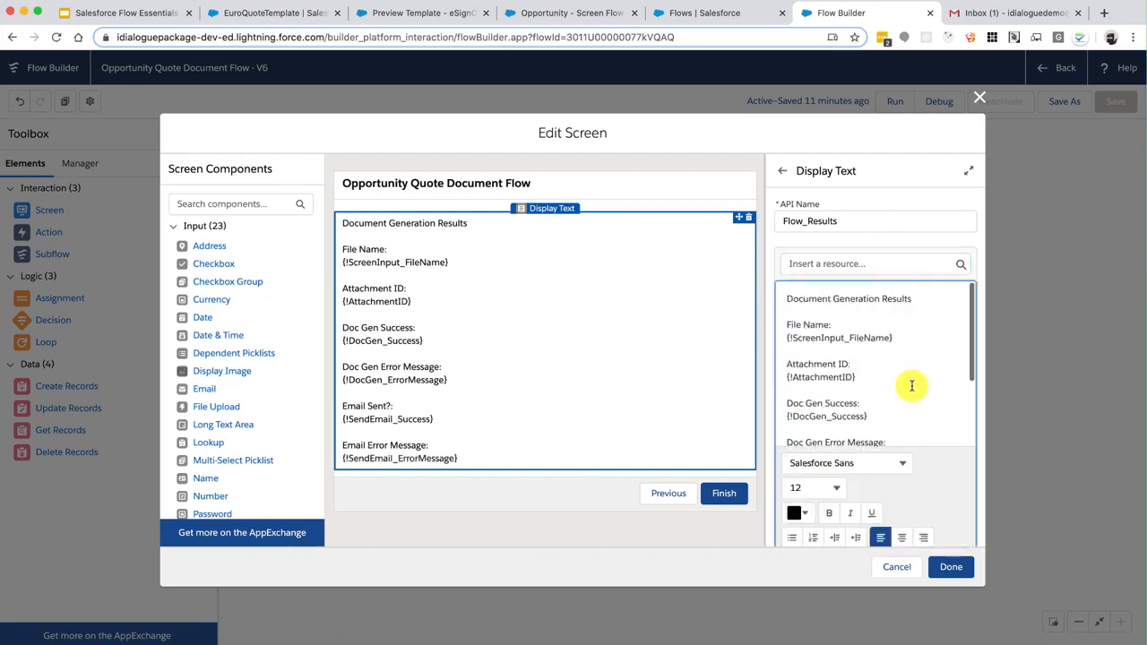
triple_click(929, 296)
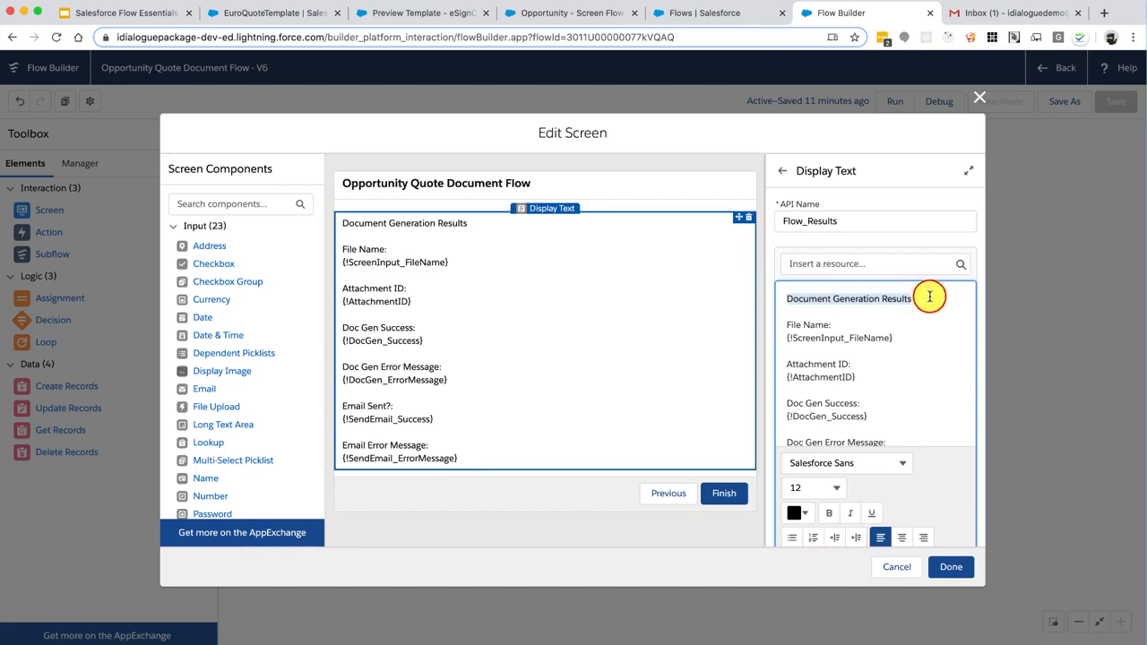
click(828, 513)
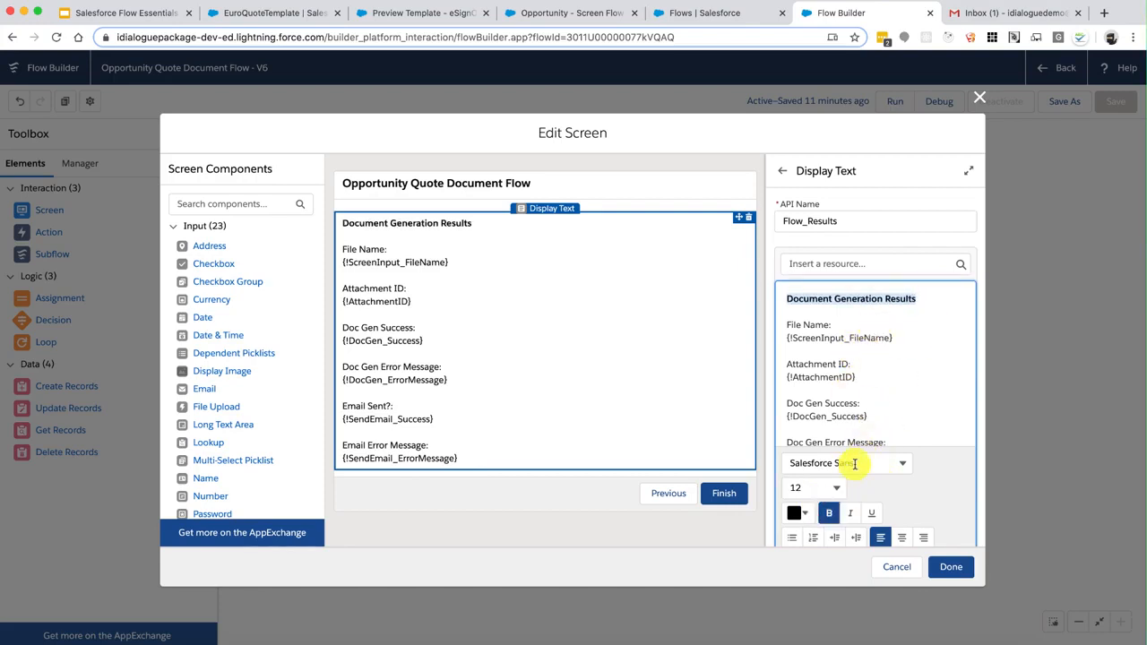
click(838, 490)
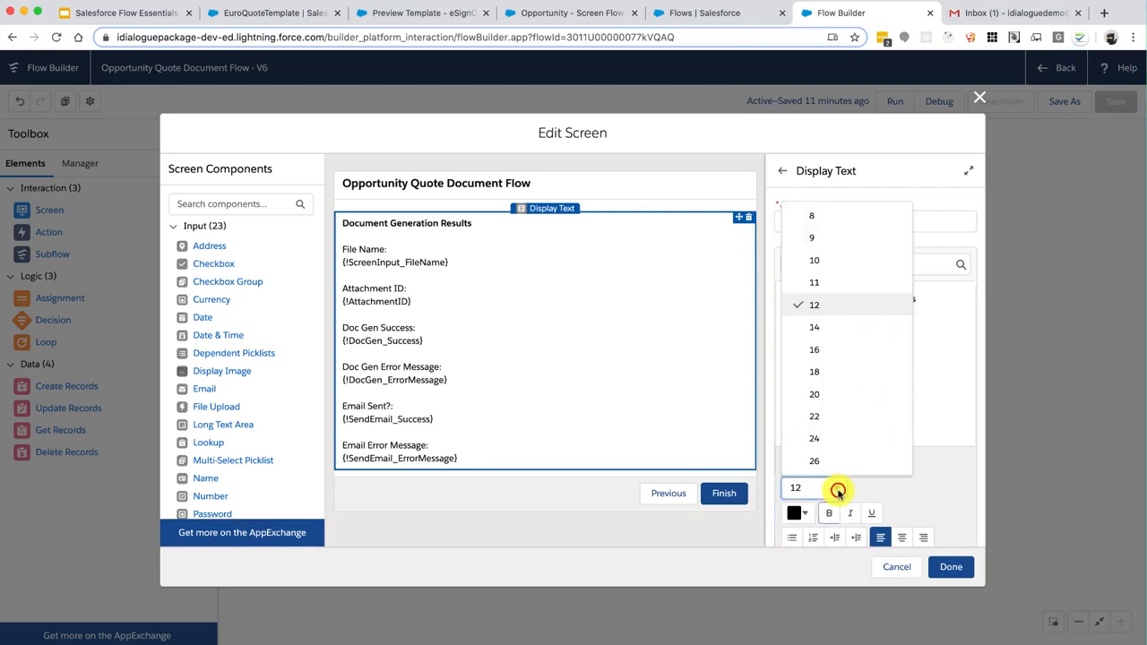
click(828, 362)
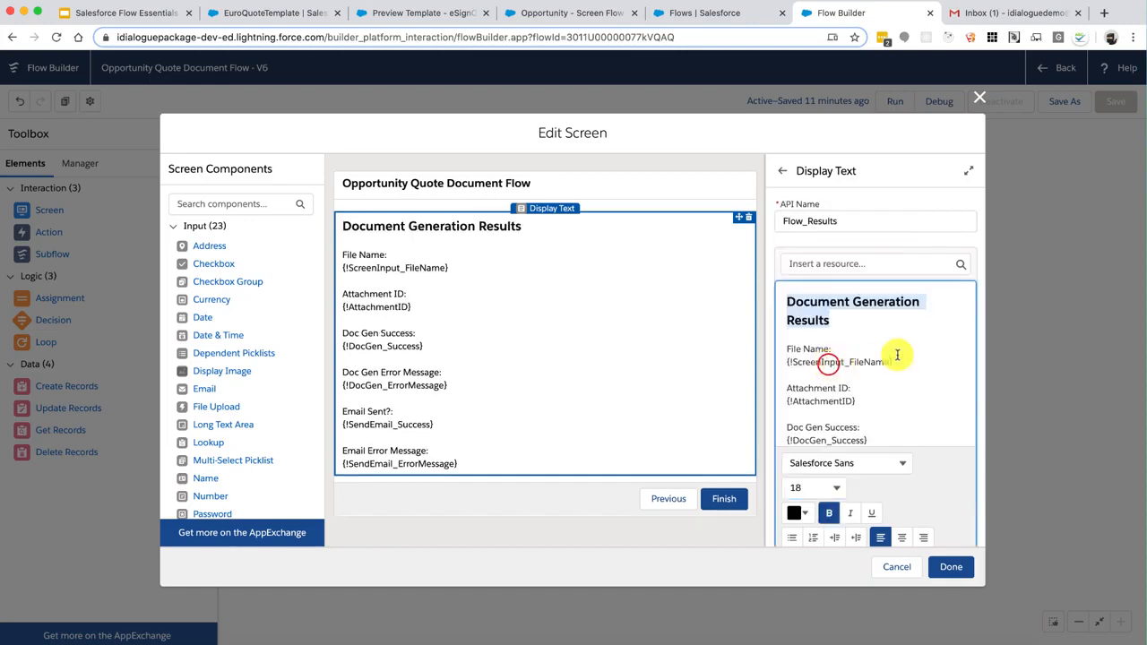
click(837, 489)
click(828, 349)
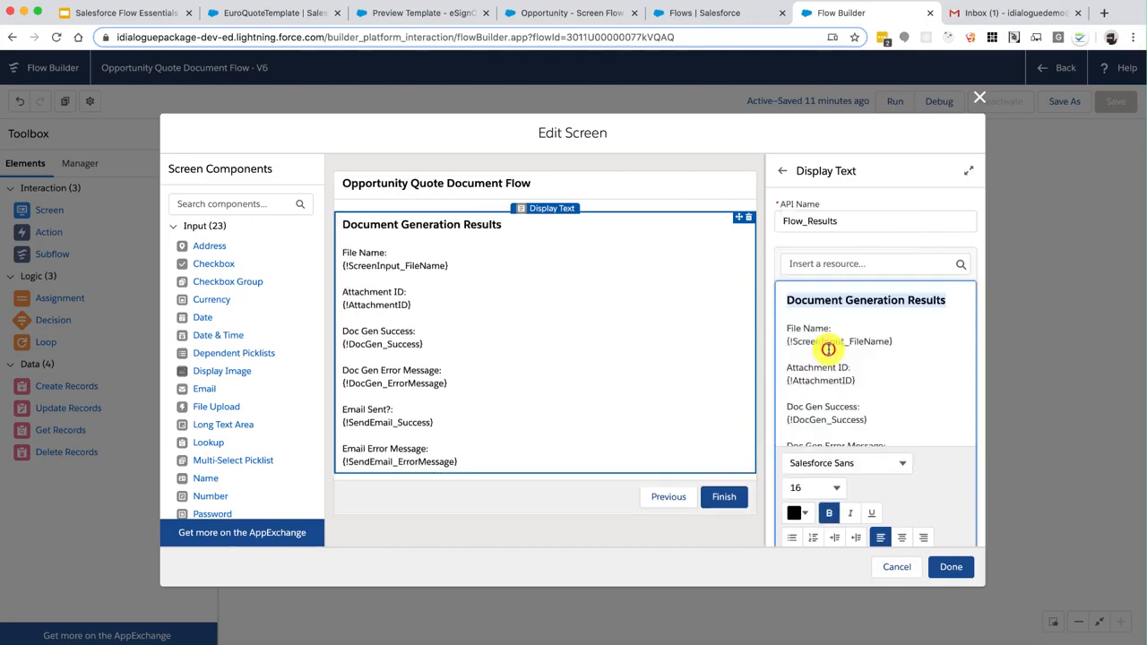
click(896, 328)
click(951, 566)
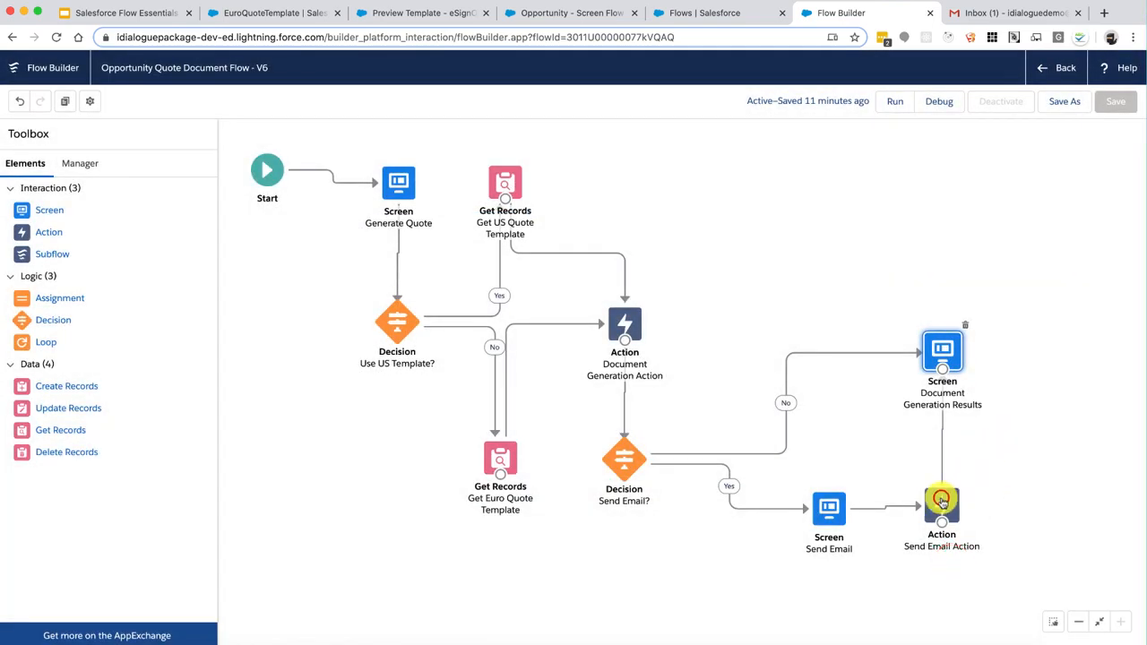
Nudge the Send Email? decision, Send Email screen and Document Generation Results into a tidy layout
click(940, 501)
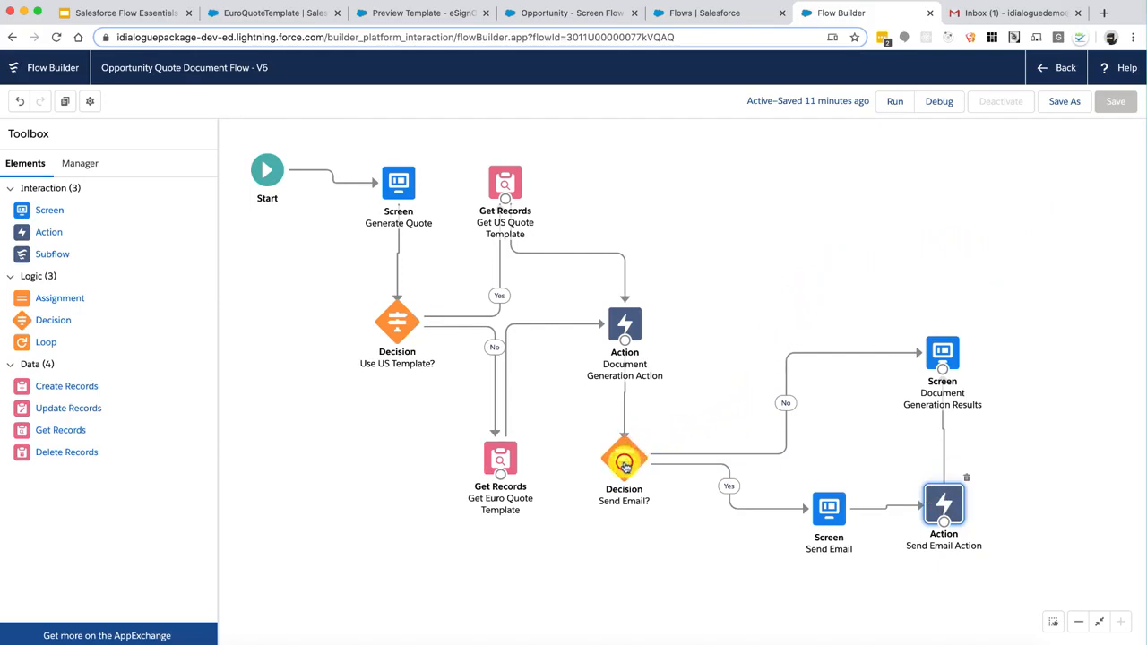
click(625, 464)
drag(625, 466, 627, 462)
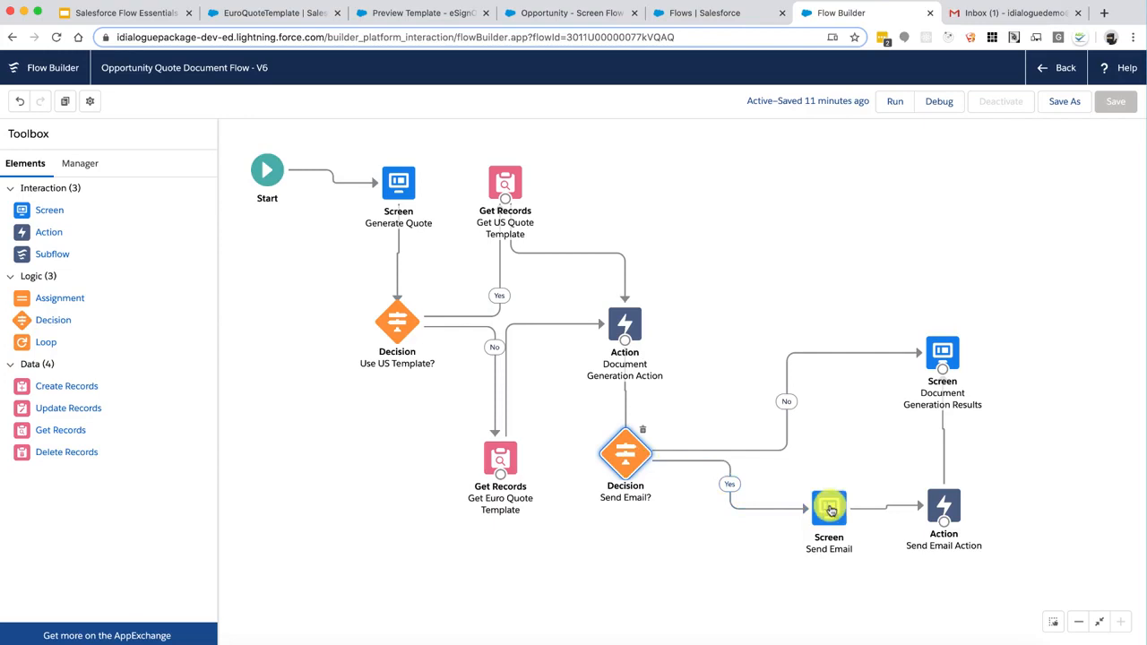
drag(830, 506, 815, 505)
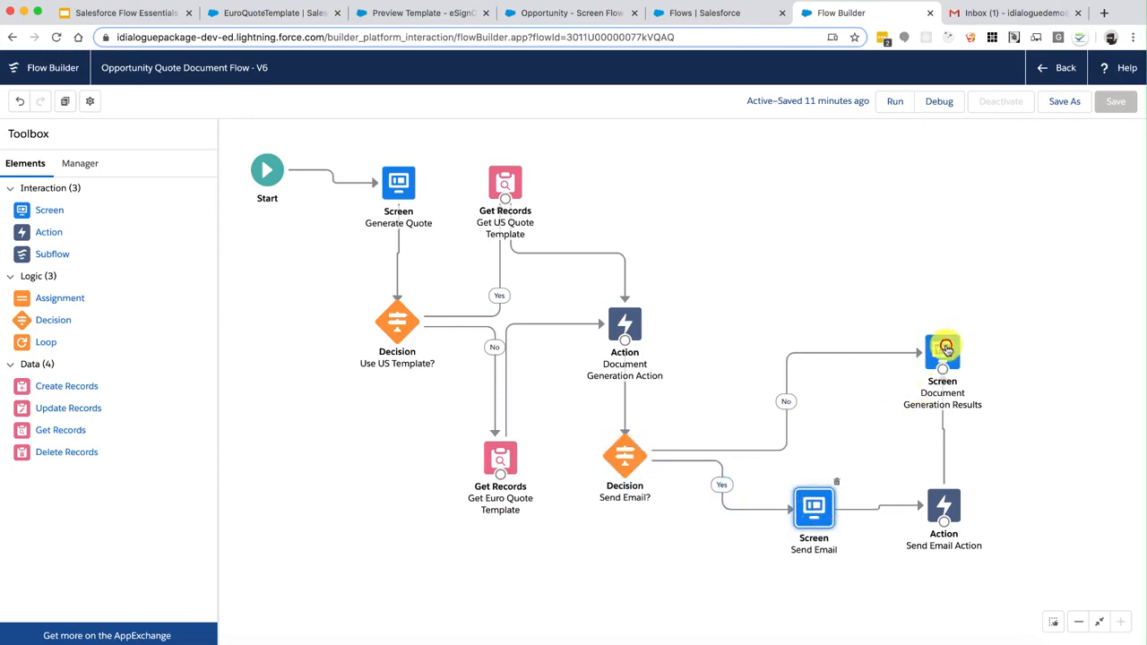
mouse_move(946, 348)
mouse_down()
mouse_move(848, 362)
mouse_move(940, 353)
mouse_up()
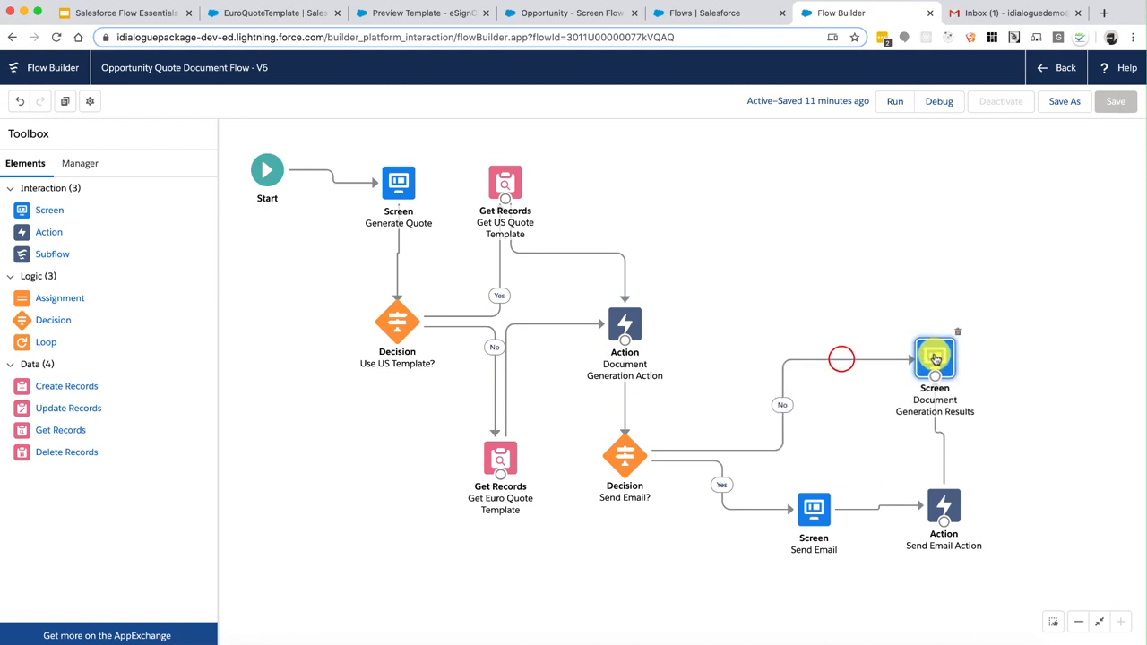
Save the flow as new version V7 with description 'Added send mail functionality'
click(1064, 102)
click(543, 381)
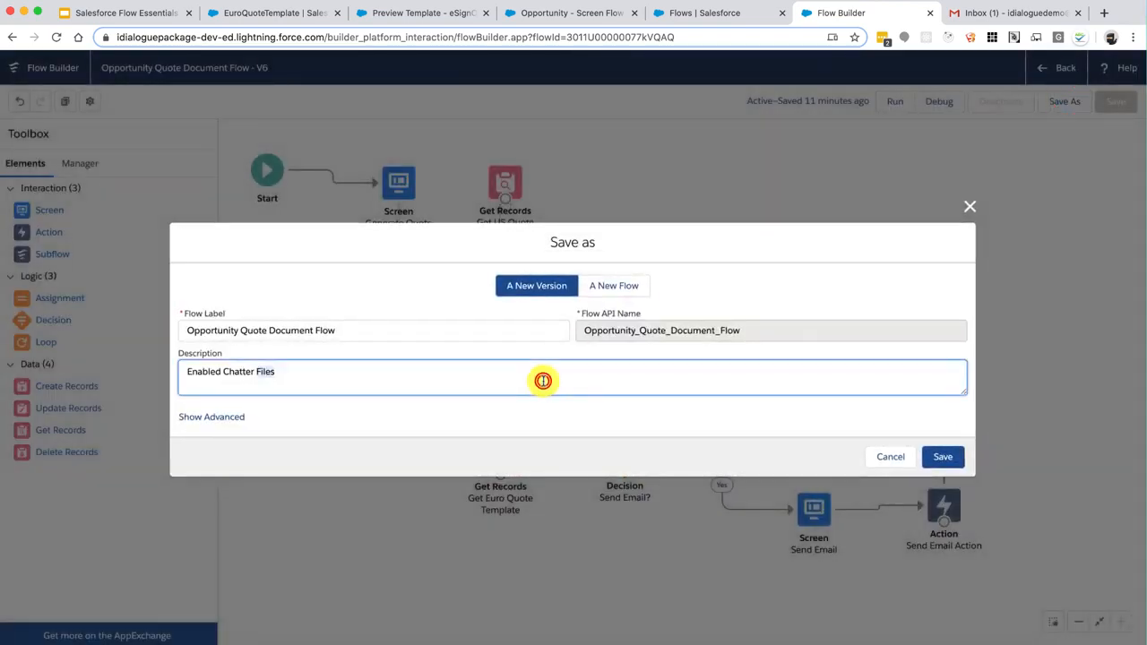
triple_click(543, 380)
text(Added send mail functionality)
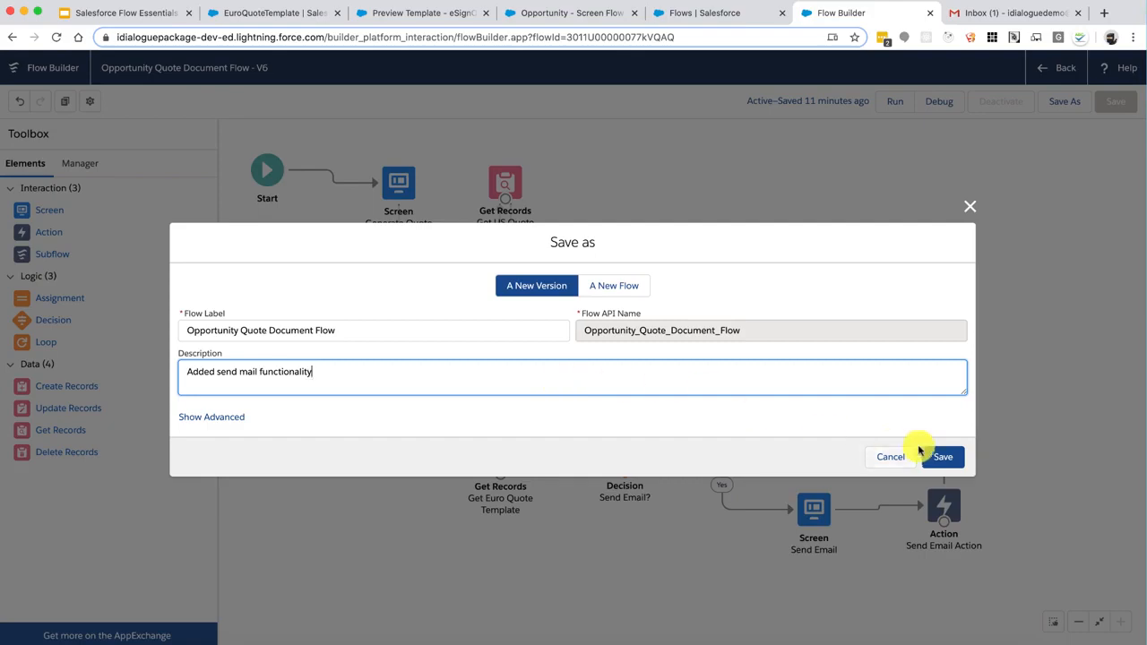
click(942, 457)
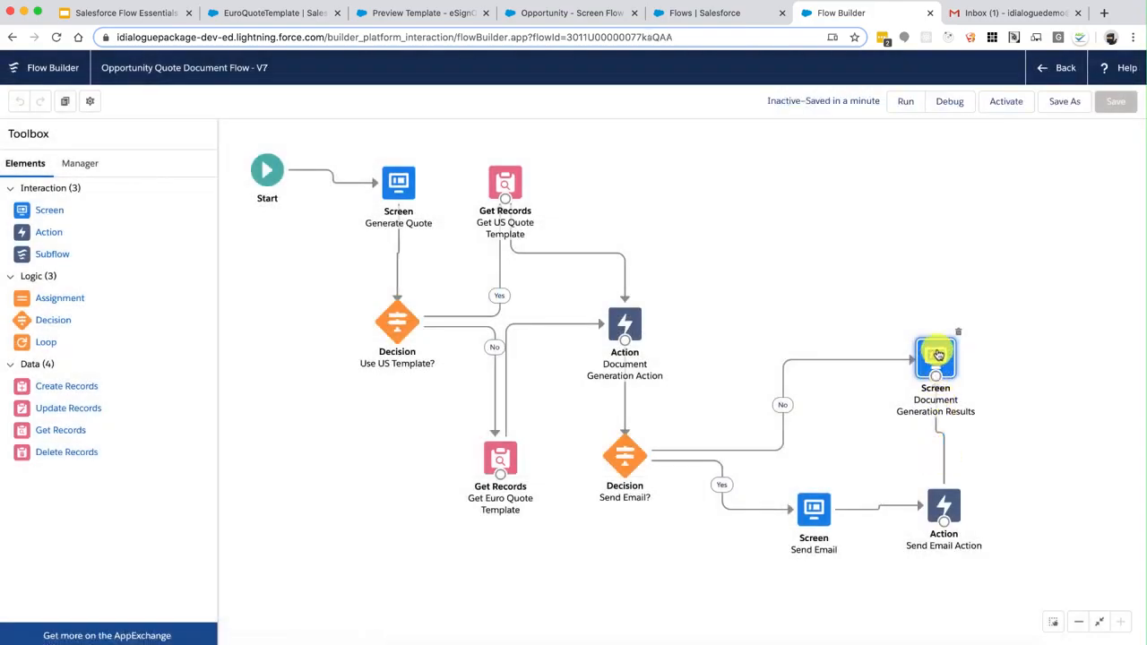
Debug the flow using the opportunity record ID copied from the record page URL
drag(937, 354, 942, 354)
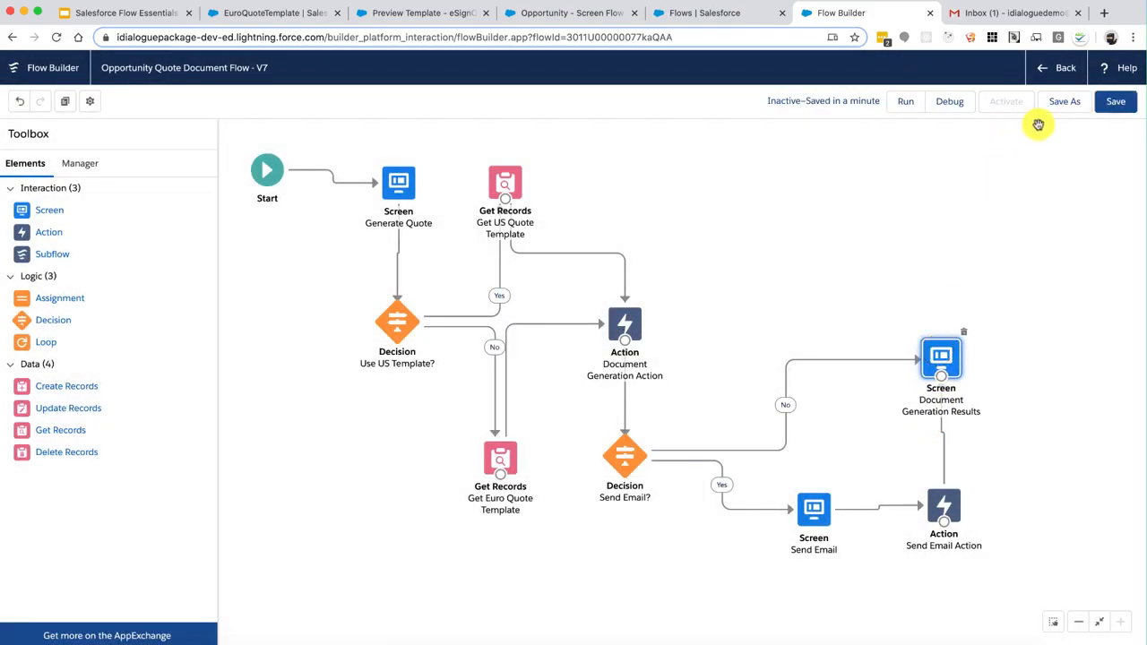
click(942, 102)
click(492, 11)
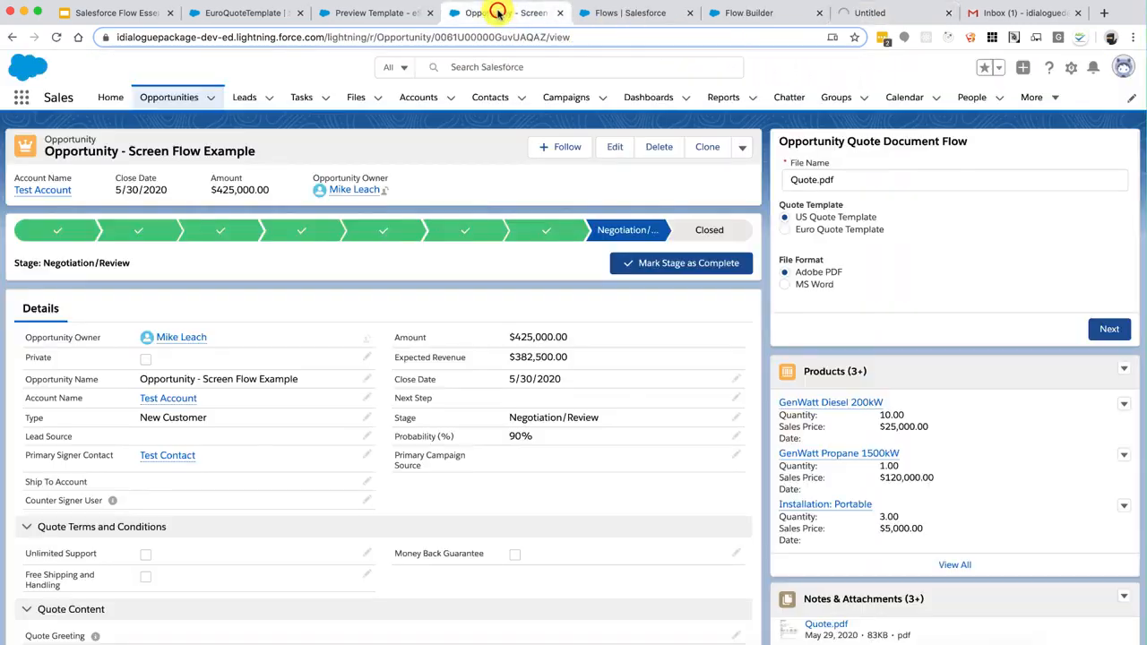
click(514, 36)
double_click(513, 37)
key(ctrl+c)
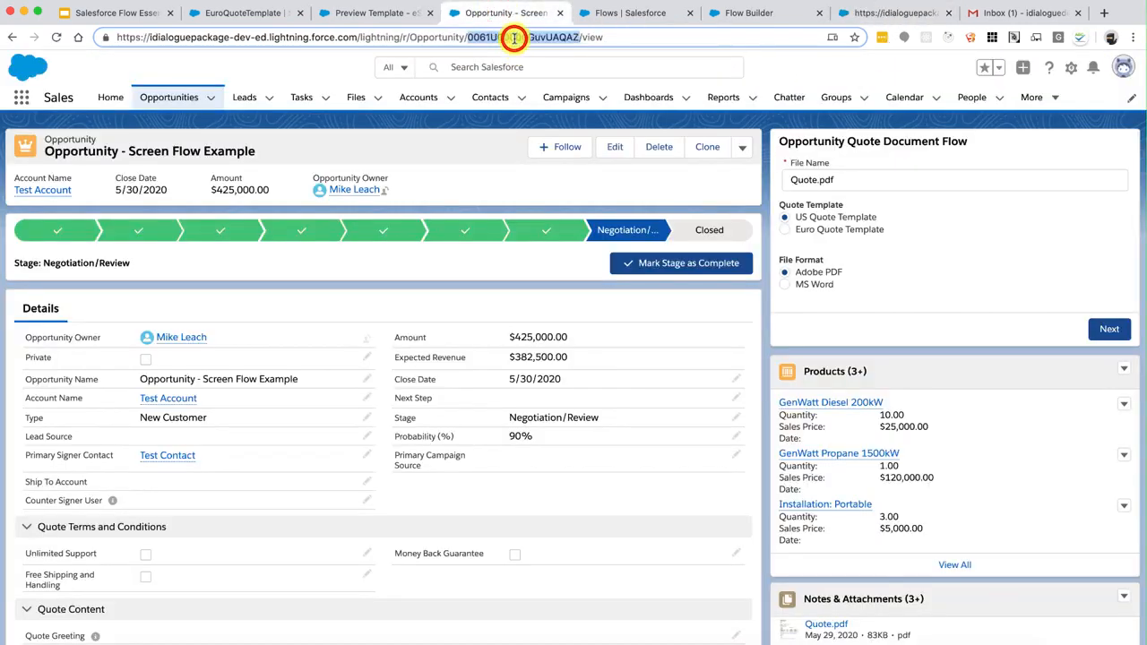
click(887, 13)
click(555, 427)
key(ctrl+v)
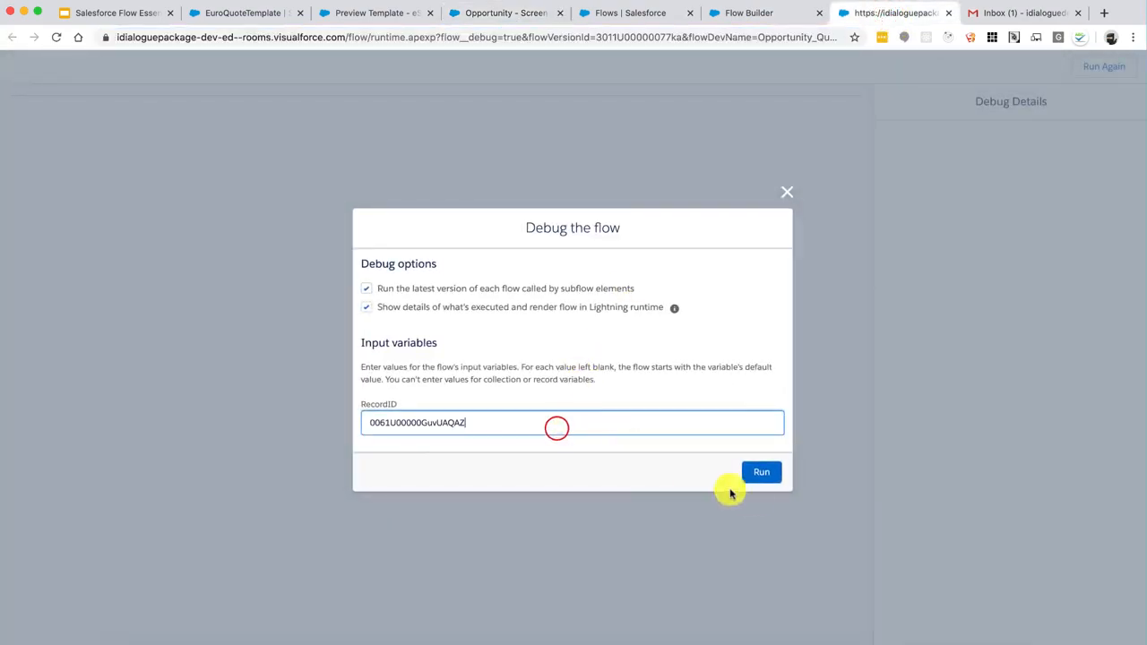
click(766, 471)
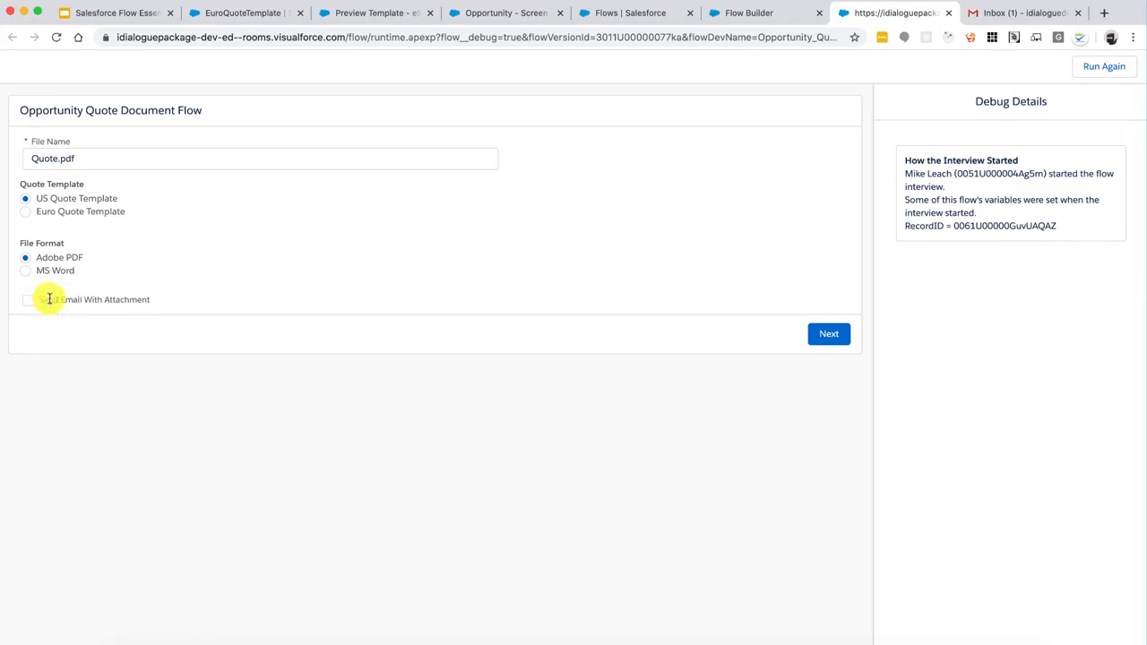
Tick Send Email With Attachment and continue to the next flow screen
drag(49, 299, 98, 299)
click(104, 300)
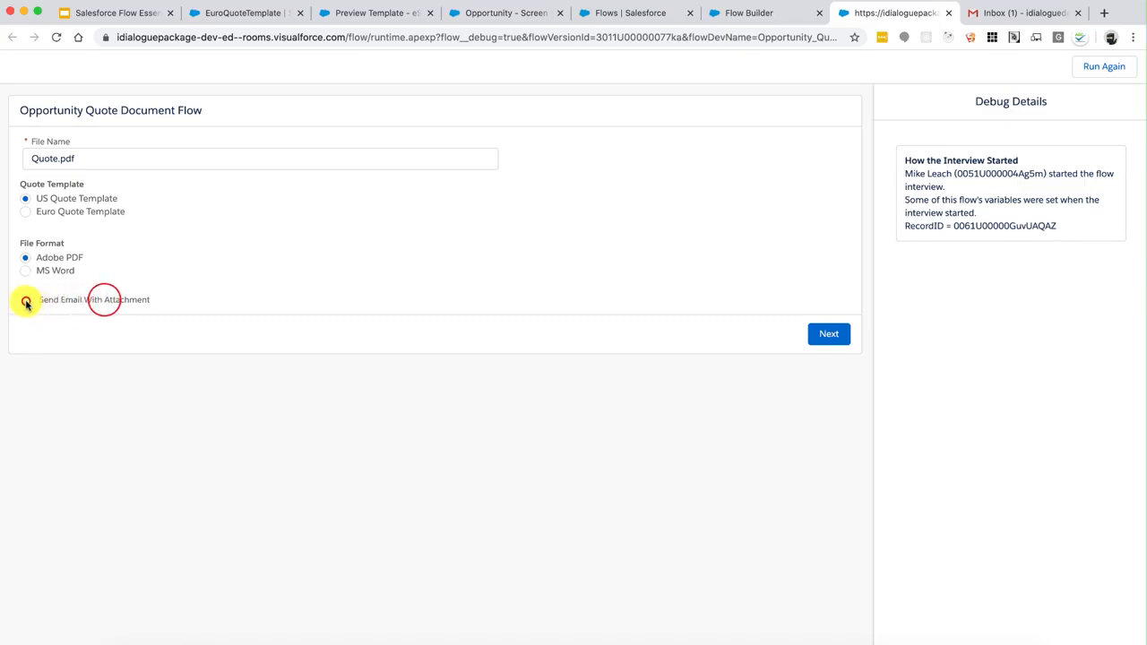
click(26, 301)
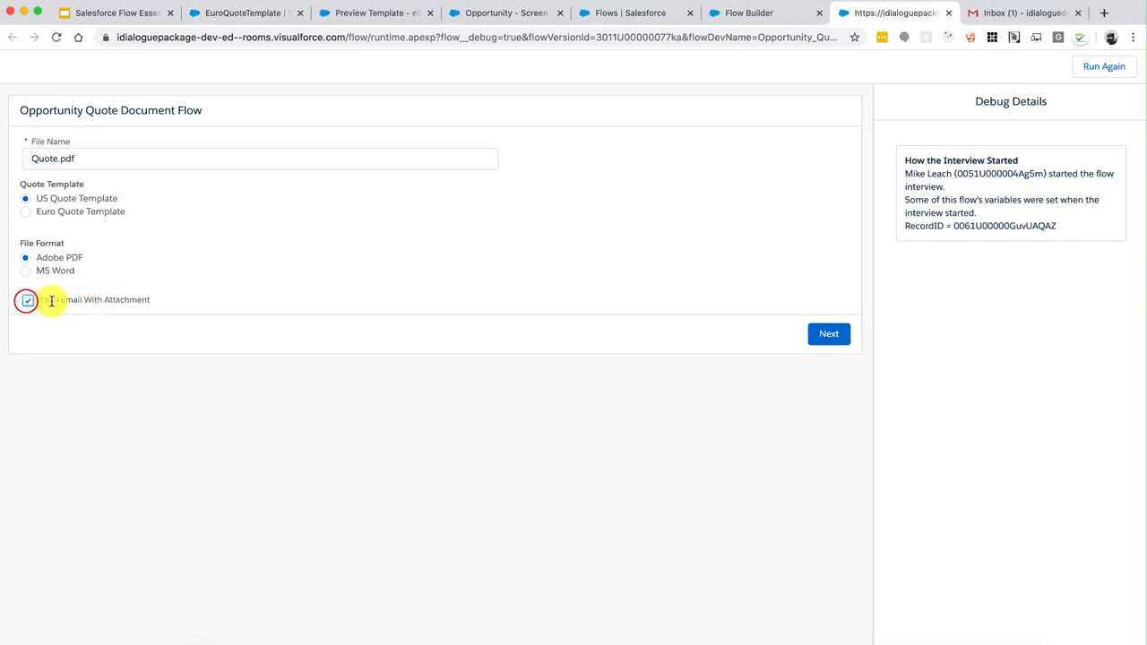
click(827, 336)
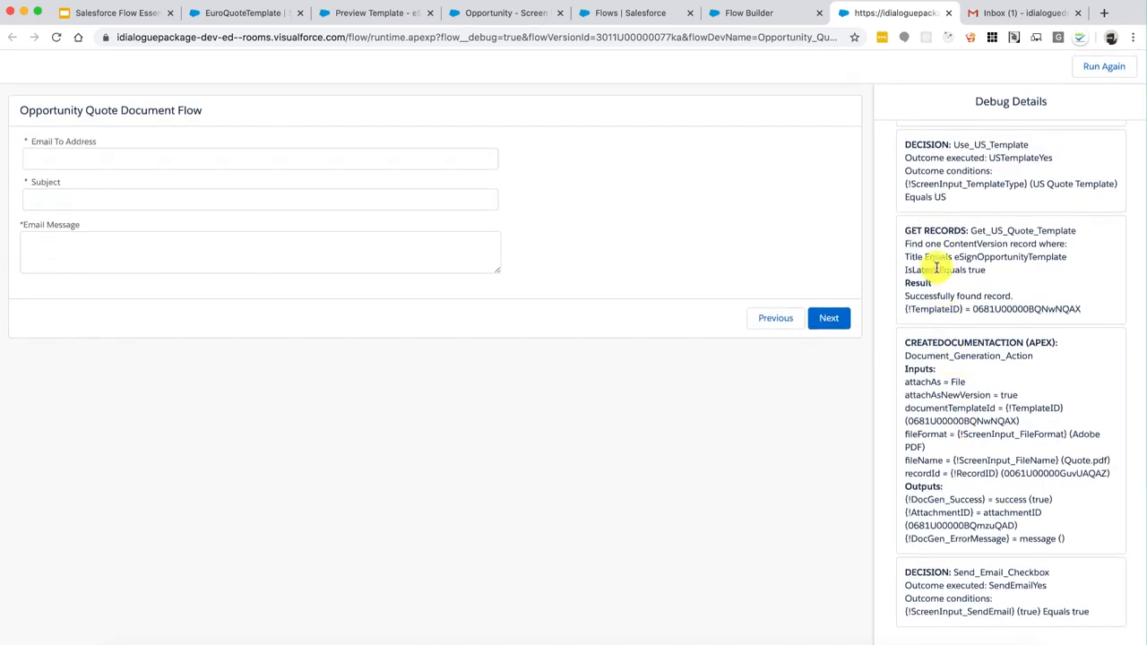
Inspect the Get Records, document generation and Send_Email_Checkbox decision debug details
drag(921, 231, 994, 295)
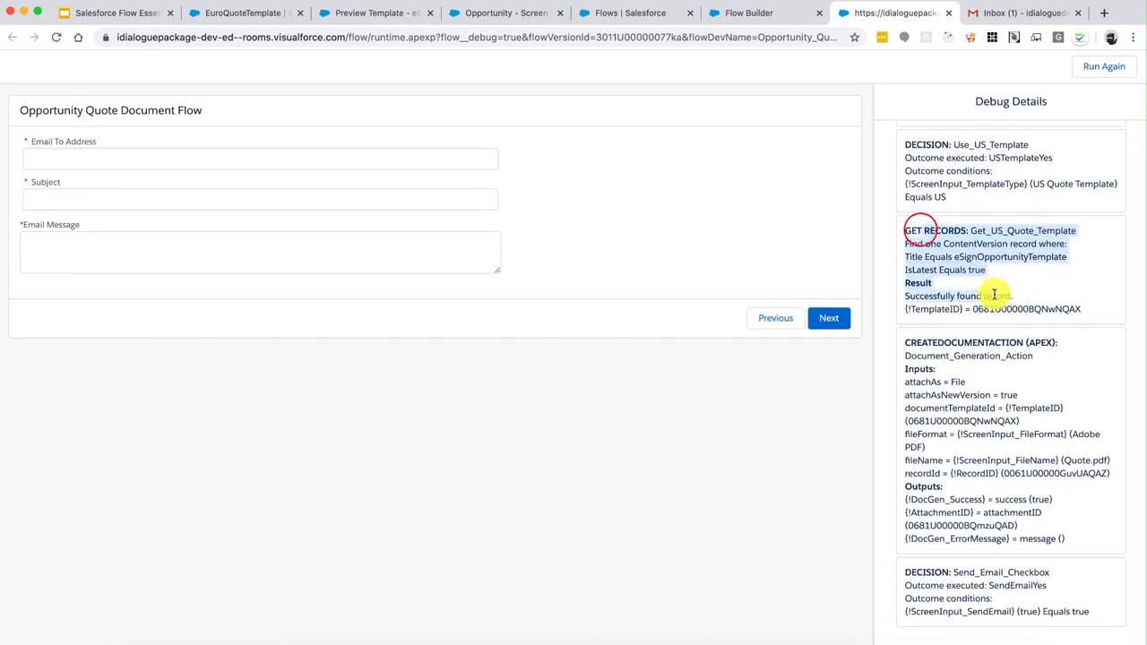
click(994, 296)
drag(932, 342, 984, 499)
drag(936, 572, 1010, 607)
click(1010, 605)
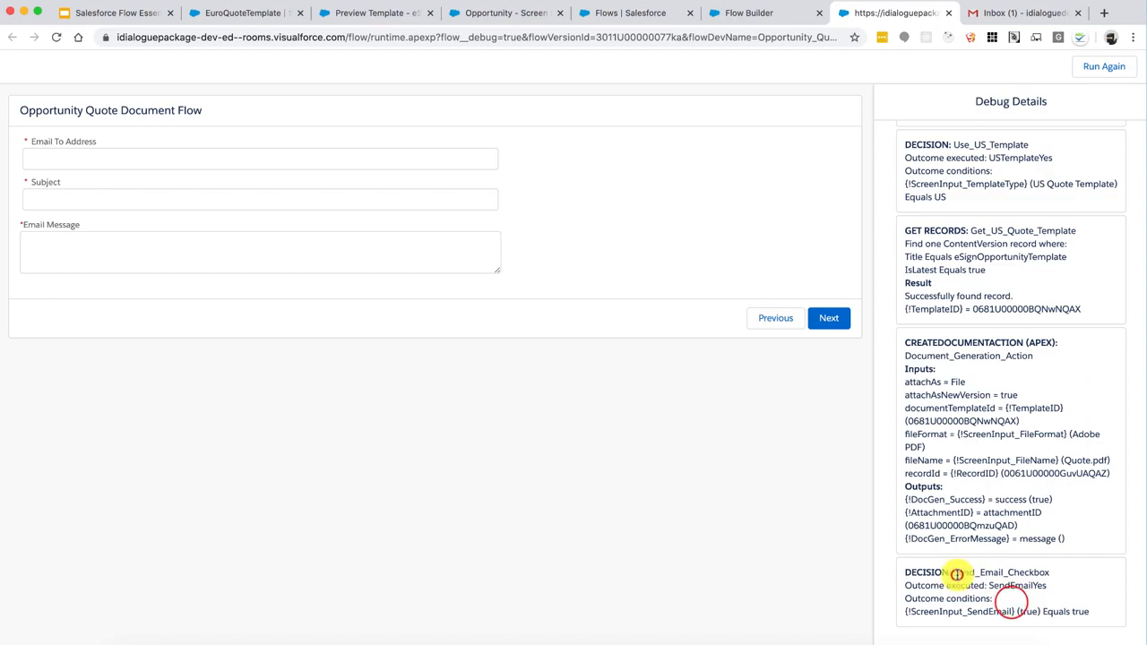
drag(953, 572, 1035, 571)
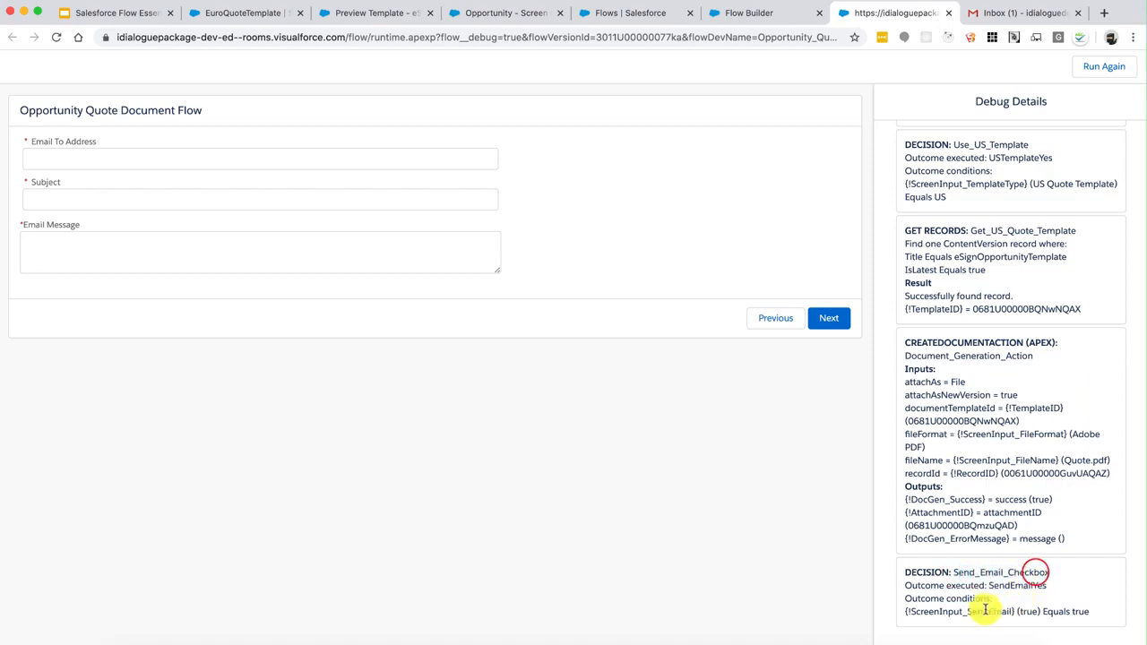
drag(932, 615, 1054, 615)
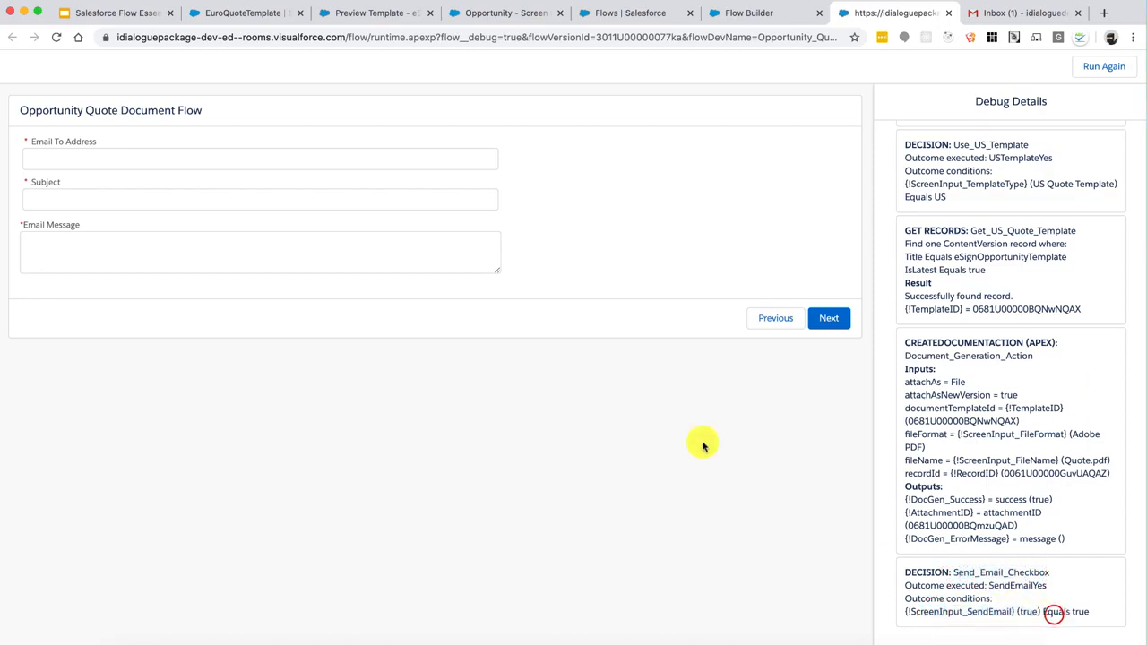
Fill in the recipient's e-mail, subject 'Hello from iDialogue!' and message 'Hello - see attachment'
click(355, 159)
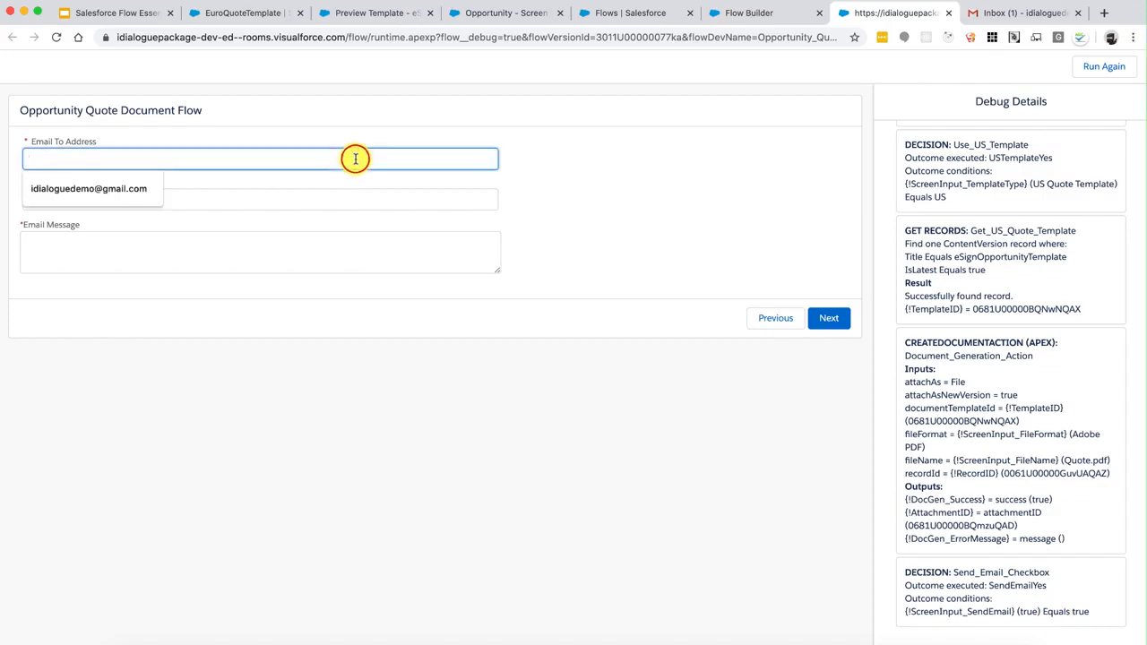
click(130, 184)
click(115, 198)
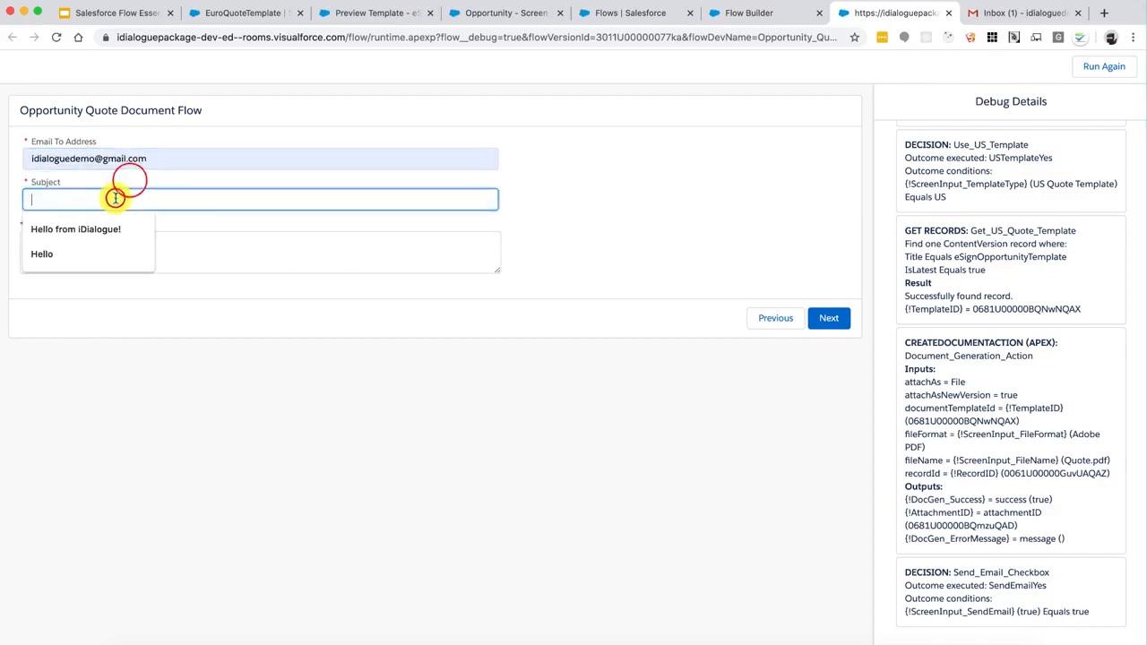
click(101, 228)
click(115, 249)
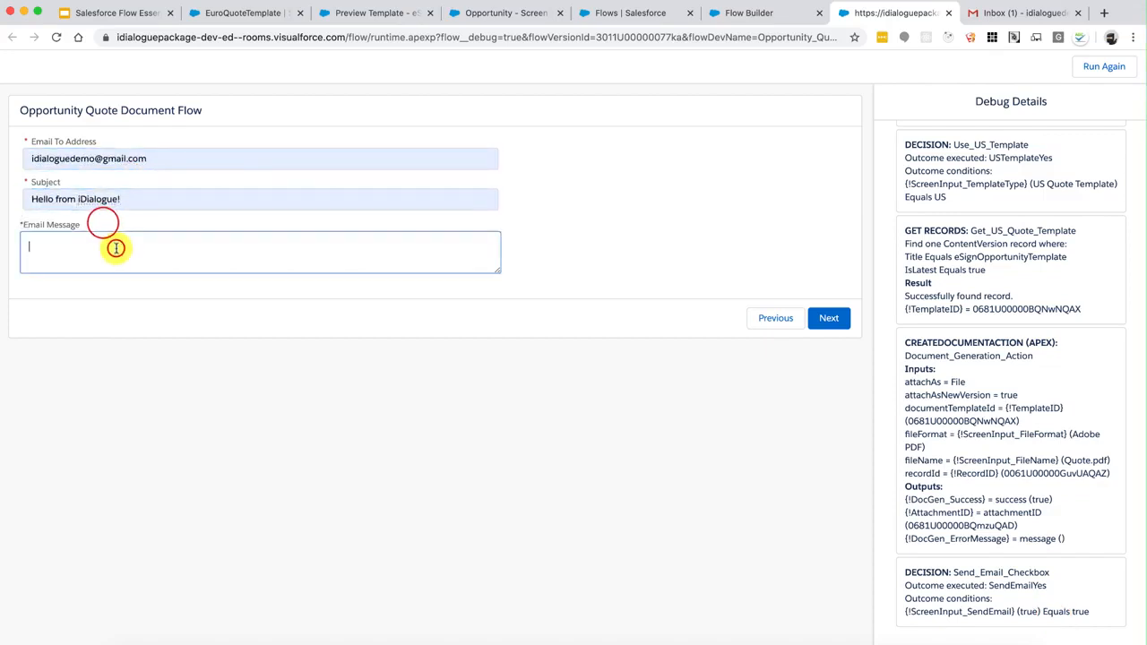
text(Hello -  see attachment)
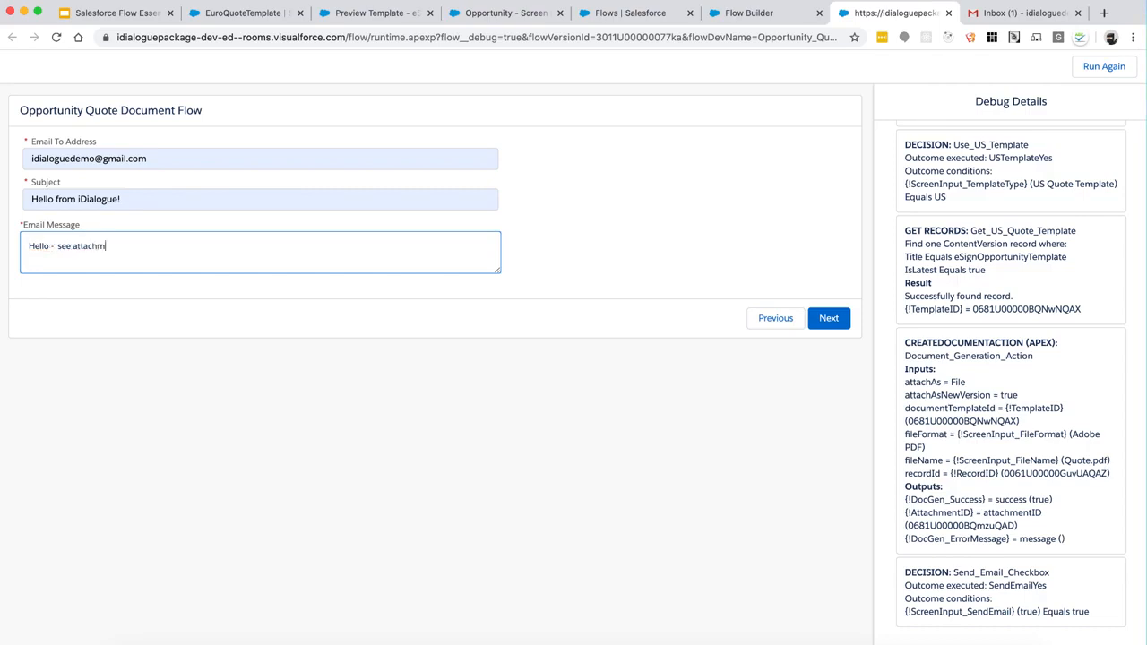
Submit the email screen and confirm the debug run shows Email Sent? true
click(834, 321)
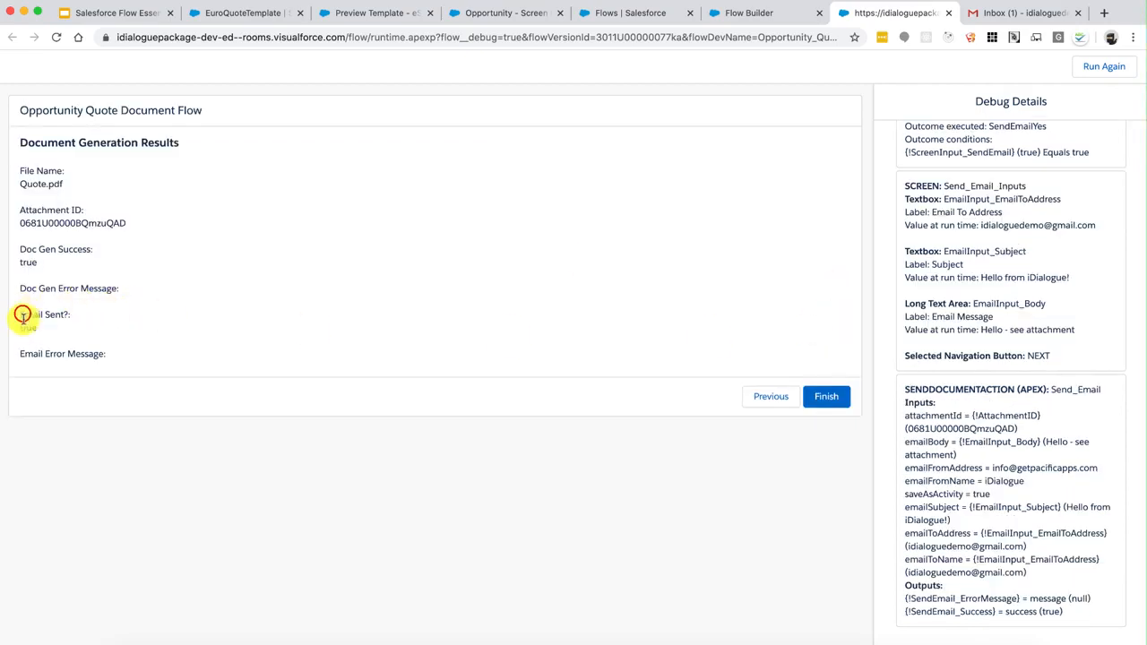
drag(22, 316, 123, 332)
click(123, 332)
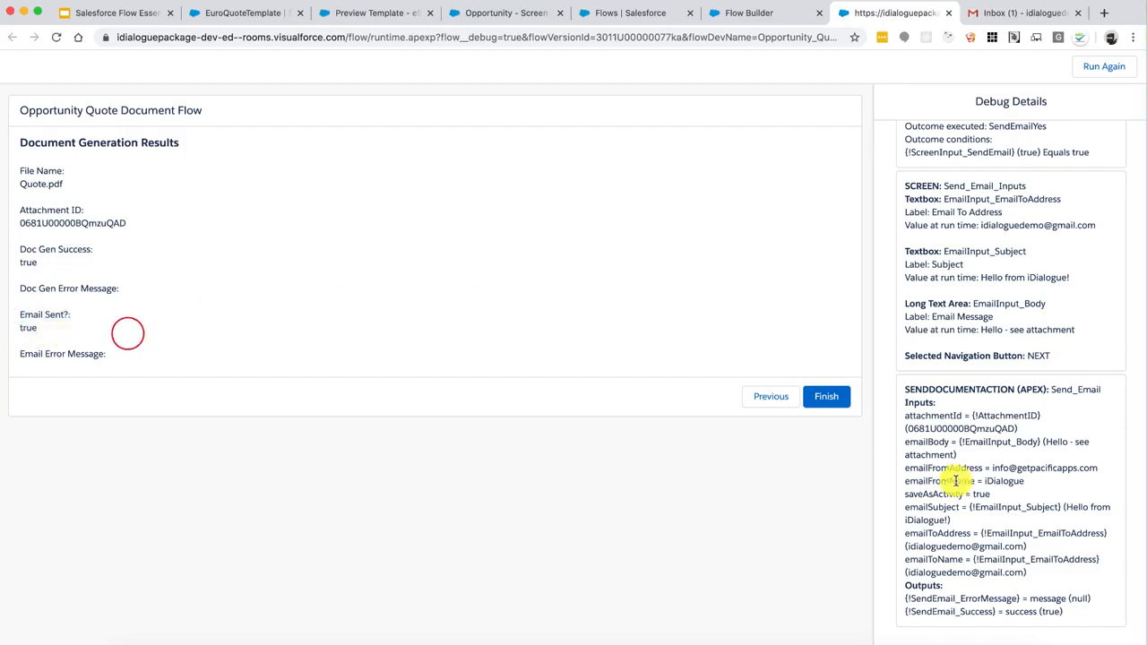
scroll(974, 355, up, 2)
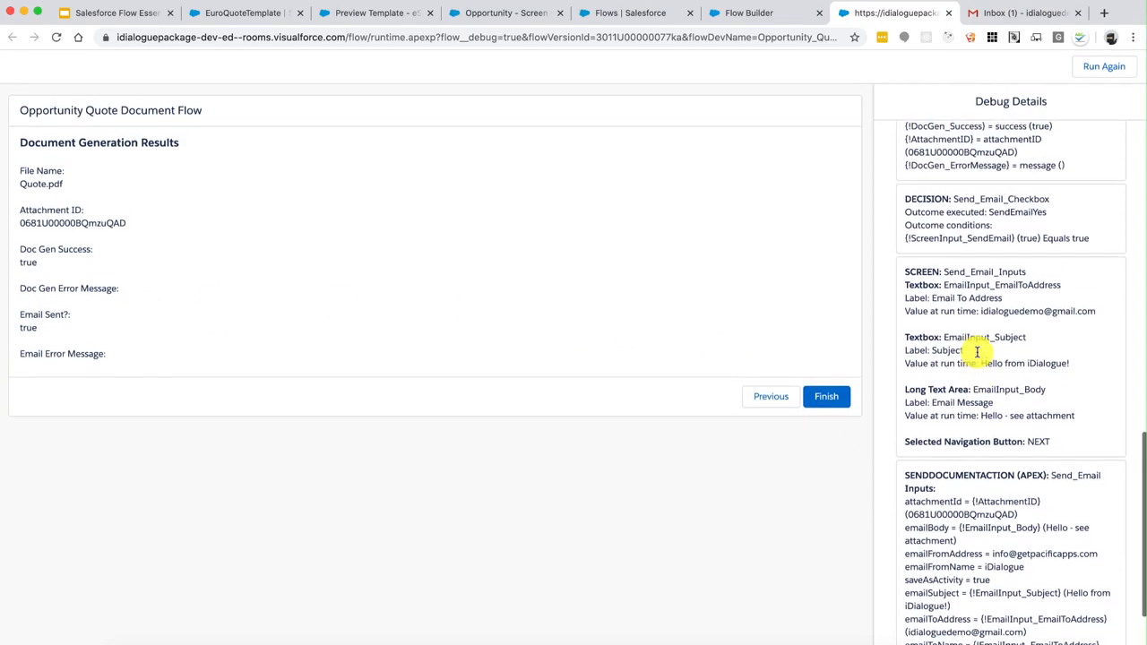
scroll(977, 353, up, 2)
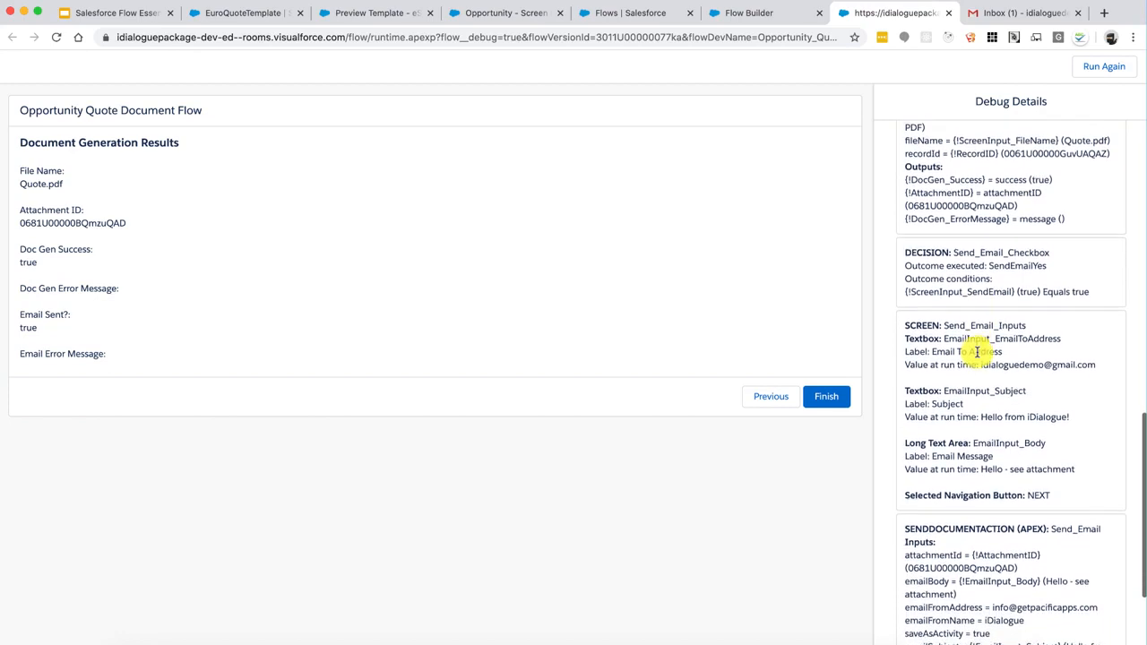
scroll(977, 352, down, 1)
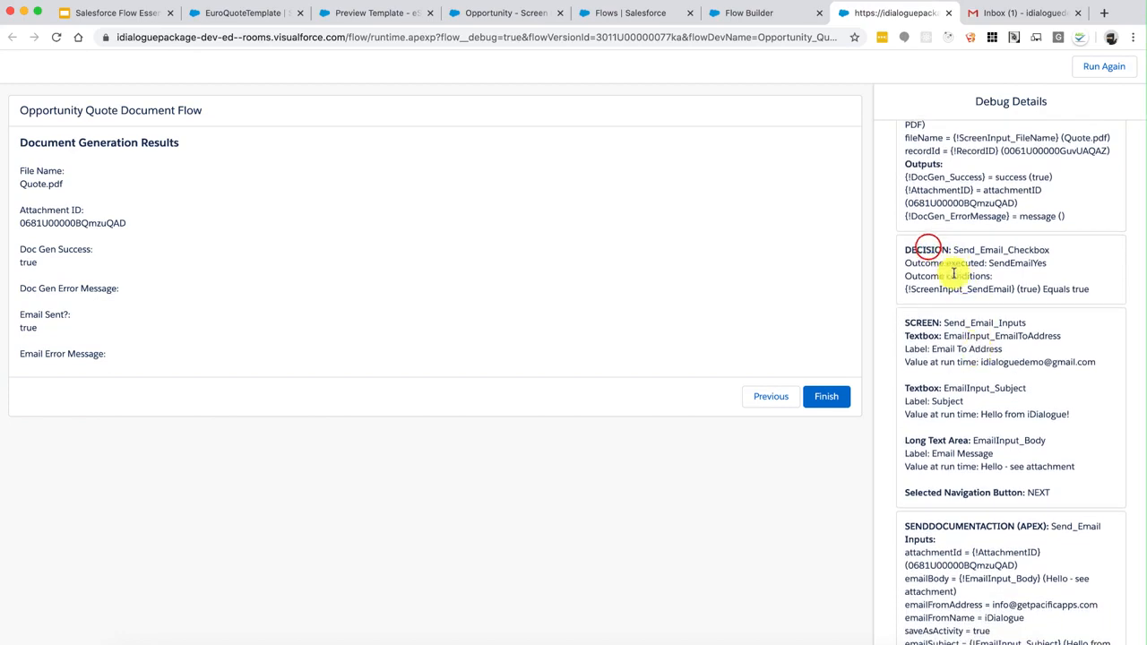
Review the debug details for the send-email decision, screen inputs and Send_Email action outputs
drag(1006, 289, 947, 261)
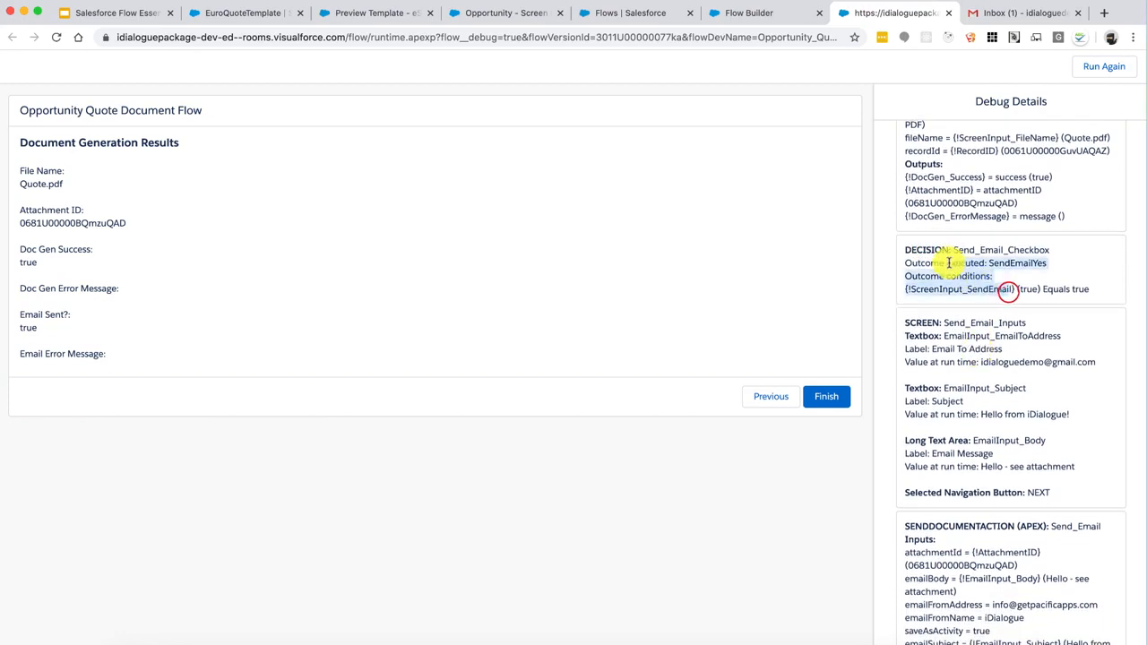
drag(914, 324, 1040, 469)
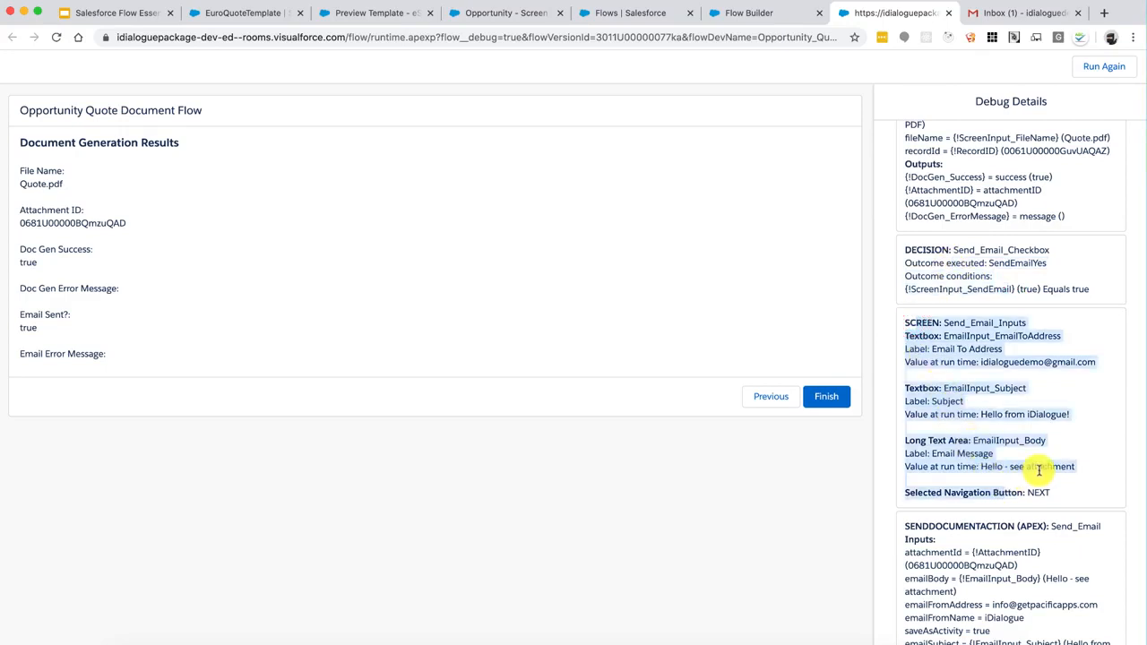
click(1040, 469)
scroll(1031, 511, down, 3)
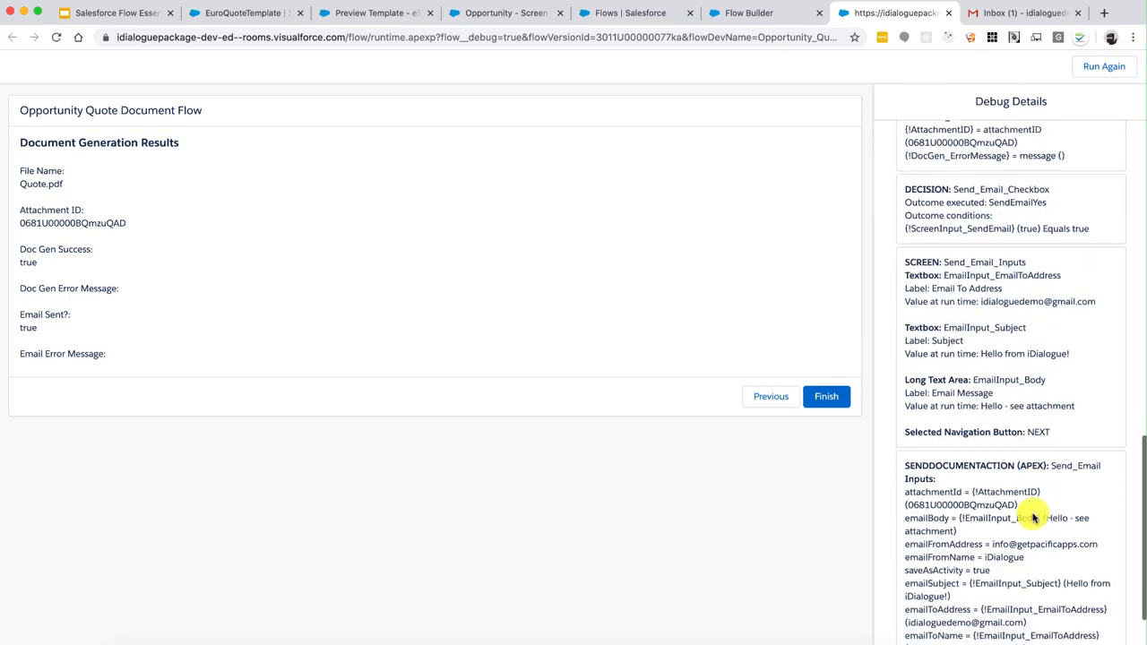
drag(908, 389, 1015, 390)
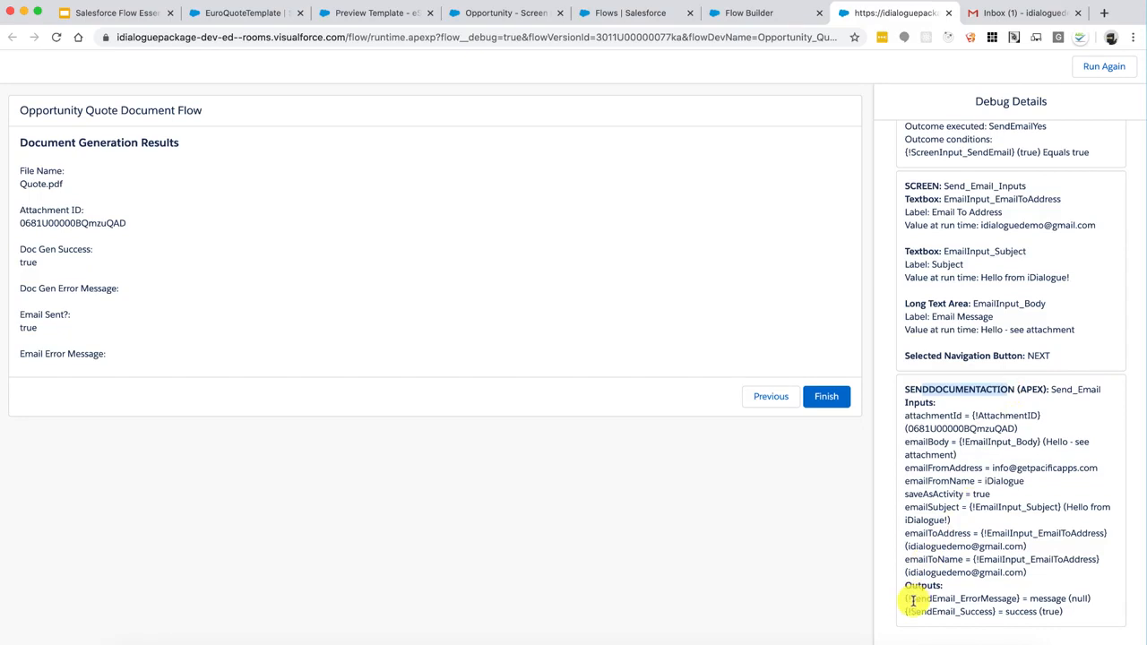
drag(913, 600, 1006, 606)
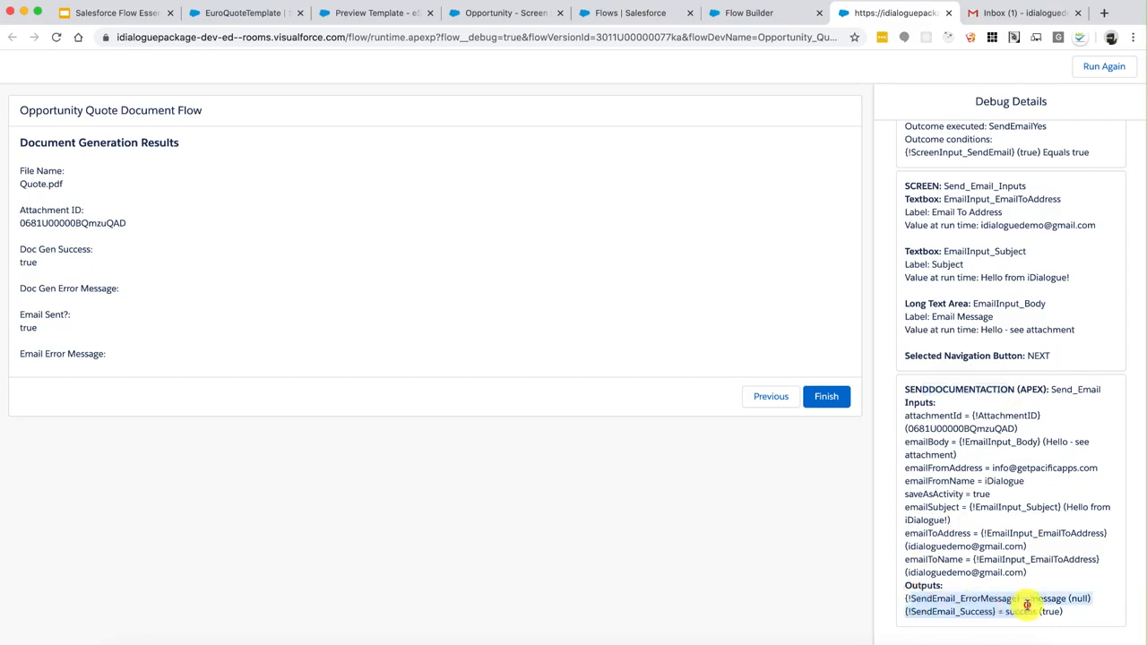
click(1028, 605)
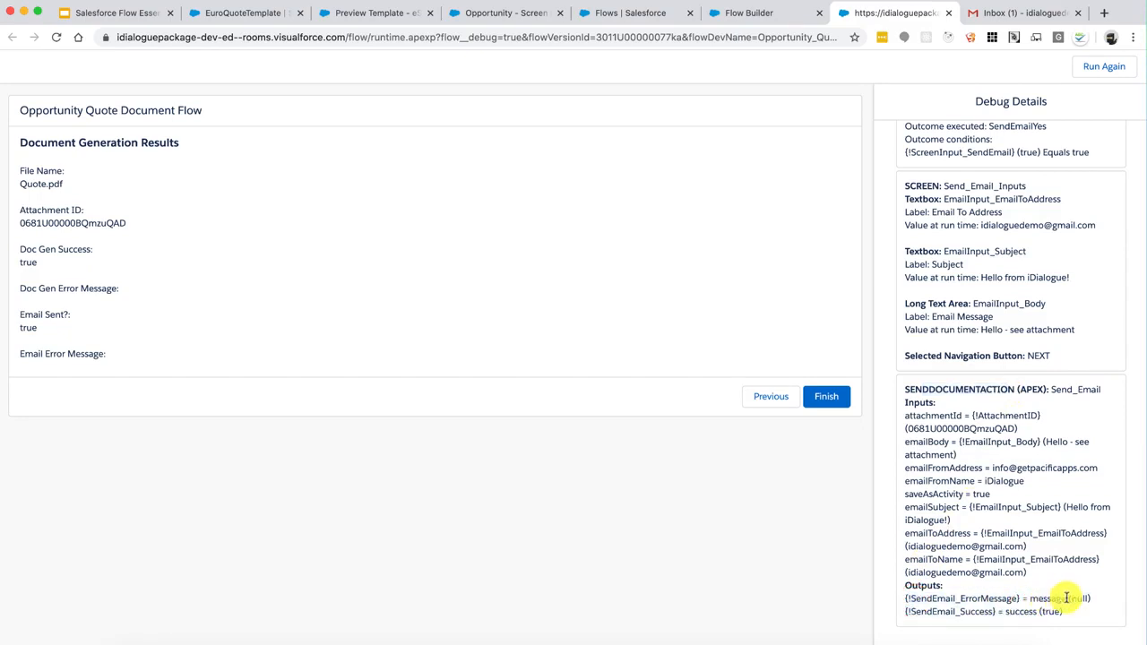
click(982, 599)
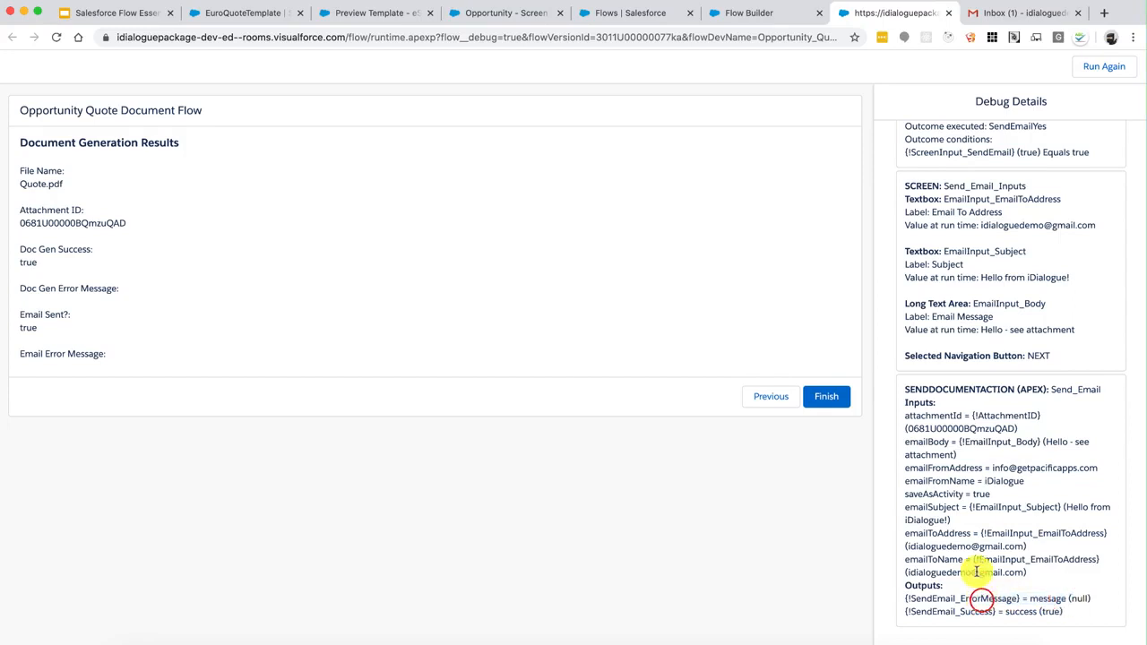
click(975, 571)
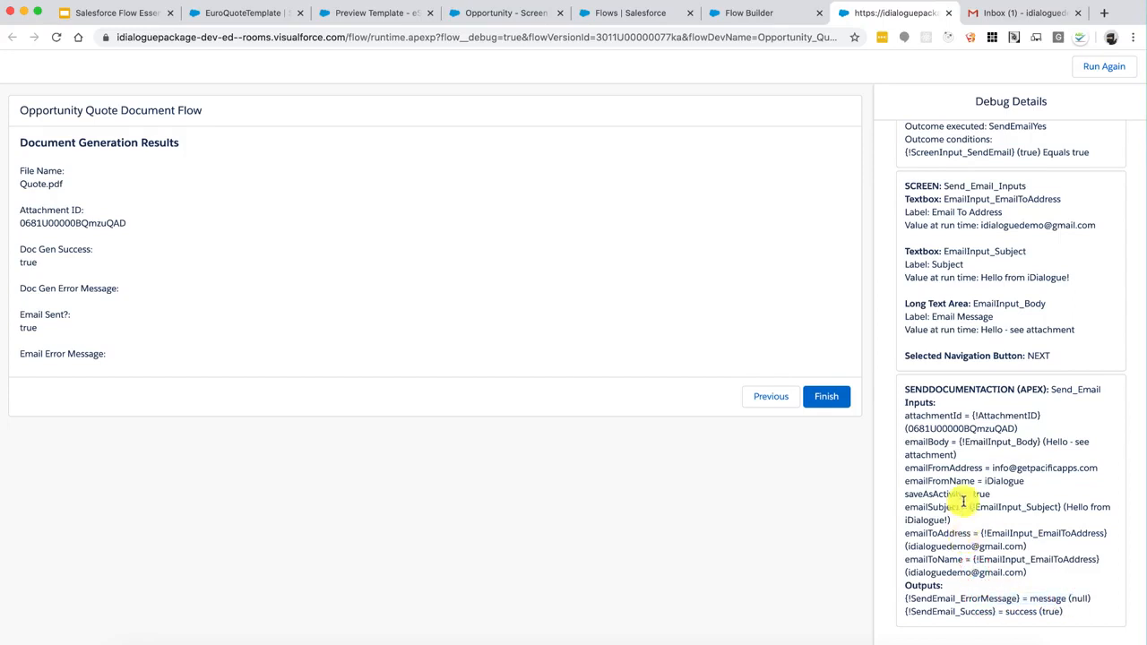
click(988, 15)
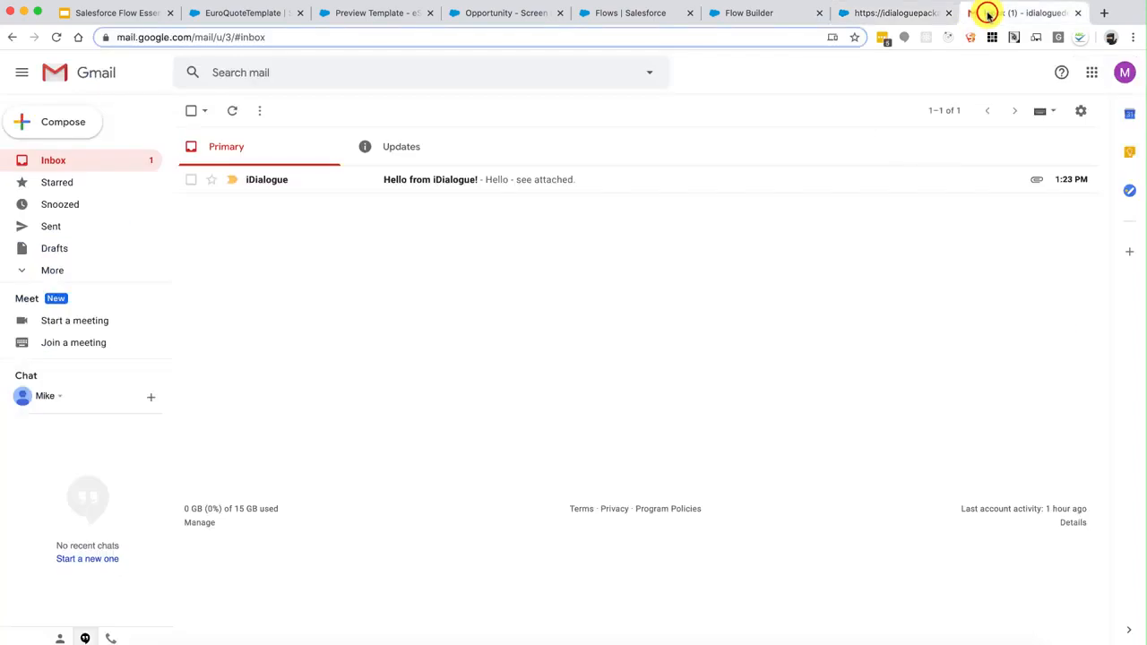
Refresh Gmail, open the 'Hello from iDialogue!' email and preview Quote.pdf totalling $425,000.00
click(230, 111)
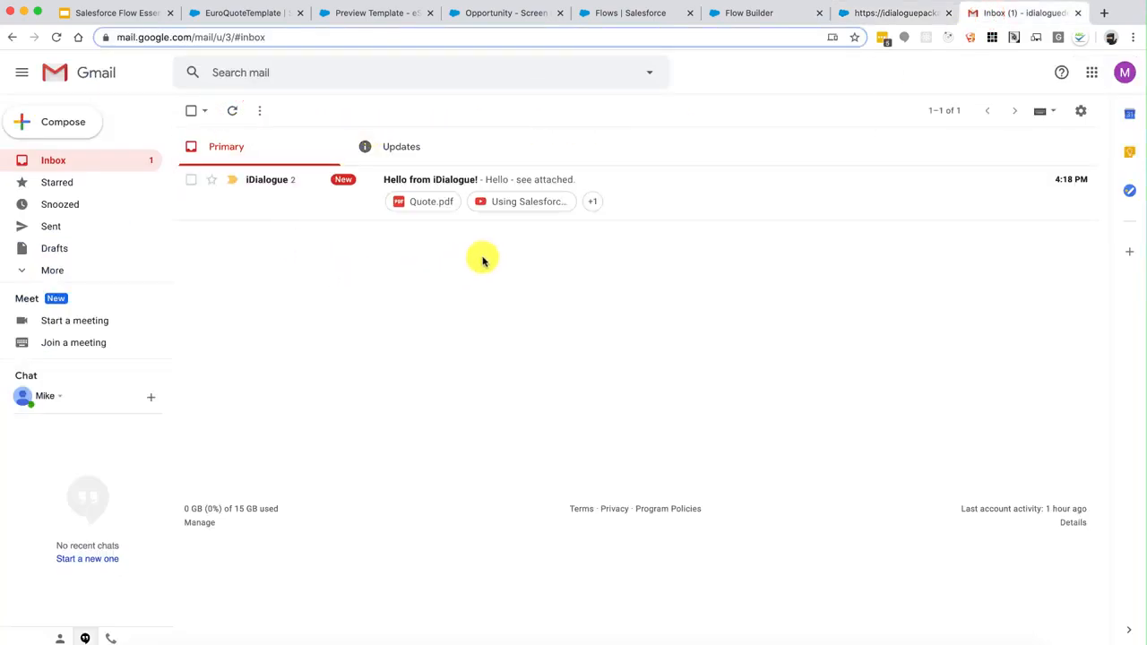
click(678, 188)
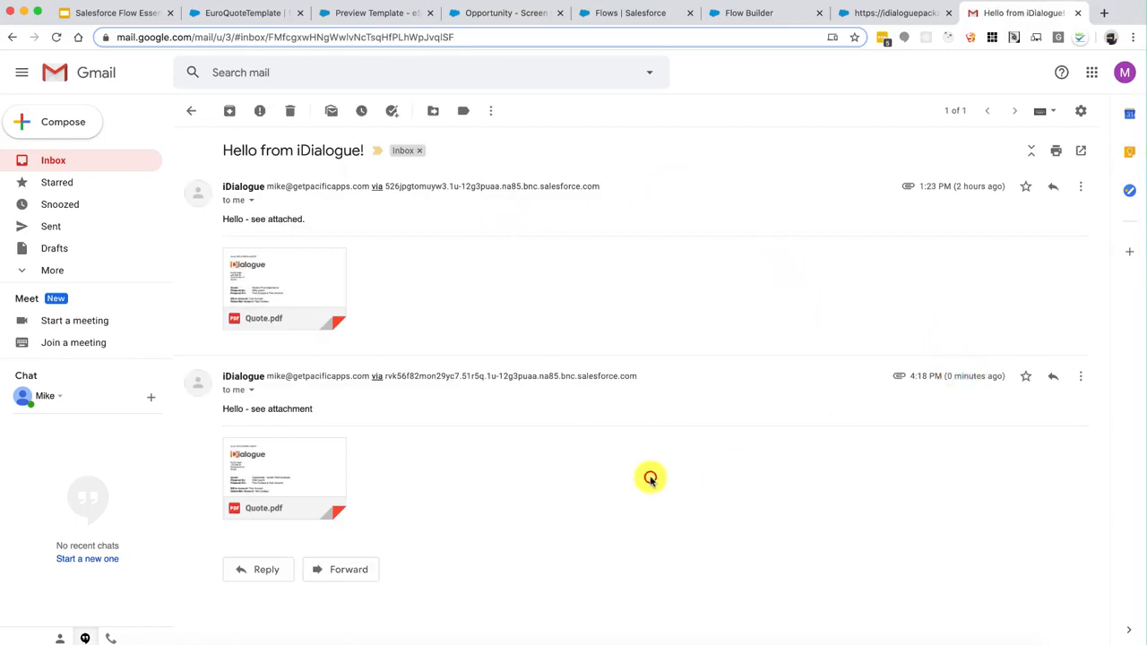
drag(311, 409, 255, 408)
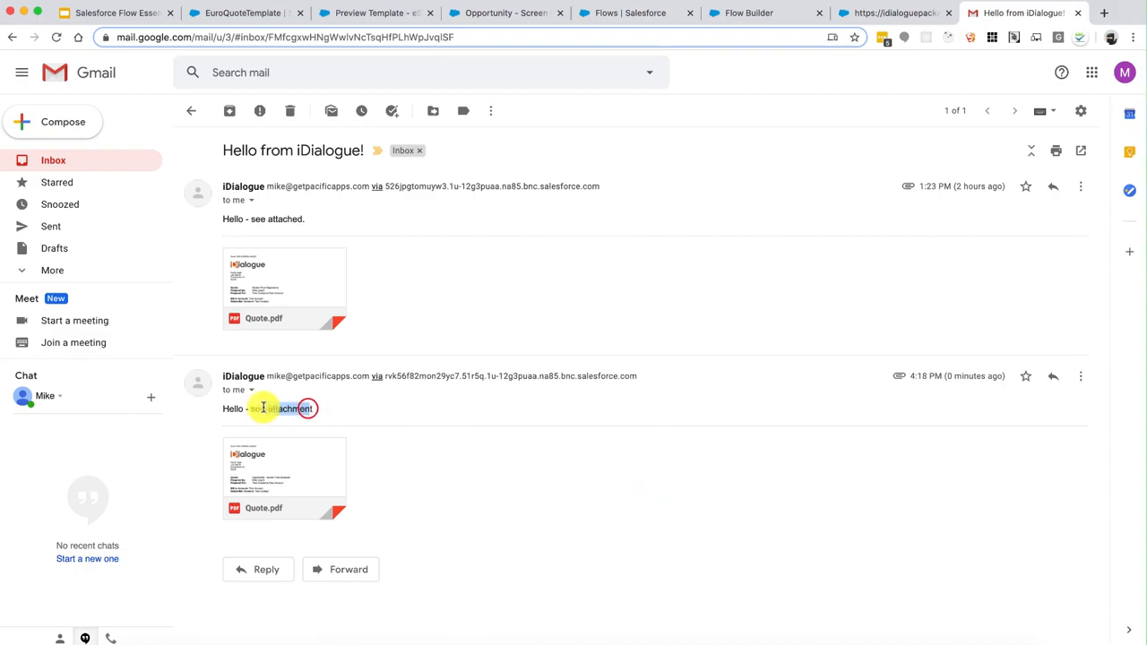
click(286, 455)
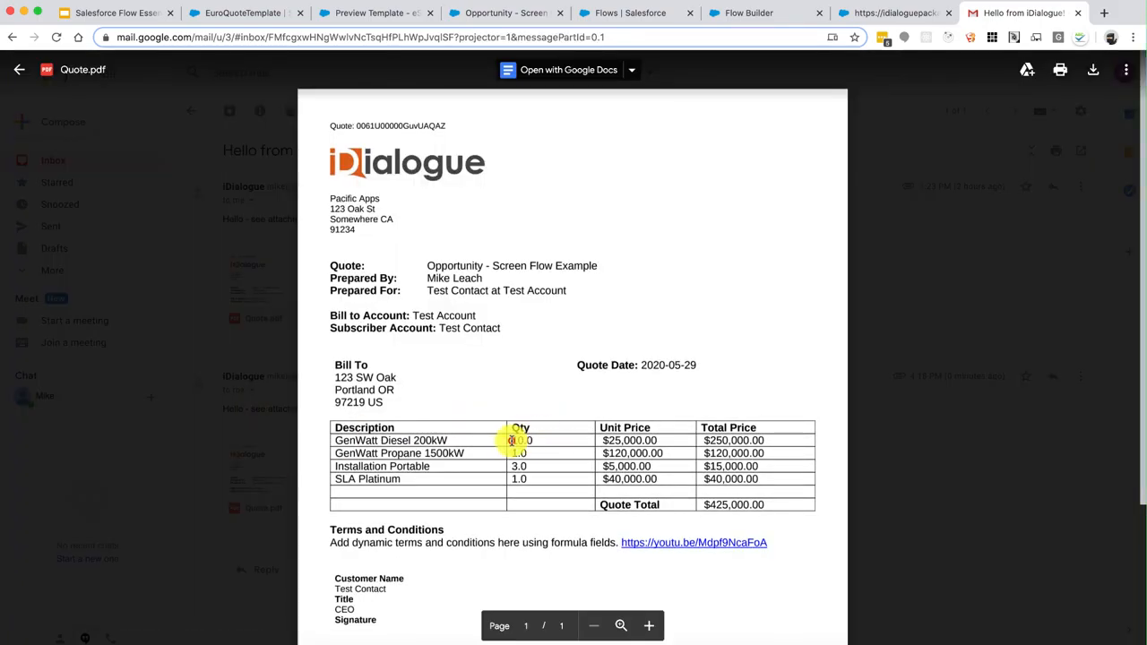
click(868, 295)
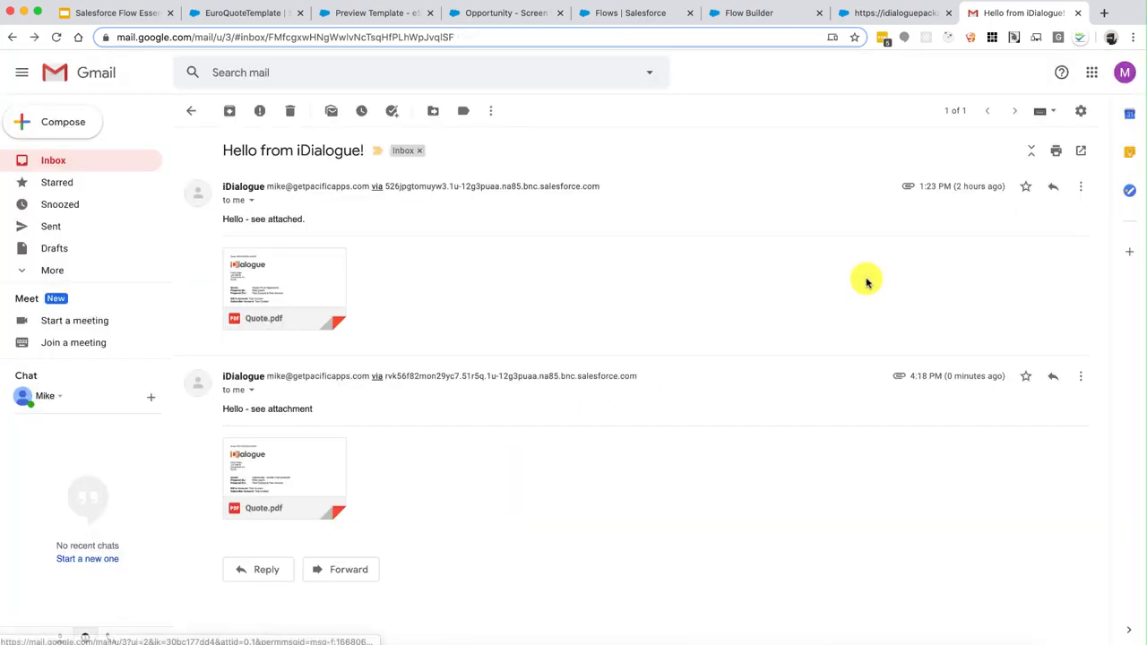
click(866, 16)
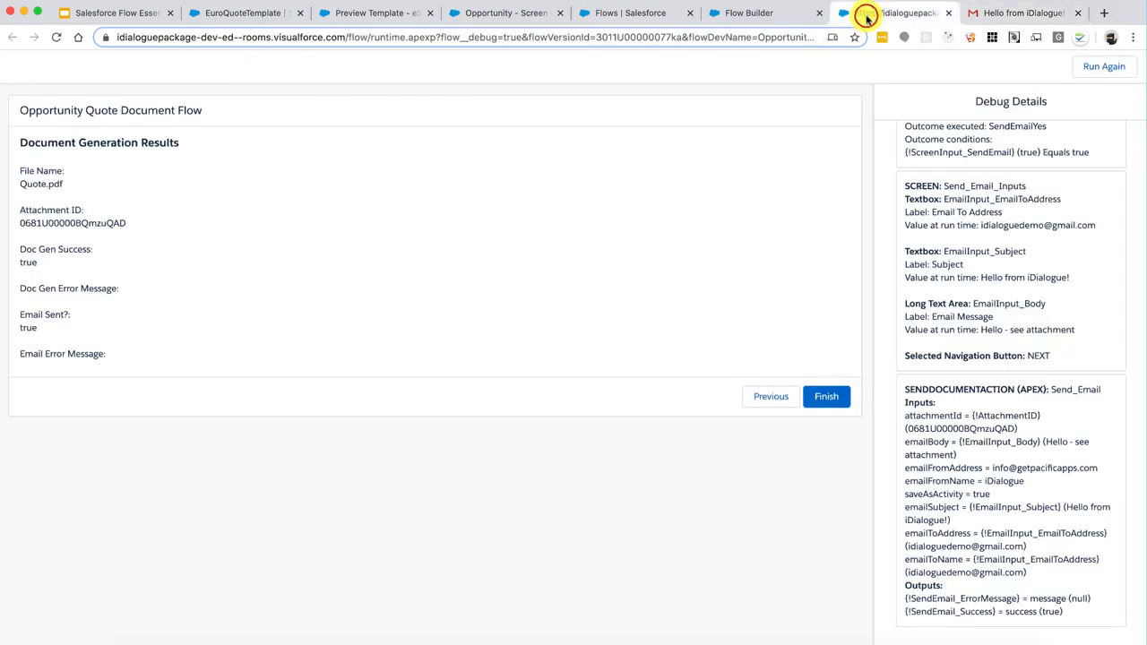
Close the debug page and reload the Opportunity - Screen Flow Example record page
click(950, 15)
click(761, 13)
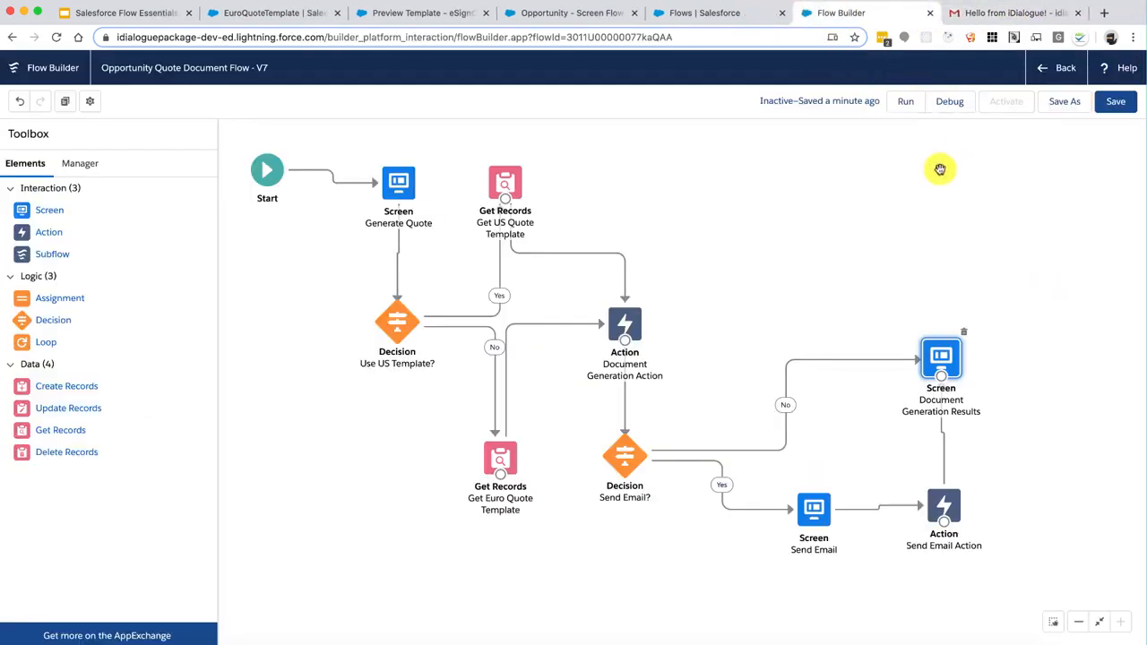
click(584, 12)
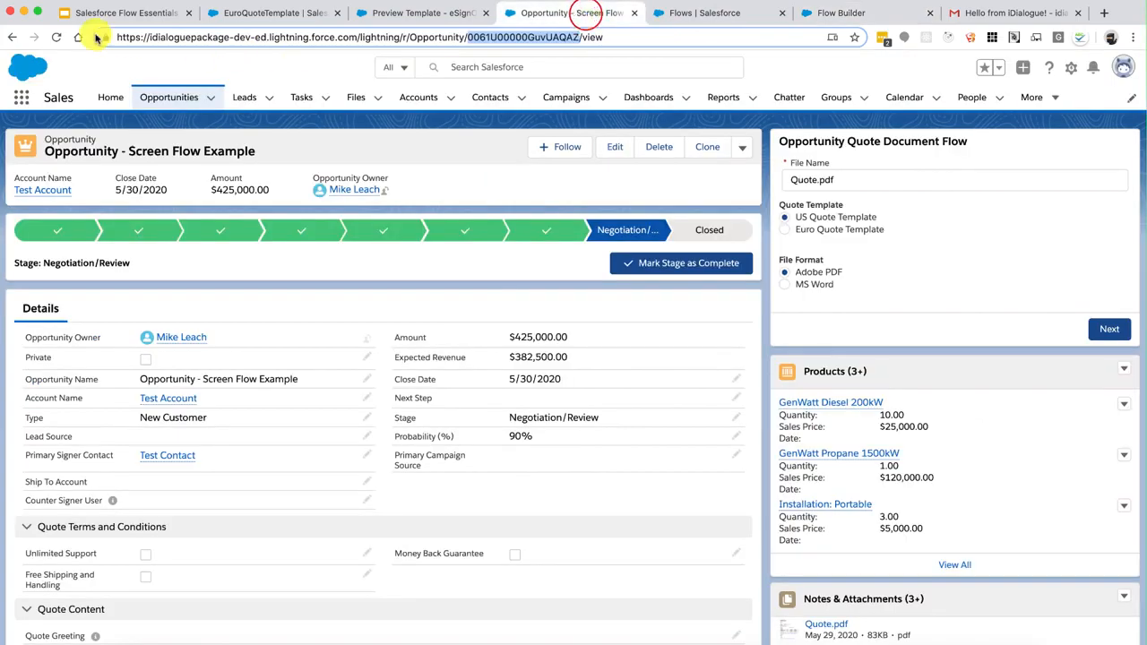
click(56, 36)
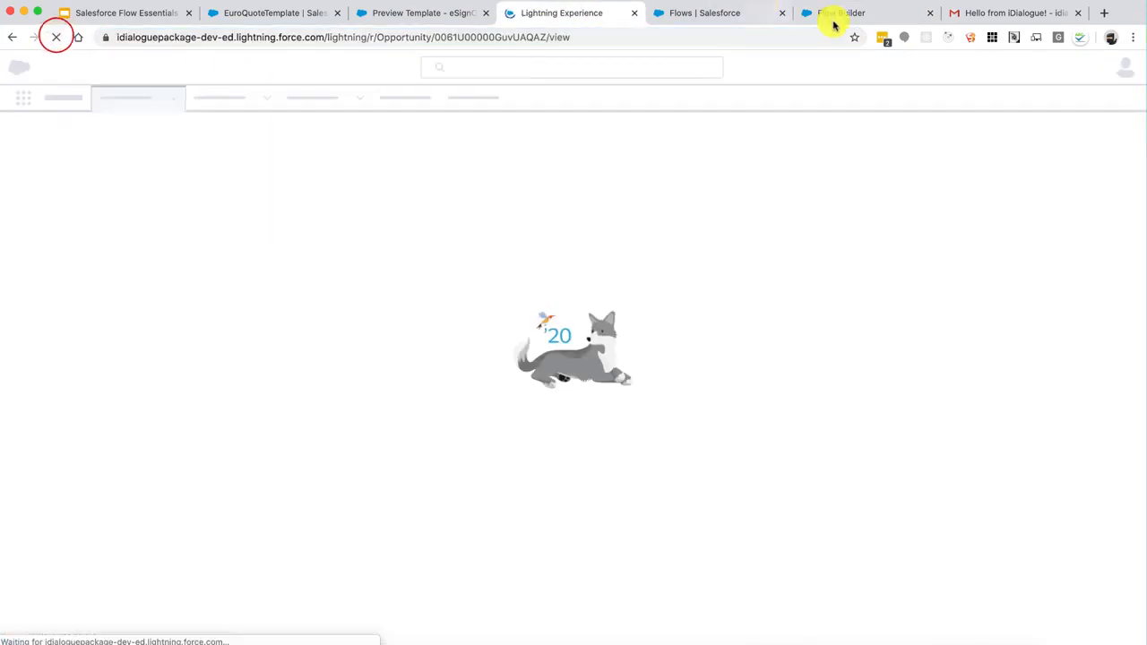
Save and activate flow version V7
click(837, 12)
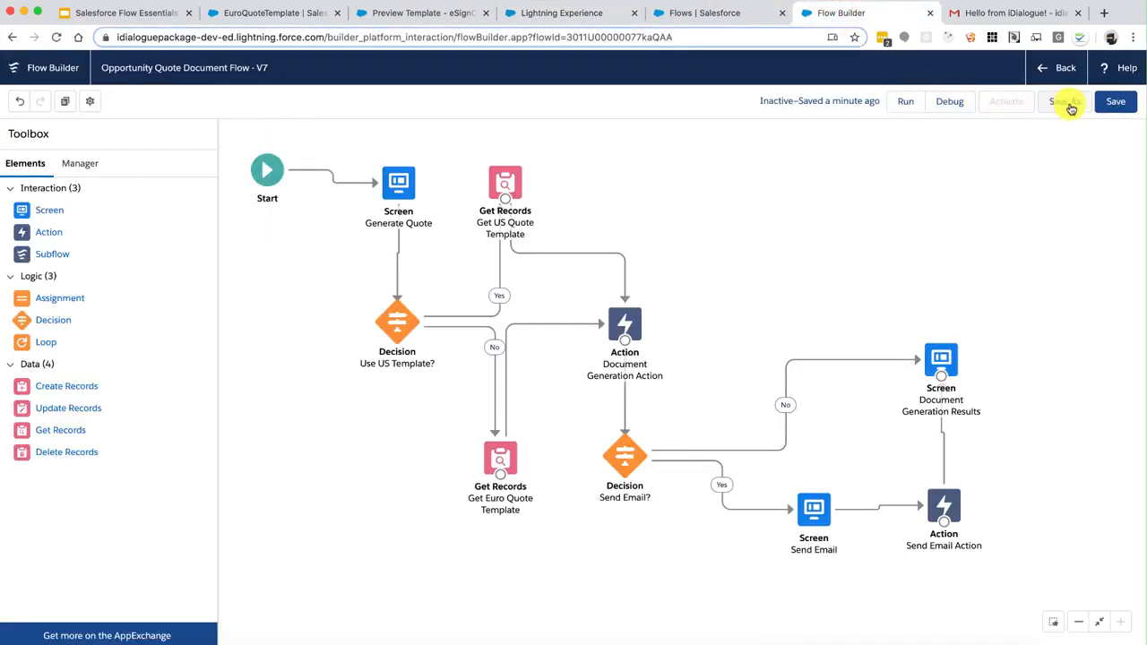
click(1114, 103)
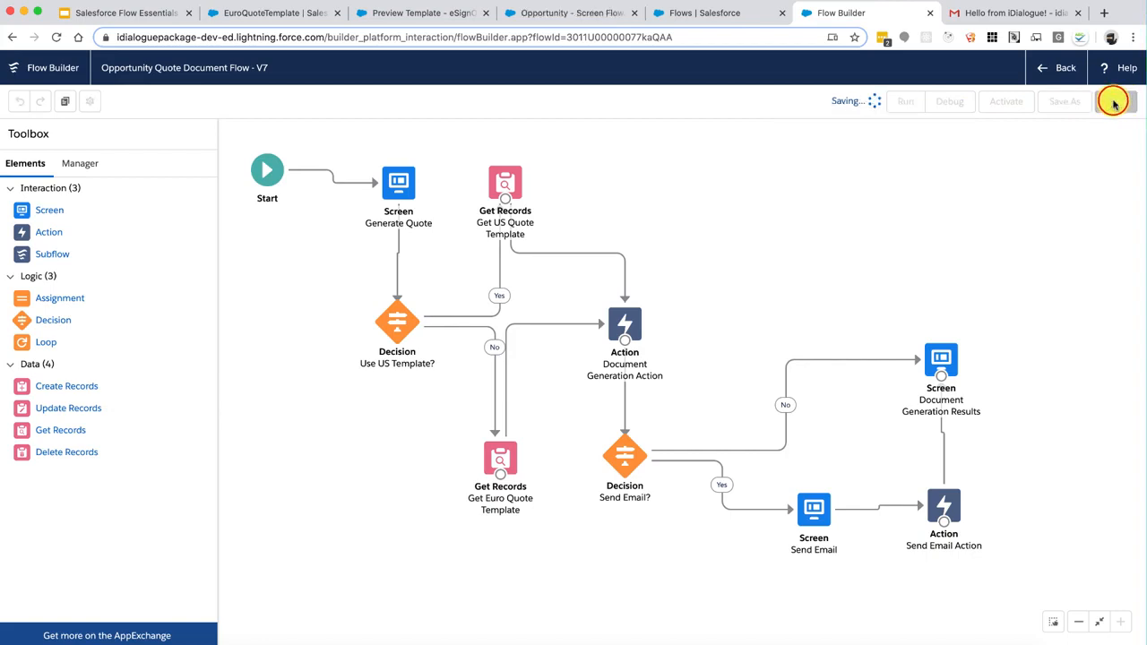
click(1012, 103)
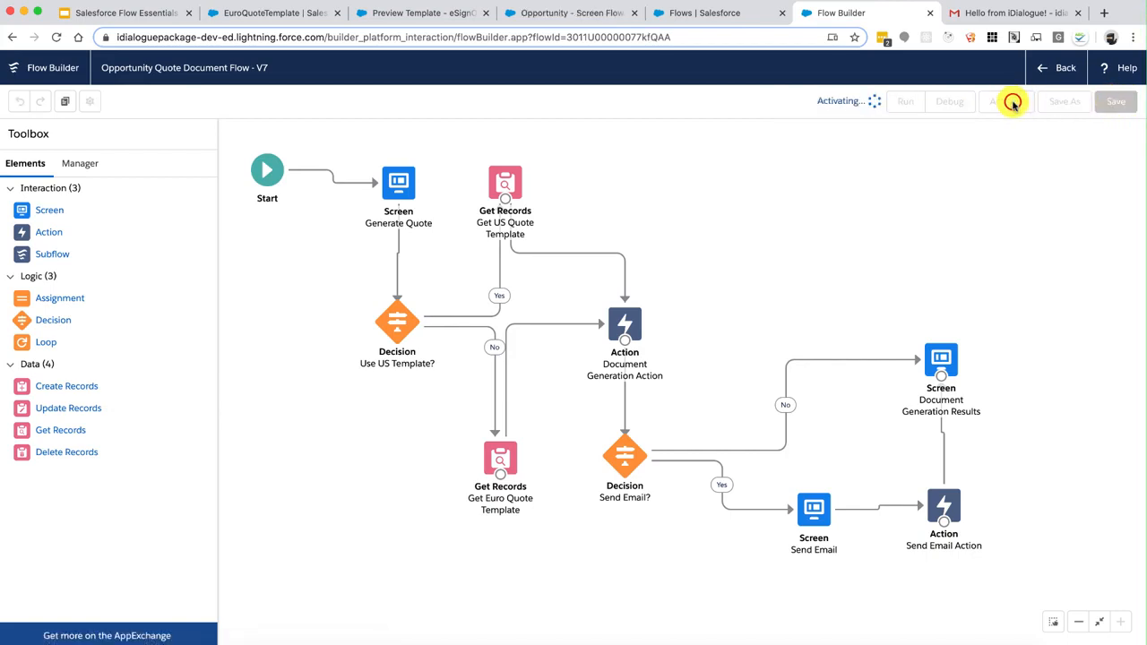
click(576, 11)
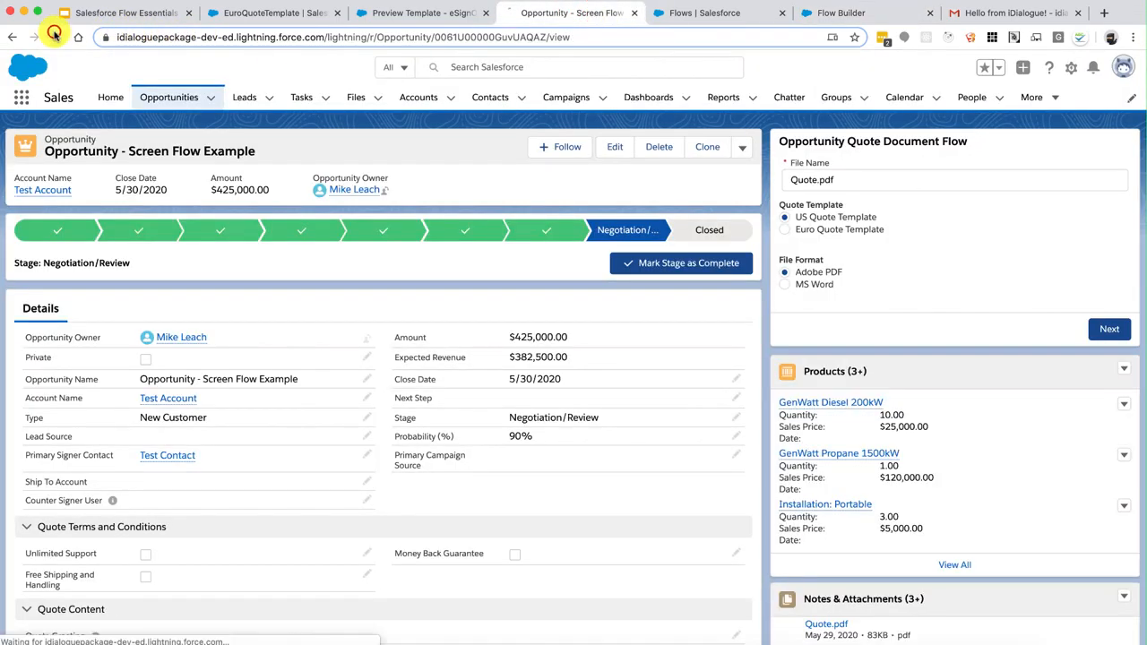
Reload the record page and submit the quote flow with MyQuote.docx, Euro Quote Template, MS Word and email attachment
click(56, 36)
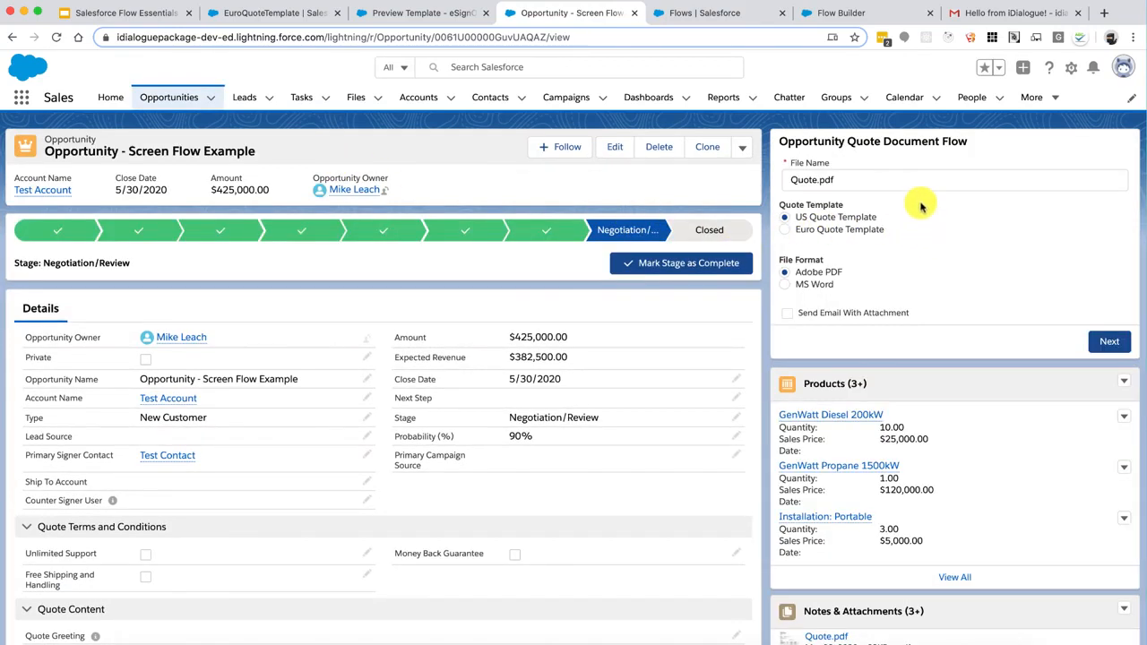
click(952, 181)
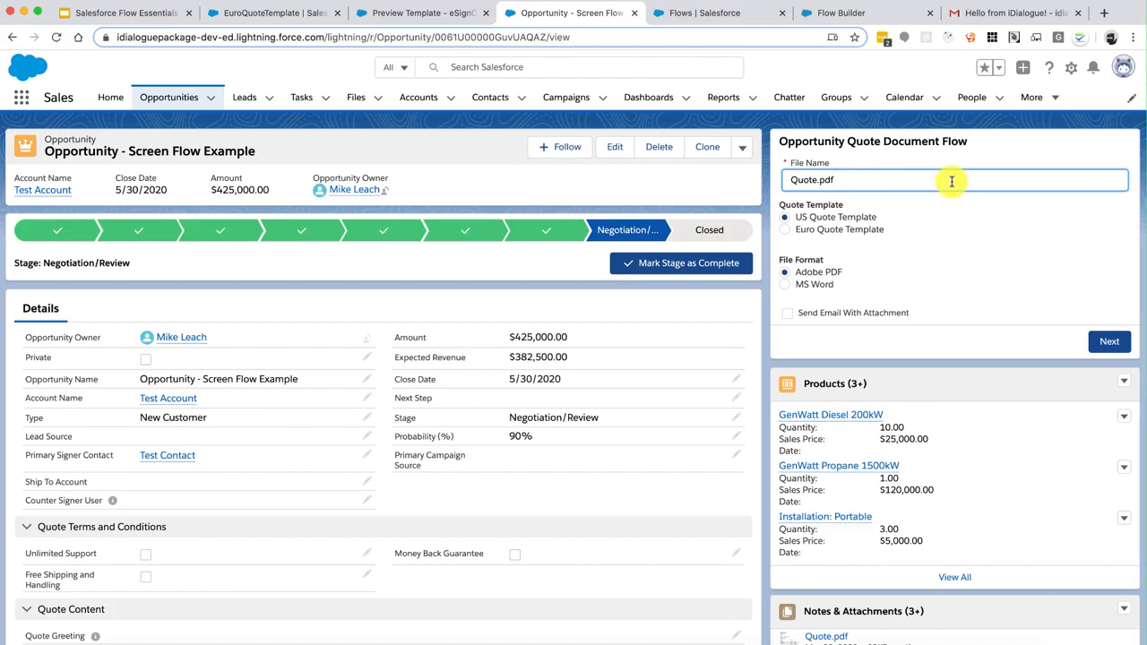
text(My)
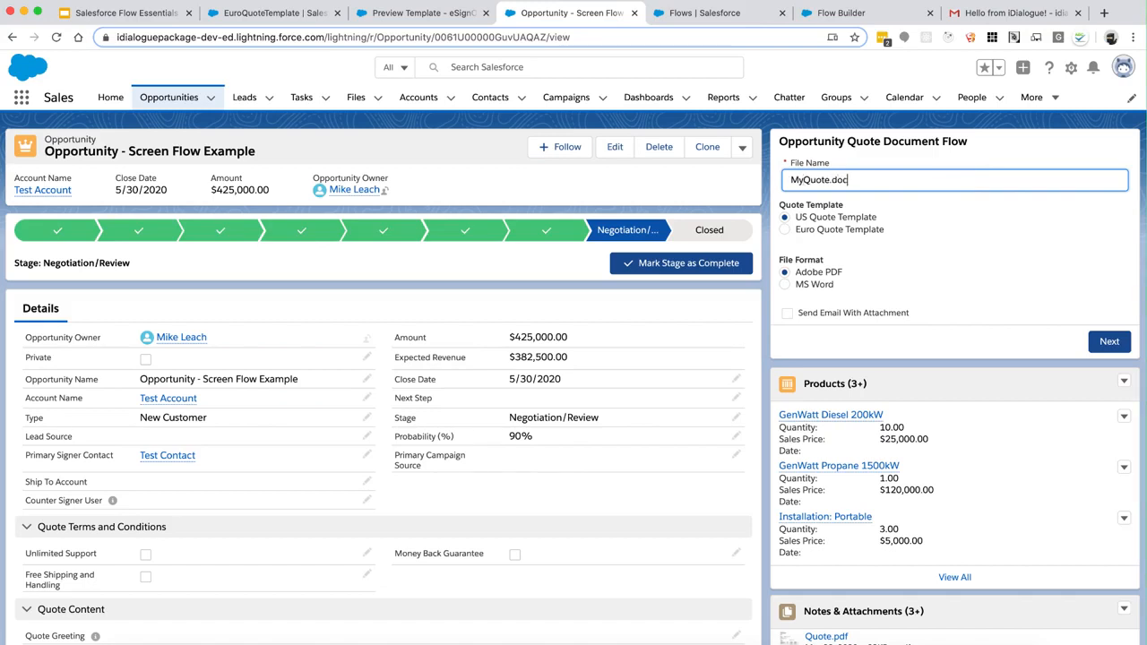
click(869, 229)
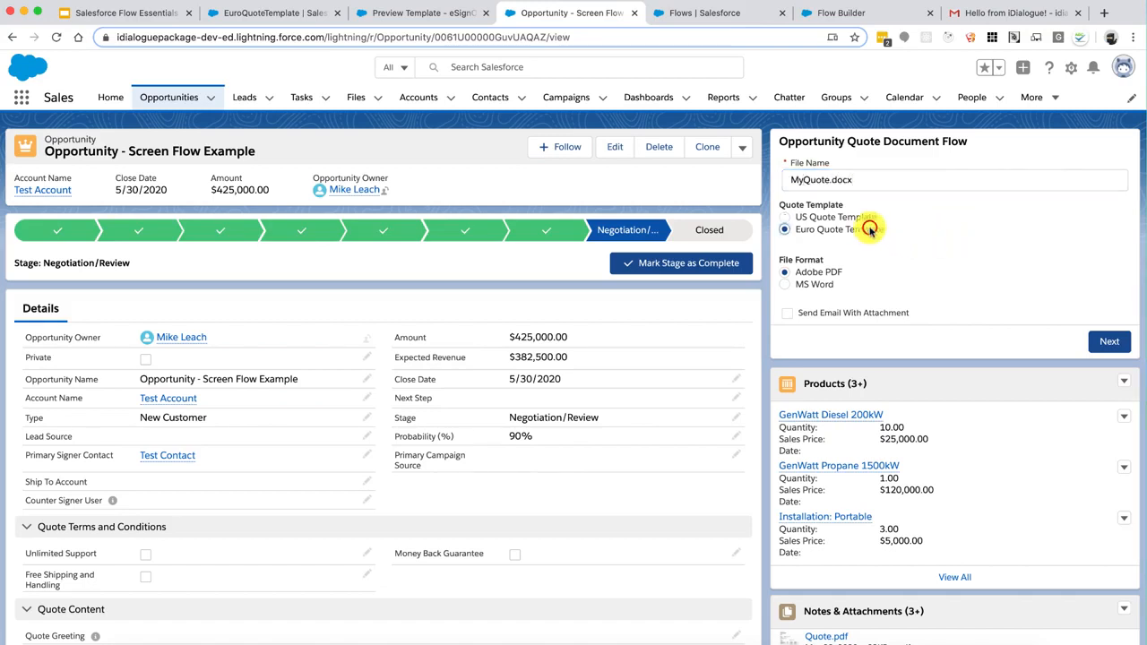
click(802, 284)
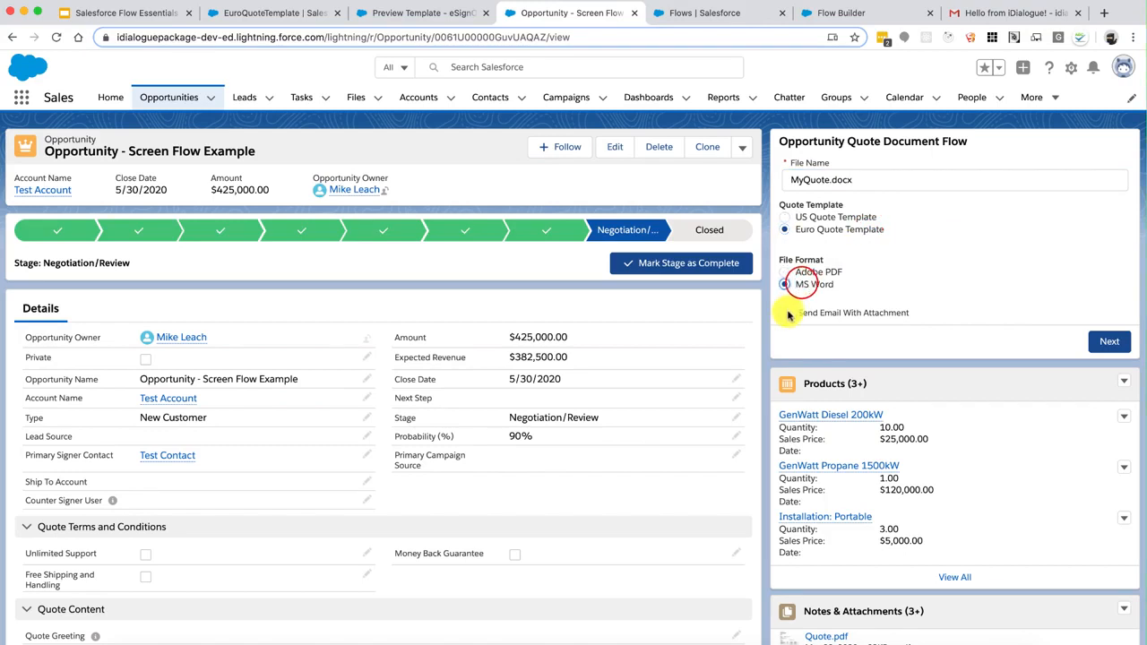
click(787, 312)
click(1108, 345)
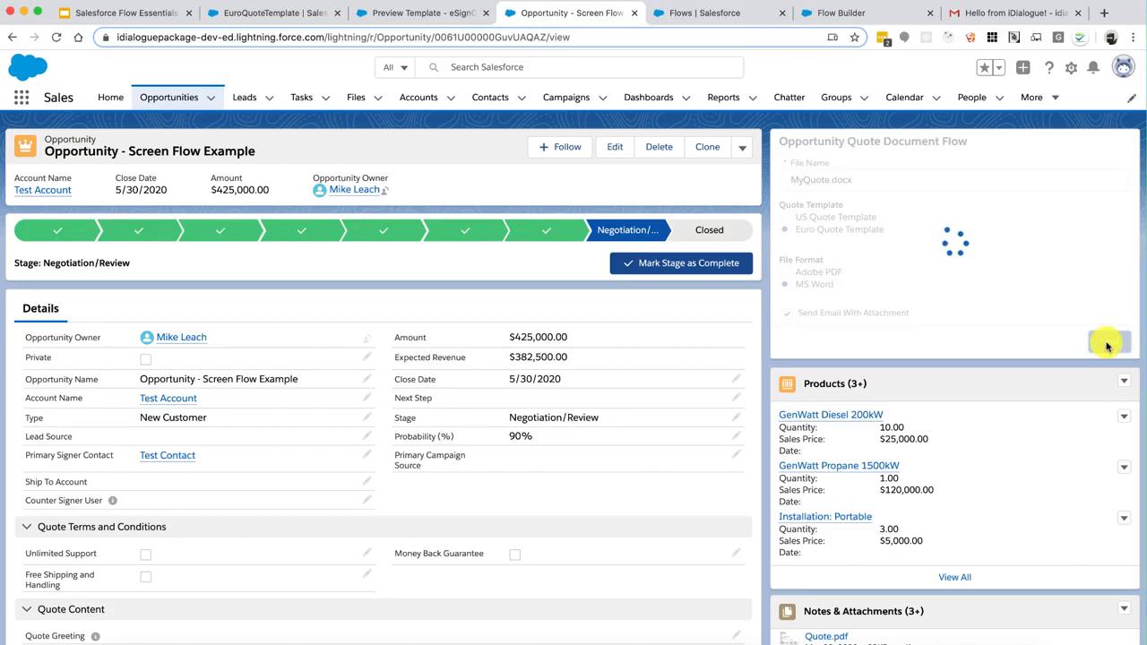
Email MyQuote.docx to the suggested recipient with subject 'Hello from iDialogue!' and a short message, finishing the flow
click(927, 179)
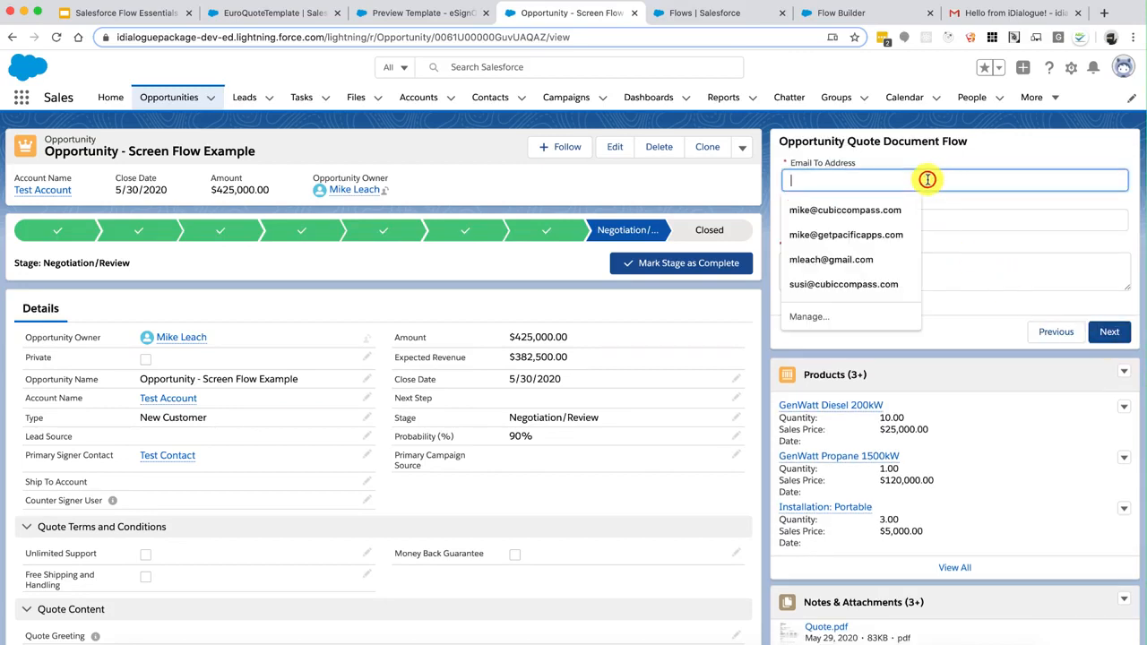
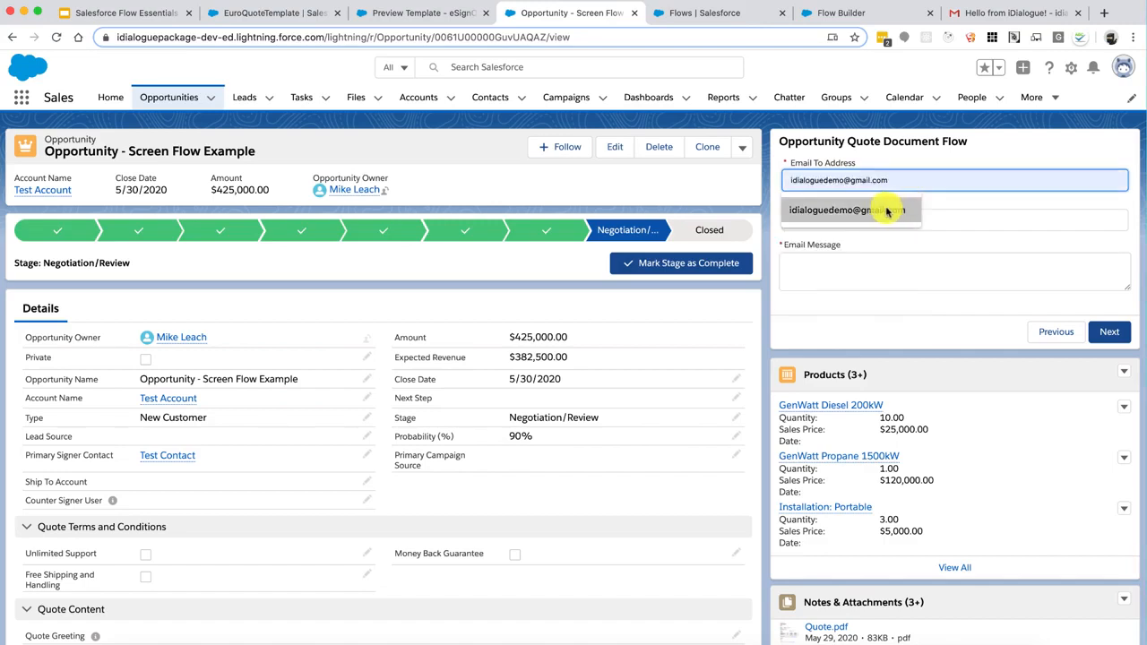
click(884, 210)
click(878, 221)
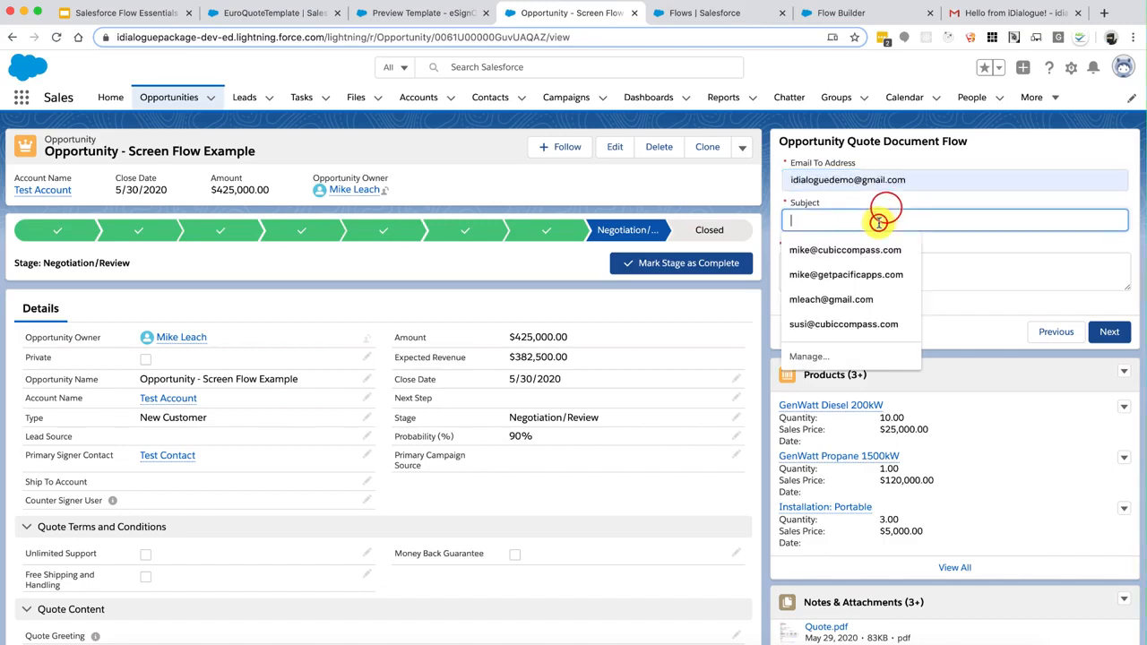
text(Hello)
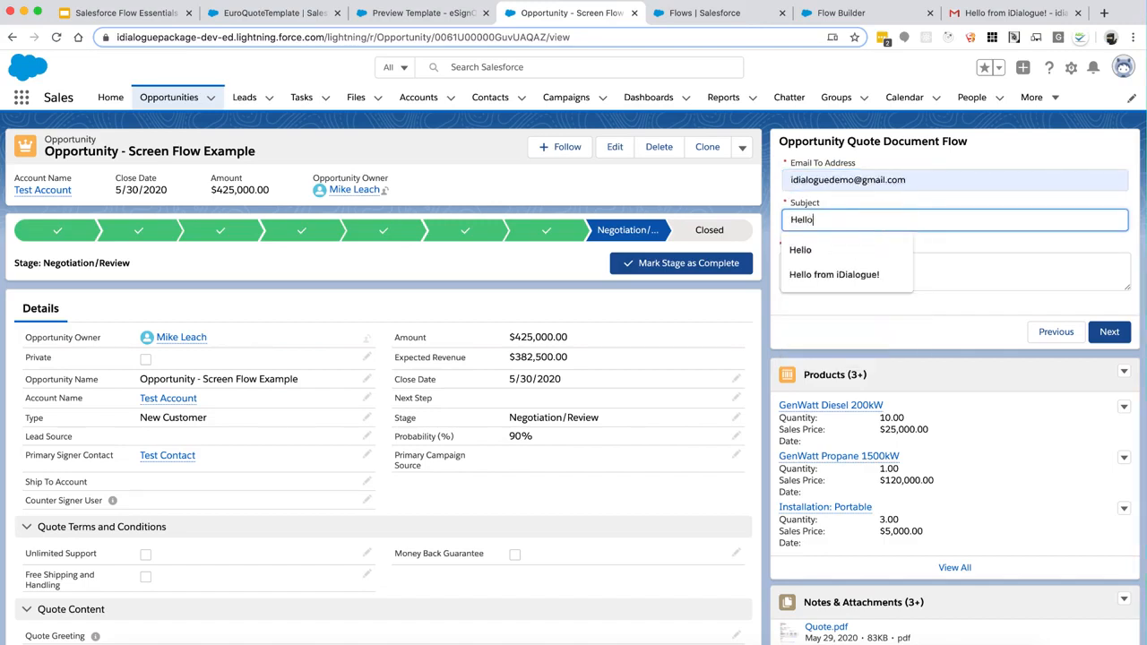
click(833, 274)
click(856, 269)
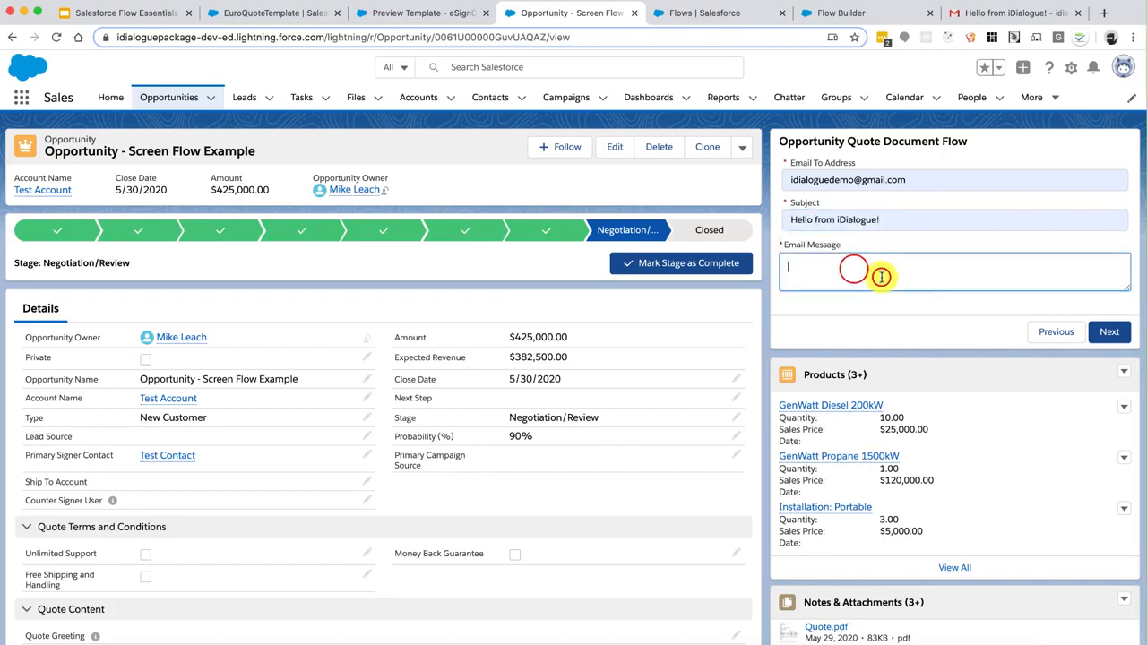
text(ee attached)
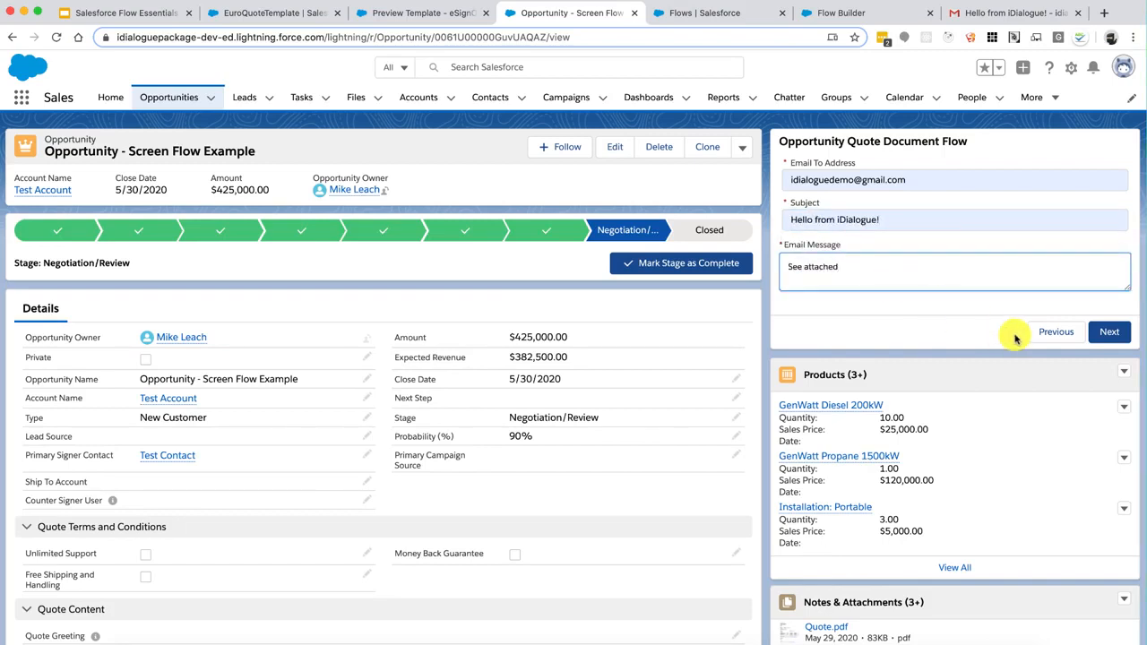
click(1102, 331)
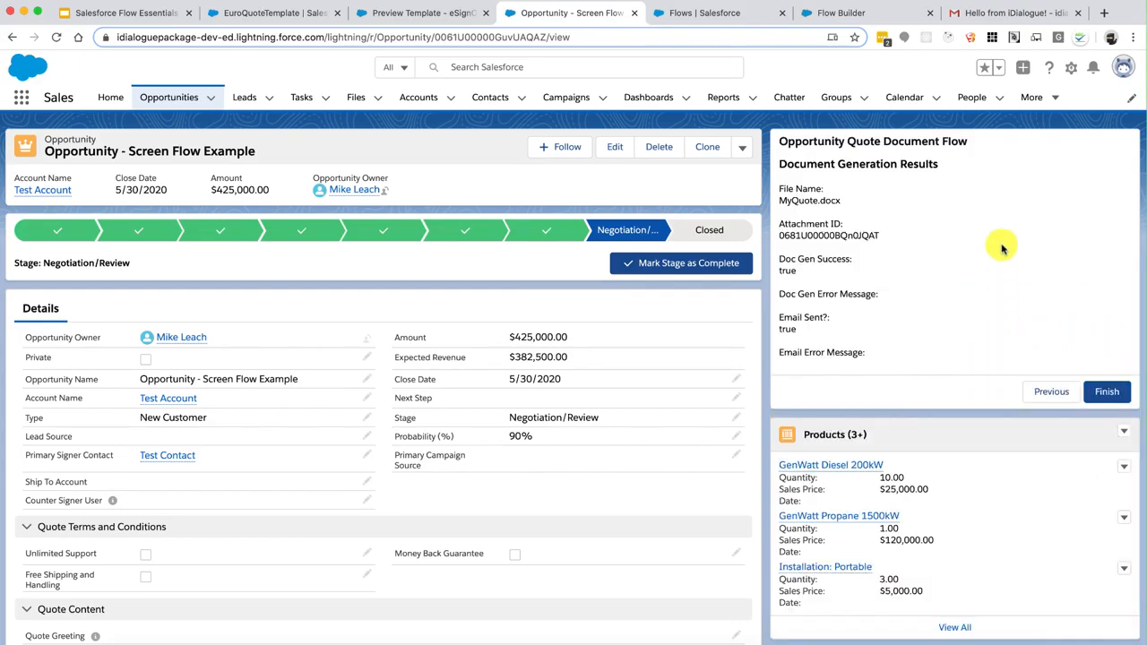
In Gmail, refresh the inbox, open the Hello from iDialogue! email and preview MyQuote.docx
click(990, 16)
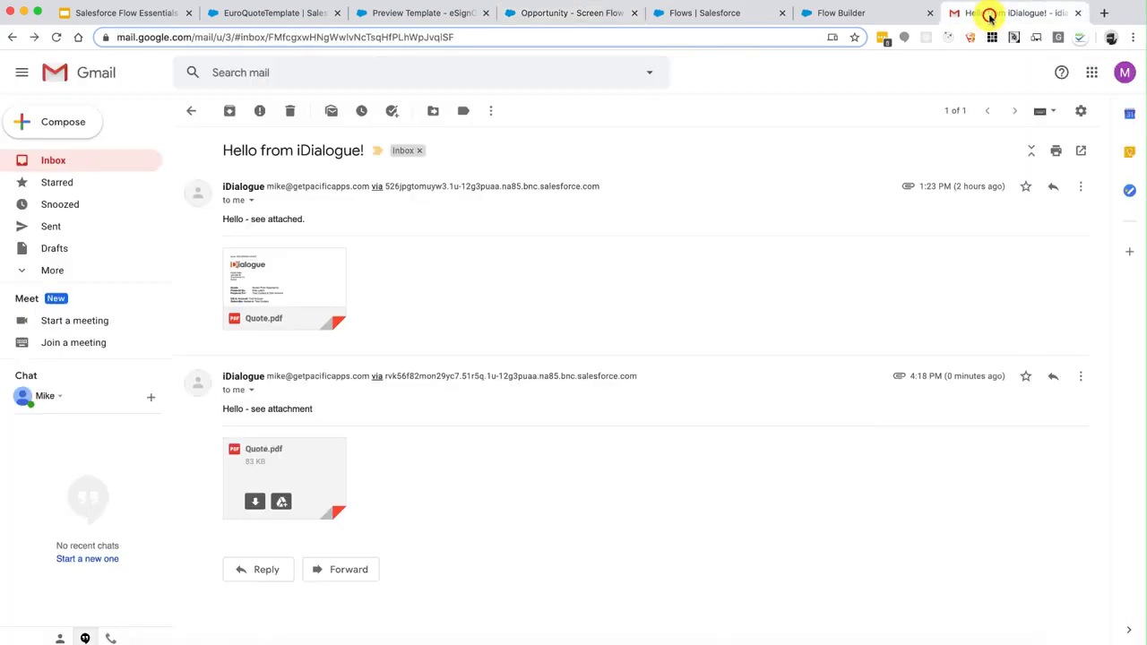
click(49, 158)
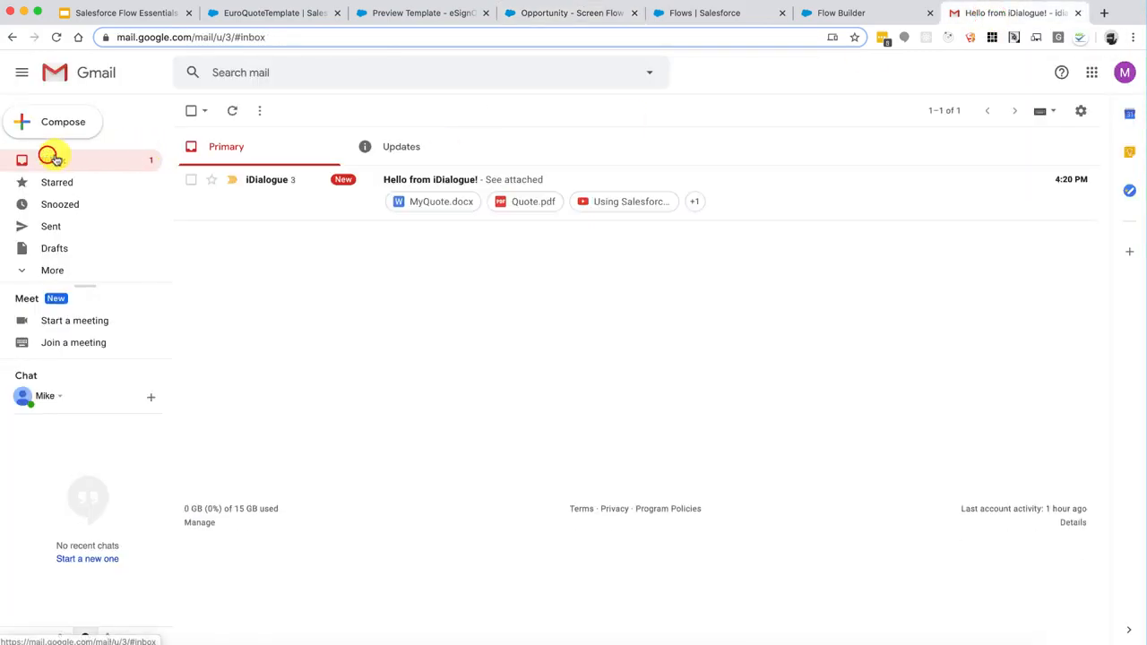
click(231, 111)
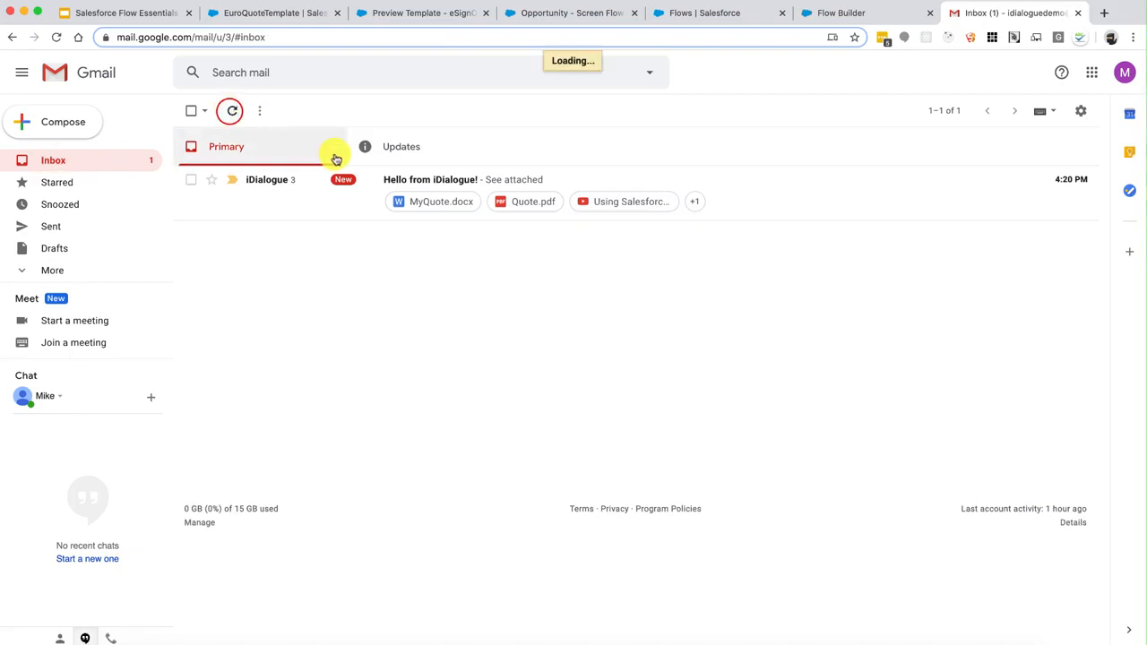
click(786, 181)
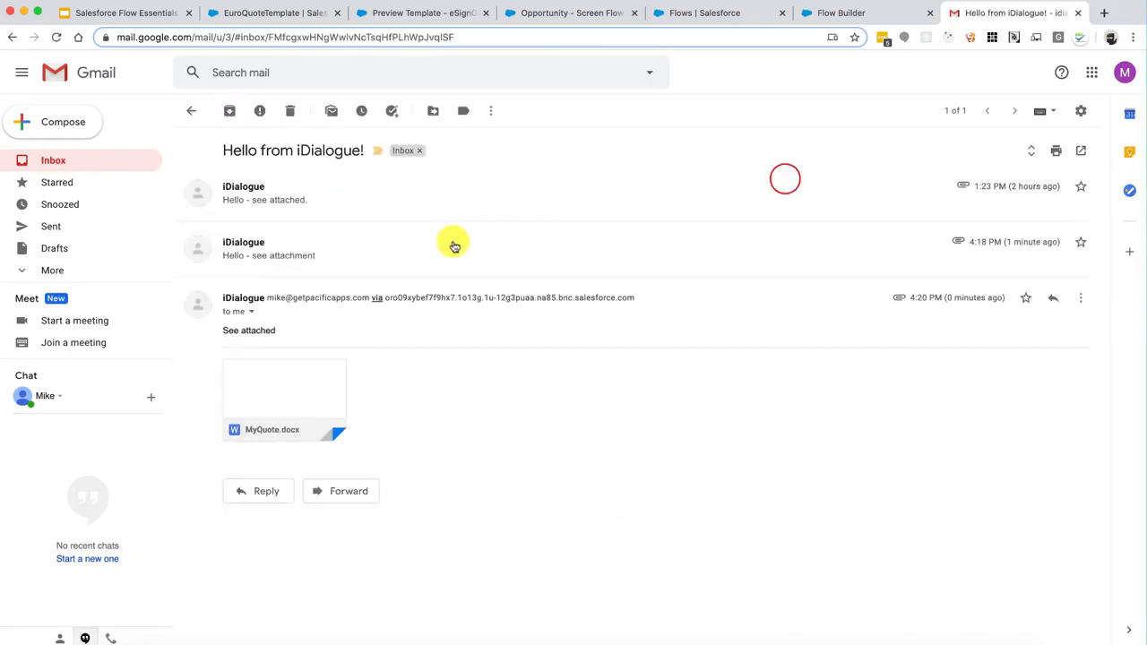
mouse_move(299, 376)
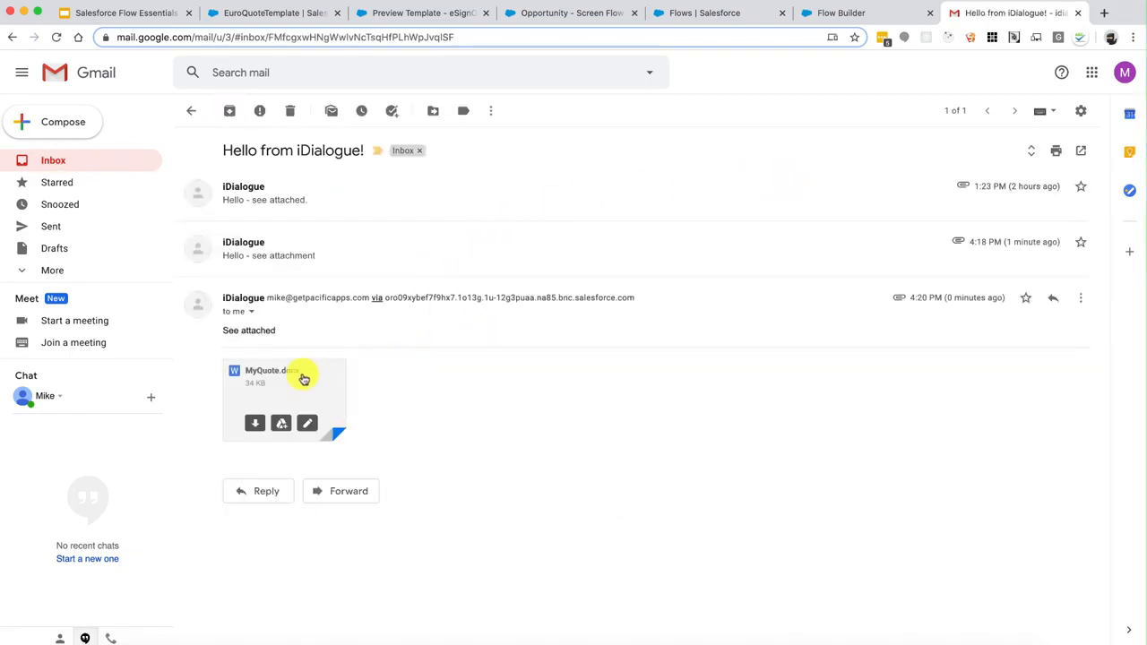
click(302, 383)
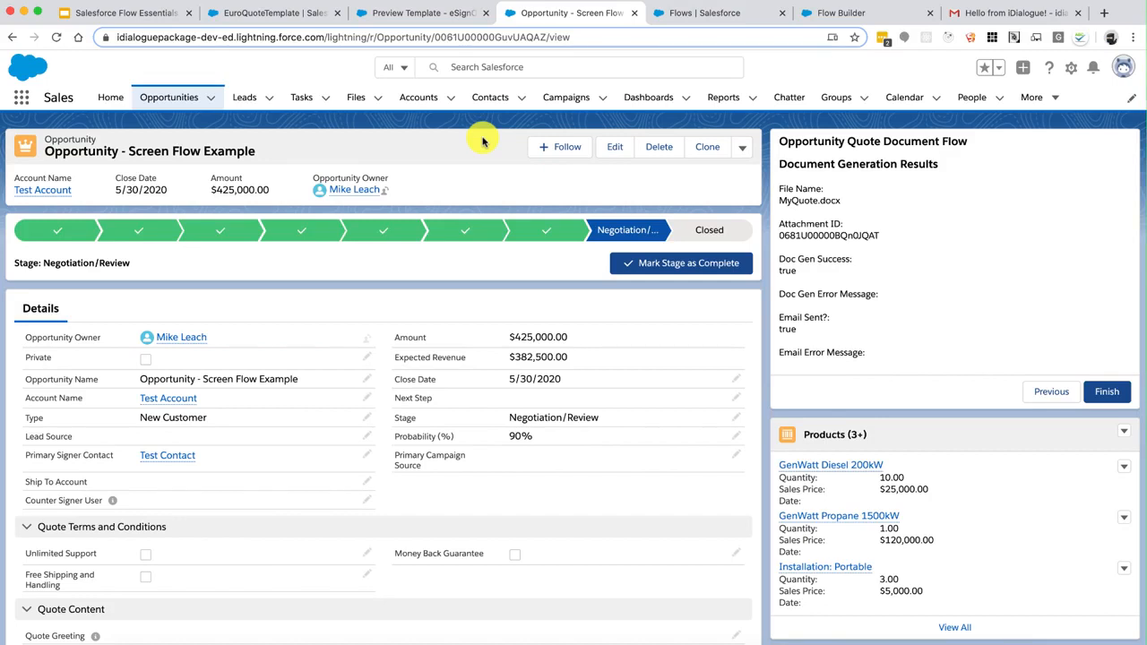
Highlight the Document Generation Results text in the flow panel, then clear the selection
click(482, 140)
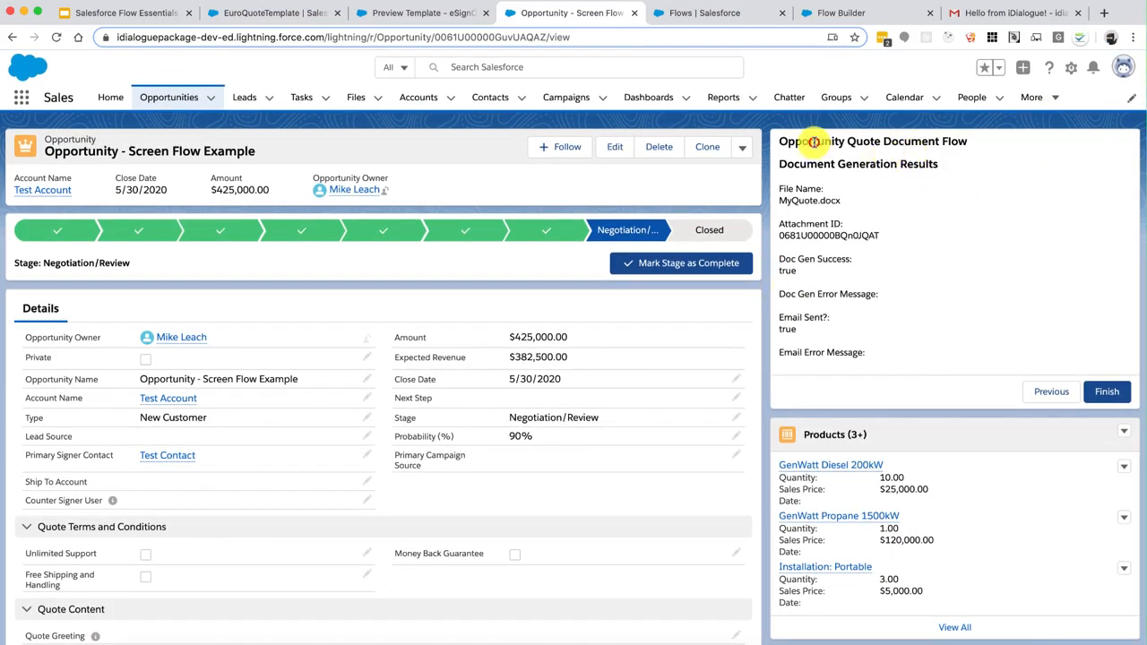
drag(813, 141, 913, 306)
click(914, 306)
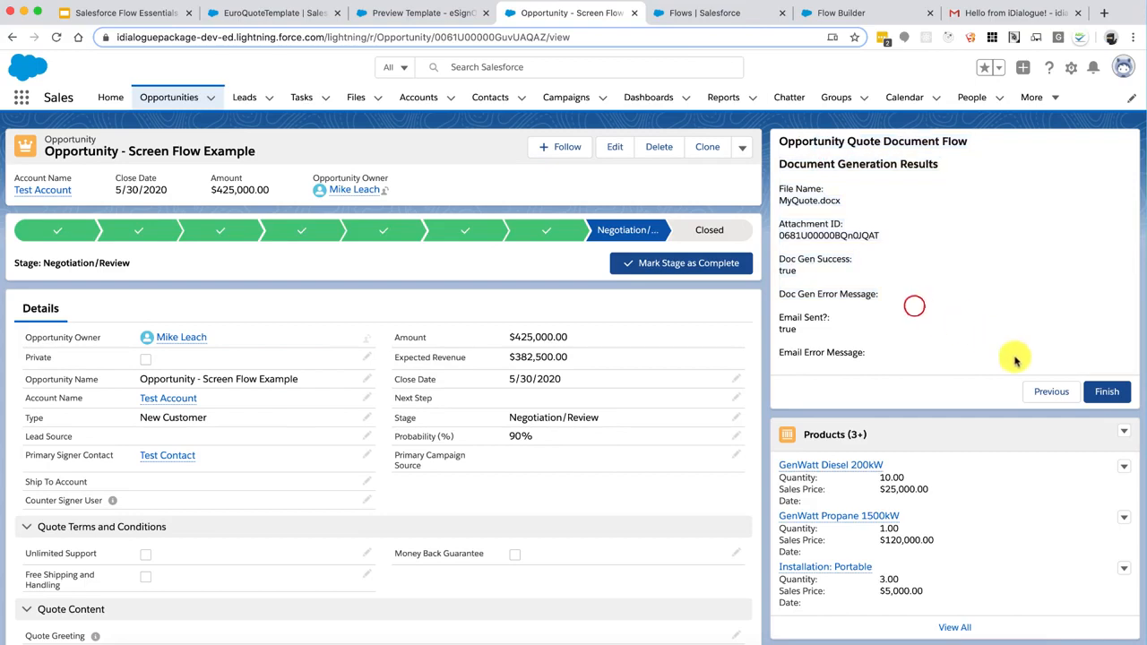
Step the quote flow back to its first screen and bring up the Setup menu
click(1048, 391)
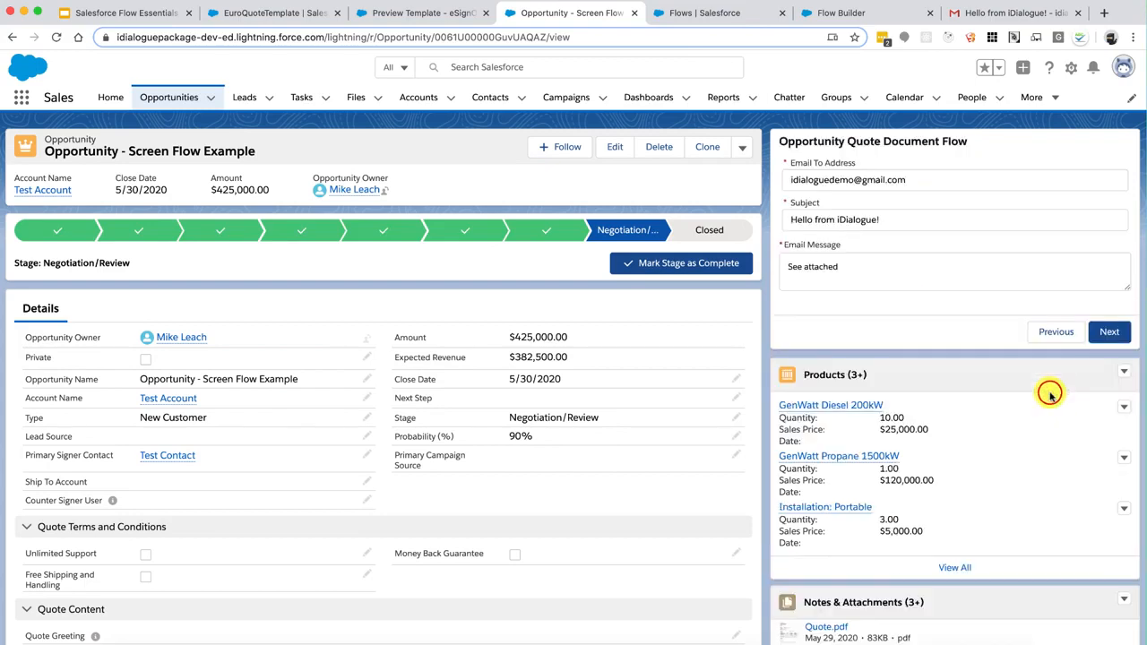
click(1054, 328)
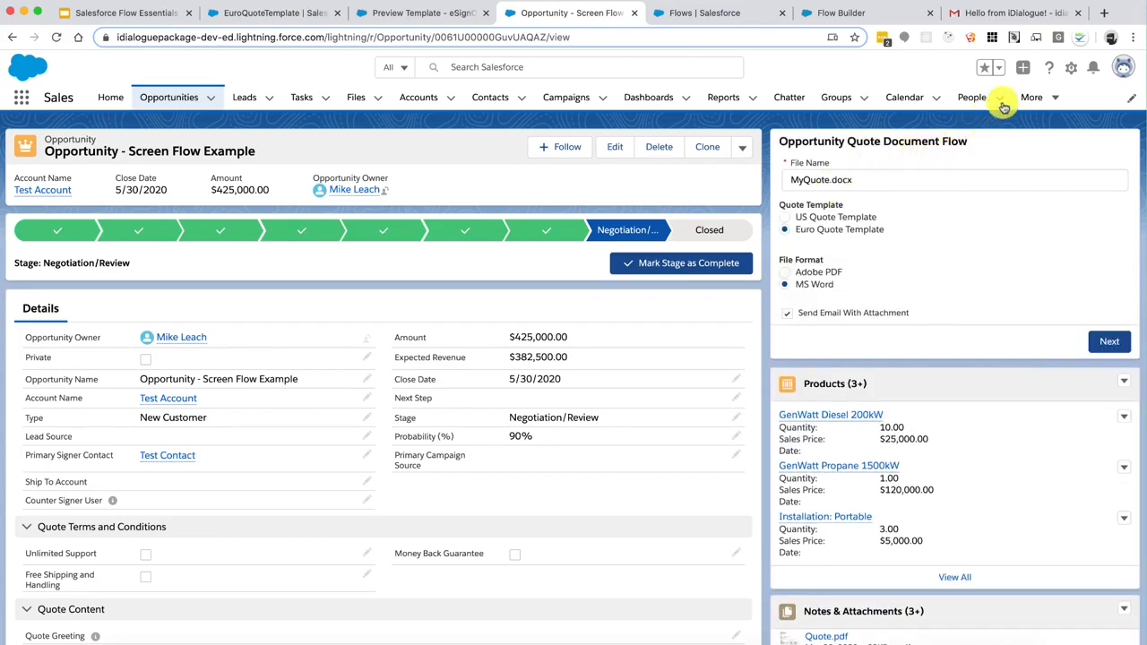
click(1073, 76)
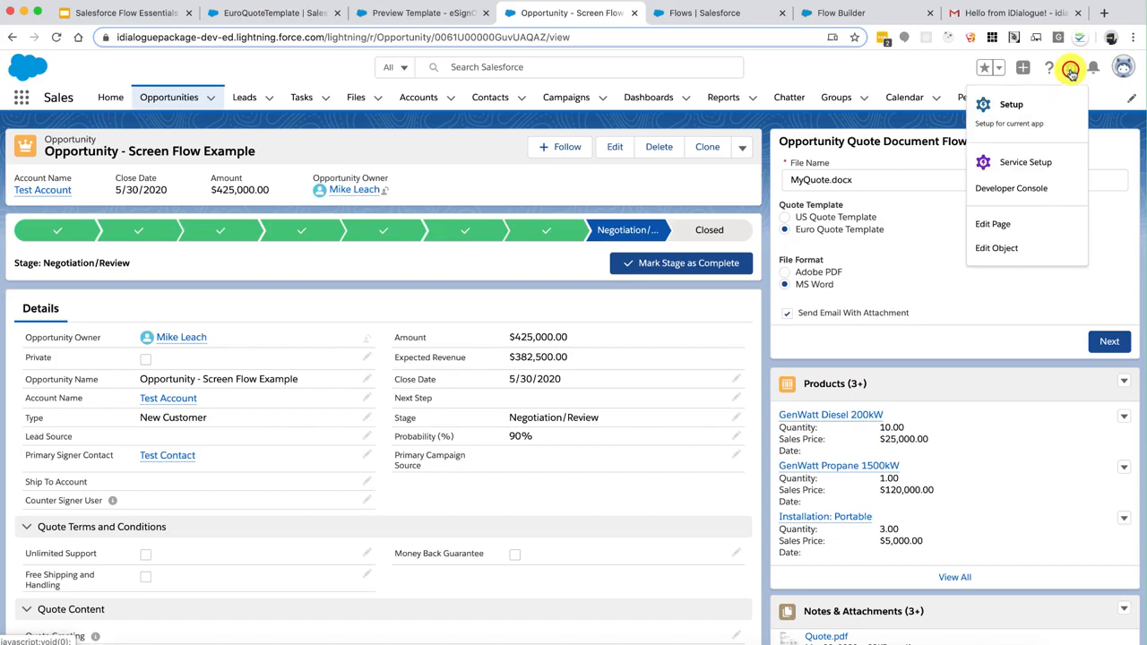
Edit the record page in Lightning App Builder and add a new tab to its Tabs component
click(995, 223)
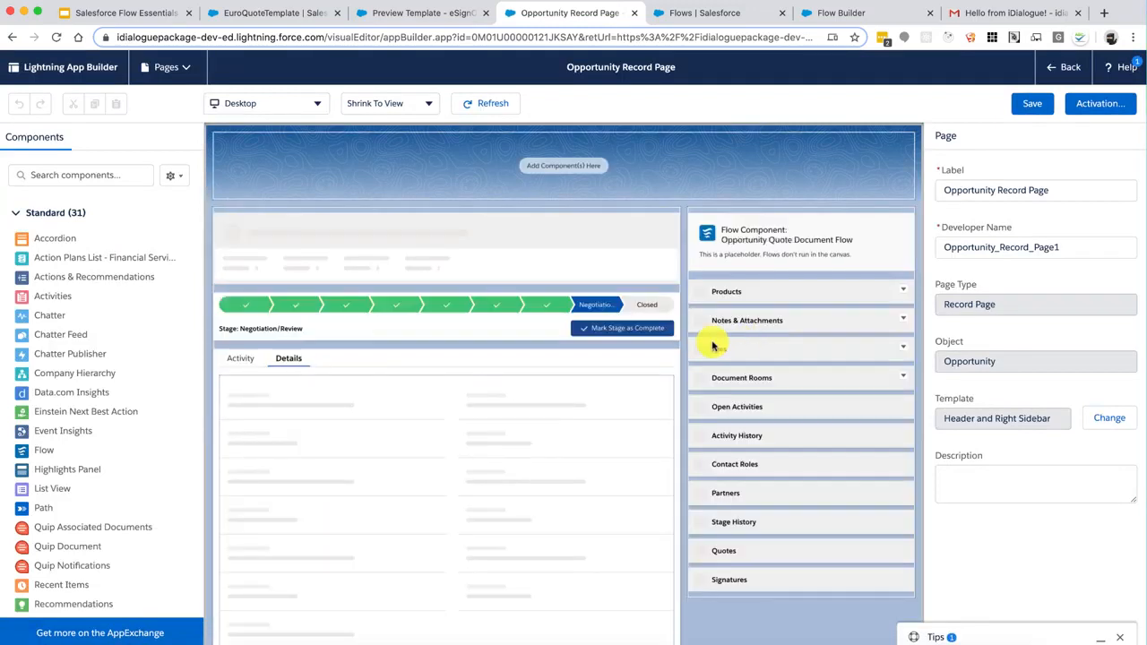
click(491, 360)
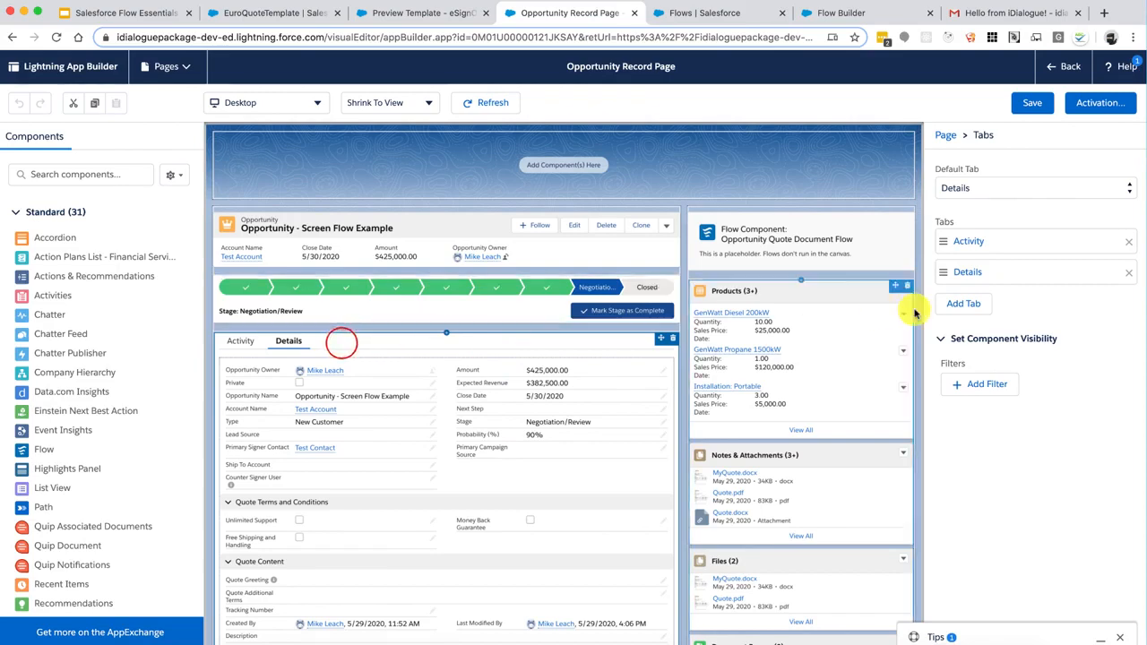
click(971, 295)
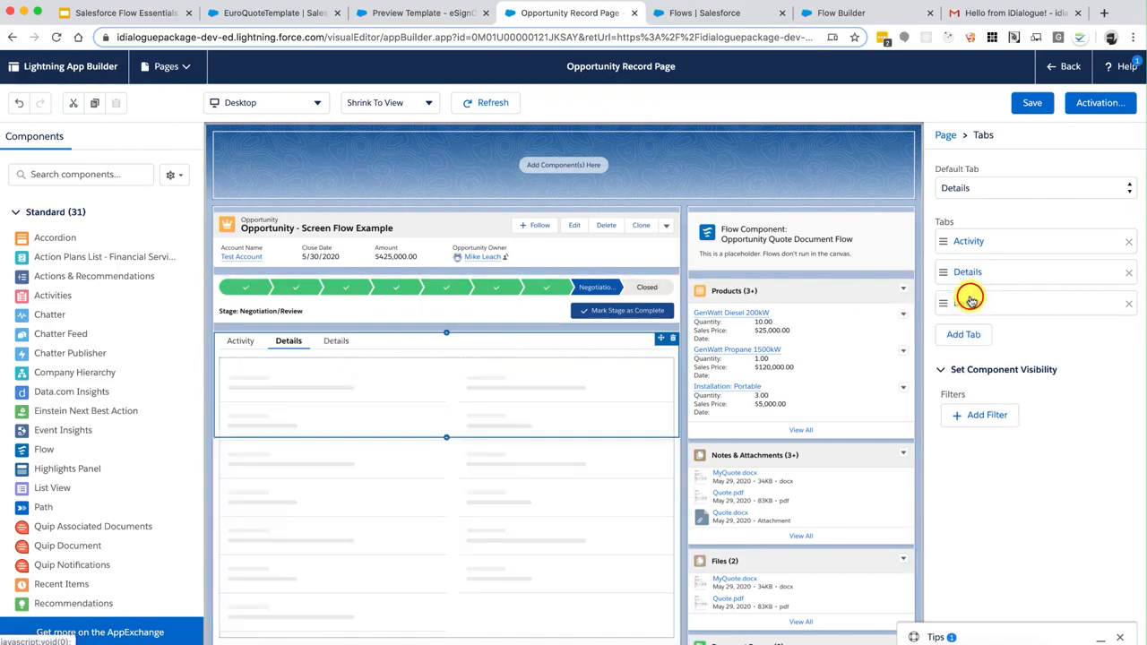
Give the new tab the custom label 'Quote Document' and view its empty content
click(973, 303)
click(805, 320)
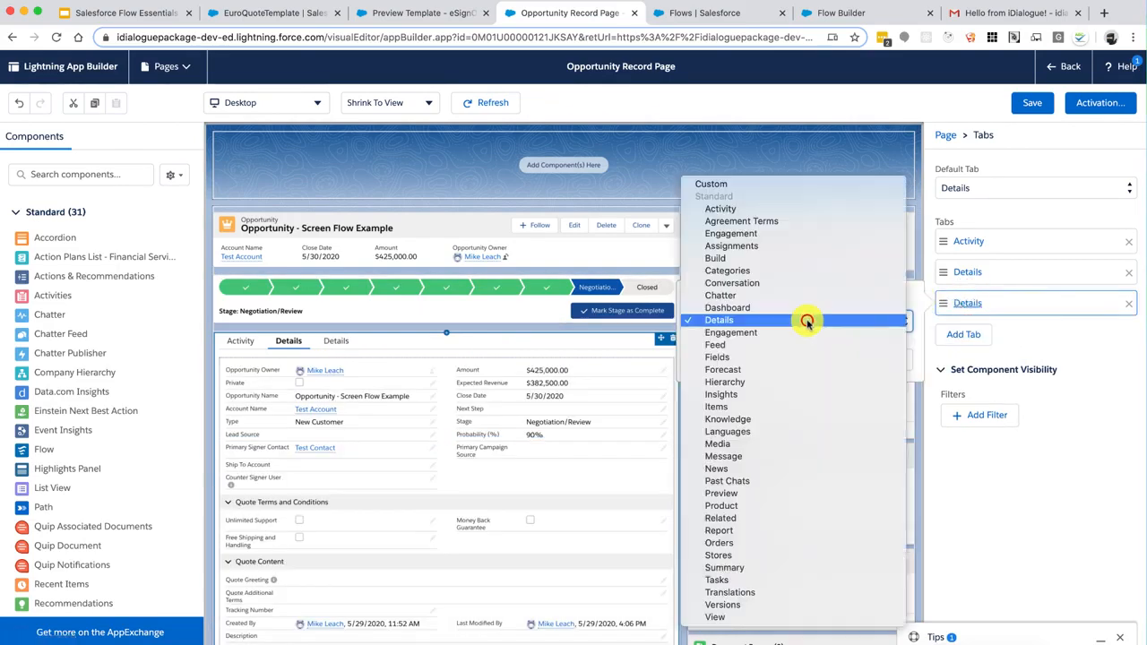
click(757, 186)
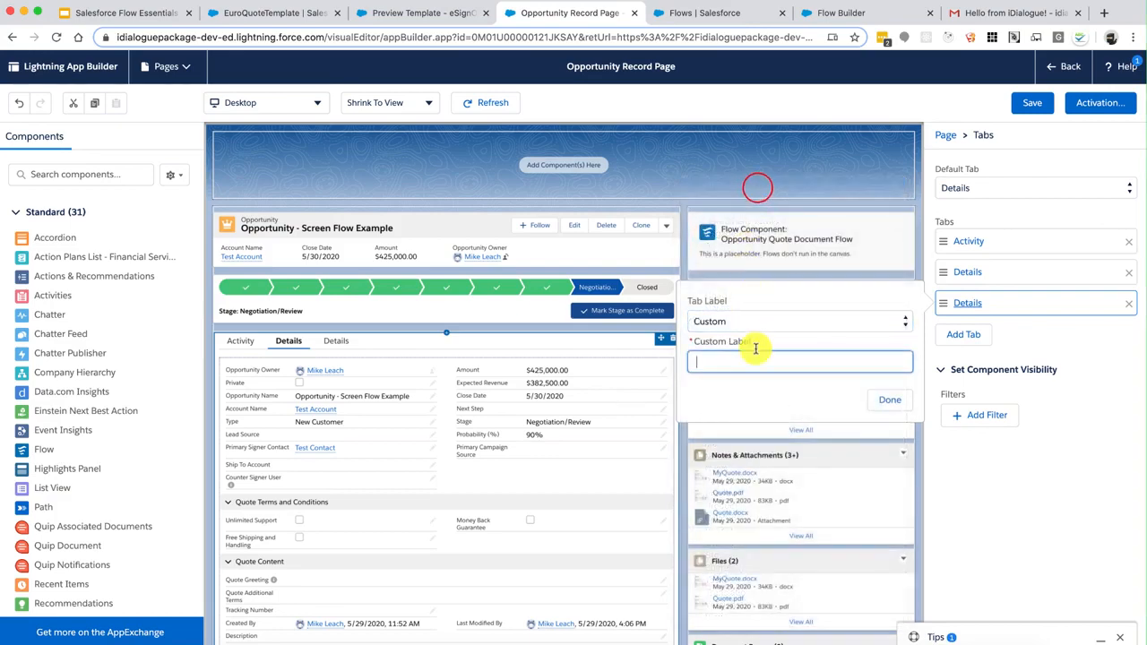
click(756, 362)
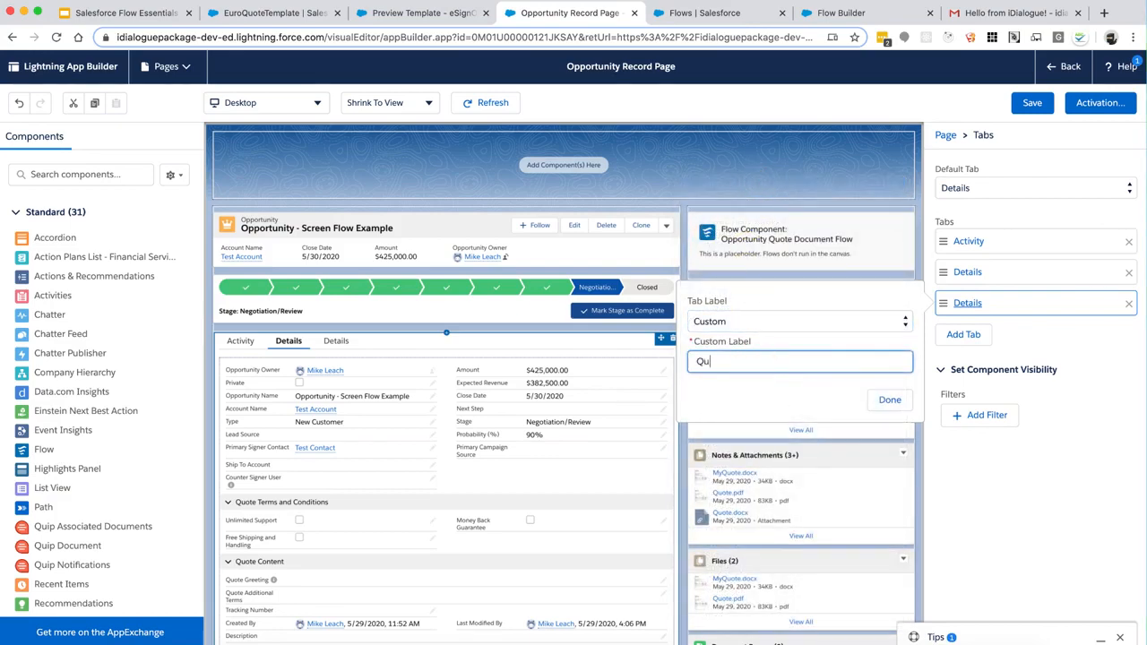
text(Quote Documen)
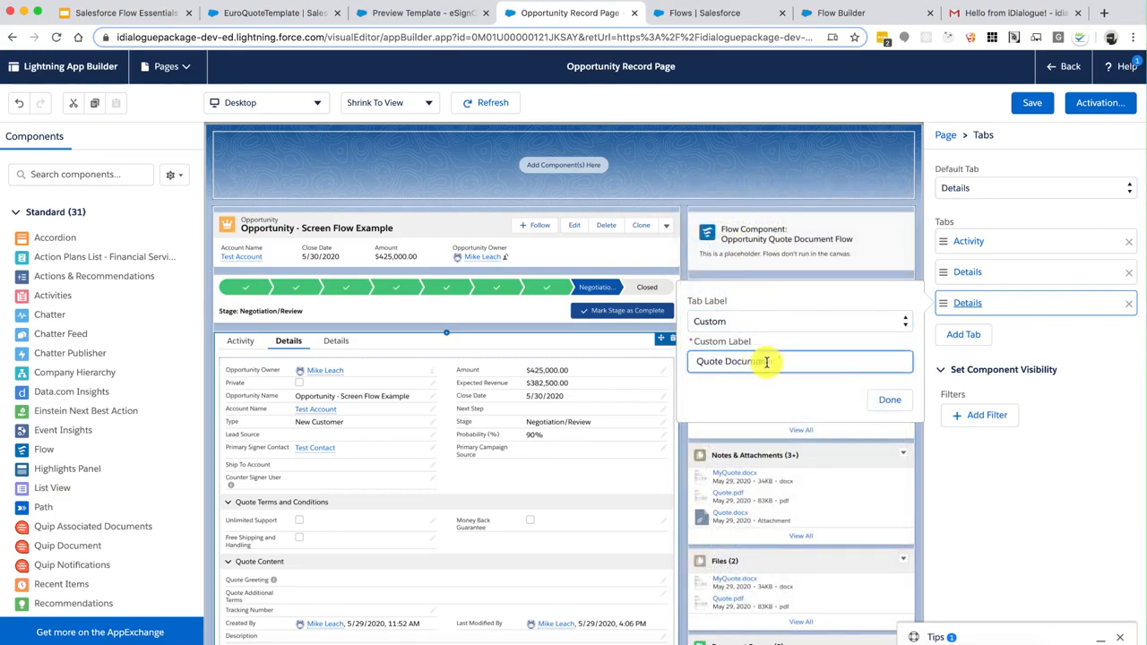
text(t)
click(887, 399)
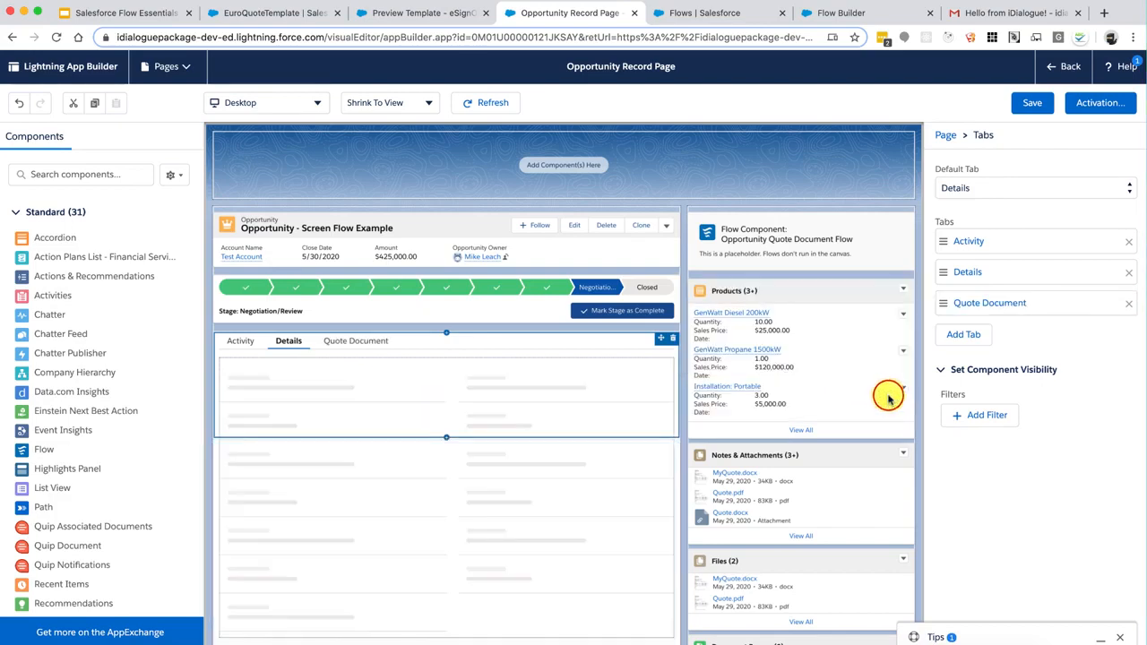
click(363, 348)
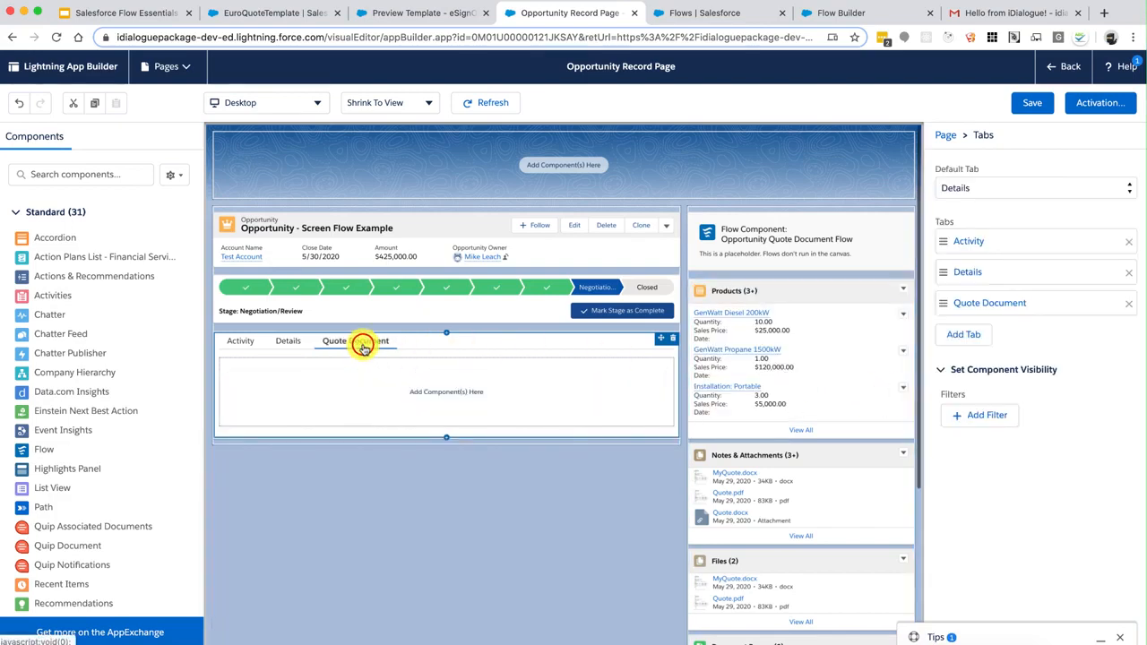
Place the Opportunity Quote Document Flow in the Quote Document tab, save the page, and return to the record
drag(774, 244, 517, 377)
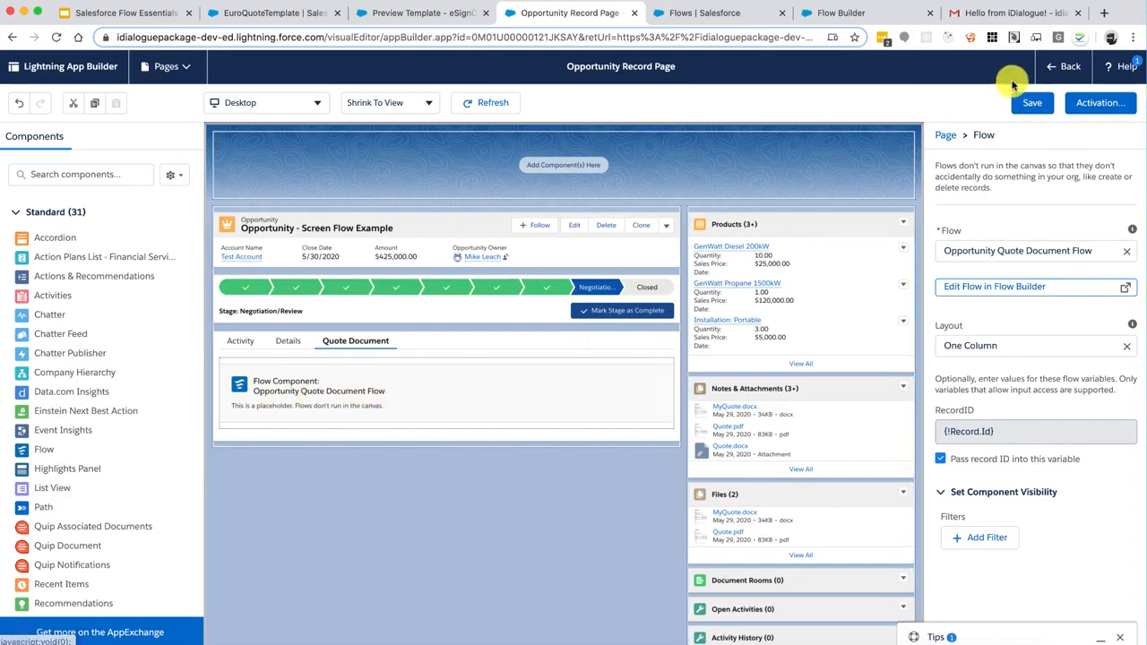
click(1031, 101)
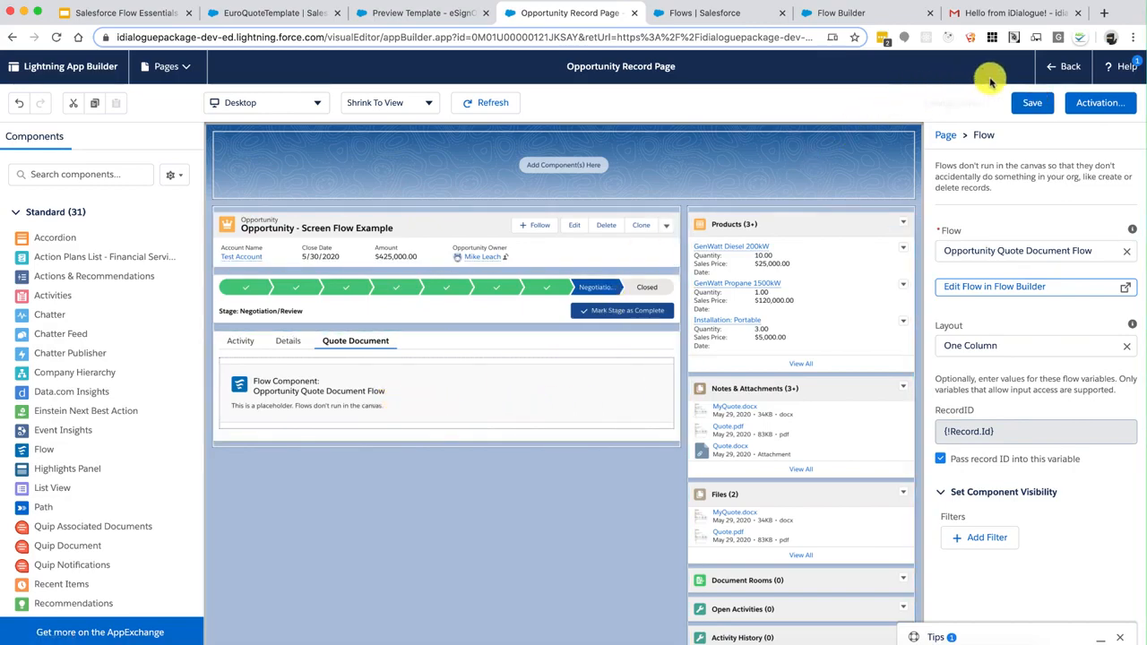
click(1061, 69)
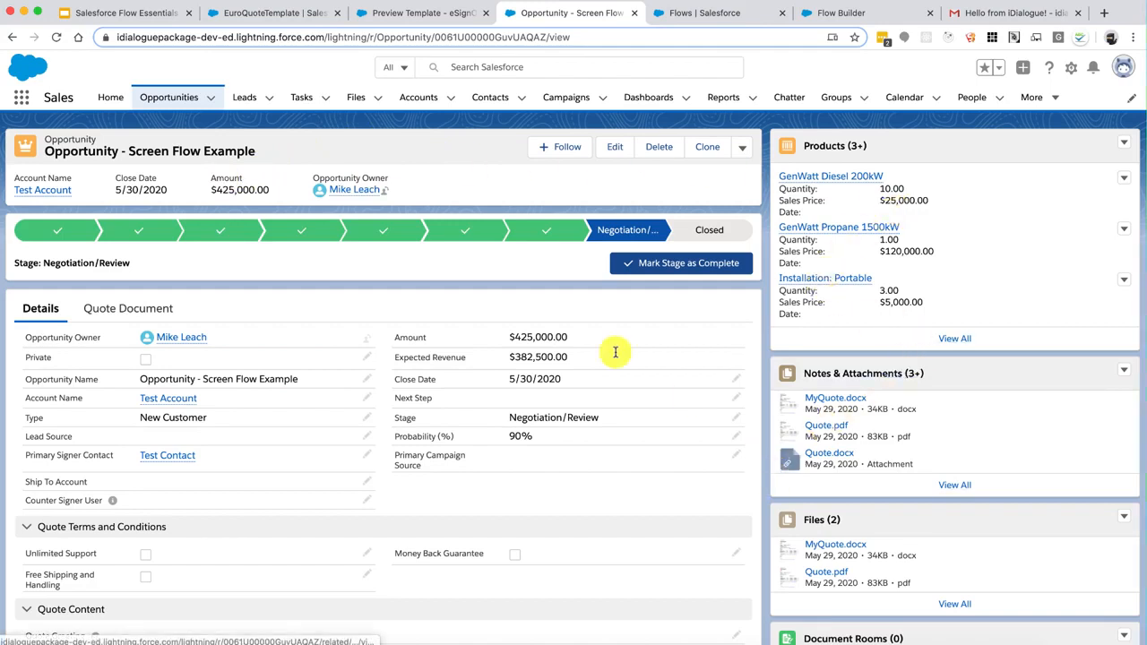
Open the Quote Document tab on the opportunity record
click(139, 308)
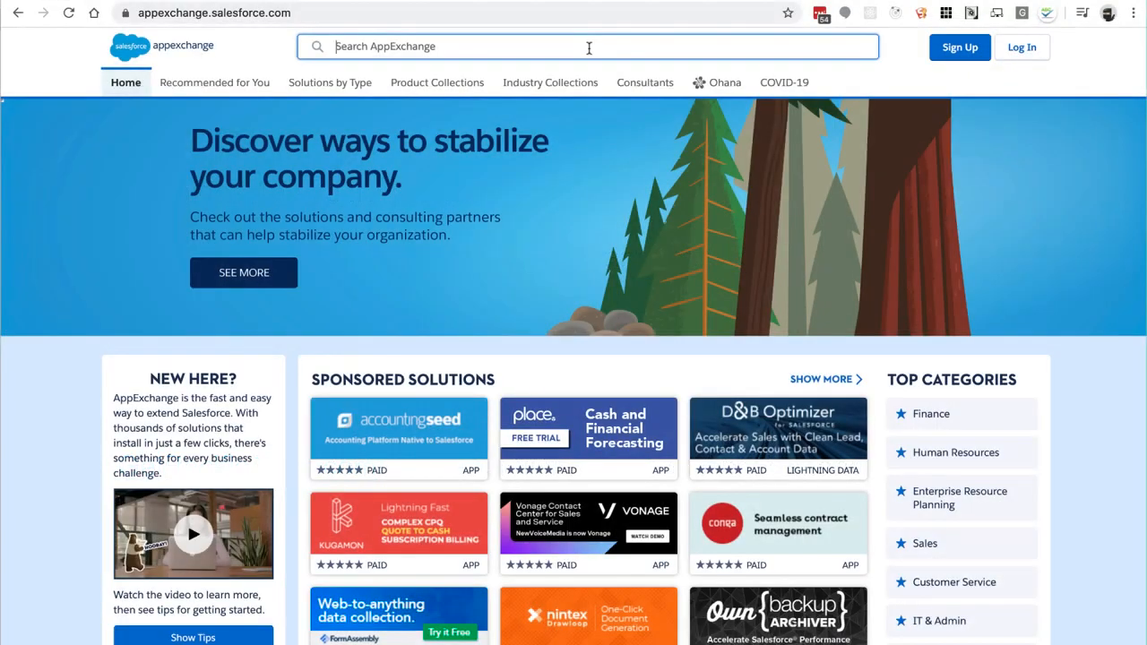
Search AppExchange for idialogue and choose Get It Now on the iDialogue eSign and Document Generation listing
text(alogue)
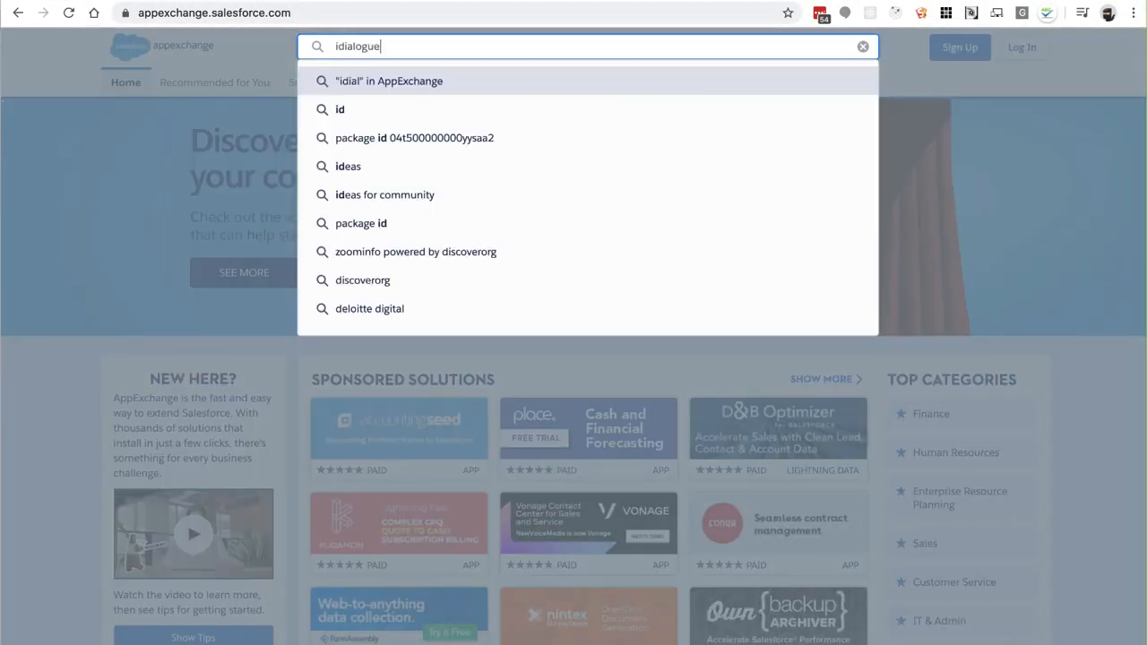
key(Return)
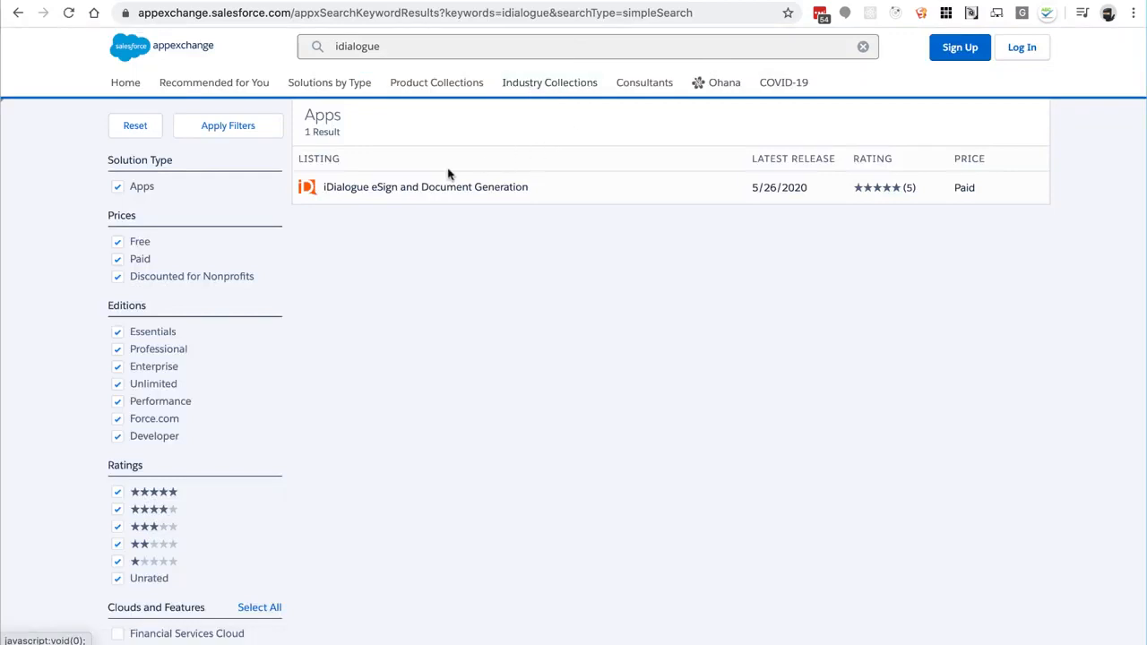
click(379, 186)
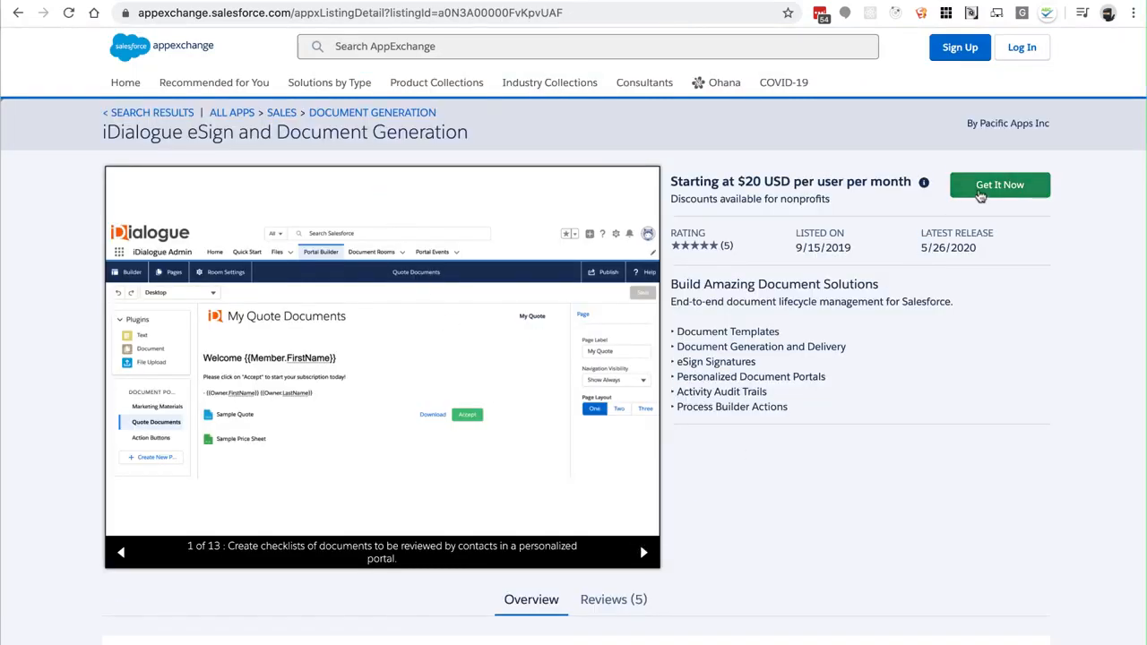
click(979, 194)
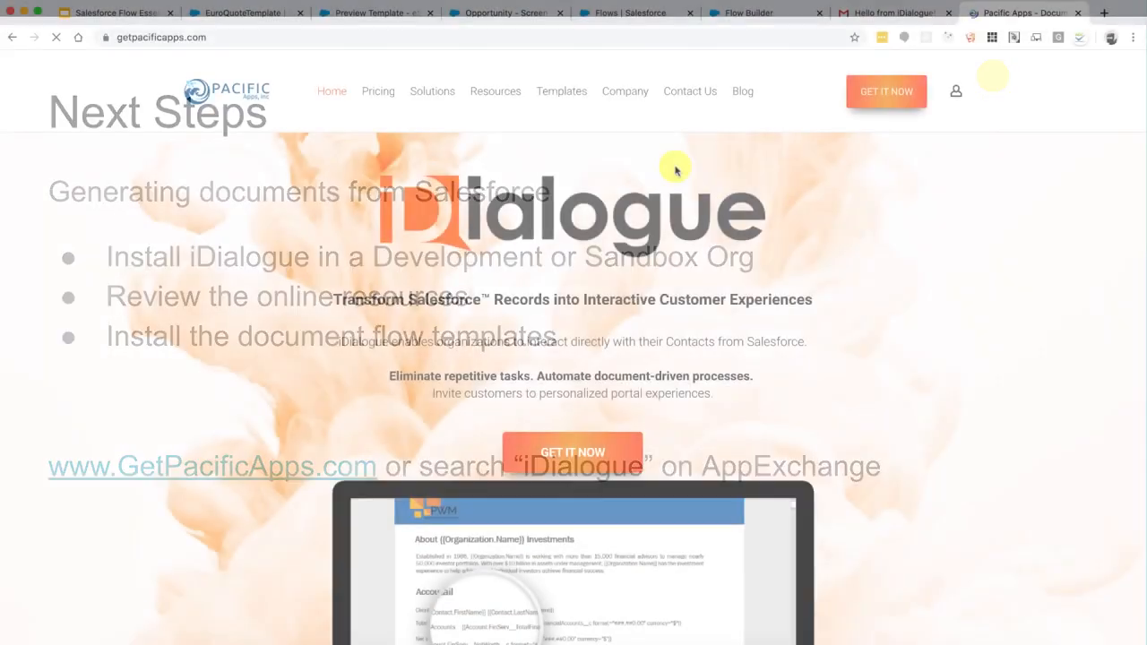
Search the iDialogue Docs resources for 'flow bui' and open Generate a Document in Flow Builder
click(506, 95)
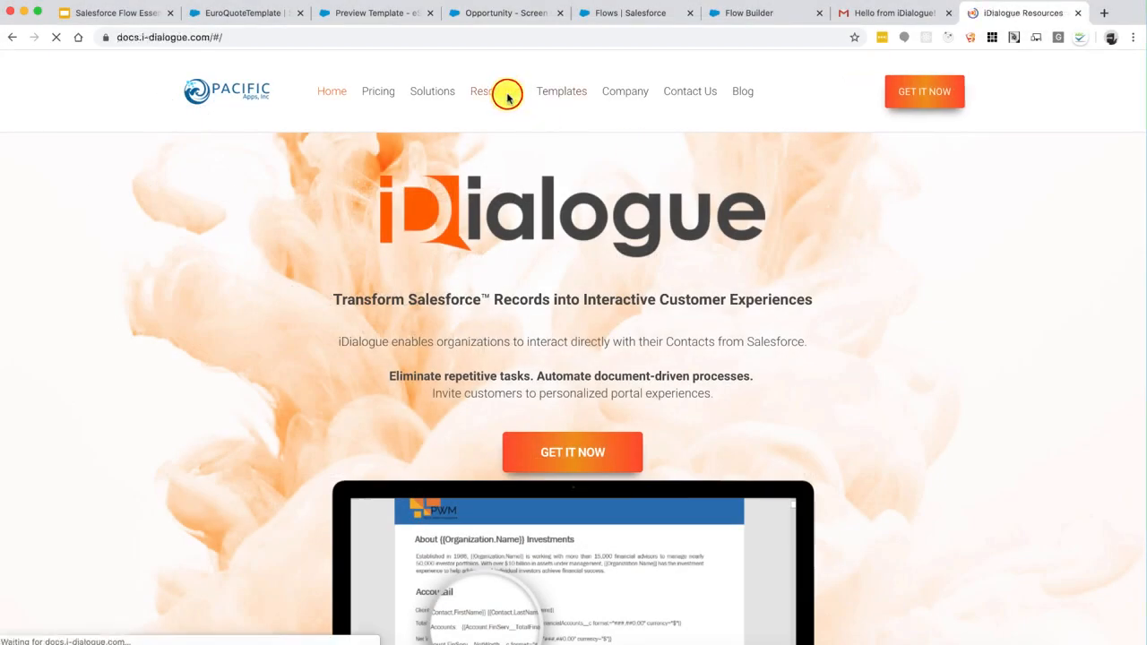
click(86, 154)
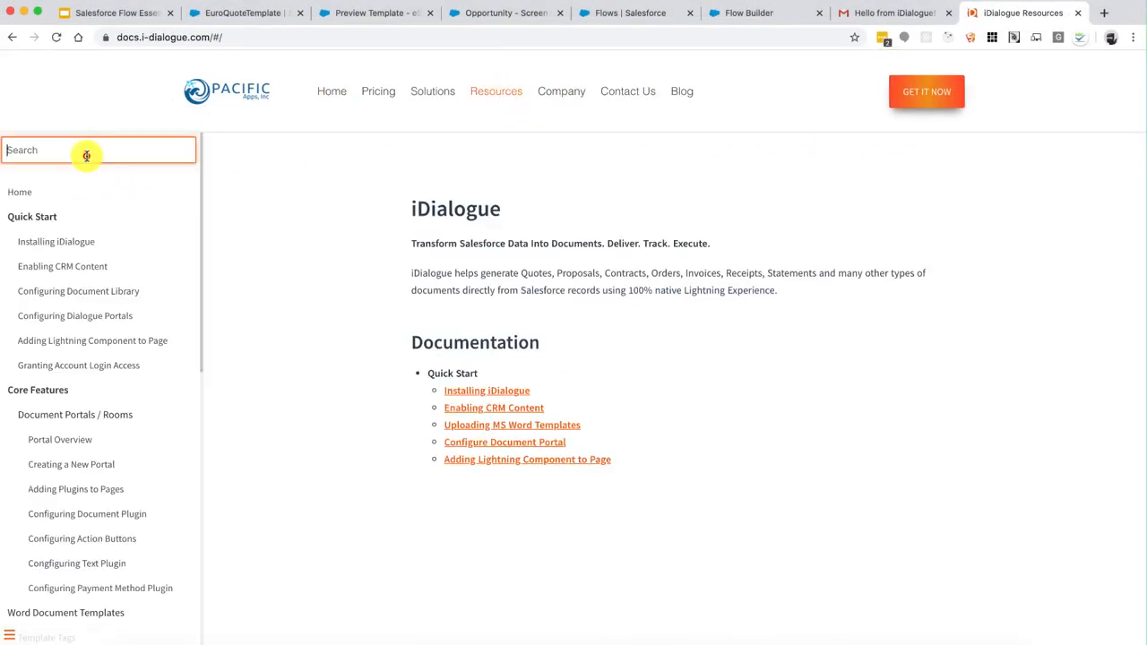
text(flow)
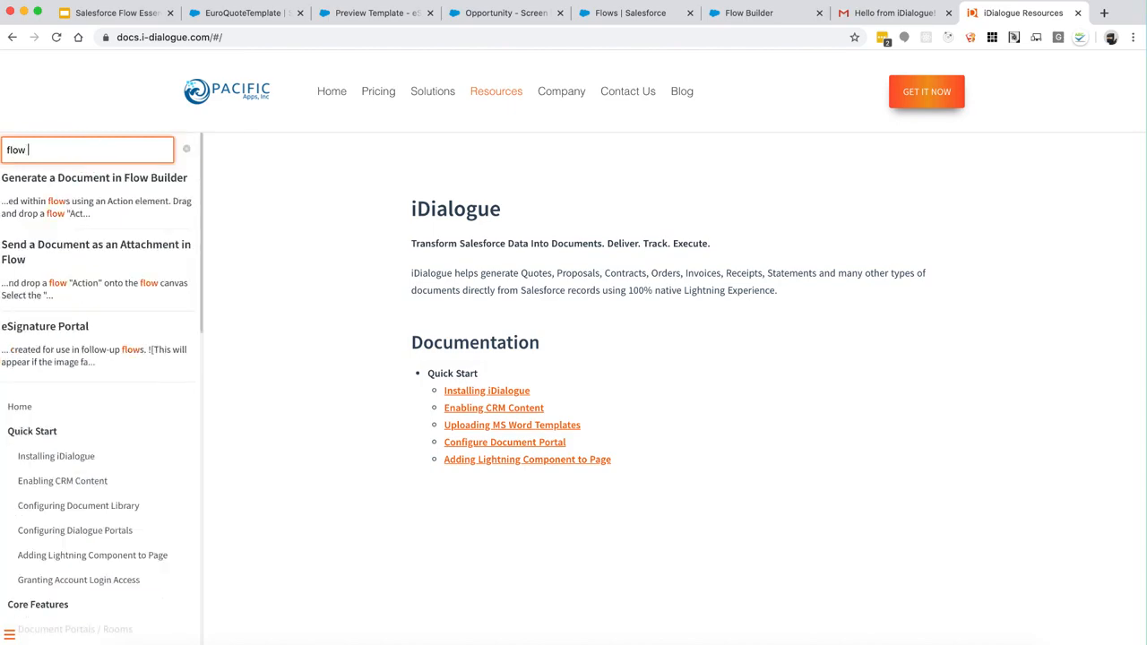
text( bui)
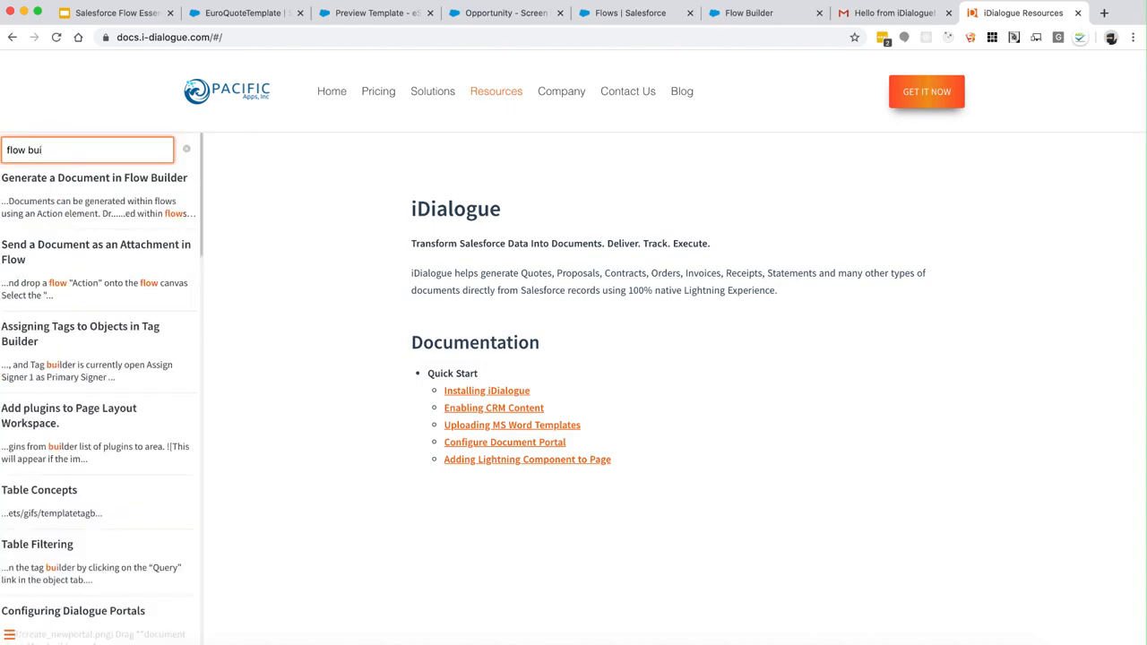
click(79, 172)
Scroll through the guide down to the Output Values section
scroll(649, 515, down, 3)
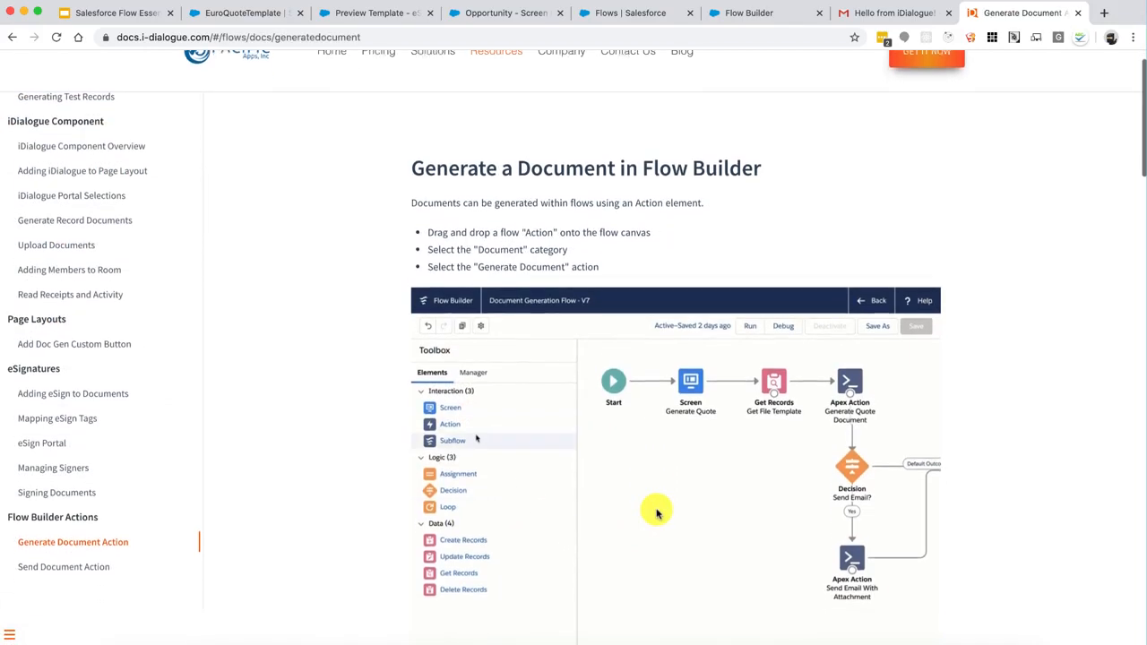
scroll(656, 512, down, 5)
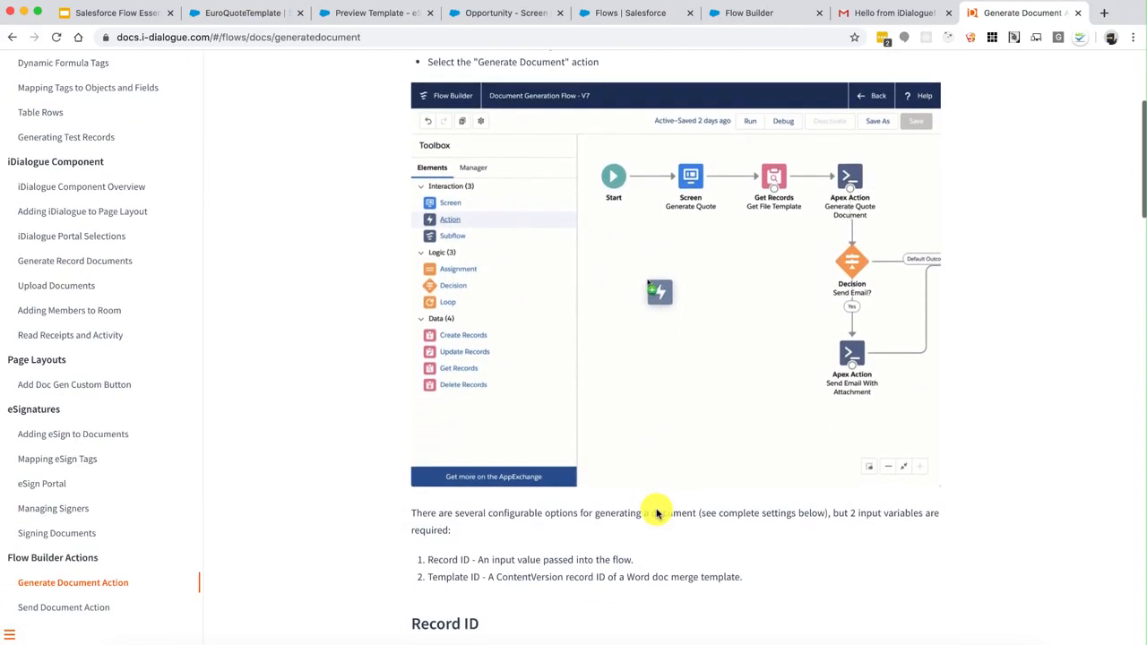
scroll(656, 512, down, 5)
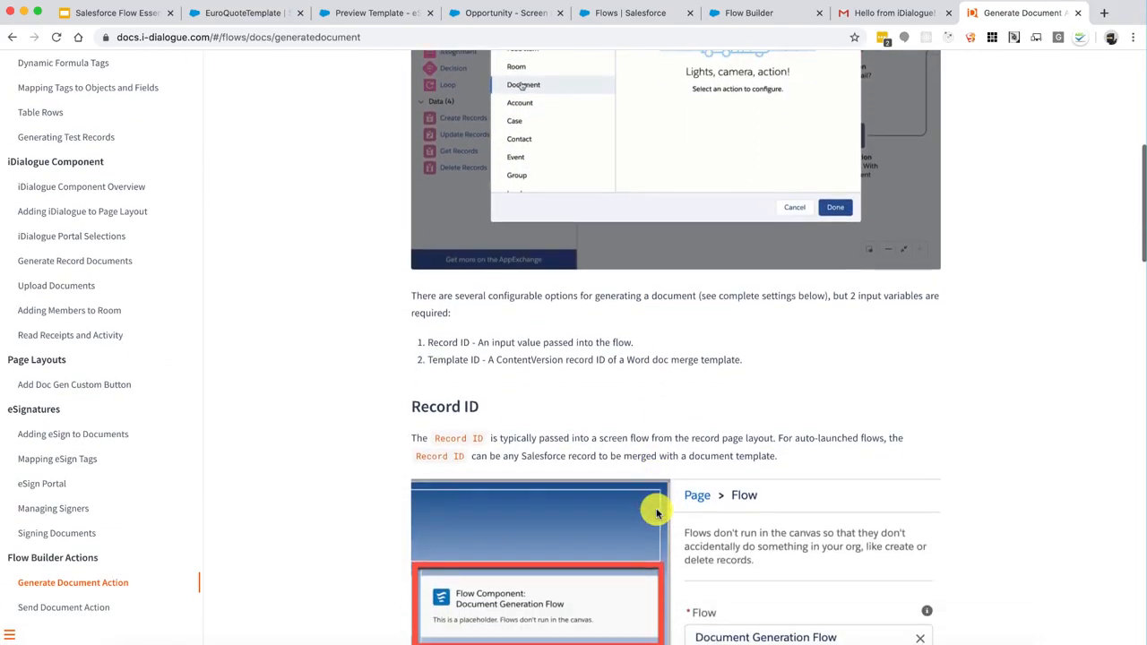
scroll(655, 513, down, 6)
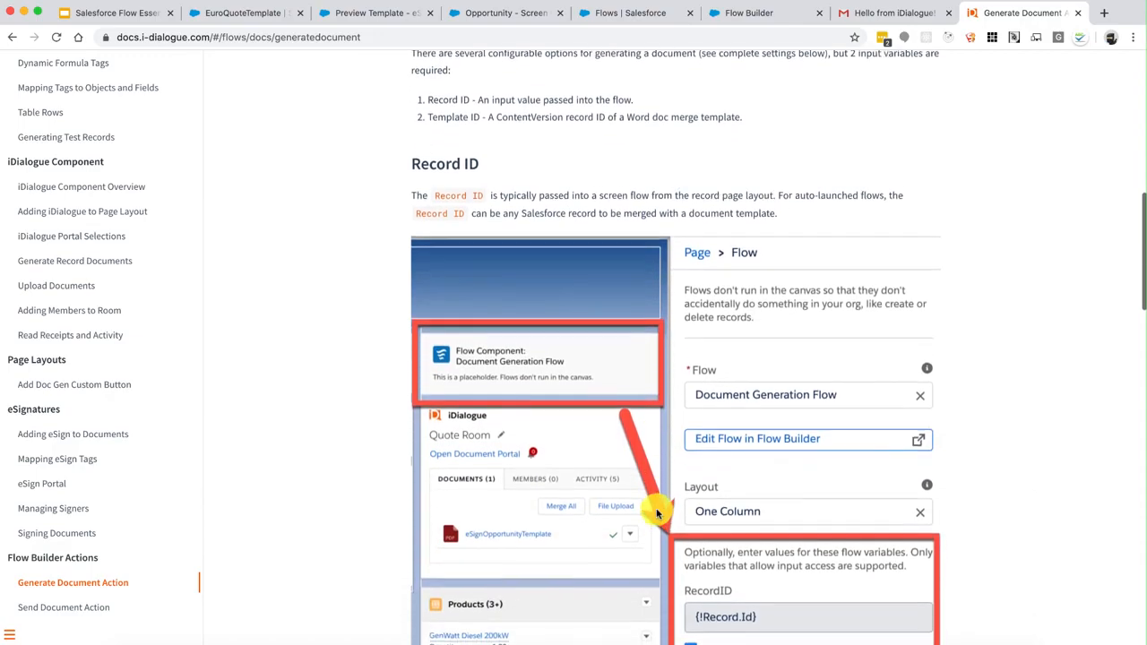
scroll(656, 513, down, 4)
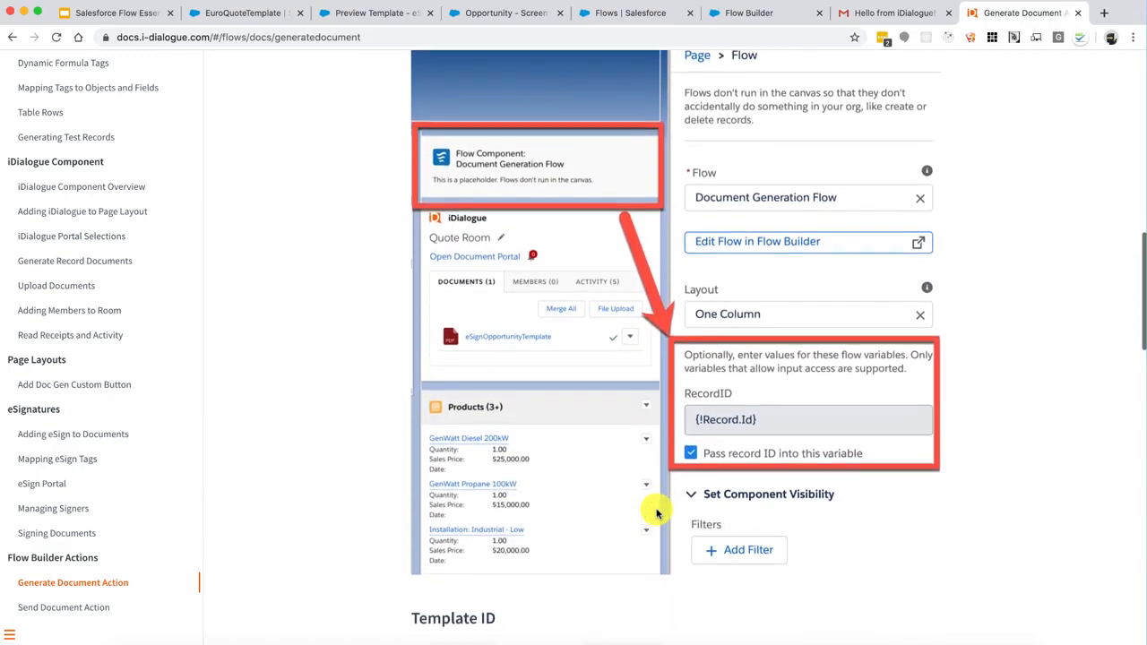
scroll(656, 512, down, 7)
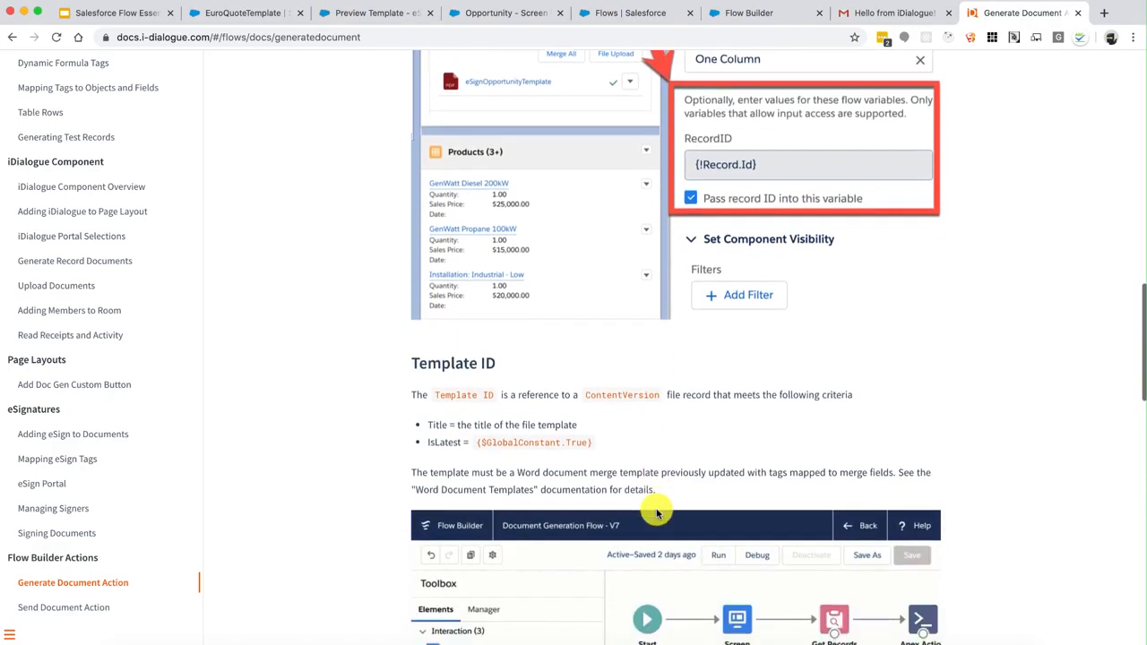
scroll(656, 512, down, 6)
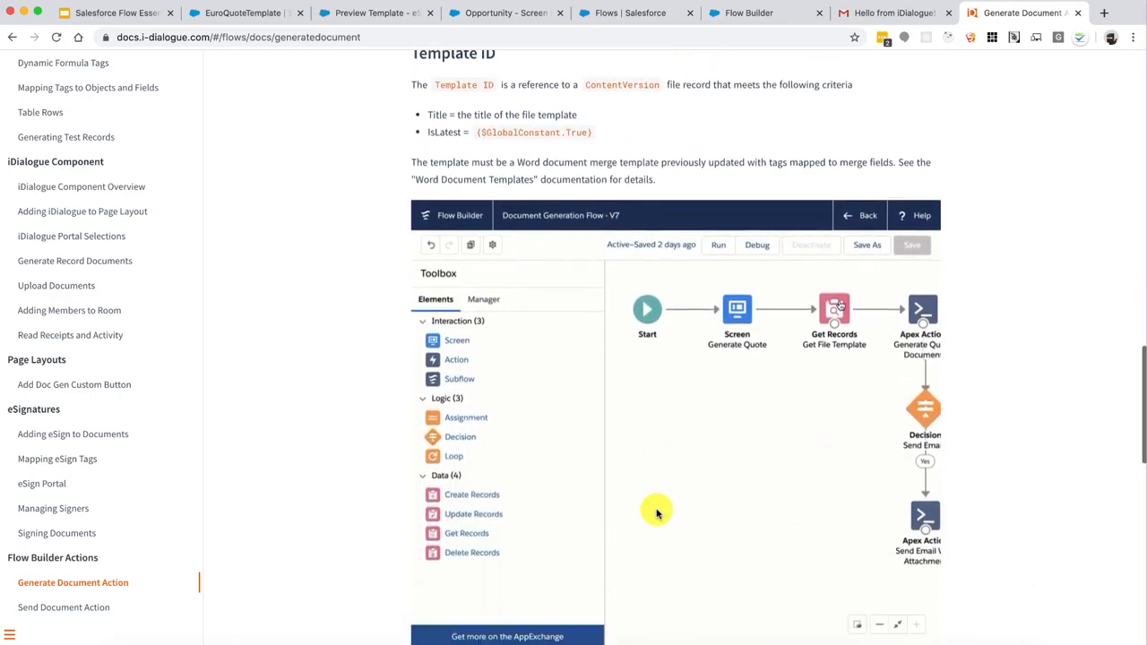
scroll(656, 512, down, 8)
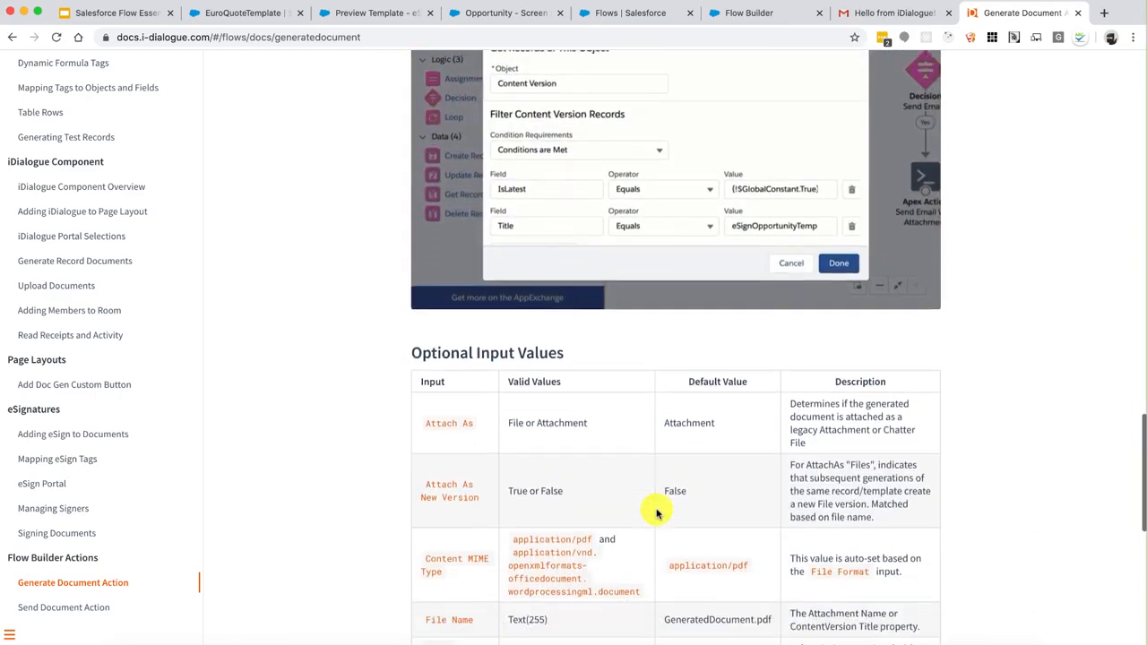
scroll(656, 512, down, 5)
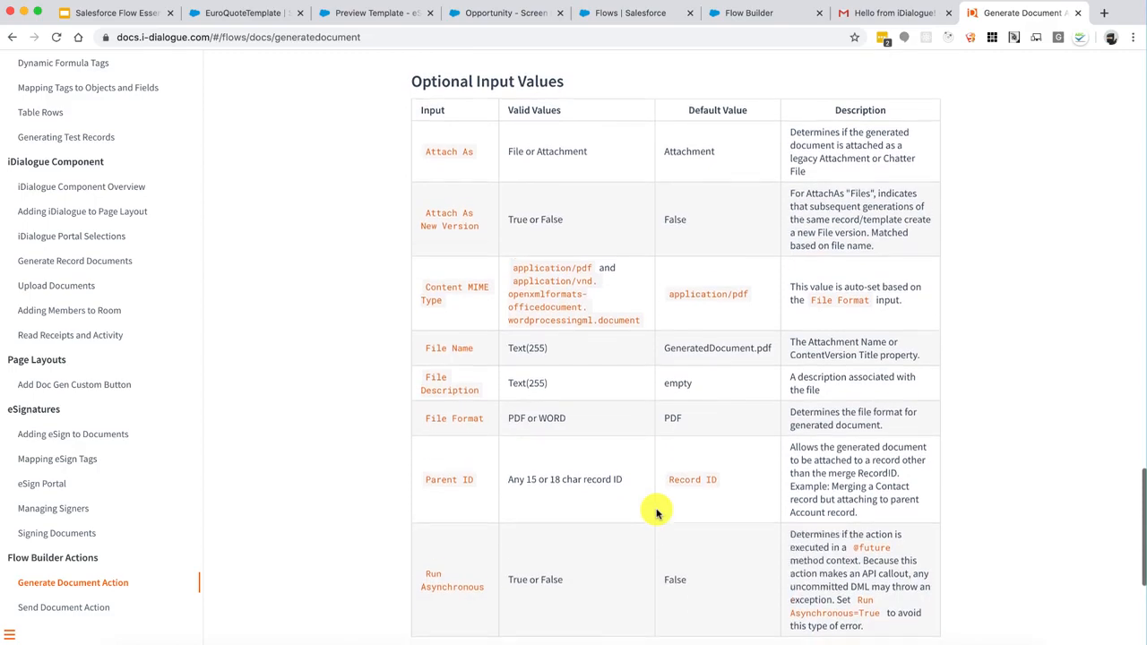
scroll(656, 513, down, 3)
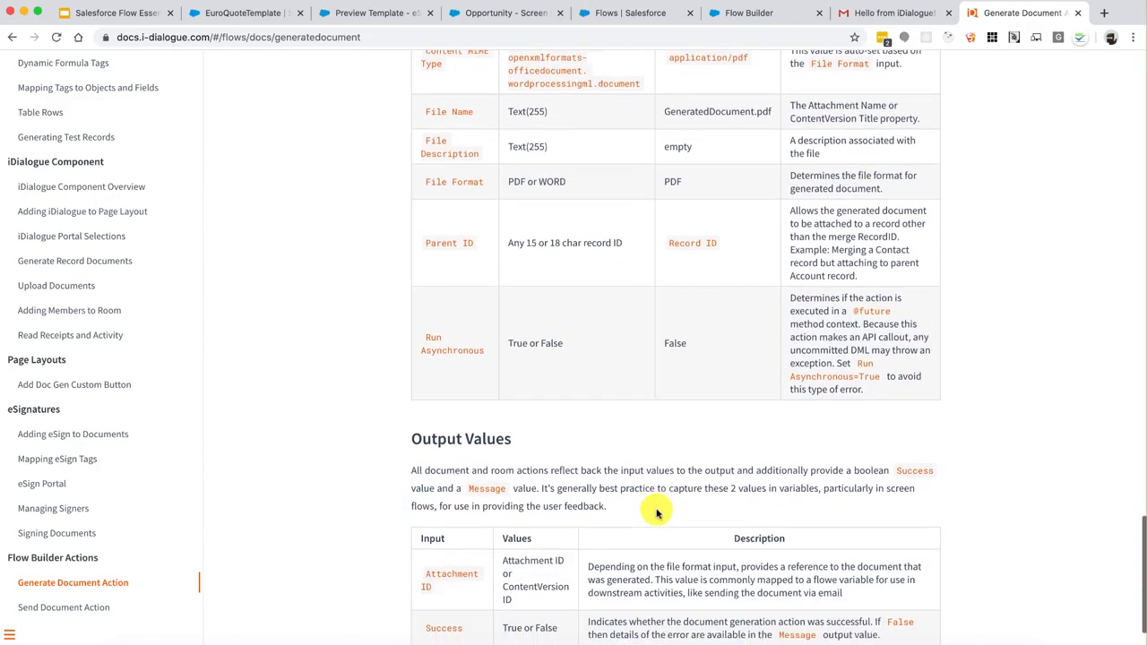